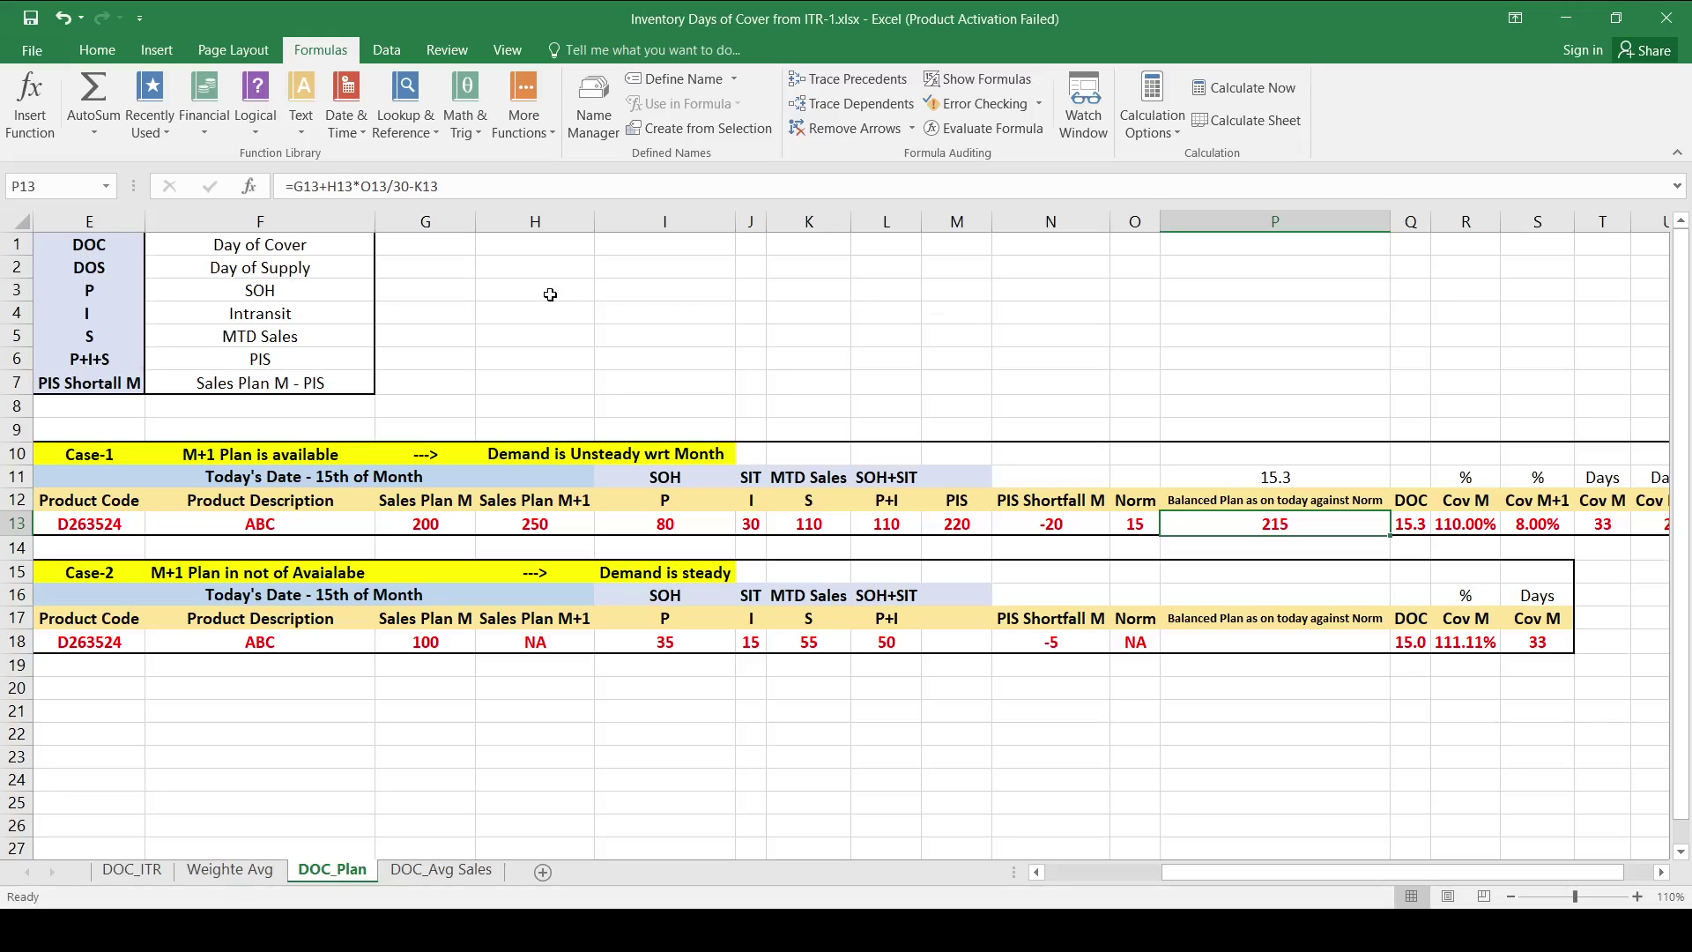
Step: Examine the DOC and DOS abbreviations and their definitions in E1:F2 of the DOC_Plan sheet
click(317, 267)
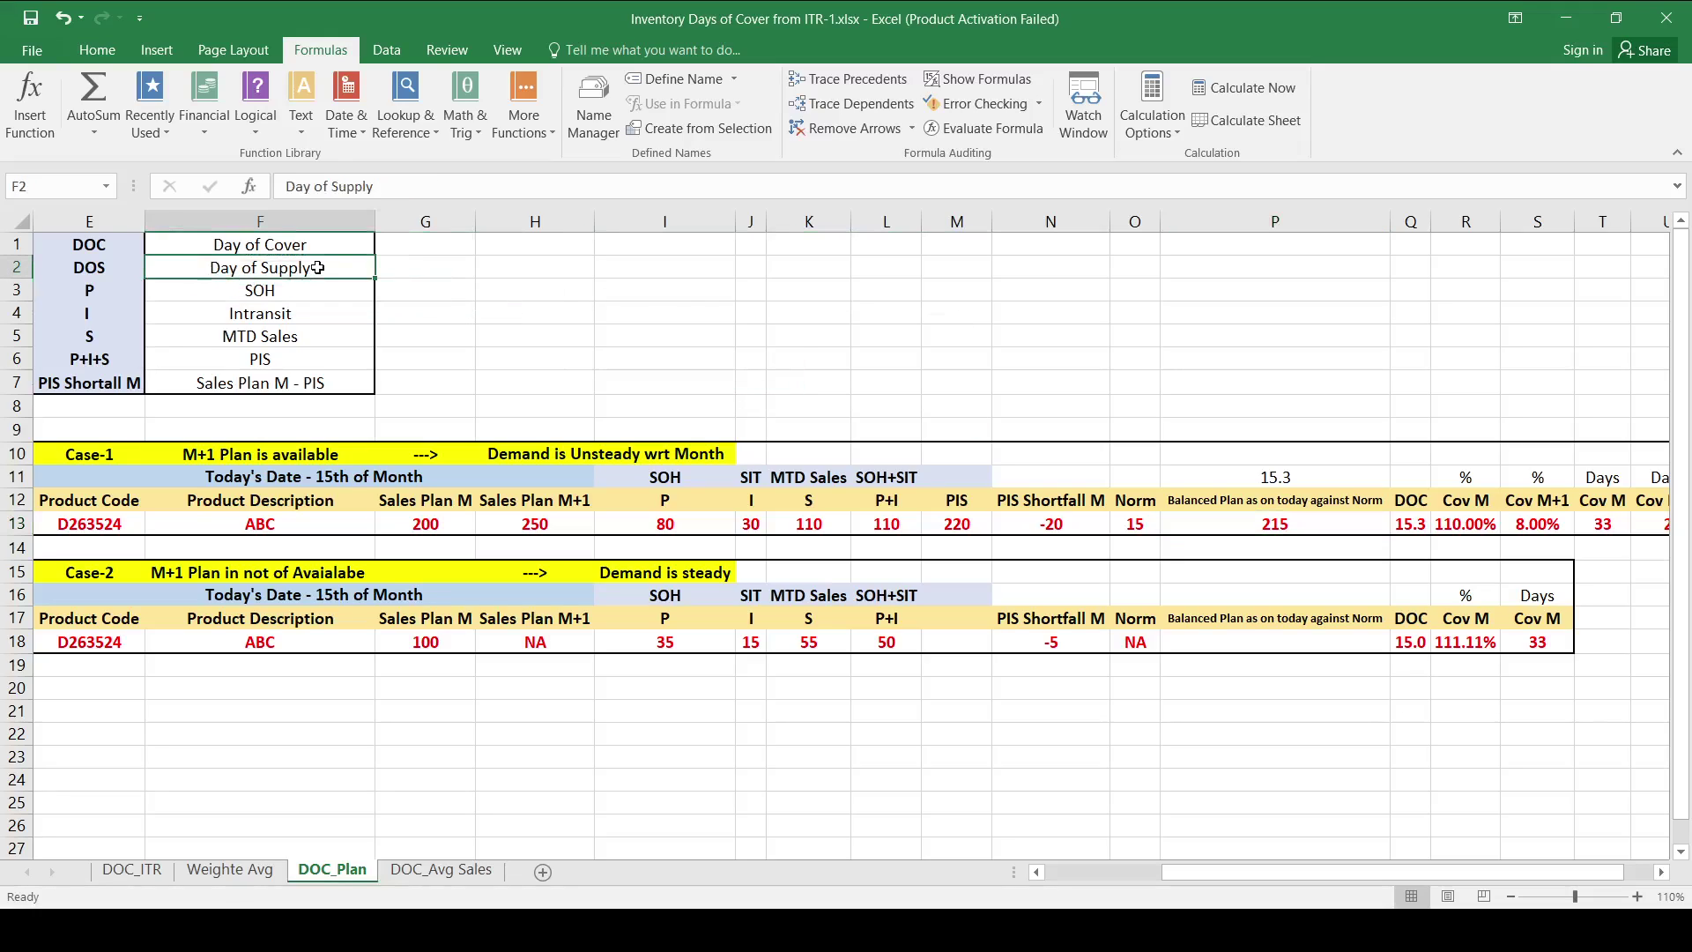
click(141, 258)
click(141, 254)
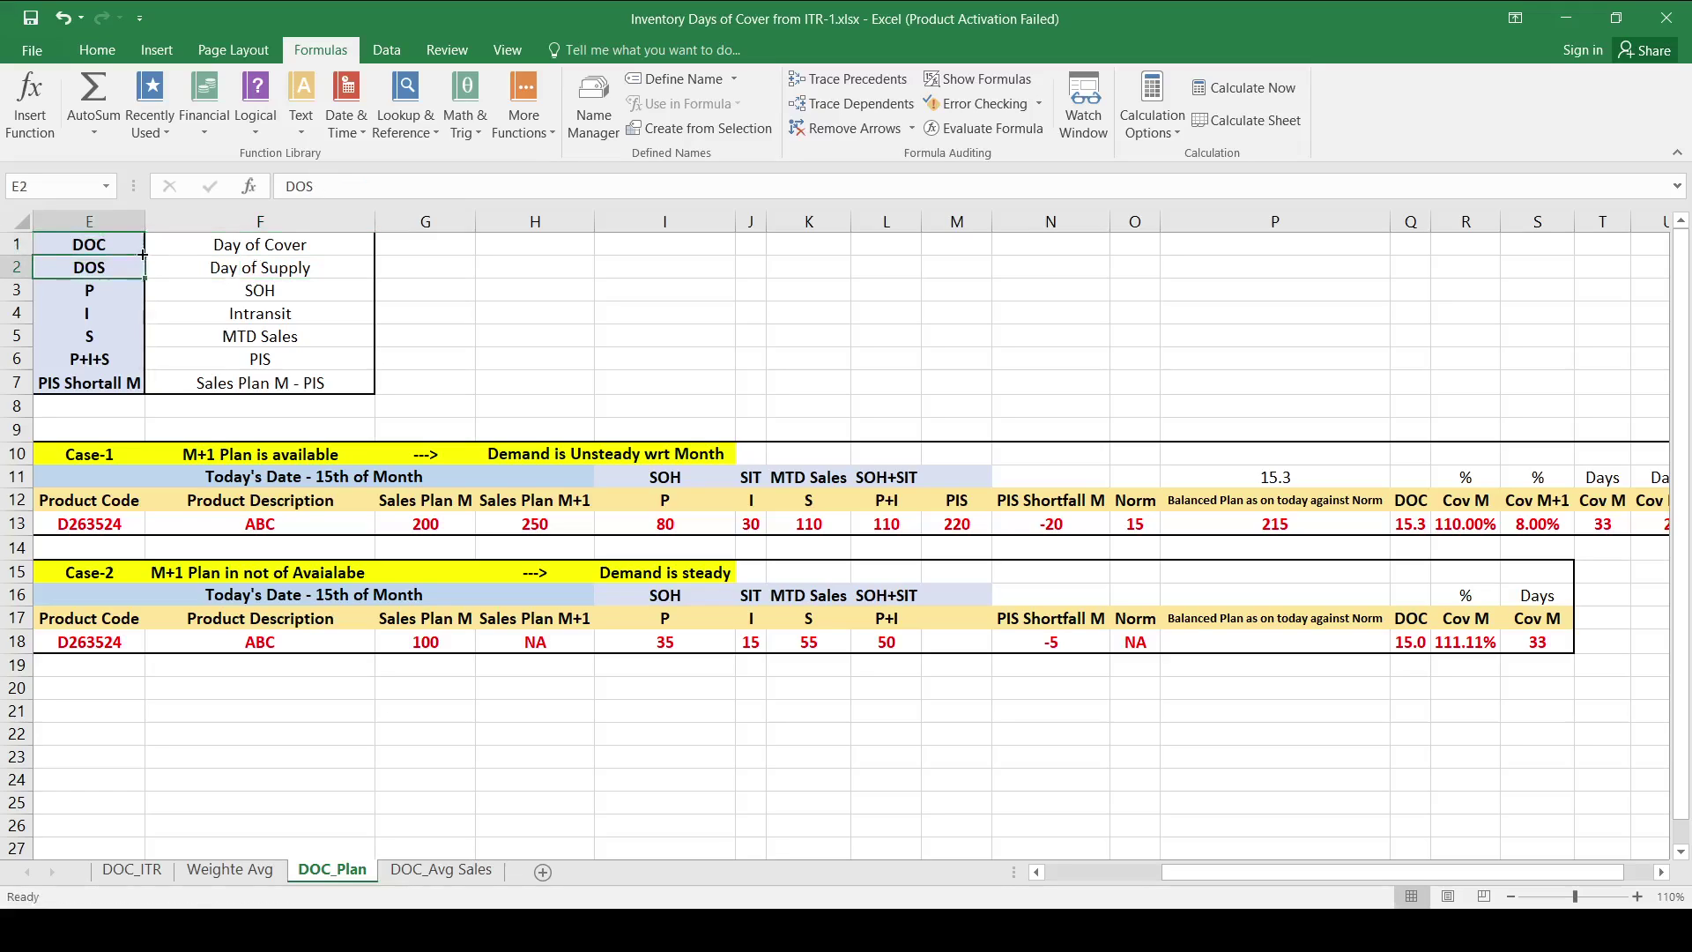
click(144, 257)
click(143, 255)
click(143, 254)
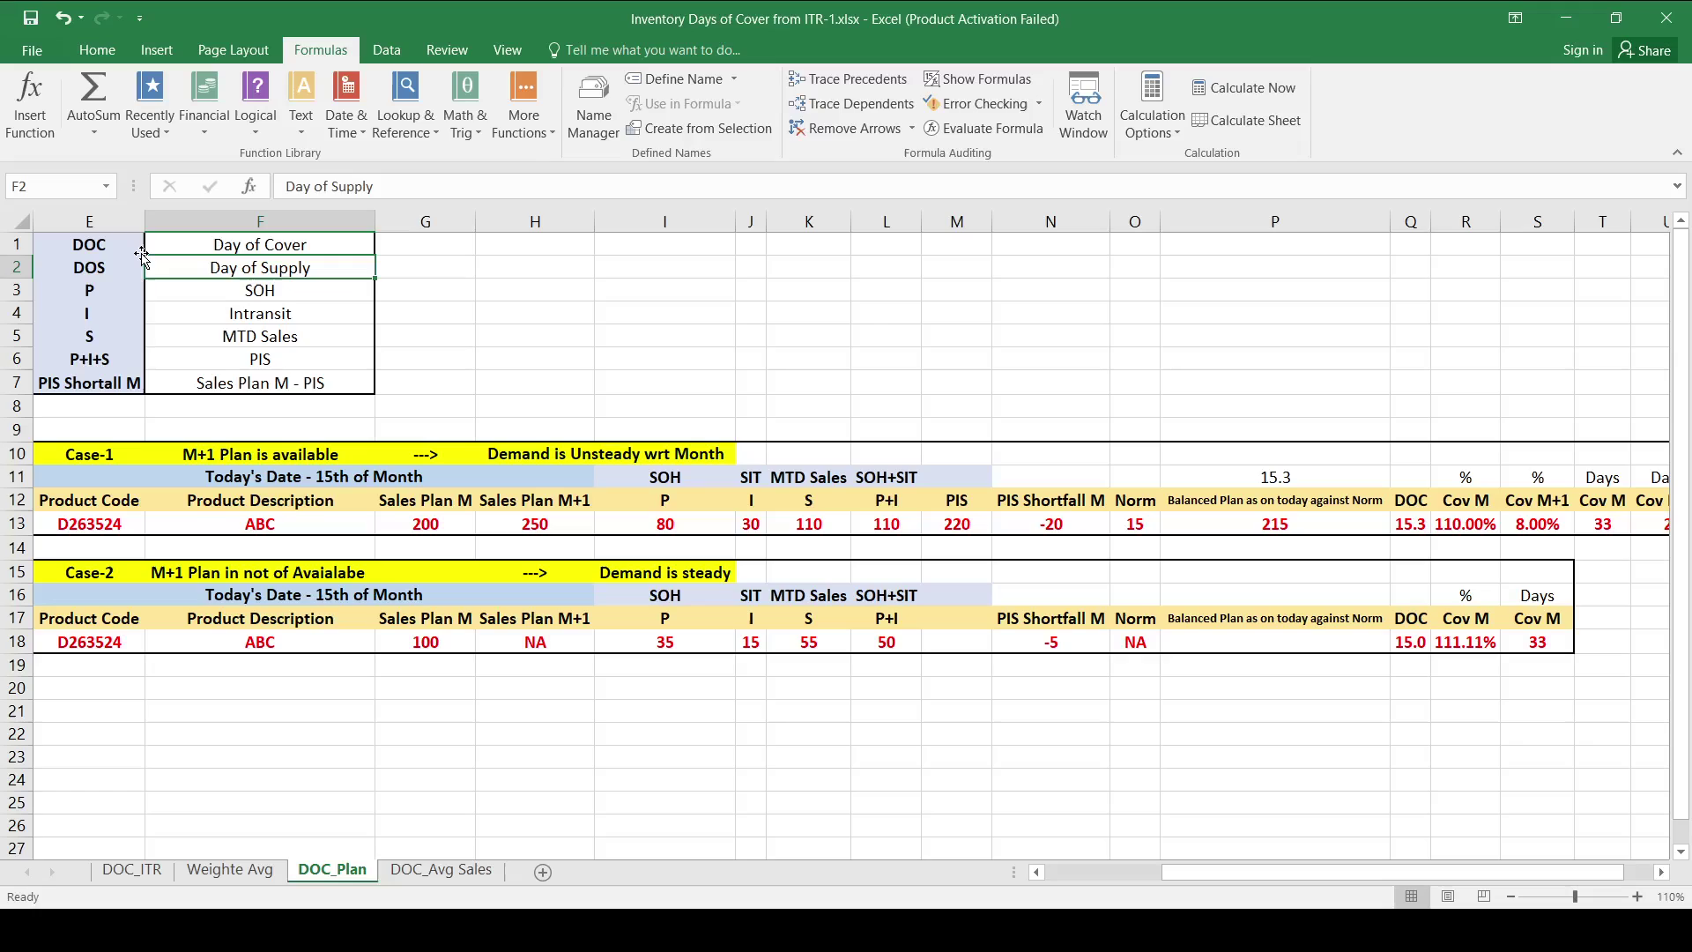
click(143, 255)
click(143, 255)
click(143, 255)
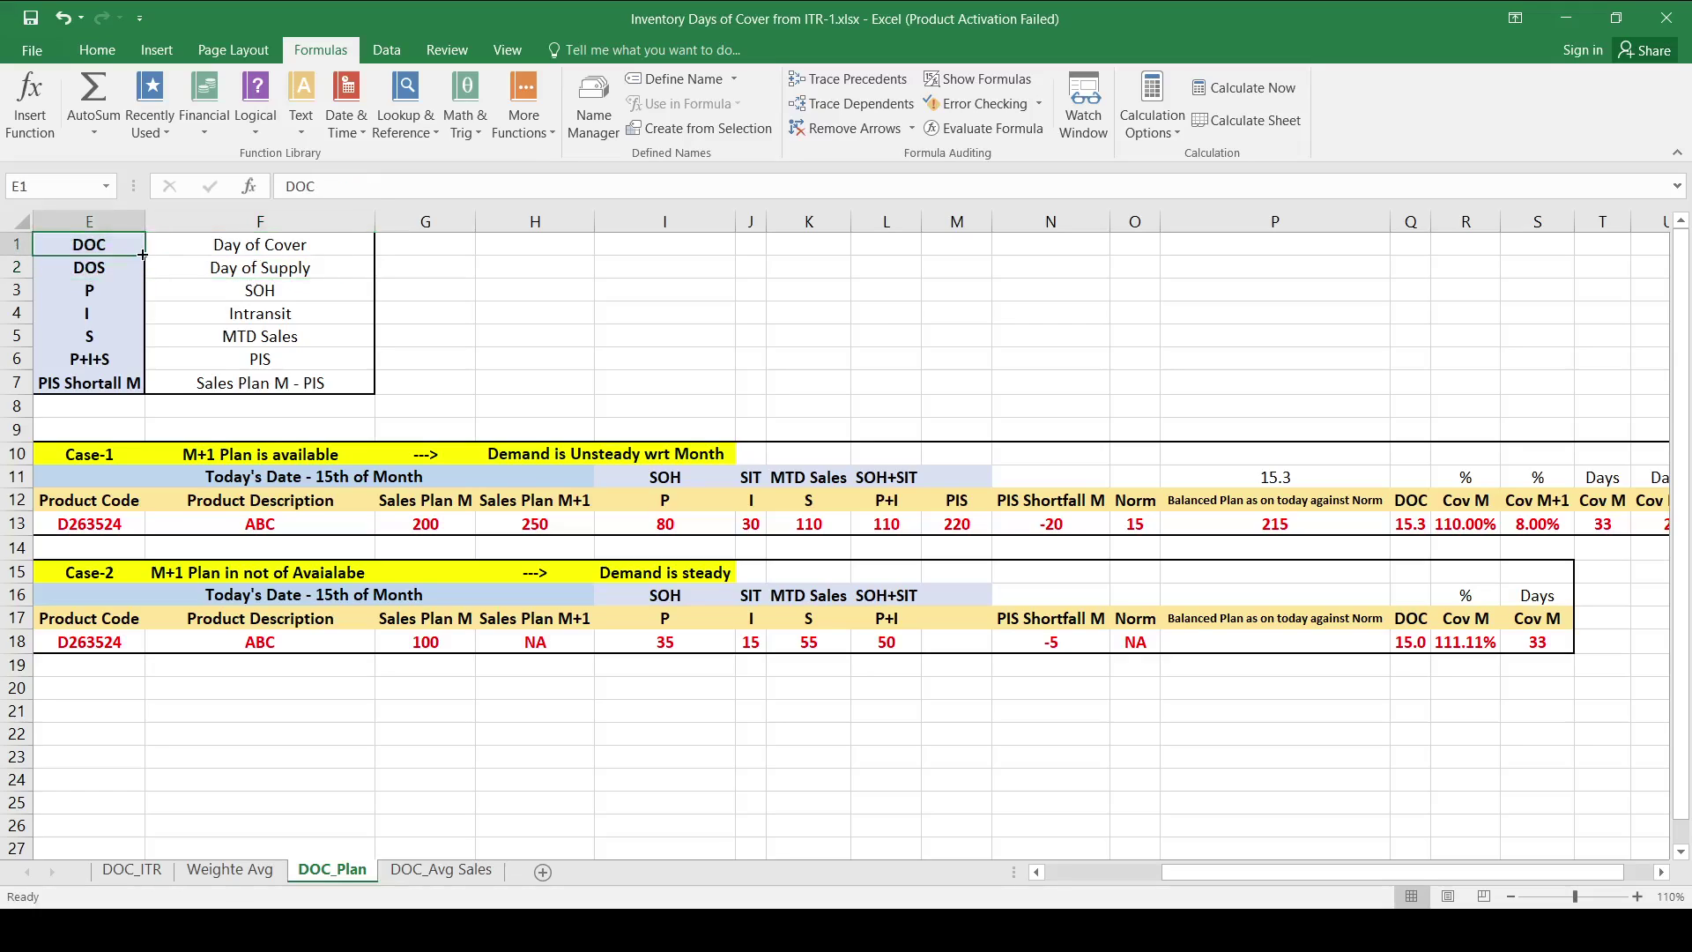
click(143, 255)
click(142, 255)
click(142, 254)
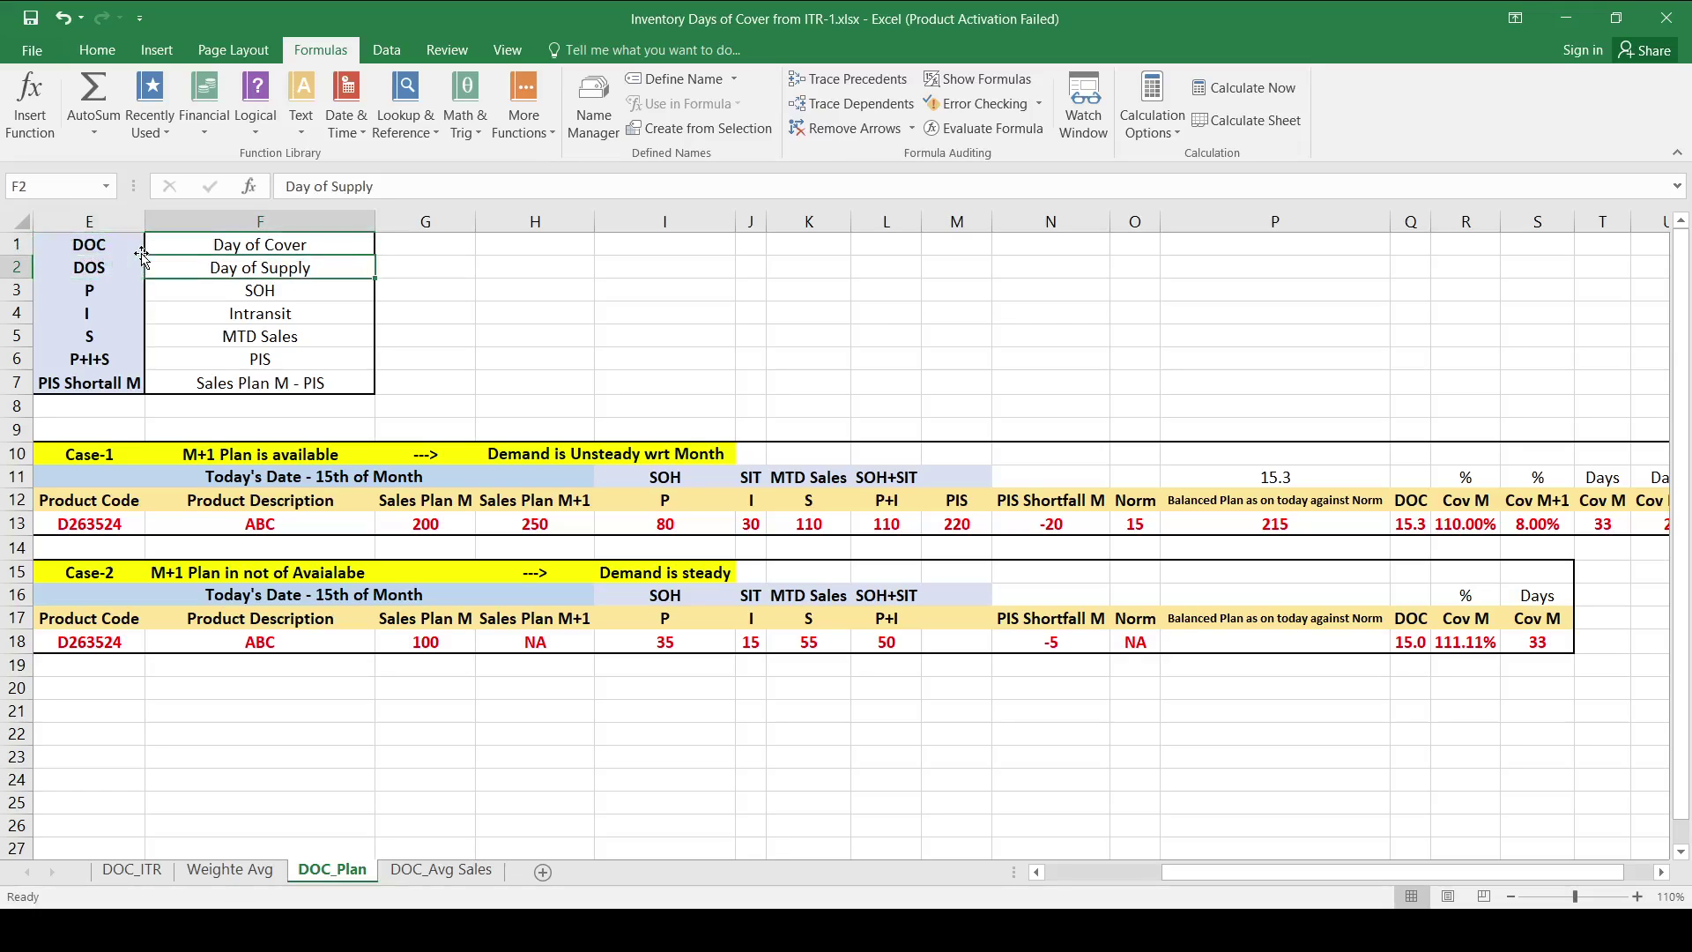
click(143, 255)
click(143, 255)
click(143, 255)
click(143, 255)
click(143, 255)
Step: Read through the legend definitions for P, I, S, P+I+S and PIS Shortfall M in E3:F7
key(Down)
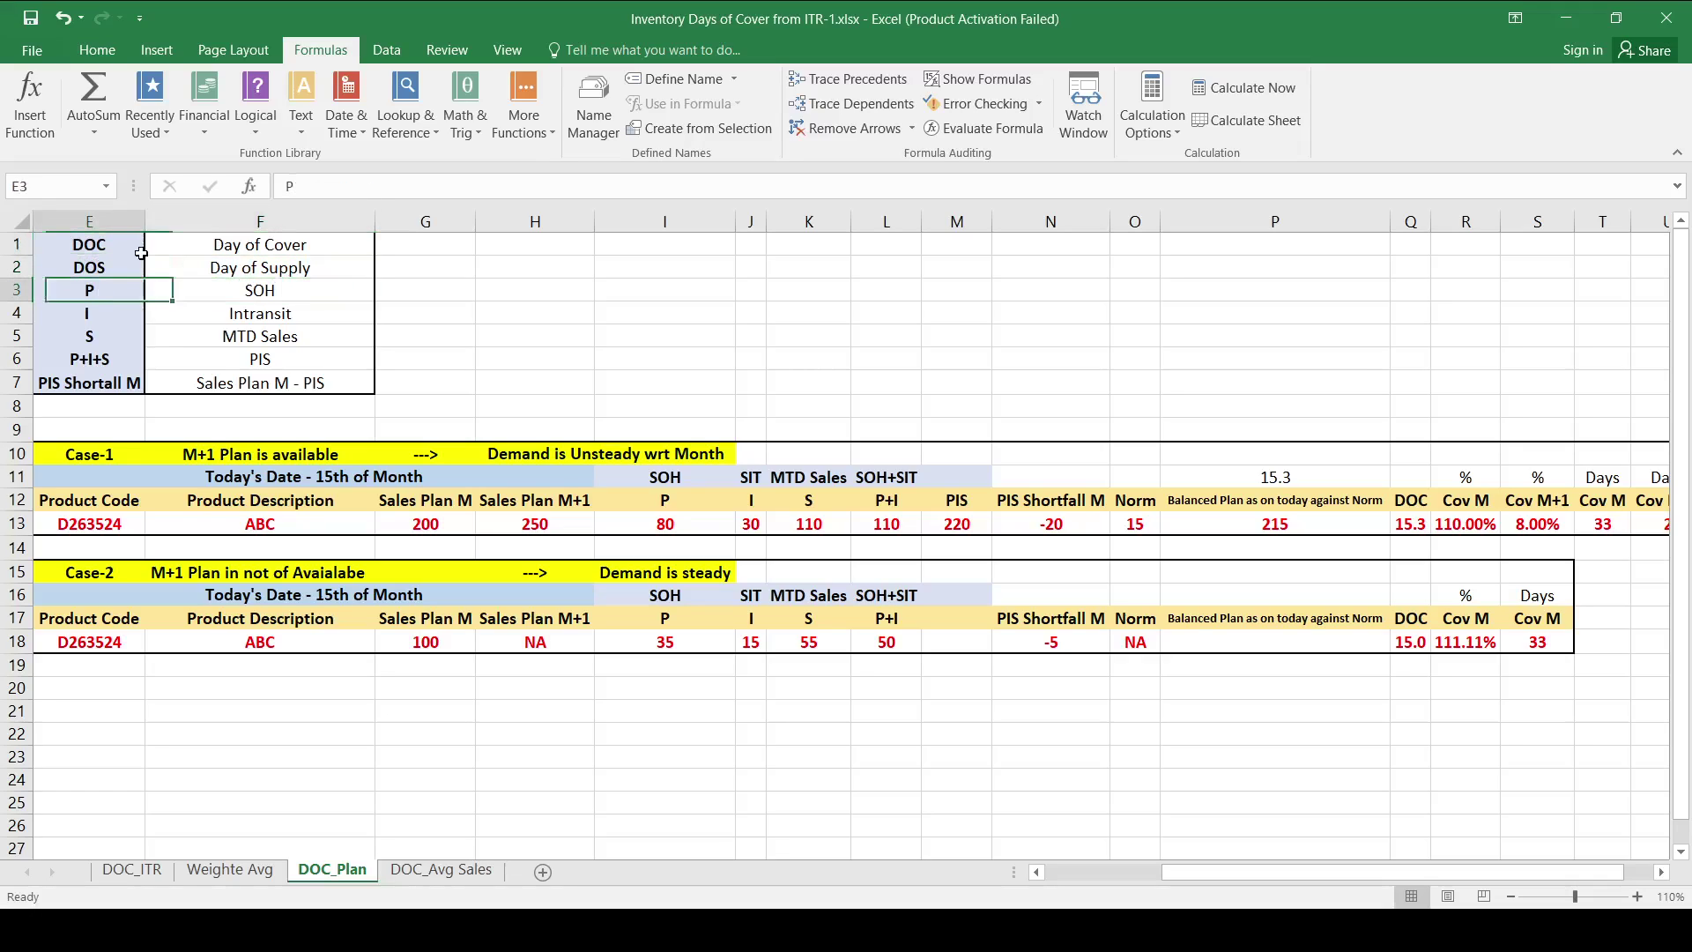
key(Right)
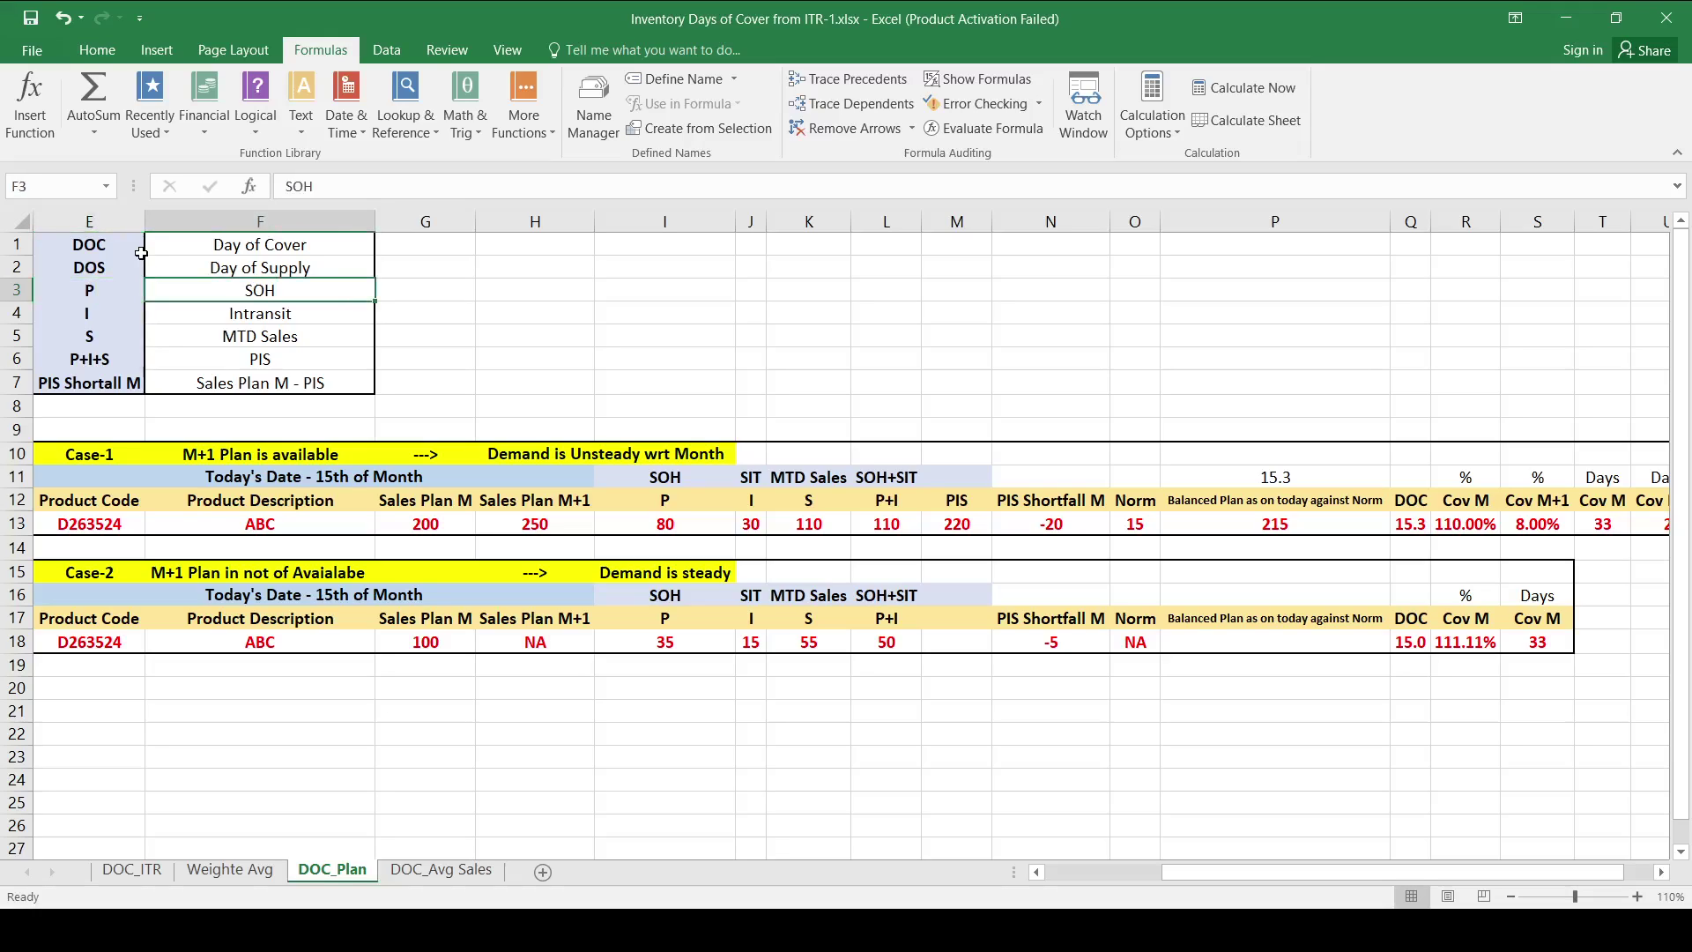
key(Left)
key(Down)
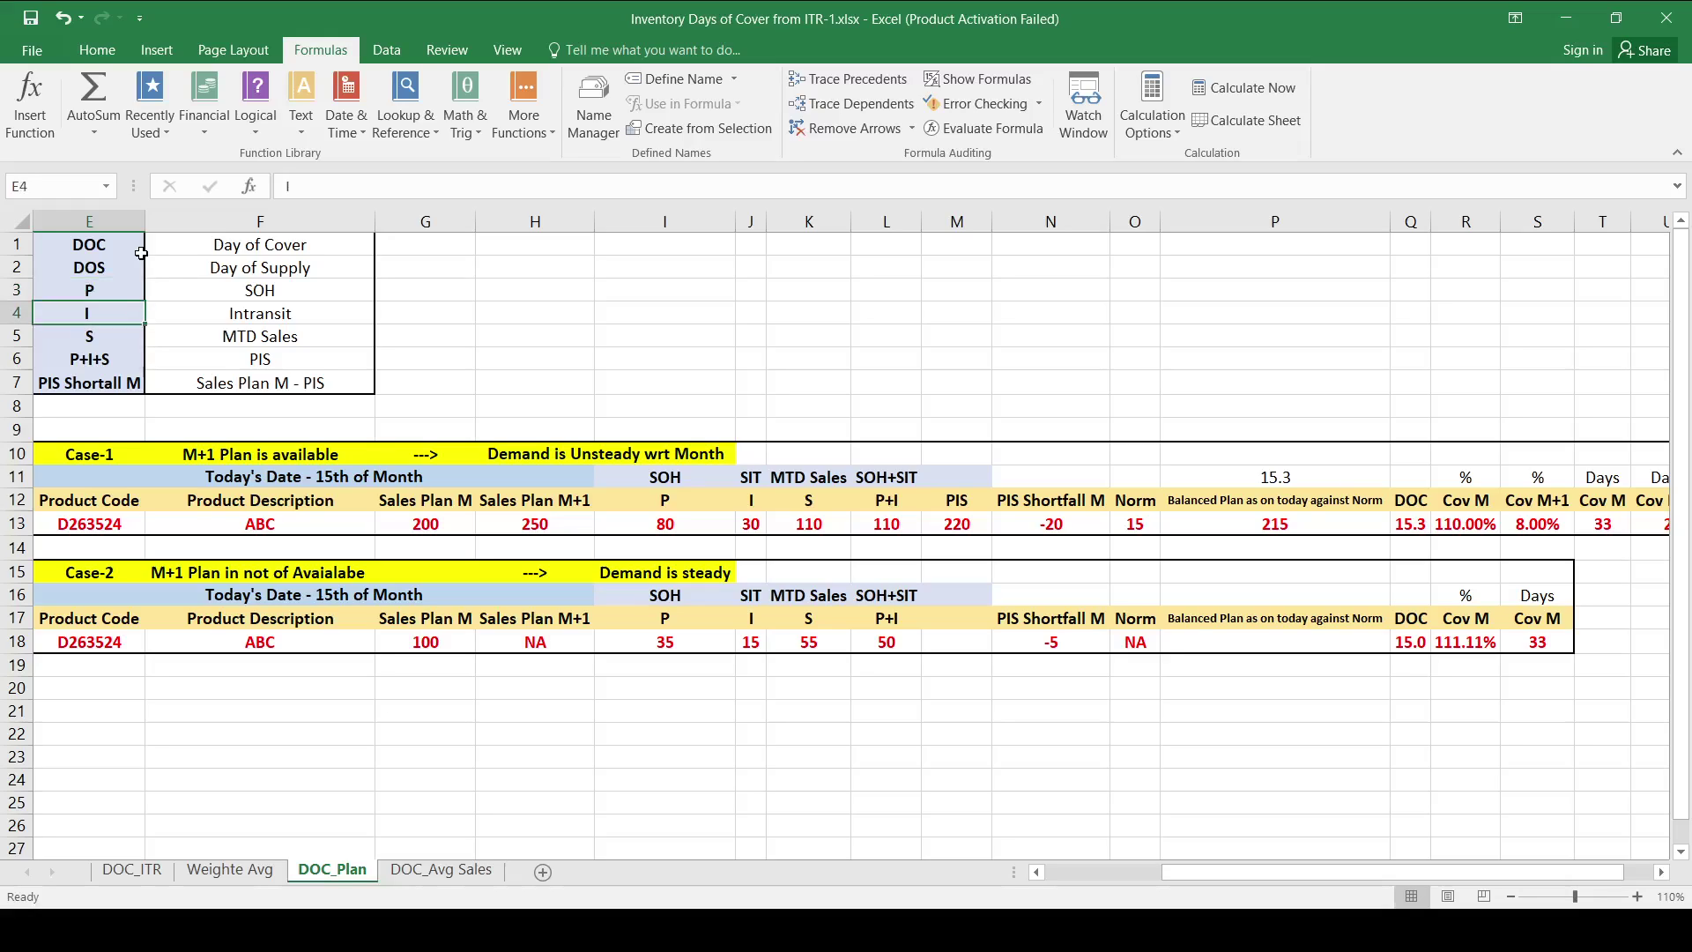
key(Down)
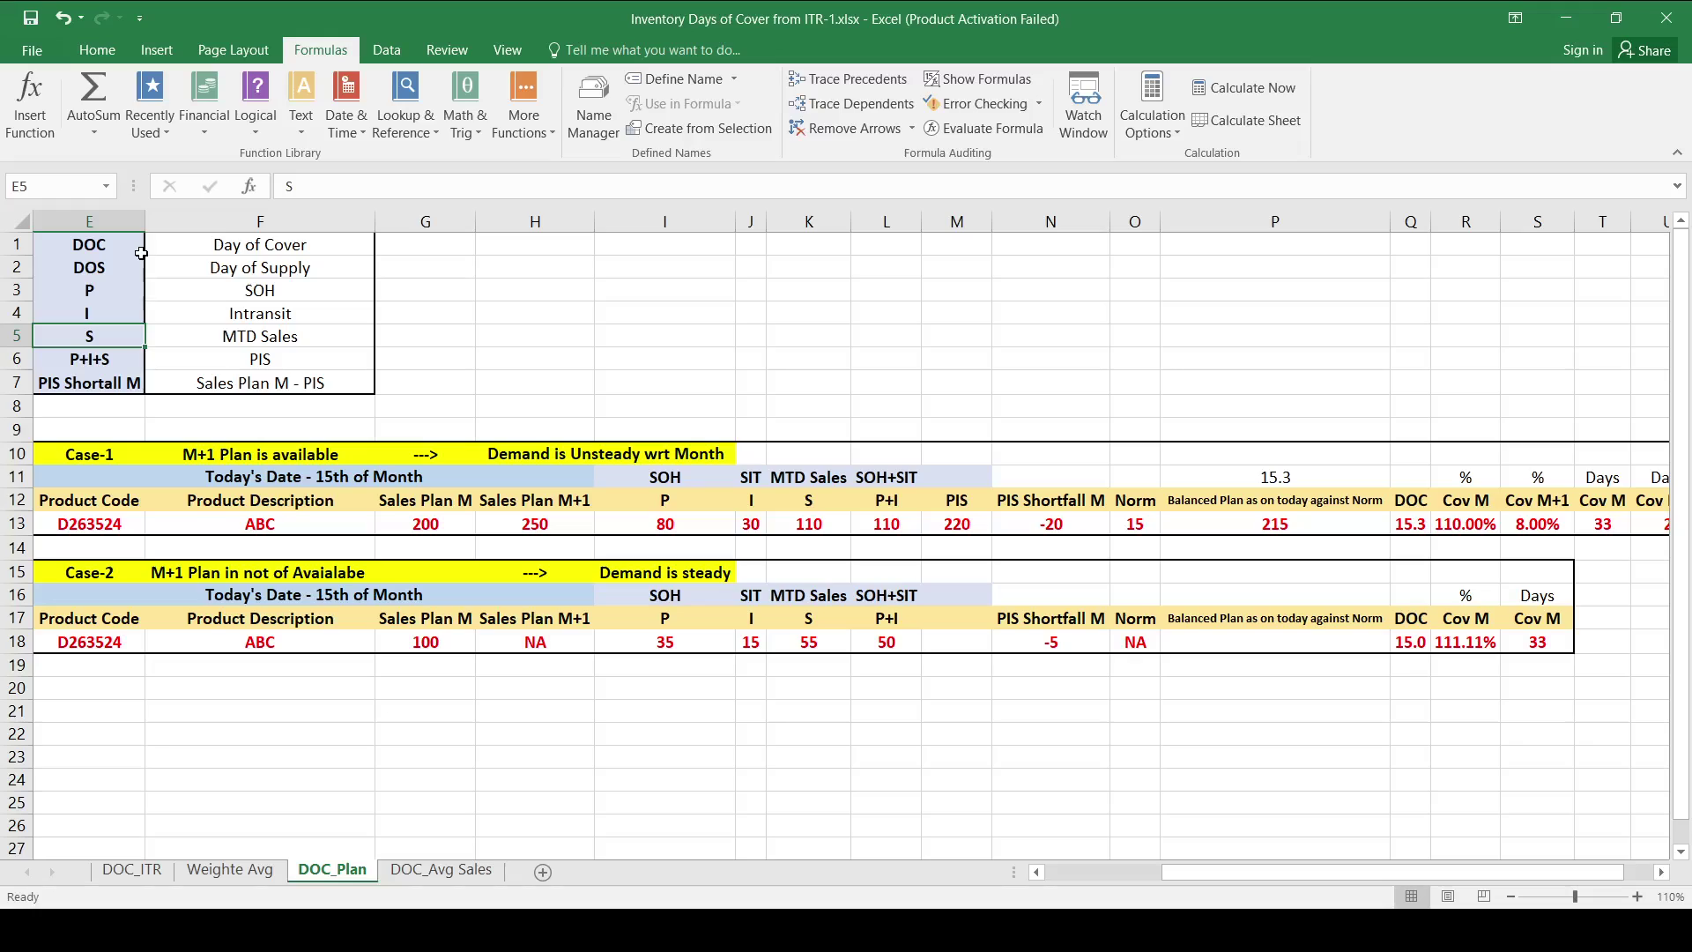
key(Right)
key(Down)
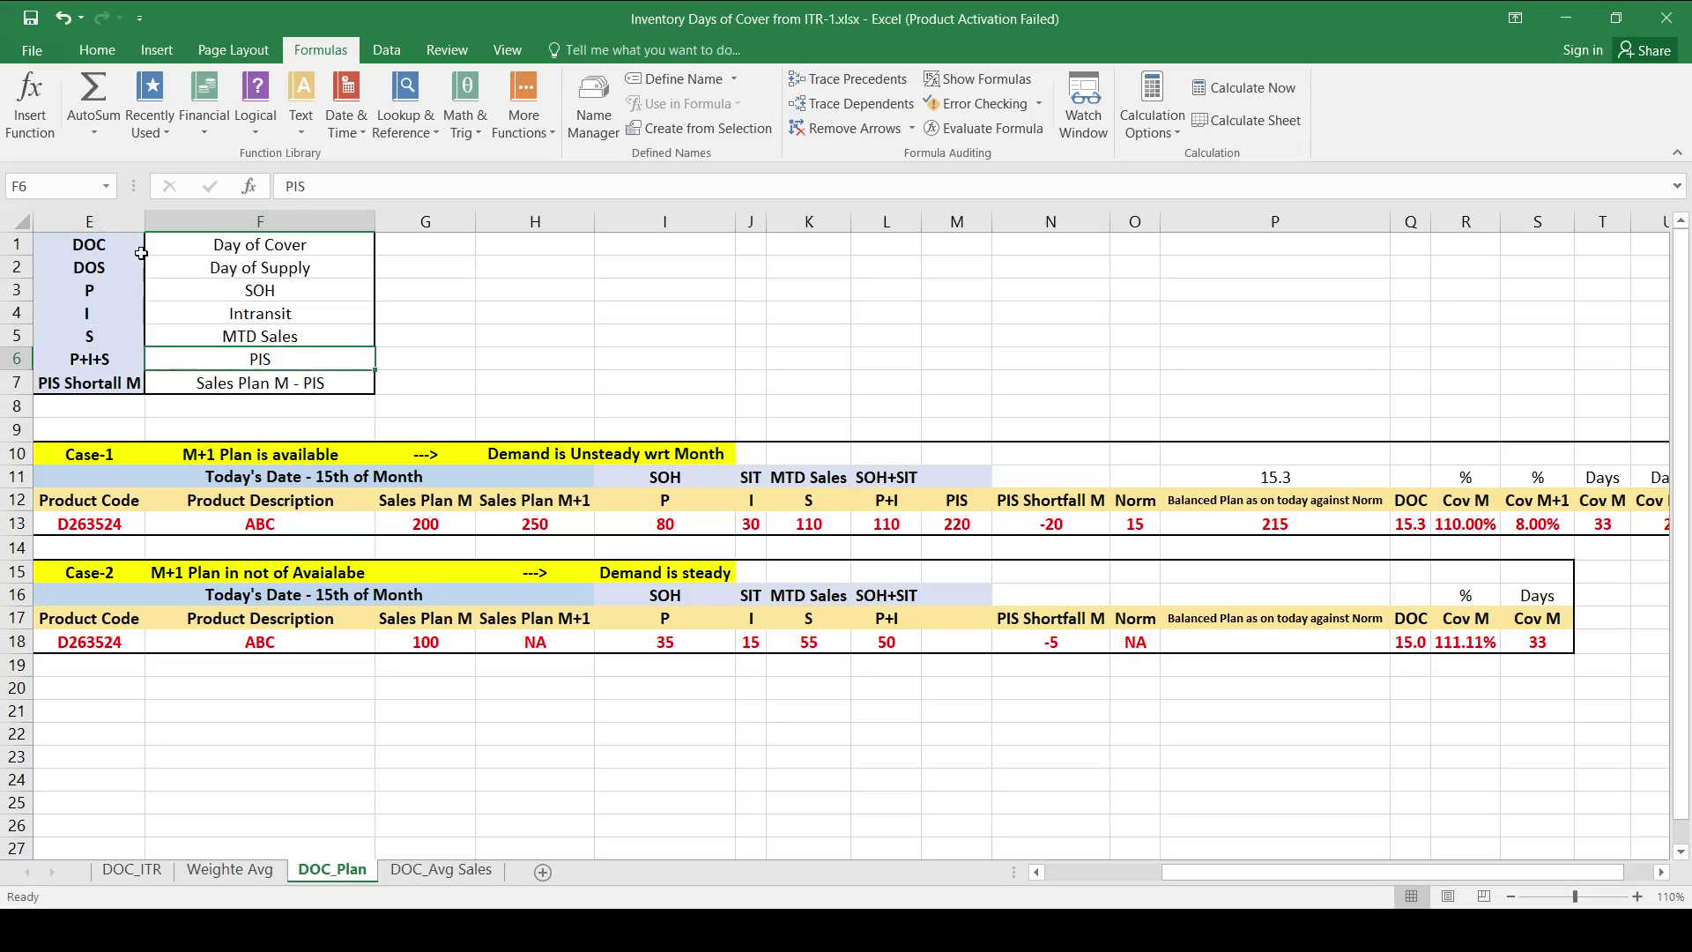
key(Left)
key(Down)
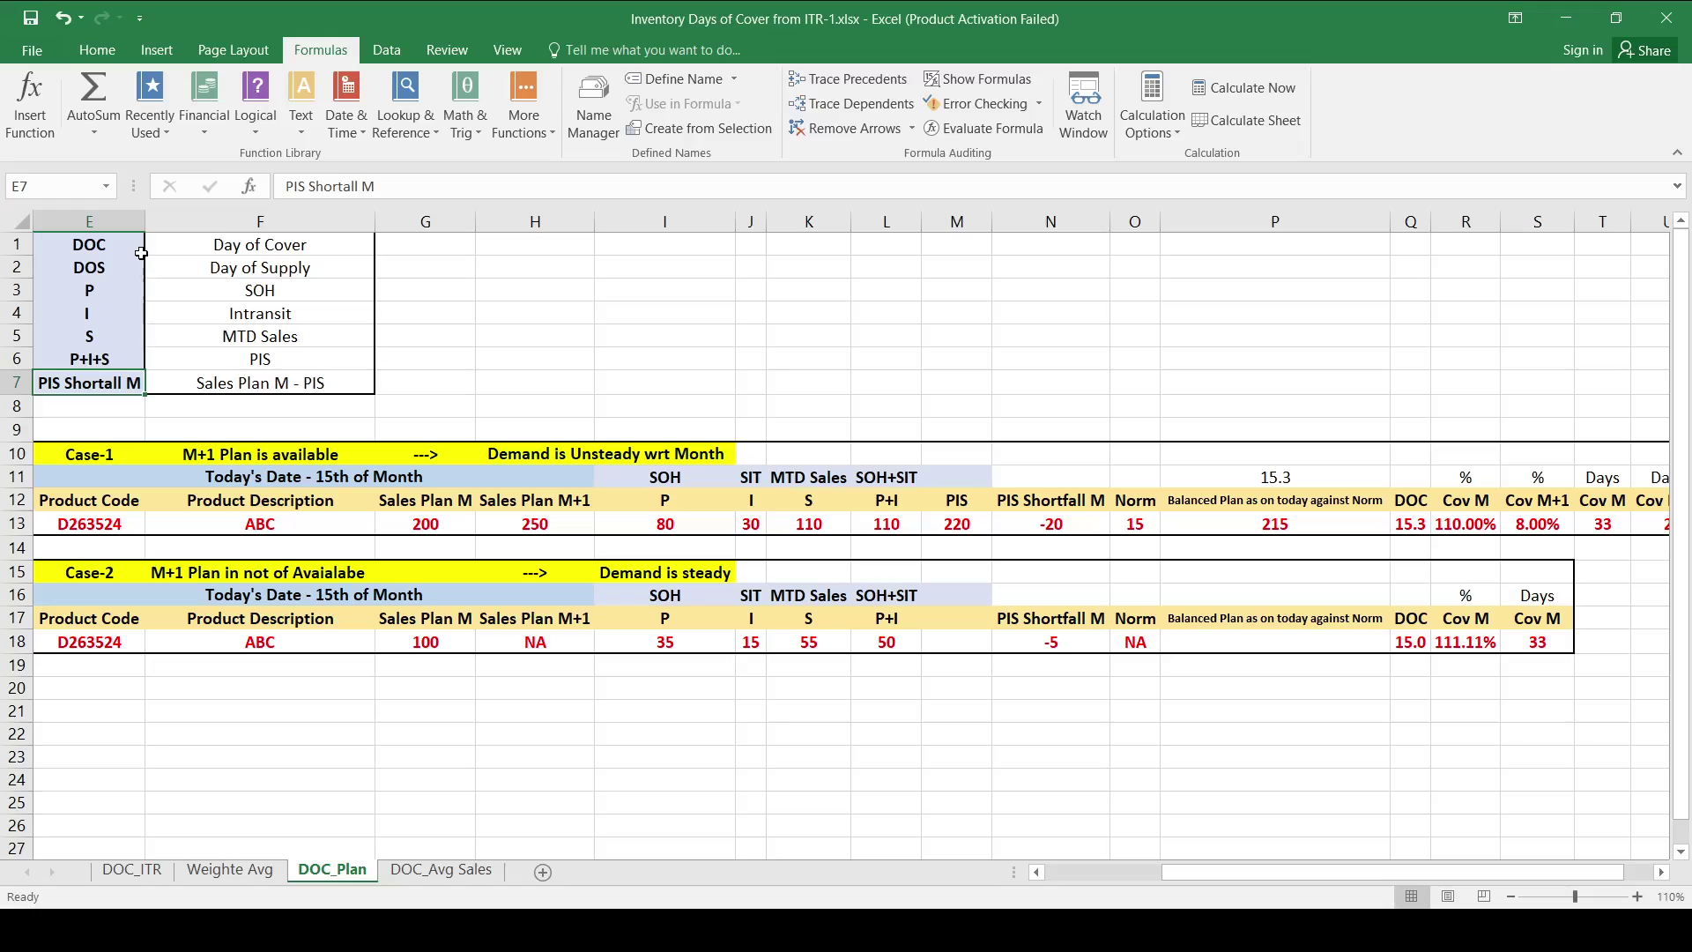
key(Right)
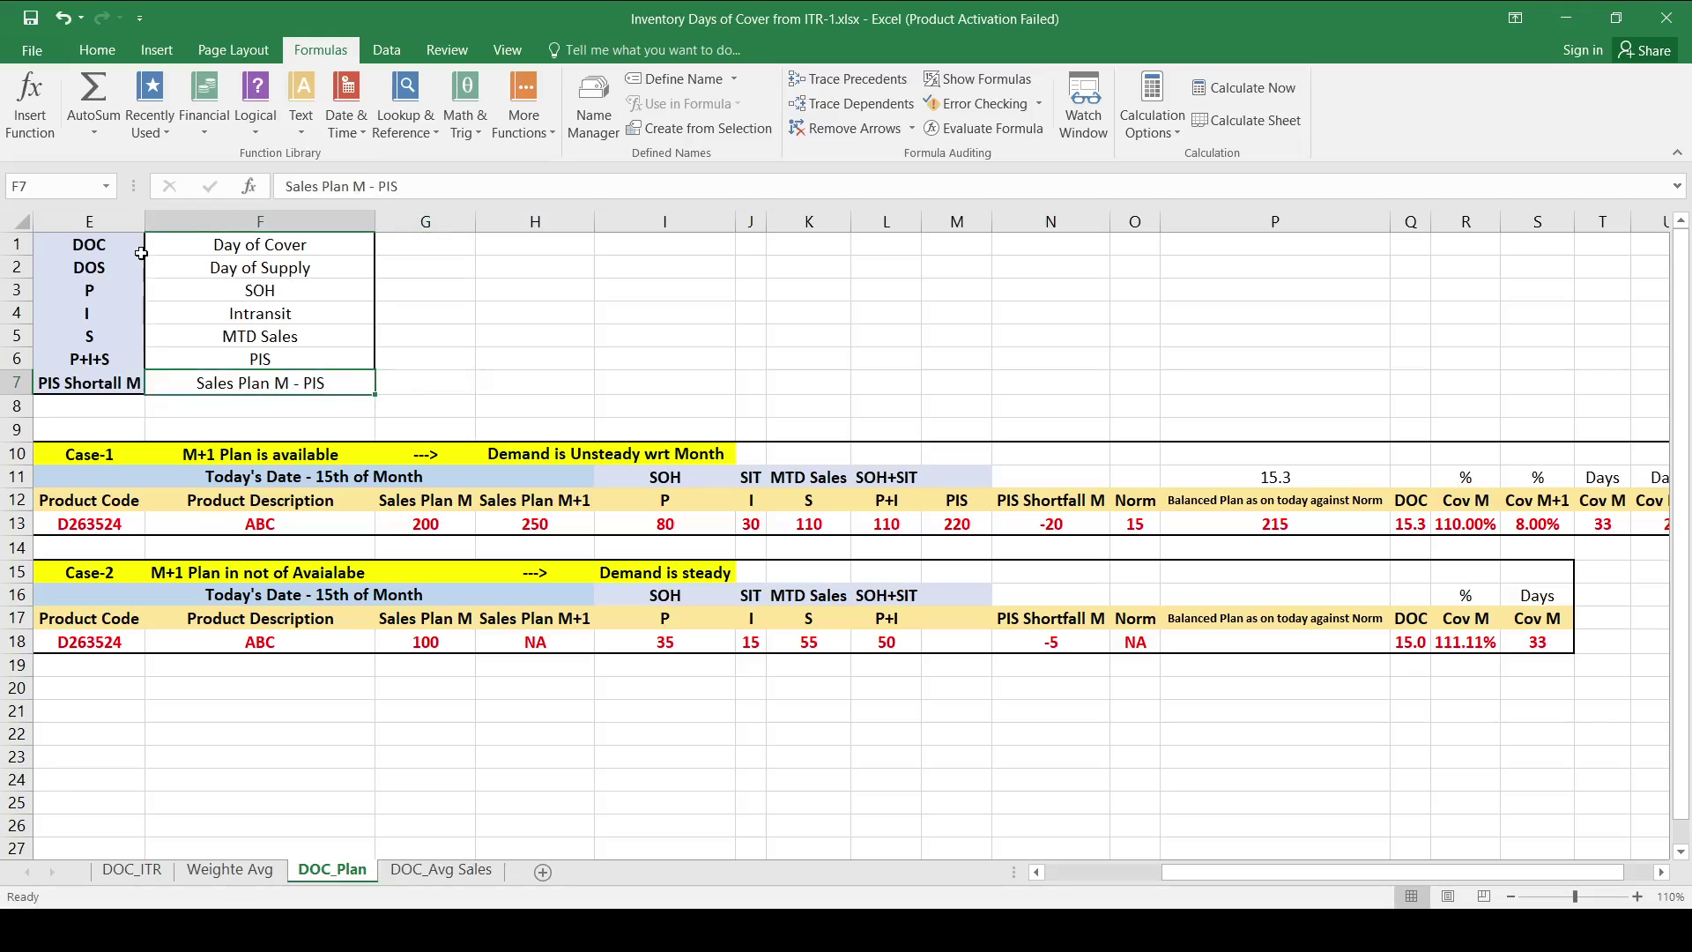
key(Right)
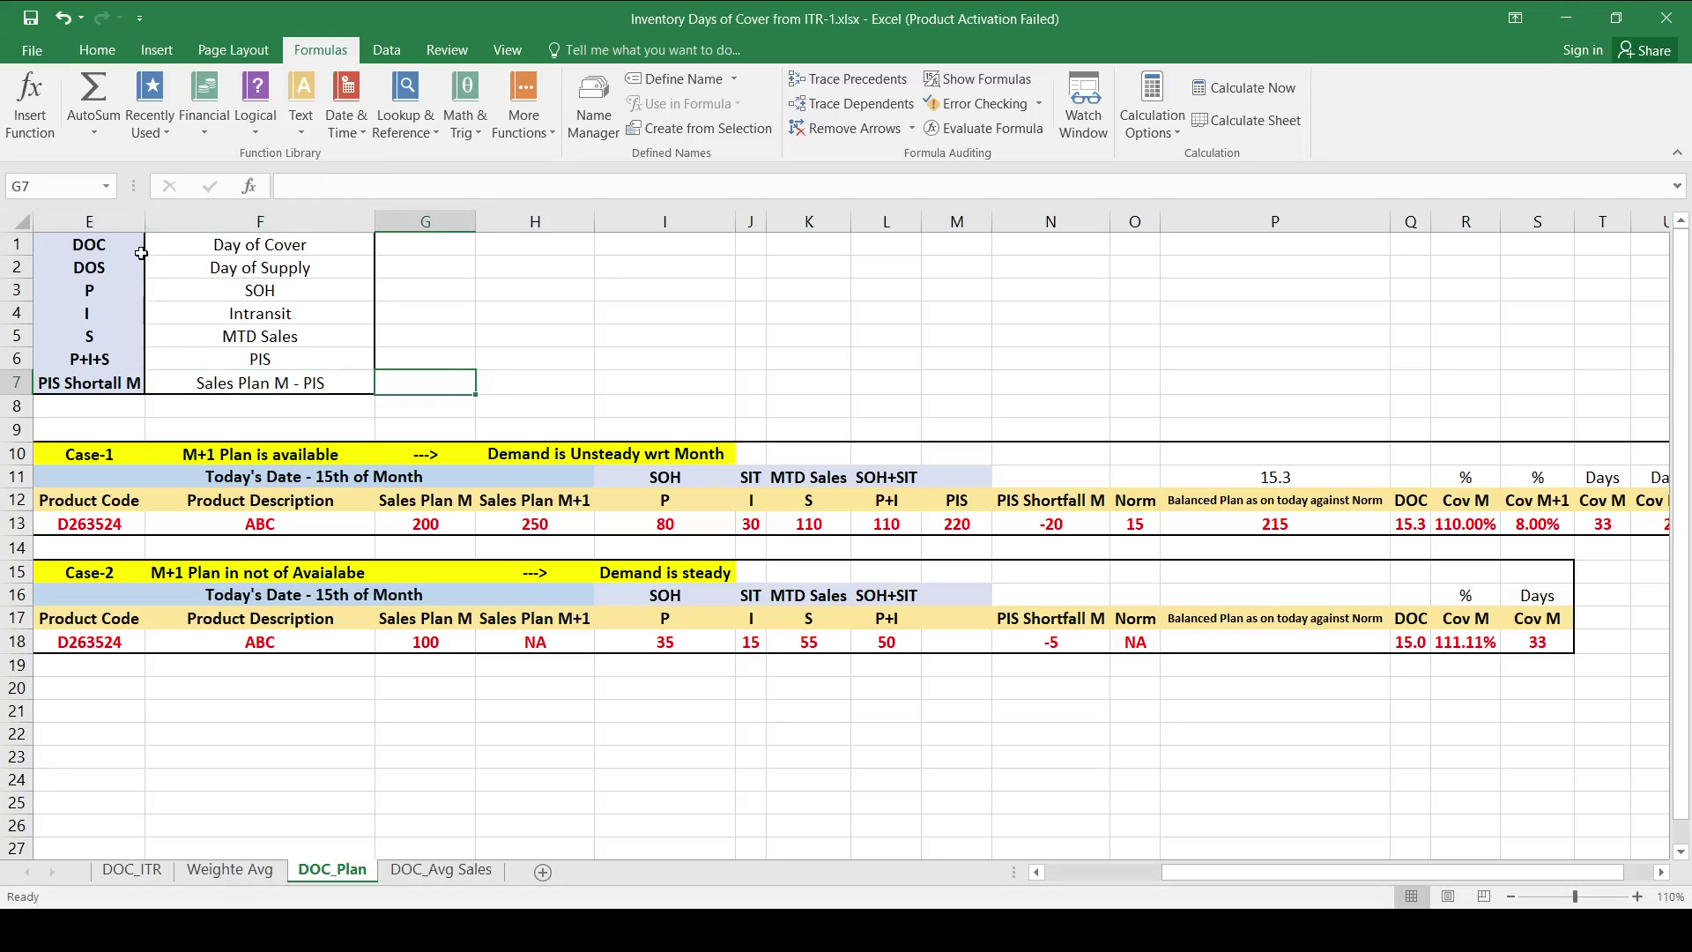
key(Down)
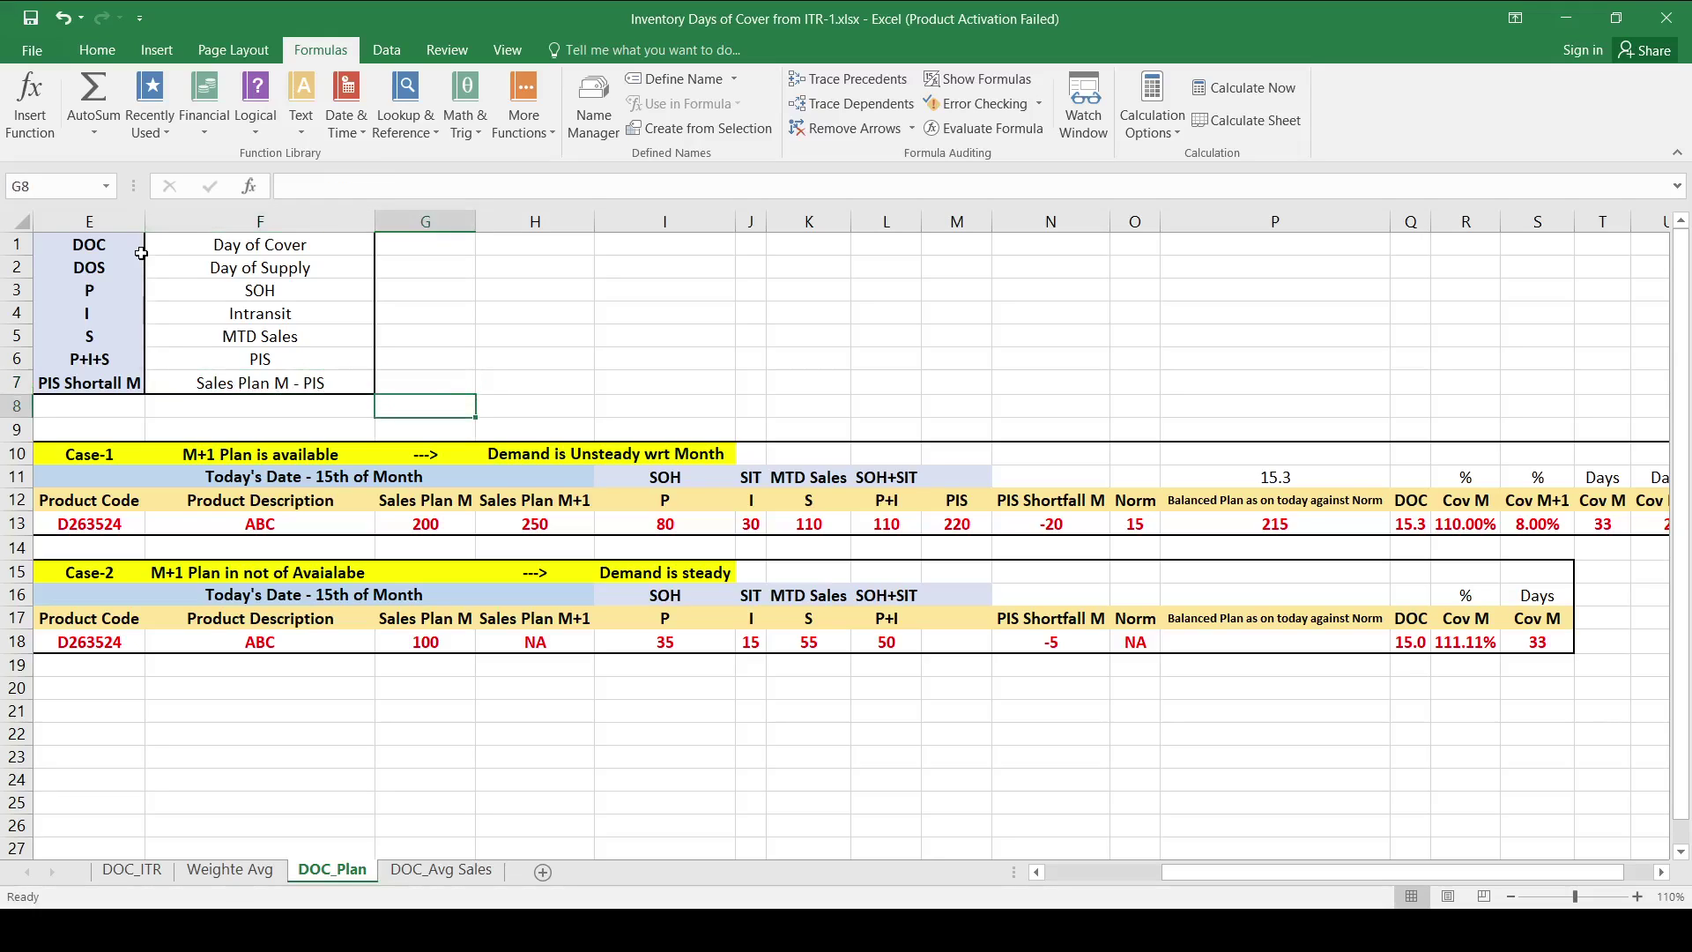
Step: Review the Case-1 product details and the Sales Plan M and Sales Plan M+1 columns
click(208, 450)
click(381, 527)
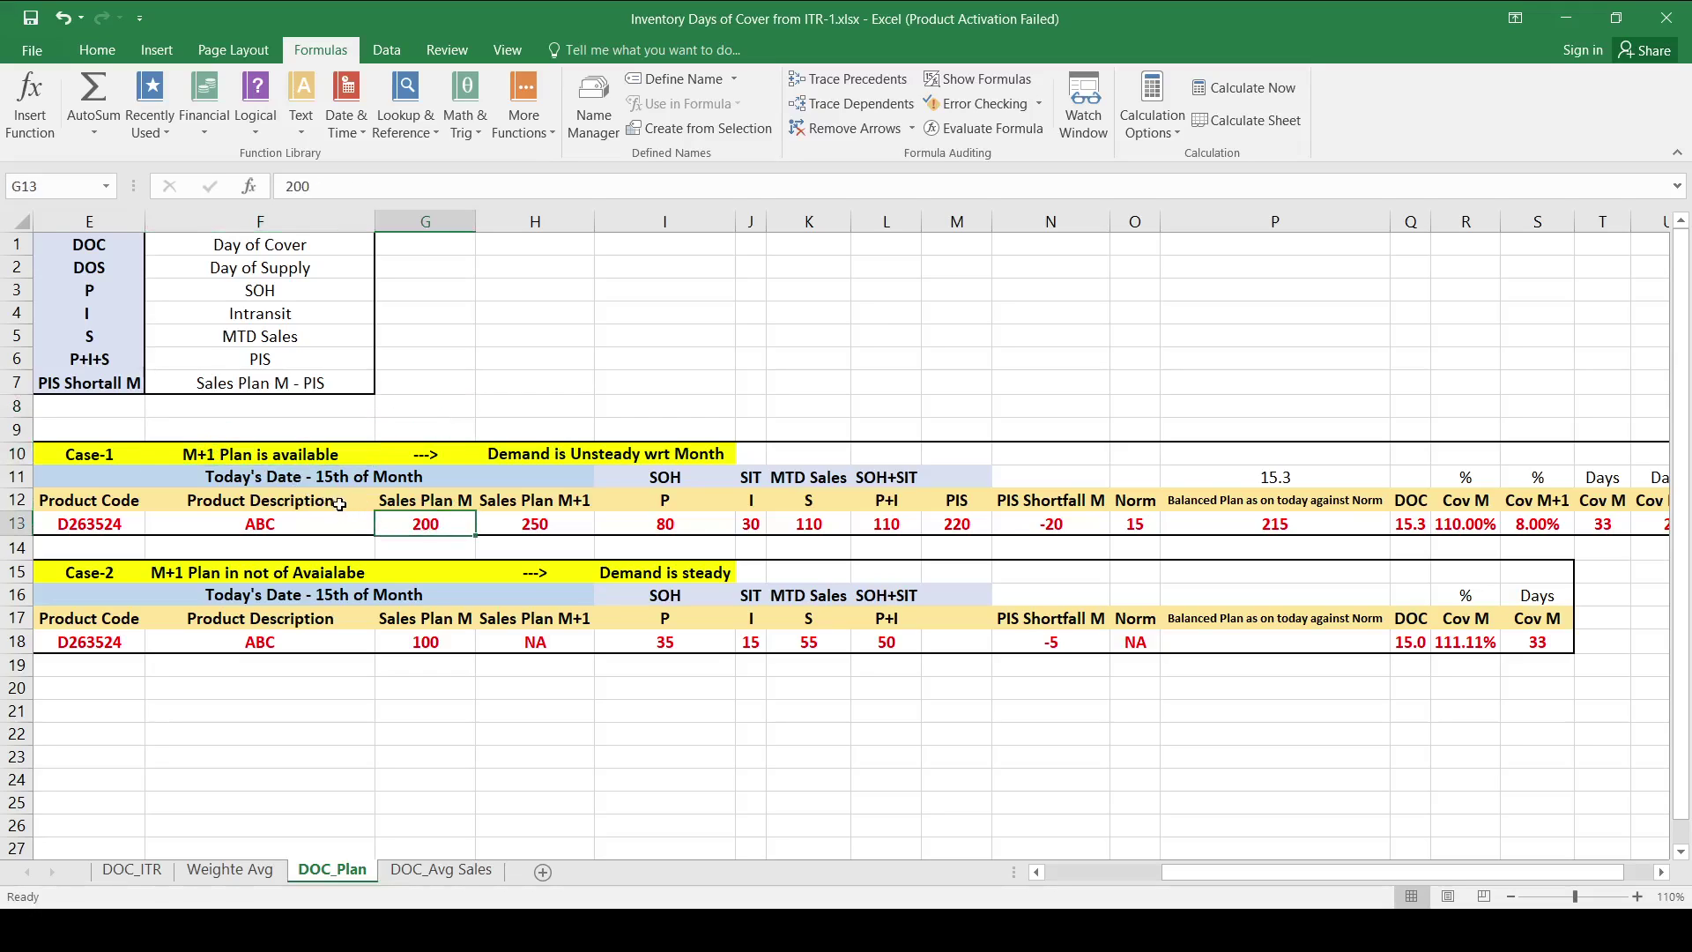
drag(432, 502, 515, 520)
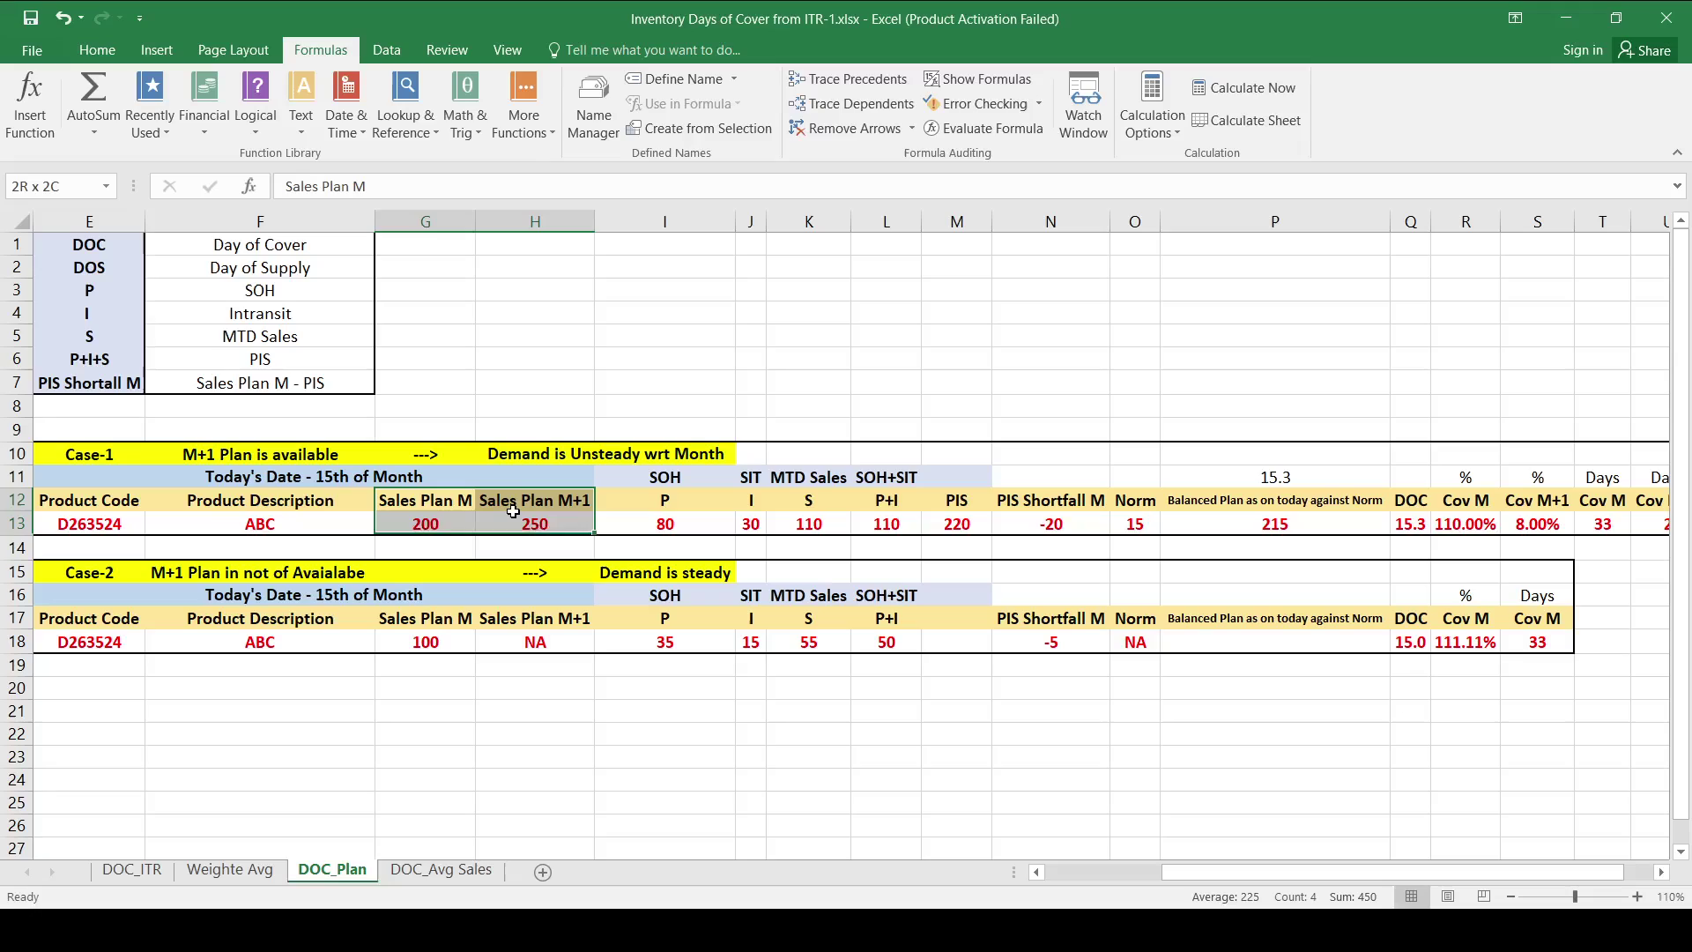
drag(100, 510, 237, 527)
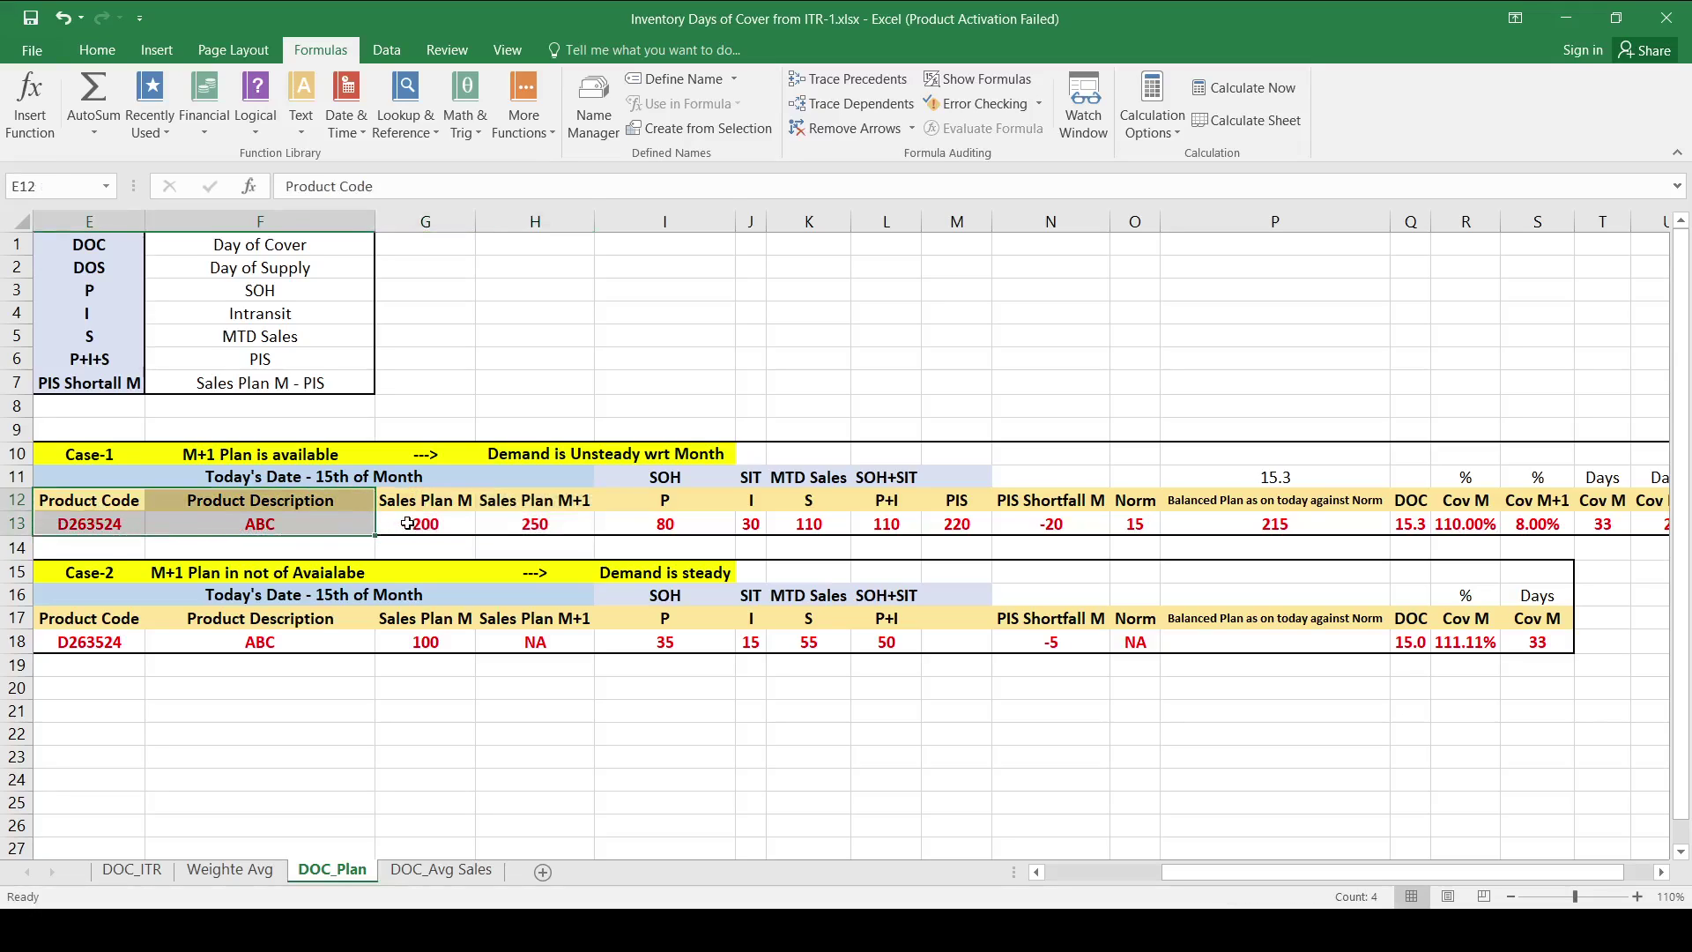
drag(432, 501, 515, 522)
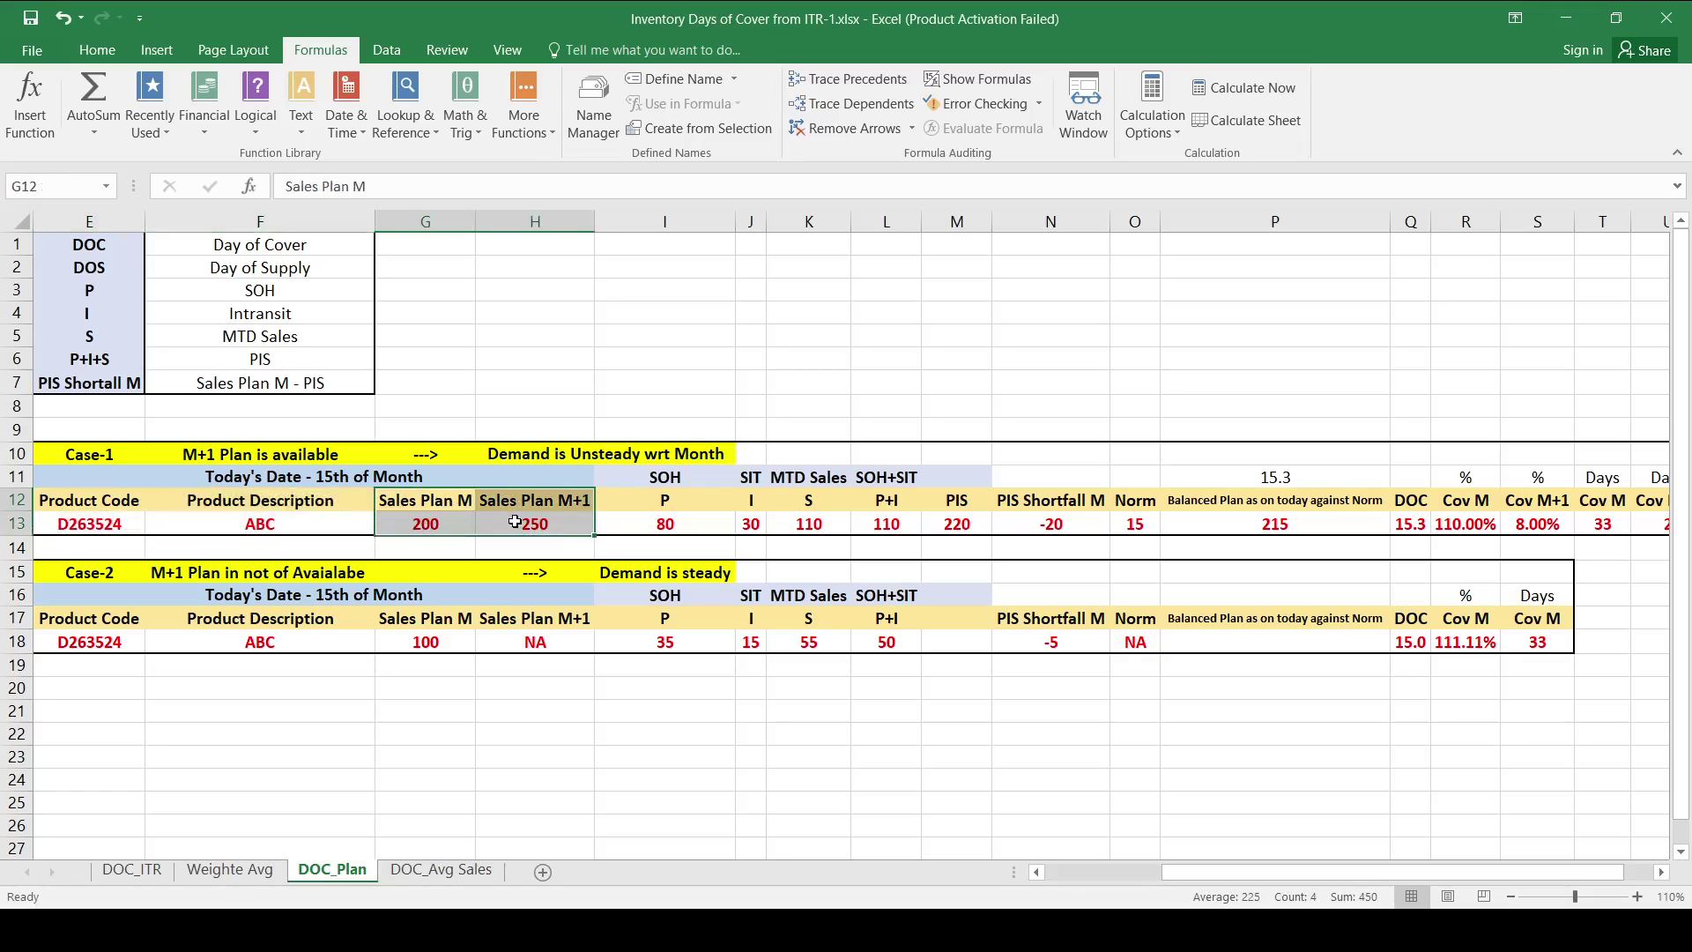
click(470, 498)
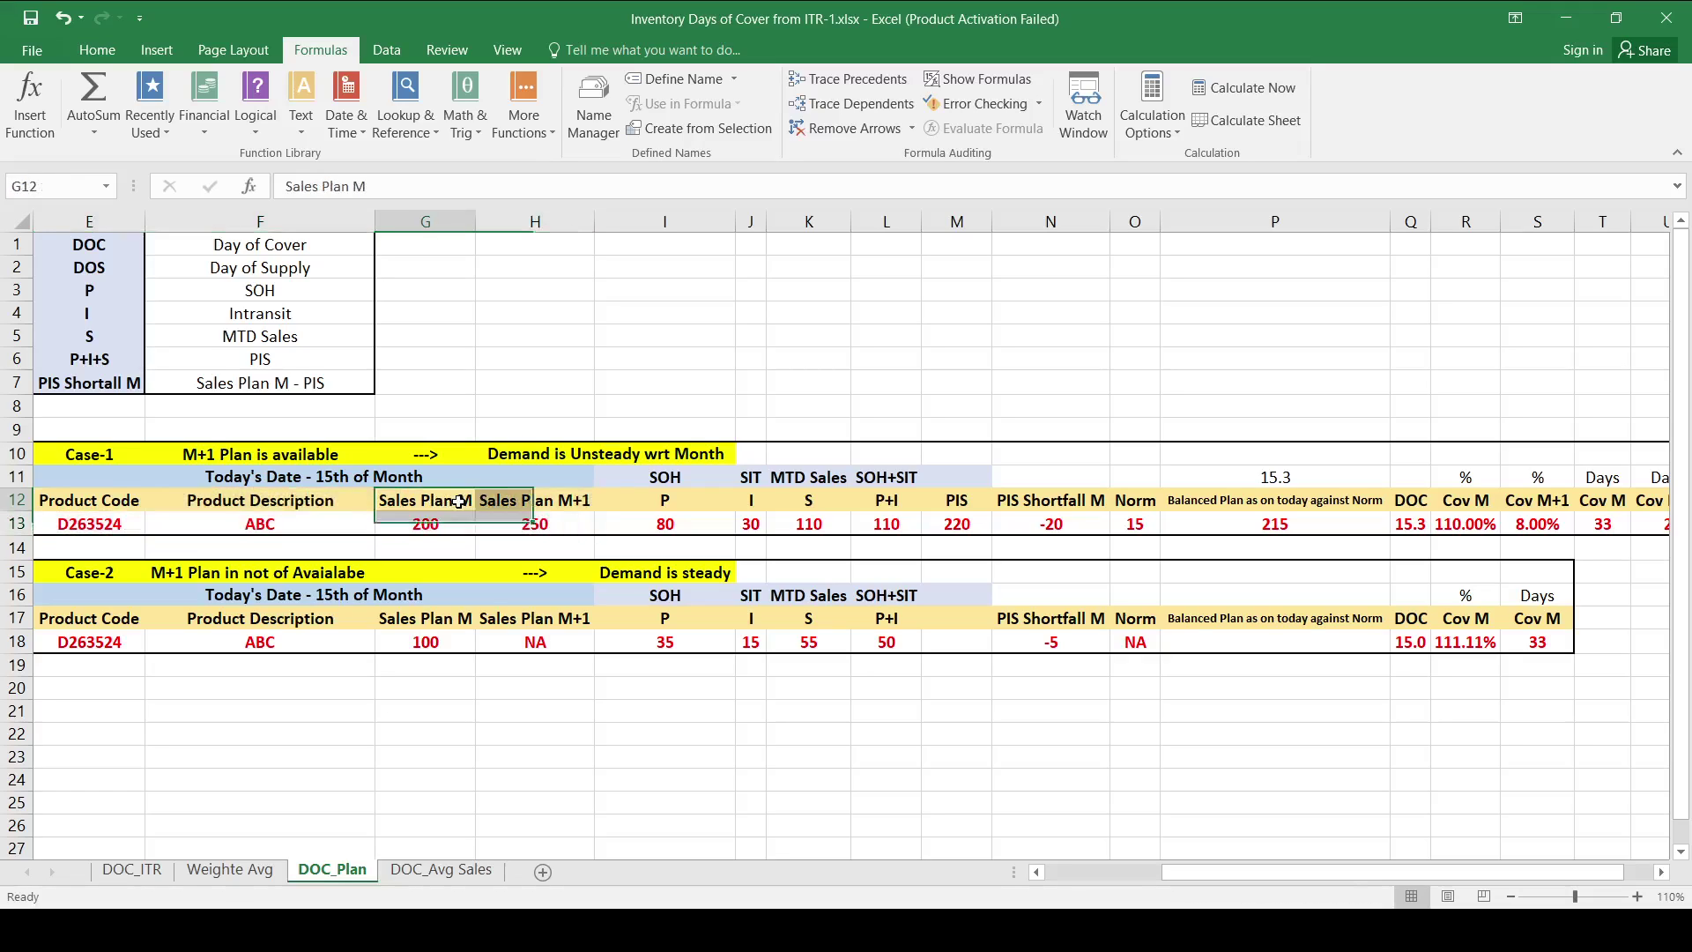
click(426, 221)
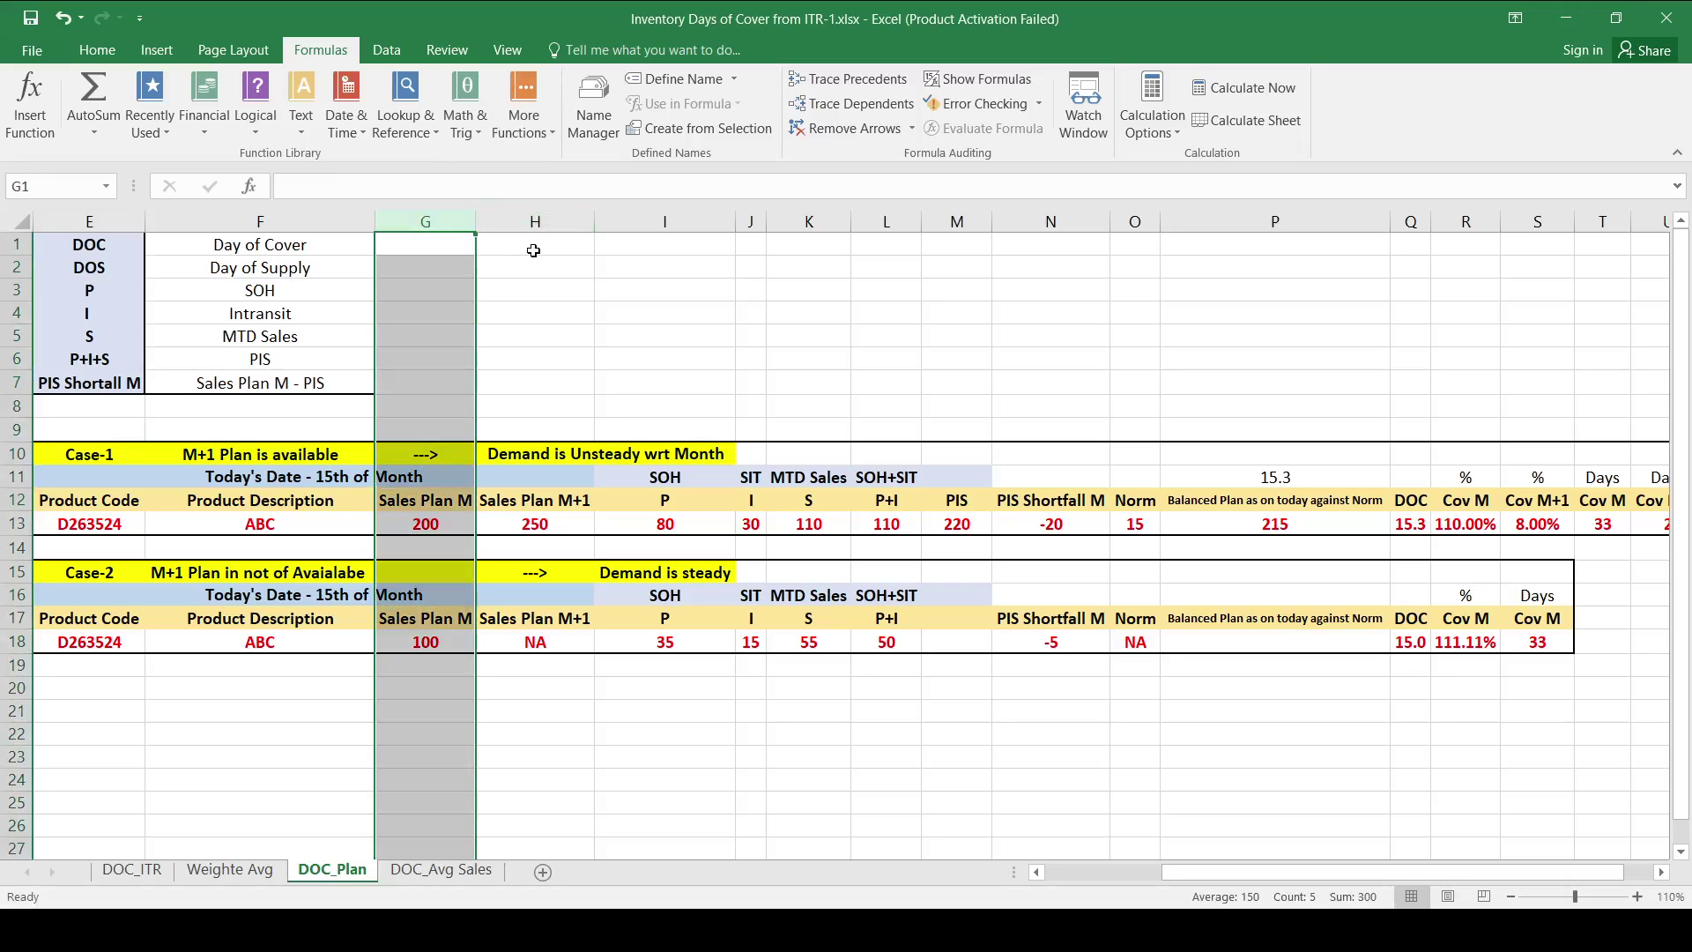
click(537, 225)
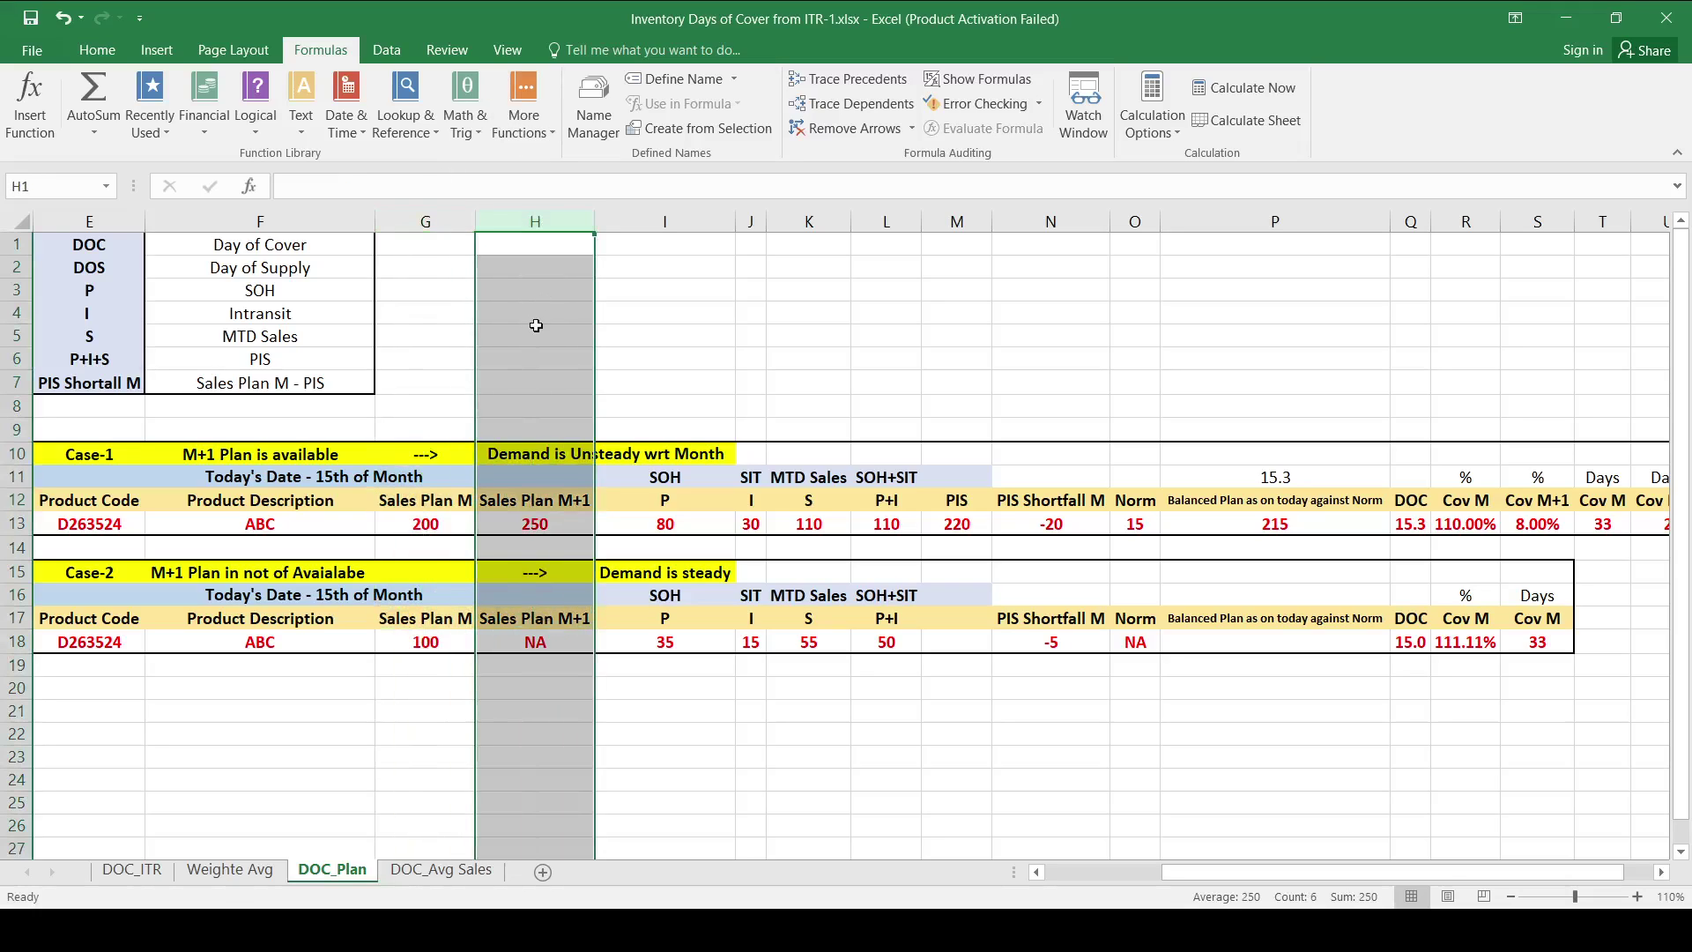
Step: Step through the Case-1 figures from Sales Plan M onward and select the SOH, SIT and MTD Sales values in I13:K13
click(440, 518)
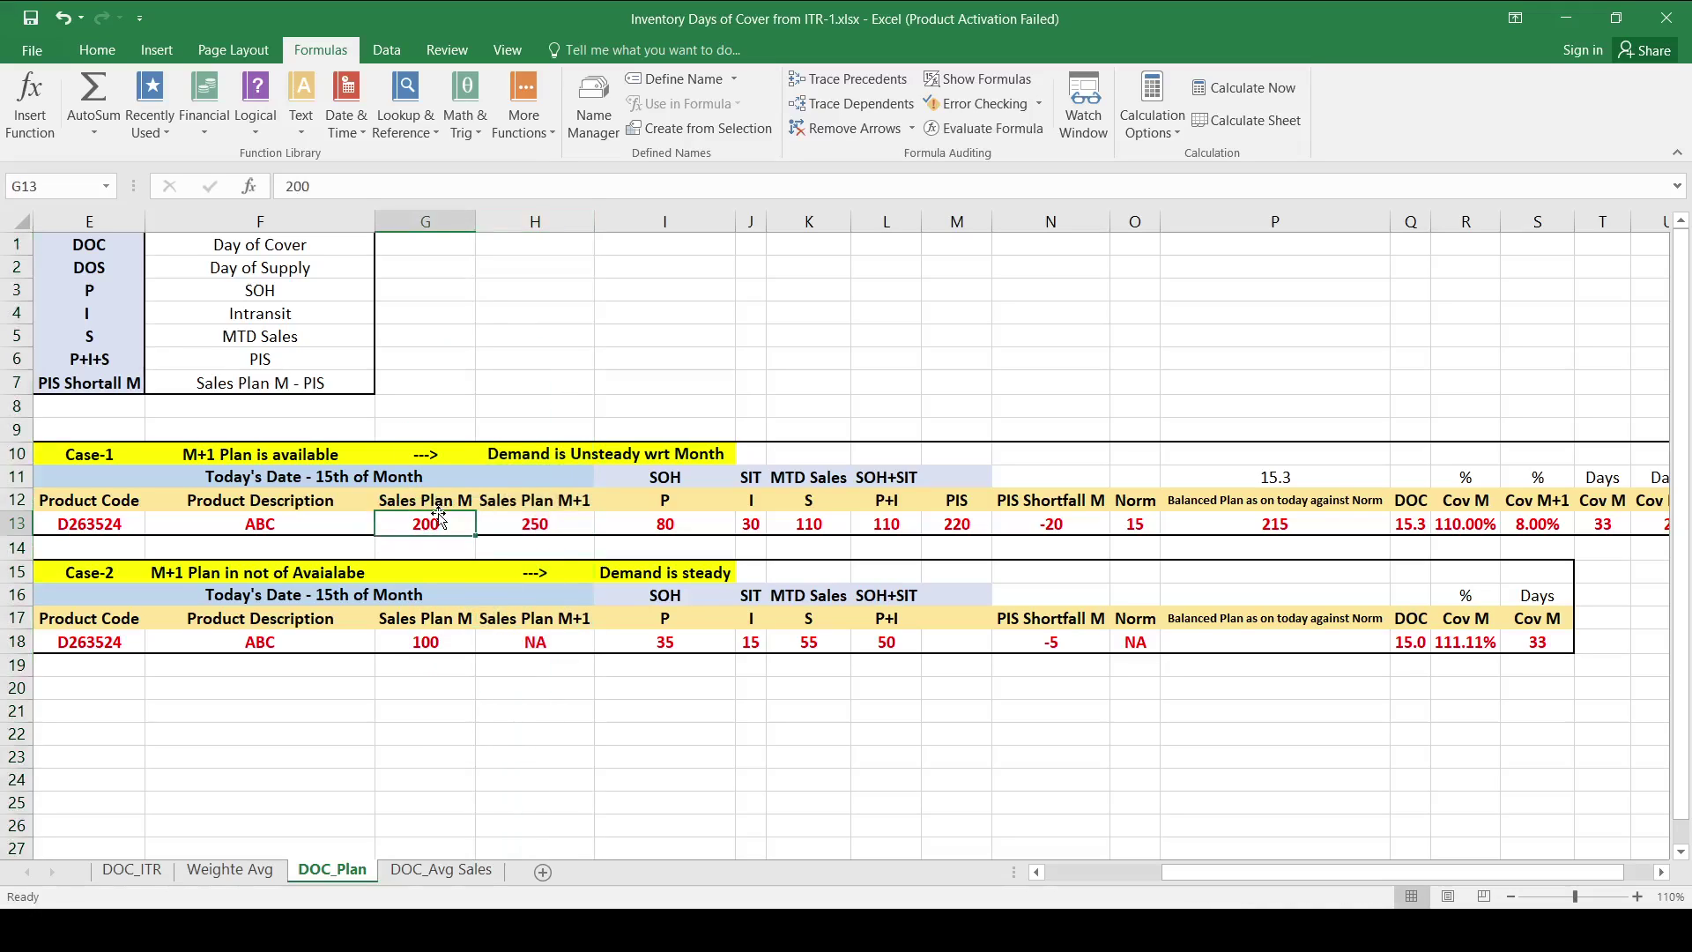
key(Right)
key(Right)
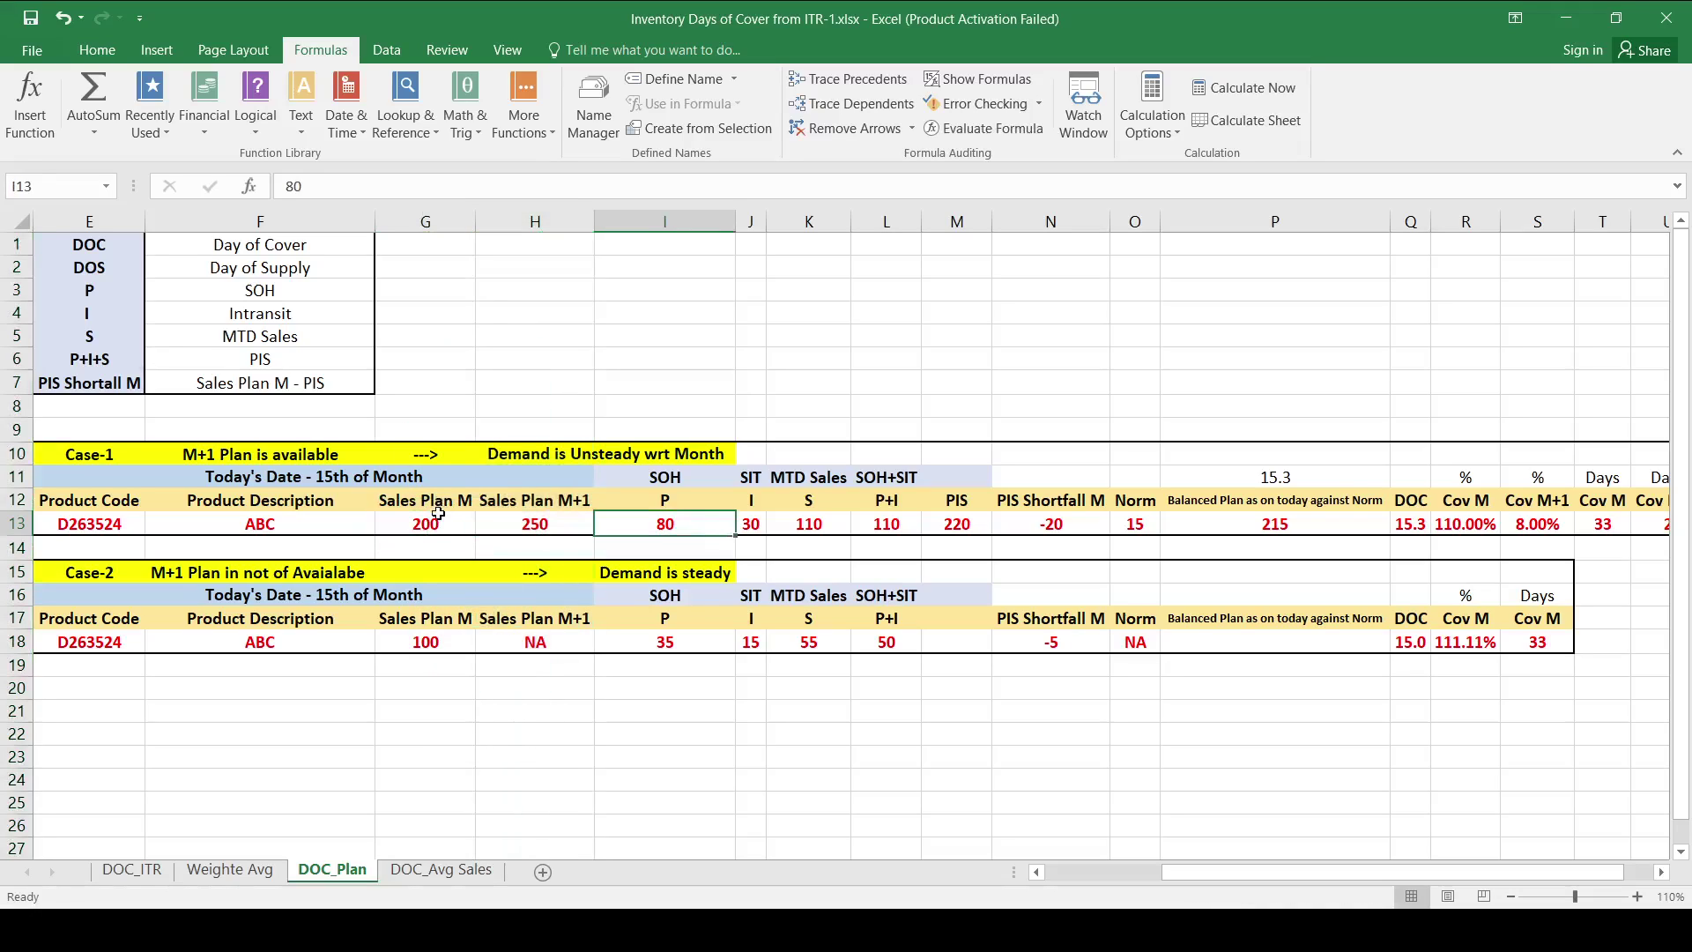
key(Right)
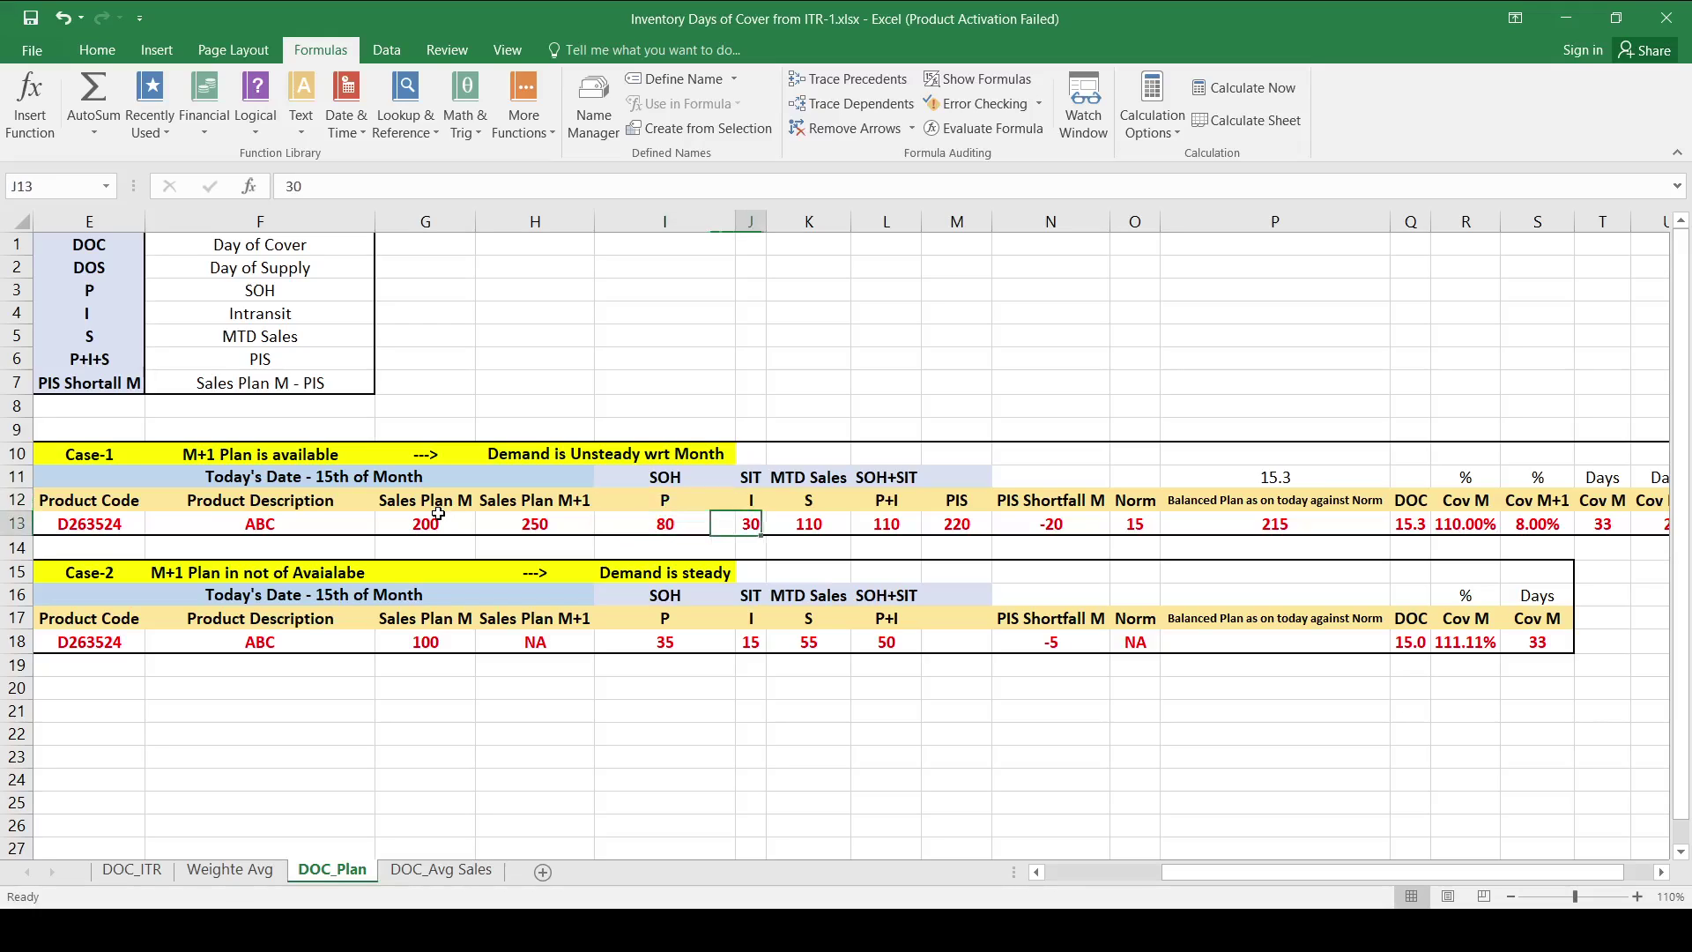
key(Right)
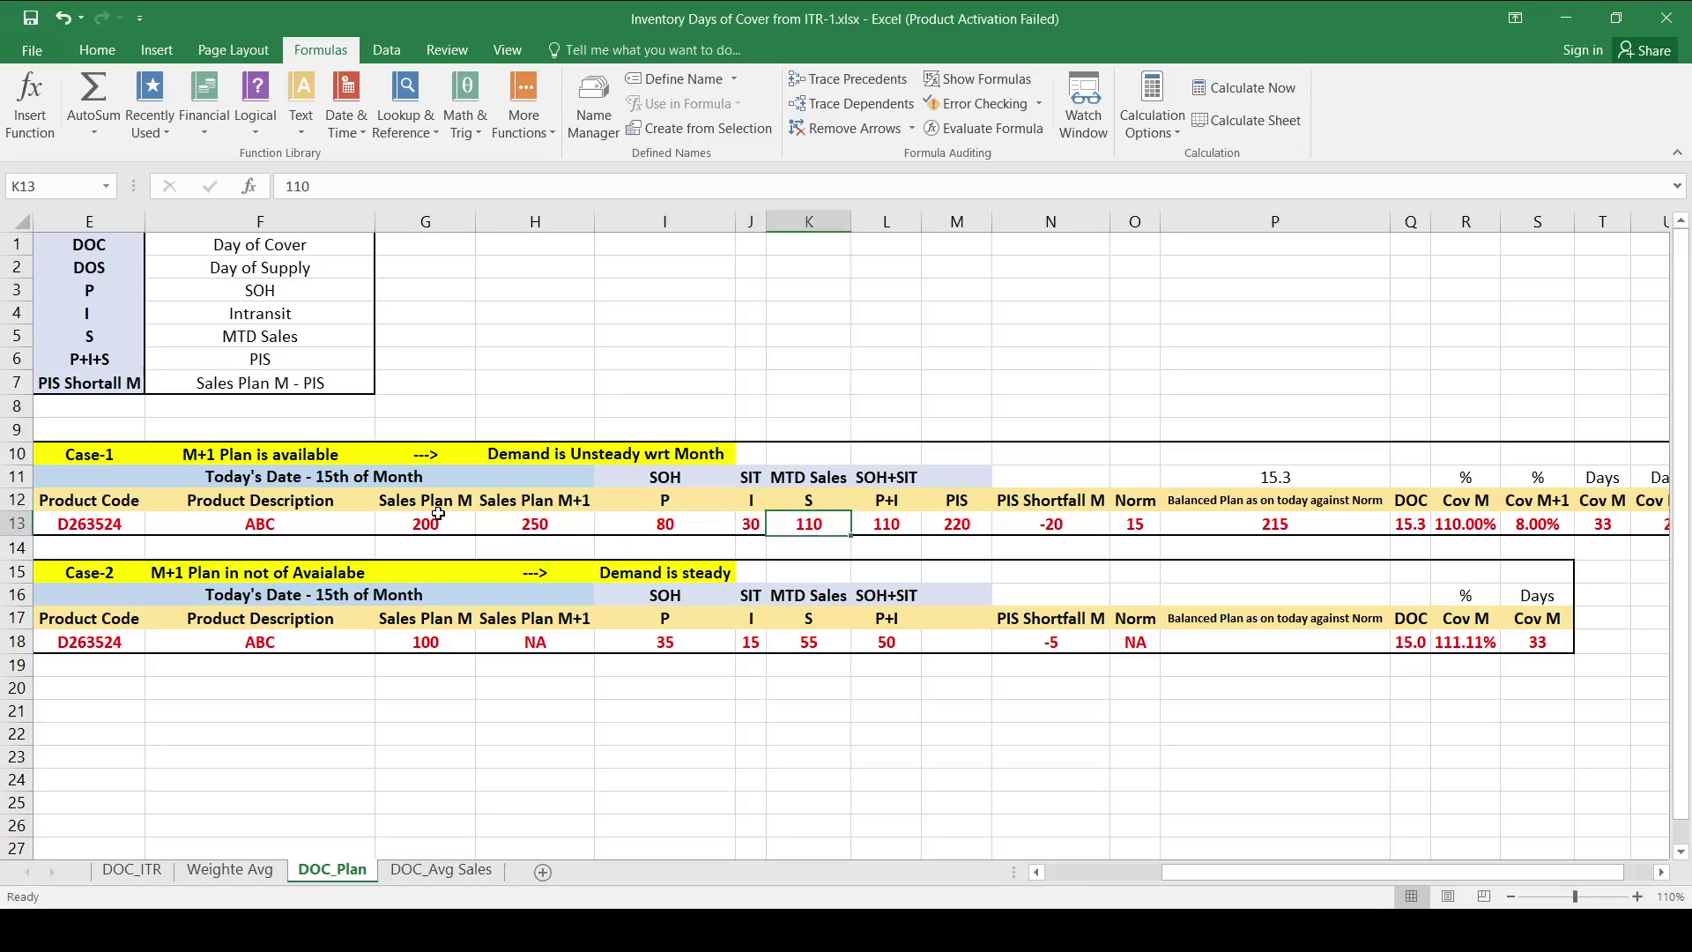
key(Left)
key(Left)
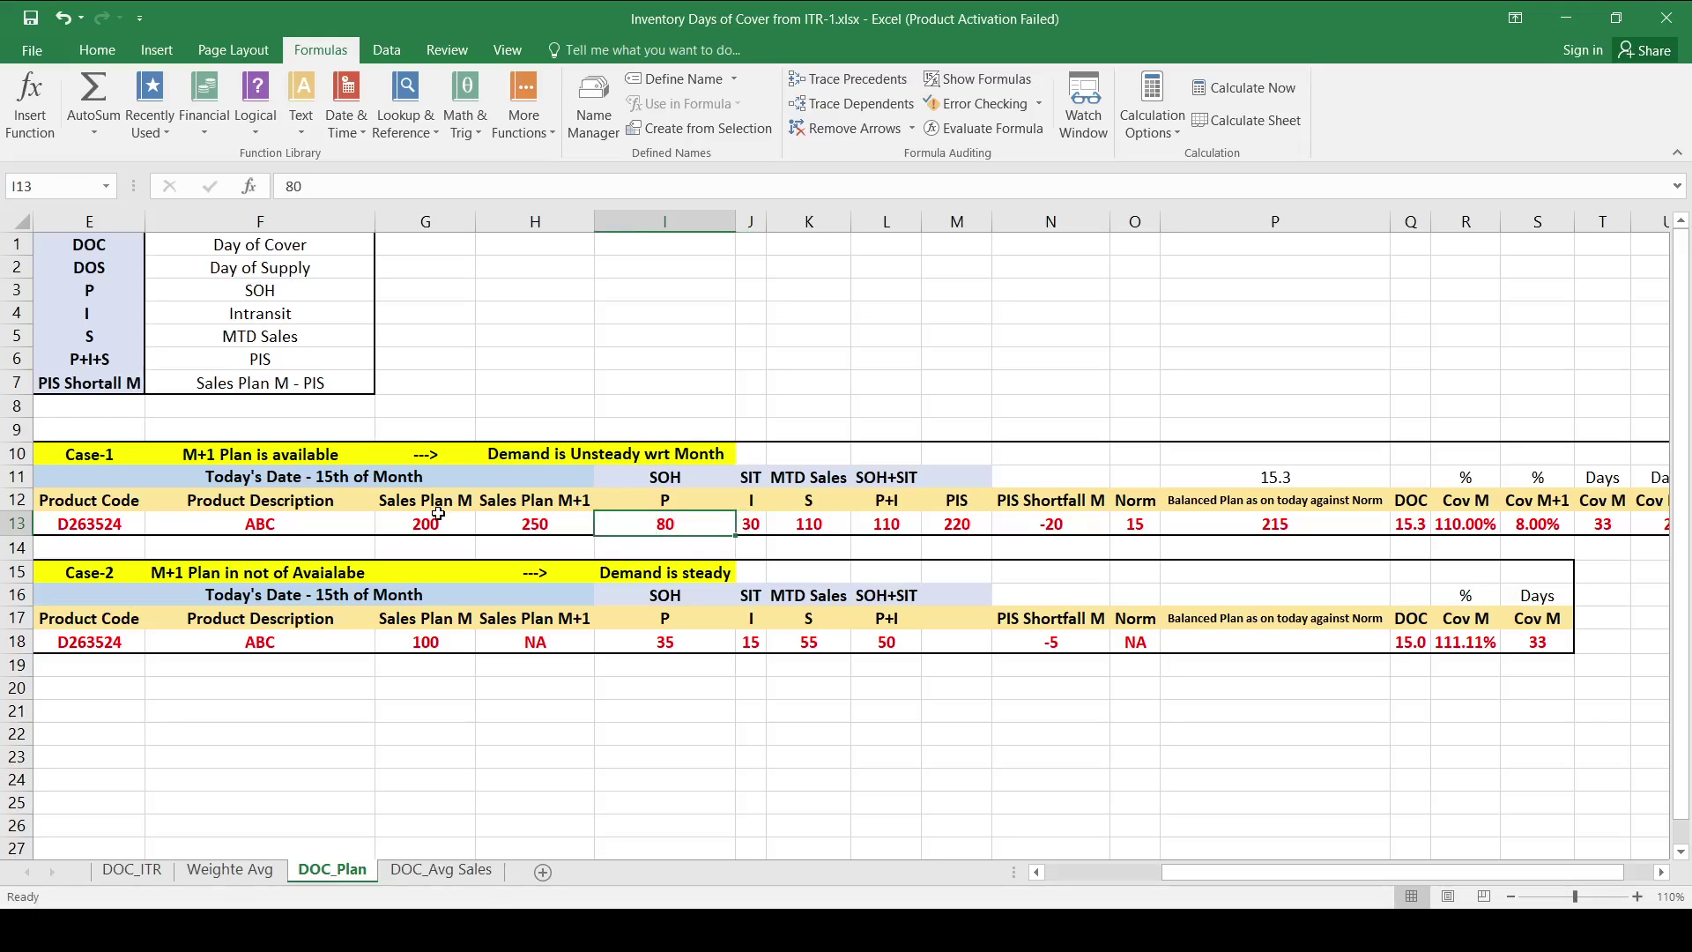
key(shift+Right)
key(shift+Right)
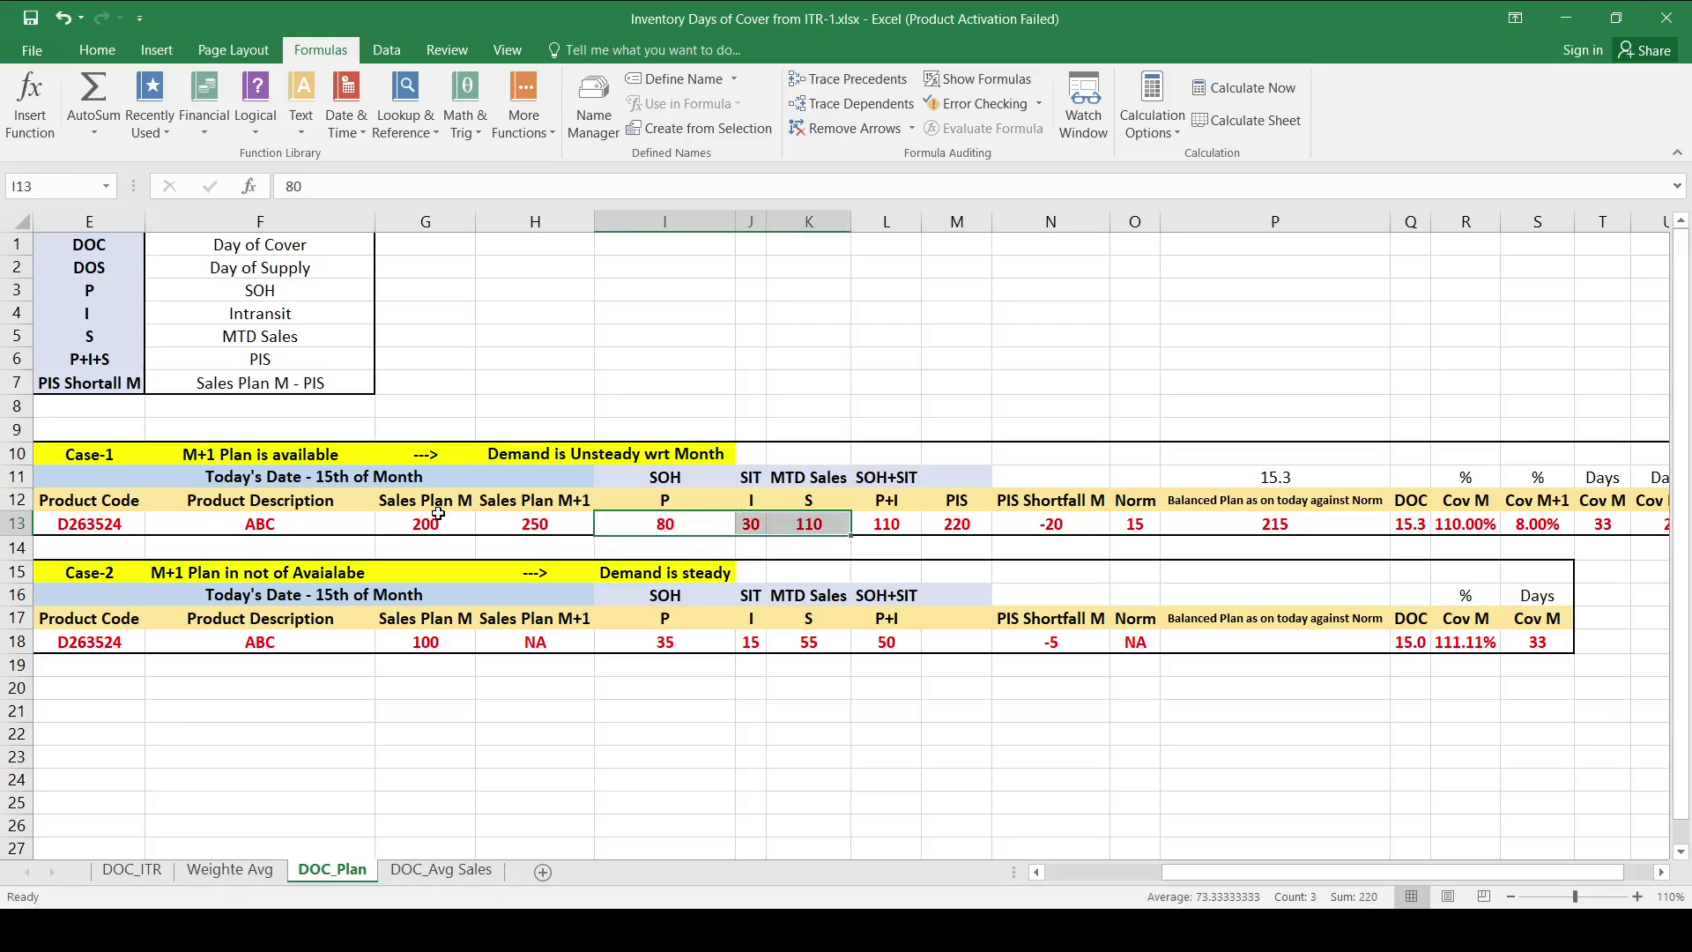
Step: Compare the Case-1 Sales Plan M column with the SOH, SIT and MTD Sales columns by highlighting them
click(438, 520)
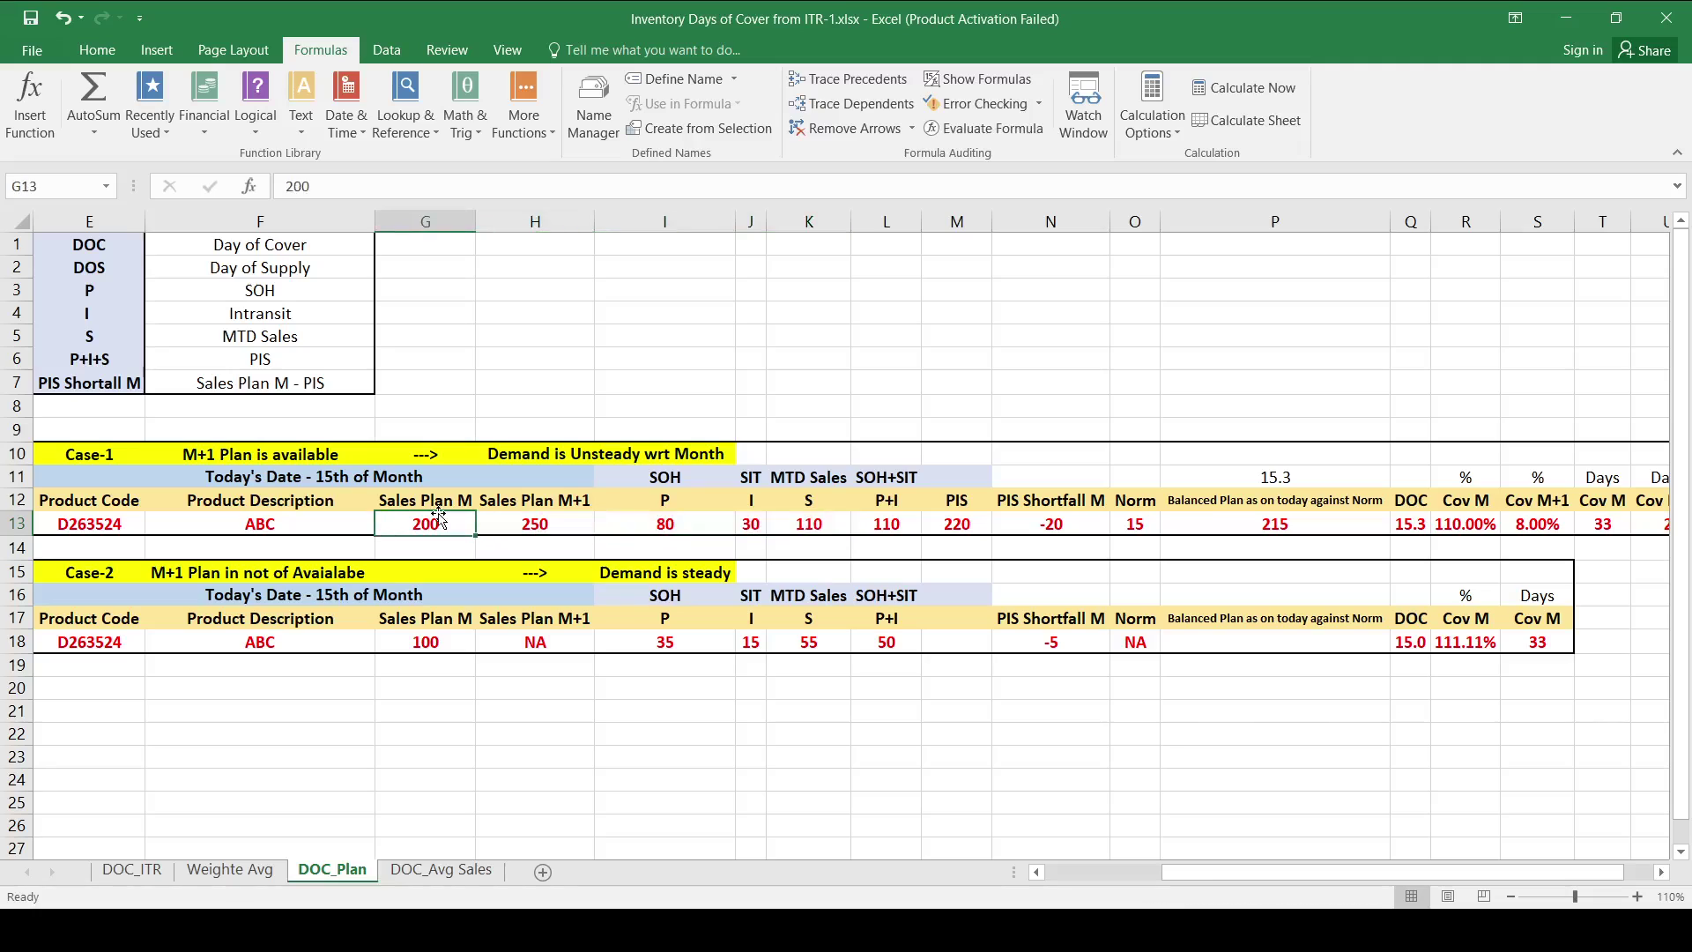
key(ctrl+space)
key(Right)
key(Right)
key(Right)
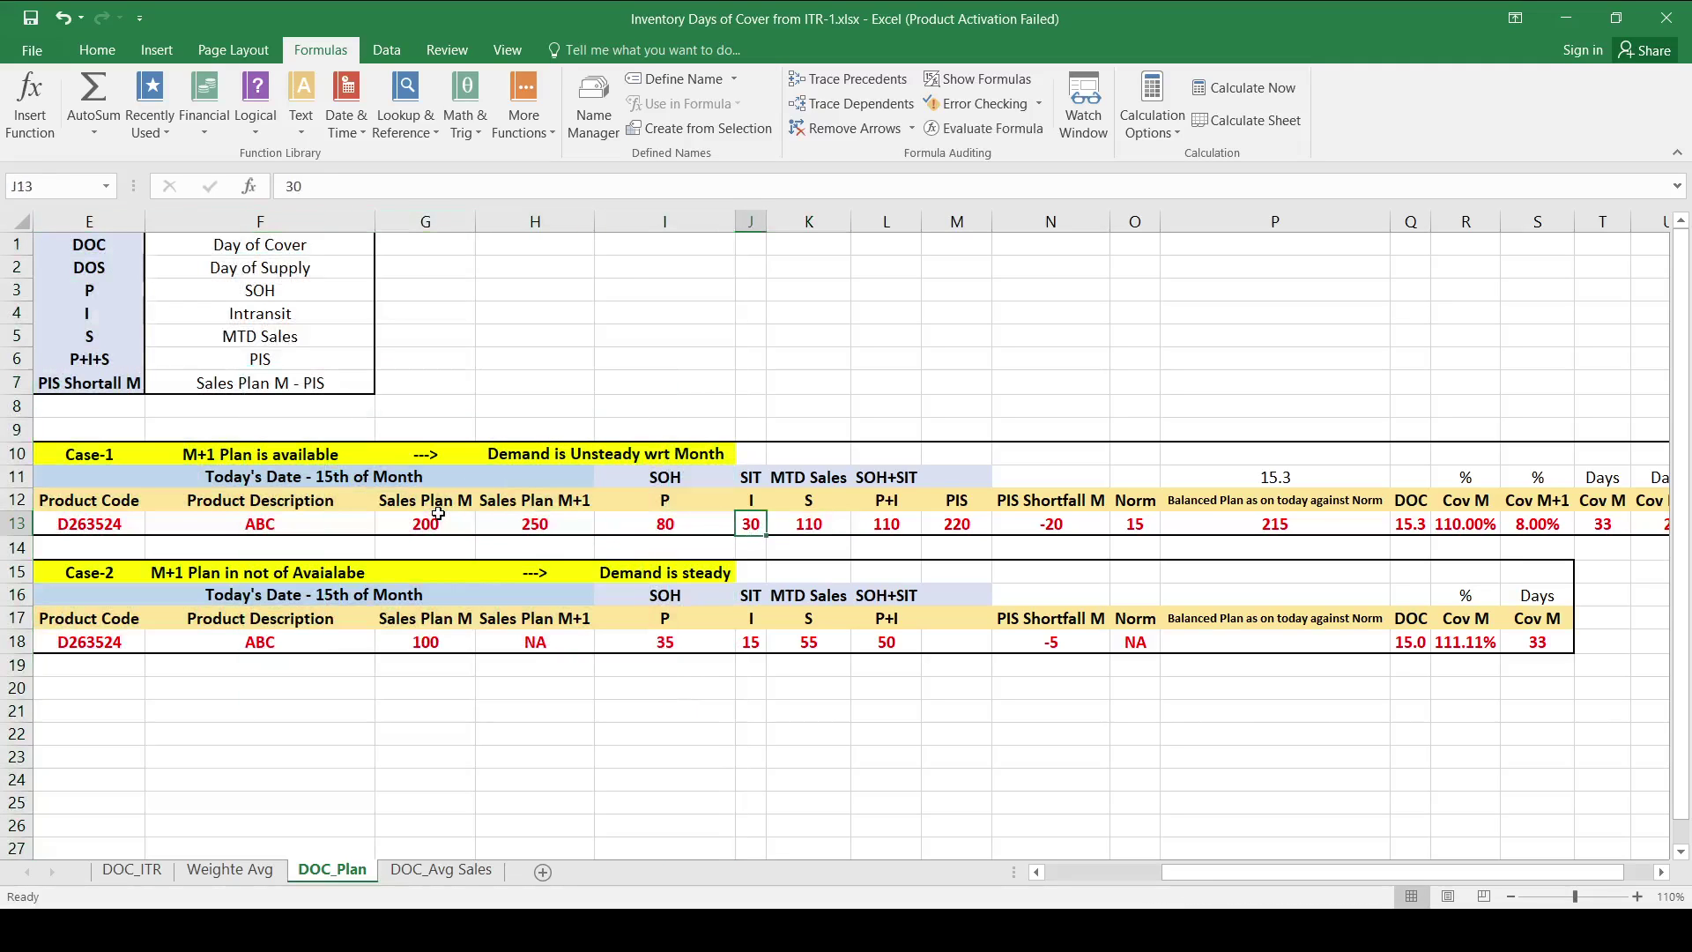
key(ctrl+space)
key(Down)
key(Up)
key(Left)
key(shift+Right)
key(shift+Right)
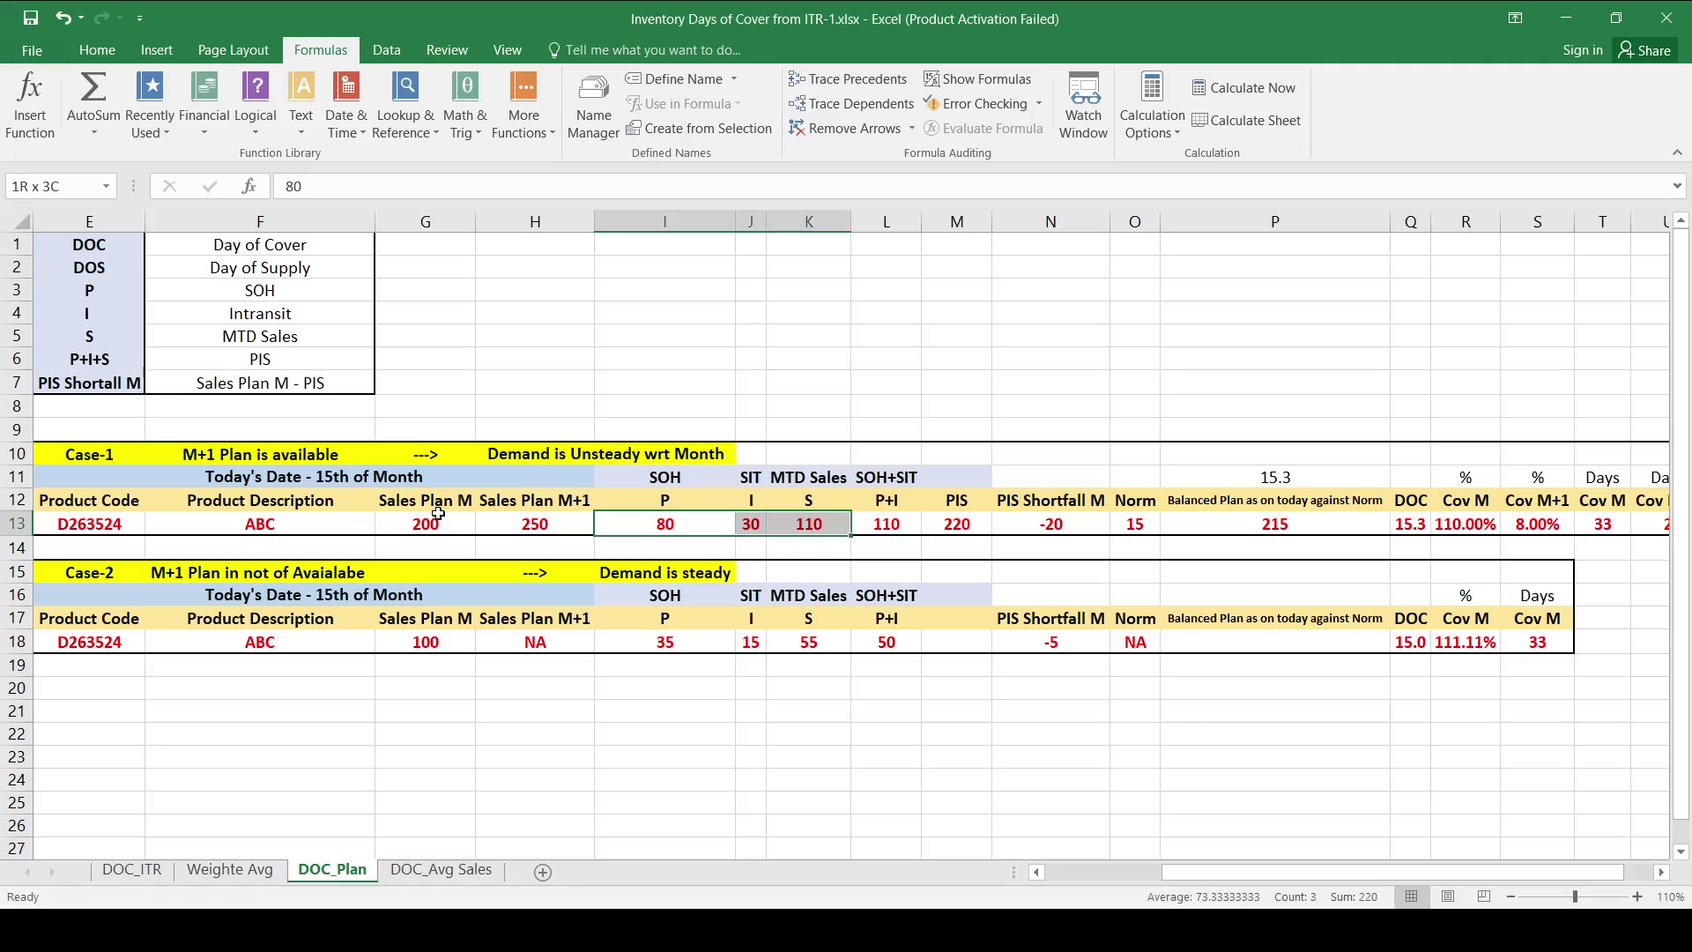
key(ctrl+space)
key(ctrl+shift+Left)
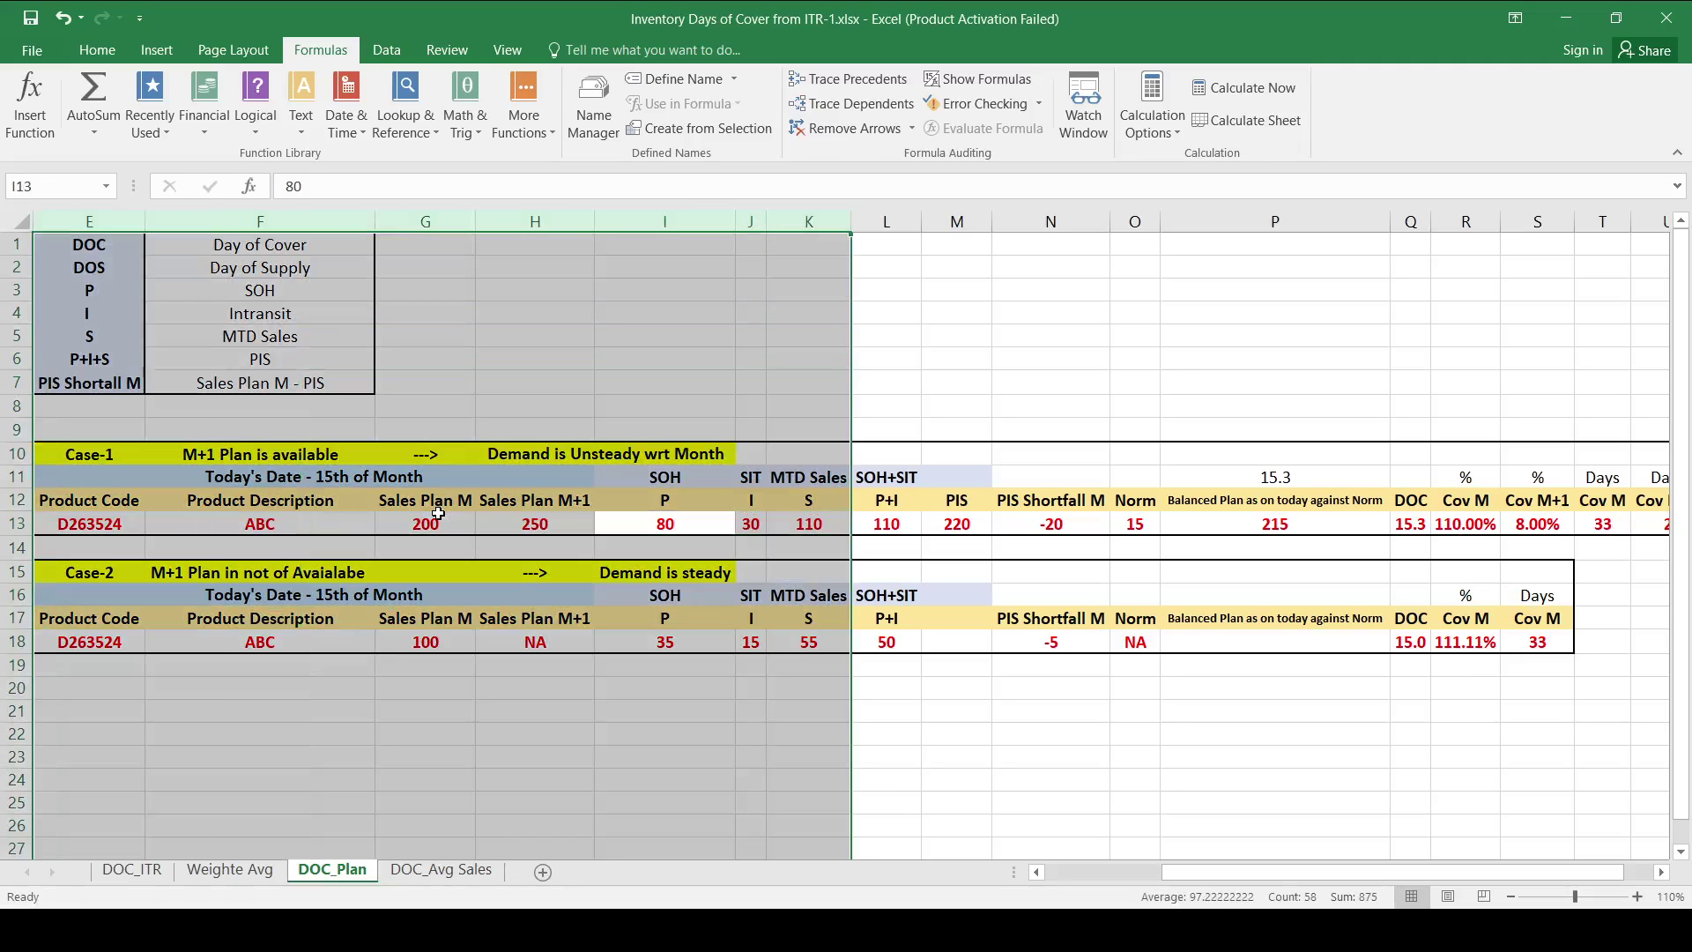
key(Left)
key(Right)
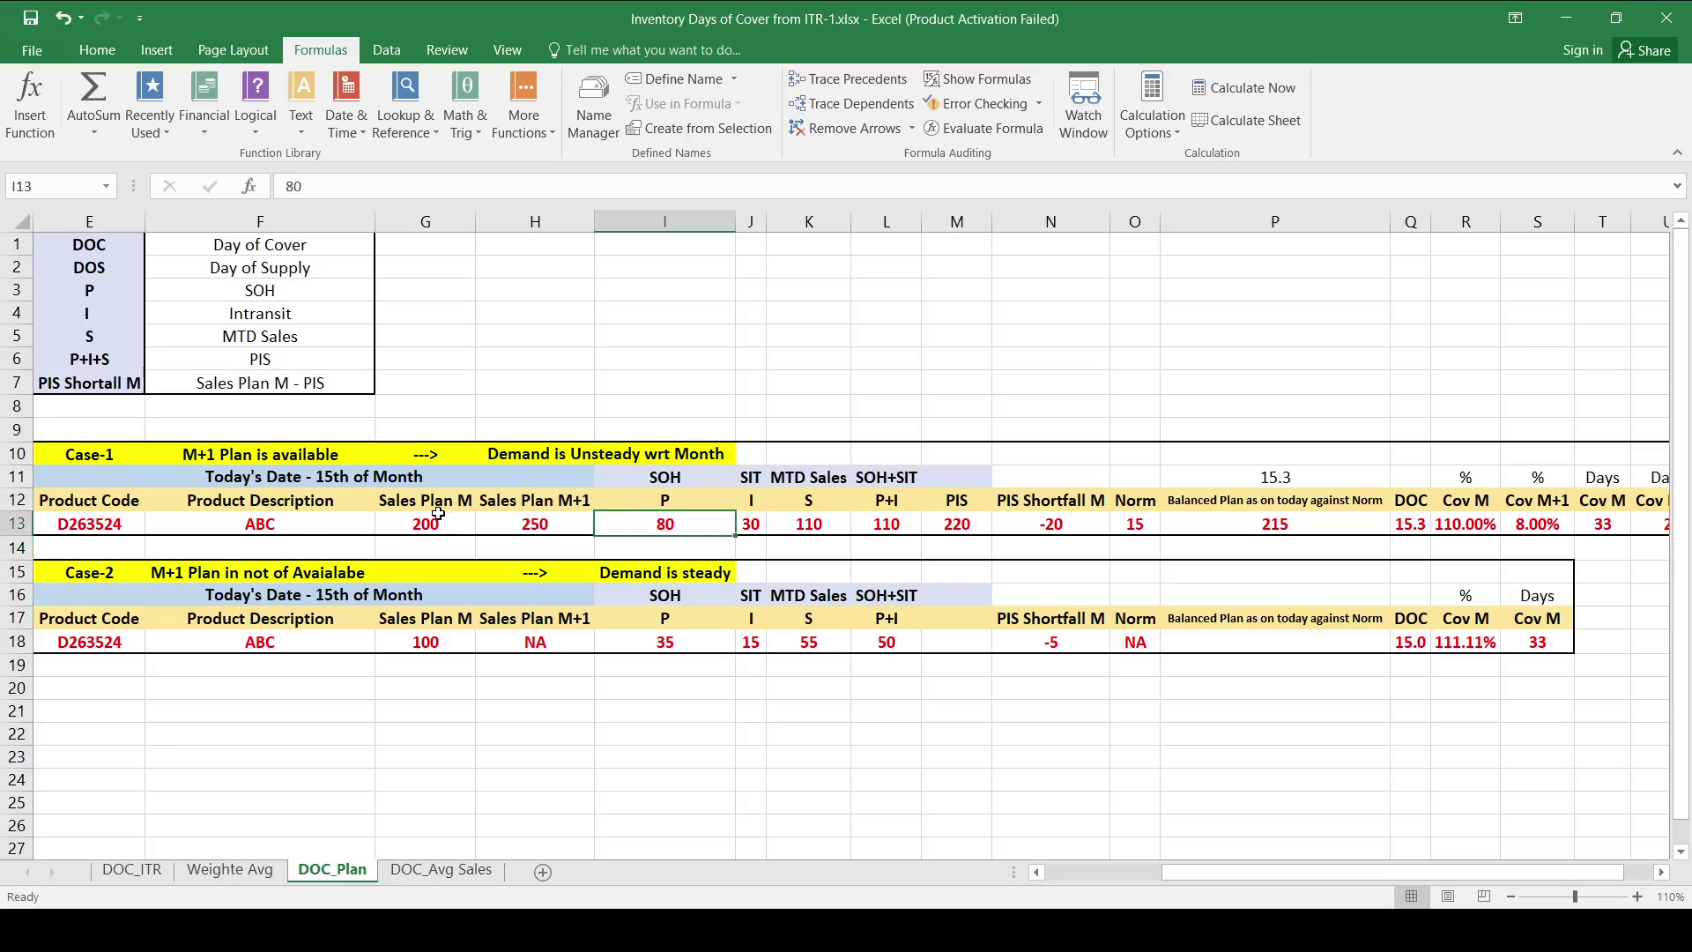
Step: Examine the Case-1 P+I and PIS formulas in L13 and M13 along with the cells they add up
key(Right)
key(Right)
key(Right)
key(ctrl+space)
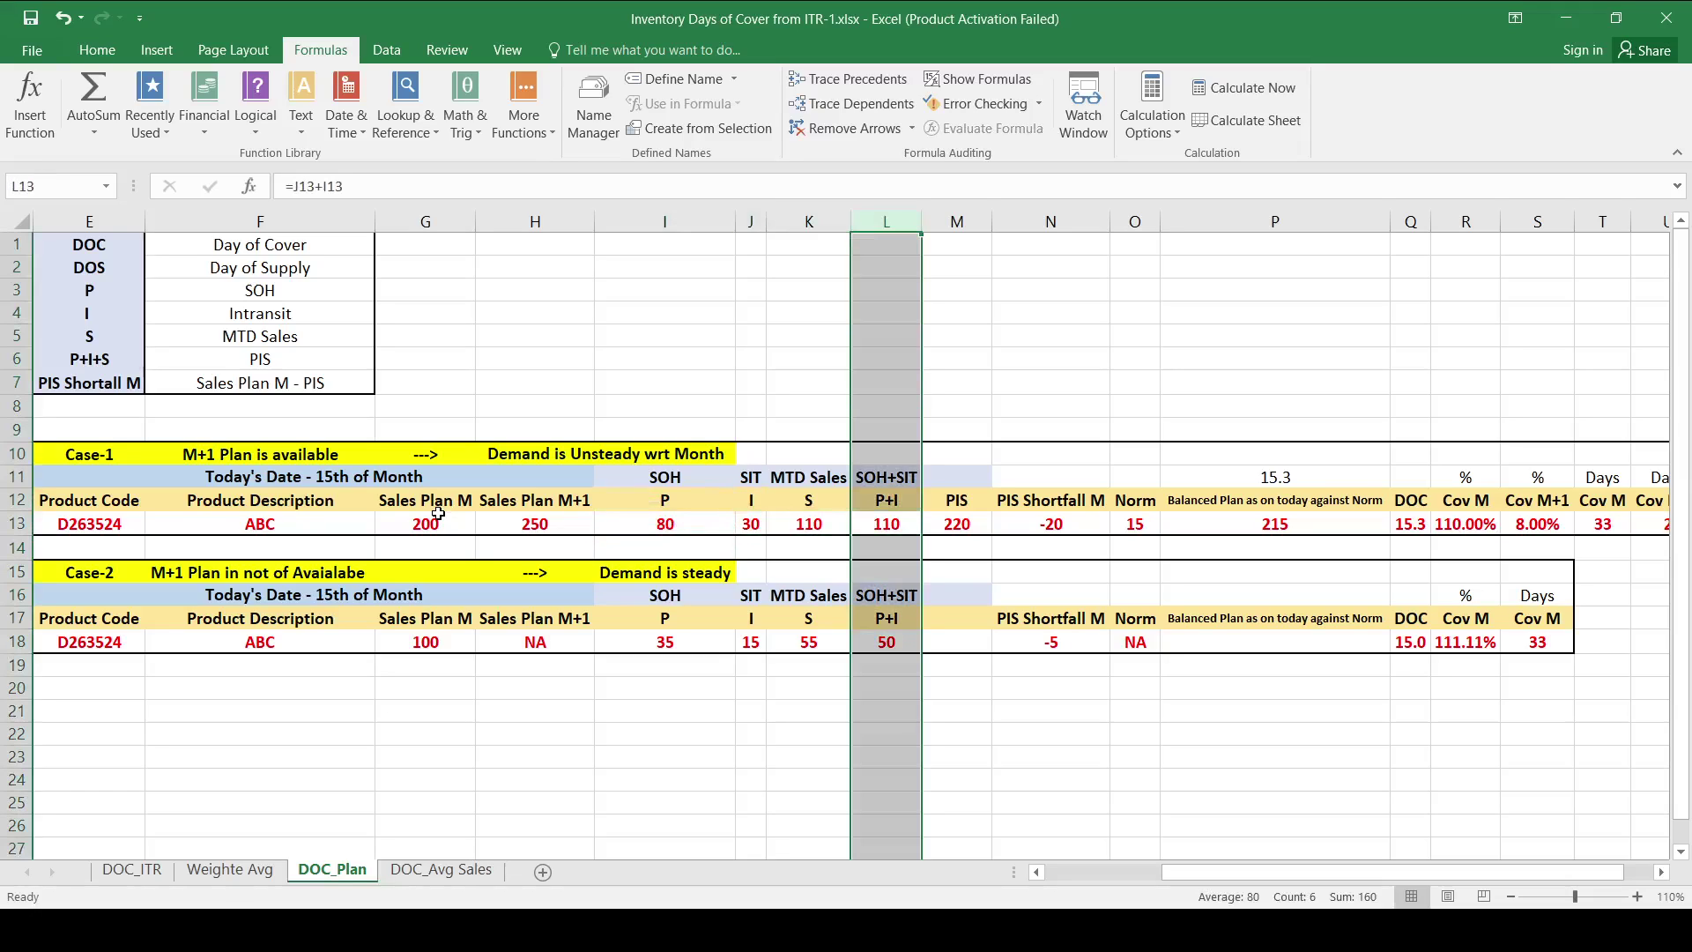
key(Right)
key(Left)
key(Left)
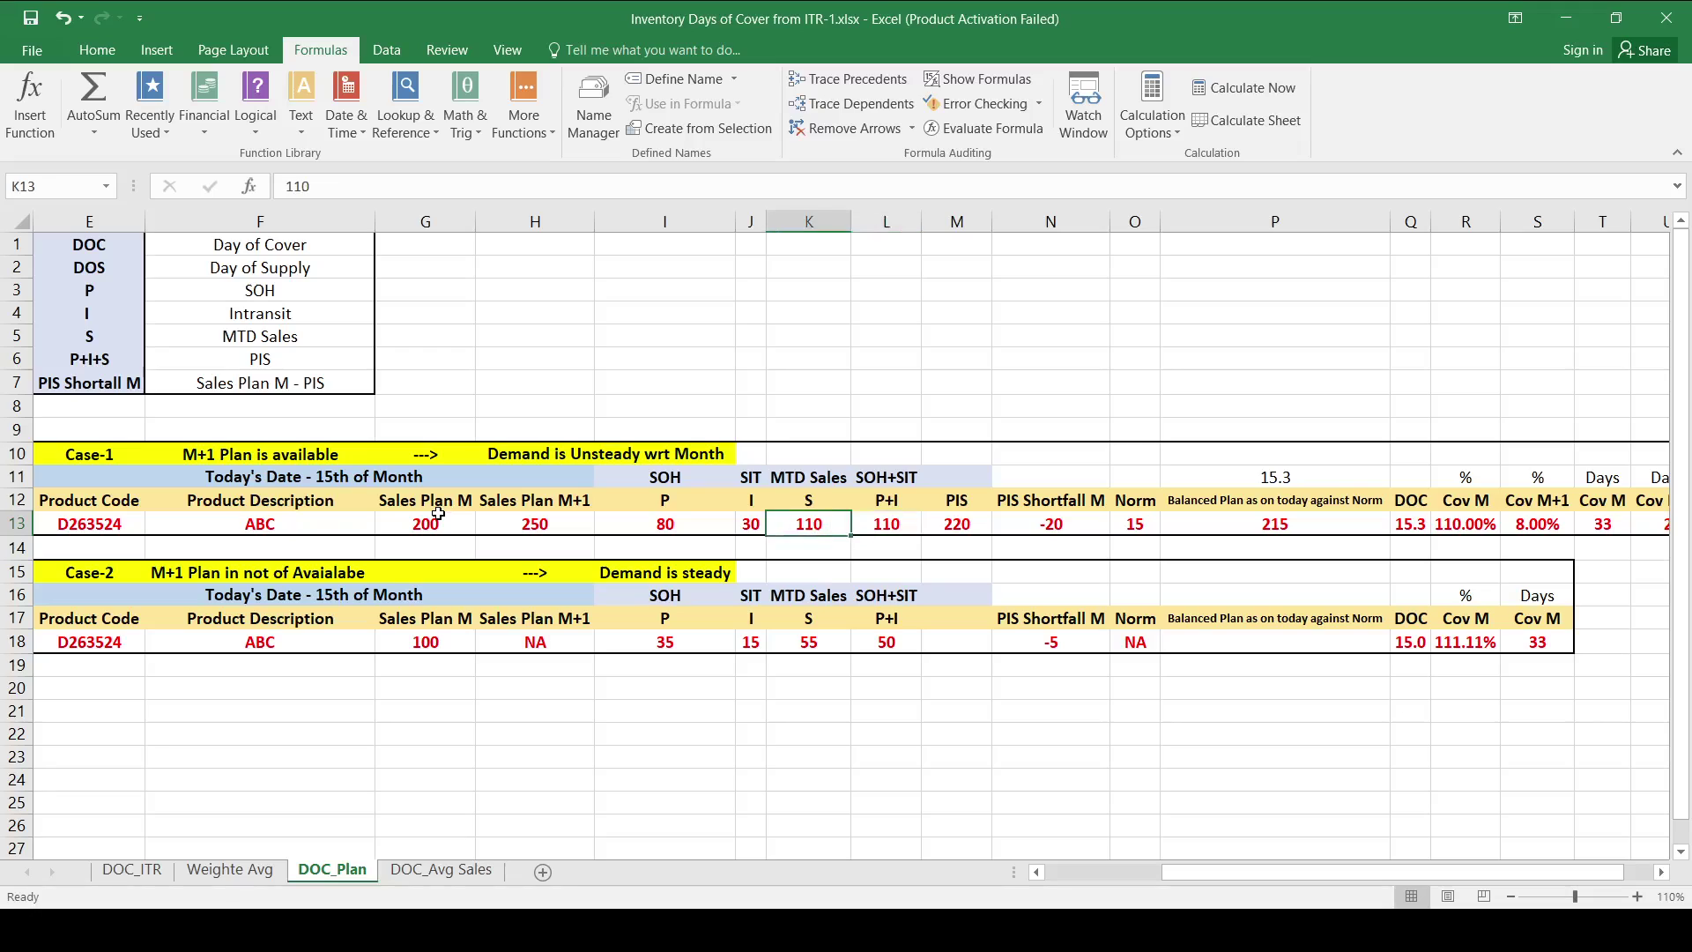
key(Left)
key(Left)
key(Right)
key(Right)
key(Right)
key(Right)
key(ctrl+space)
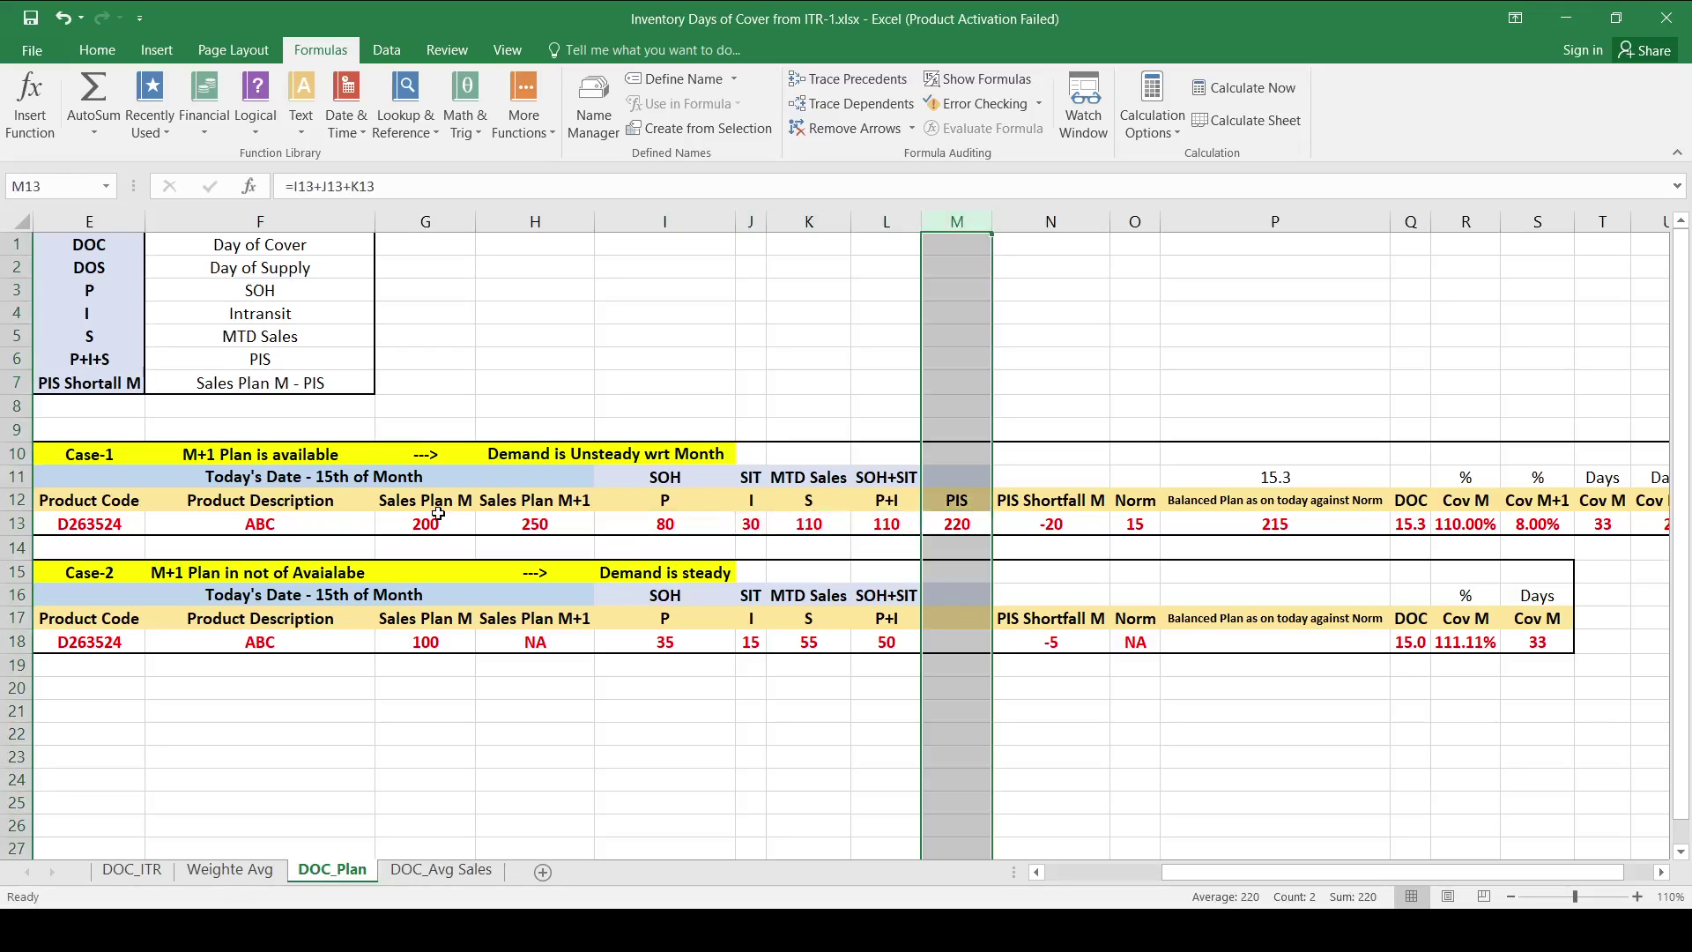
Step: Review the Case-1 values from MTD Sales in K13 across to the PIS Shortfall M formula in N13
key(Left)
key(Left)
key(Left)
key(Left)
key(shift+Right)
key(shift+Right)
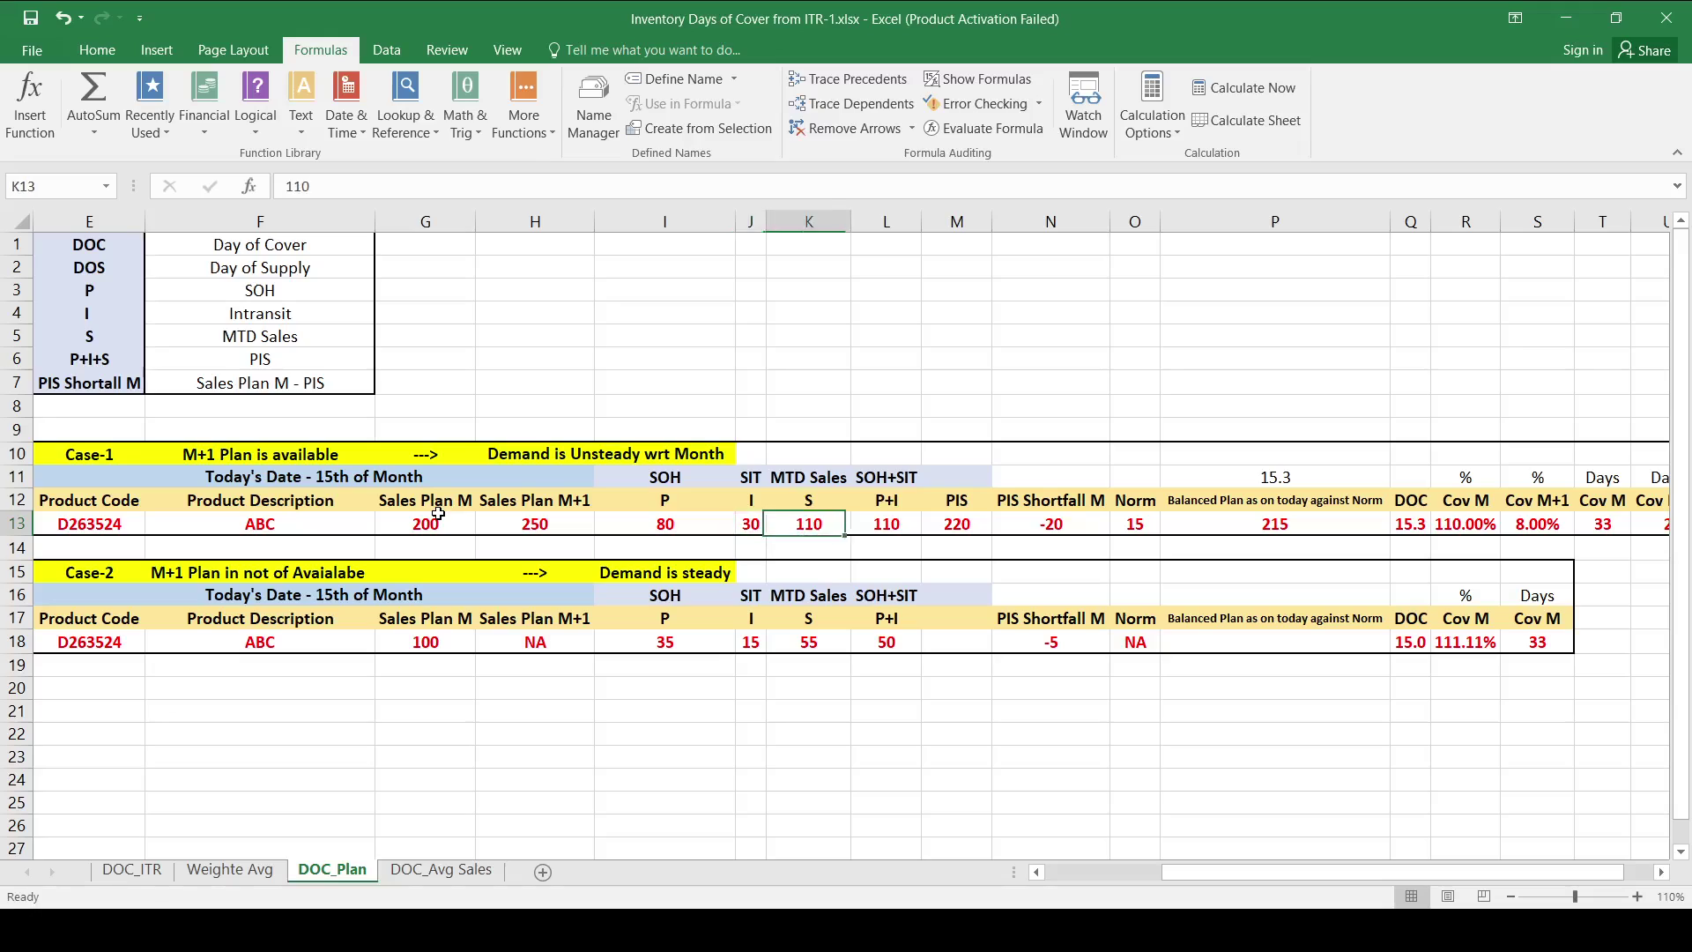
key(Right)
key(Right)
key(Right)
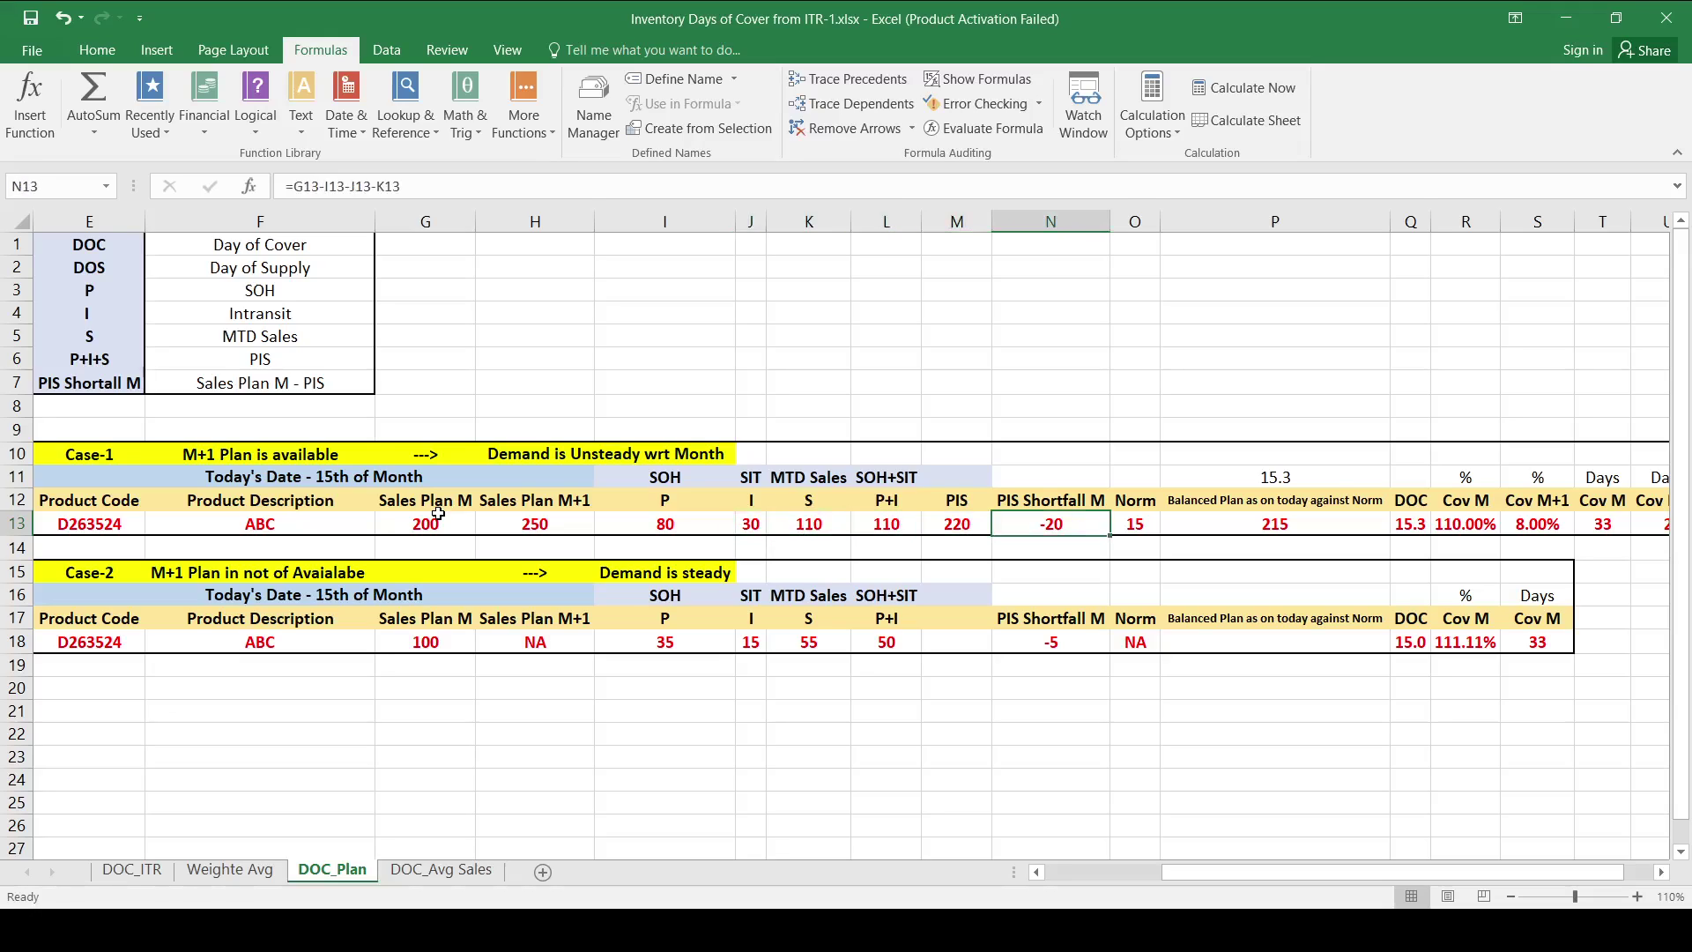
Step: Compare the Case-1 PIS heading and value in M12:M13 with the PIS Shortfall M cells in N12:N13
key(Left)
key(Up)
key(Right)
key(Down)
key(Left)
key(Up)
key(Down)
key(Up)
key(Down)
key(Up)
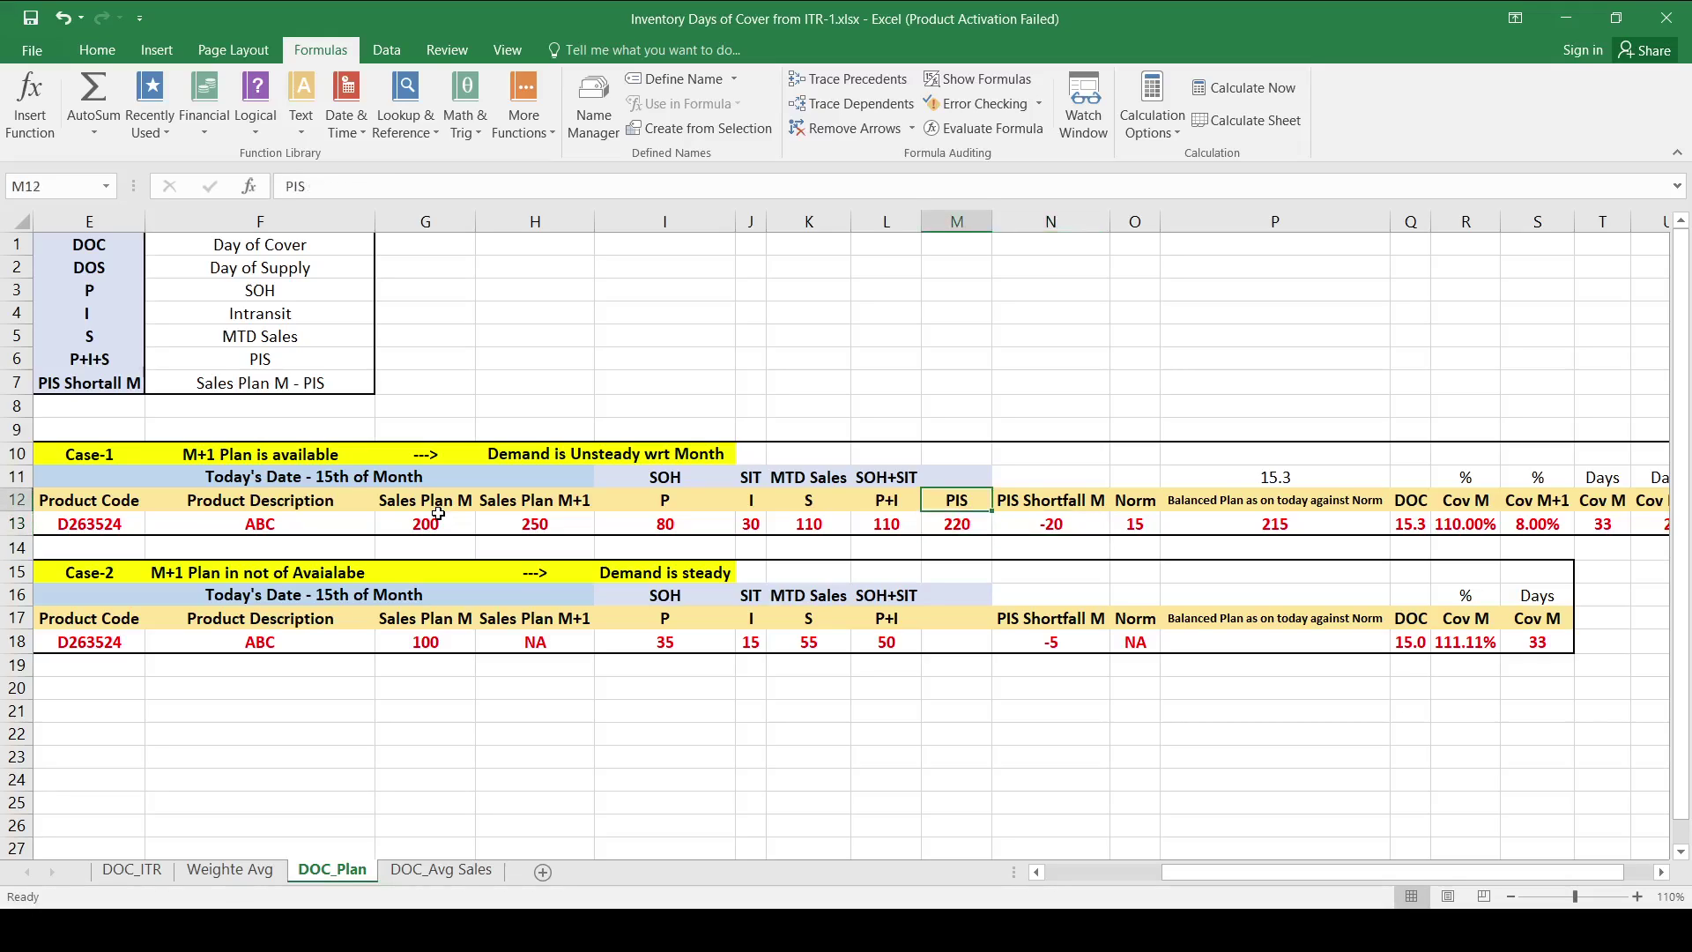
key(Right)
key(Down)
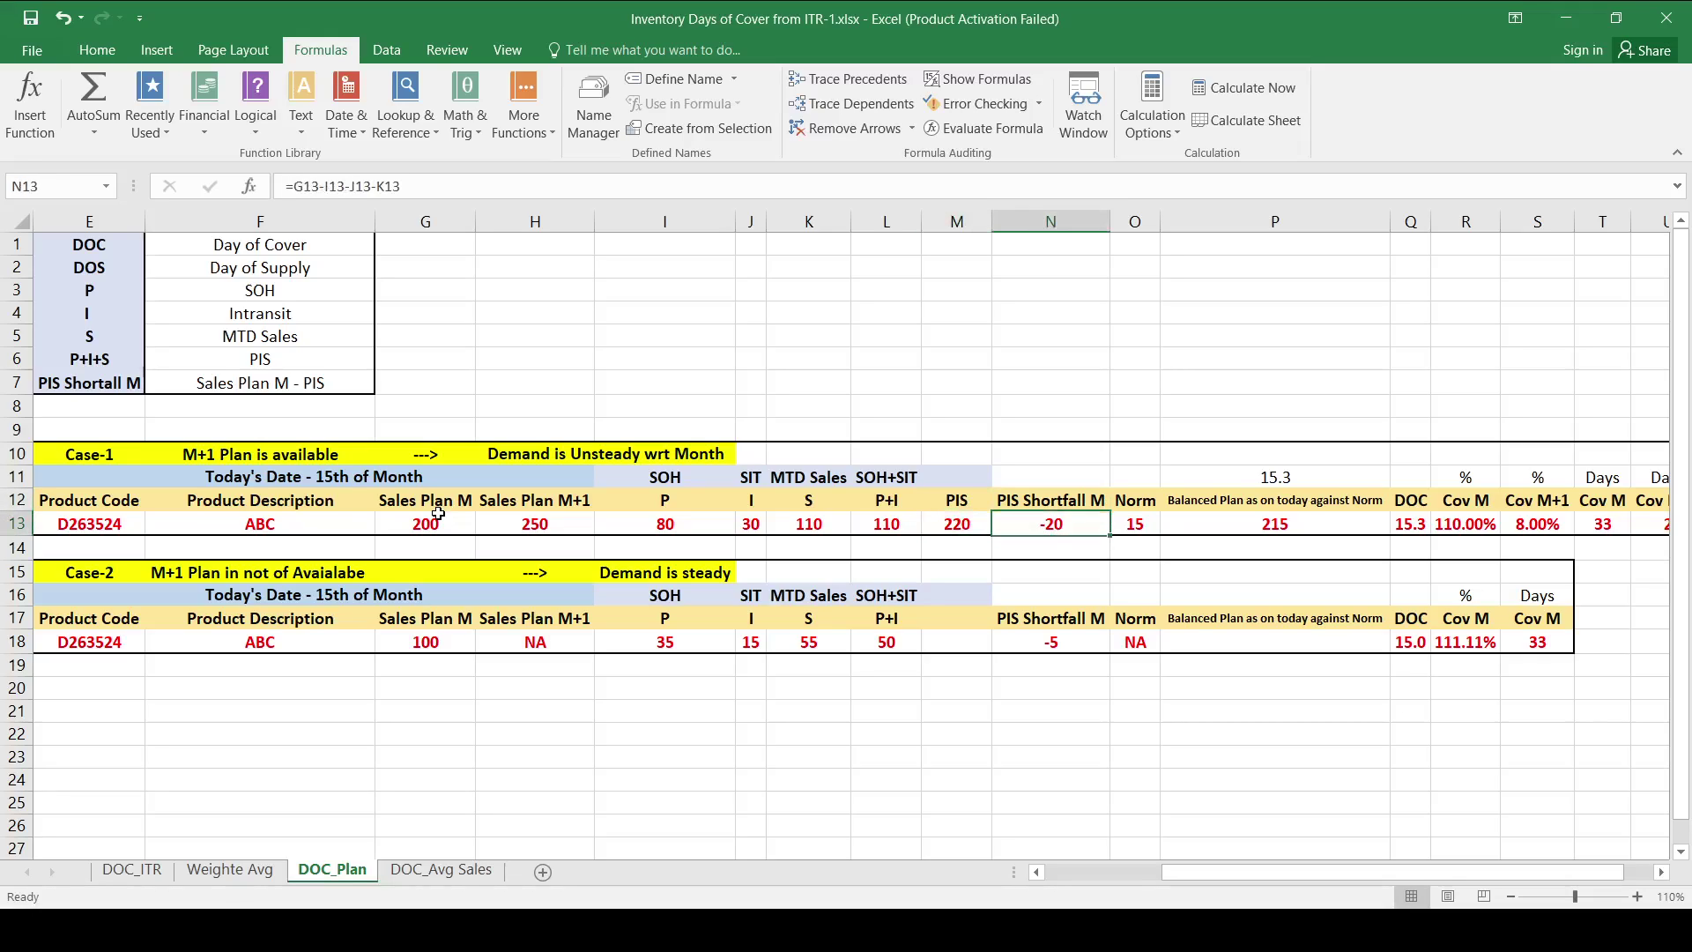
Step: Inspect the Case-1 Norm value in O13 and highlight the whole Norm column
key(Up)
key(Right)
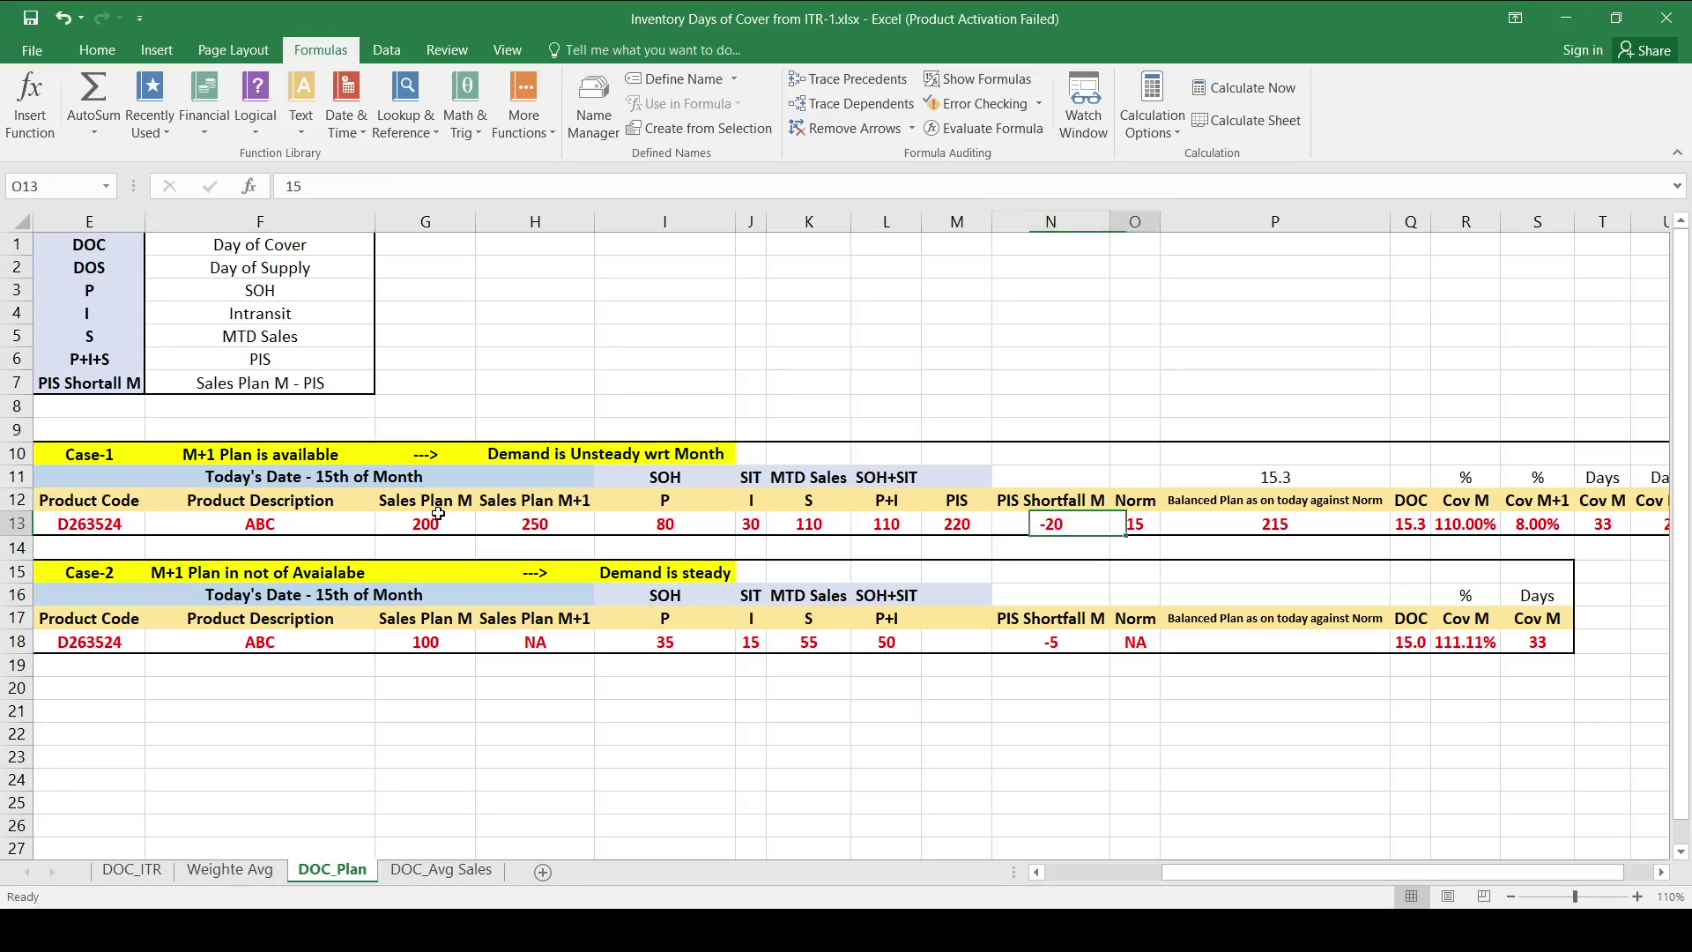
key(ctrl+space)
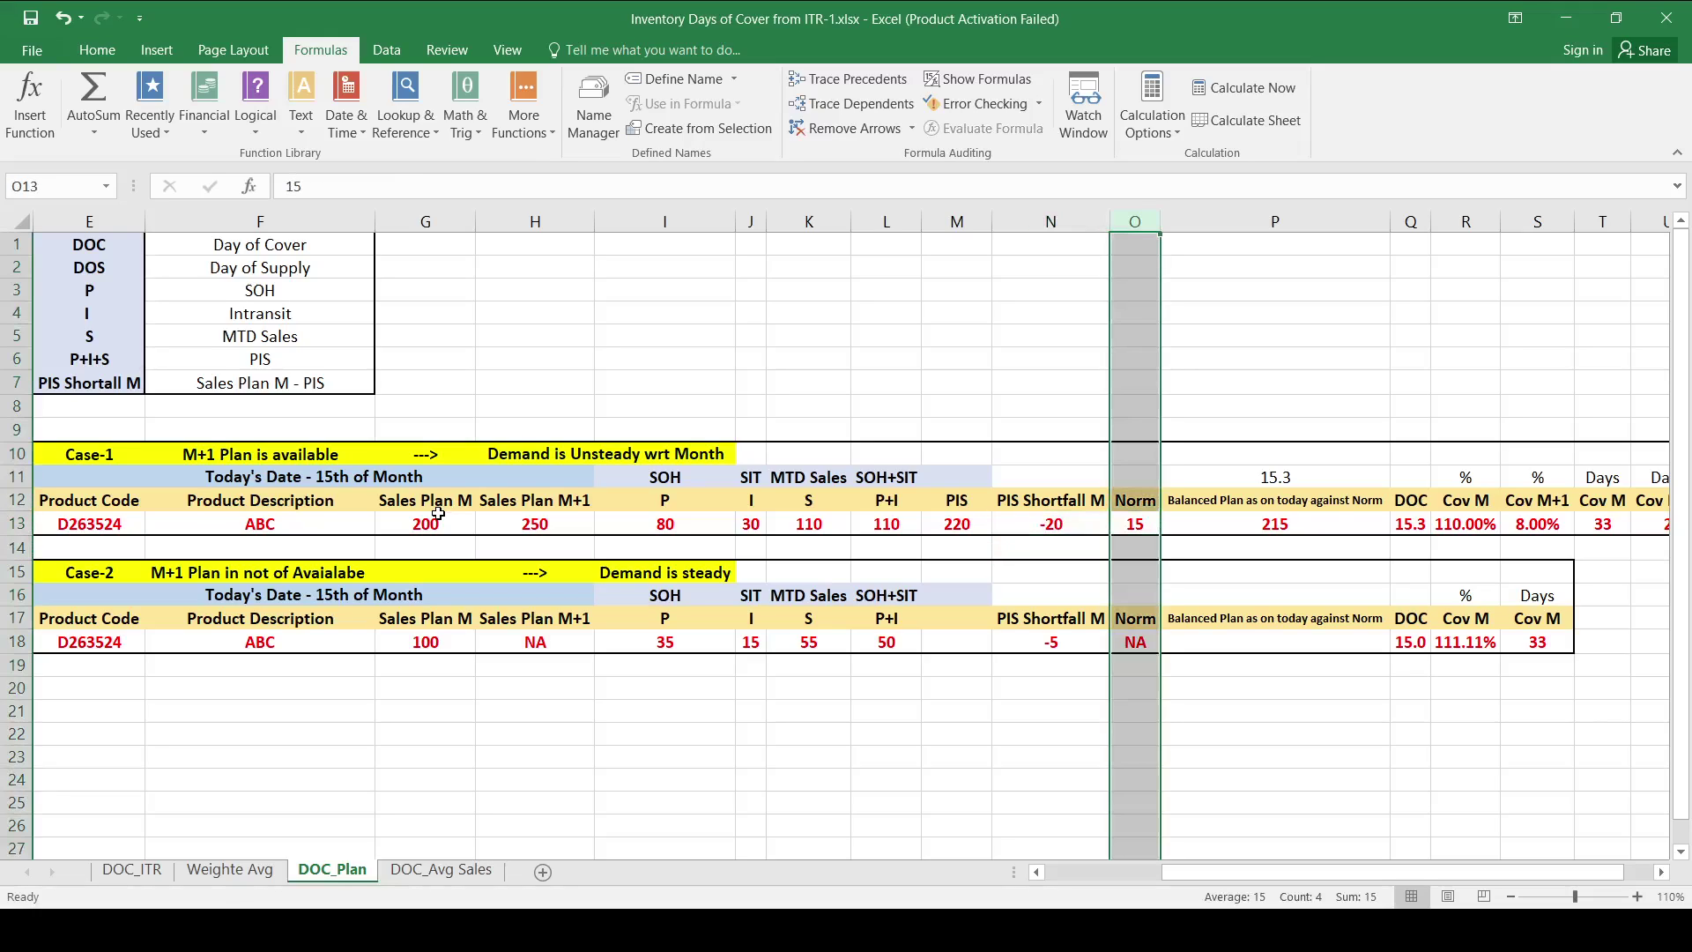
key(shift+BackSpace)
key(ctrl+c)
key(Up)
key(Up)
key(Up)
key(Up)
key(Up)
key(Up)
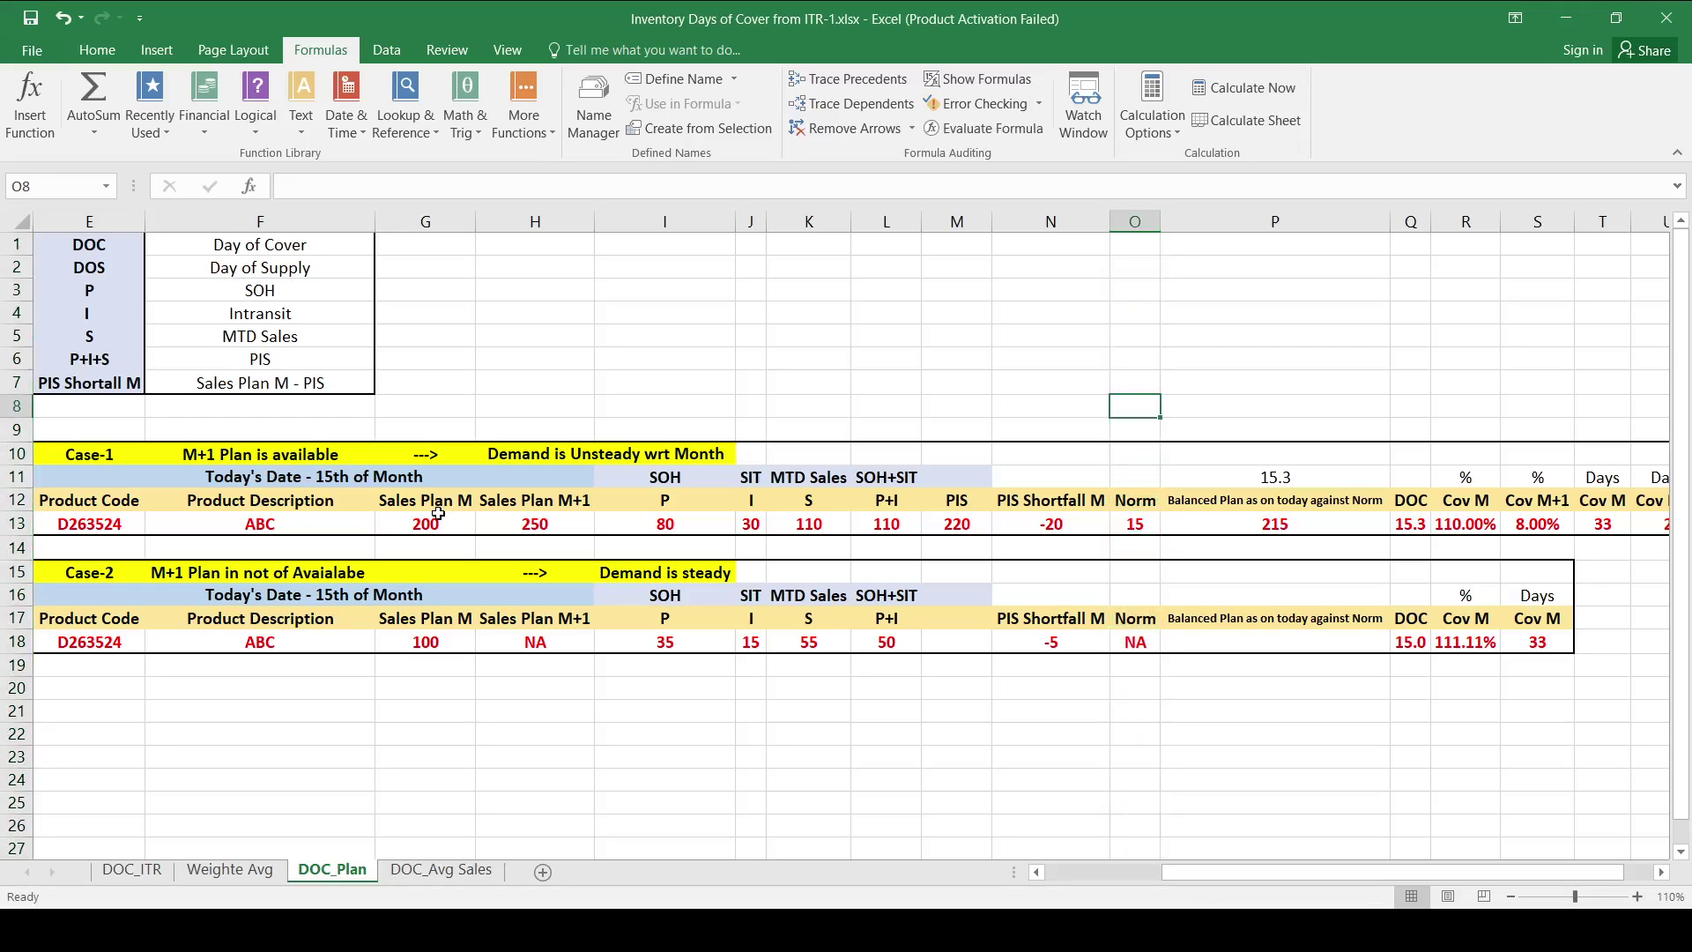
key(Down)
key(Down)
key(Down)
key(Down)
key(Down)
key(Down)
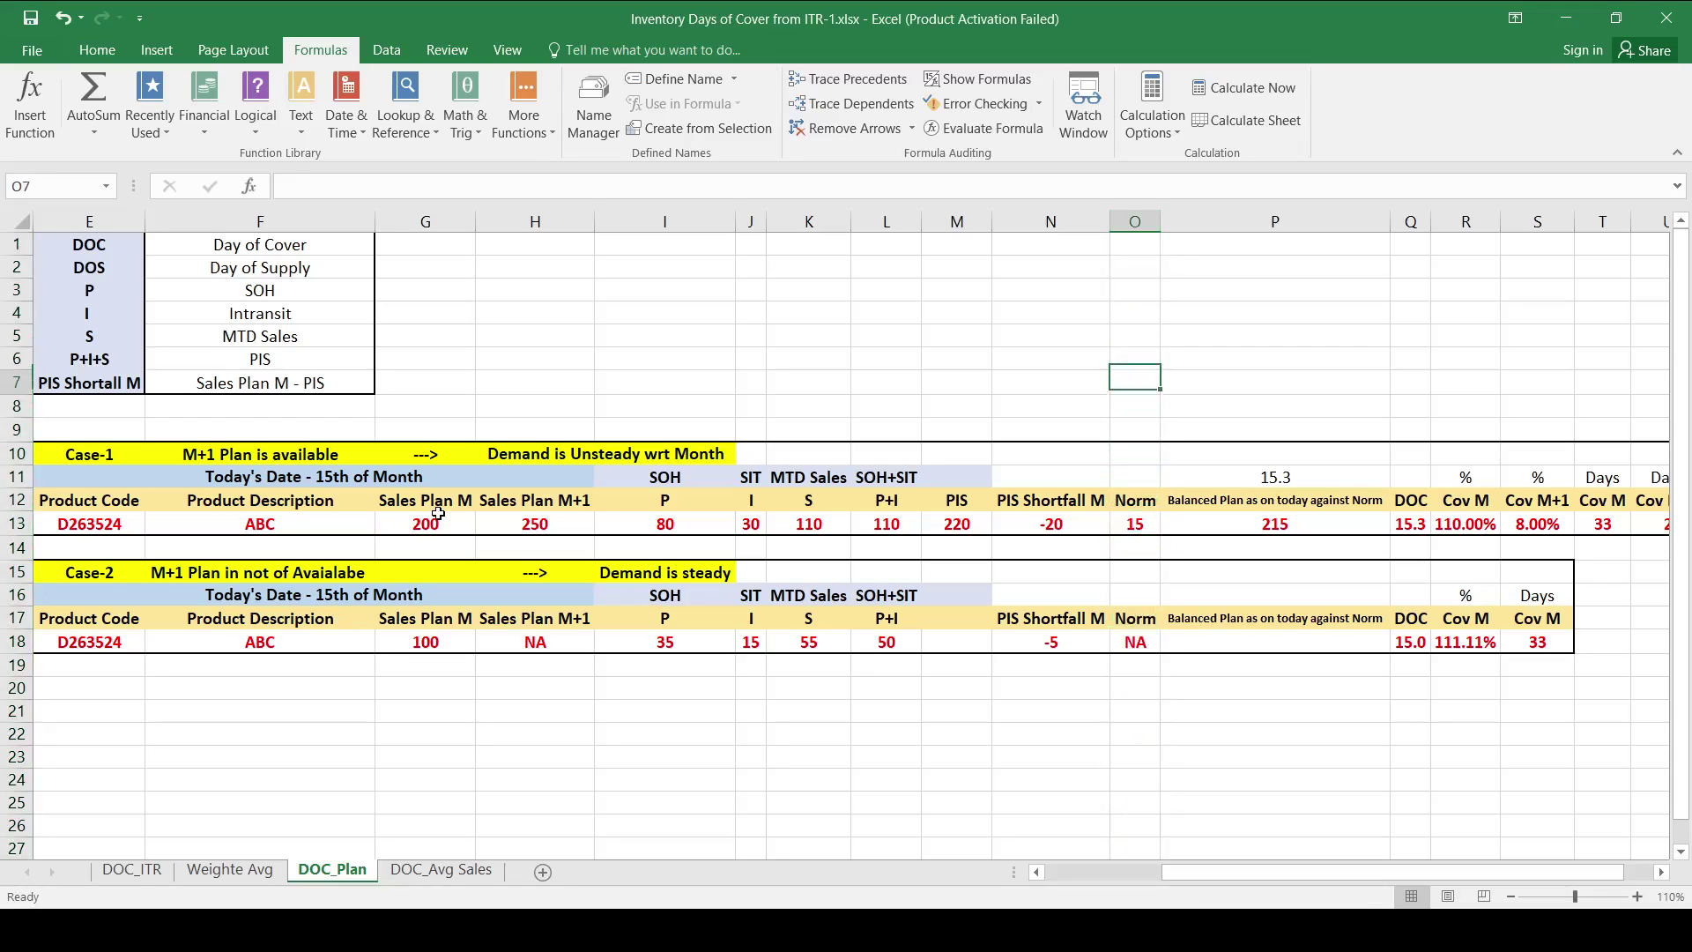
Step: Revisit the PIS Shortfall M heading and highlight the Case-1 sales plan columns around Sales Plan M+1
key(Left)
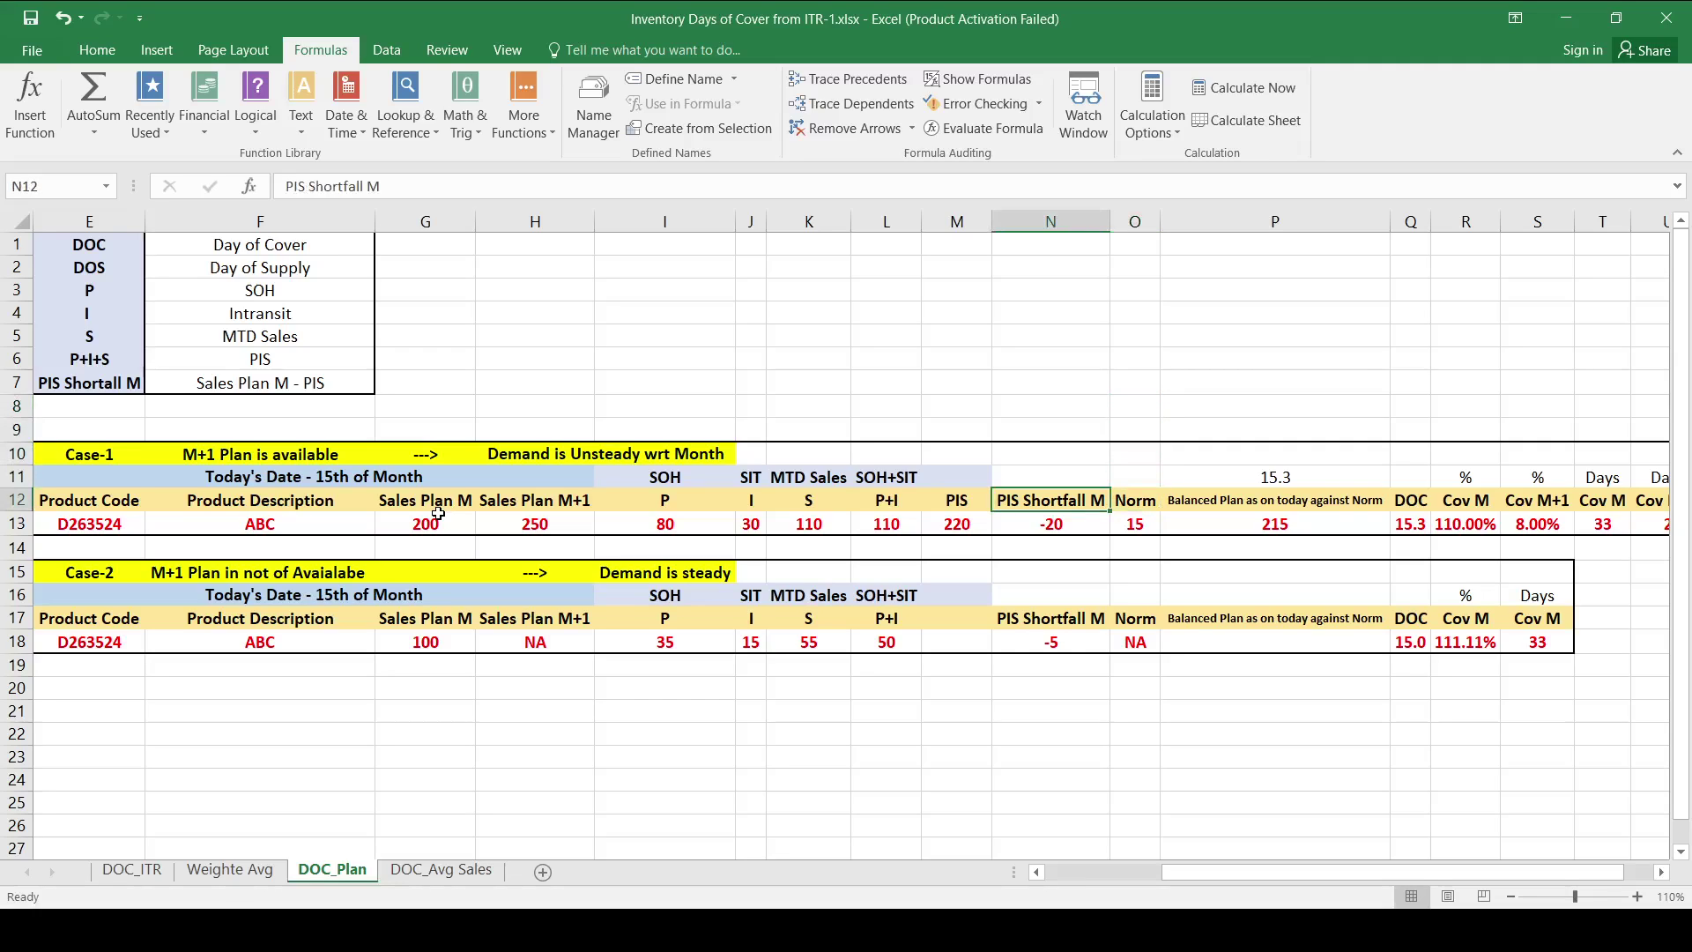
key(Home)
key(Right)
key(Right)
key(Right)
key(ctrl+space)
key(Right)
key(Right)
key(Right)
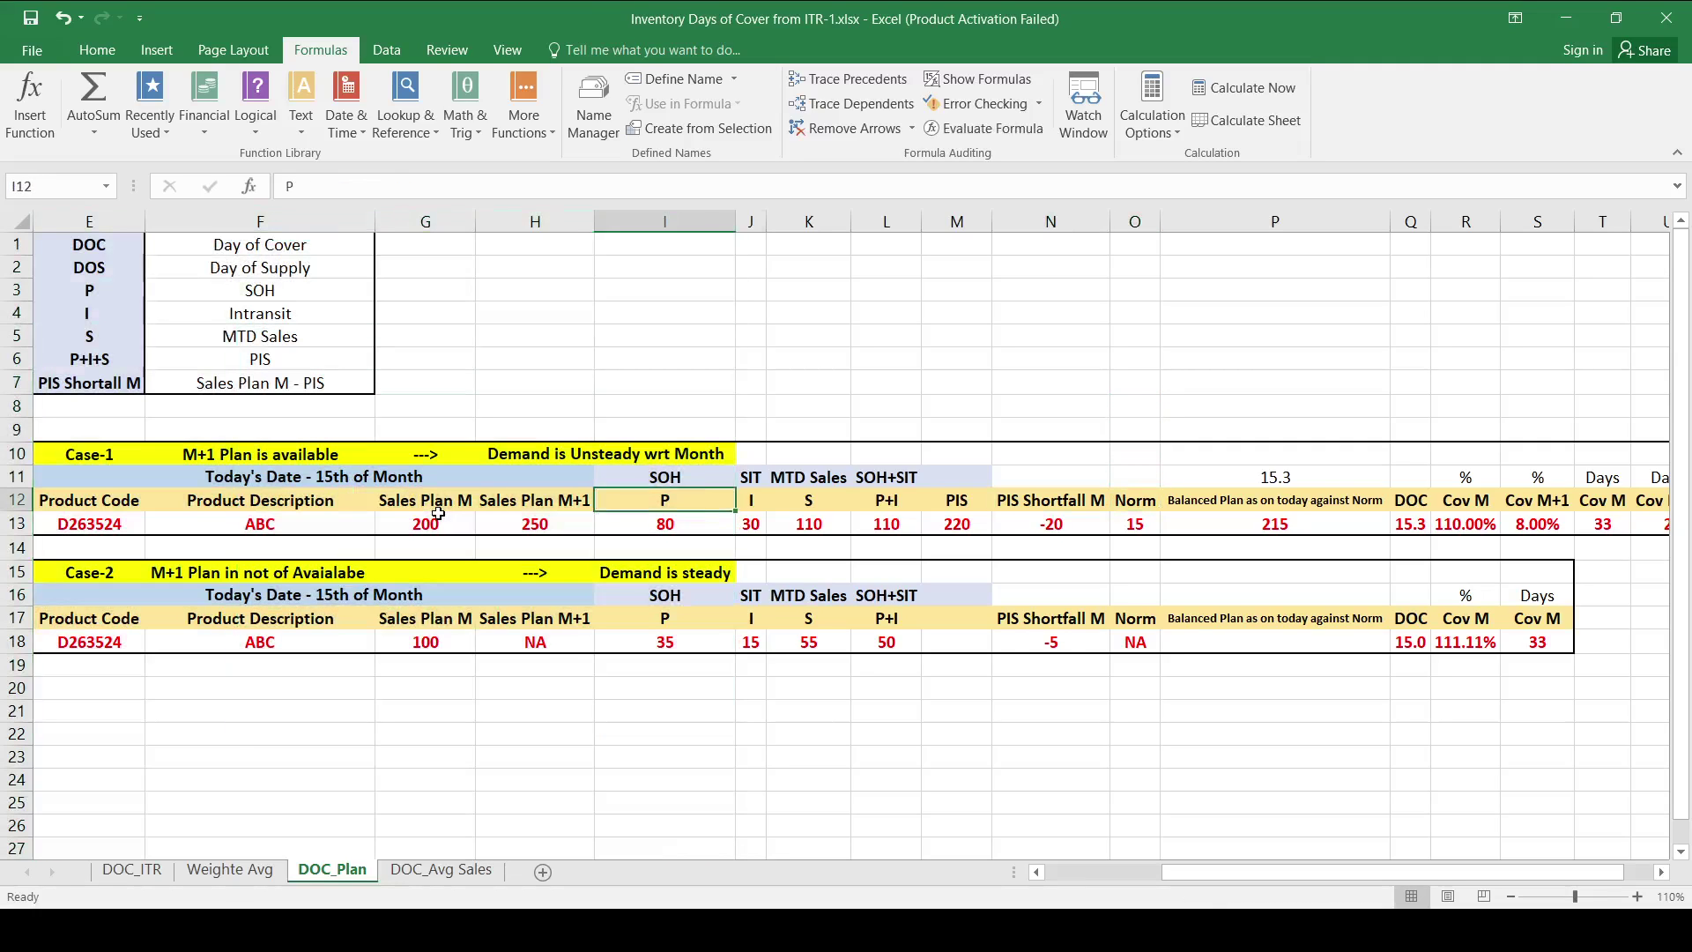
key(Left)
key(Left)
key(Left)
key(Left)
key(Right)
key(ctrl+space)
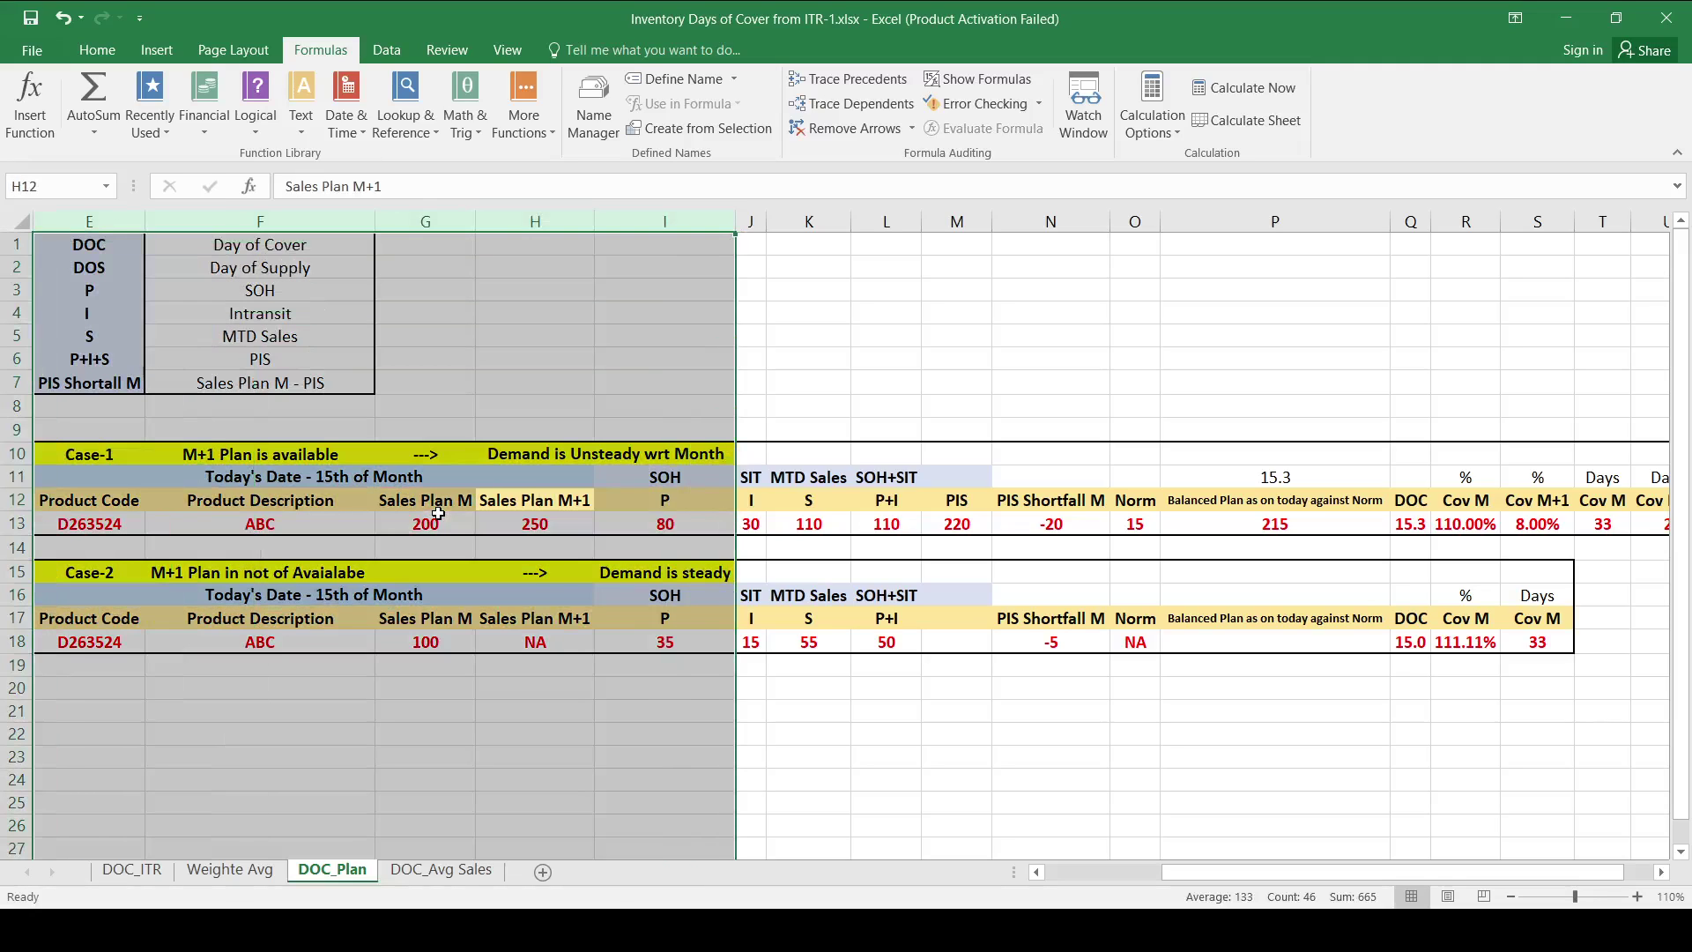
Step: Examine the Norm heading and the Balanced Plan as on today against Norm heading and formula in P12:P13
key(Right)
key(Right)
key(Right)
key(Right)
key(Right)
key(Right)
key(Right)
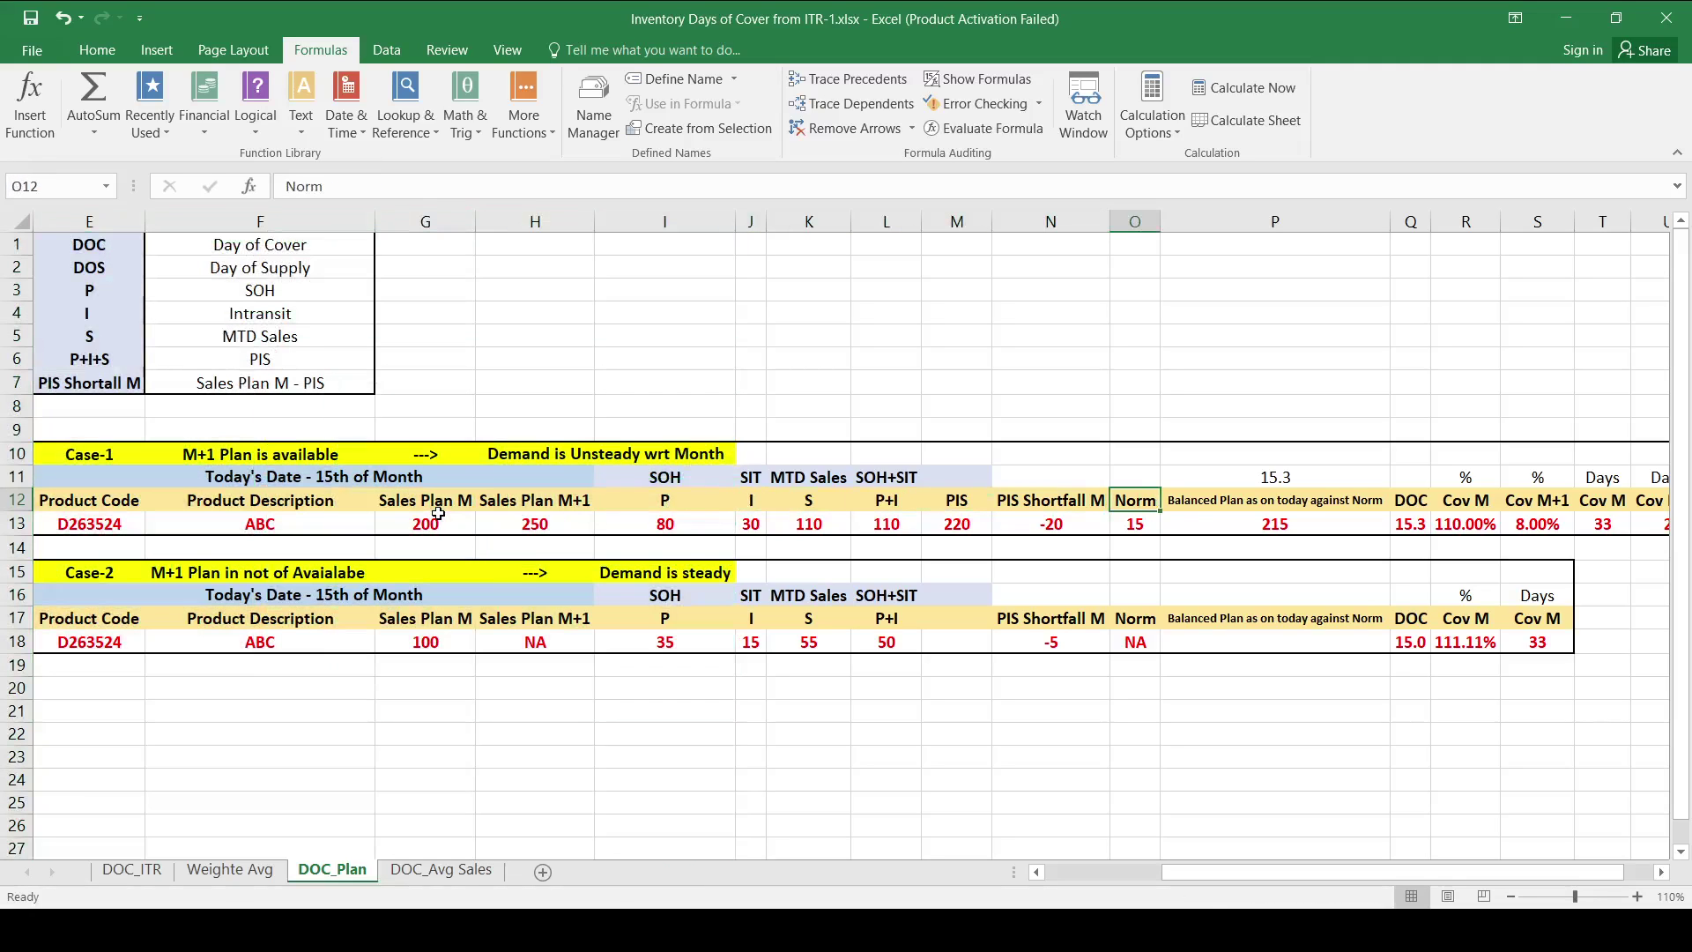
key(Right)
key(Up)
key(Down)
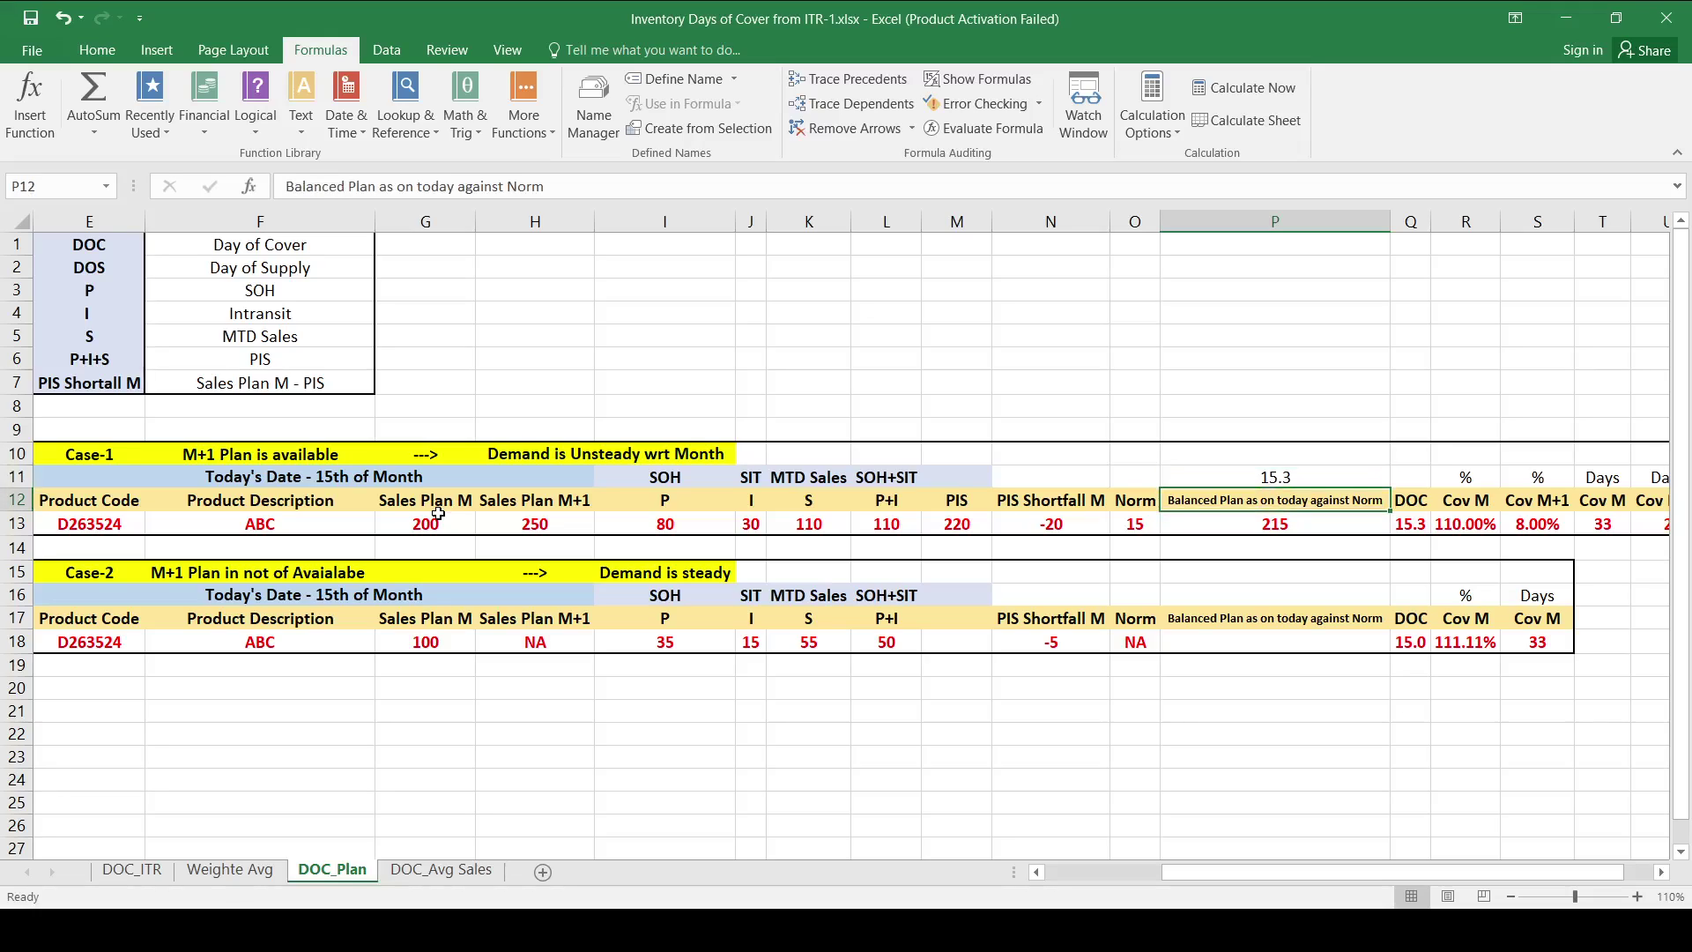
key(Down)
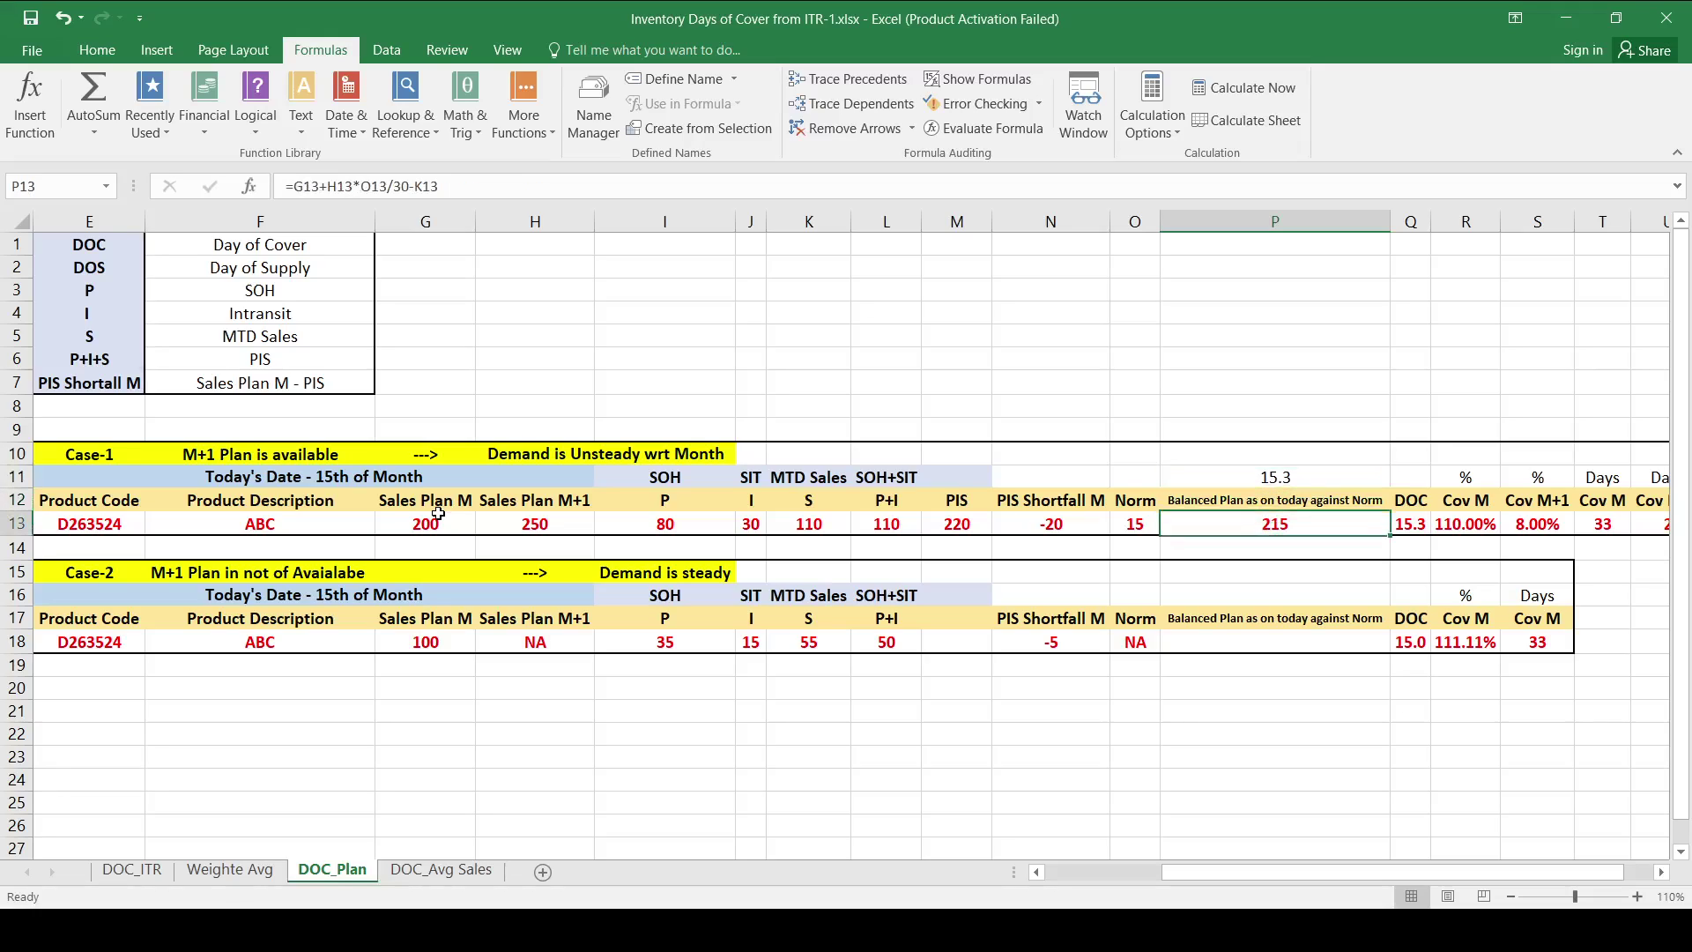
Step: Select the Case-1 Sales Plan M and Sales Plan M+1 headings and their values in G13:H13
key(Down)
key(Up)
key(Down)
key(Up)
key(Up)
key(Left)
key(Left)
key(Left)
key(Left)
key(Left)
key(Left)
key(Left)
key(Left)
key(Left)
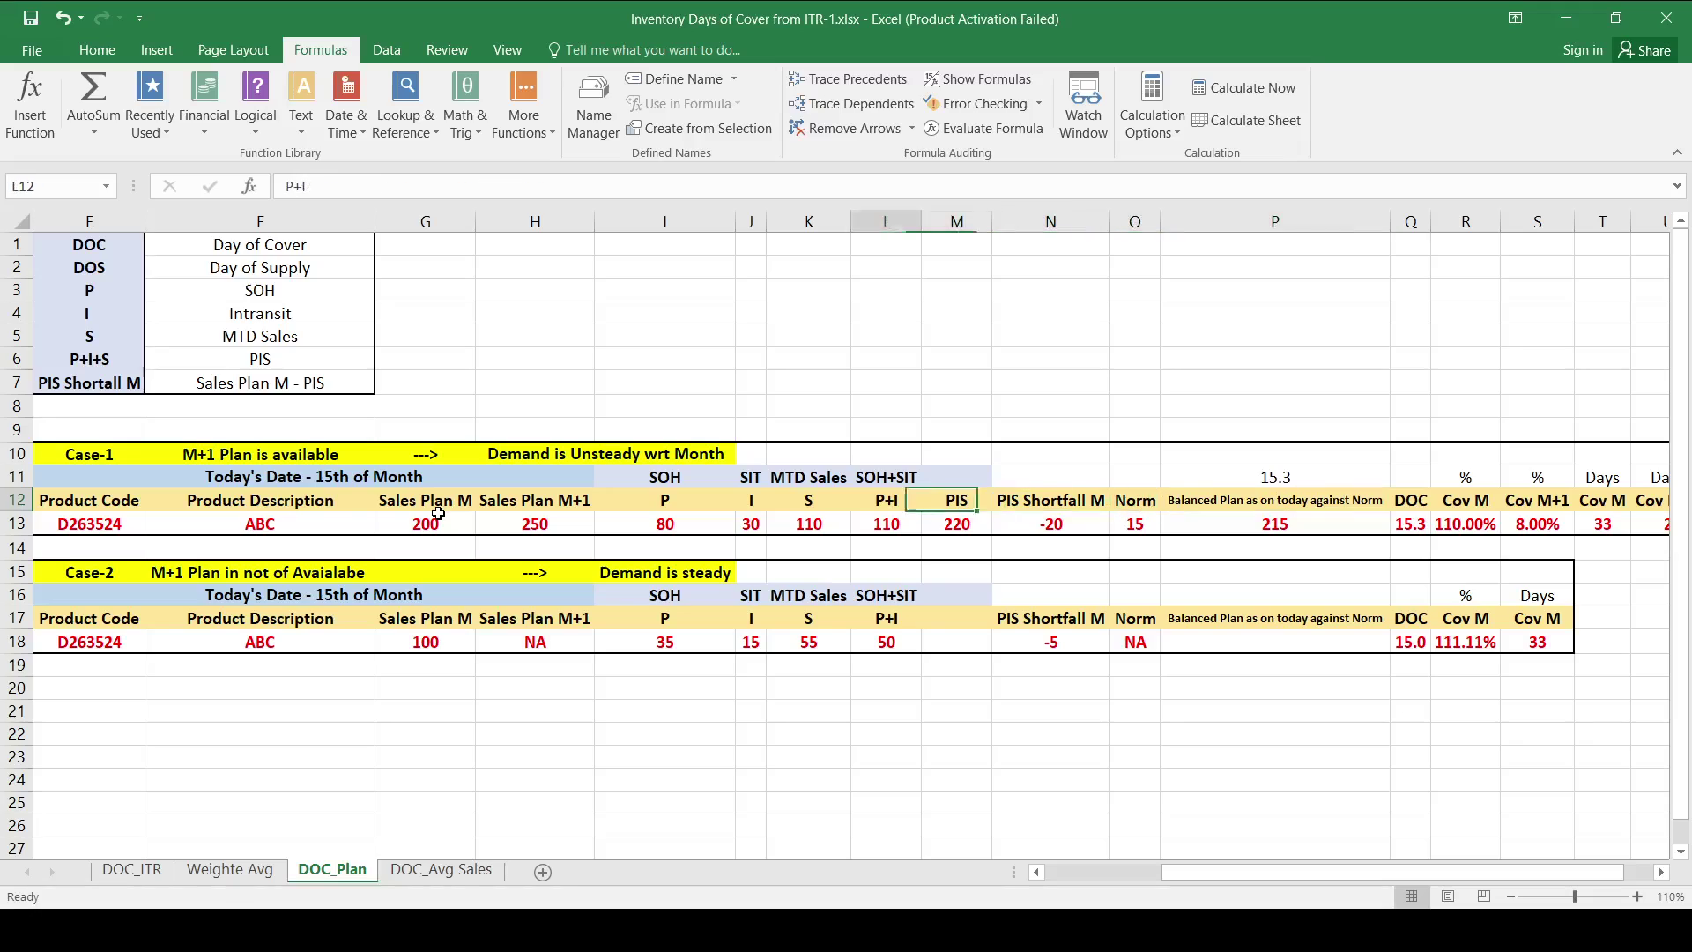
key(shift+Right)
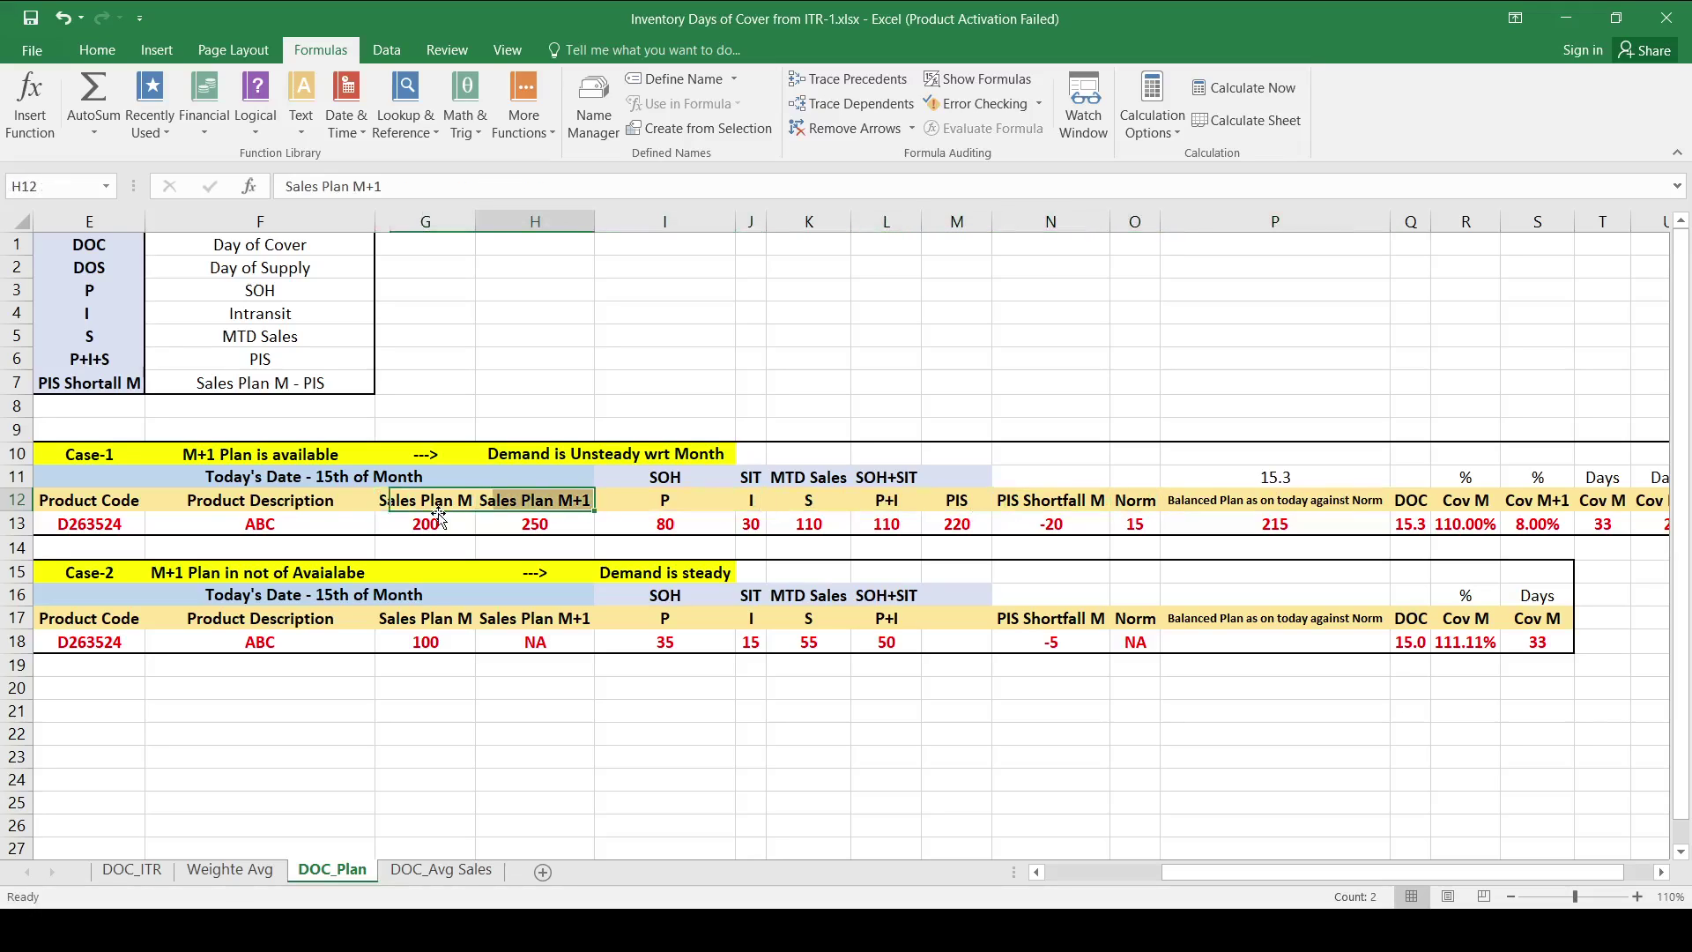
key(Down)
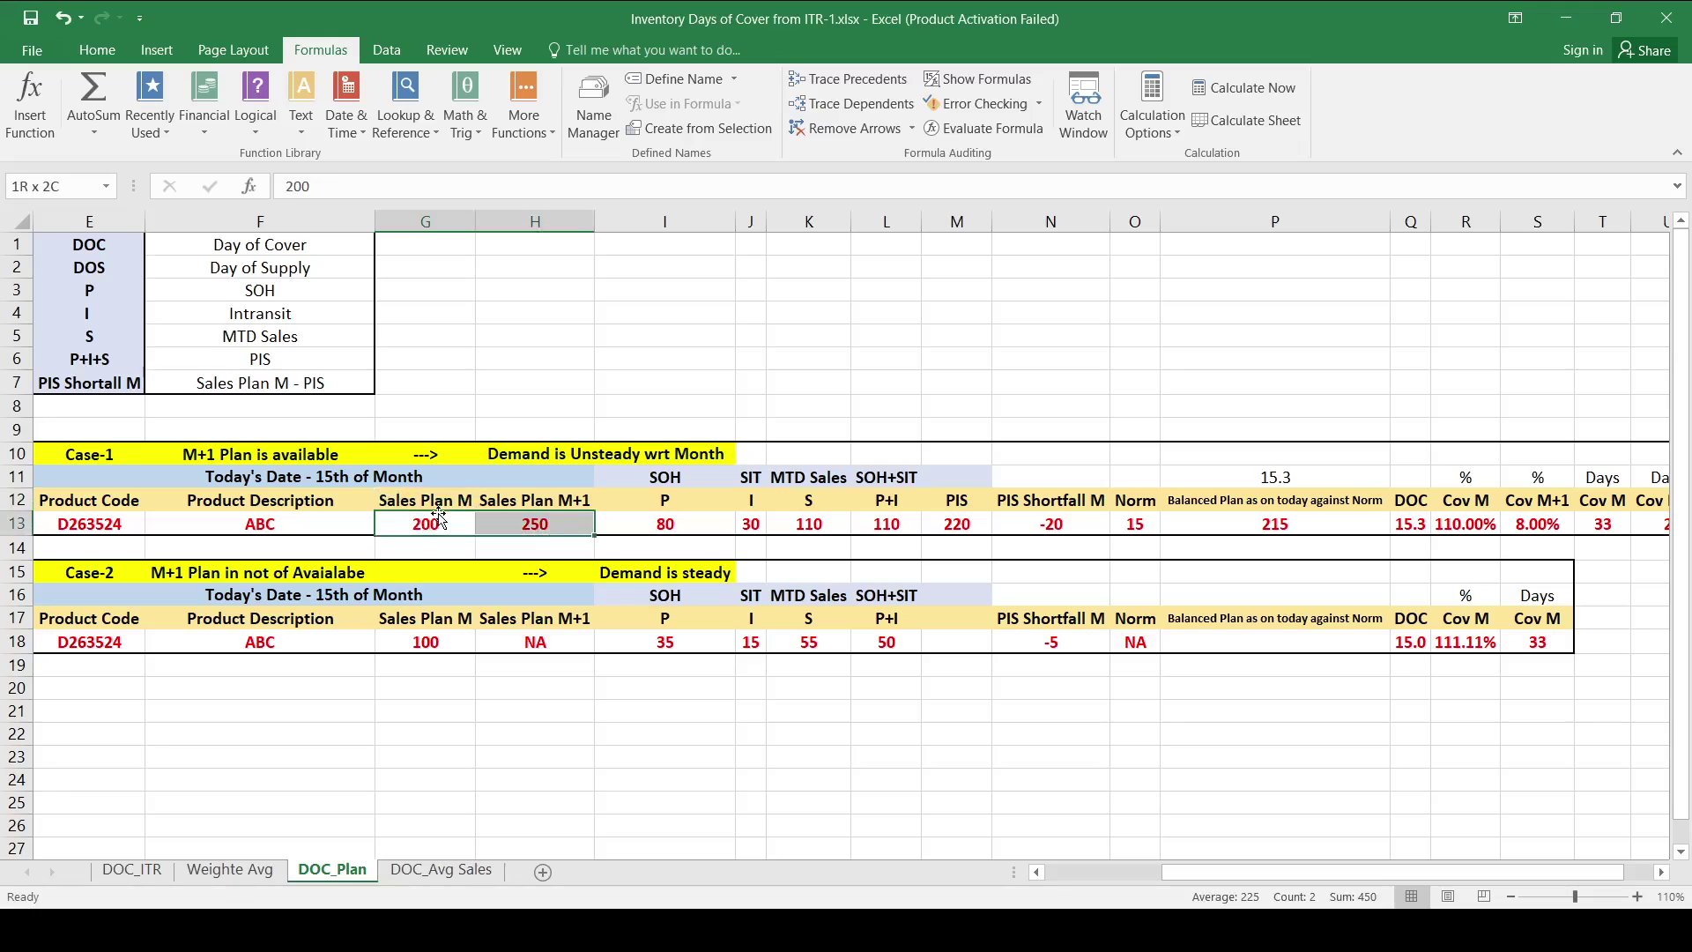
Step: Follow the Case-1 row from the sales plan values through PIS in M13 towards the Norm and balanced plan figures
key(shift+Right)
key(Right)
key(Right)
key(Right)
key(Right)
key(Right)
key(Right)
key(Right)
key(Right)
key(Right)
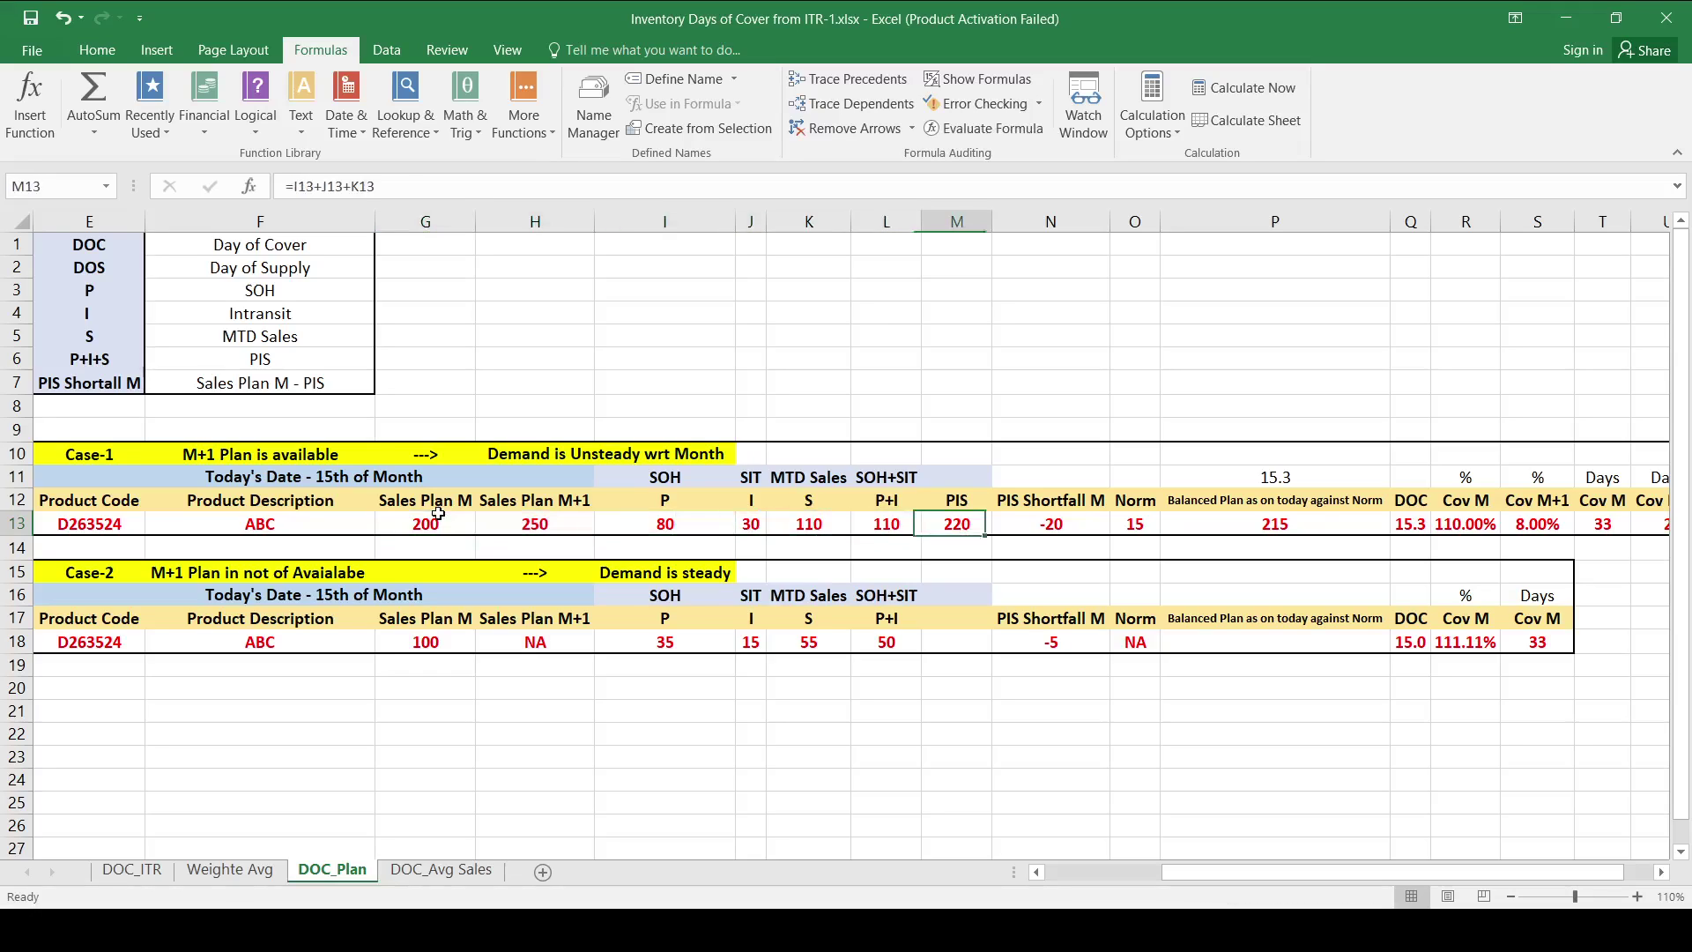
Step: Trace the balanced plan inputs back along row 13, checking SOH in I13 and Sales Plan M in G13
key(Left)
key(Left)
key(Left)
key(Left)
key(Left)
key(Left)
key(Left)
key(Left)
key(Left)
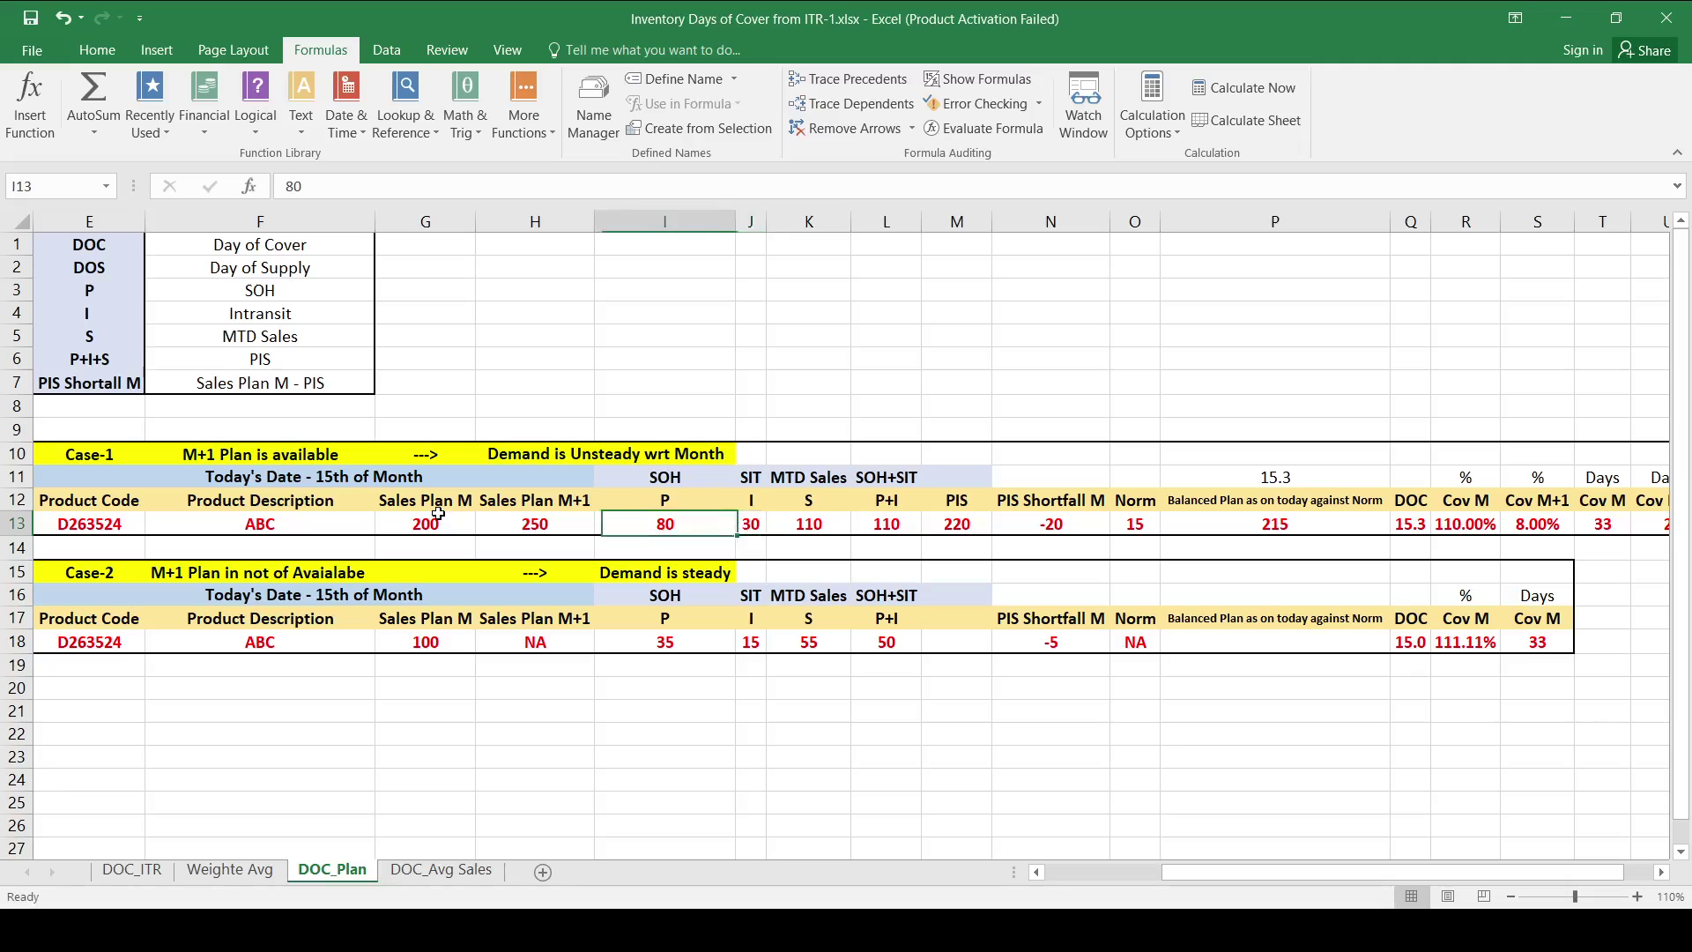
key(Right)
key(Right)
key(Right)
key(Right)
key(Right)
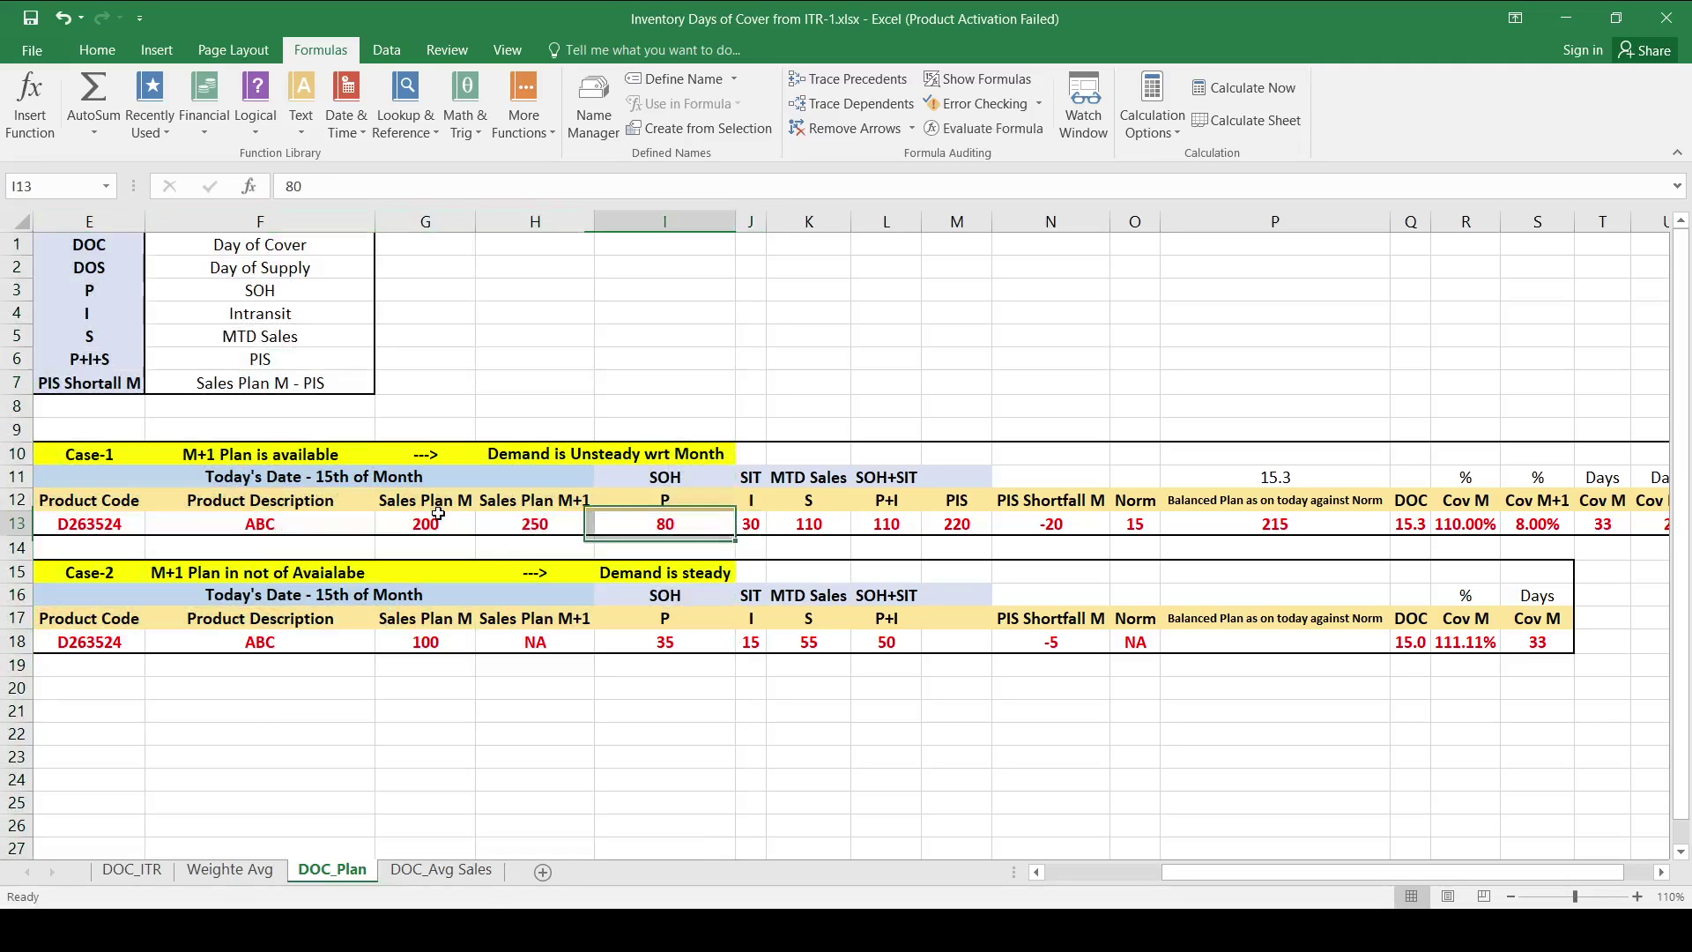
key(Right)
key(Right)
key(Right)
key(ctrl+Left)
key(Right)
key(Right)
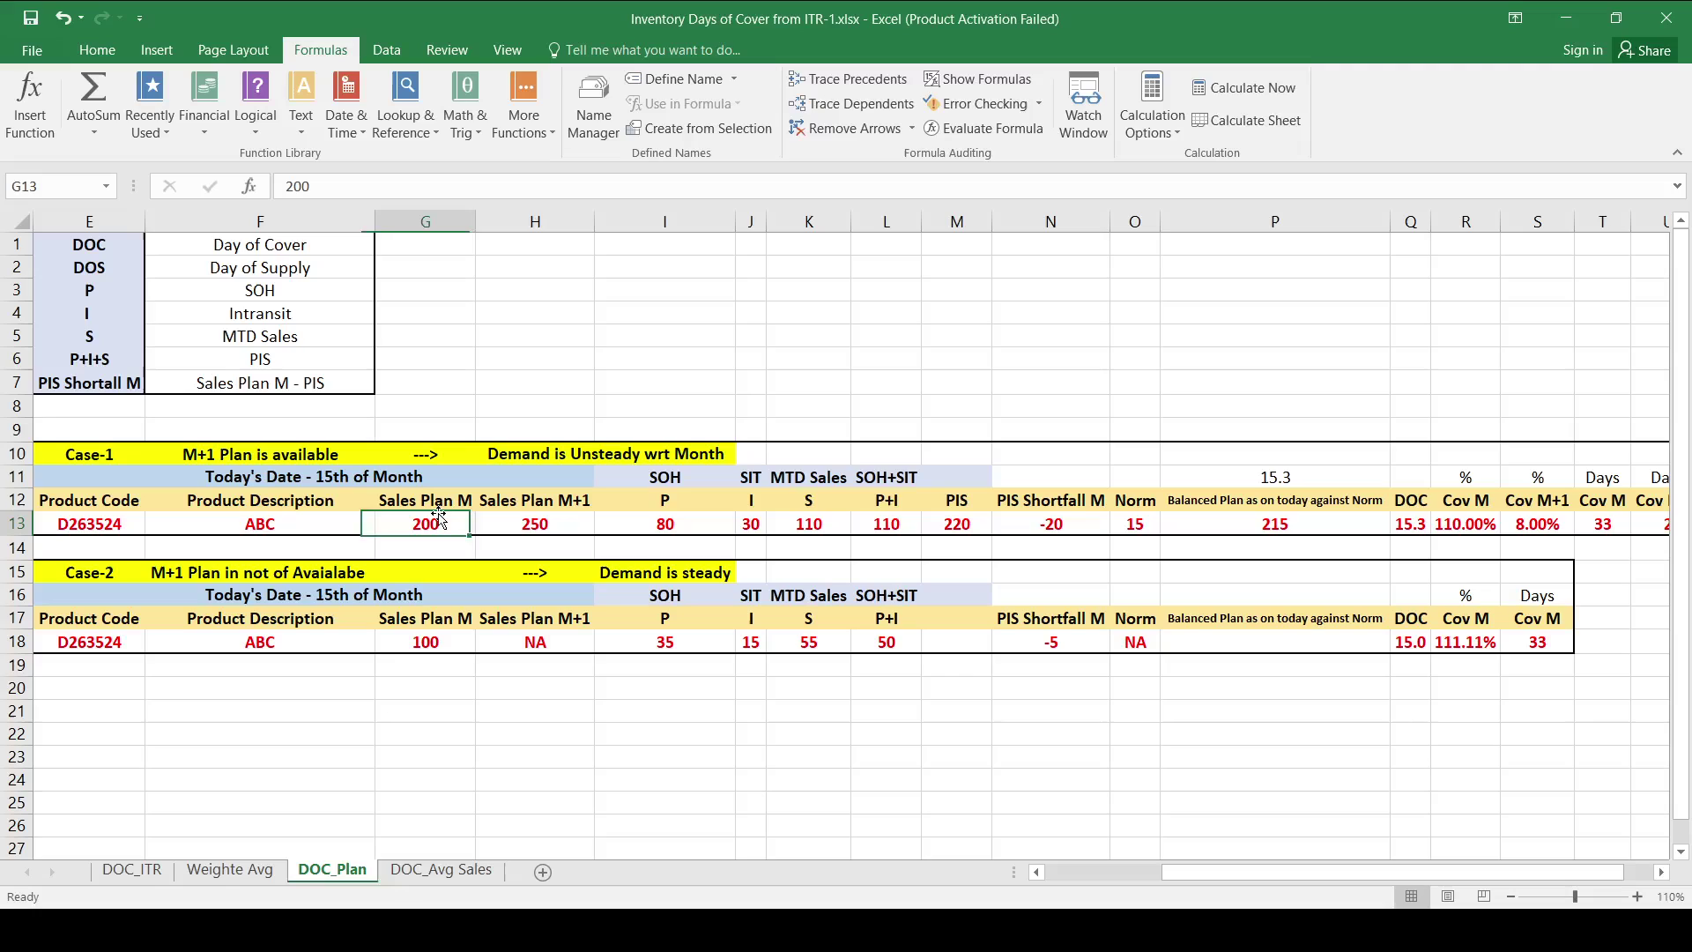
Step: Examine the Case-1 Sales Plan M+1 heading and value in H12:H13
key(Right)
key(shift+Right)
key(ctrl+space)
key(ctrl+shift+Left)
key(Up)
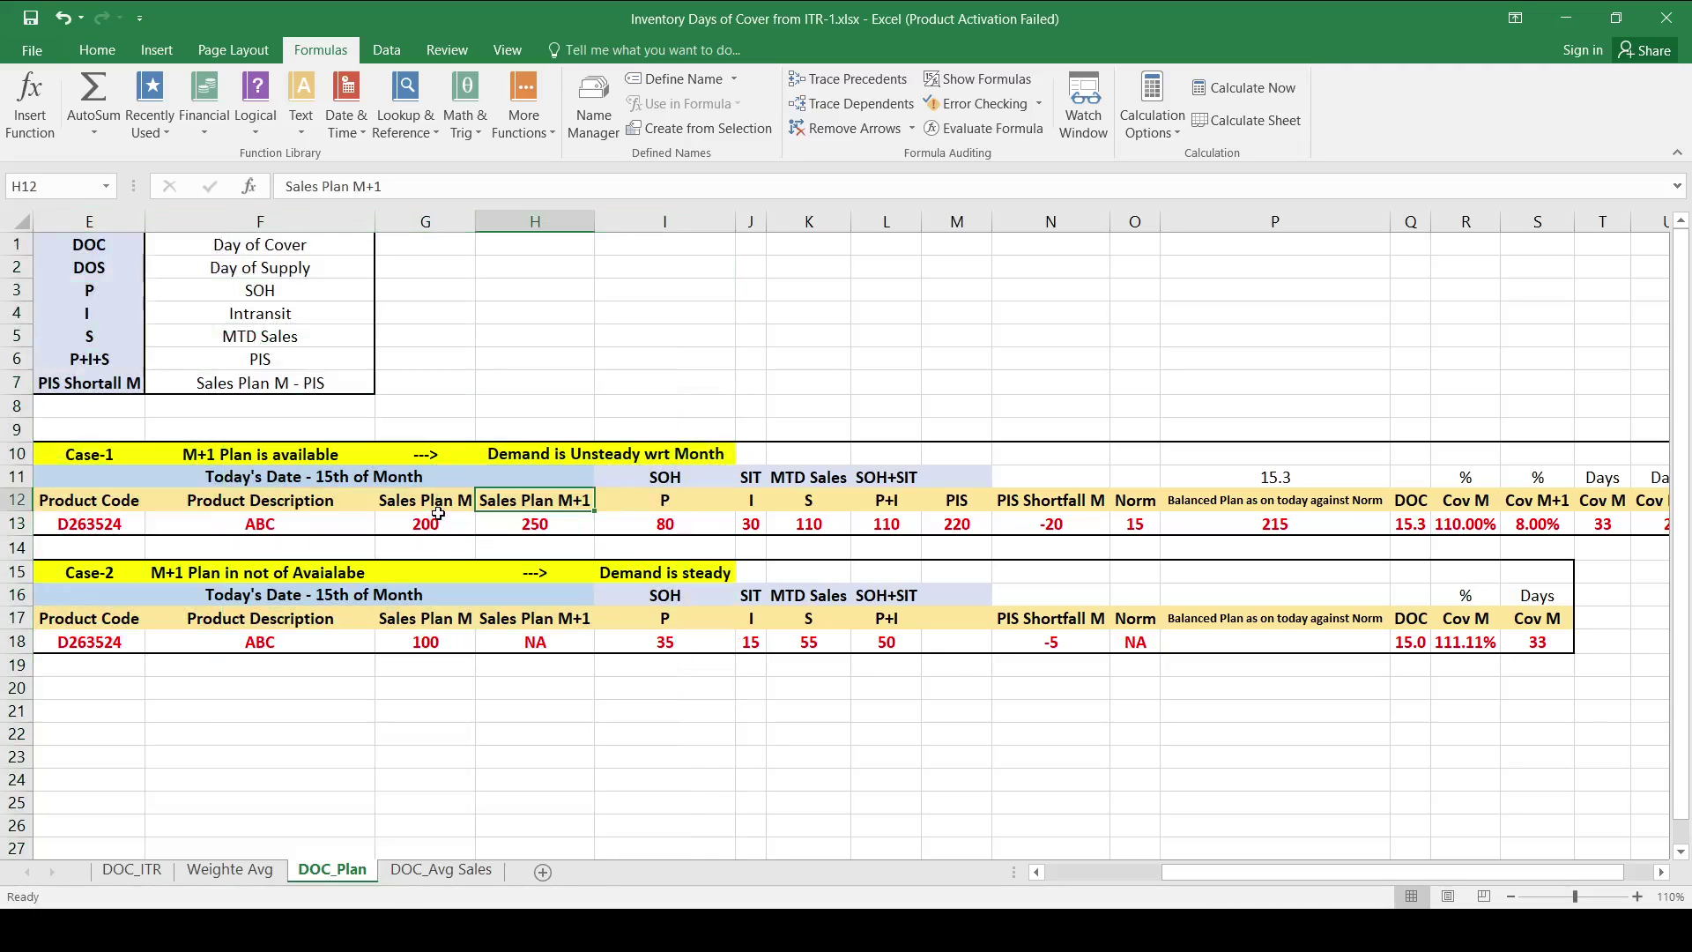
key(Down)
key(shift+Right)
key(ctrl+space)
key(ctrl+shift+Left)
key(Up)
key(Down)
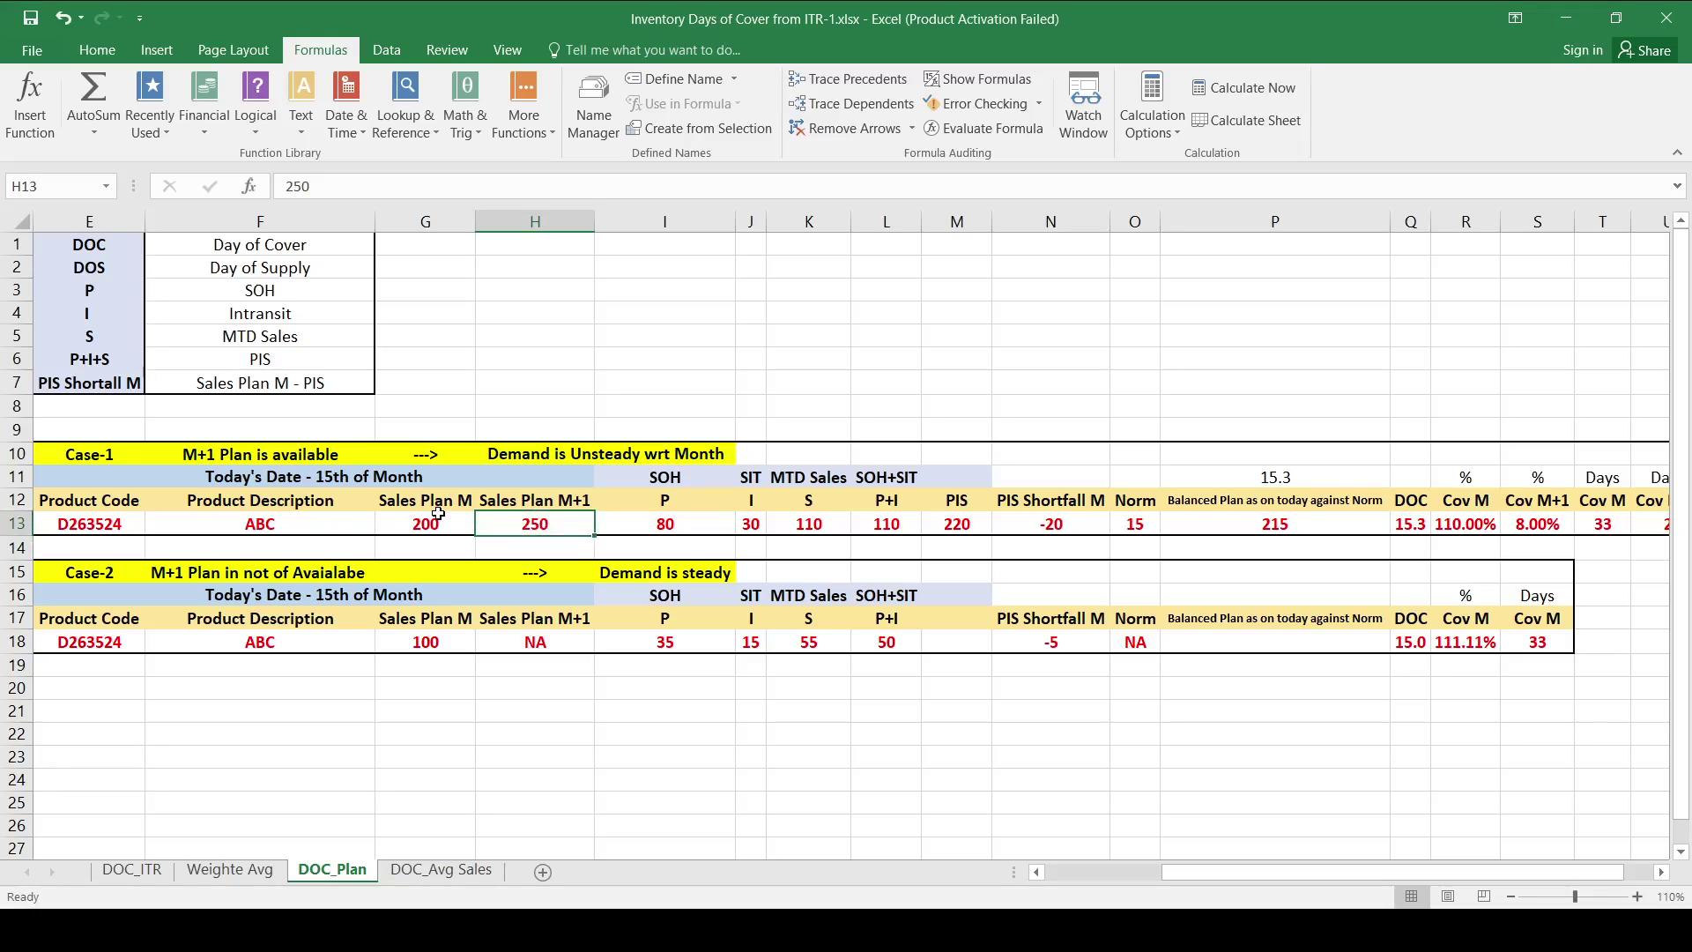
Step: Compare the Sales Plan M and Sales Plan M+1 values in G13:H13 with MTD Sales in K13
key(Left)
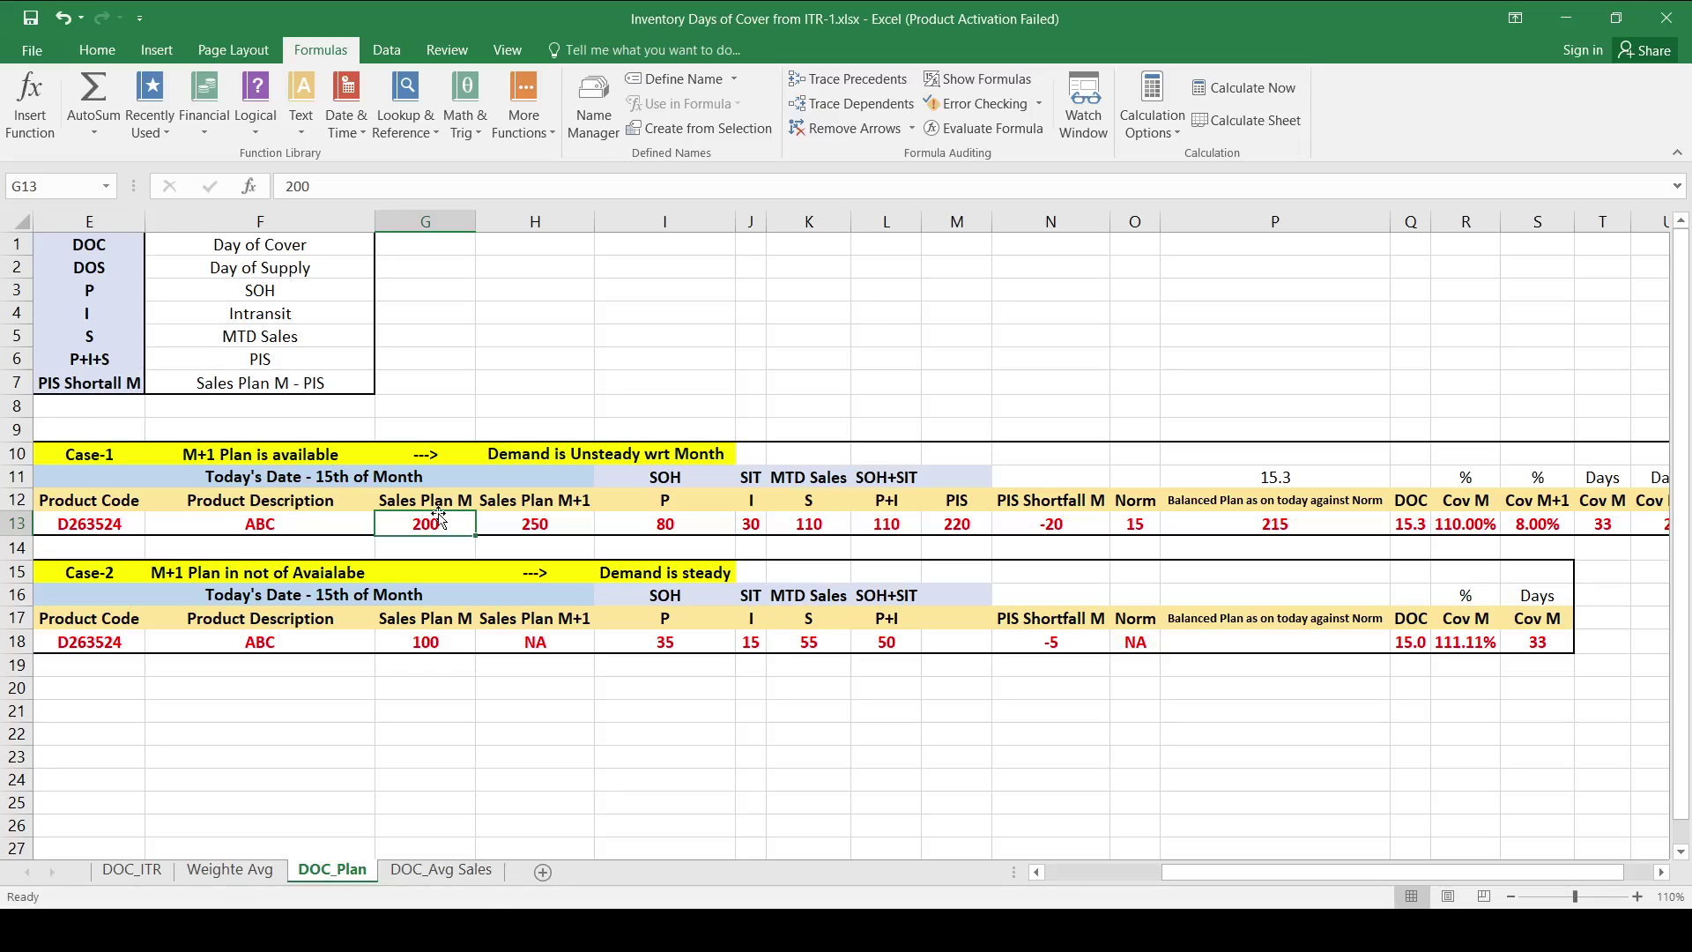
key(shift+Right)
key(shift+Left)
key(Right)
key(Right)
key(Right)
key(Right)
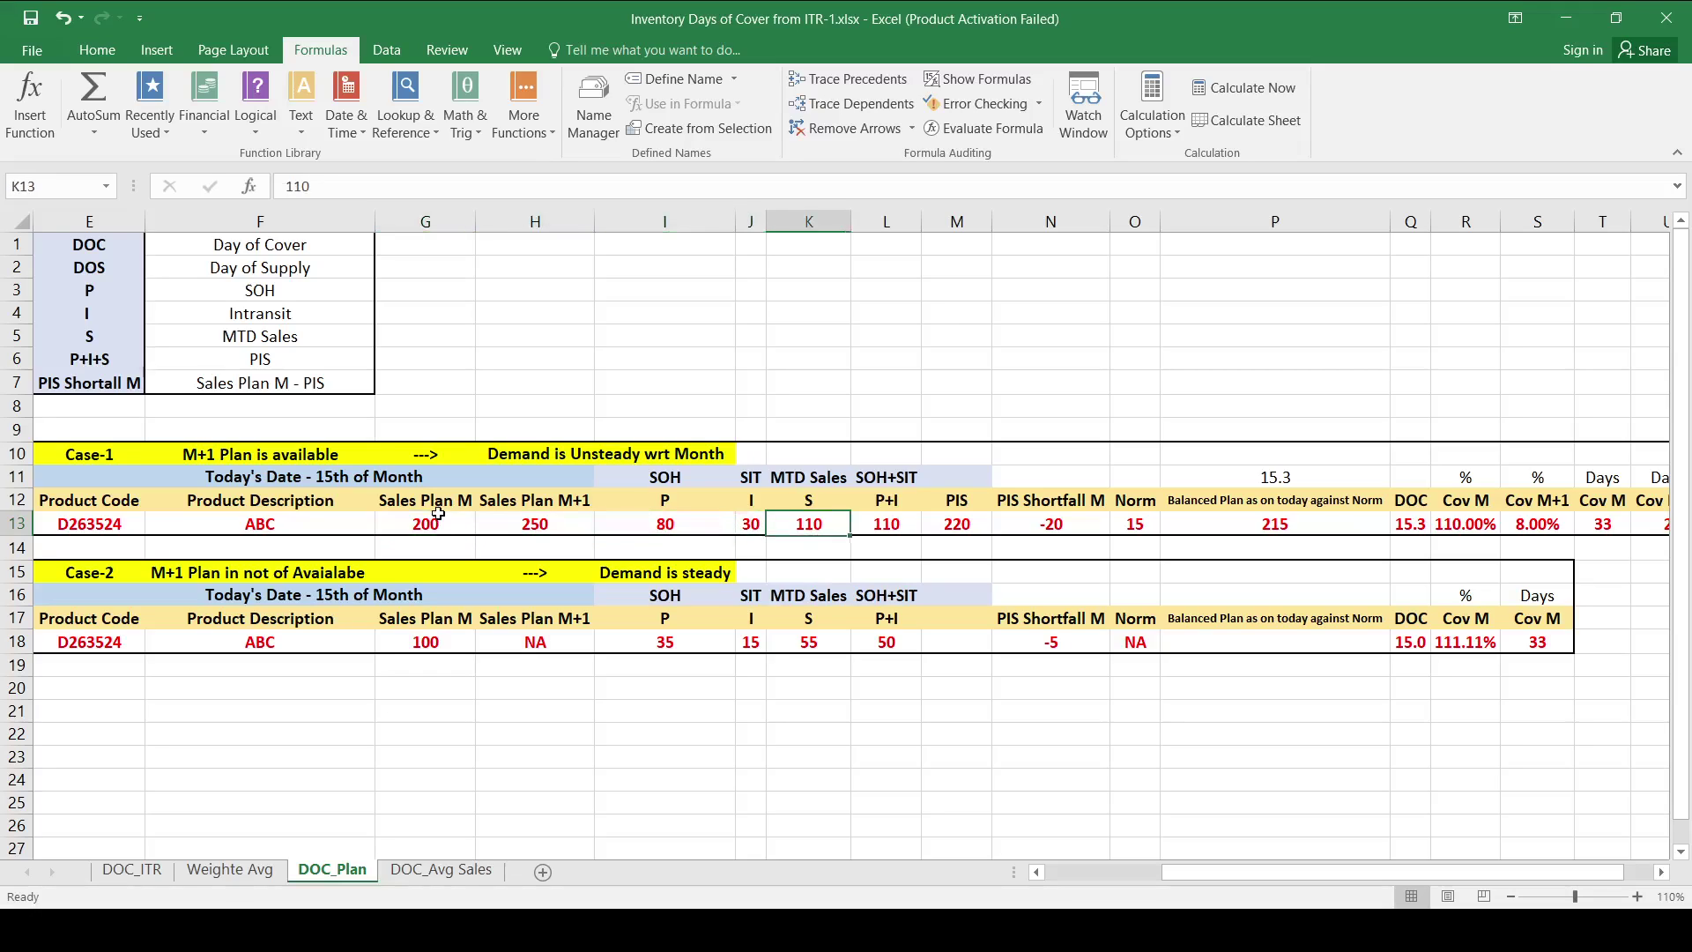
Step: Recheck the Case-1 sales plan values, then step across the stock and sales figures past P+I and PIS
key(Left)
key(Left)
key(Left)
key(Left)
key(Right)
key(Right)
key(Right)
key(Right)
key(Right)
key(Right)
key(Right)
key(Right)
key(Right)
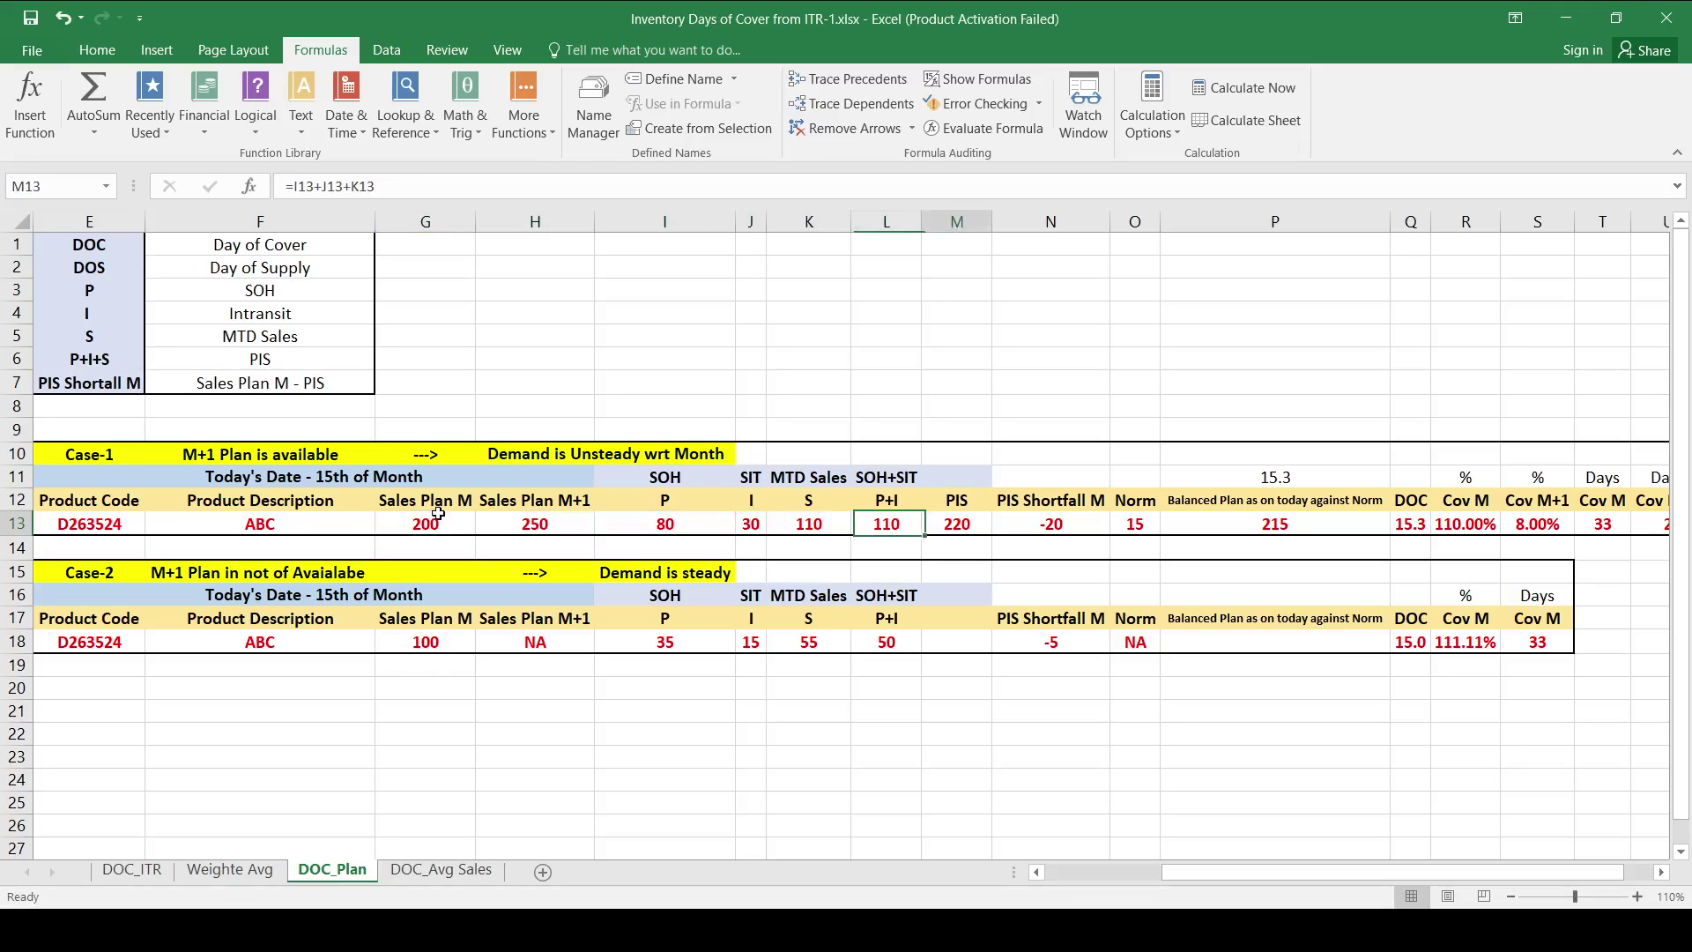
Step: Recheck the Case-1 PIS and PIS Shortfall M cells and return to the Balanced Plan formula in P13
key(Left)
key(Left)
key(Left)
key(Left)
key(Left)
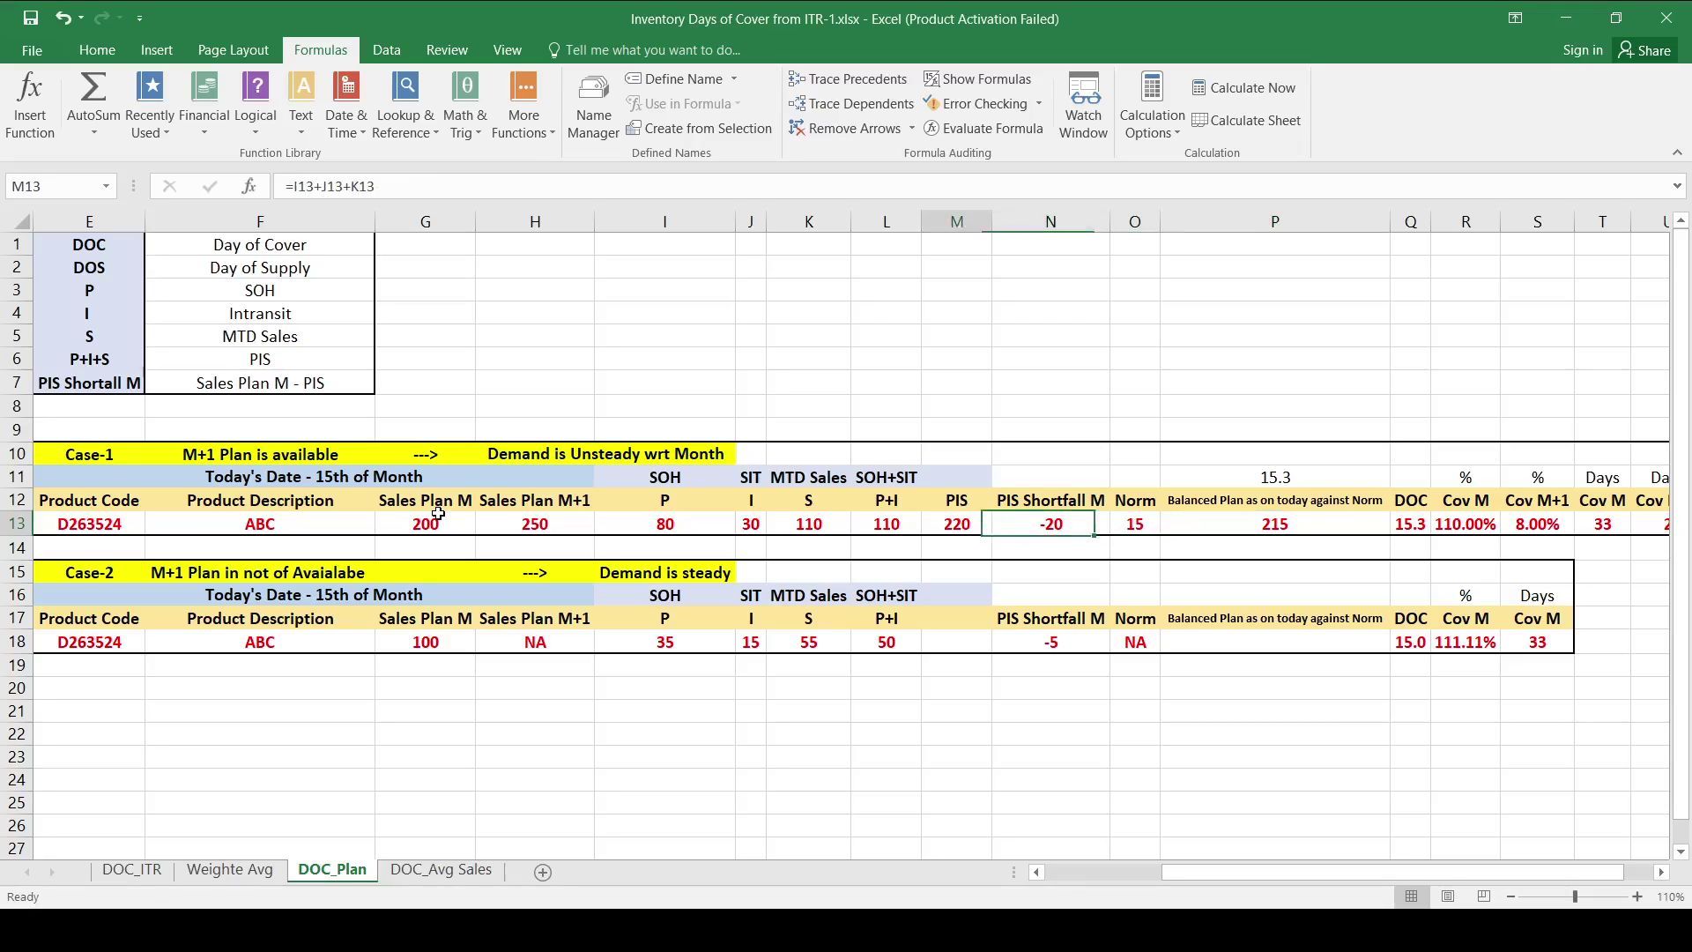
key(Right)
key(Right)
key(Right)
key(Right)
key(Right)
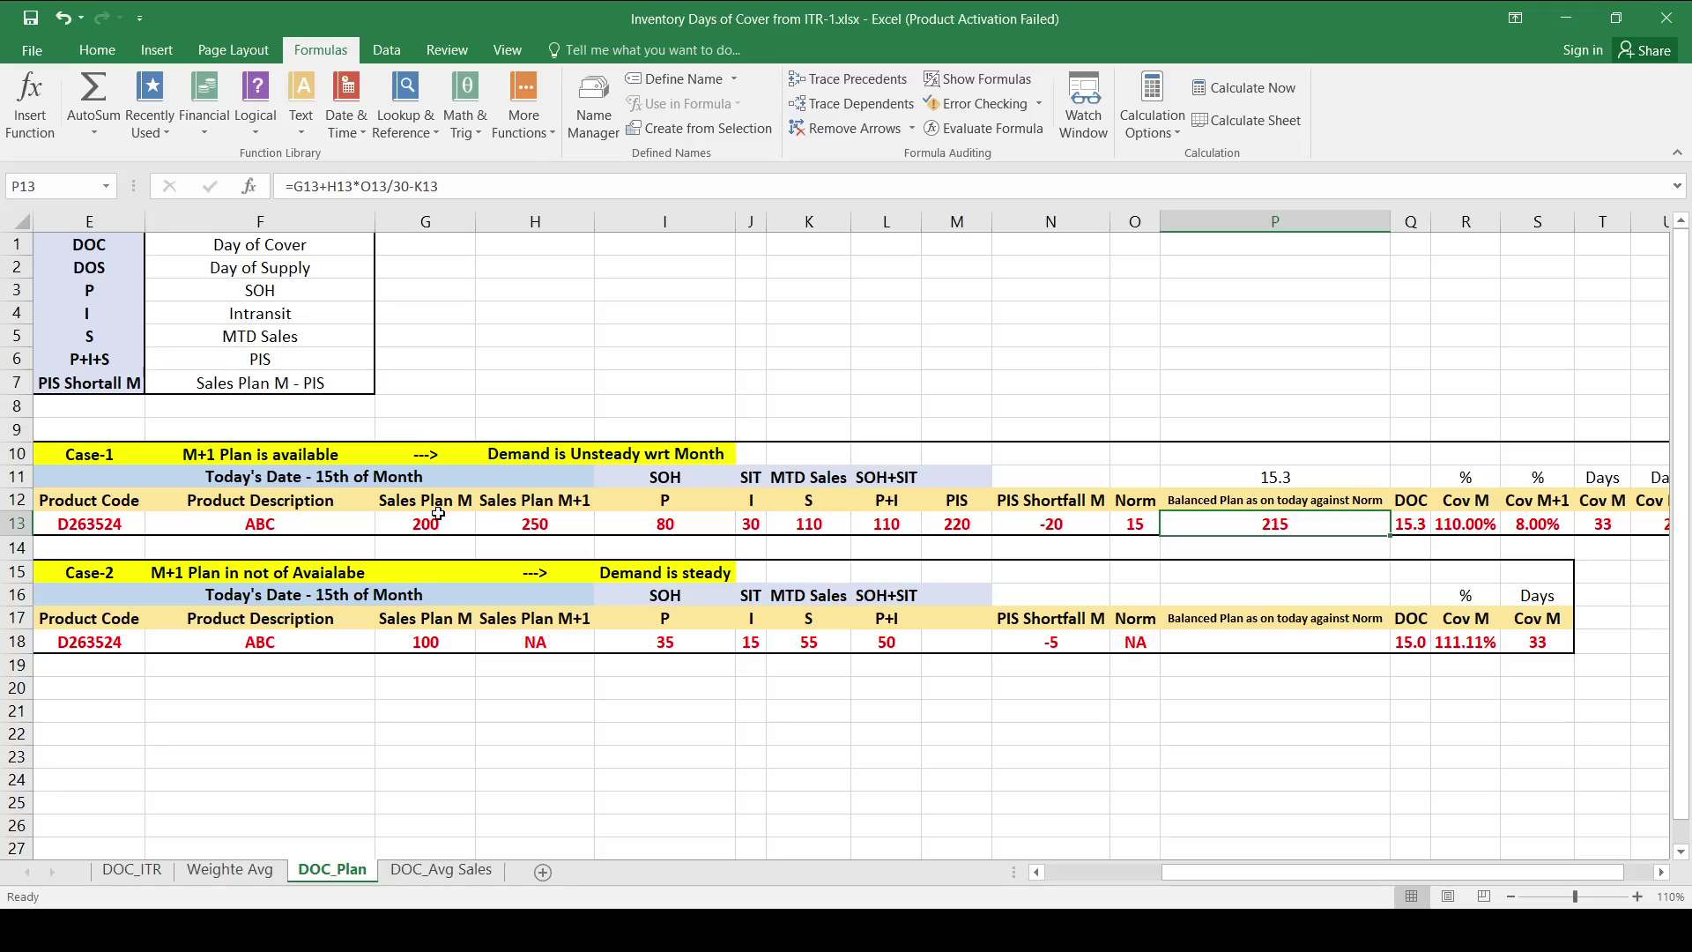
Step: Compare the Case-1 P+I value in L13 with the Balanced Plan in P13, ending on the DOC cell Q13
key(ctrl+c)
key(Left)
key(Left)
key(Left)
key(Left)
key(Right)
key(Right)
key(Right)
key(Right)
key(Left)
key(Left)
key(Left)
key(Left)
key(Right)
key(Right)
key(Right)
key(Right)
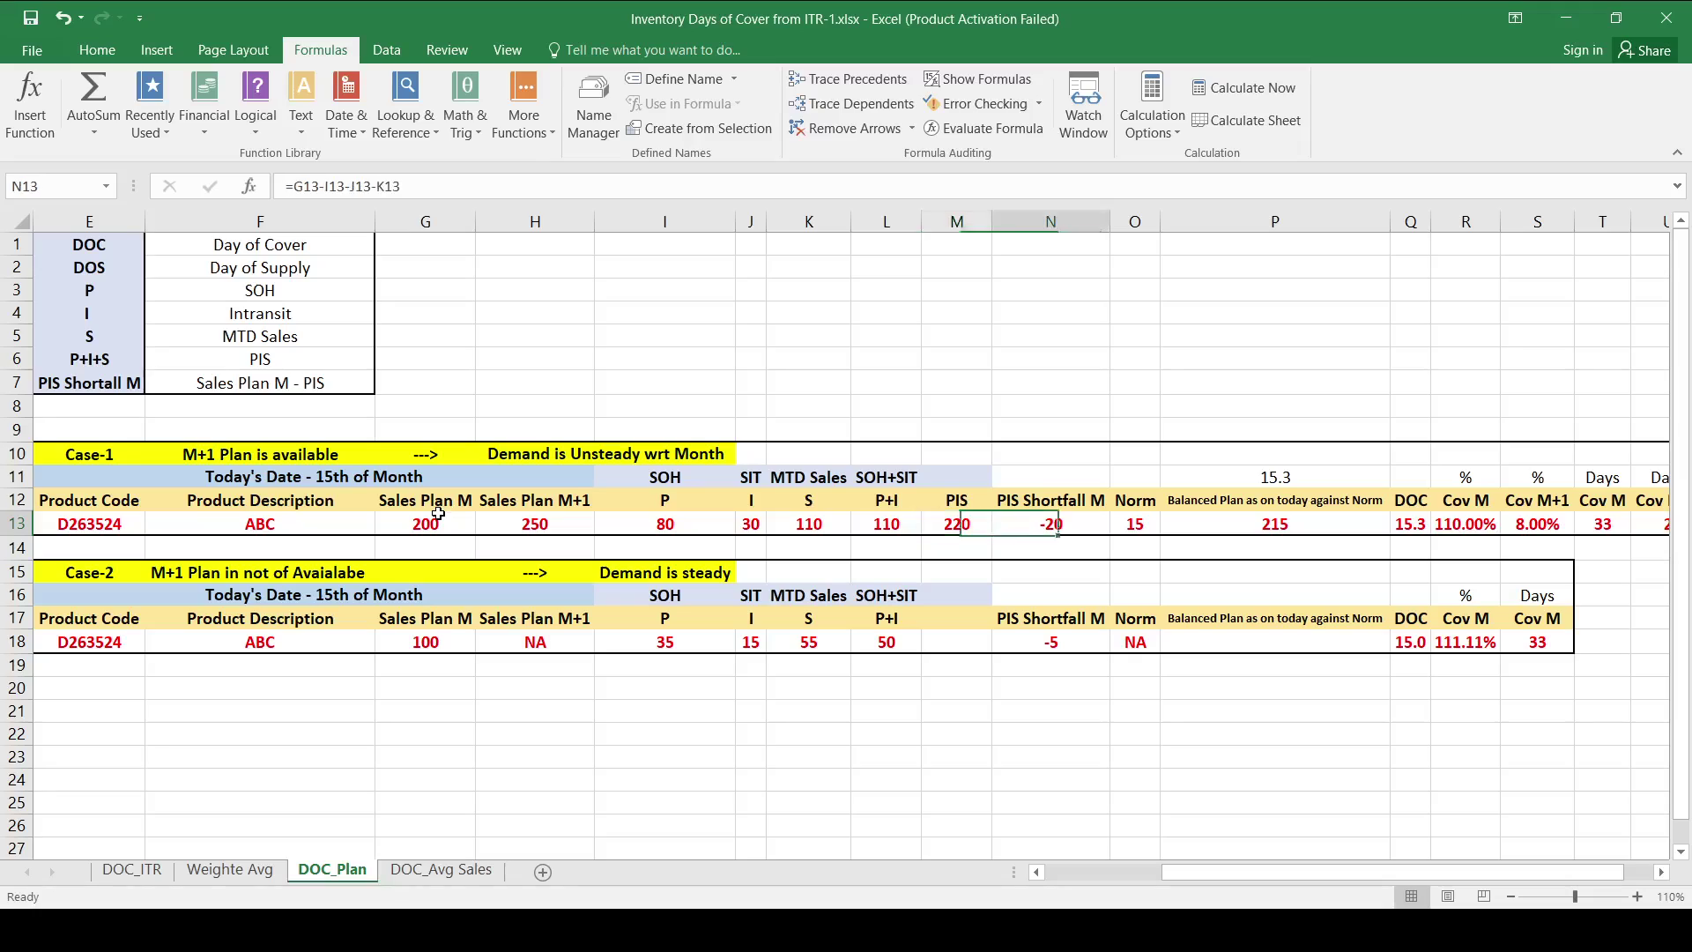
key(Right)
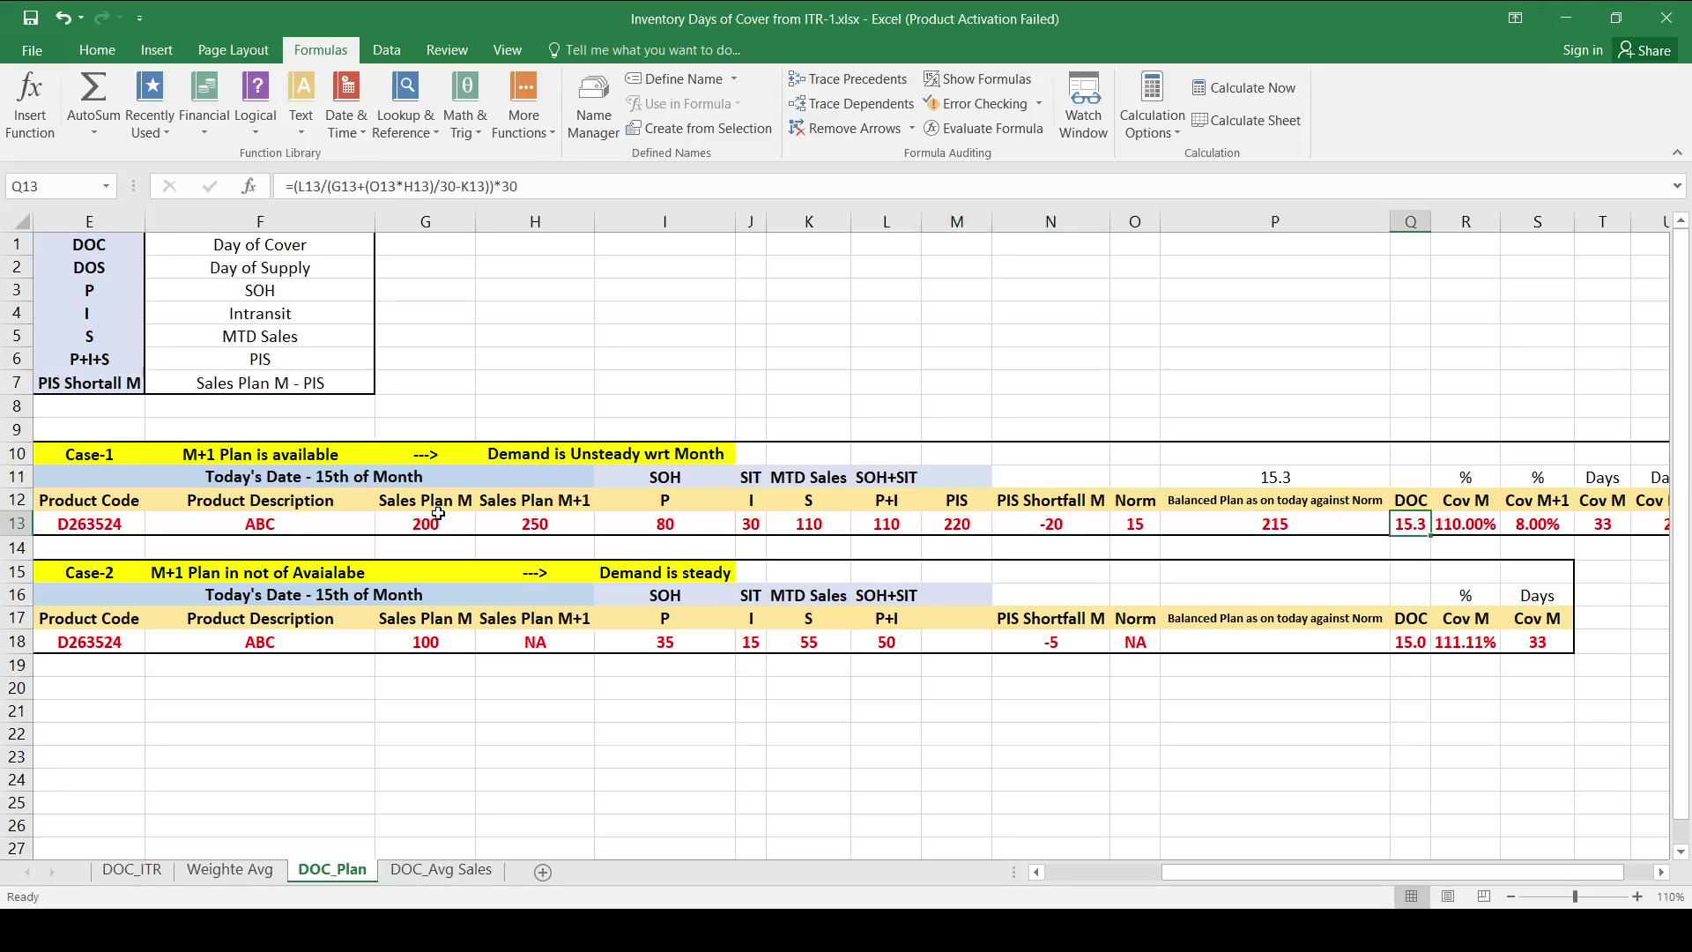
Step: Recheck the Case-1 PIS Shortfall M, Norm and Balanced Plan cells in N13:P13, including the Balanced Plan heading
key(Left)
key(Left)
key(Left)
key(Right)
key(Right)
key(Right)
key(Left)
key(Up)
key(Down)
key(Down)
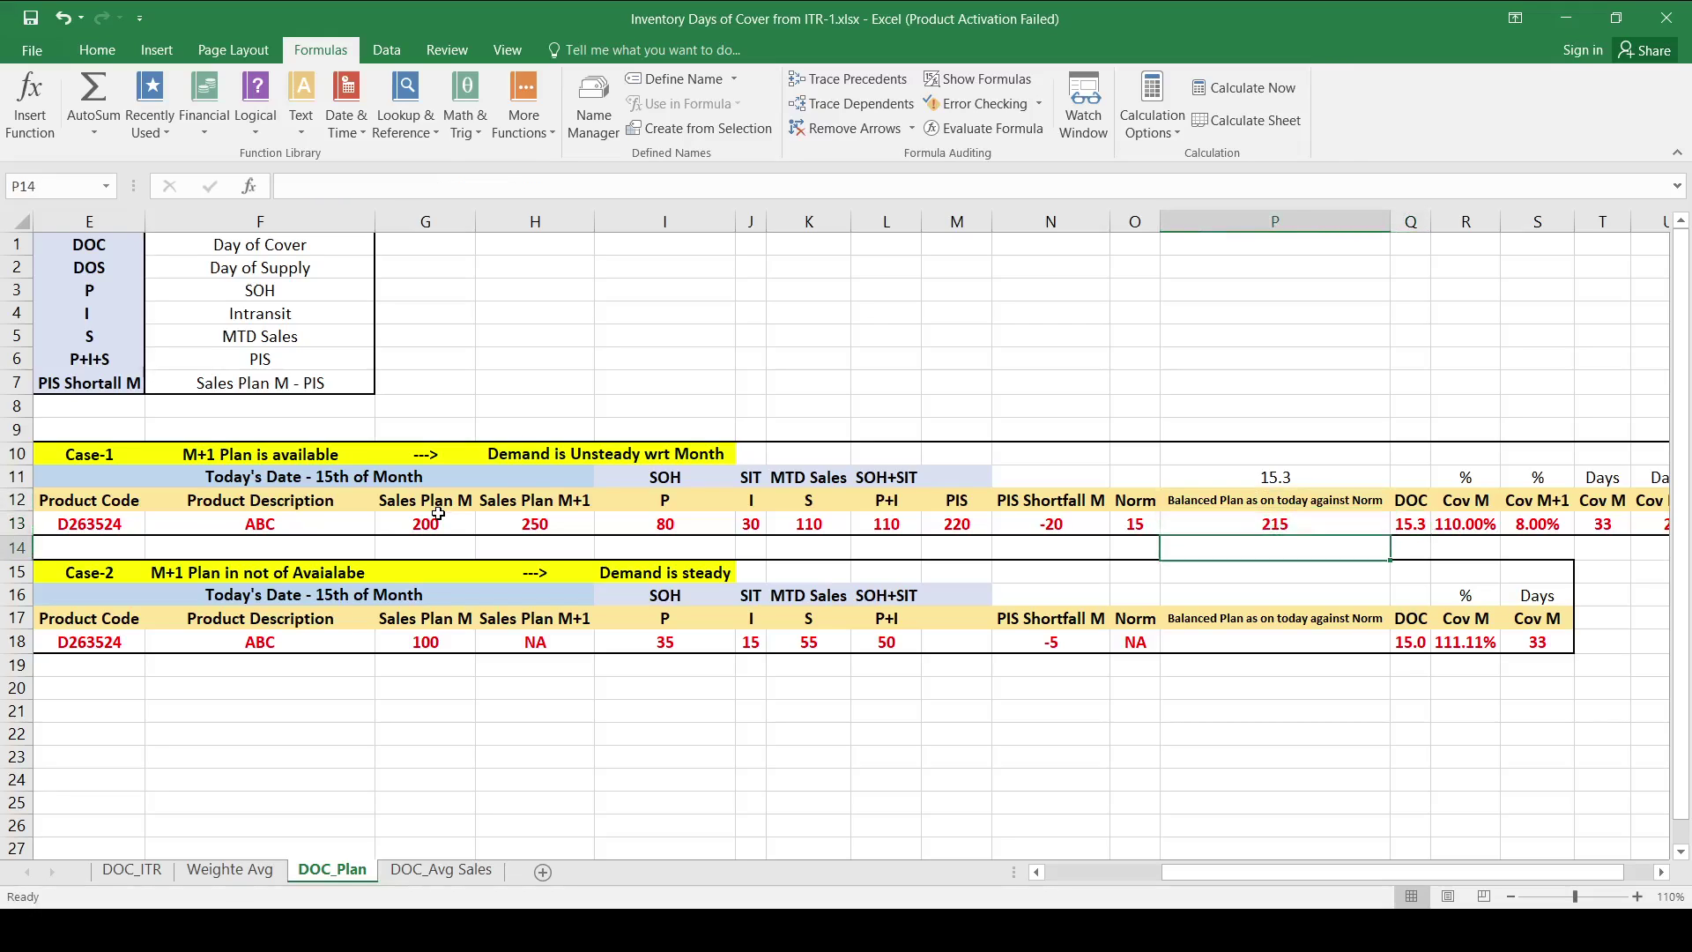
Step: Open the Case-1 DOC formula in Q13 to inspect its cell references and close it without editing
key(Up)
key(Right)
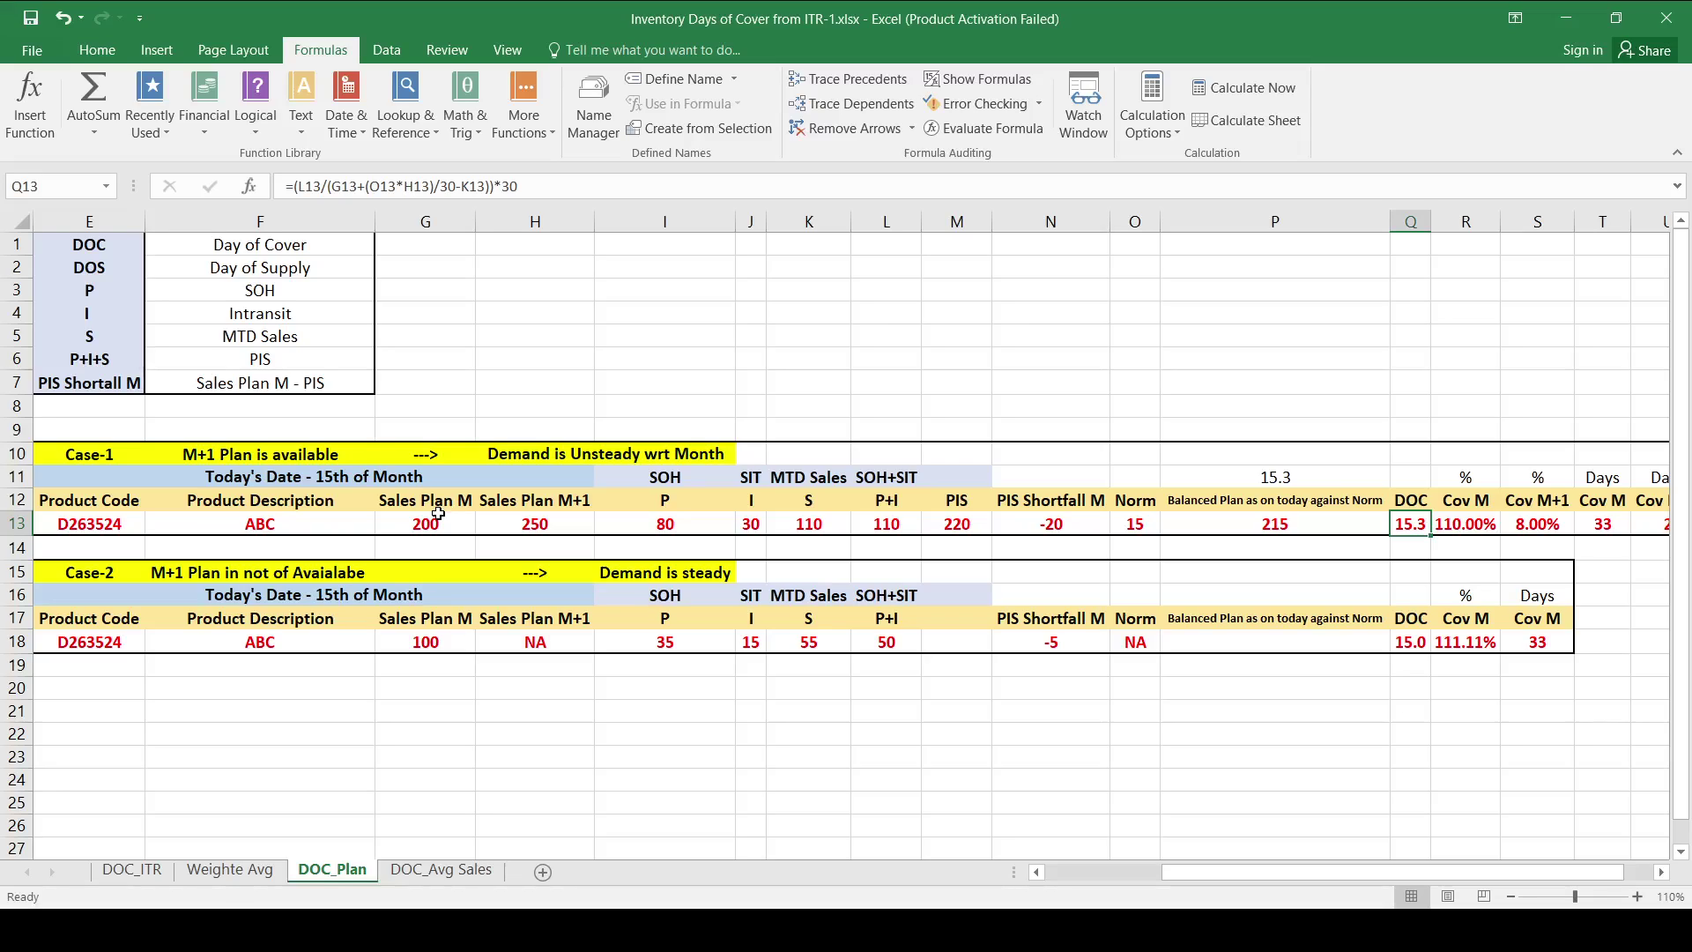
key(F2)
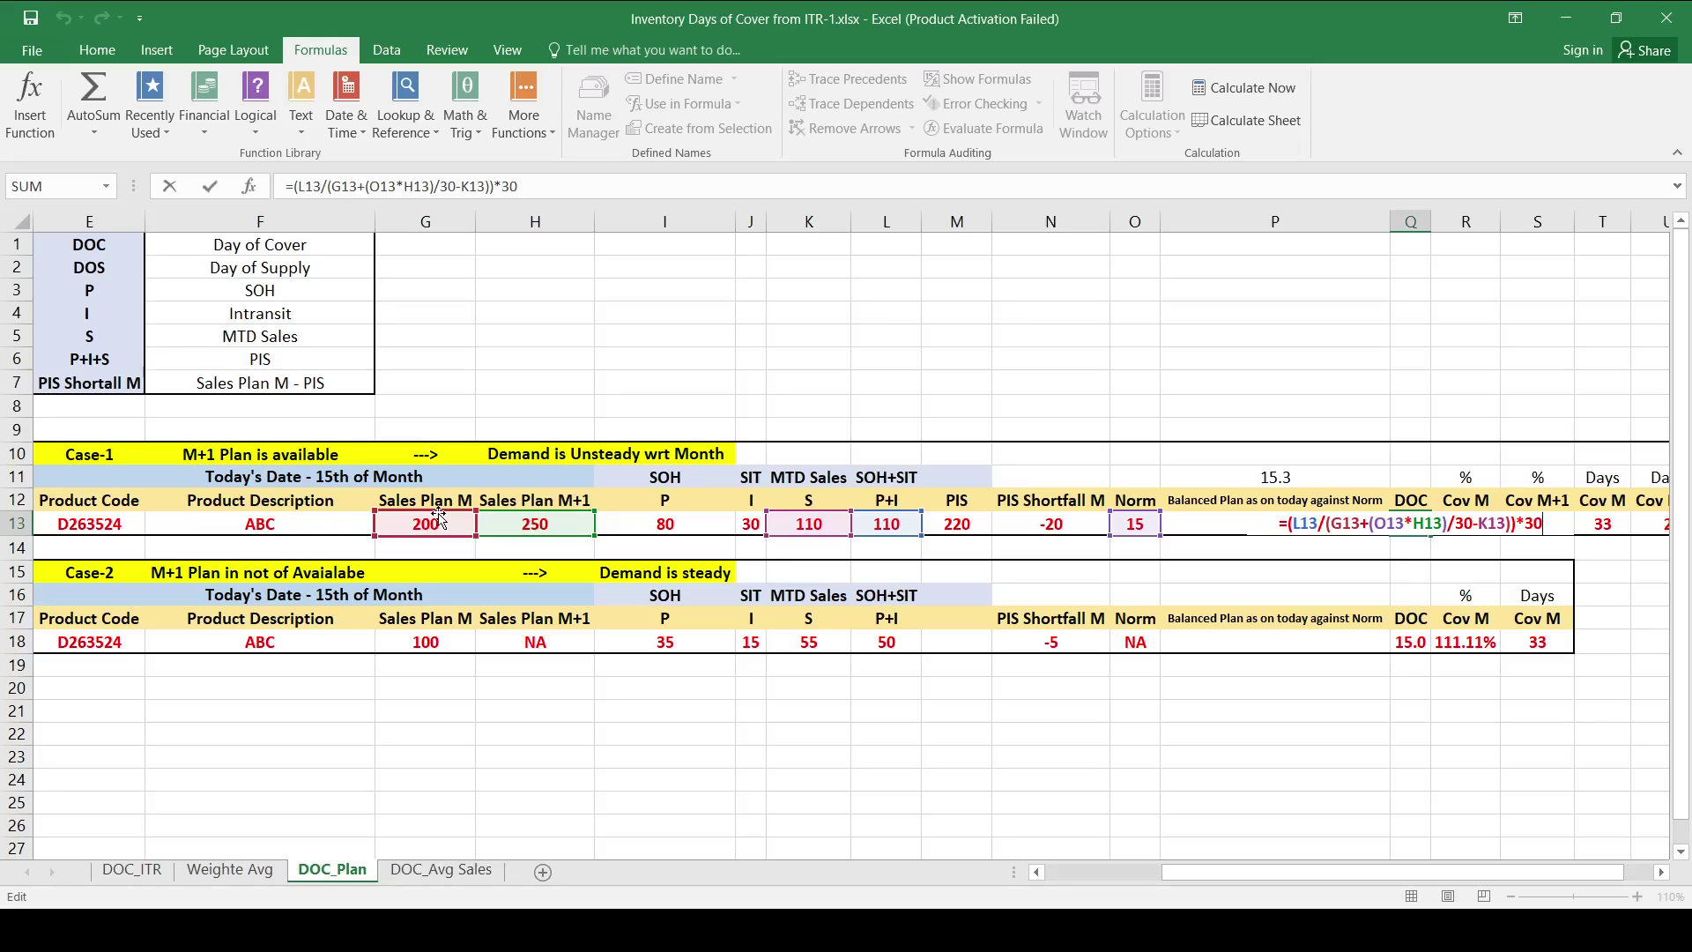
key(ctrl+Return)
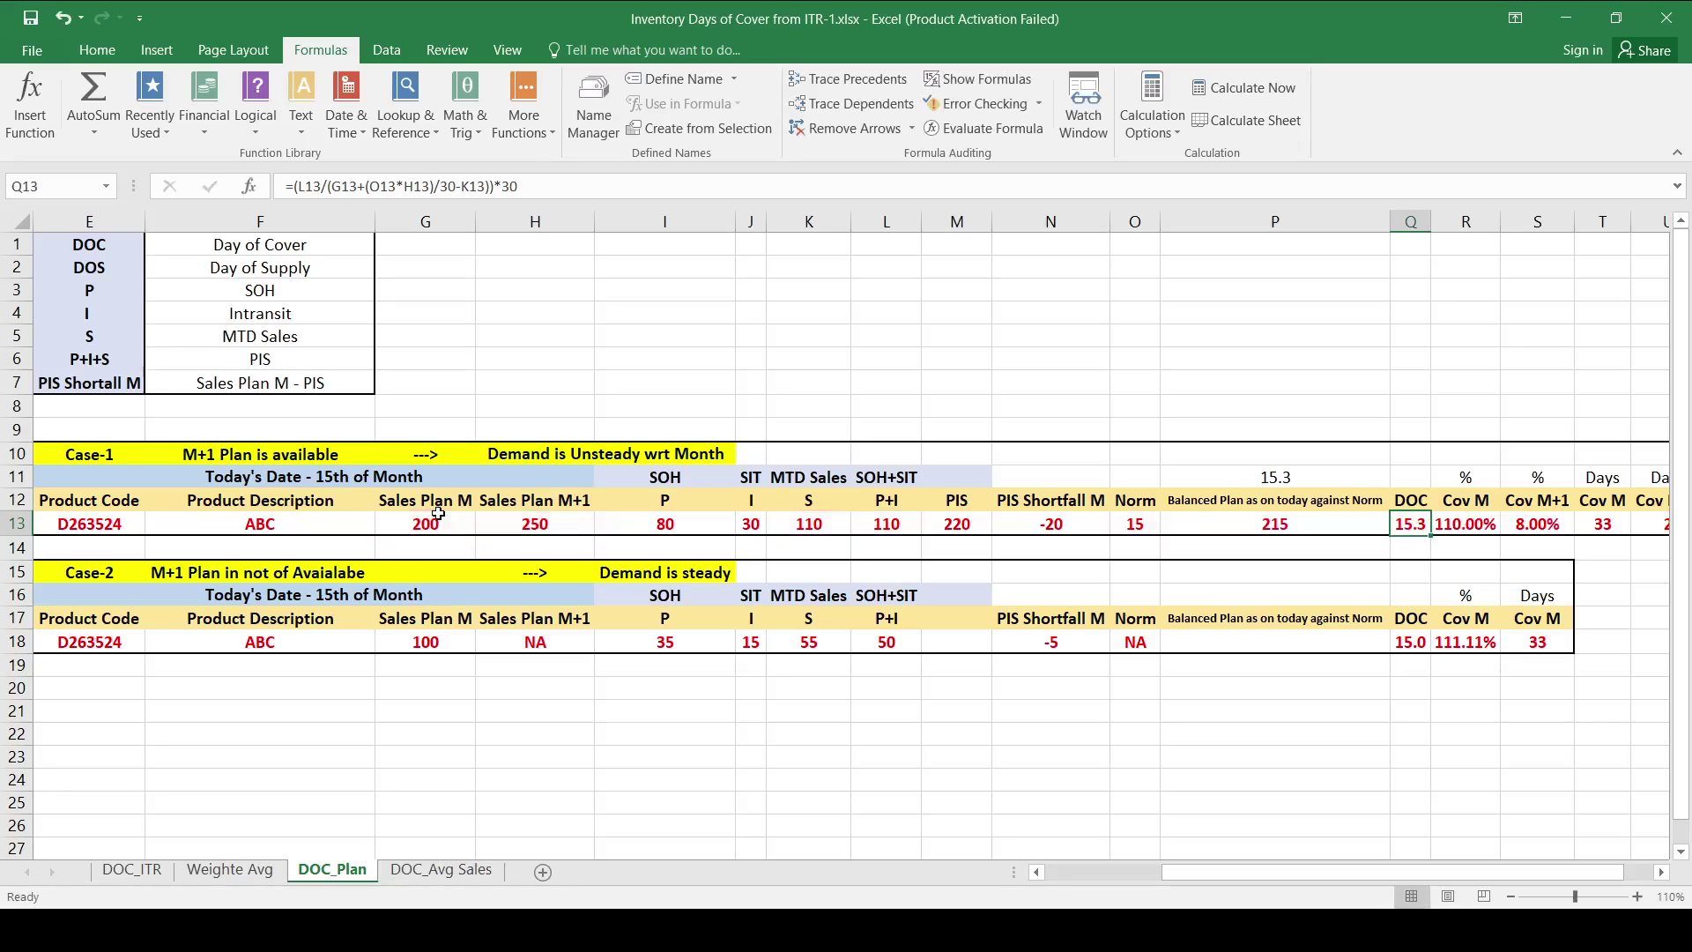
Step: Enter the formula =L13/P13 in P11 to divide P+I by the Balanced Plan
key(Left)
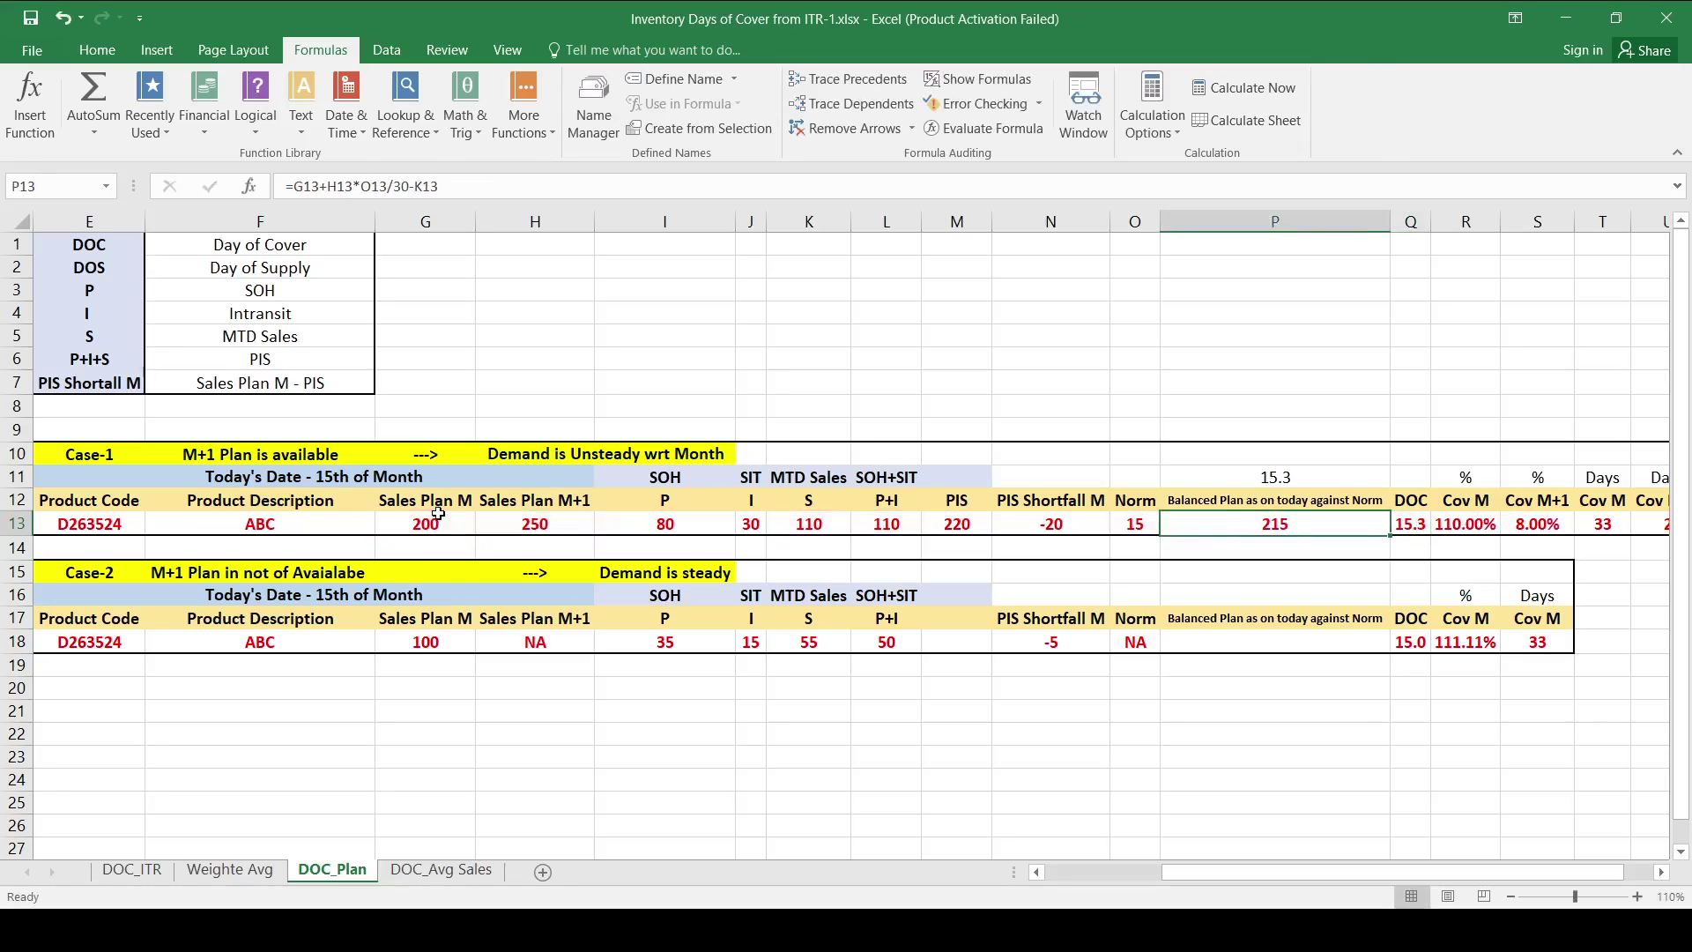
key(Up)
key(Up)
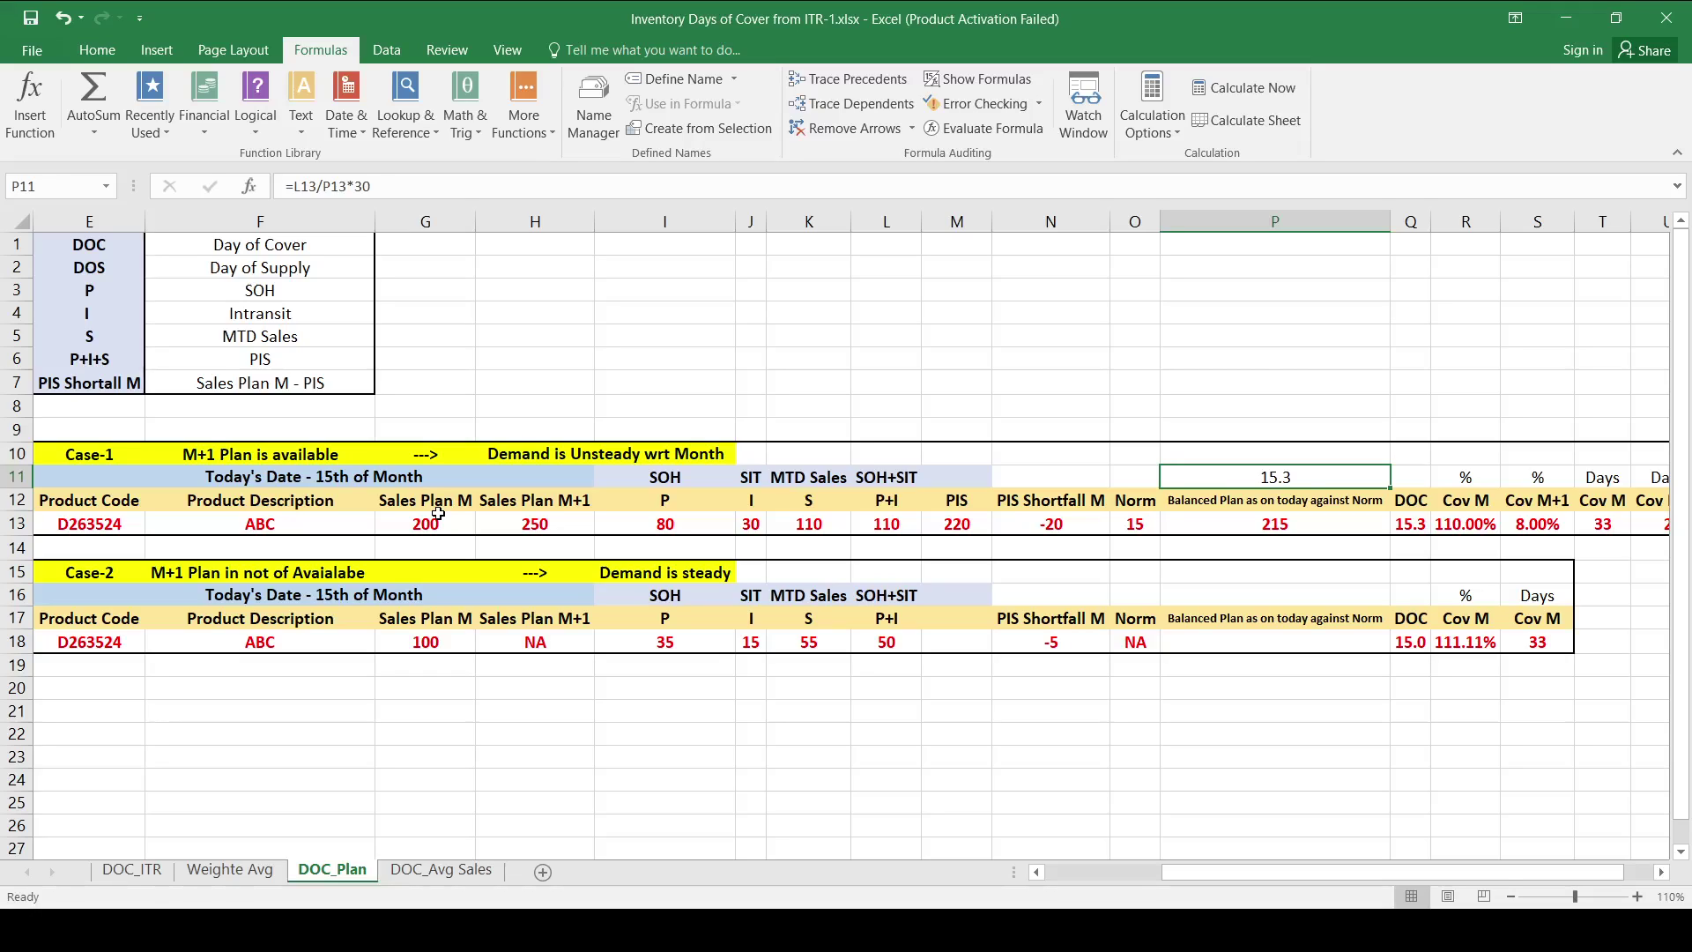
text(=)
key(Left)
key(Left)
key(Left)
key(Left)
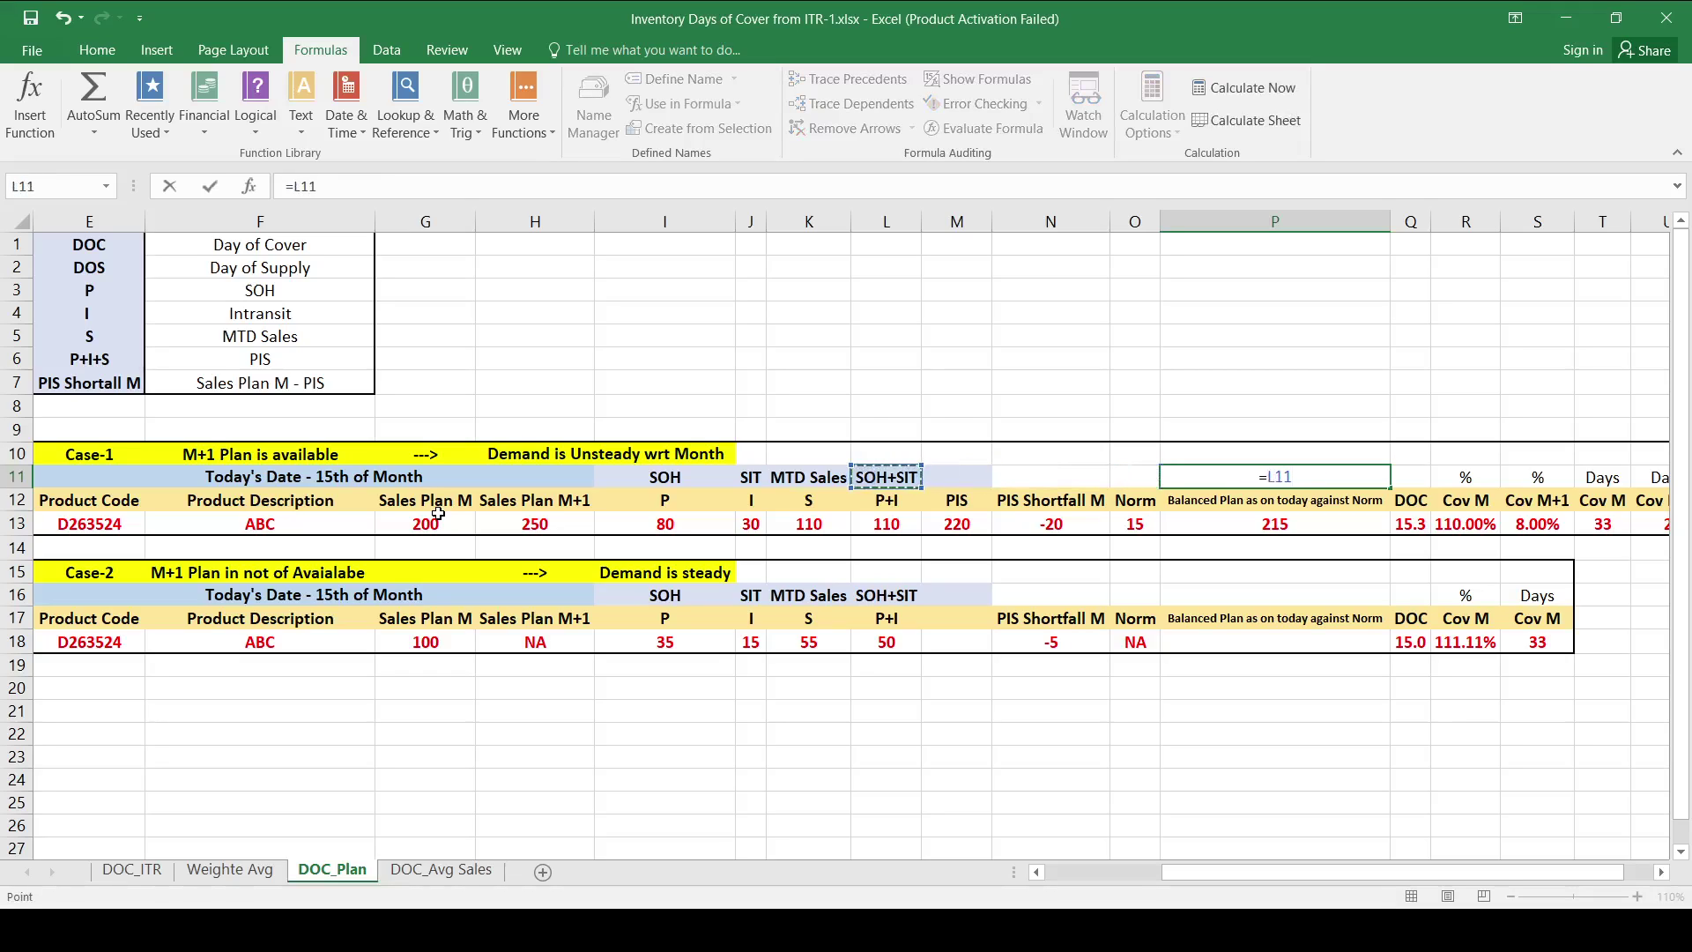
key(Down)
key(Down)
text(/)
key(Down)
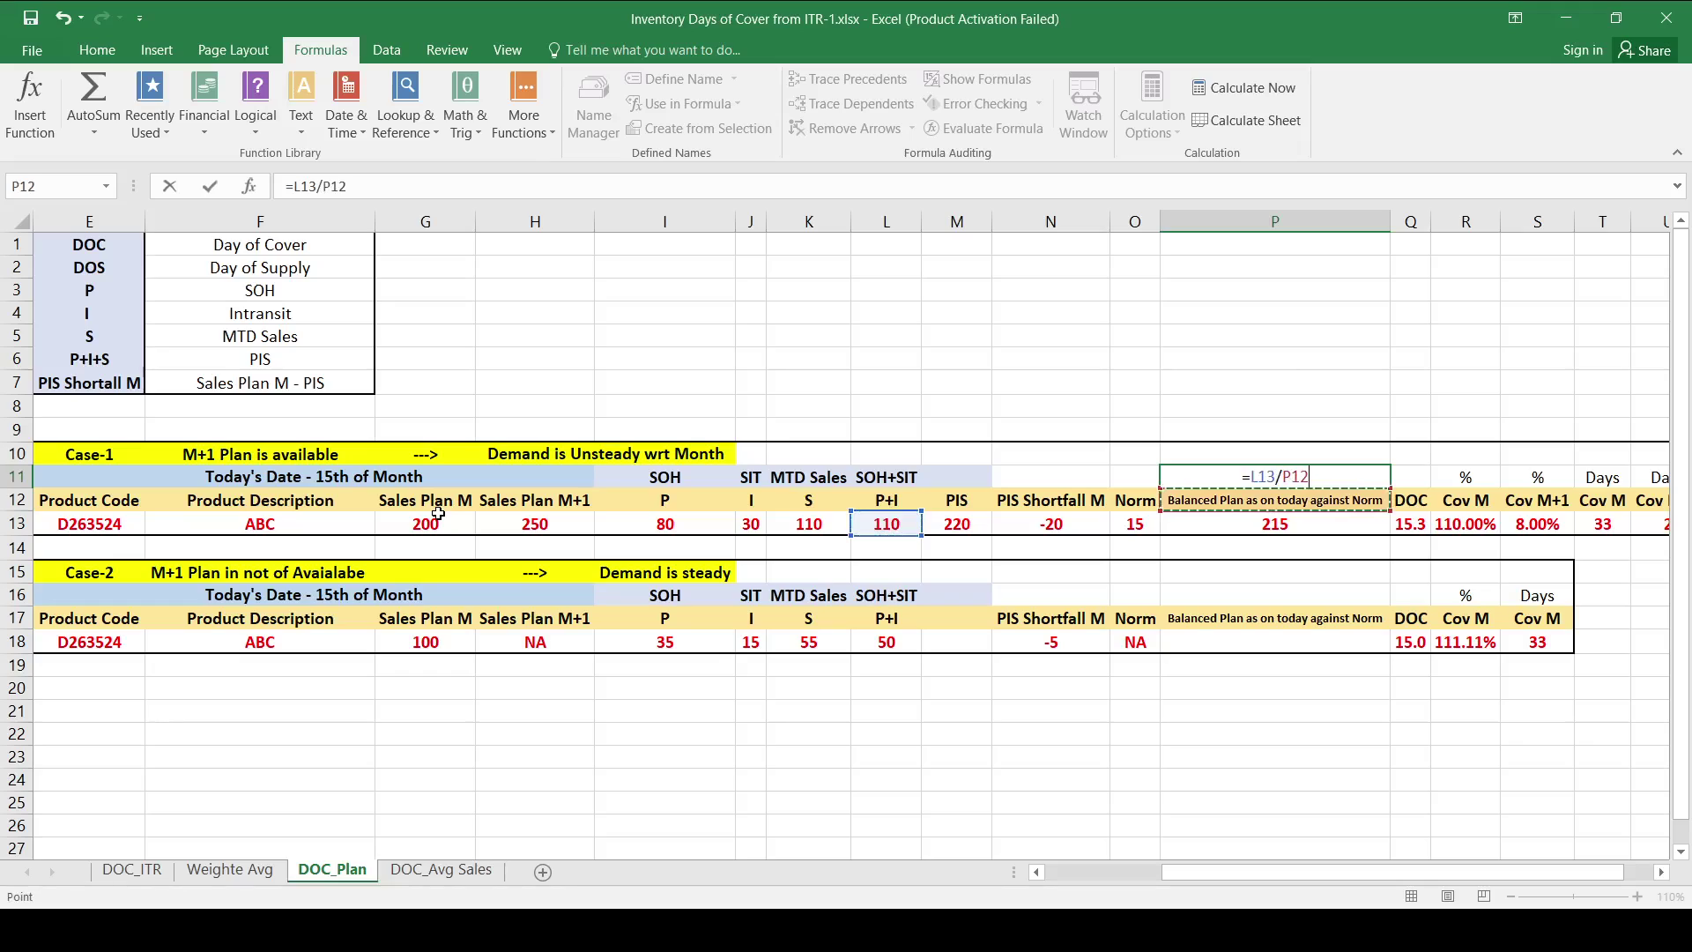
key(Down)
key(Return)
key(Up)
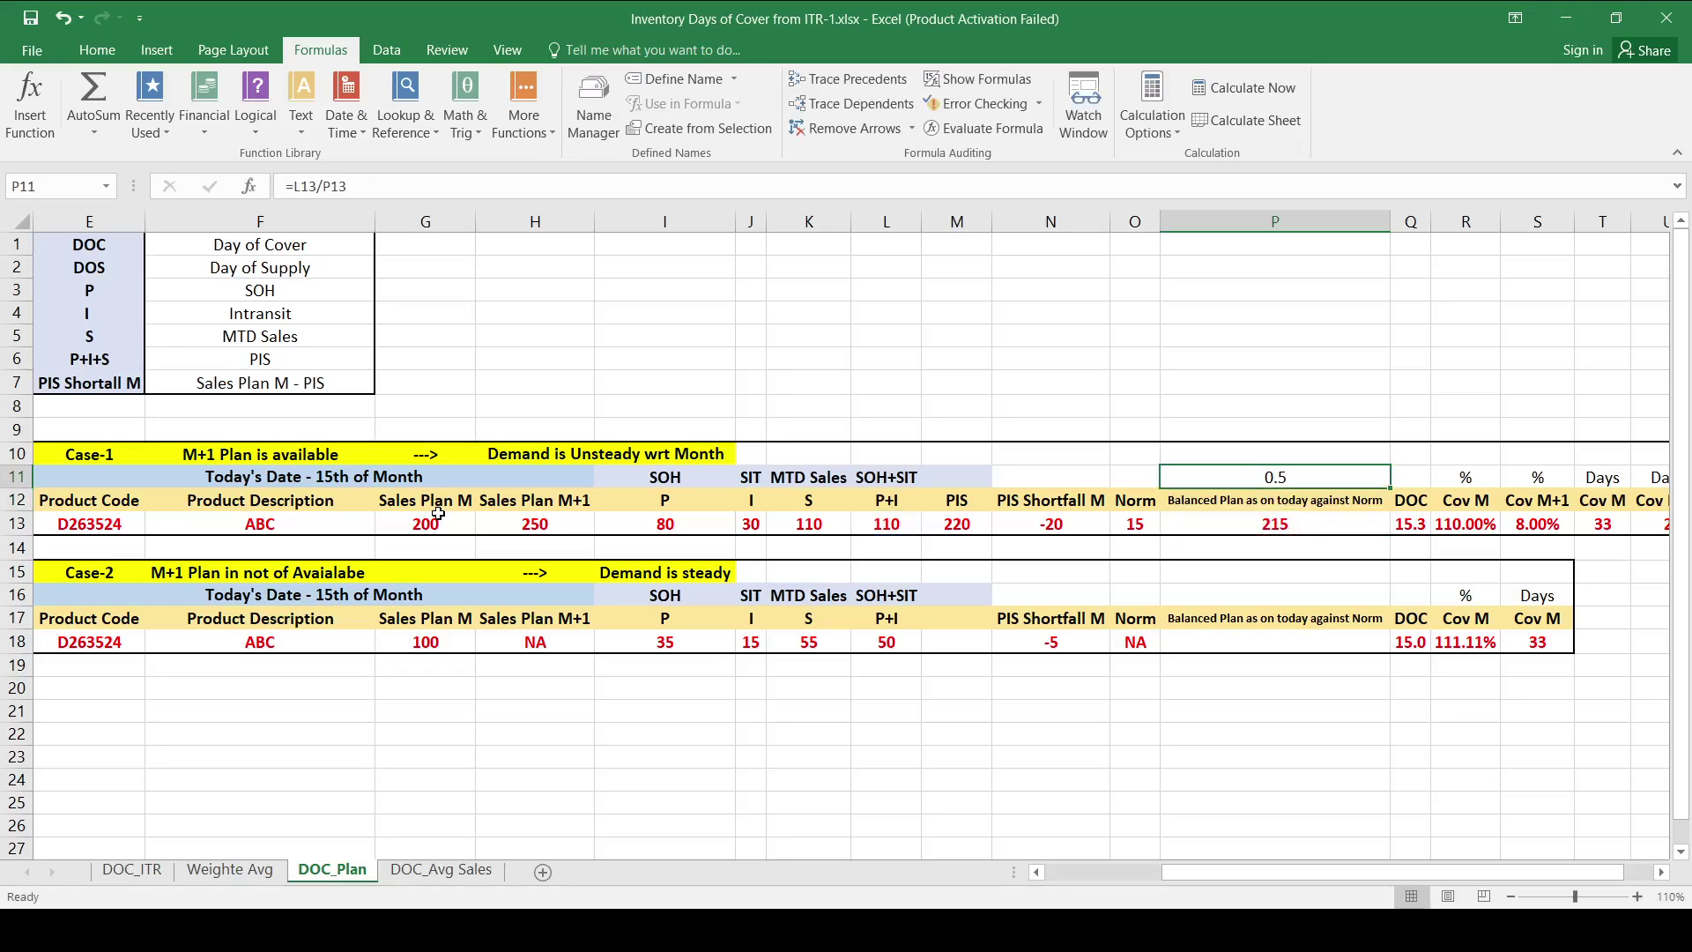
Step: Extend the formula in P11 to =L13/P13*30 to express the cover in days
click(432, 185)
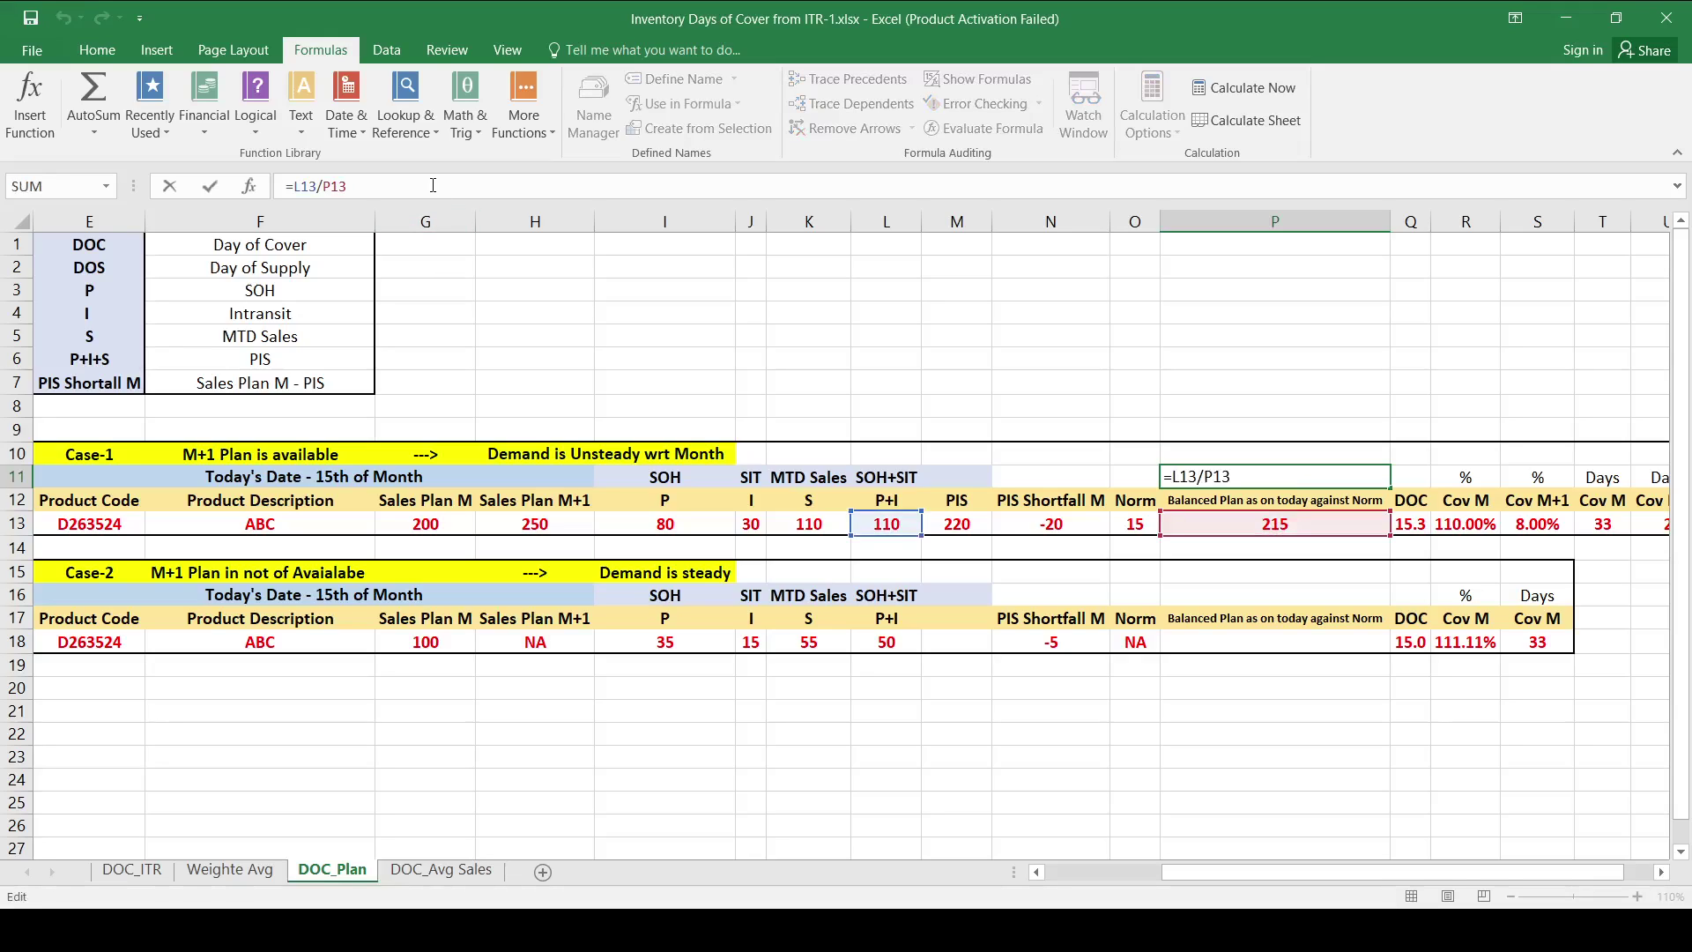
text(*30)
key(Return)
key(Up)
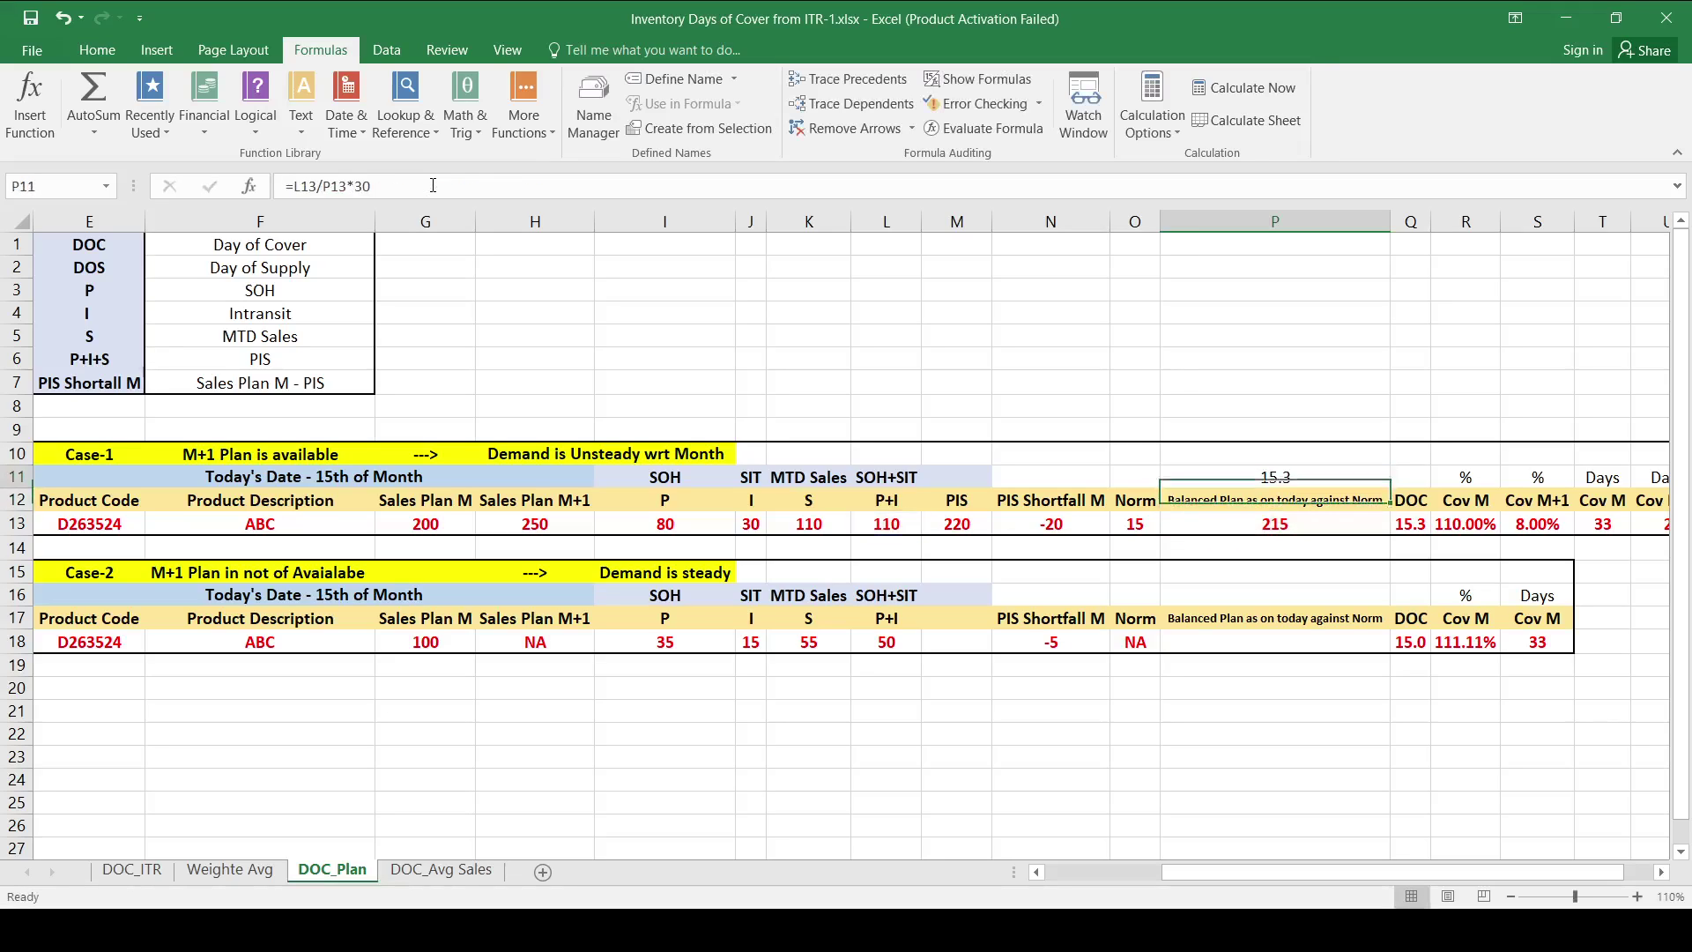
Step: Compare the DOC value in Q13 with the check formula in P11 and the Balanced Plan in P13
key(Down)
key(Down)
key(Right)
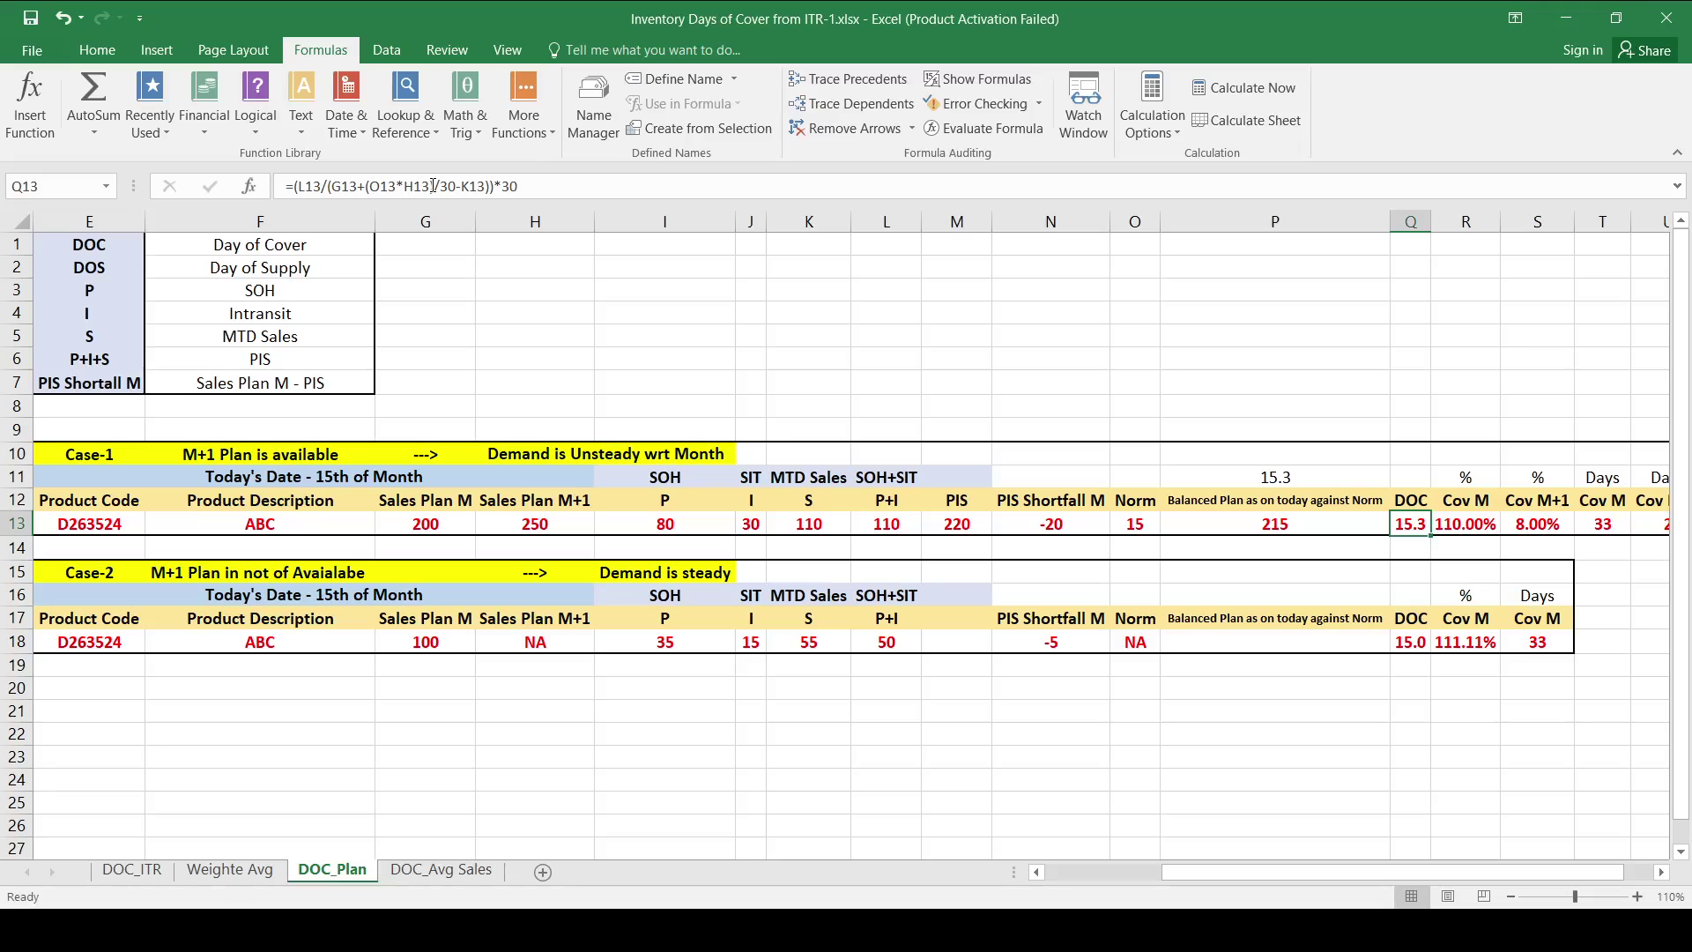
key(Left)
key(Up)
key(Down)
key(Up)
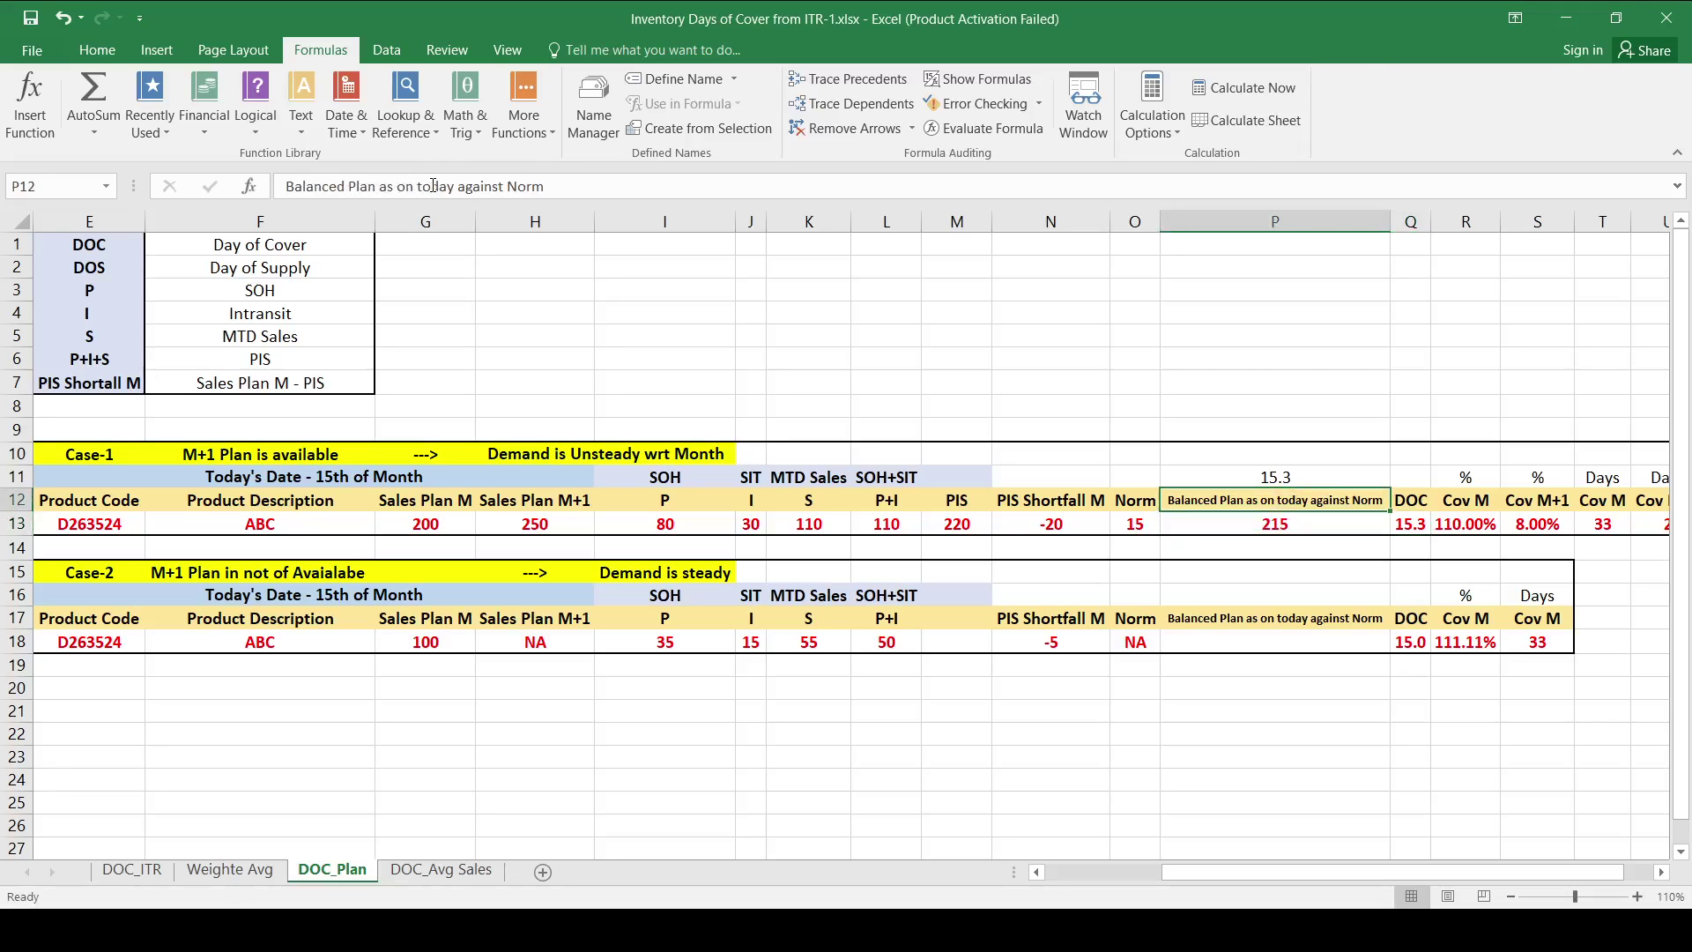
key(Up)
key(Down)
key(Down)
key(Up)
key(Up)
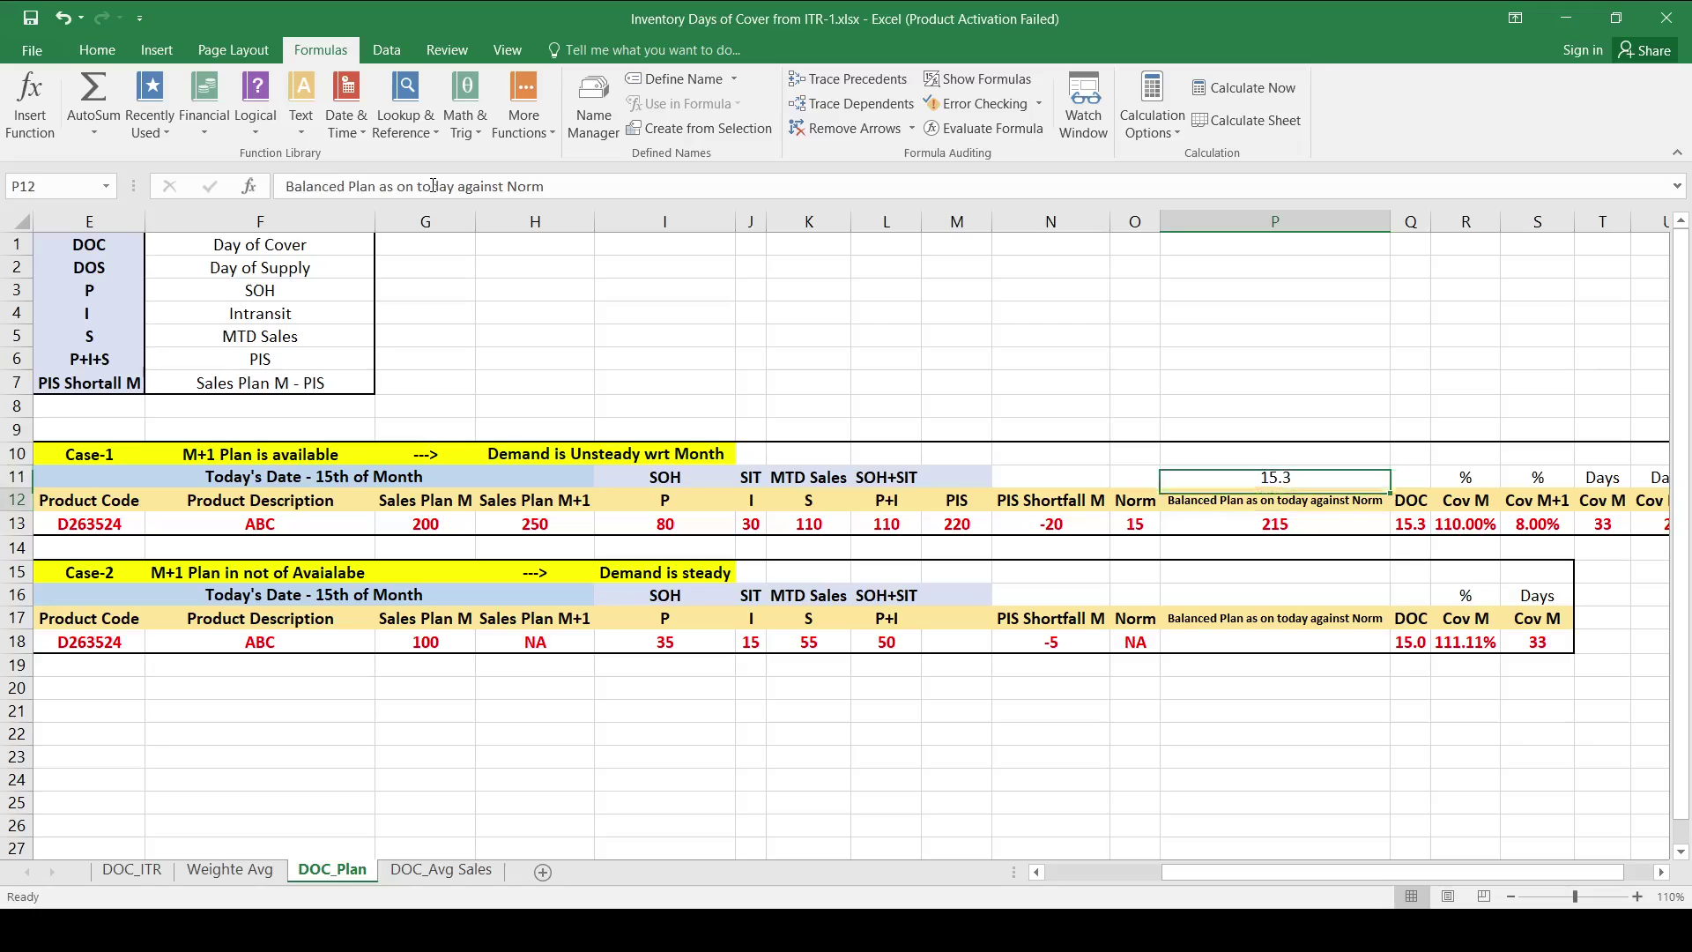
Step: Set the Case-1 Norm in O13 to 20
key(Down)
key(Down)
key(Left)
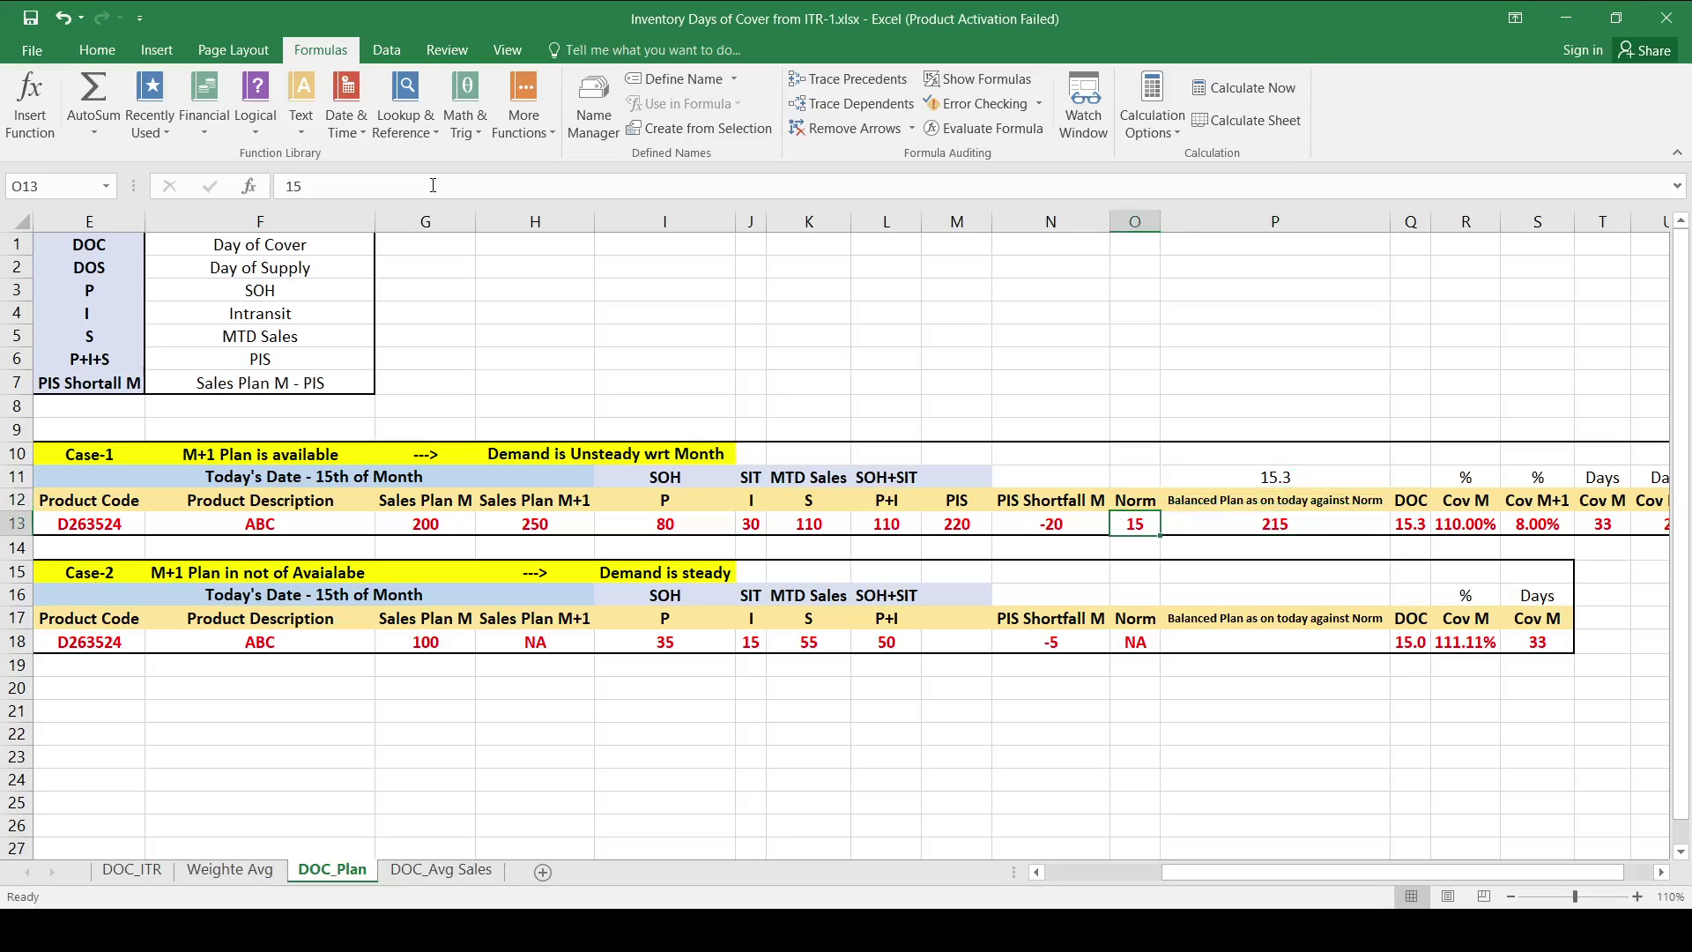
text(2)
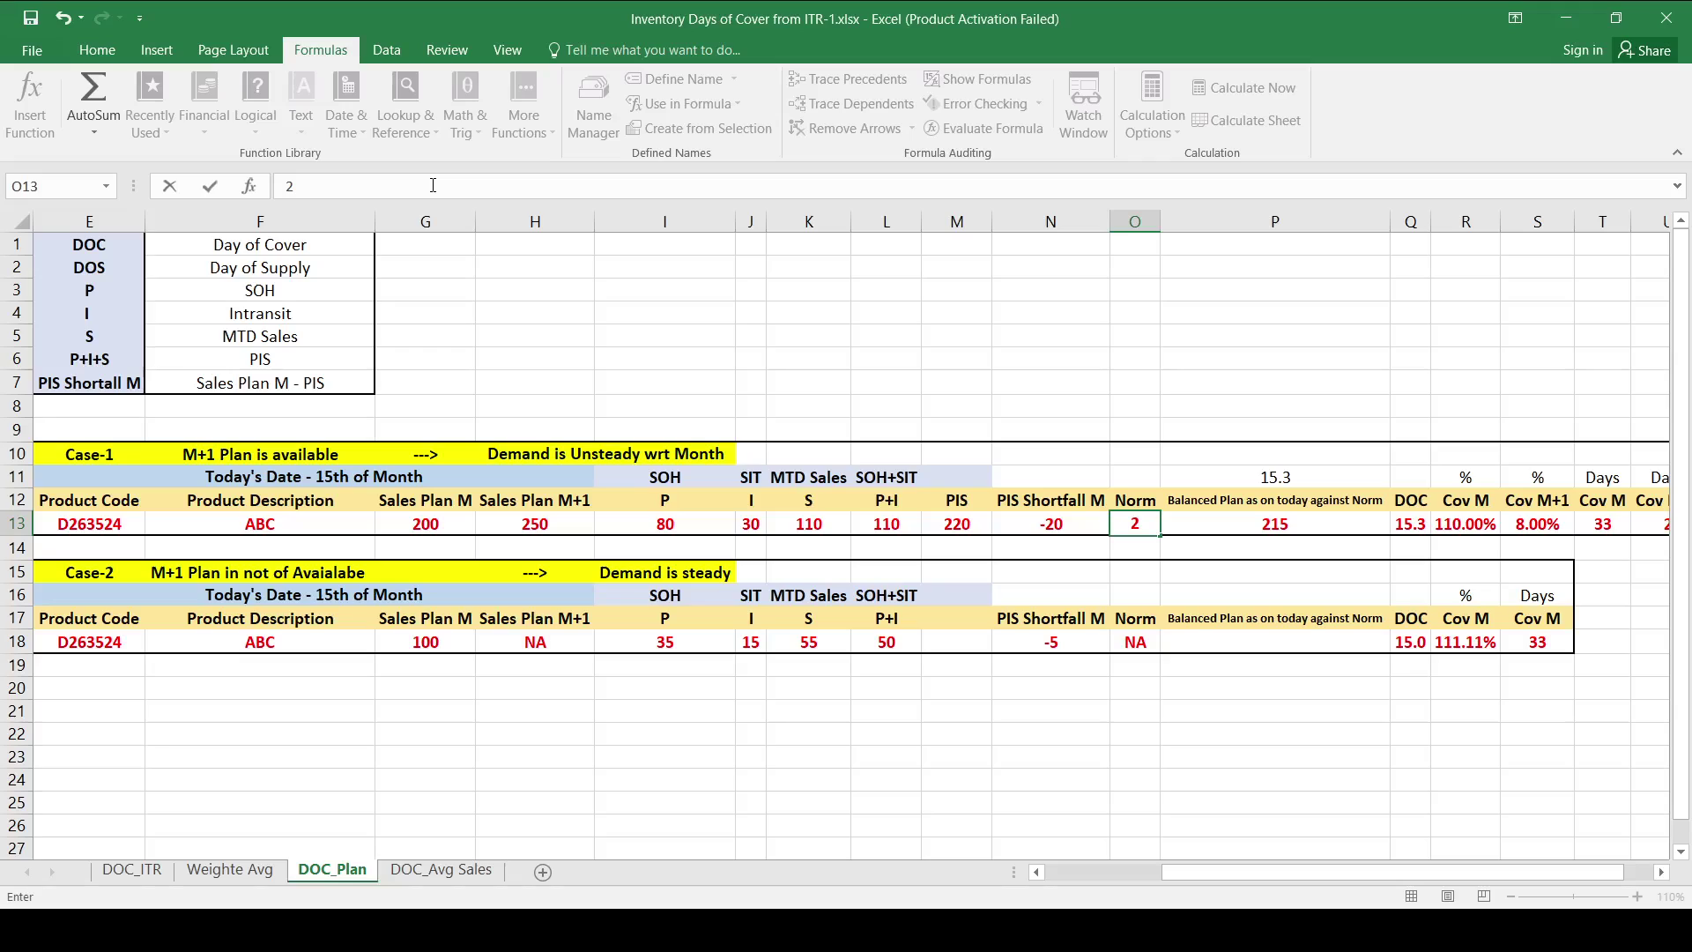
text(0)
key(Return)
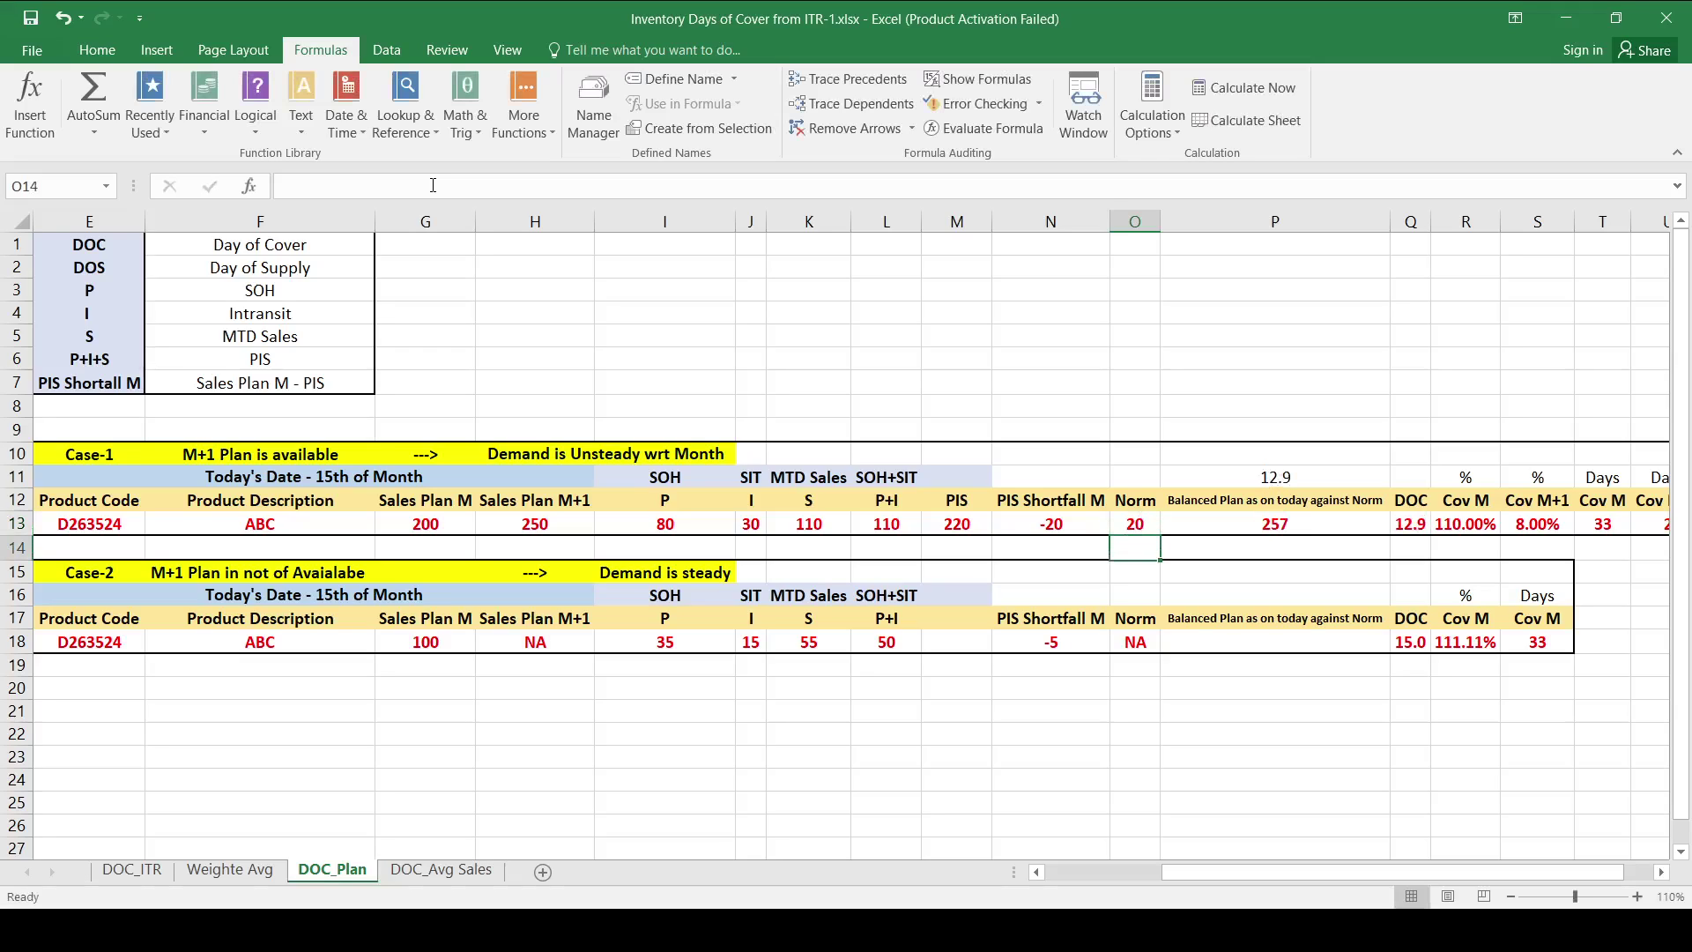
key(Up)
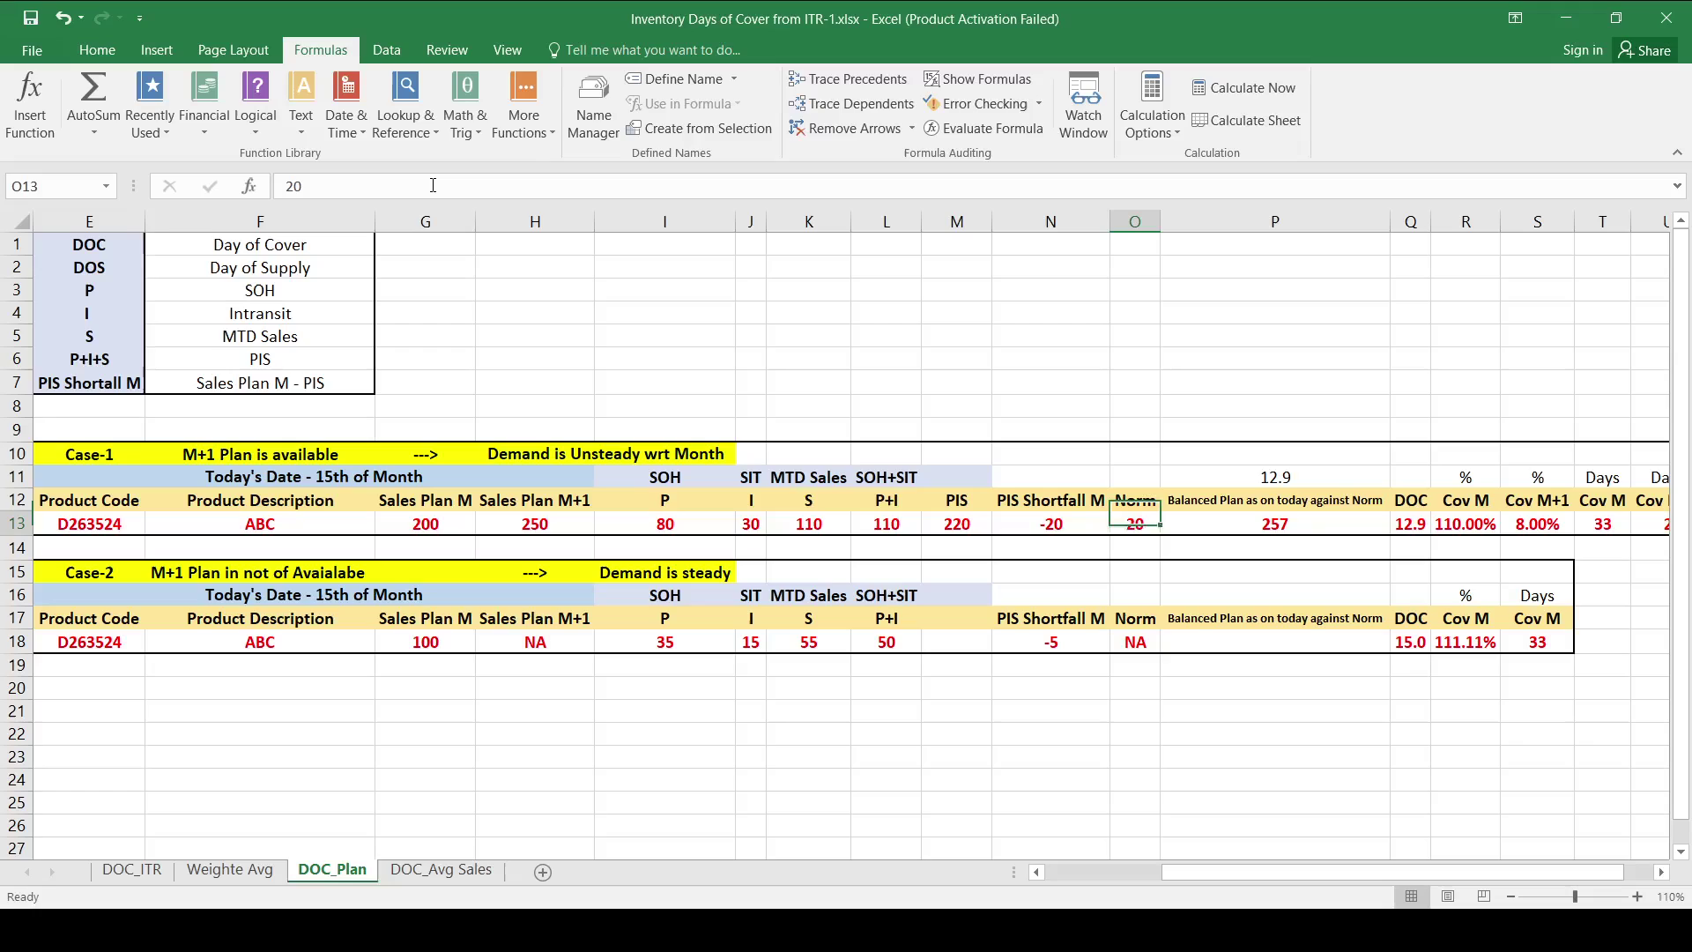
Step: Return along the Case-1 row and examine the Sales Plan M and Sales Plan M+1 values in G13:H13
key(Left)
key(Left)
key(Left)
key(Left)
key(Left)
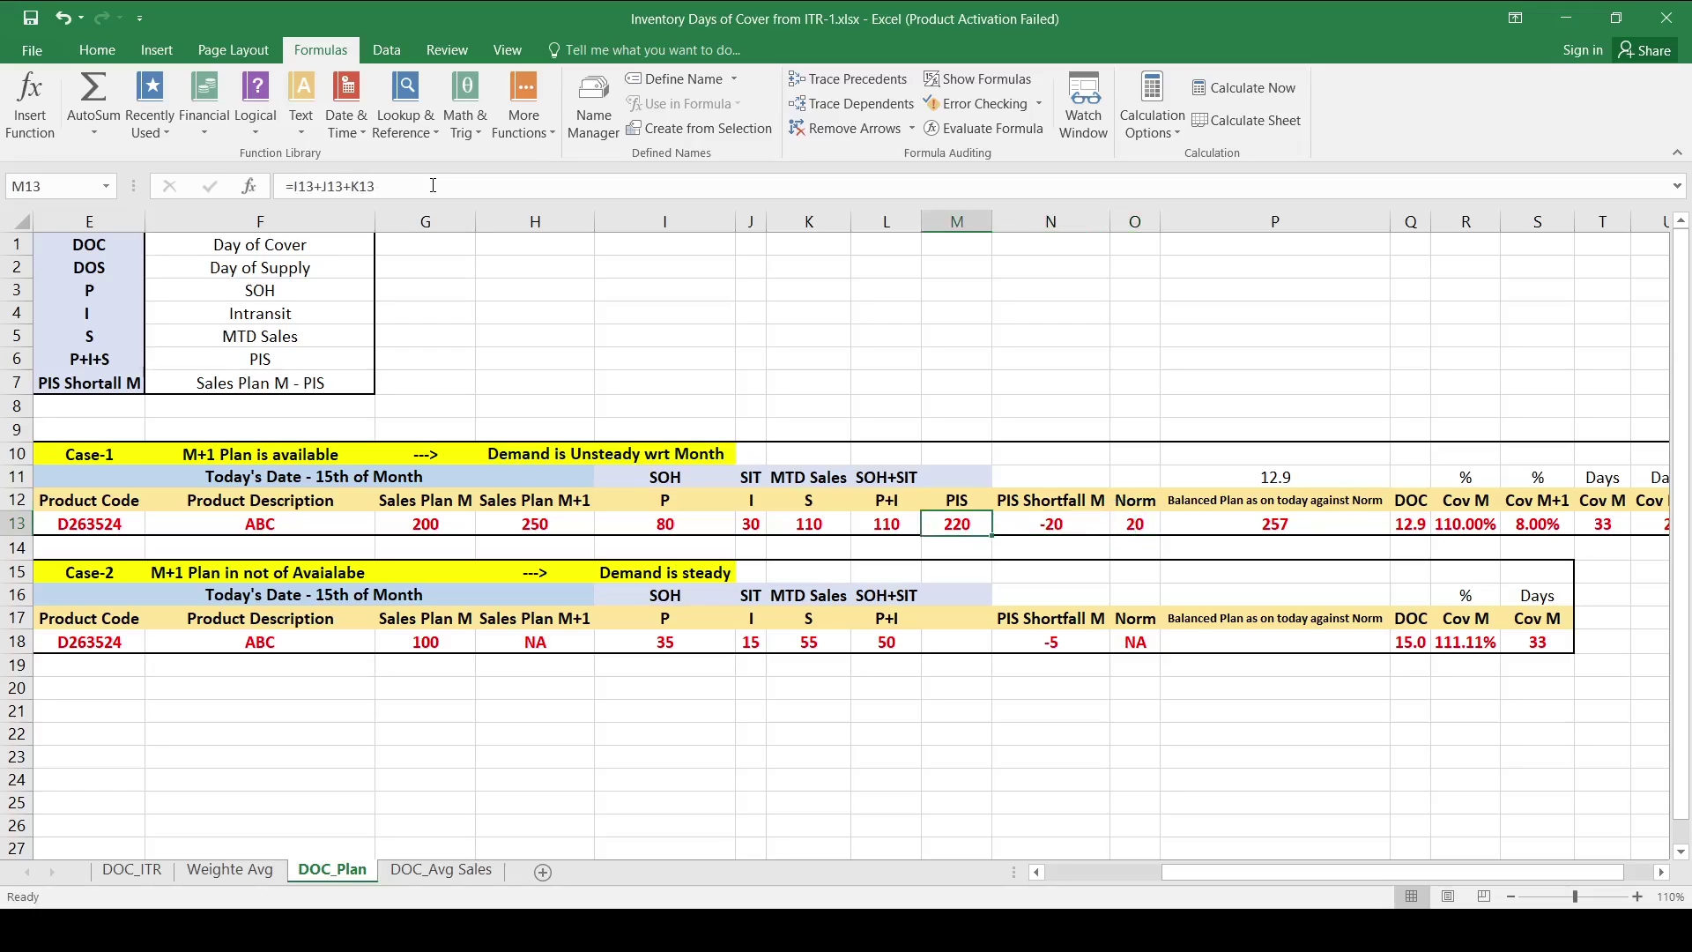
key(Left)
key(Left)
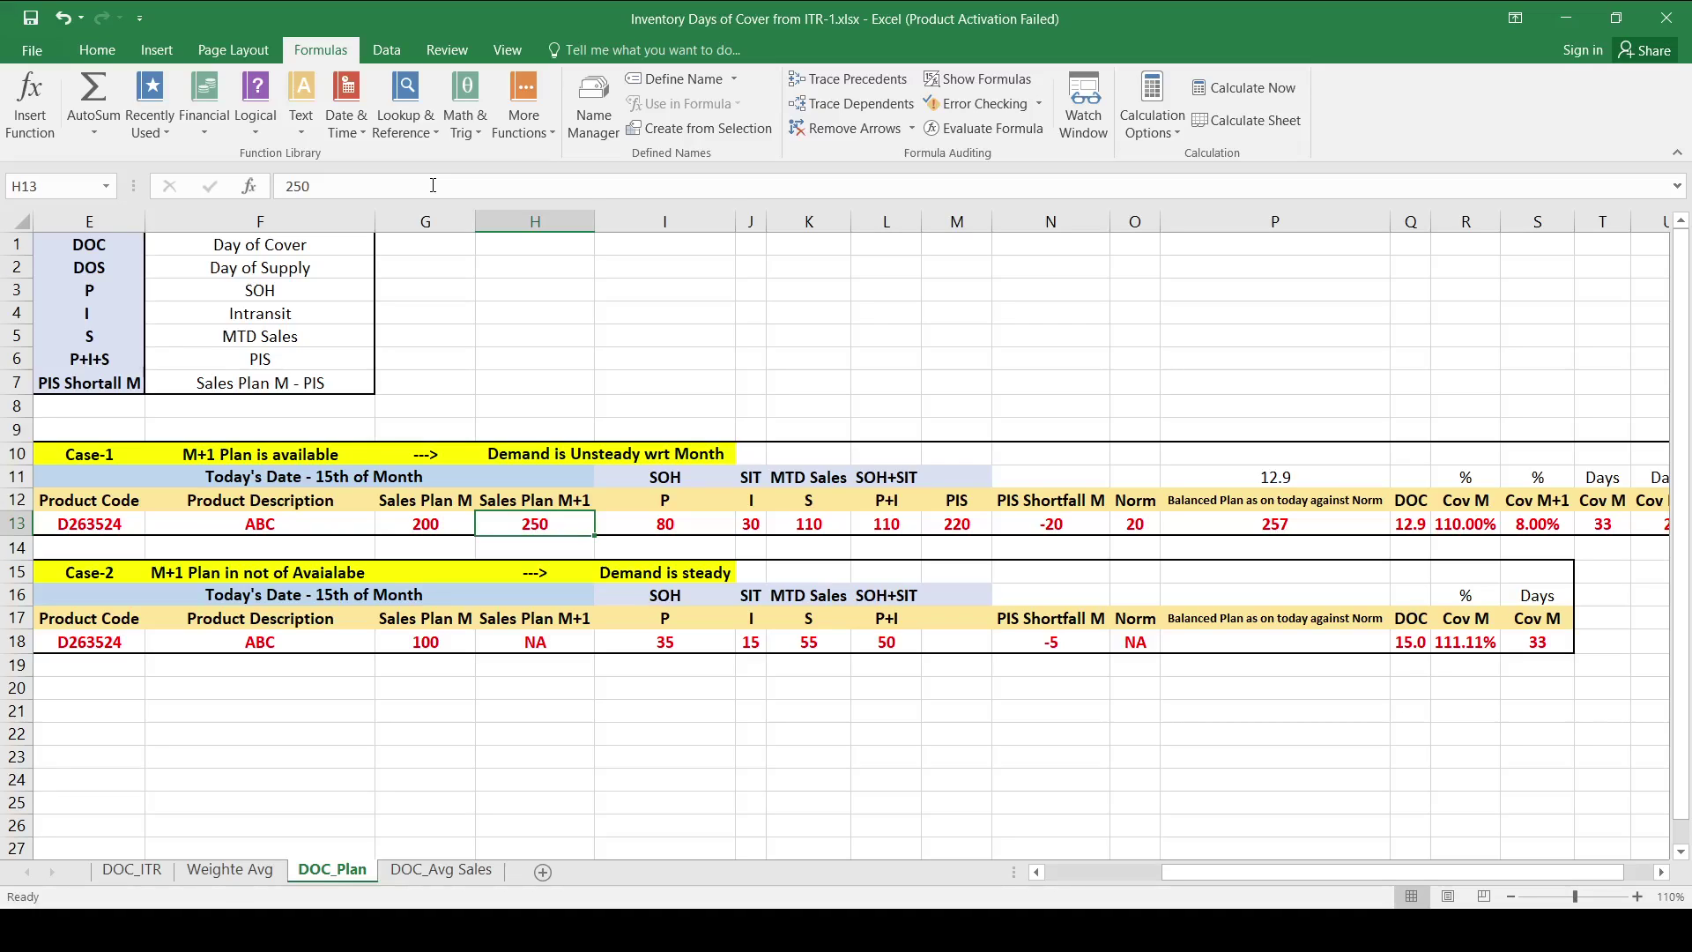
key(Right)
key(Left)
key(Left)
key(Right)
key(Left)
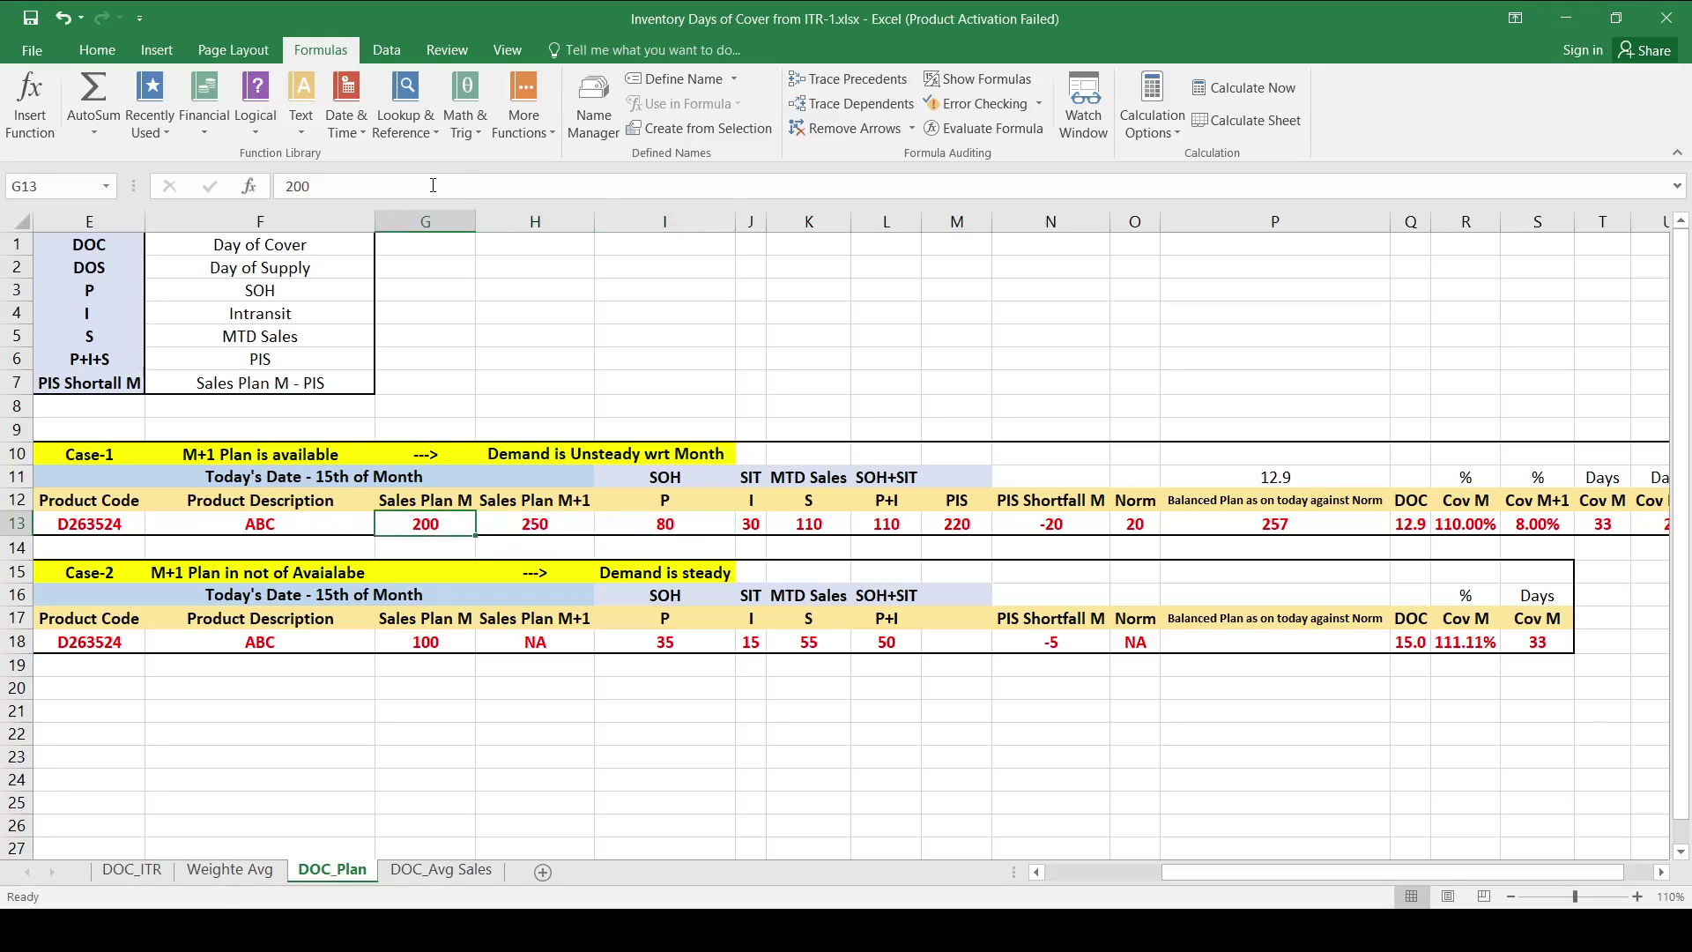
Step: Step across the Case-1 row, comparing MTD Sales, P+I and PIS in K13:M13, up to the Norm in O13
key(Right)
key(Right)
key(Right)
key(Right)
key(Right)
key(Right)
key(Right)
key(Right)
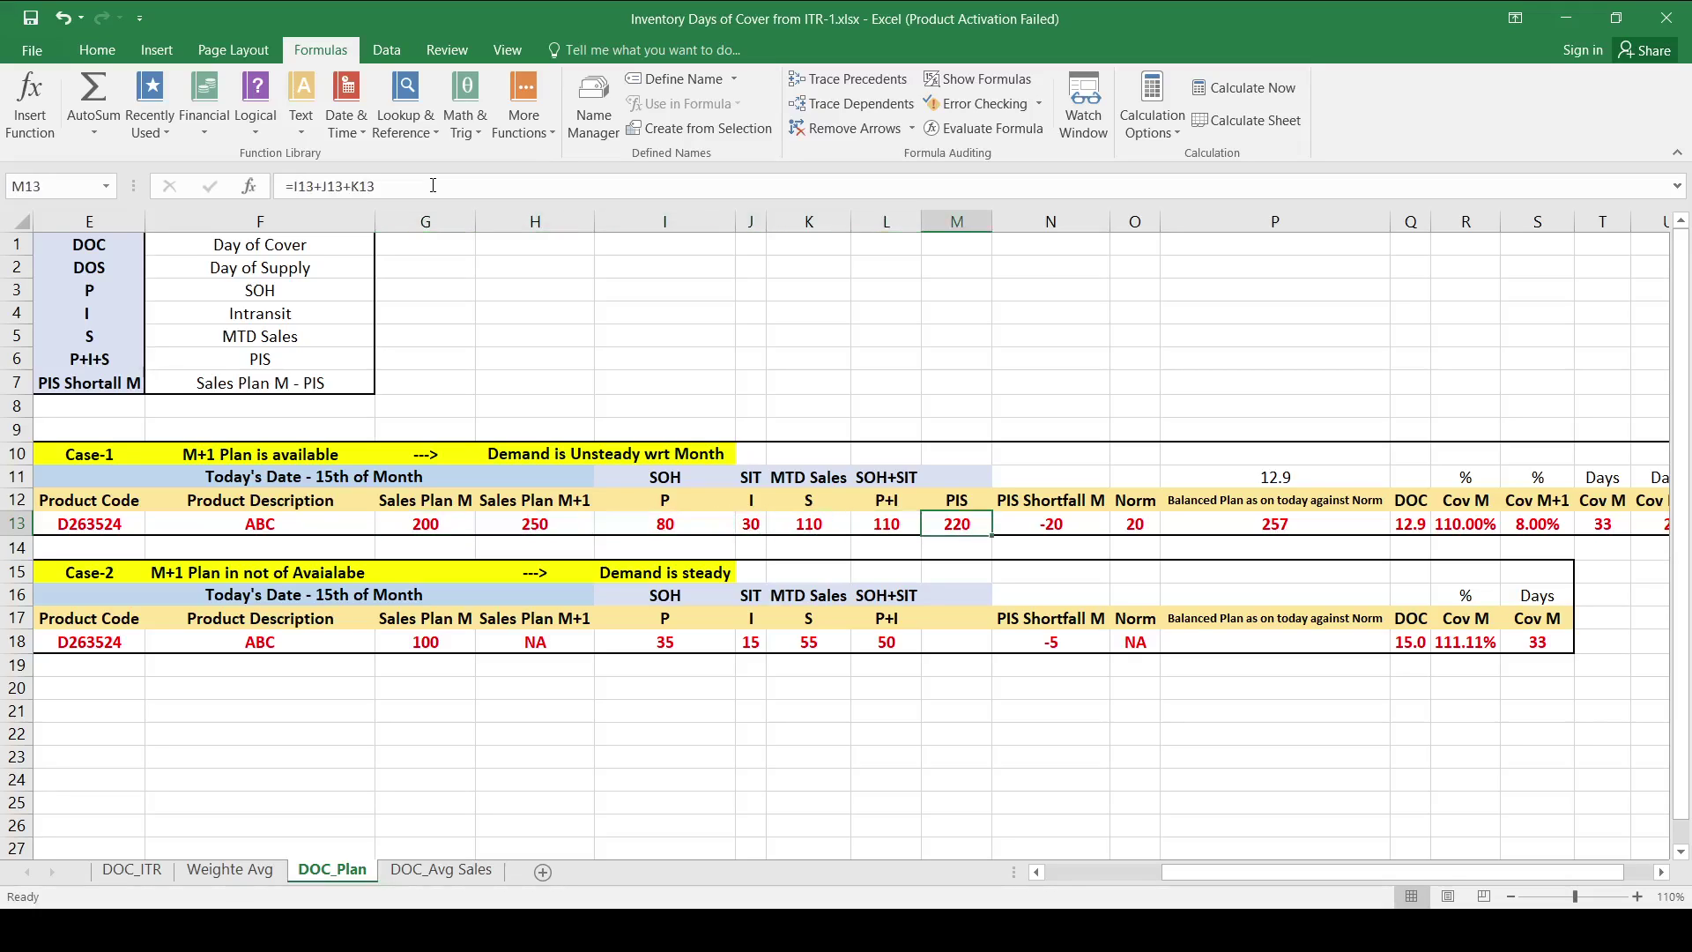
key(Left)
key(Left)
key(Left)
key(Left)
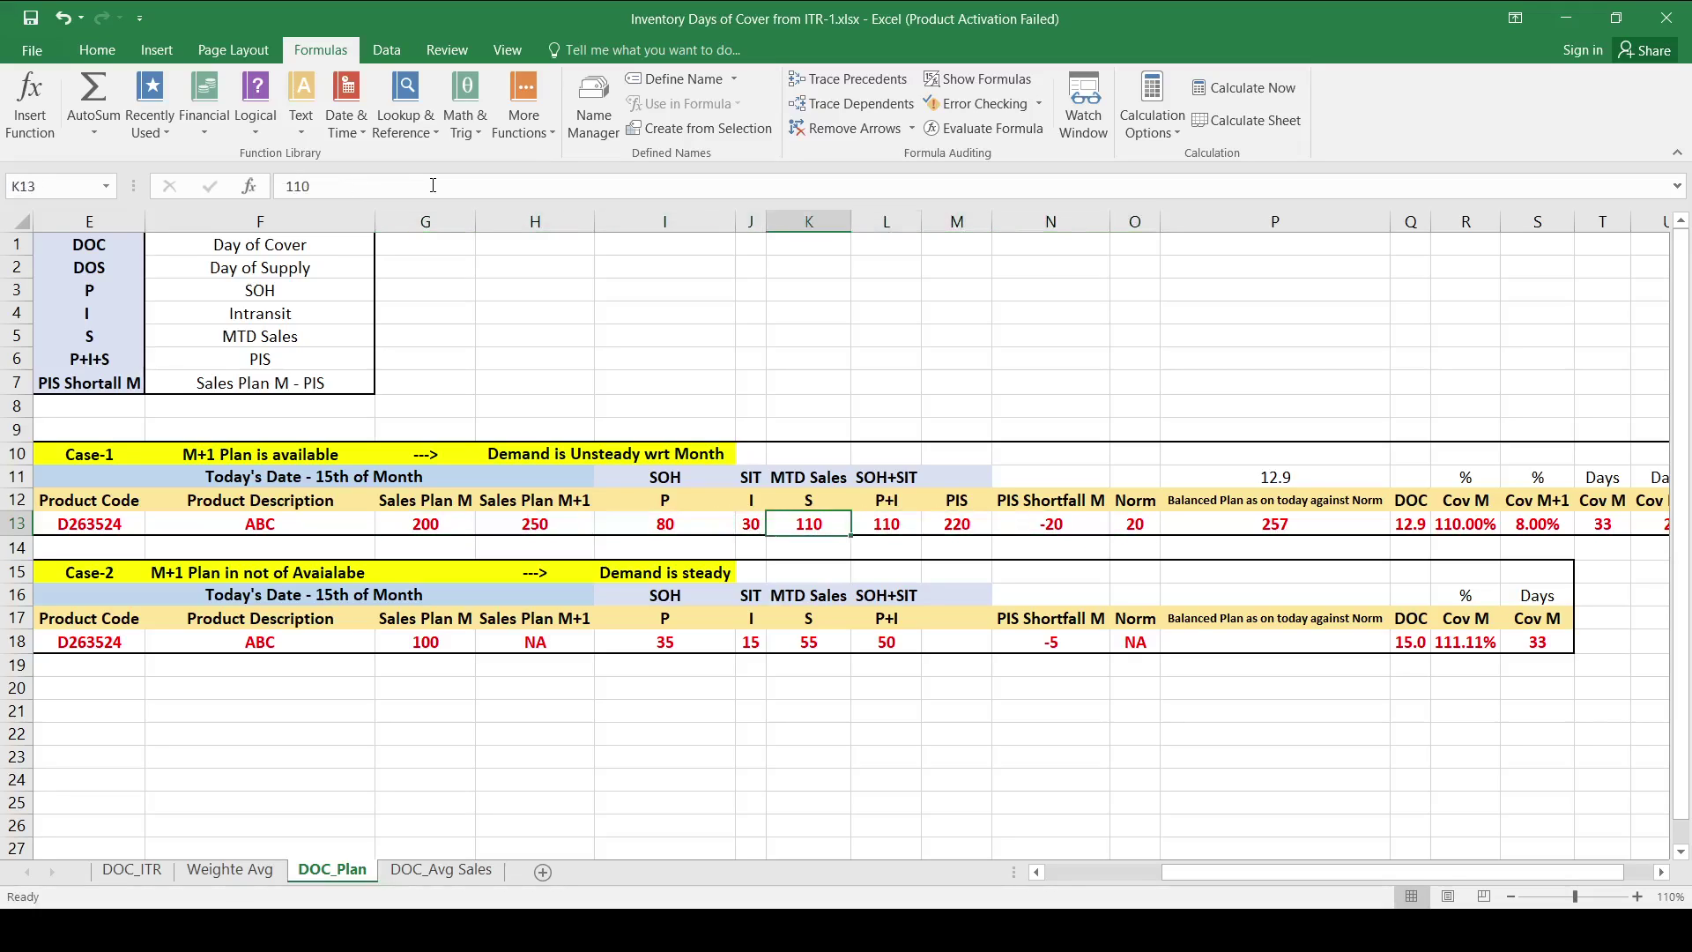
key(Right)
key(Right)
key(Left)
key(Left)
key(Right)
key(Right)
key(Right)
key(Right)
key(Right)
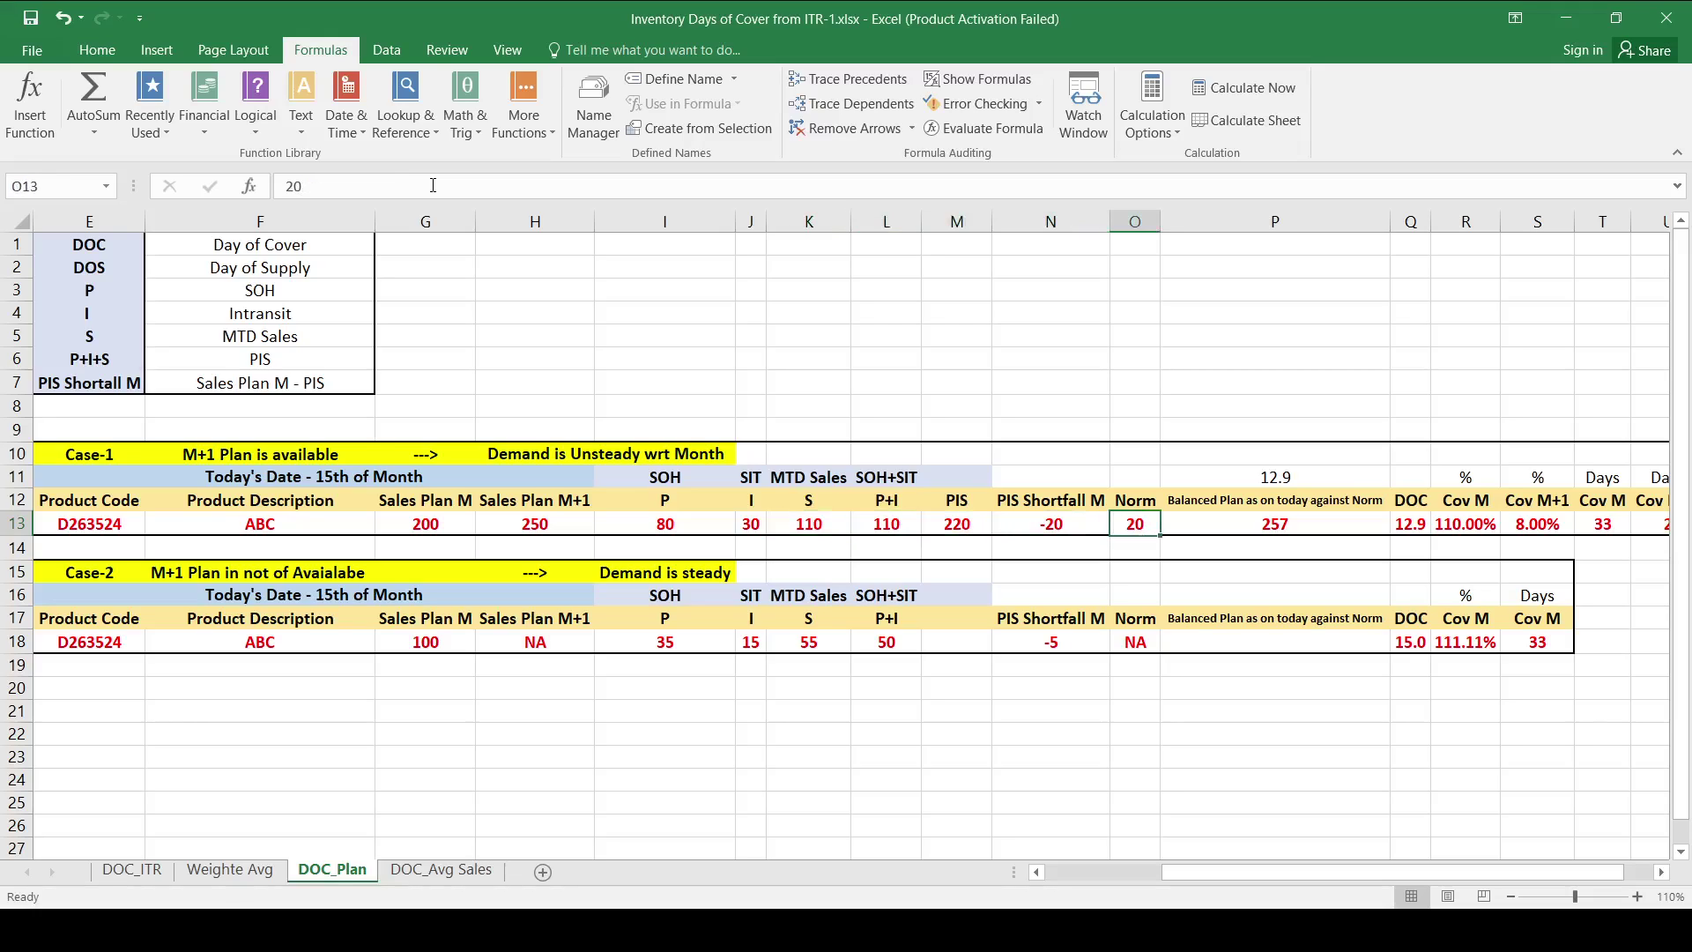
Step: Compare the Case-1 Balanced Plan formula in P13 with the DOC formula in Q13
key(Right)
key(Left)
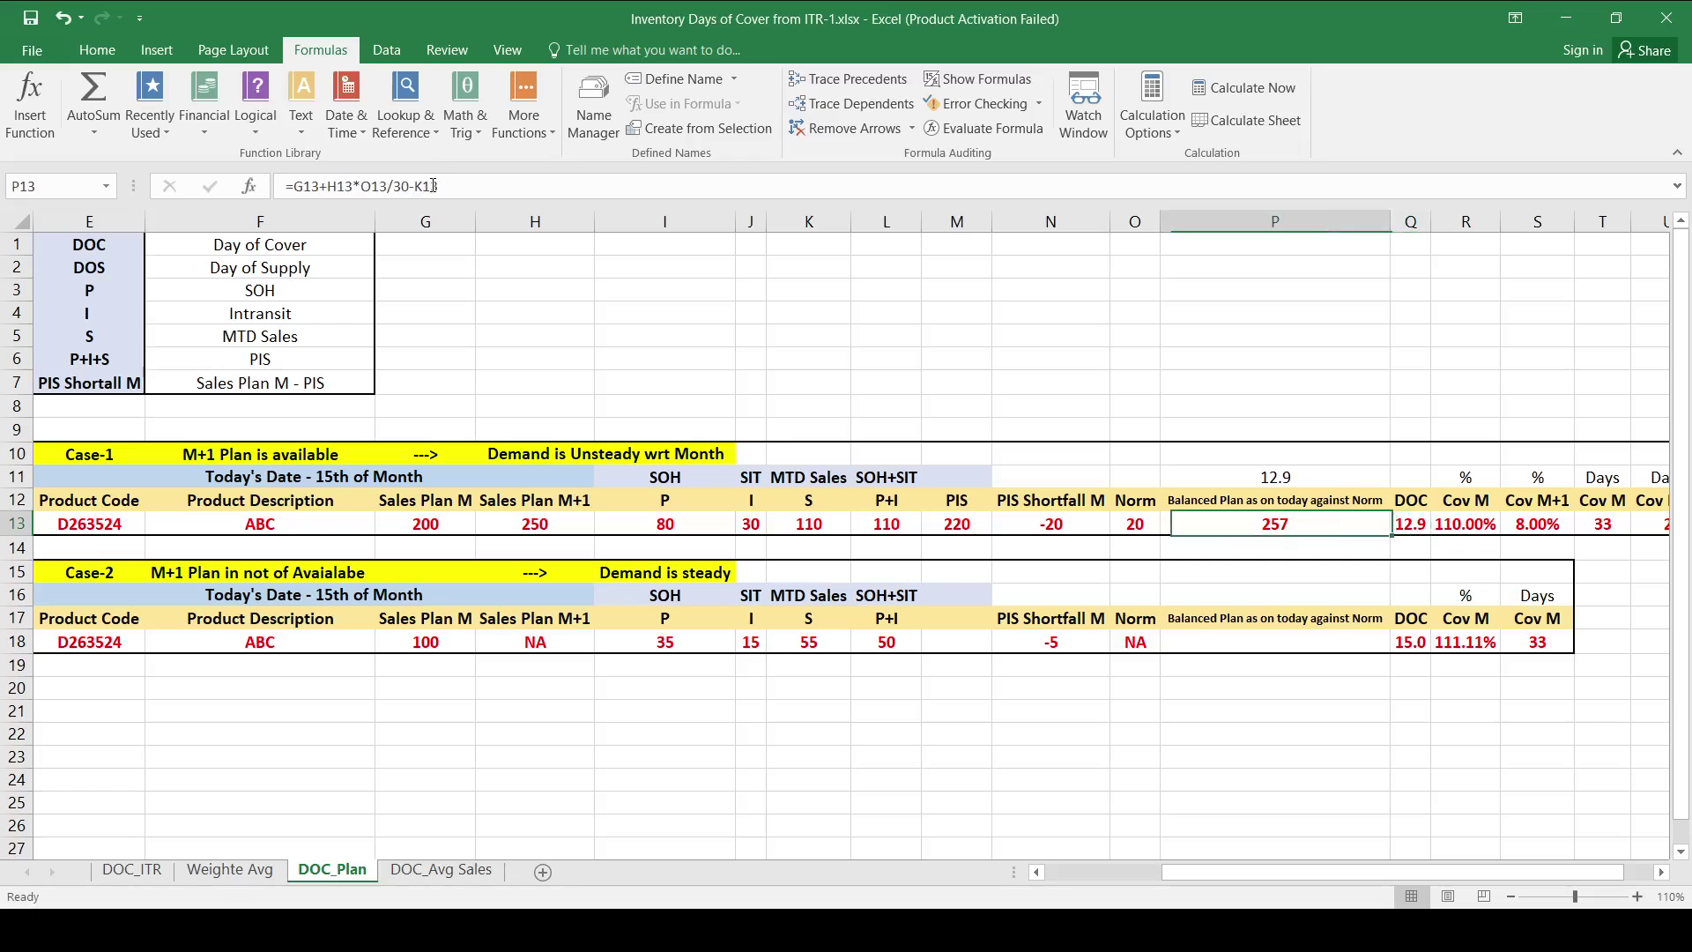
key(Right)
key(Left)
key(Right)
key(Left)
key(Right)
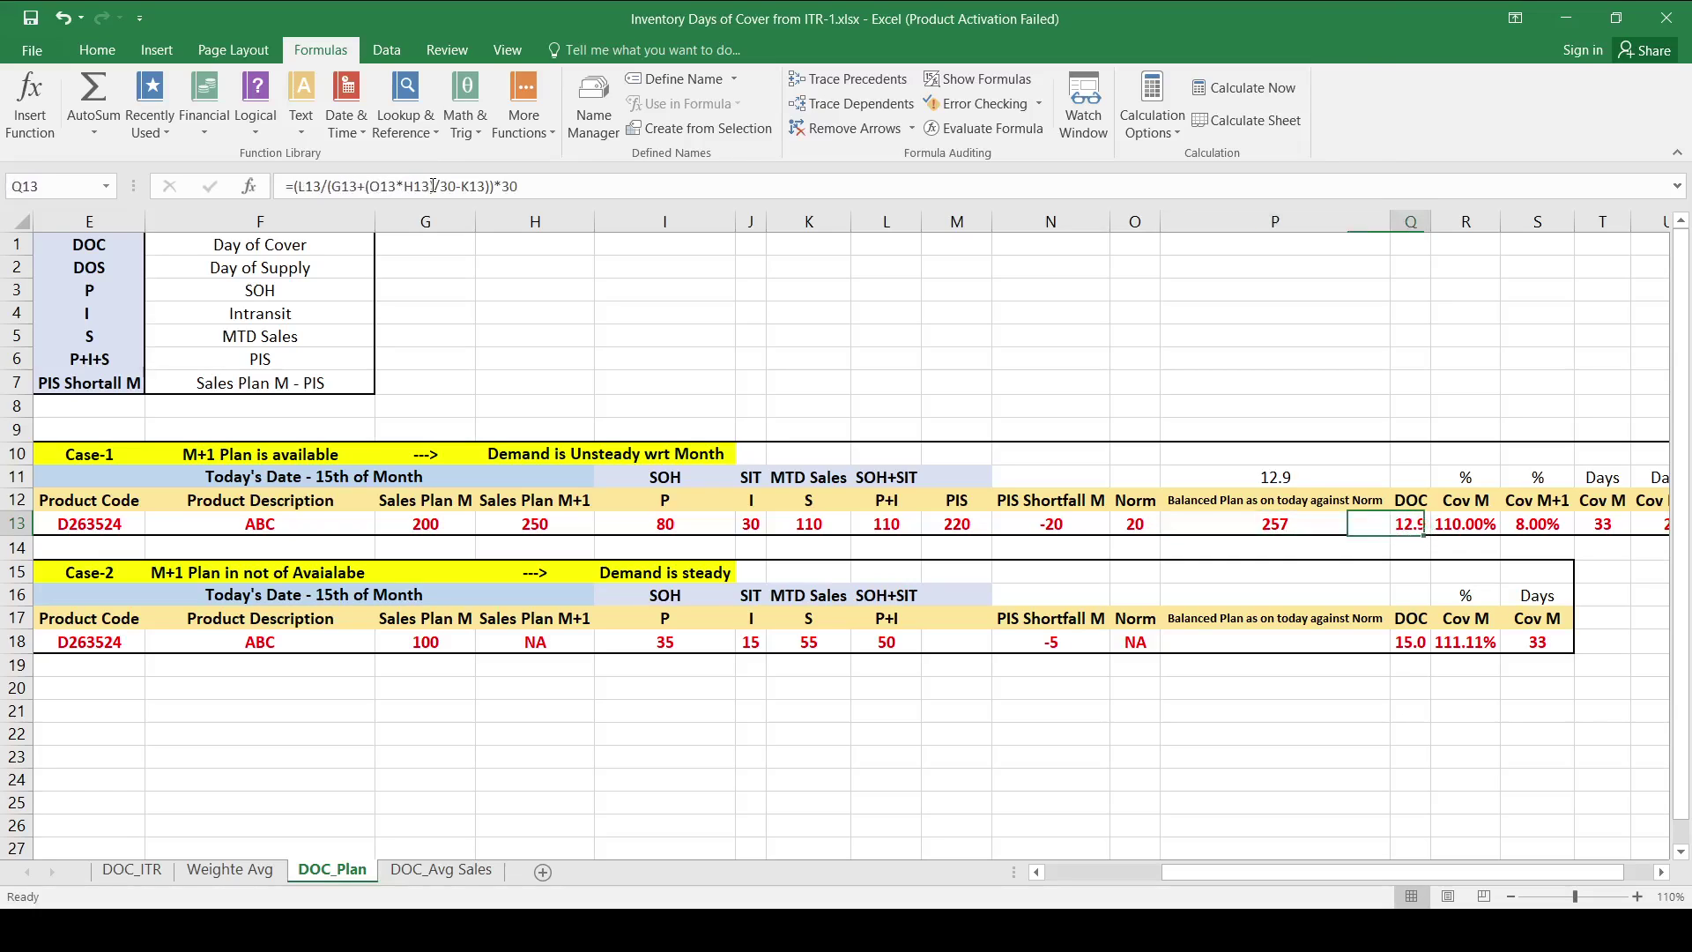
key(Left)
key(Left)
key(Right)
Step: Review the Case-1 figures from Norm back to P+I, and check the days-of-cover calculation in P11
key(Left)
key(Left)
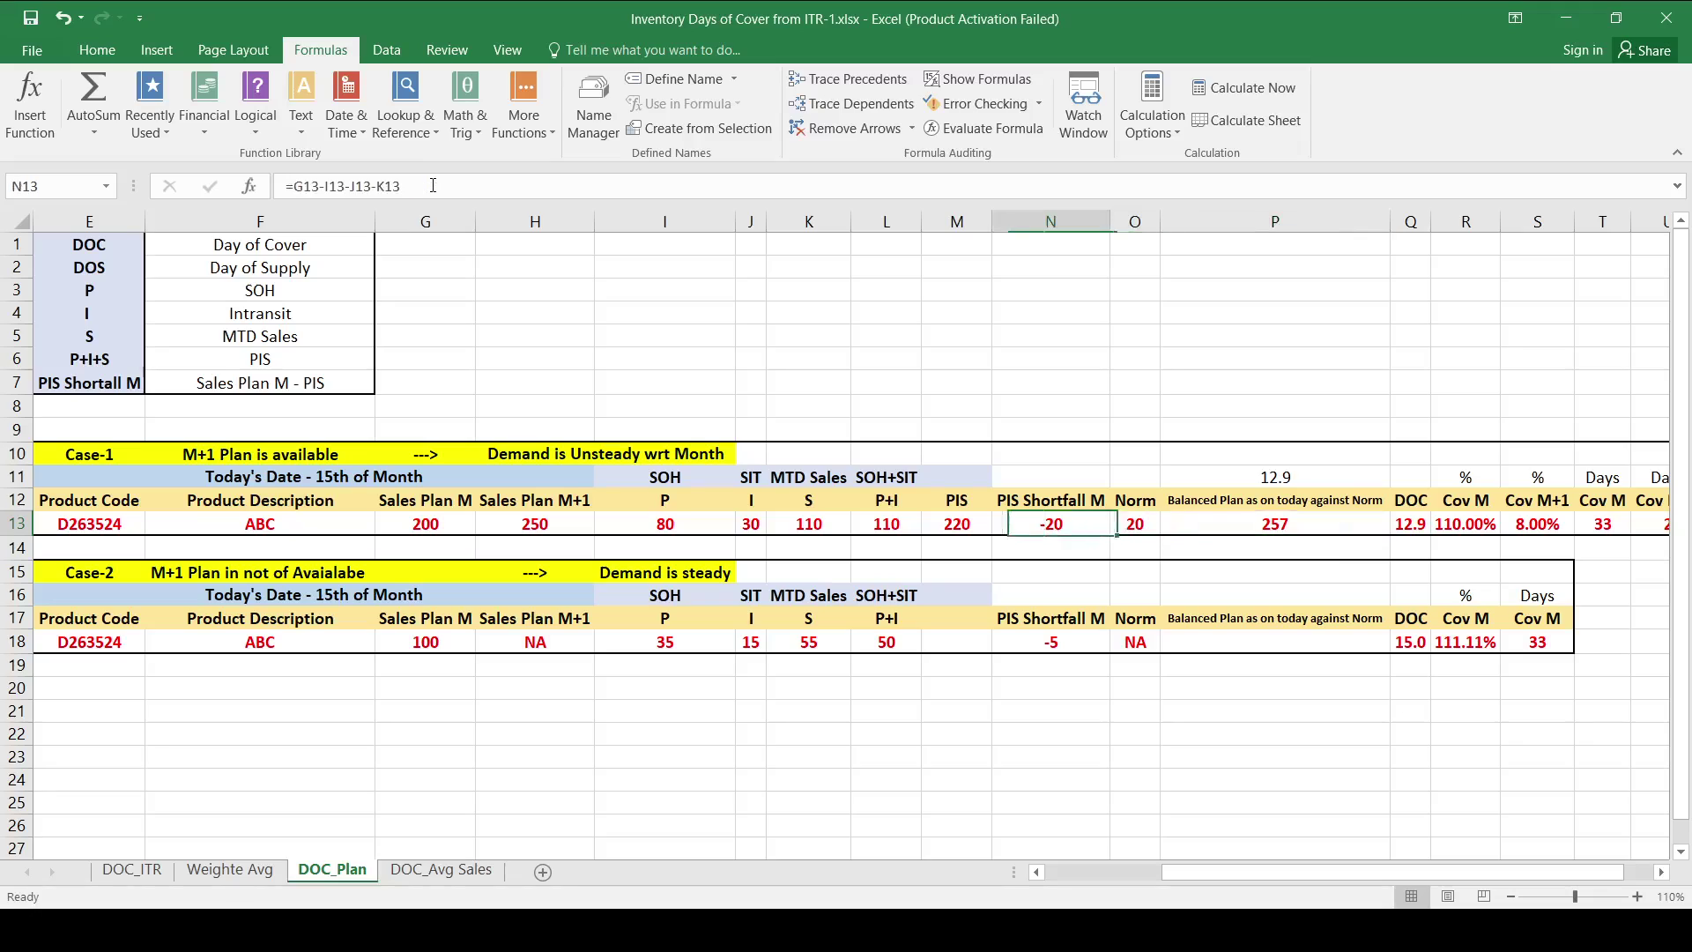
key(Left)
key(Left)
key(Right)
key(Right)
key(Right)
key(Right)
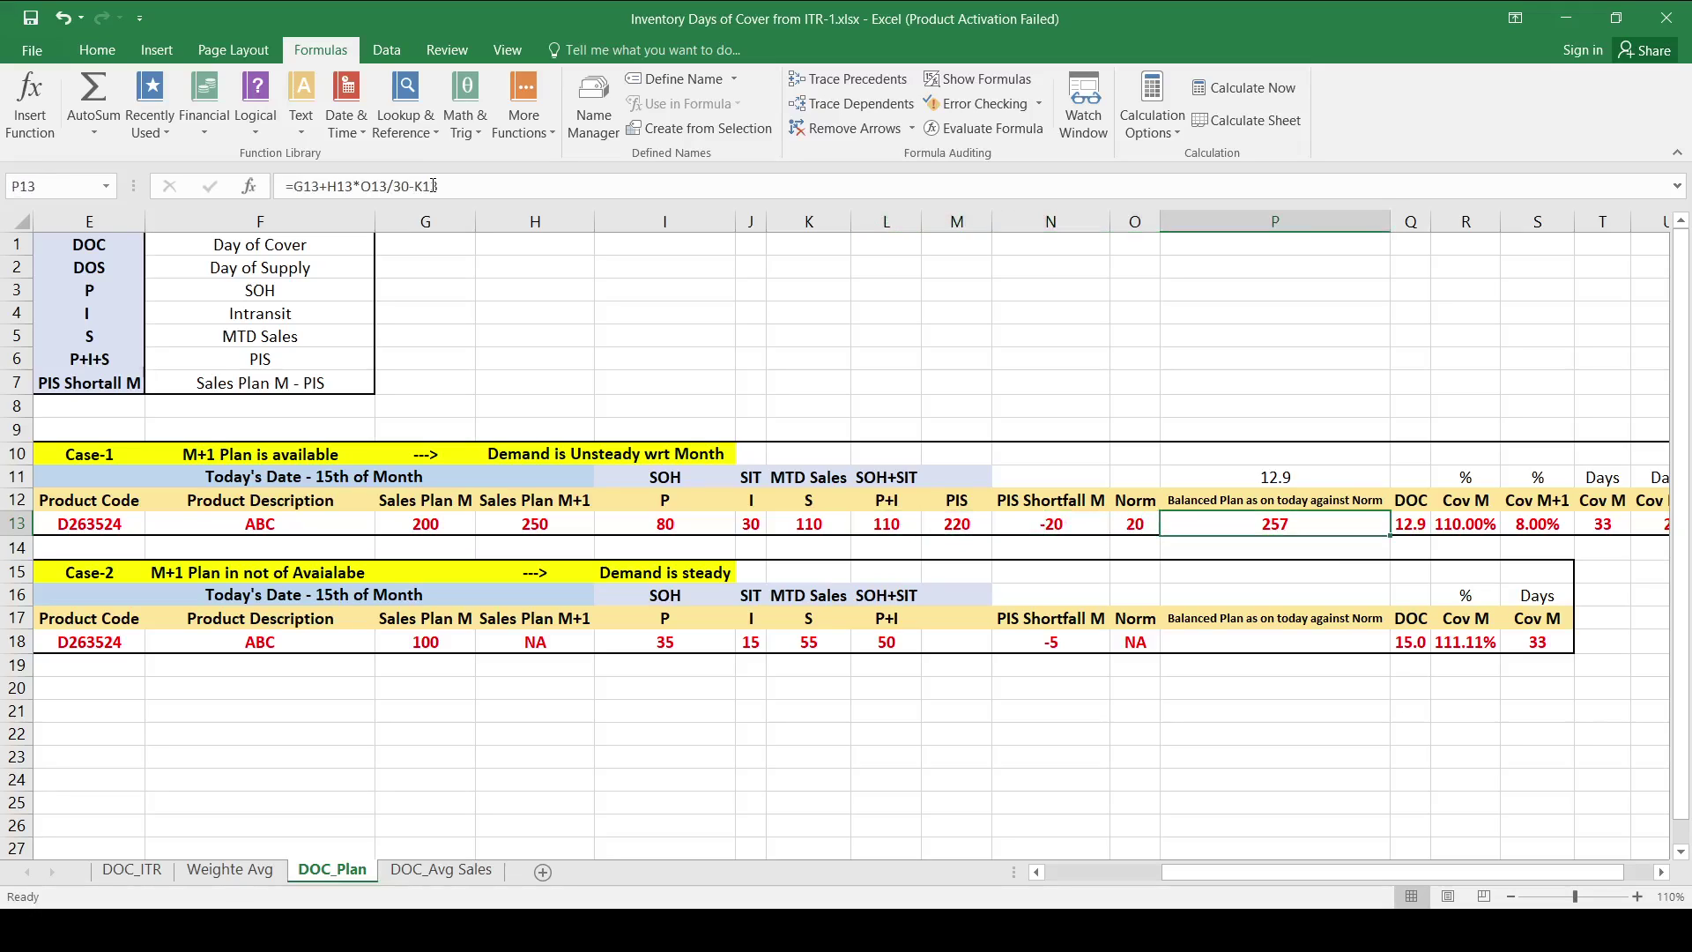
key(Up)
key(Up)
key(Down)
key(Up)
key(Down)
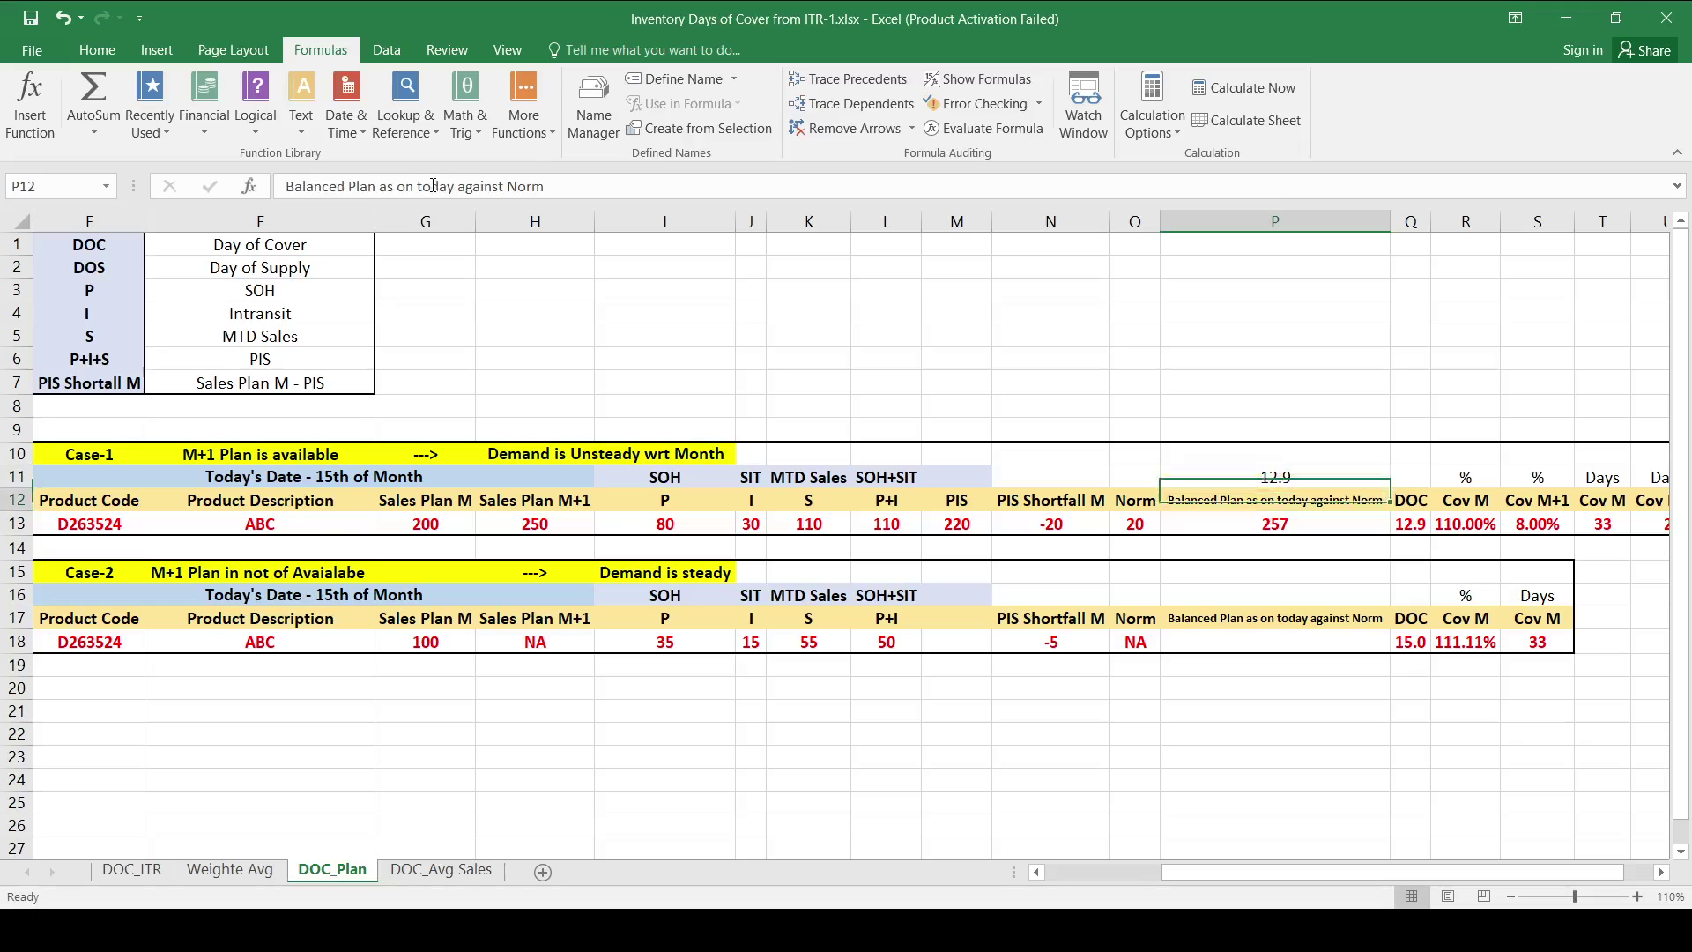
Step: Set the Case-1 Sales Plan M+1 in H13 to 300
key(Down)
key(Left)
key(Left)
key(Left)
key(Left)
key(Left)
key(Left)
key(Left)
key(Left)
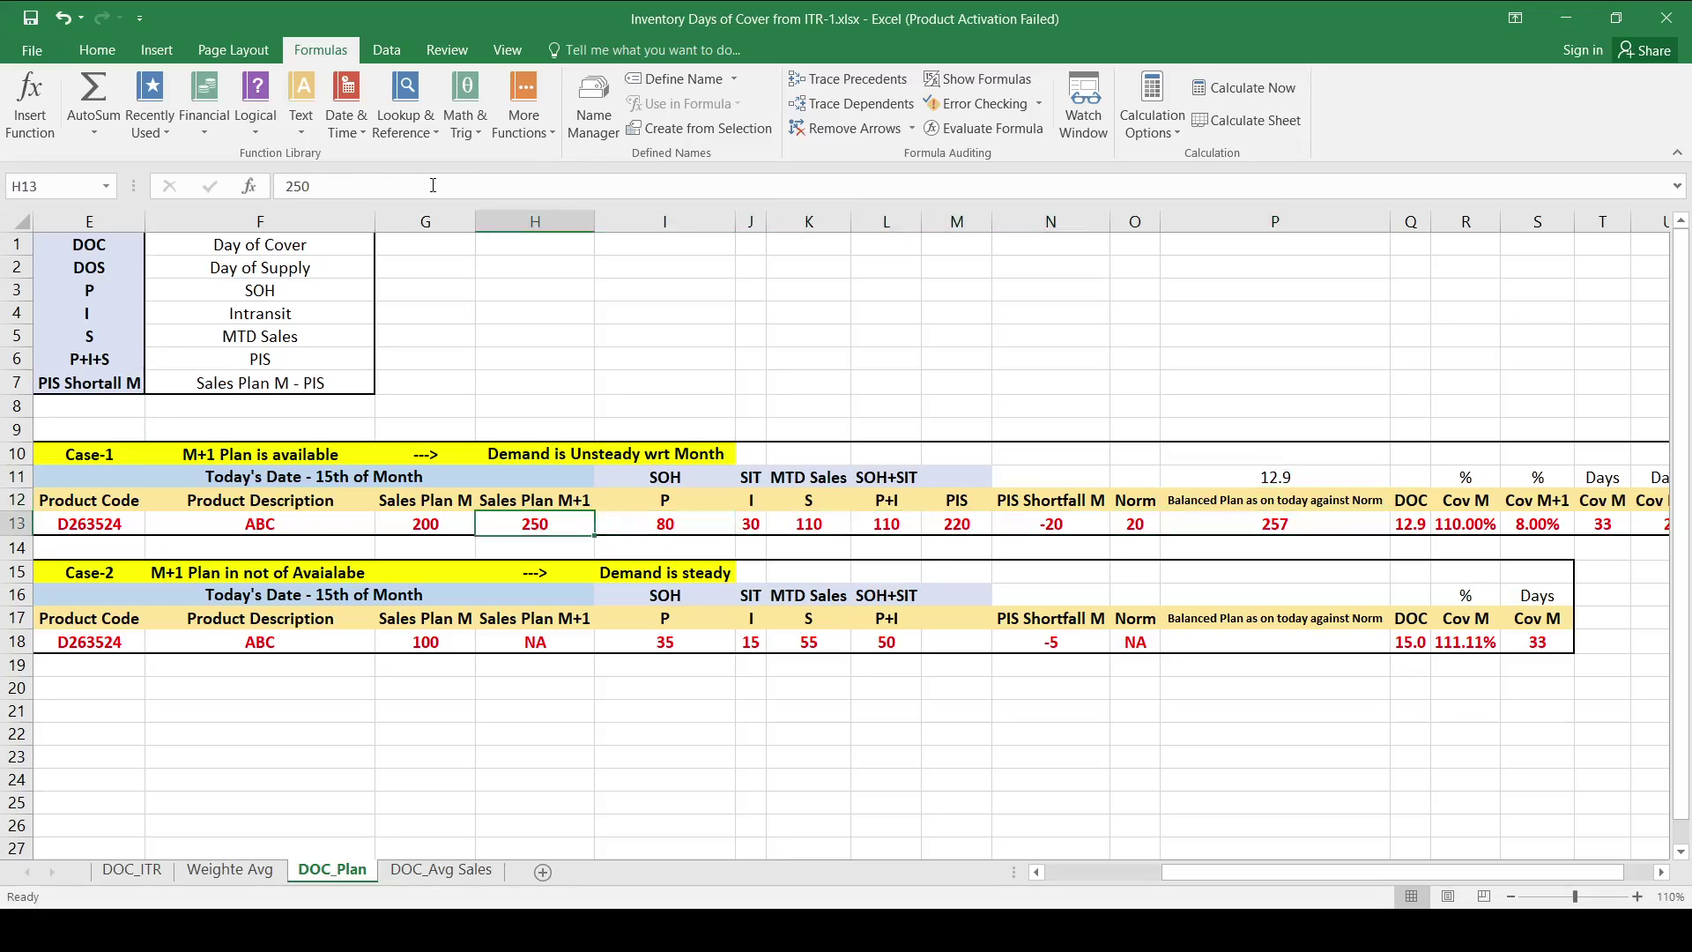
text(300)
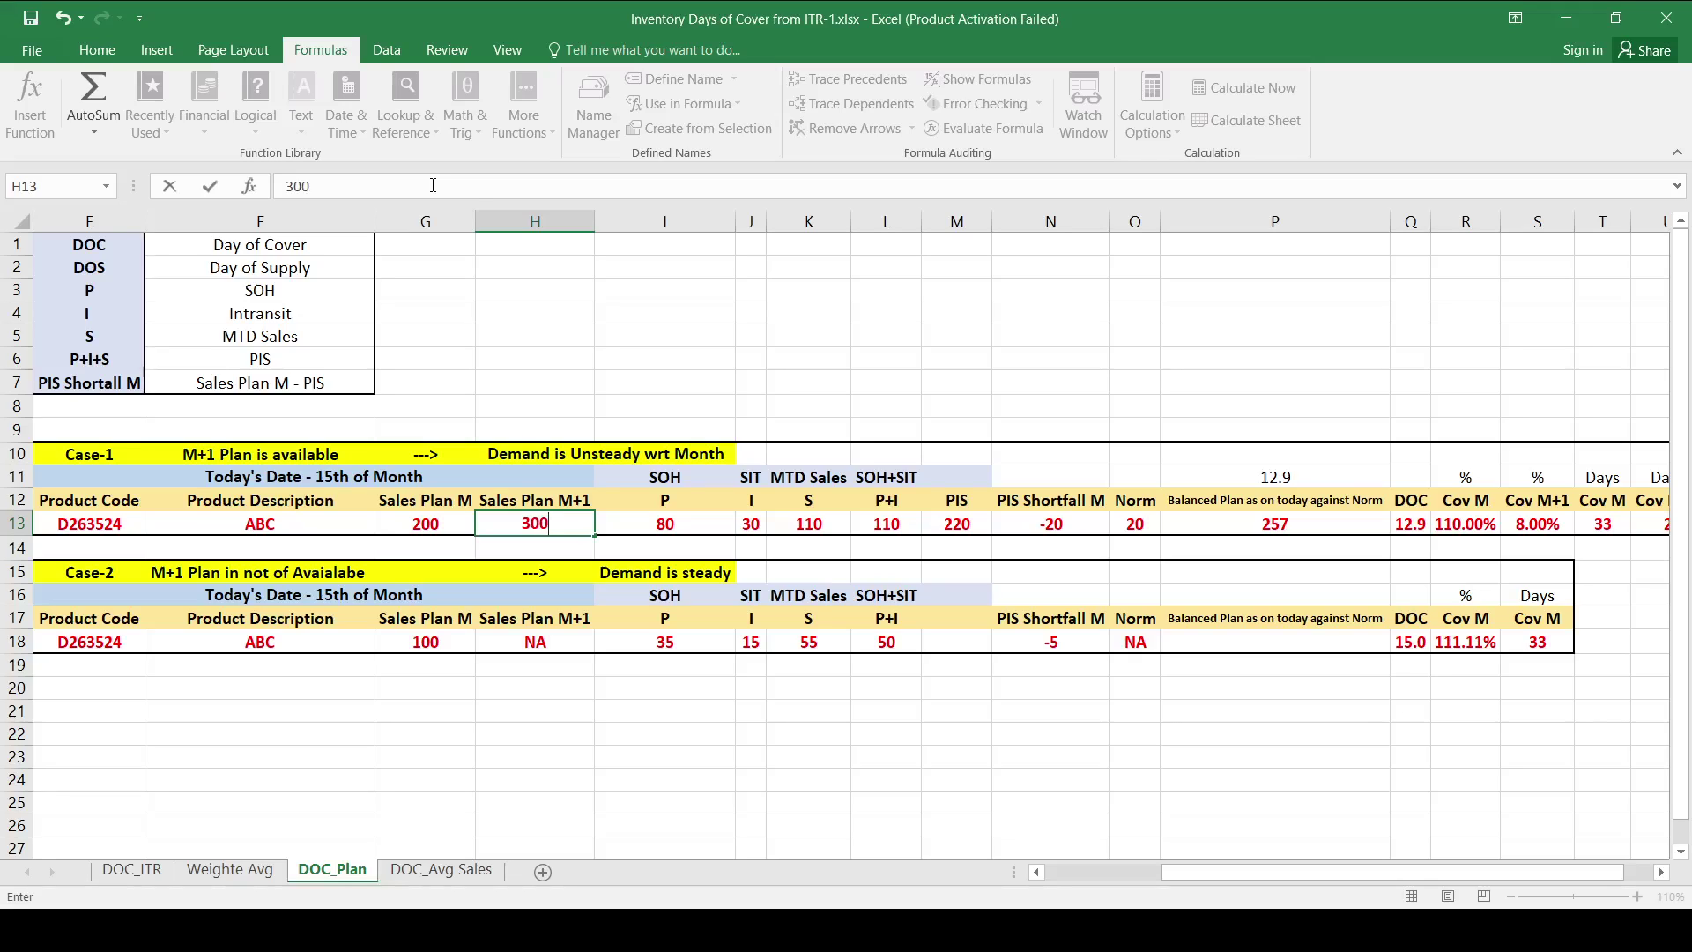
key(Return)
key(Up)
Step: Examine the Case-1 Sales Plan M+1 heading and new value, moving on to the SOH value in I13
key(Up)
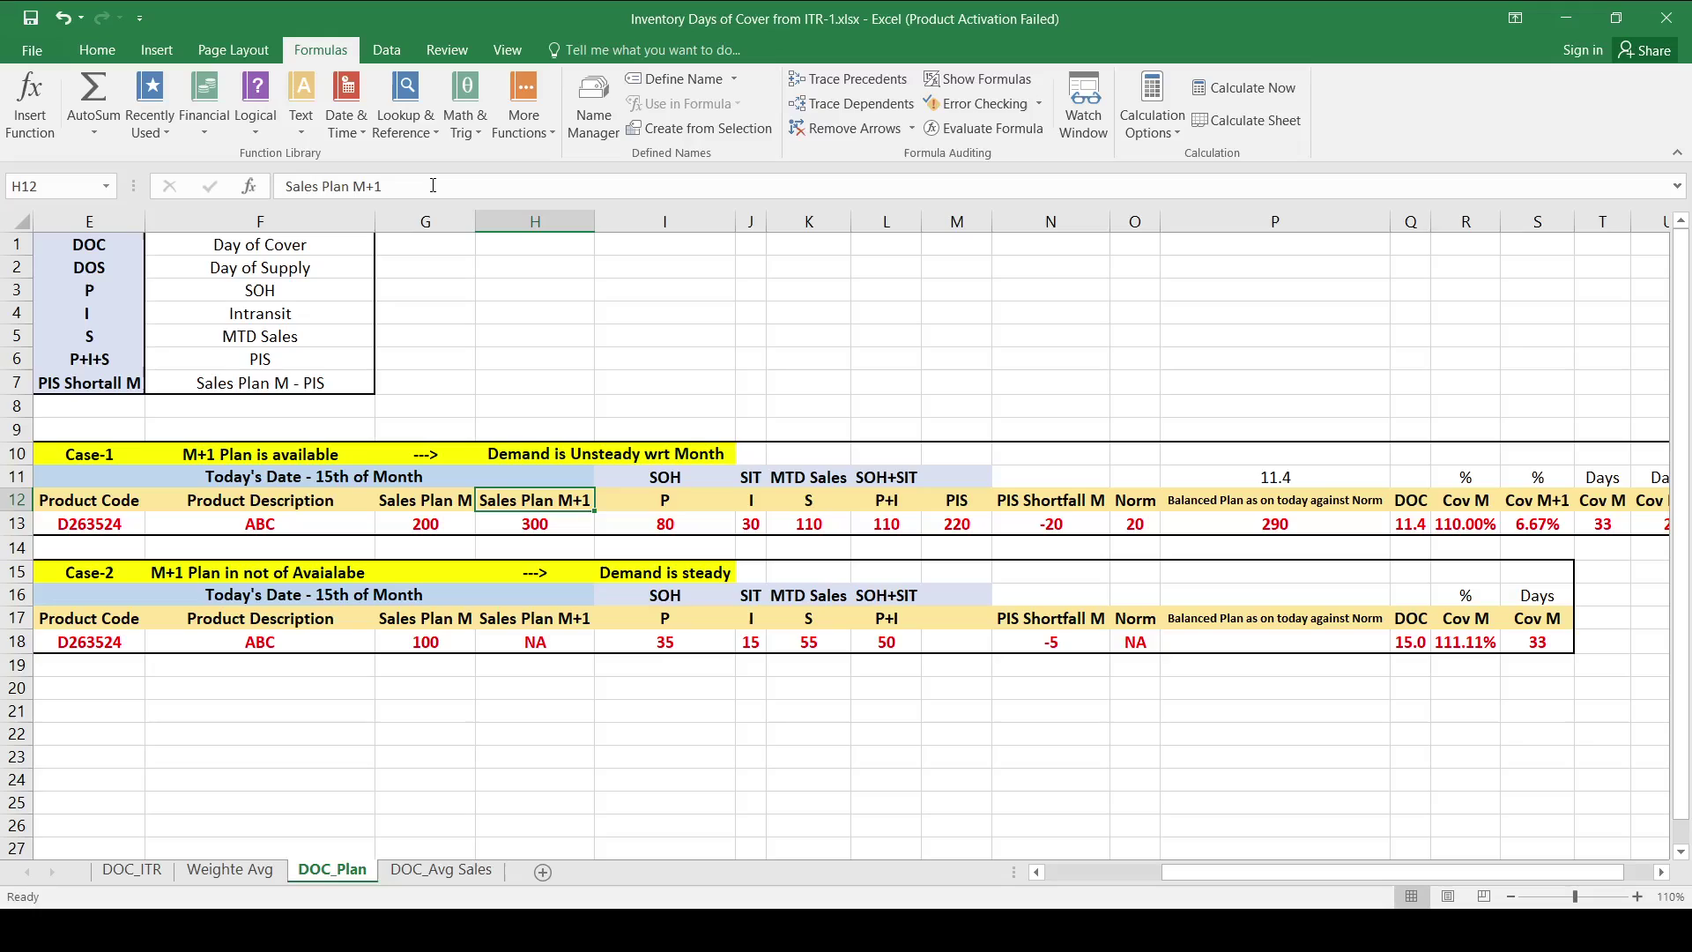
key(Down)
key(Up)
key(Down)
key(Up)
key(Down)
key(Right)
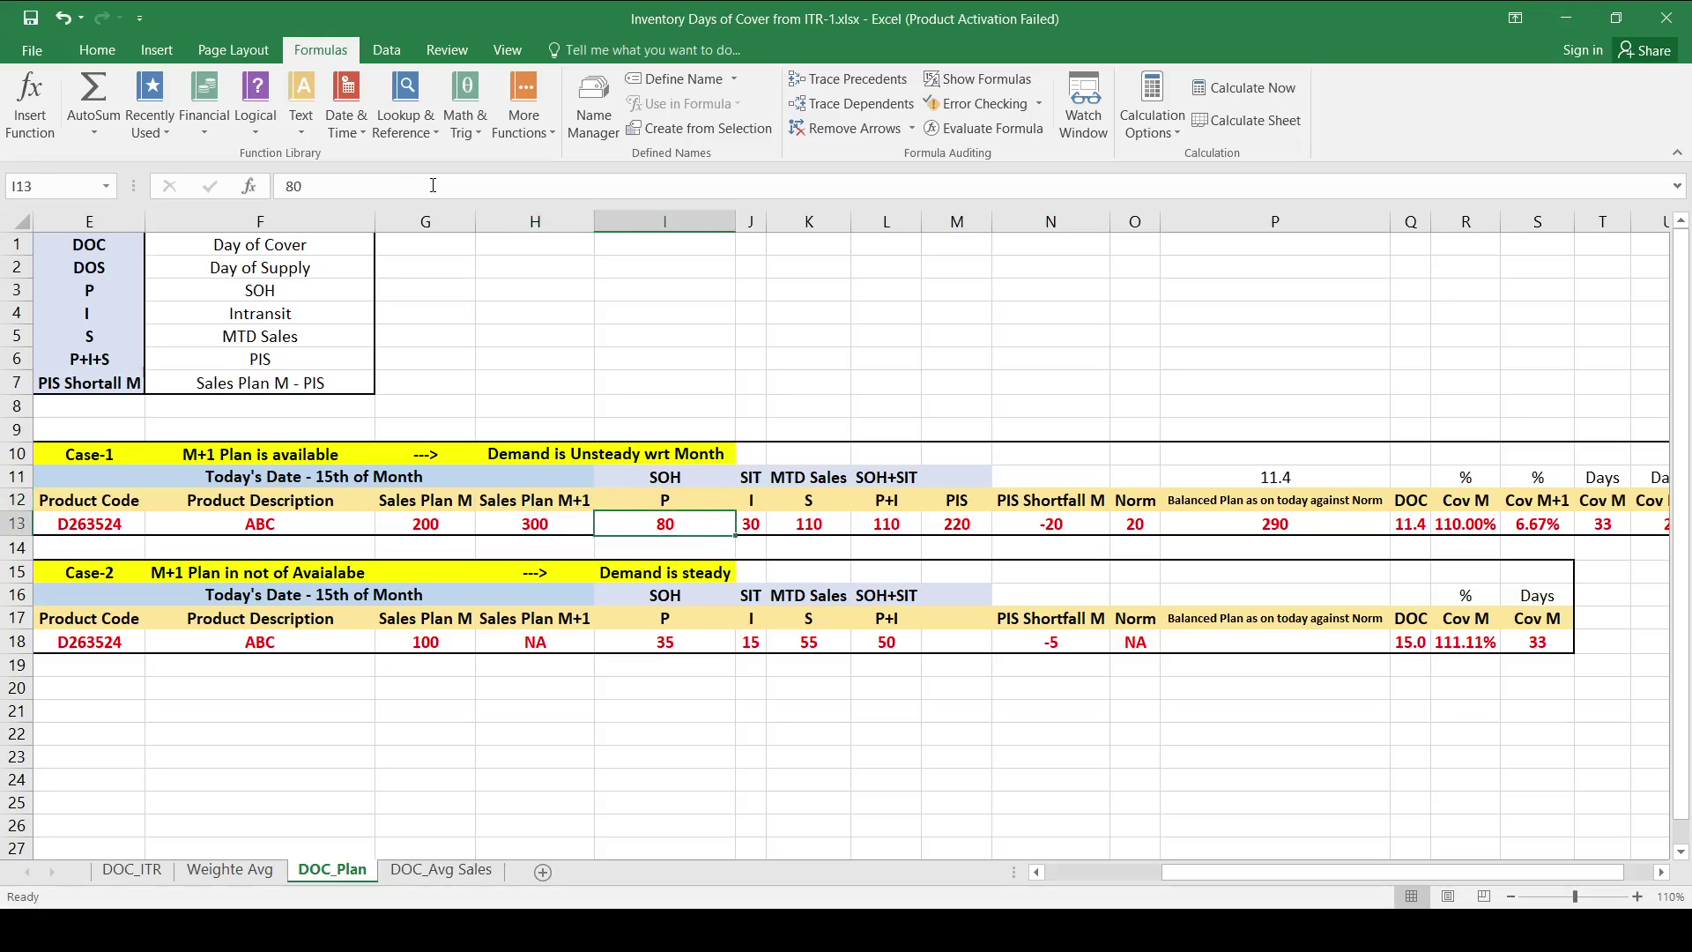
Step: Set the Case-1 SOH in I13 to 100
key(Up)
key(Down)
key(Up)
key(Down)
key(Up)
key(Down)
key(Up)
key(Down)
text(100)
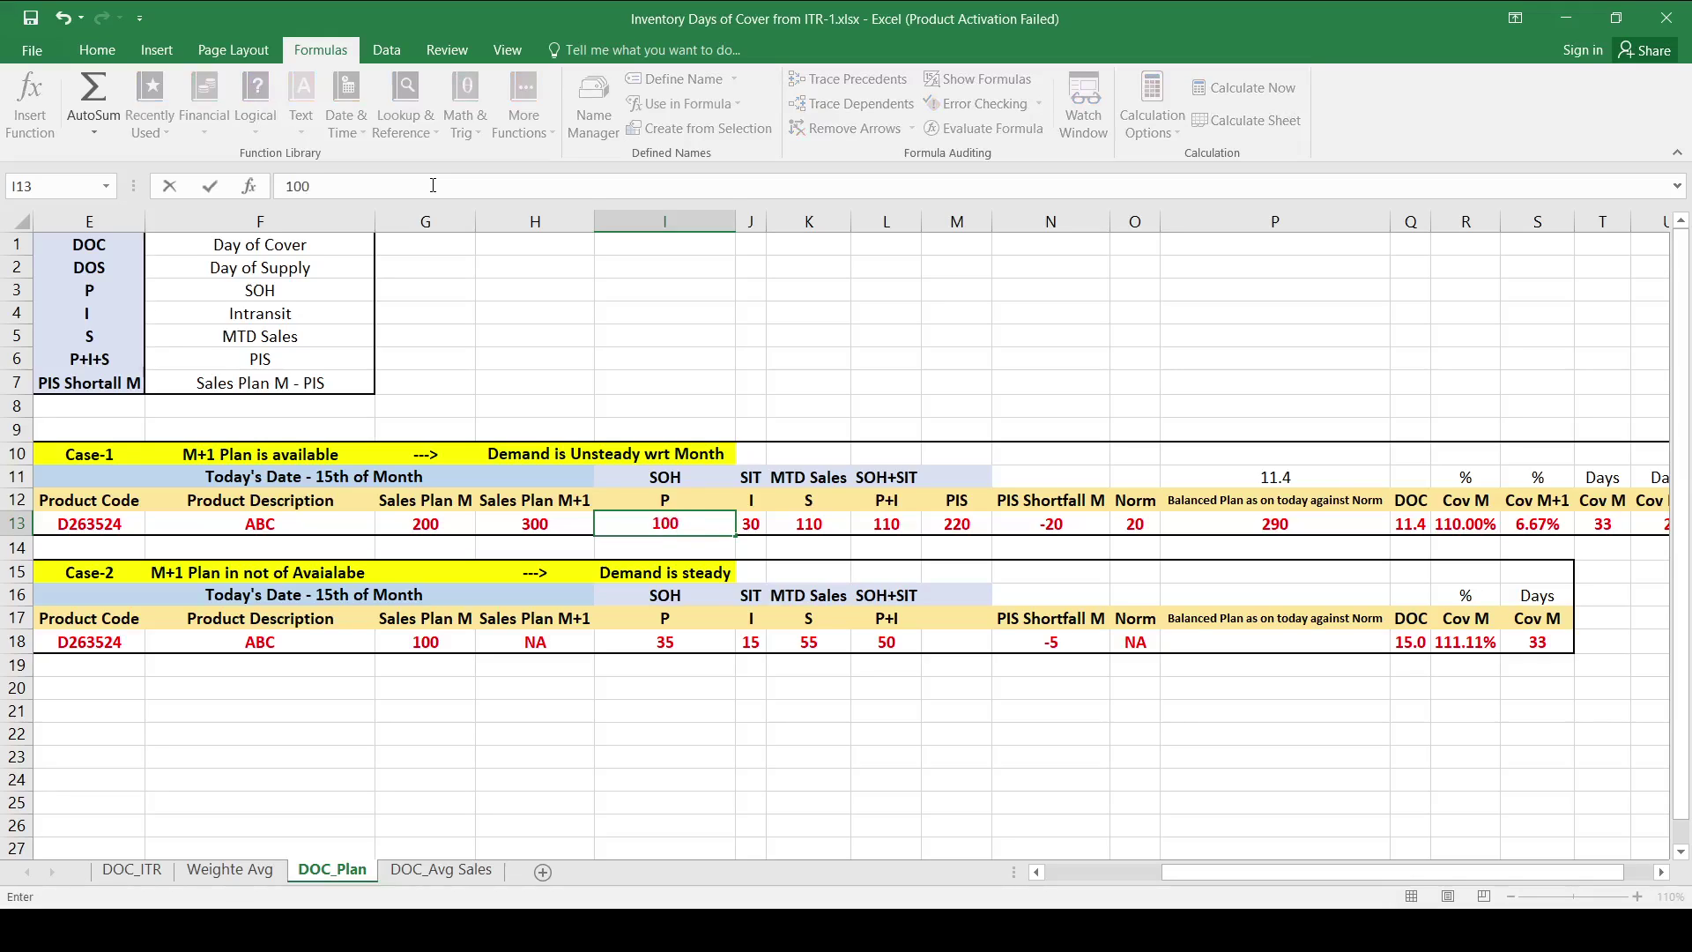
key(Return)
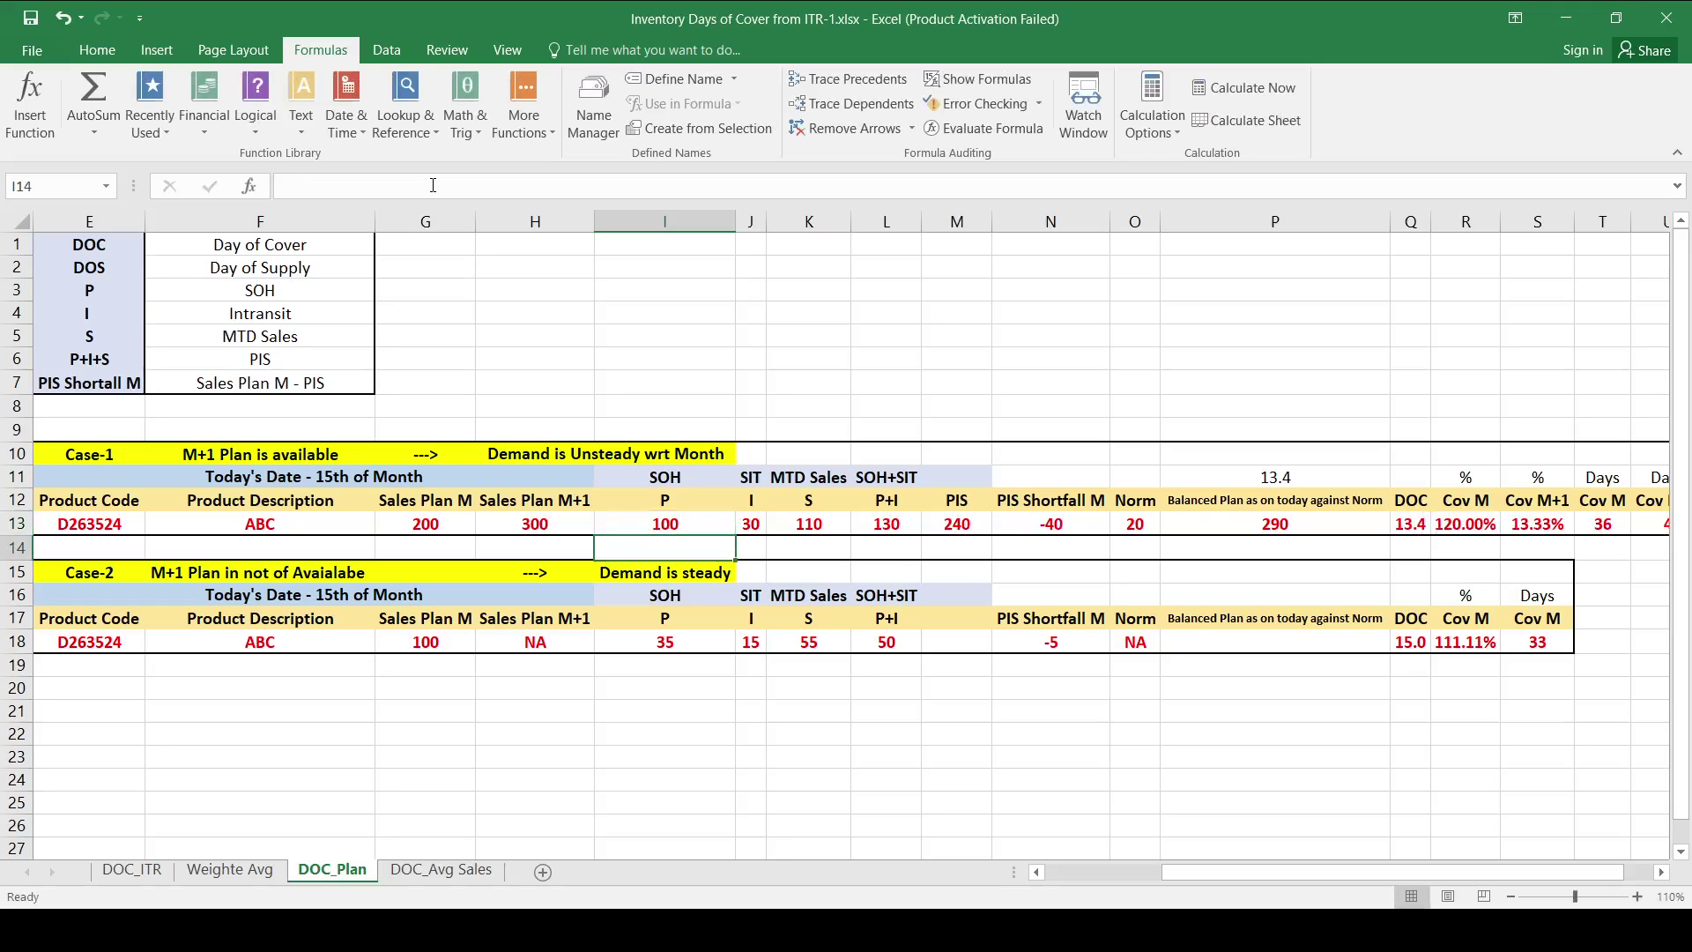
Step: Check the effect of the SOH change, and set the Case-1 SOH in I13 back to 80
key(Up)
key(Down)
key(Up)
key(Up)
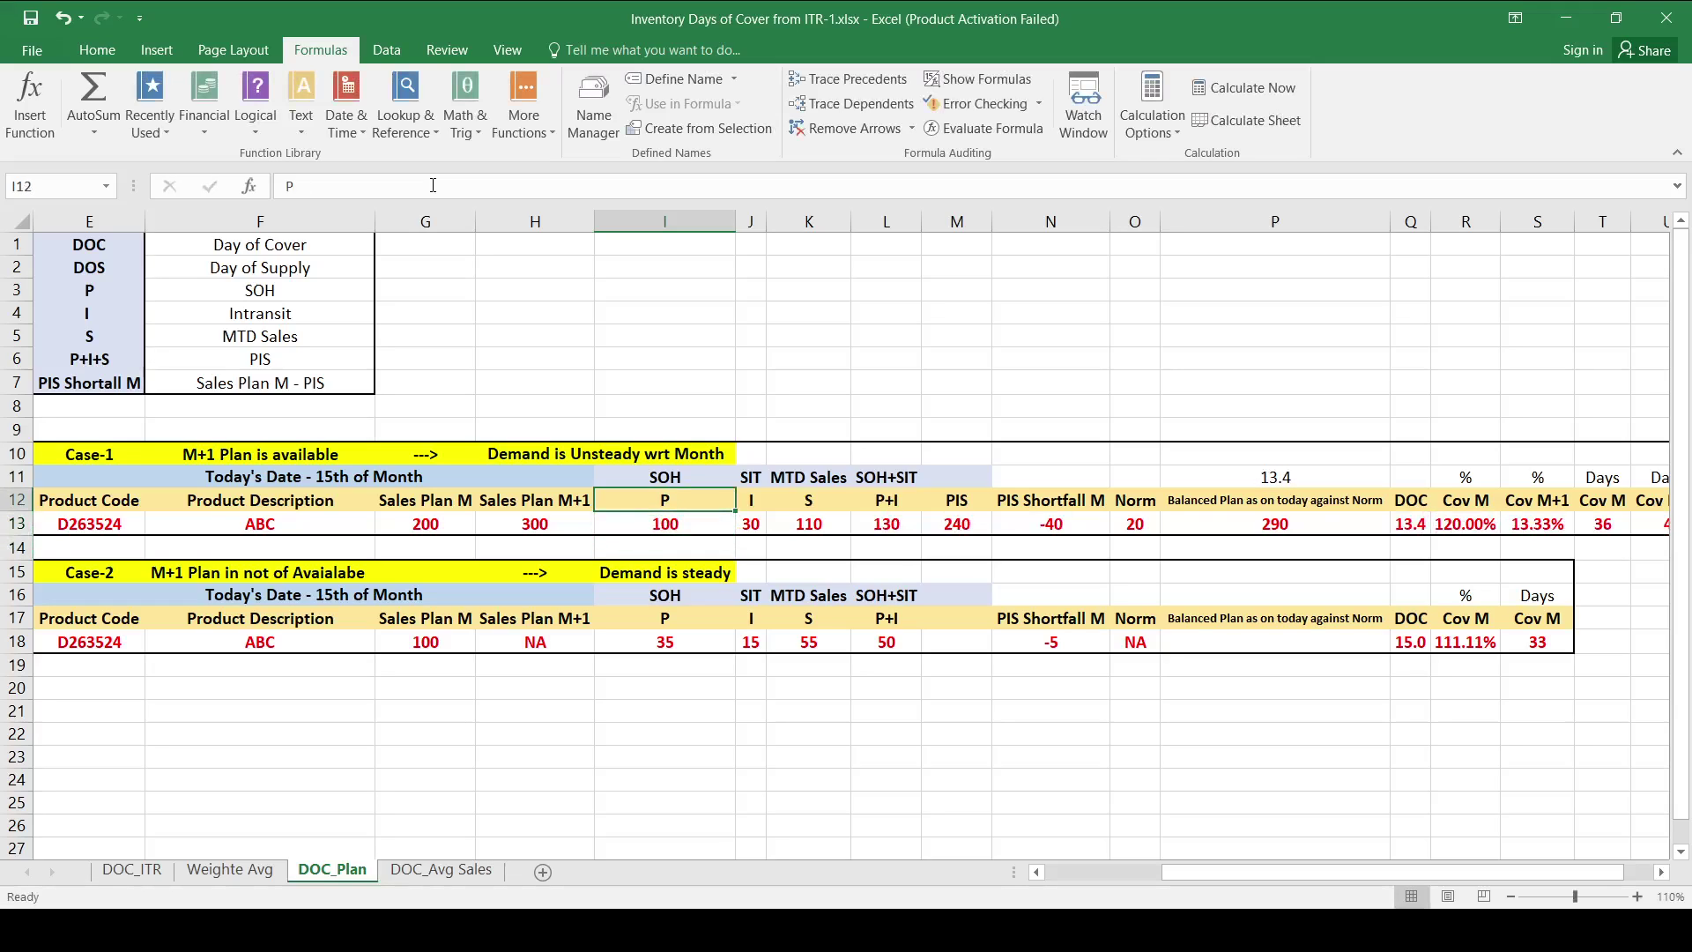
key(Down)
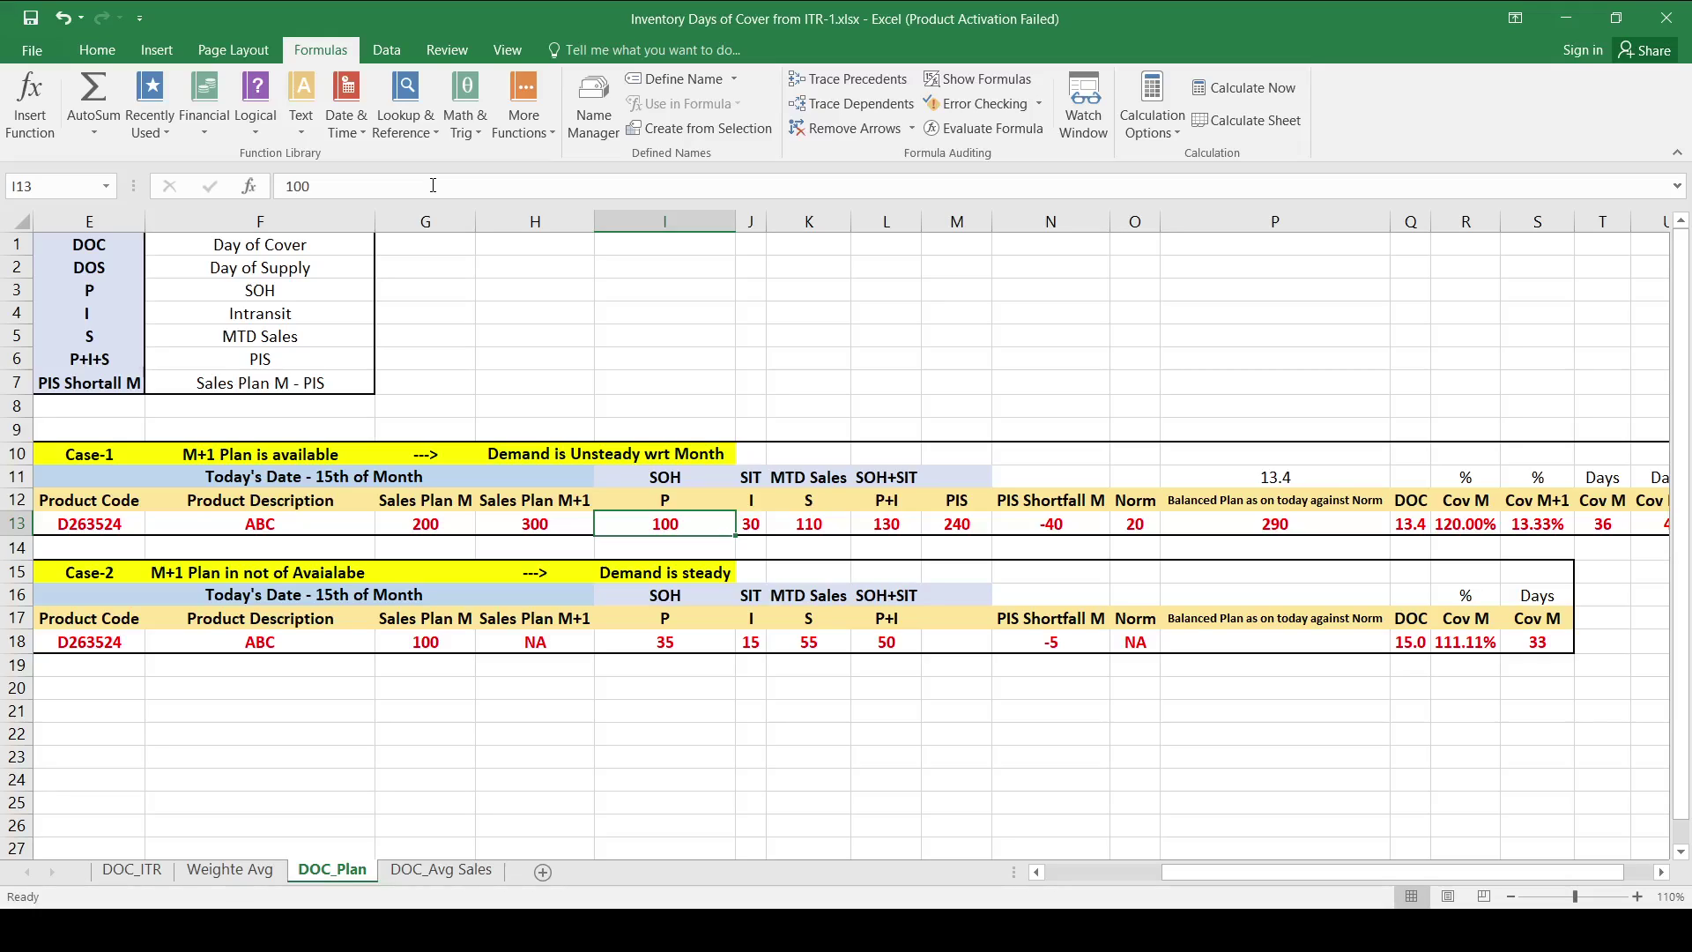
text(80)
key(Return)
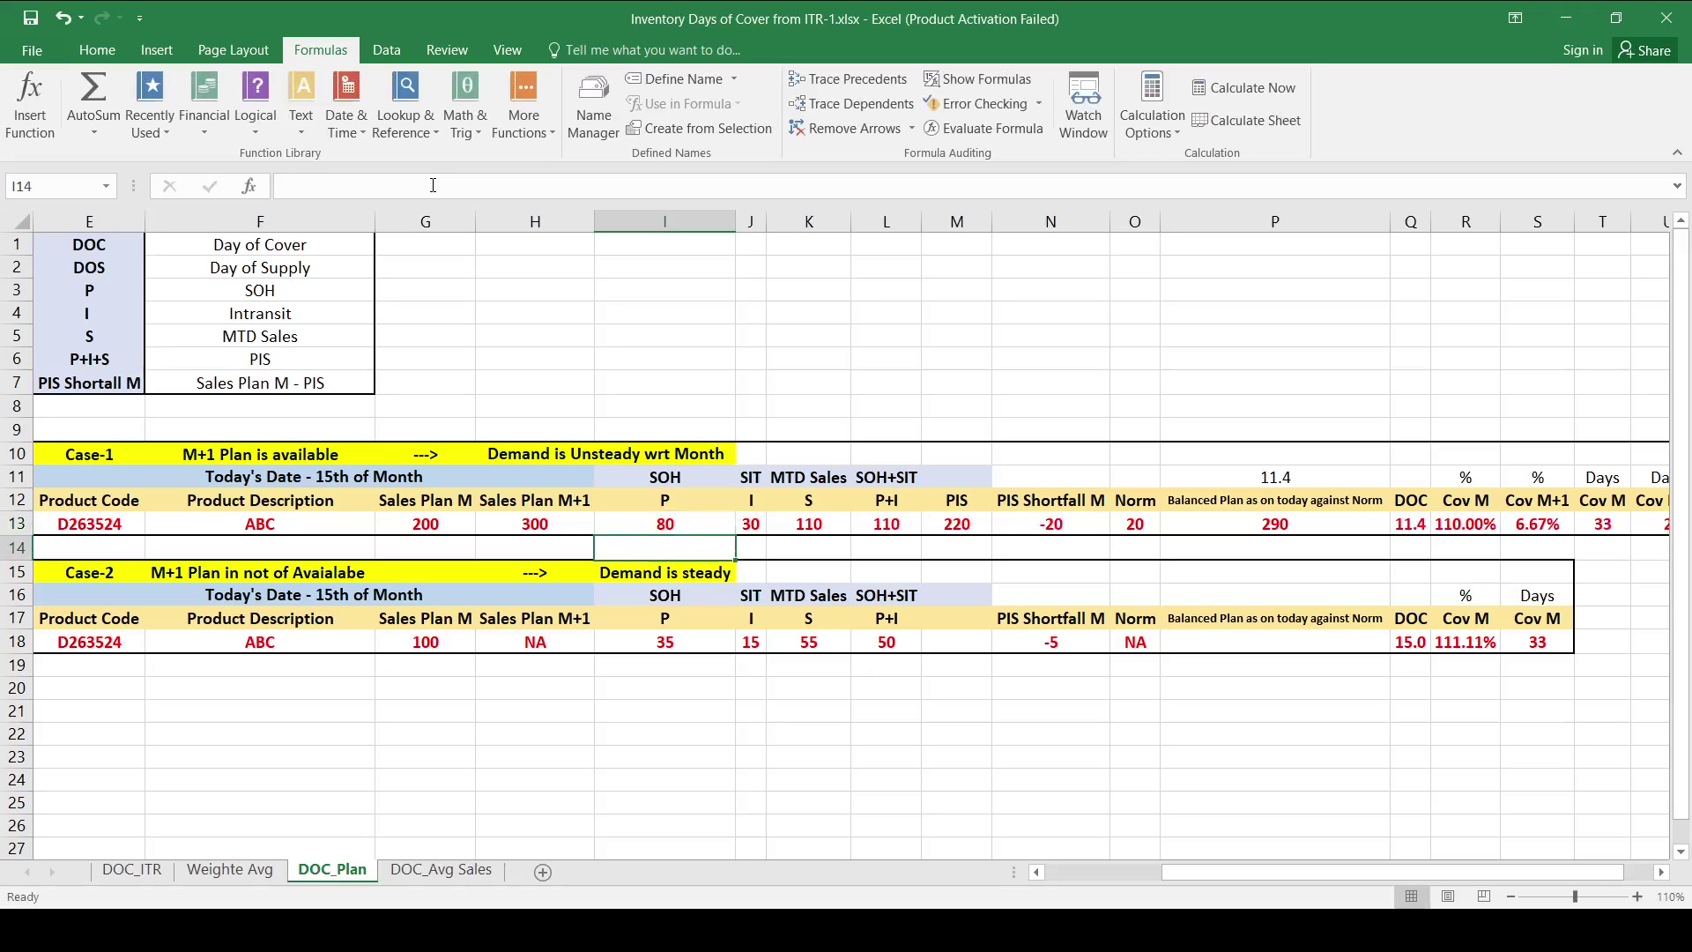
Step: Set the Case-1 SIT quantity in J13 to 50
key(Up)
key(Right)
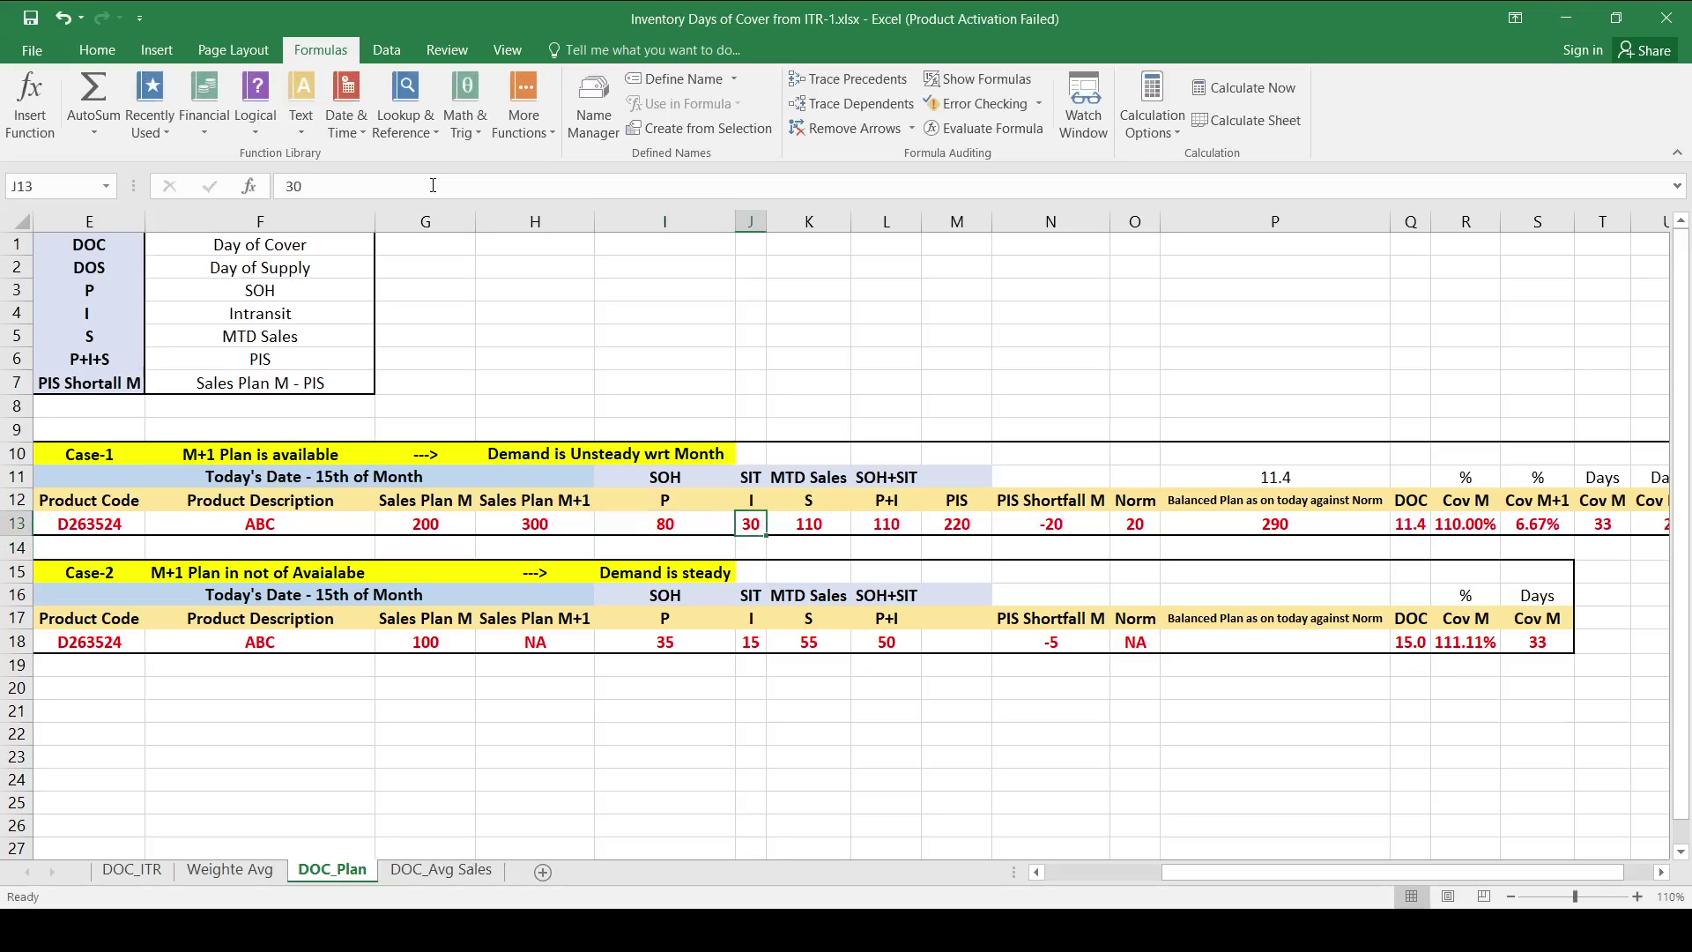
text(50)
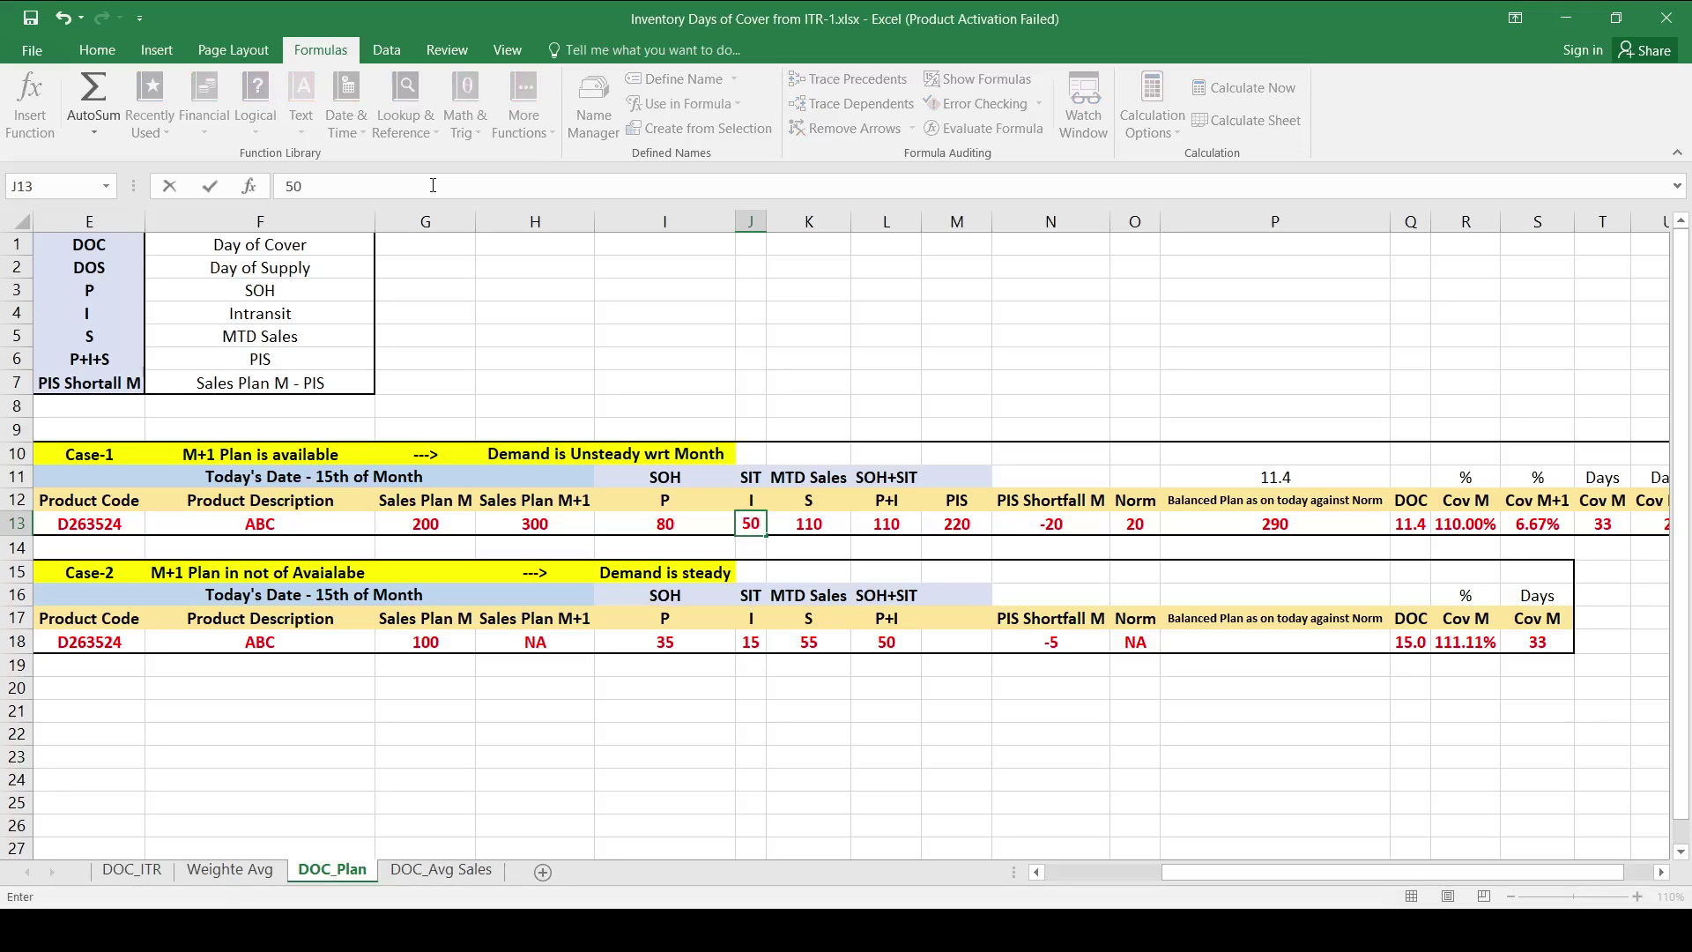
key(Return)
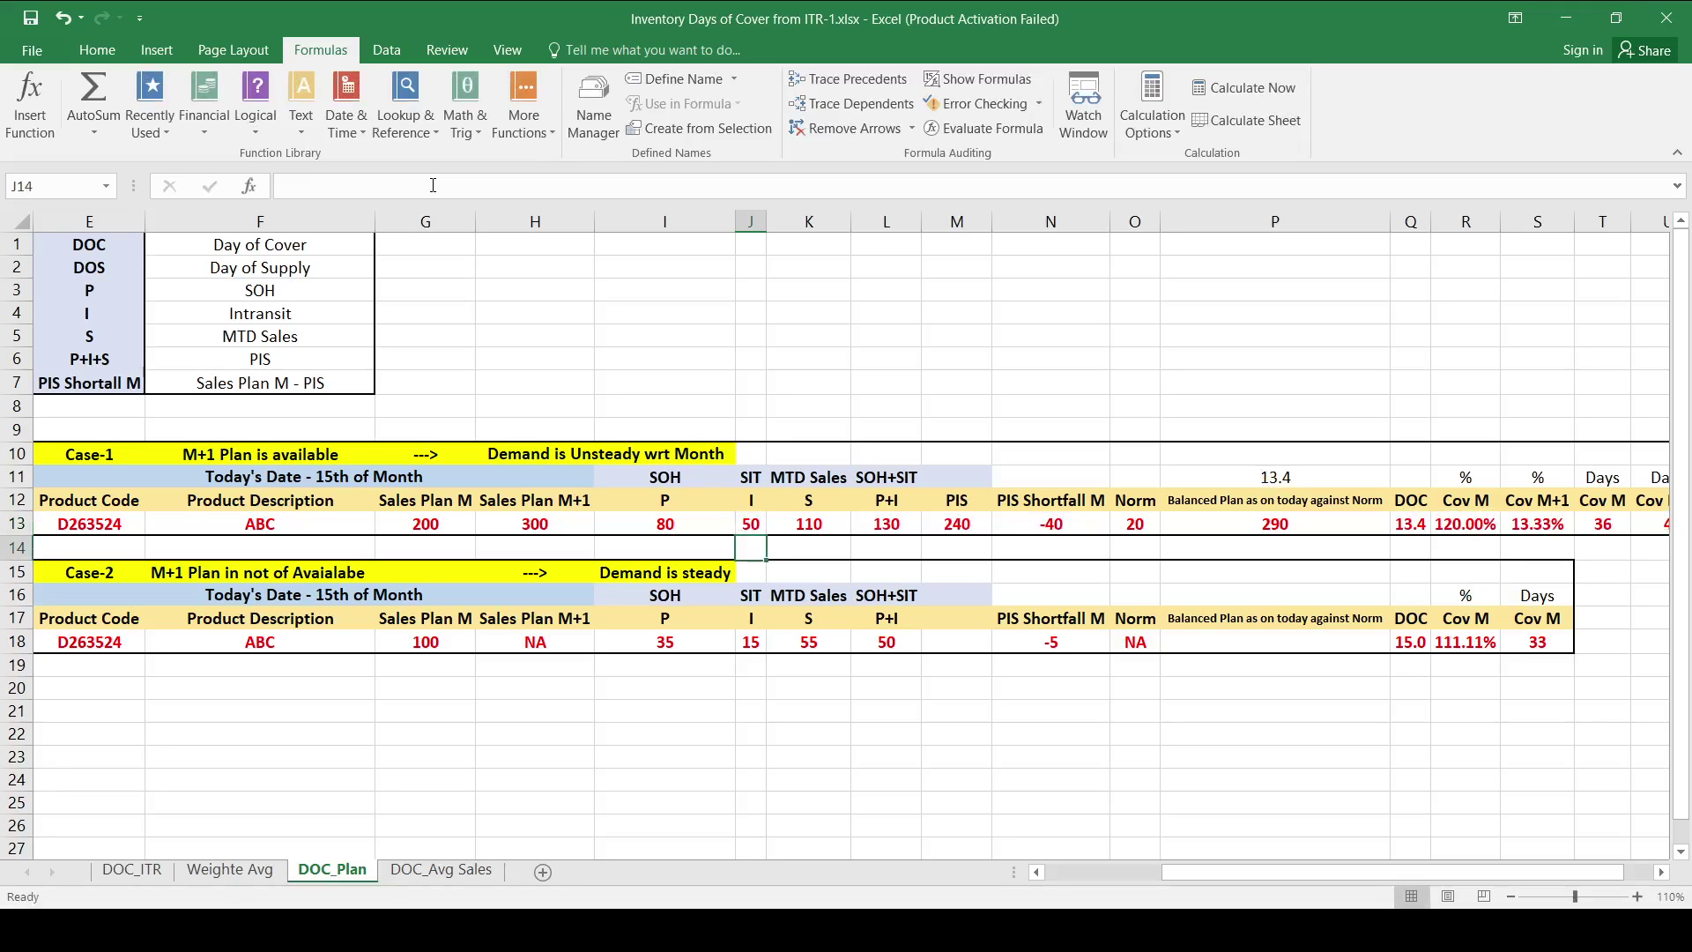
Step: Return the Case-1 SIT quantity in J13 to 30
key(Up)
key(Up)
key(Down)
key(Left)
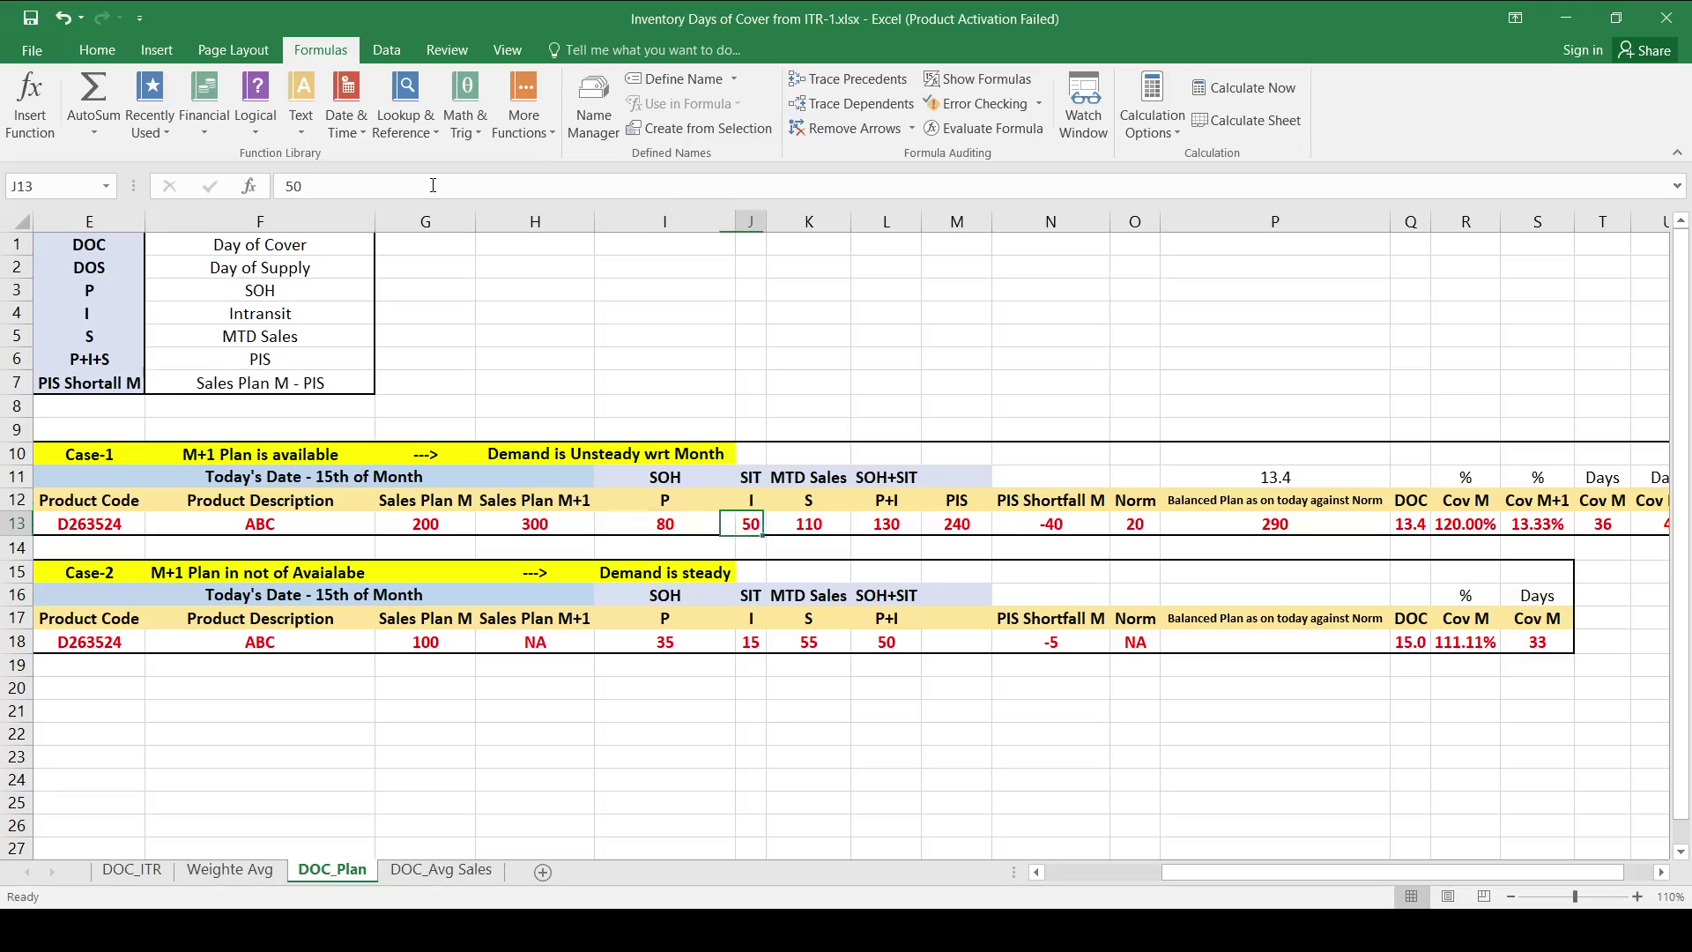
key(Right)
text(30)
key(Return)
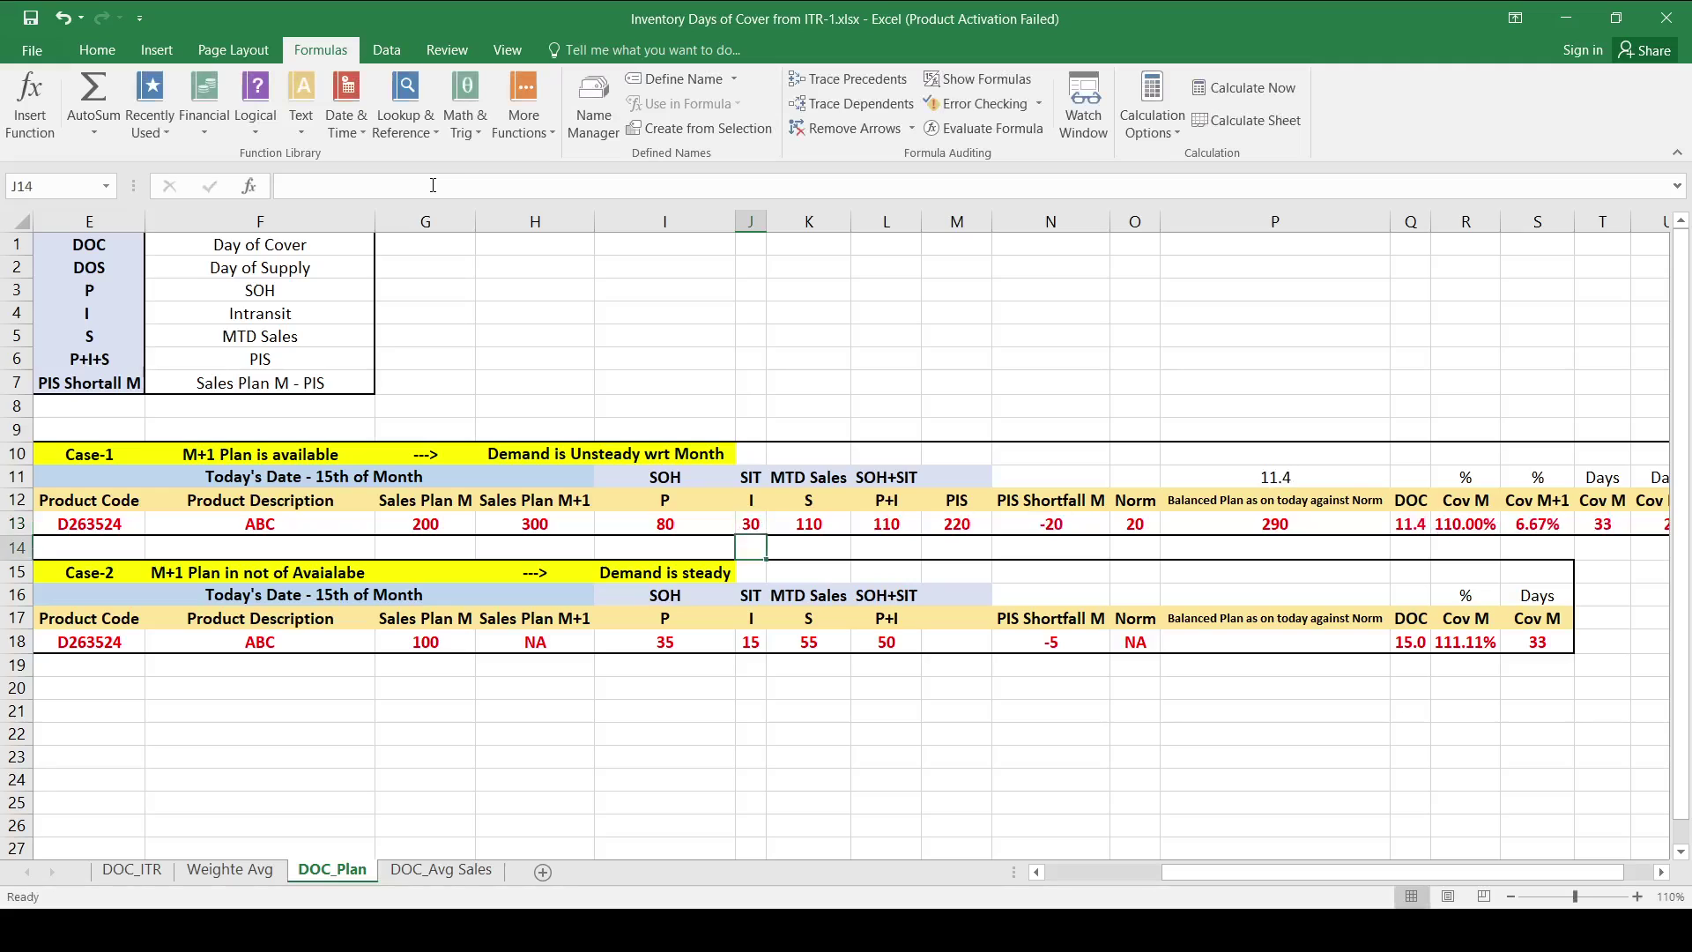
Step: Test the Case-1 row again with the SOH in I13 set to 100
key(Left)
key(Up)
text(100)
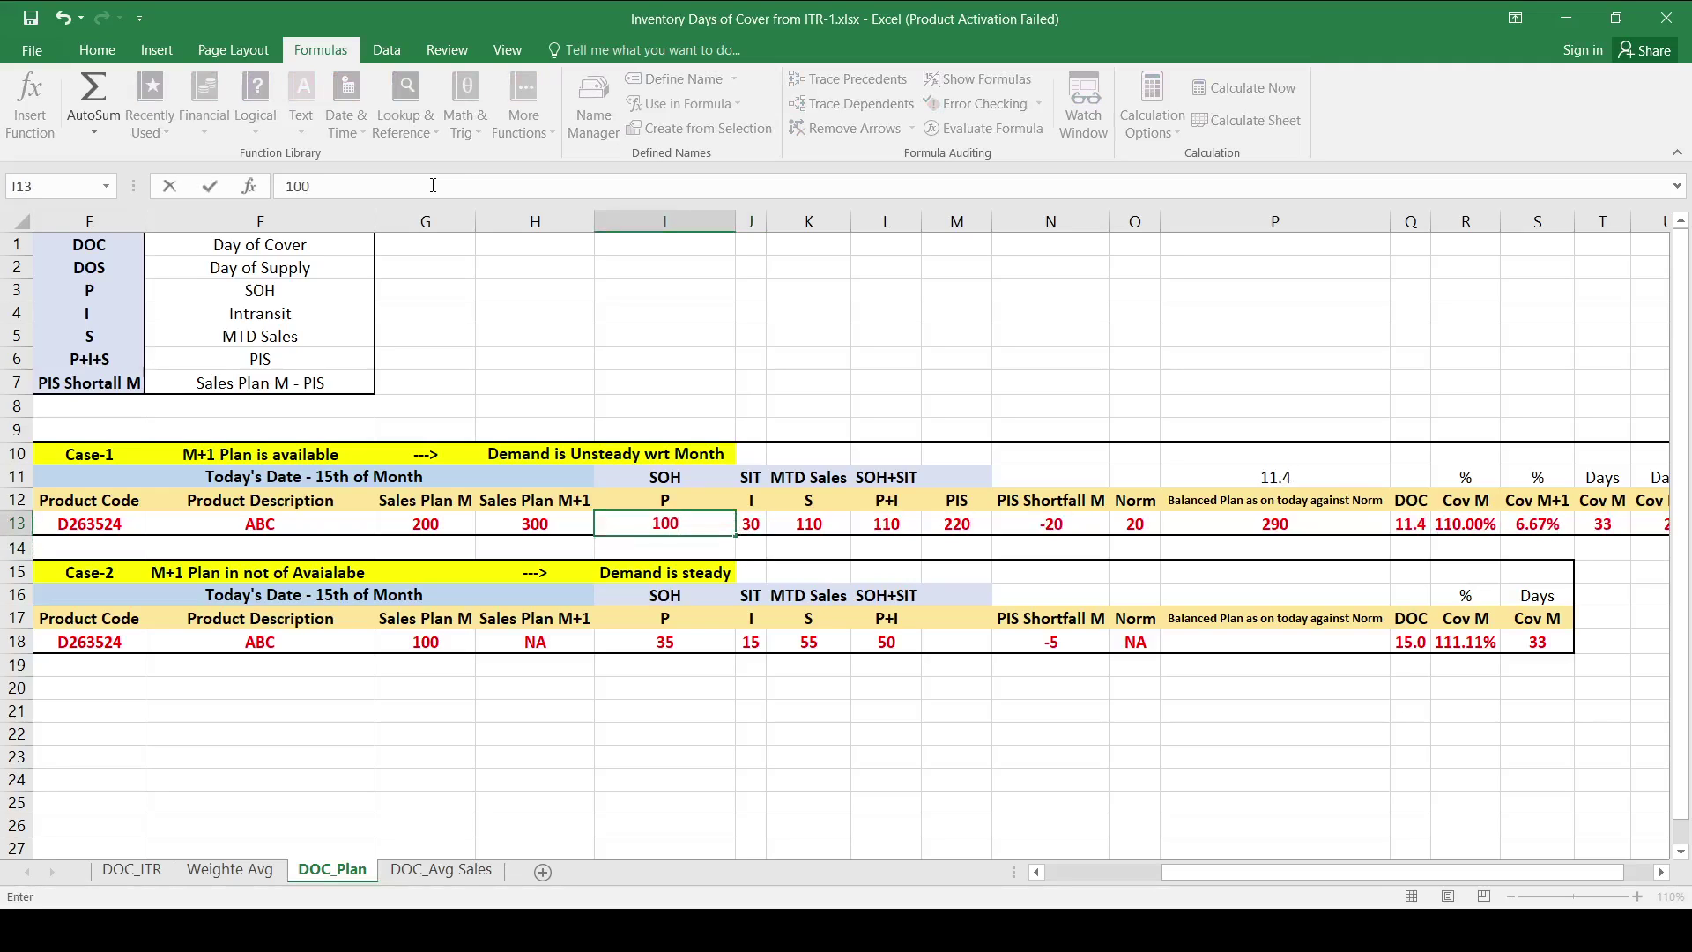
key(Return)
key(Up)
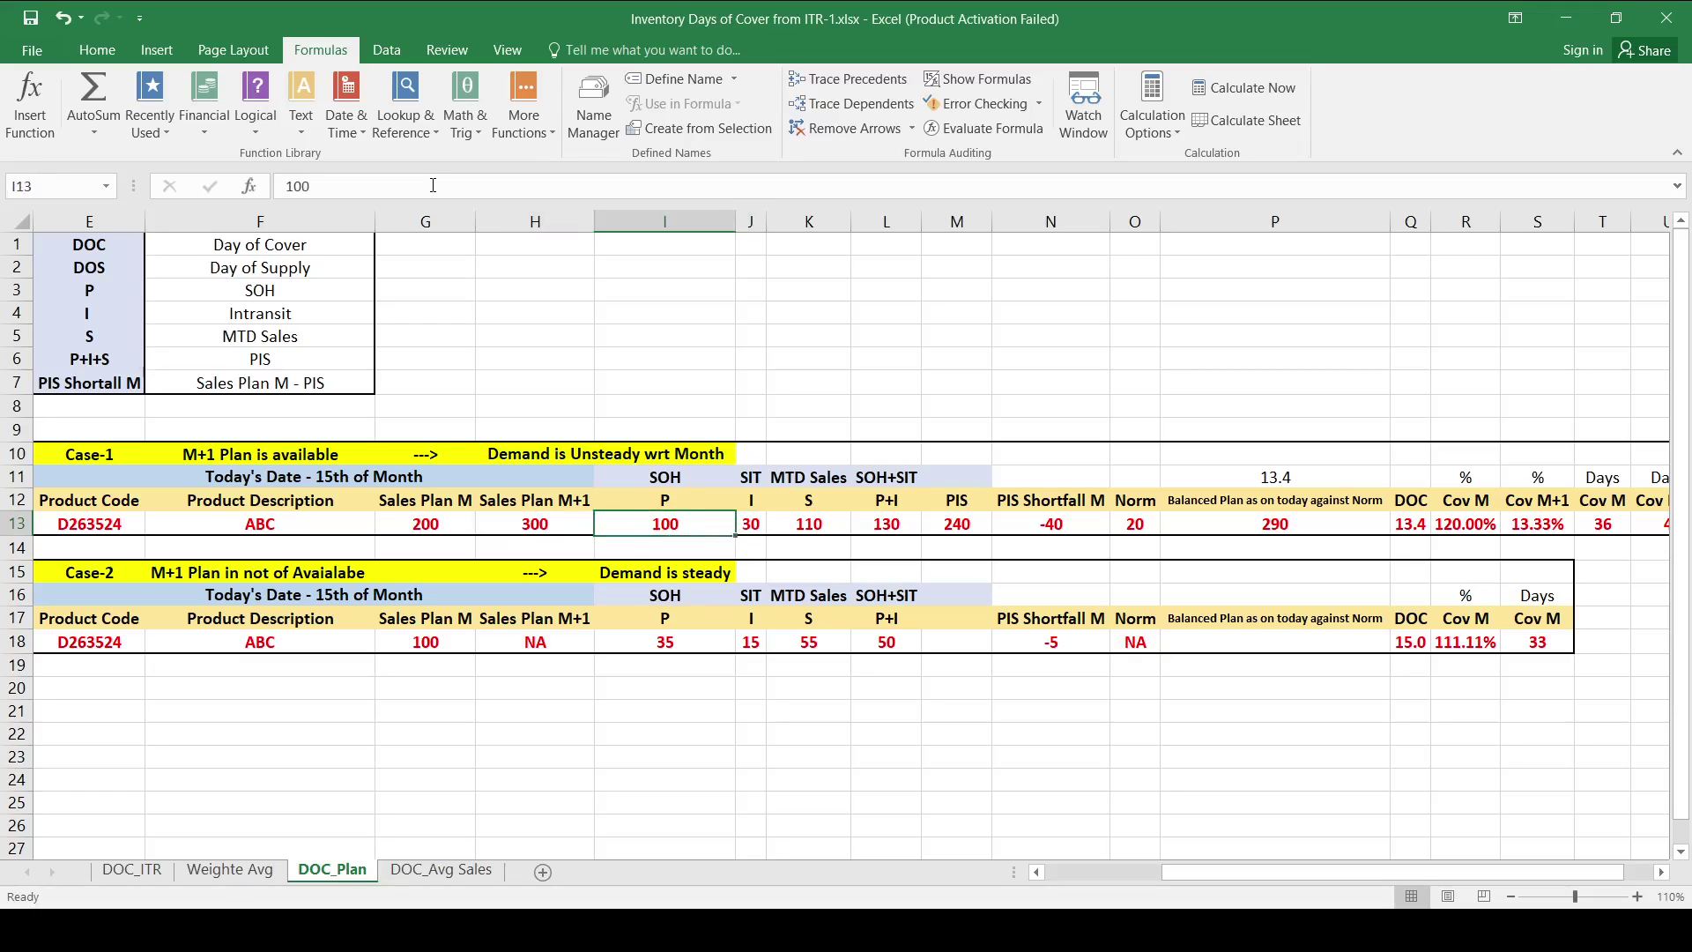
Step: Compare the SOH with the adjacent SIT and MTD Sales figures, and reset I13 to 80
key(Right)
key(Right)
key(Left)
key(Left)
key(Right)
key(Left)
text(80)
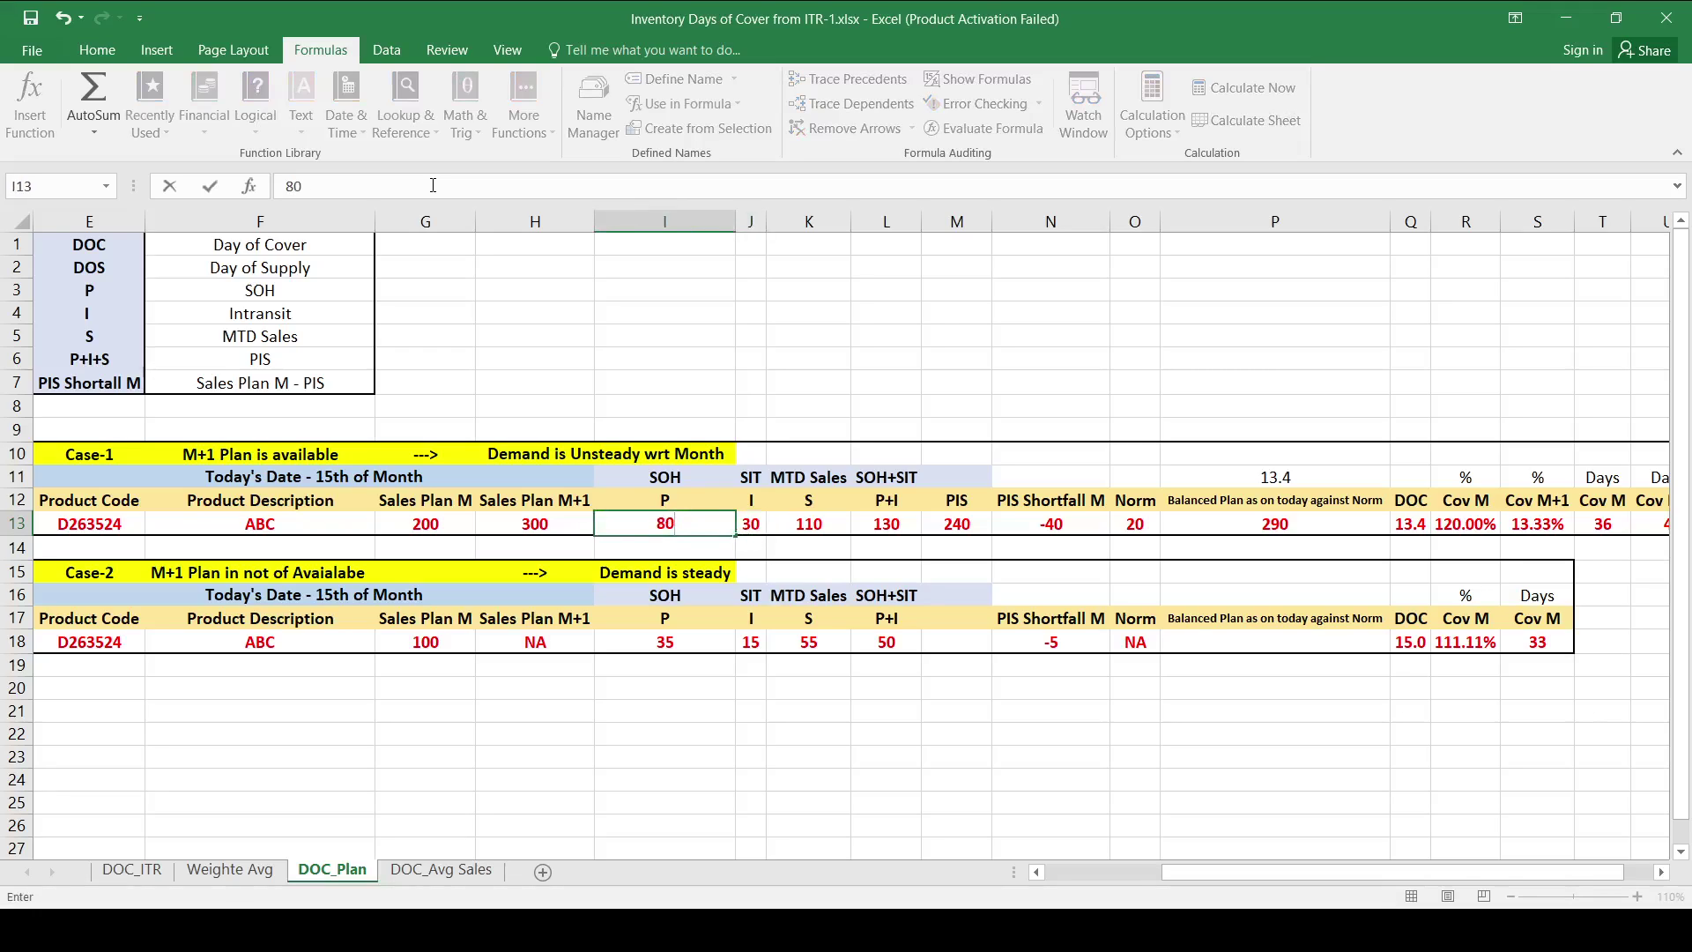
key(Return)
Step: Set the Case-1 MTD Sales in K13 to 130
key(Up)
key(Right)
key(Right)
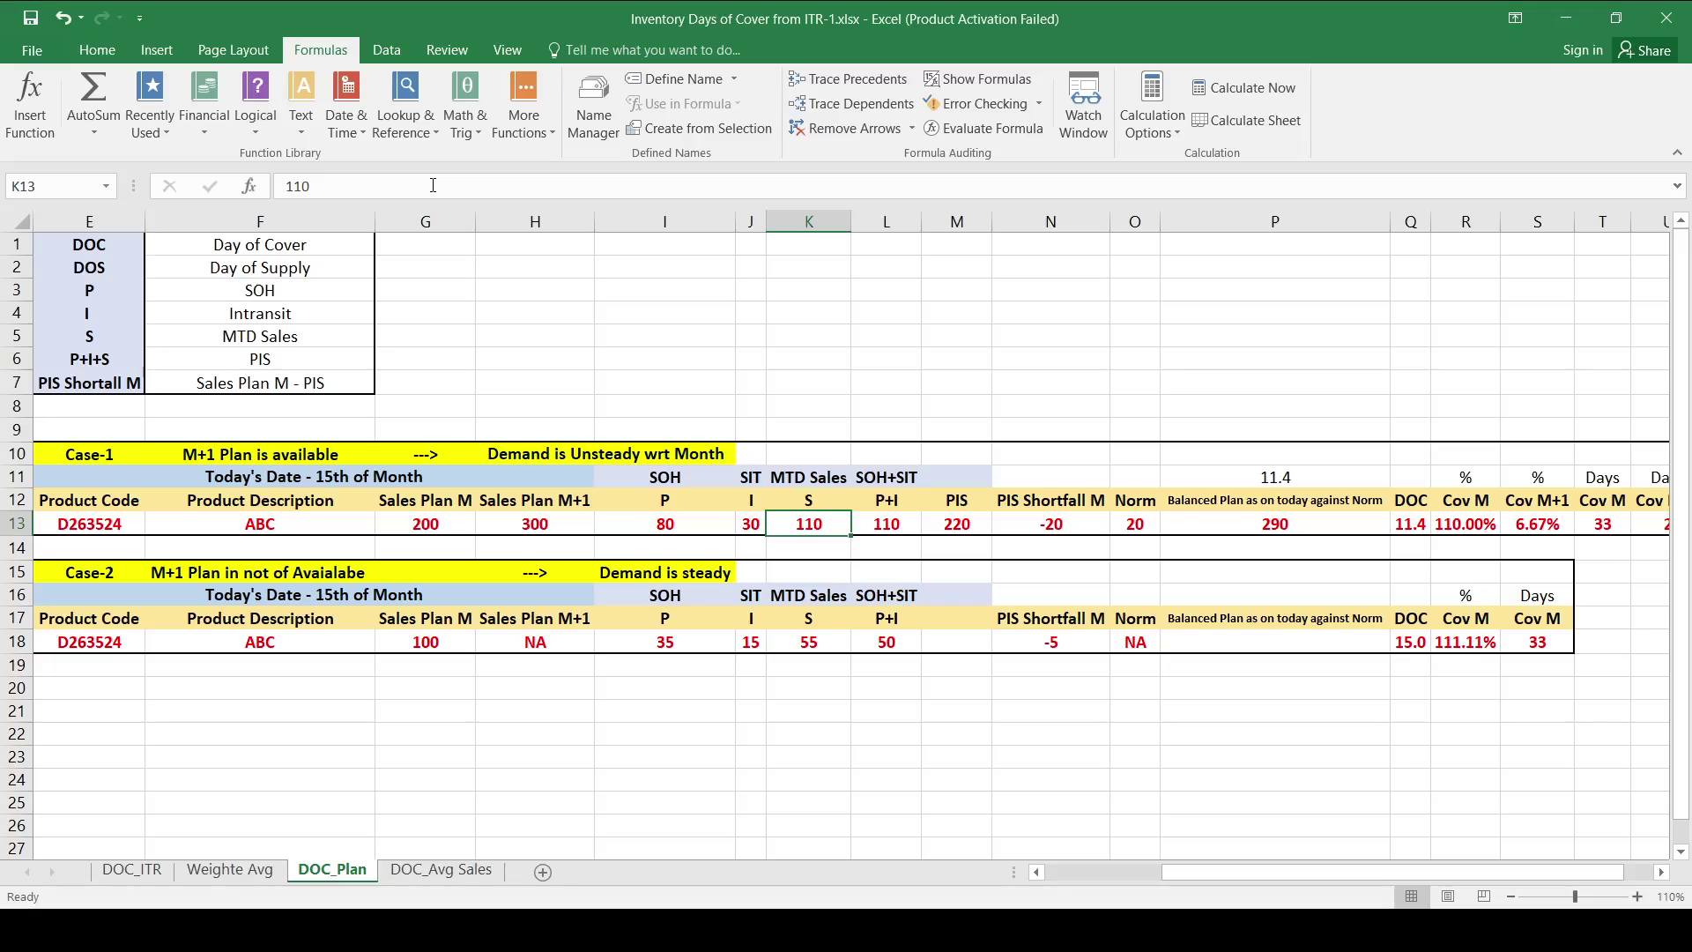
text(13)
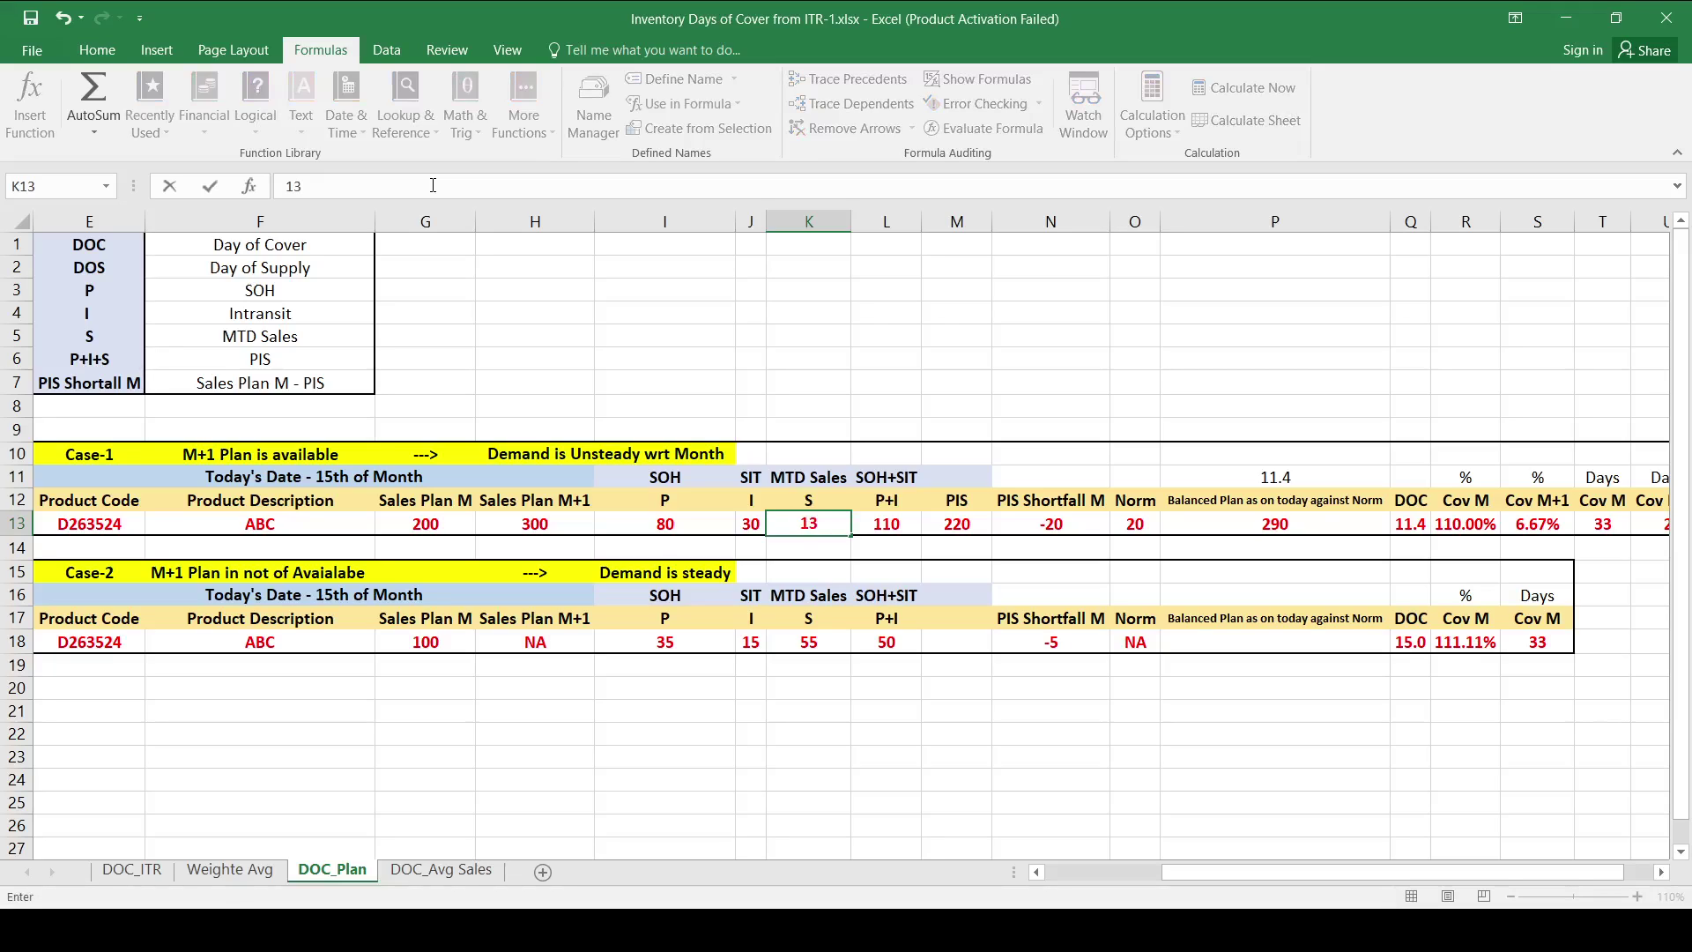
text(0)
key(Return)
key(Up)
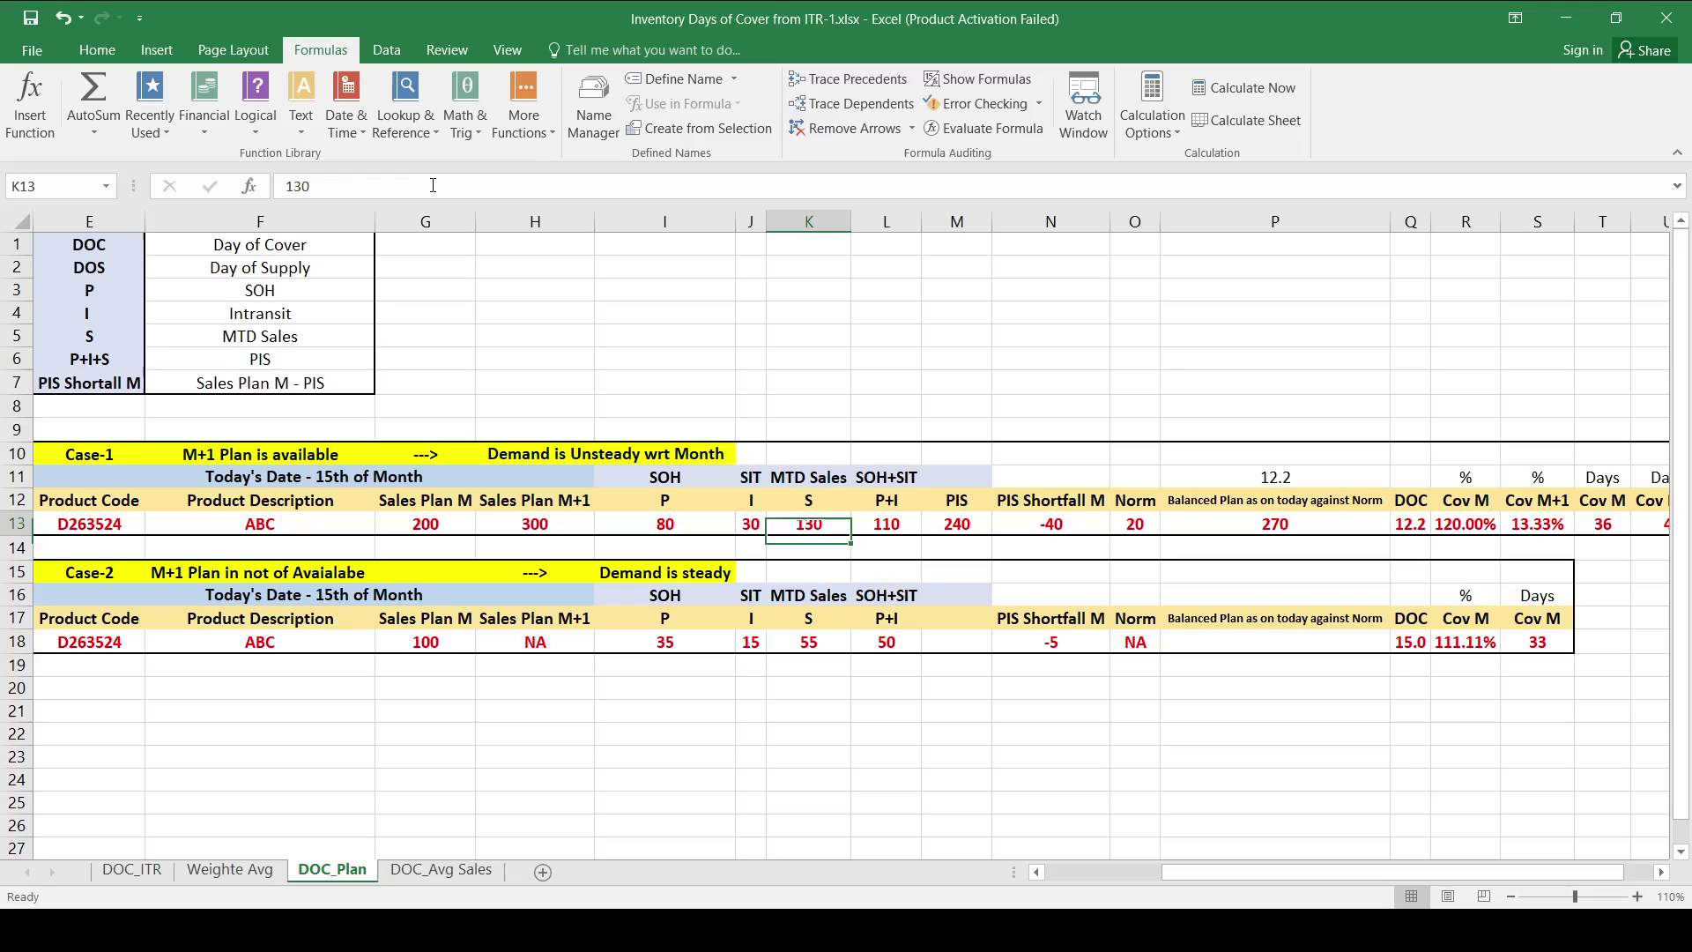
Step: Trace the Case-1 figures from MTD Sales in K13 across to Cov M in R13 and back
key(Right)
key(Right)
key(Right)
key(Right)
key(Right)
key(Right)
key(Right)
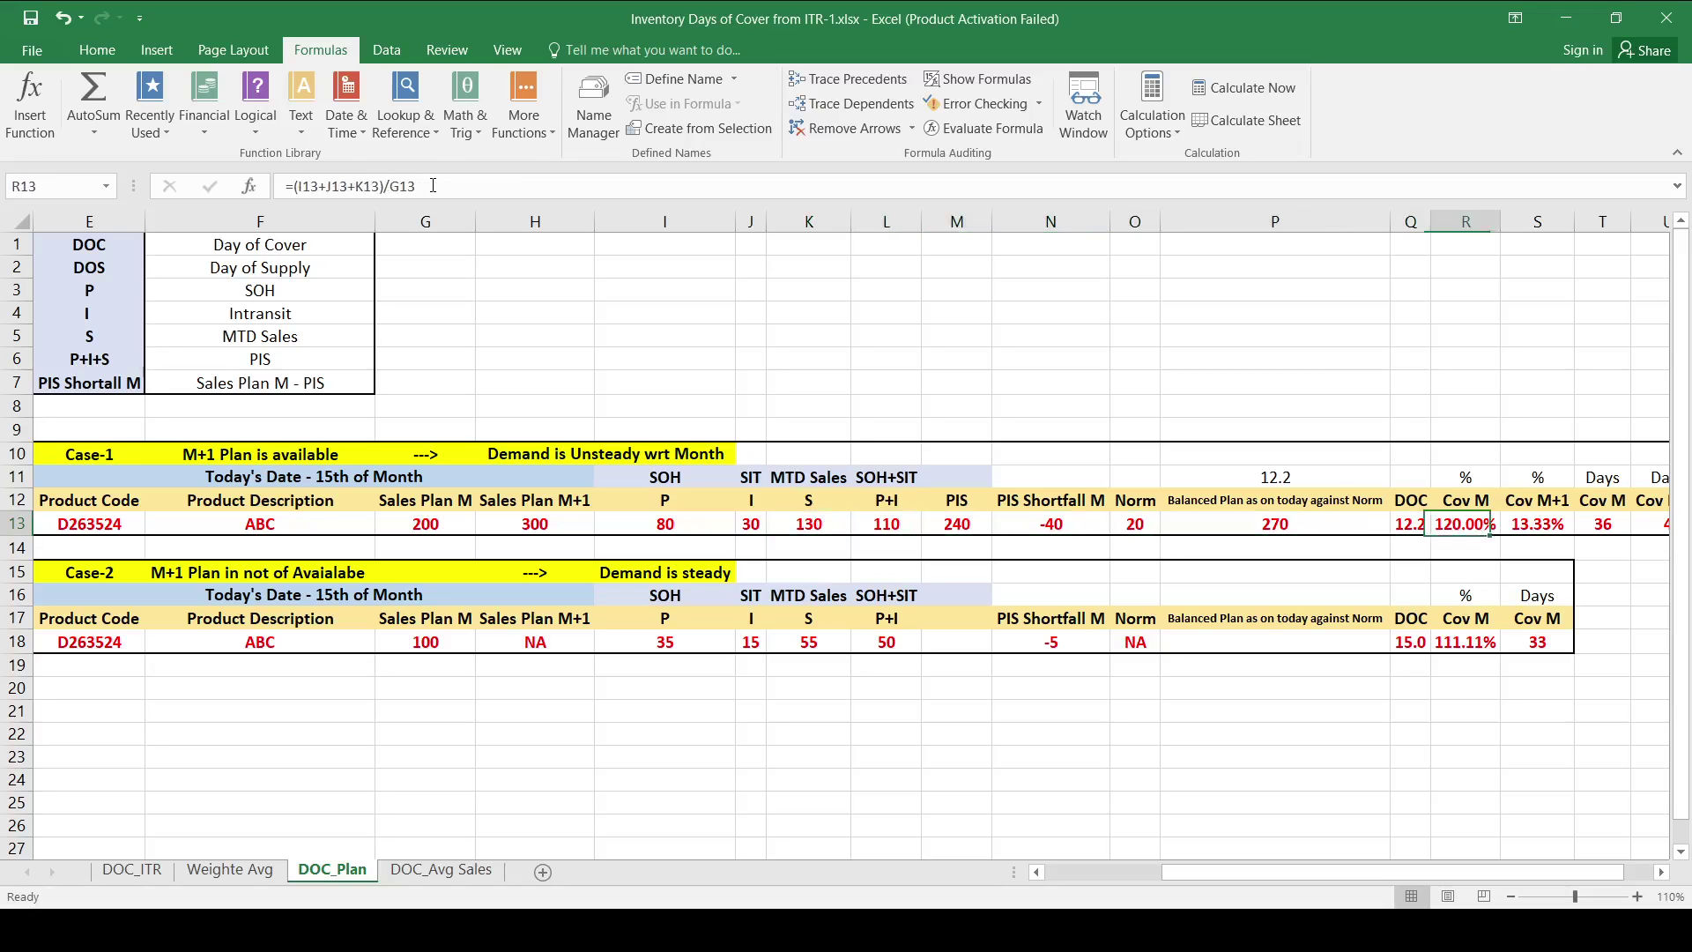
key(Left)
key(Left)
key(Left)
key(Left)
key(Left)
key(Left)
key(Left)
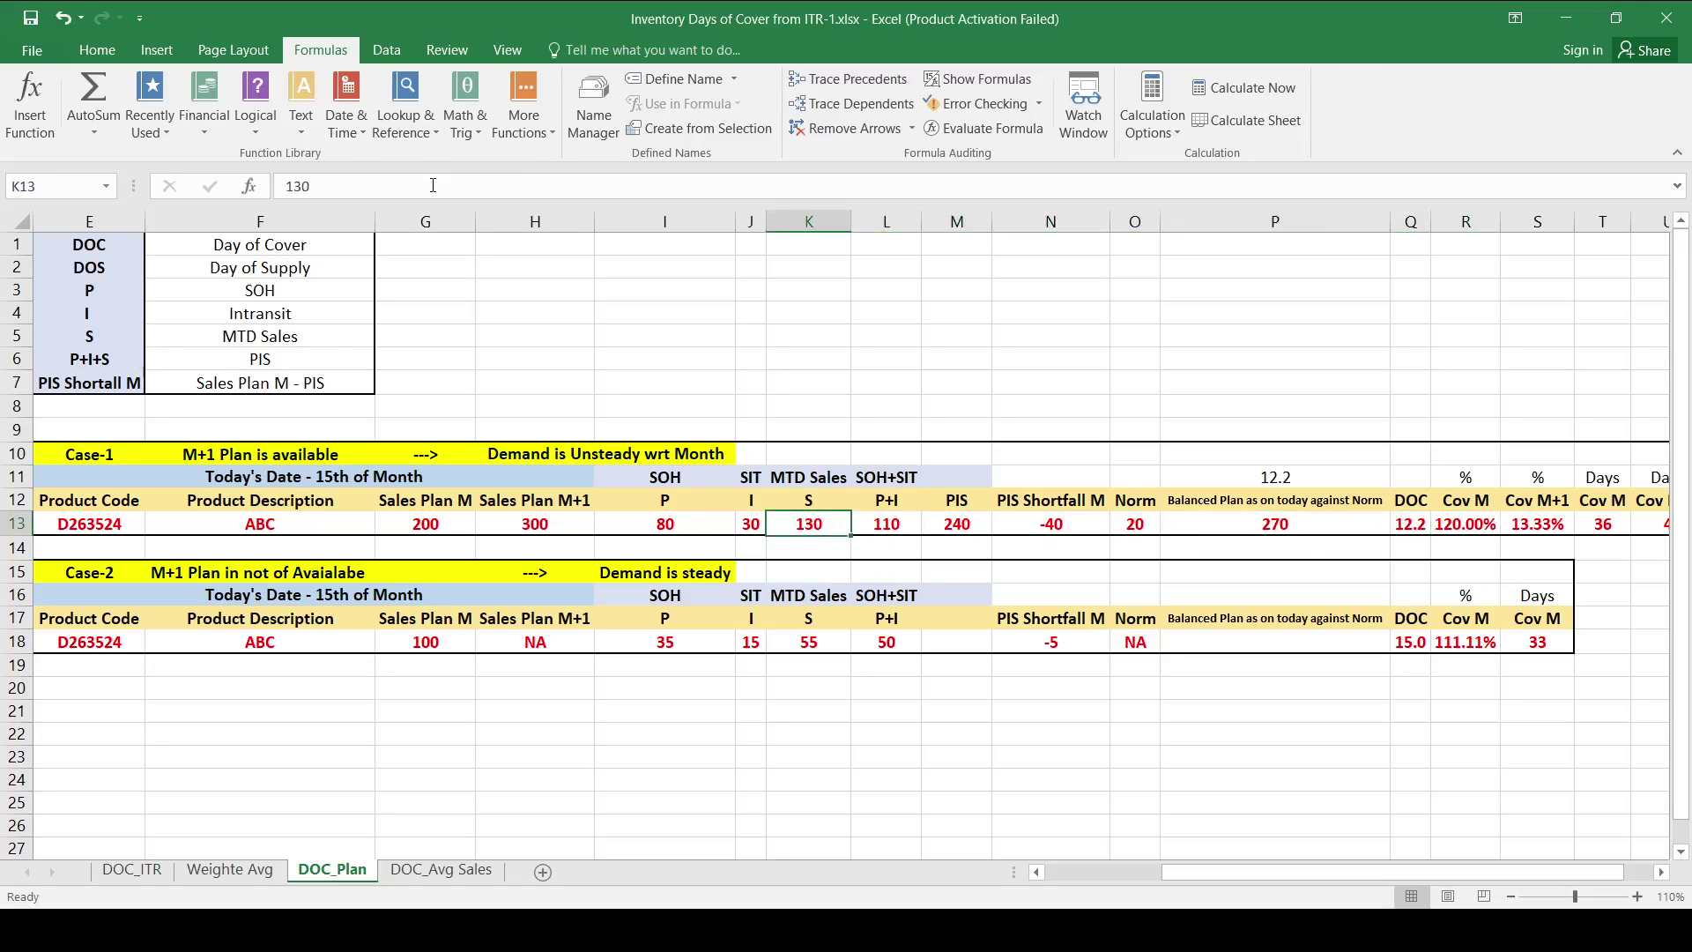
Step: Examine which cells the Case-1 Balanced Plan formula in P13 uses
key(Right)
key(Right)
key(Right)
key(Right)
key(Right)
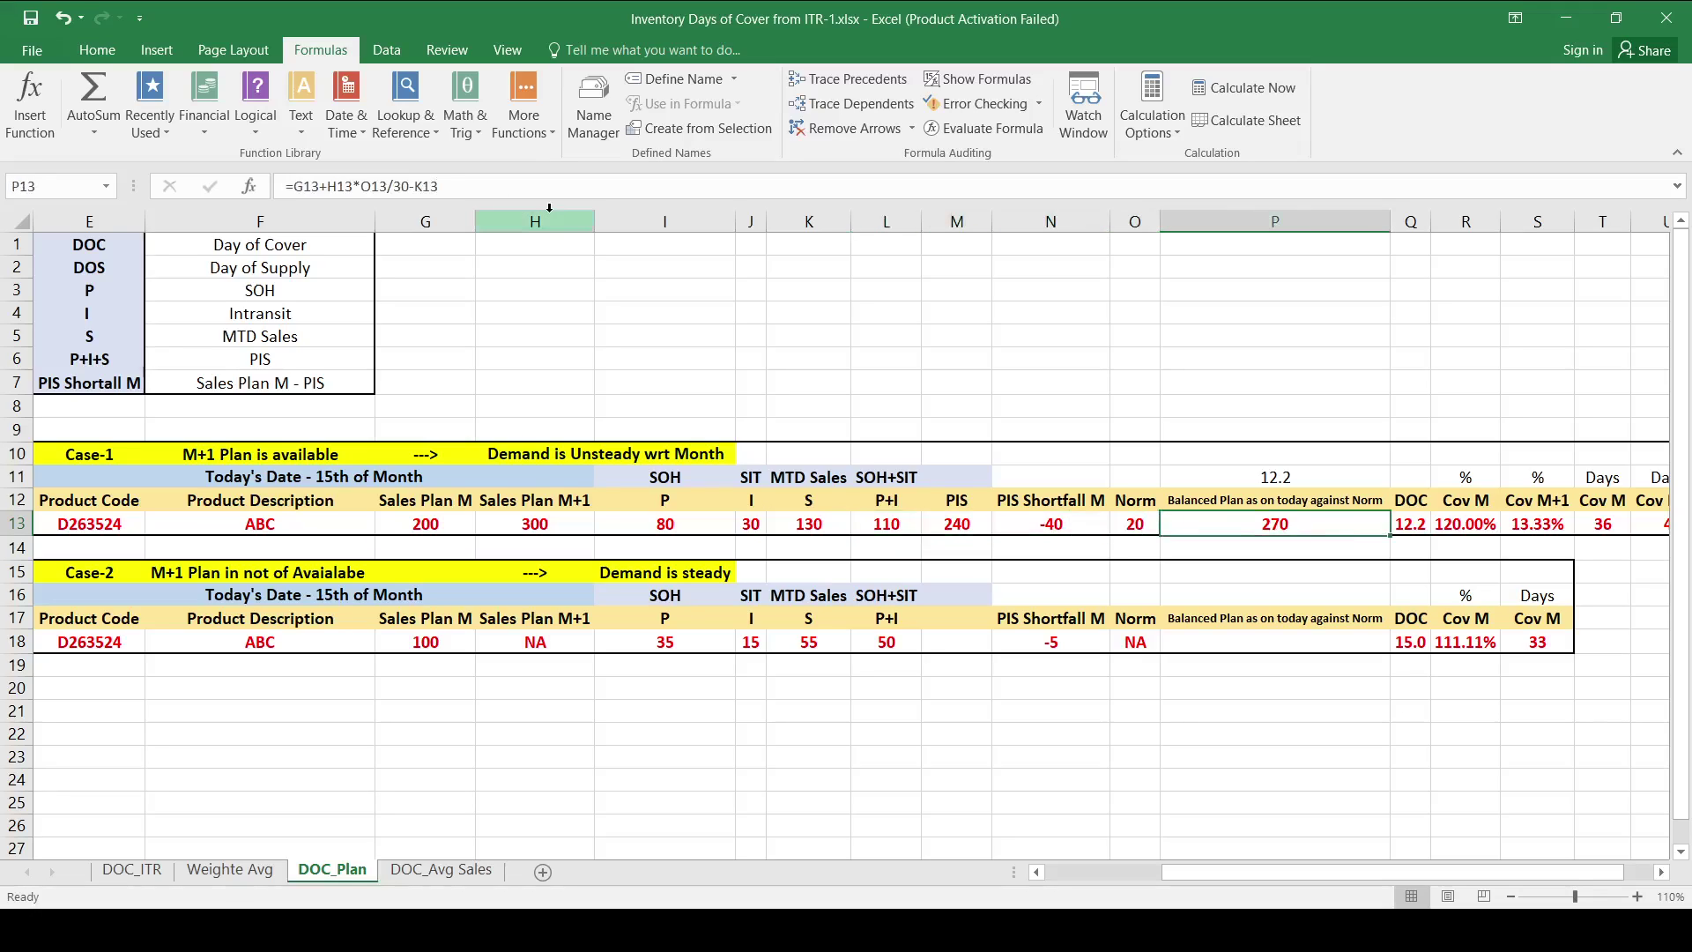
key(F2)
key(Down)
key(Up)
key(Up)
key(Down)
Step: Compare the Case-1 P+I formula in L13 with its neighbouring figures, moving on to the Norm in O13
key(Left)
key(Left)
key(Left)
key(Left)
key(Right)
key(Left)
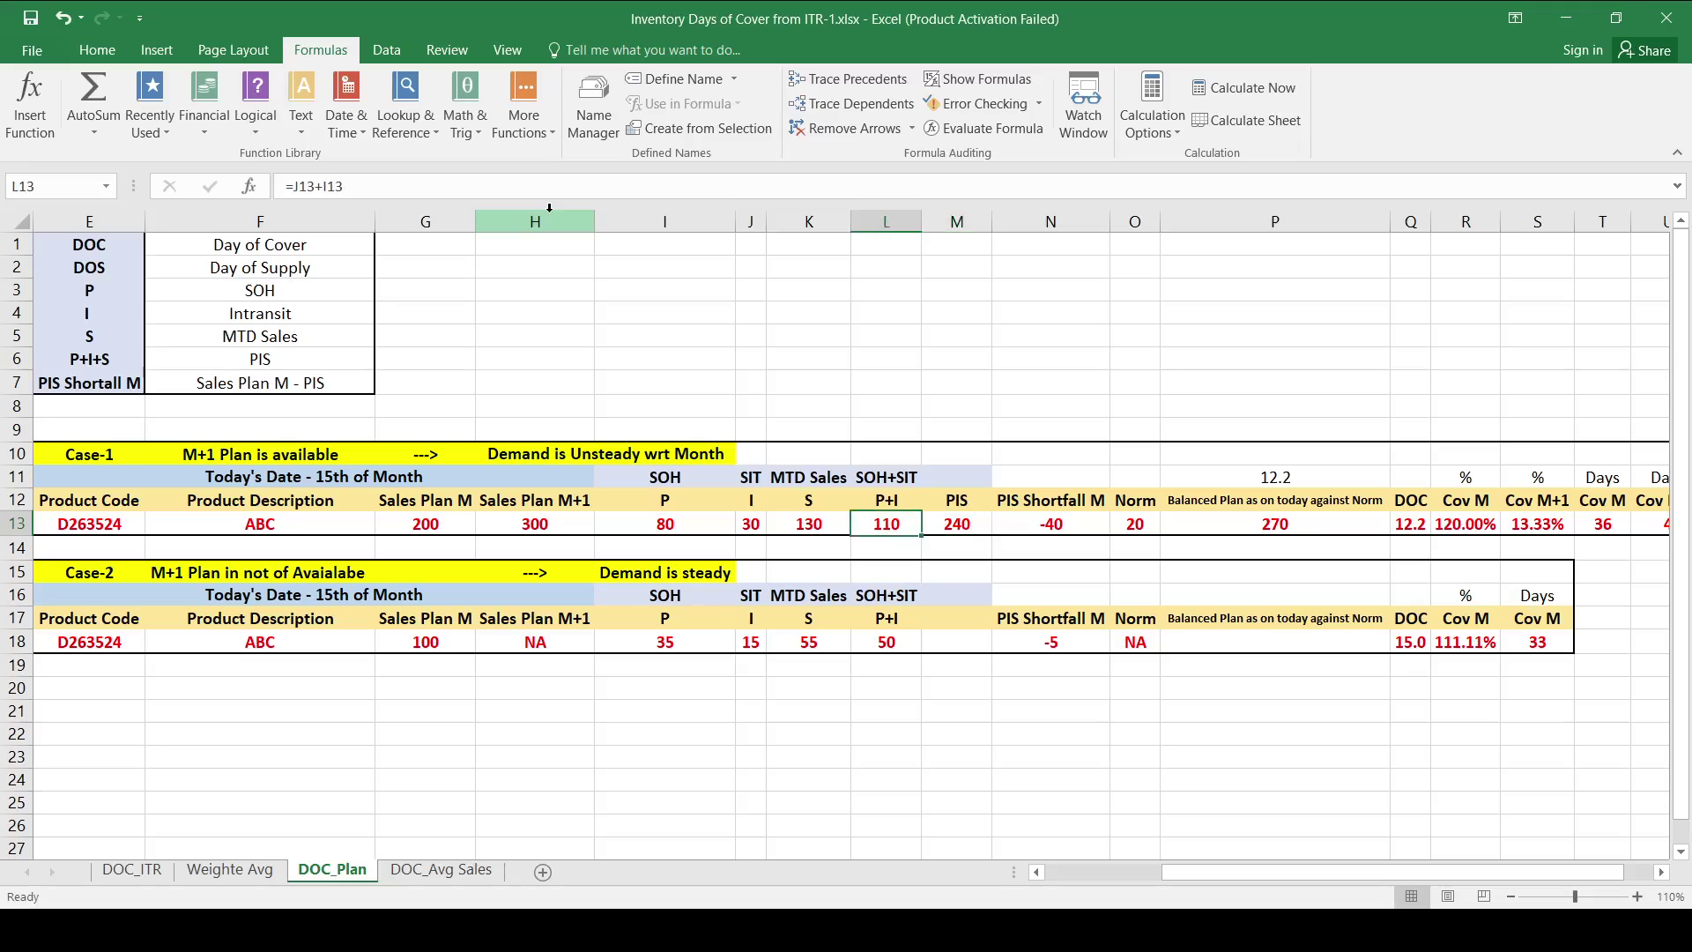
key(Right)
key(Left)
key(Right)
key(Left)
key(Left)
key(Right)
key(Right)
key(Right)
key(Right)
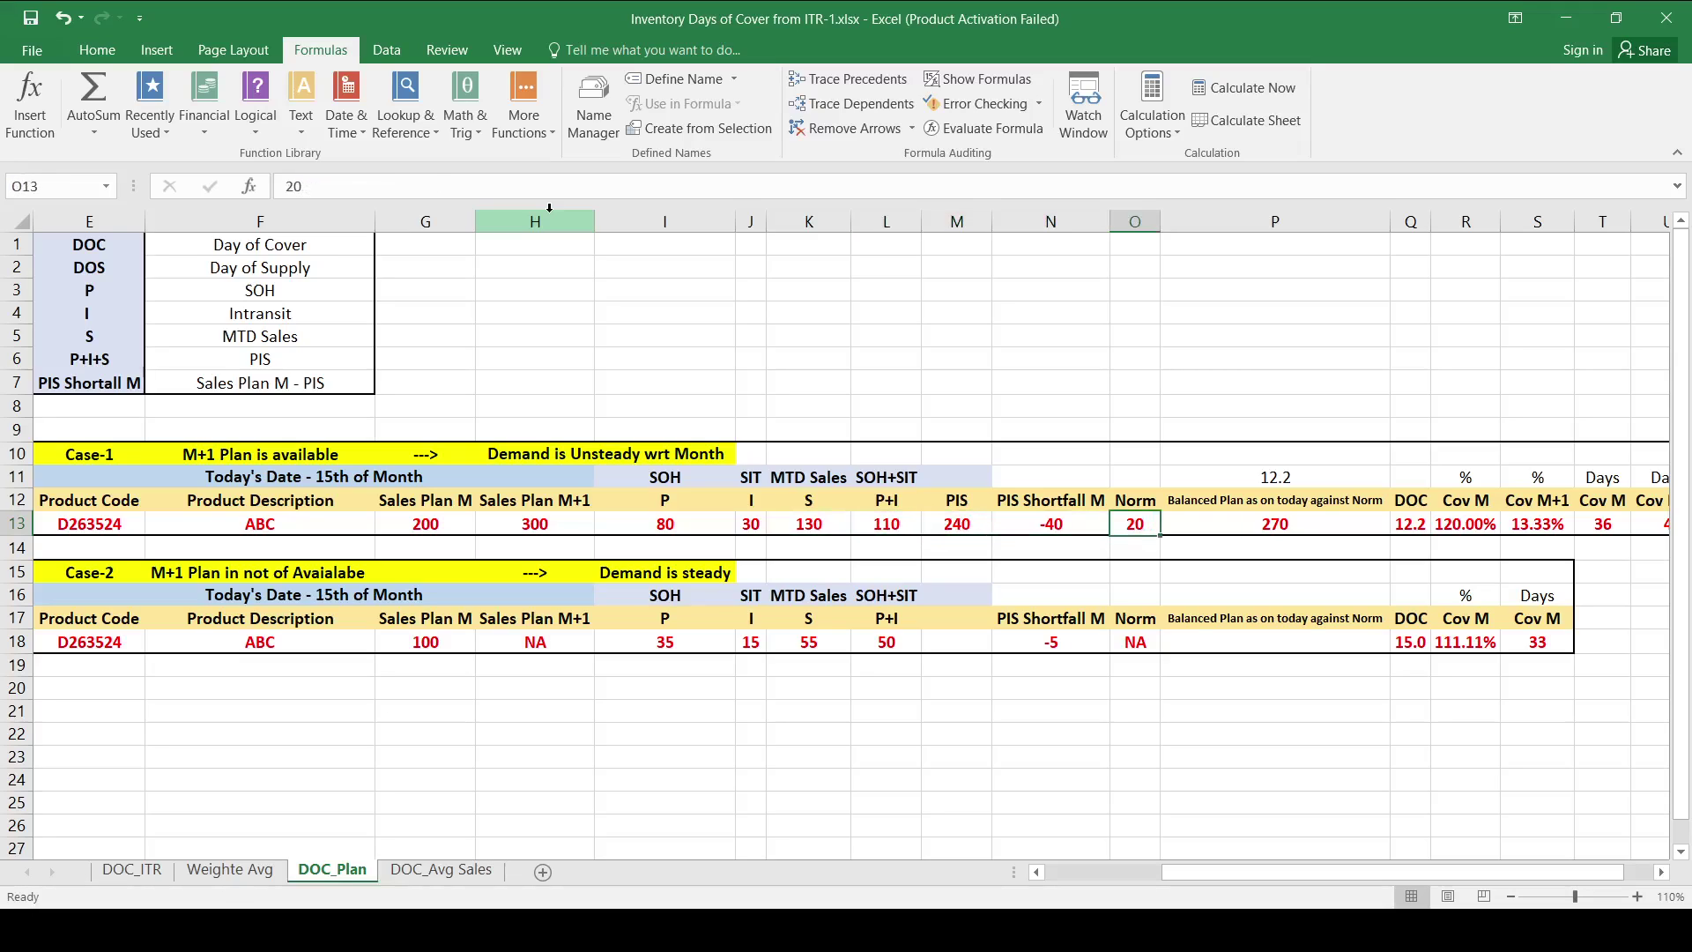
Step: Compare P+I in L13 with the Balanced Plan in P13, and check the days-of-cover calculation in P11
key(Right)
key(Left)
key(Left)
key(Left)
key(Left)
key(Left)
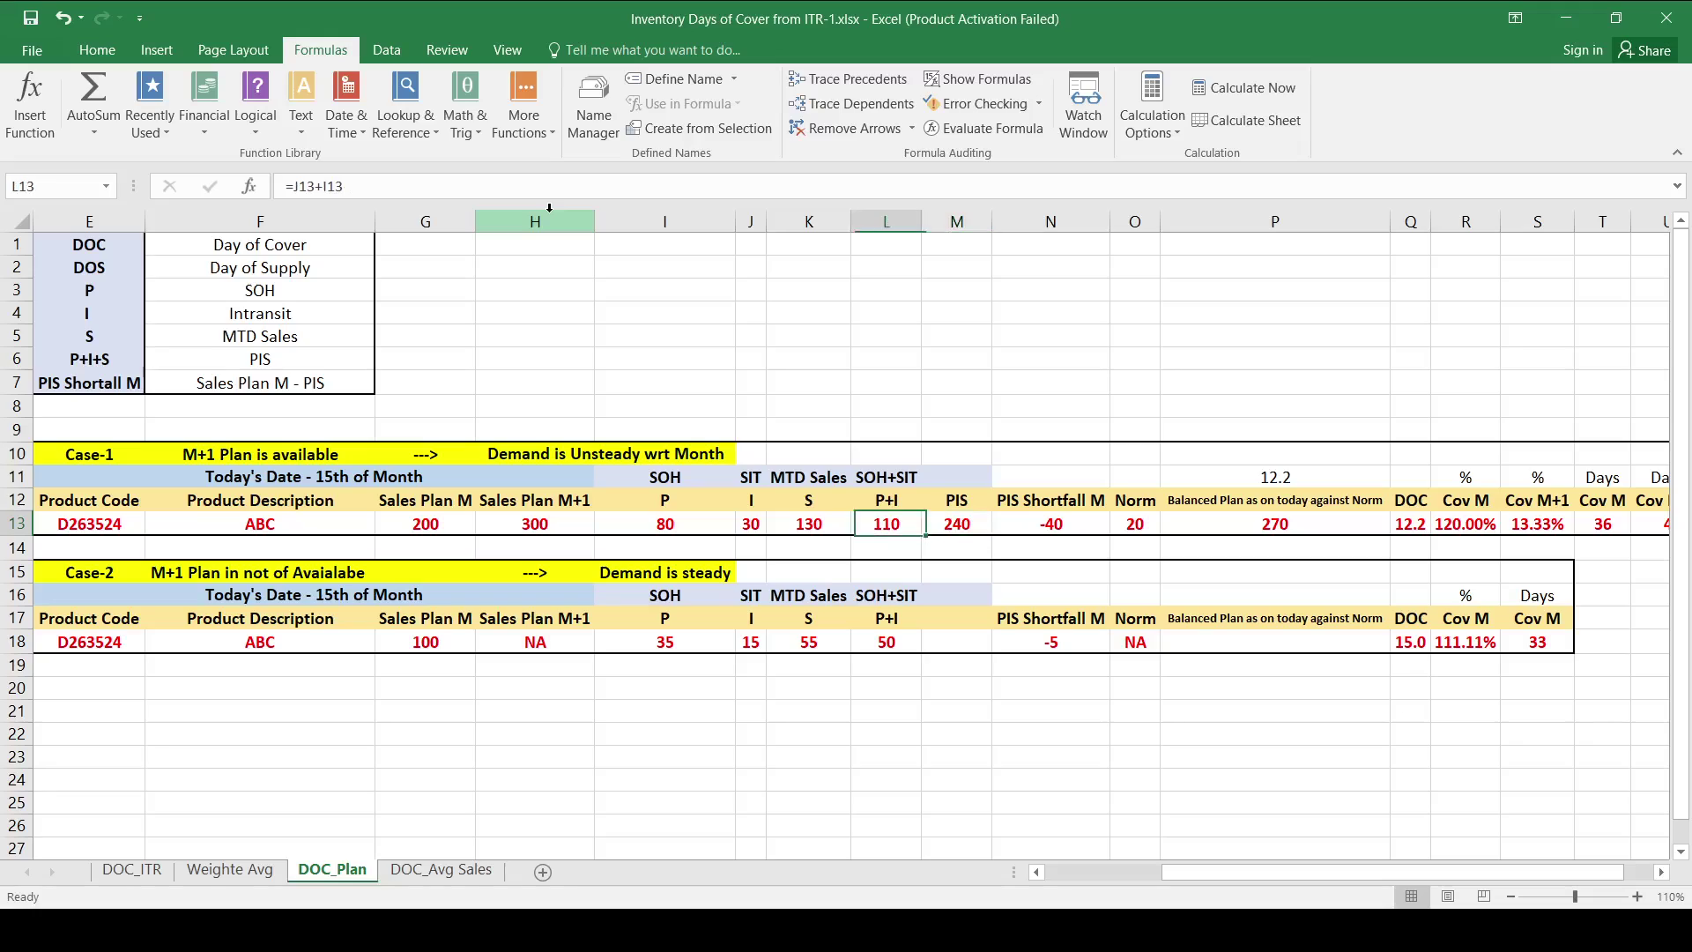
key(Right)
key(Right)
key(Right)
key(Right)
key(Right)
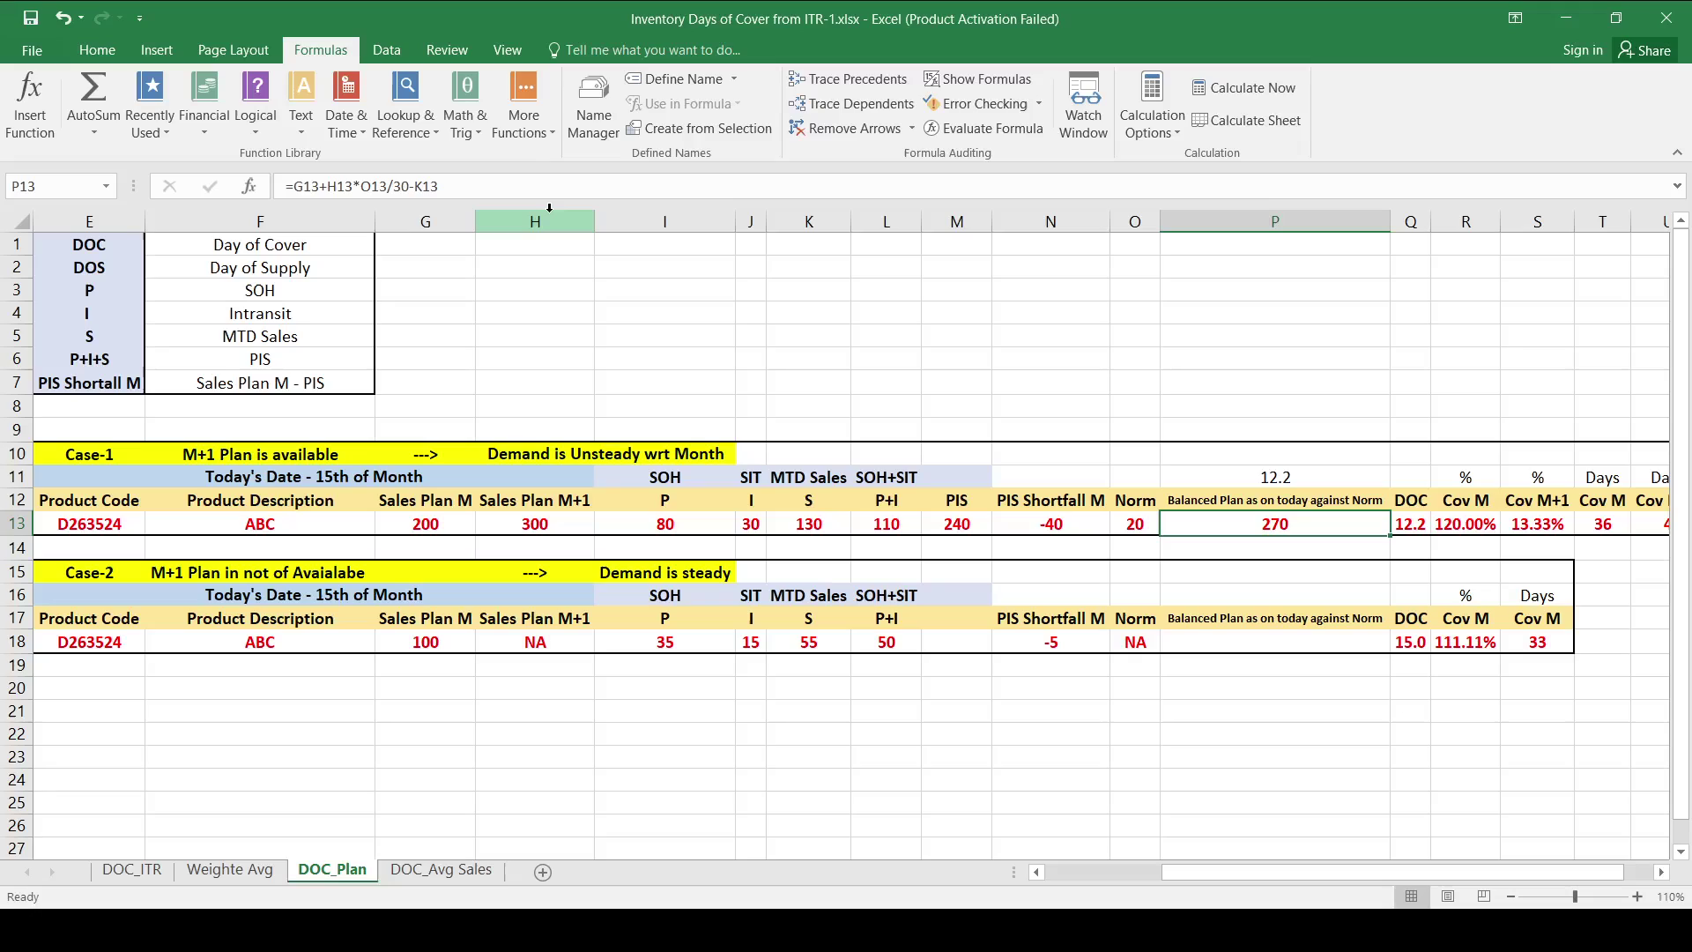
key(Up)
key(Up)
key(Down)
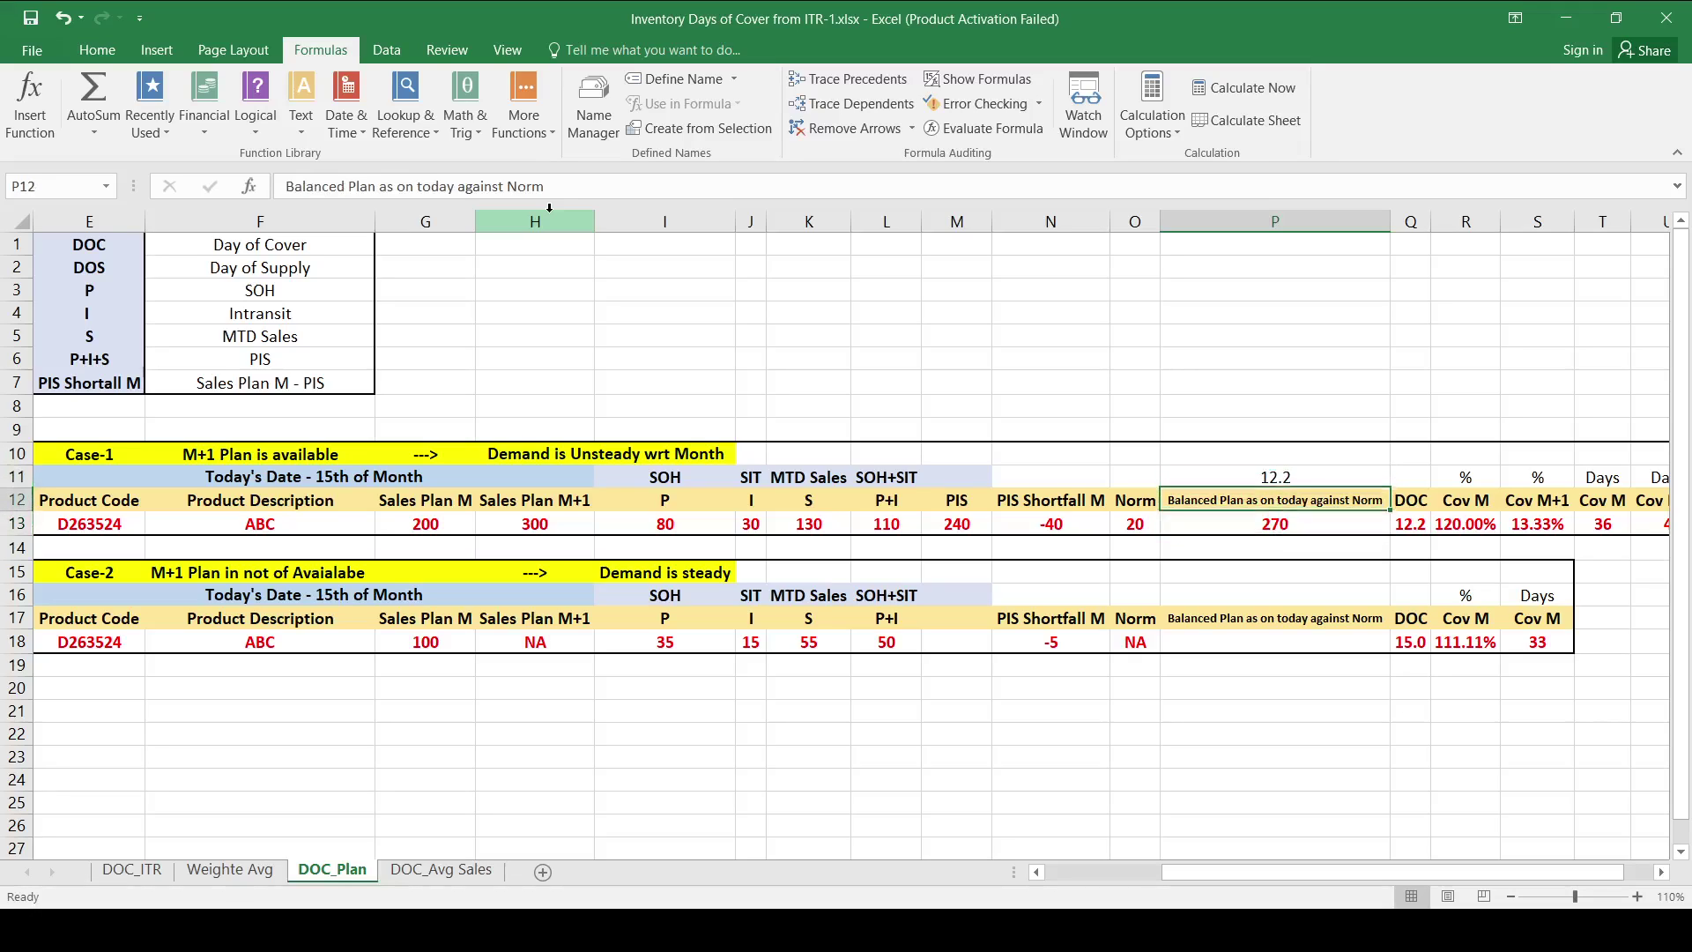
key(Down)
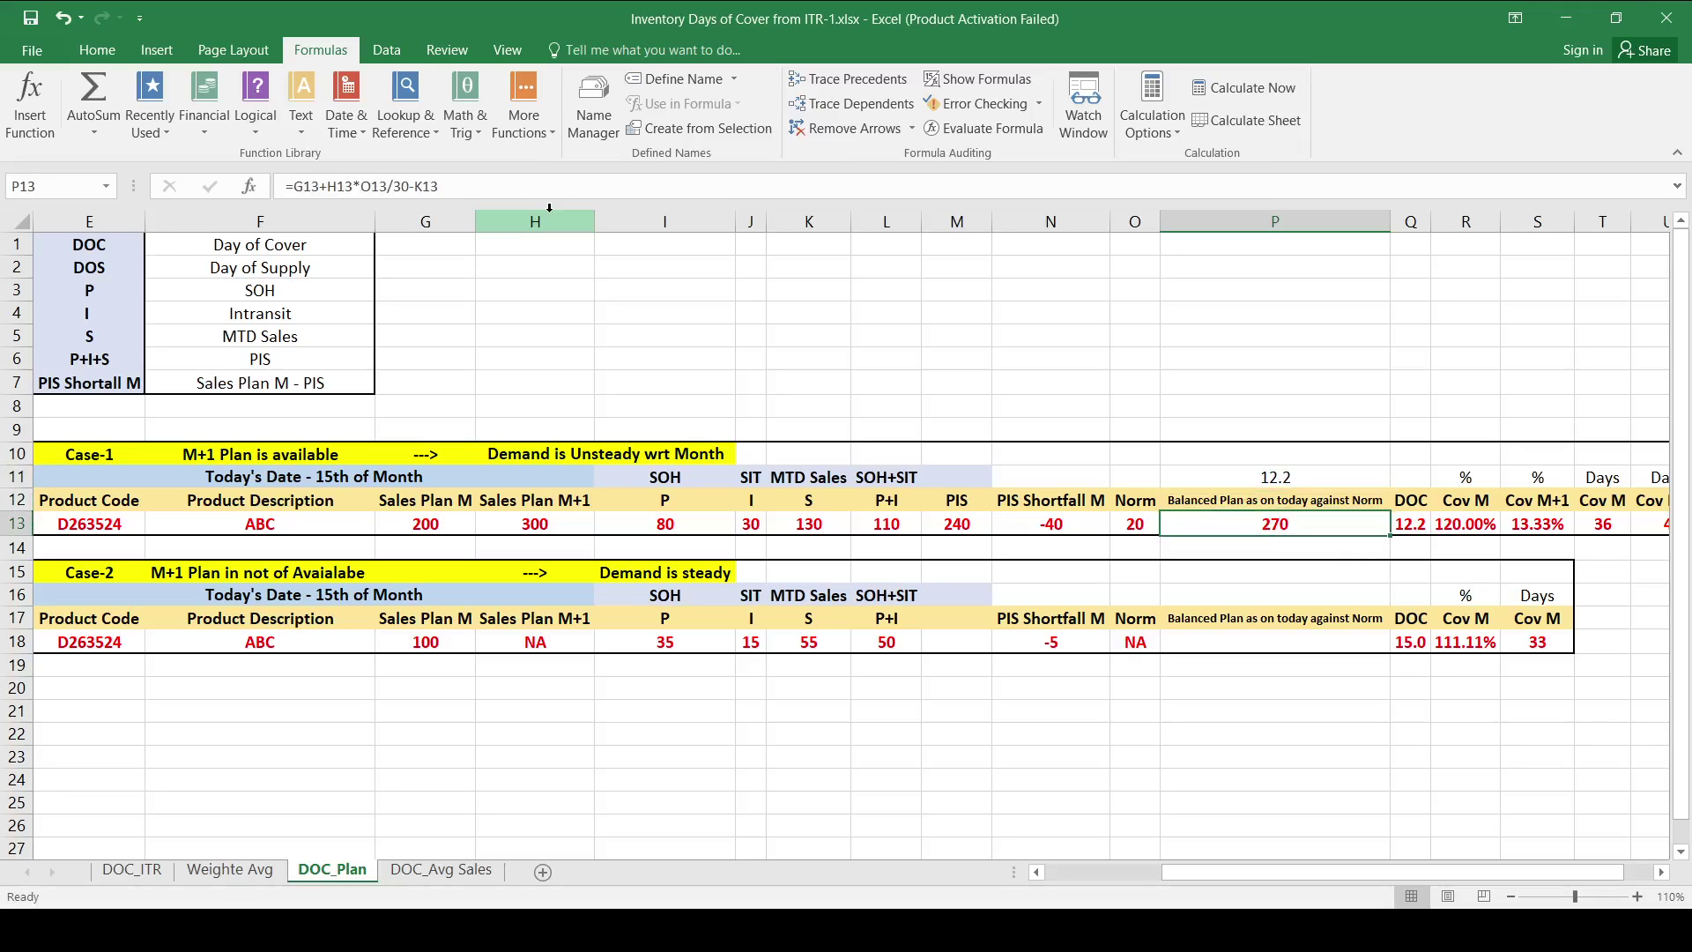
Step: Set the Case-1 MTD Sales in K13 to 150
key(Left)
key(Left)
key(Left)
key(Left)
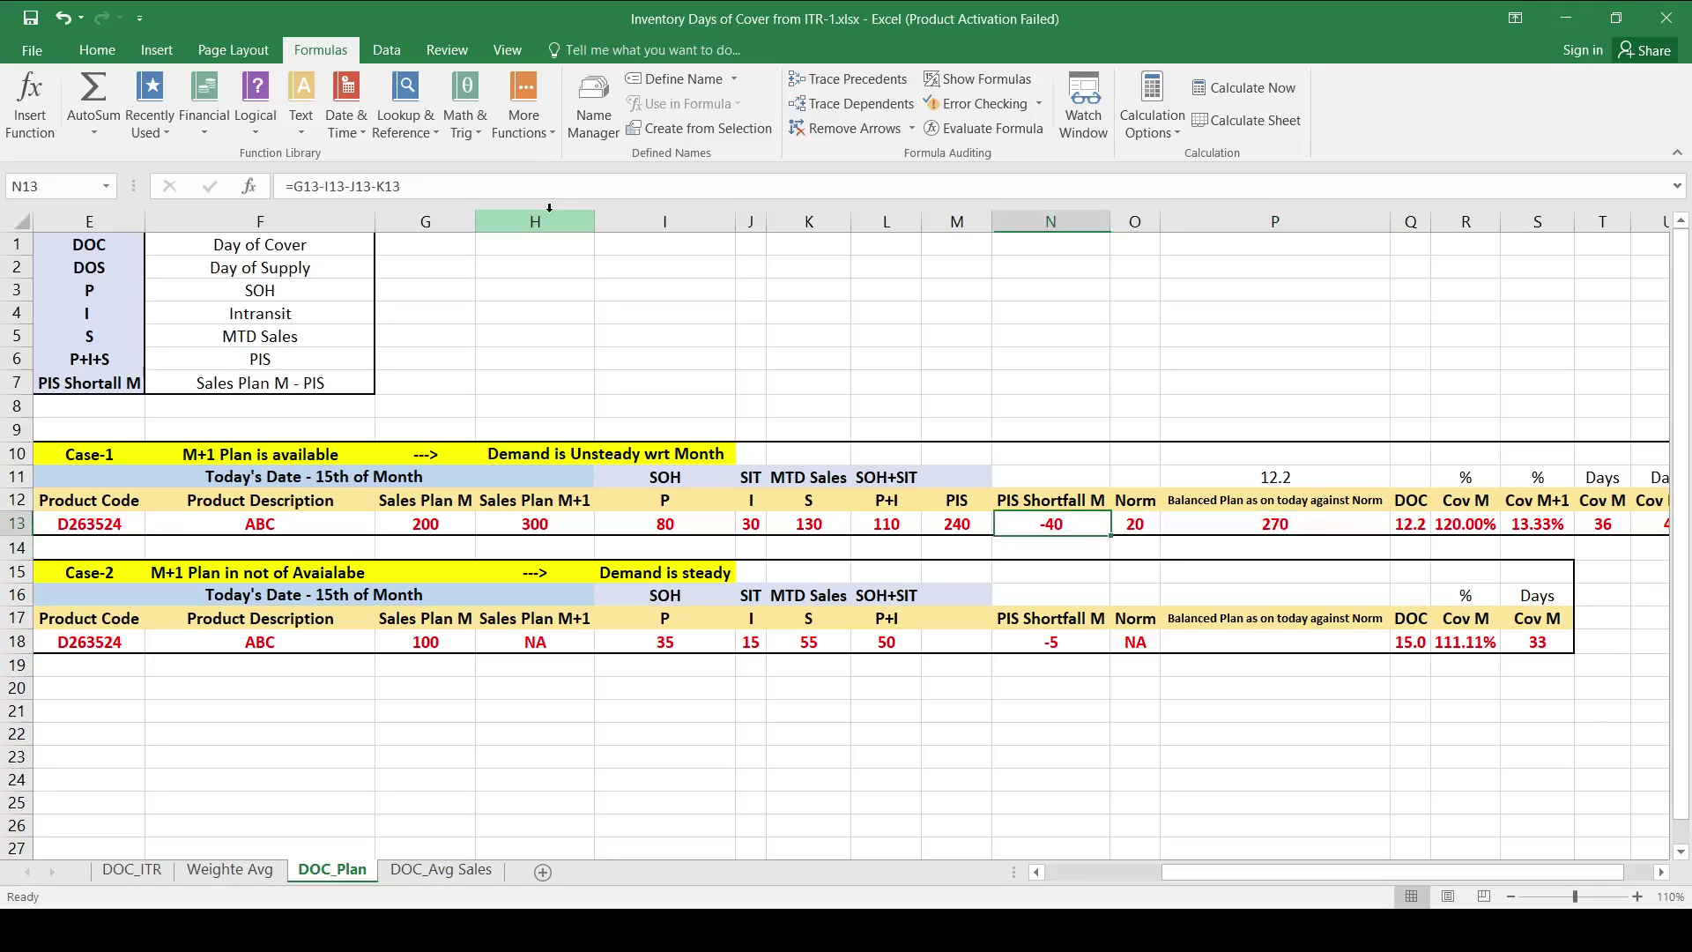
key(Left)
text(1)
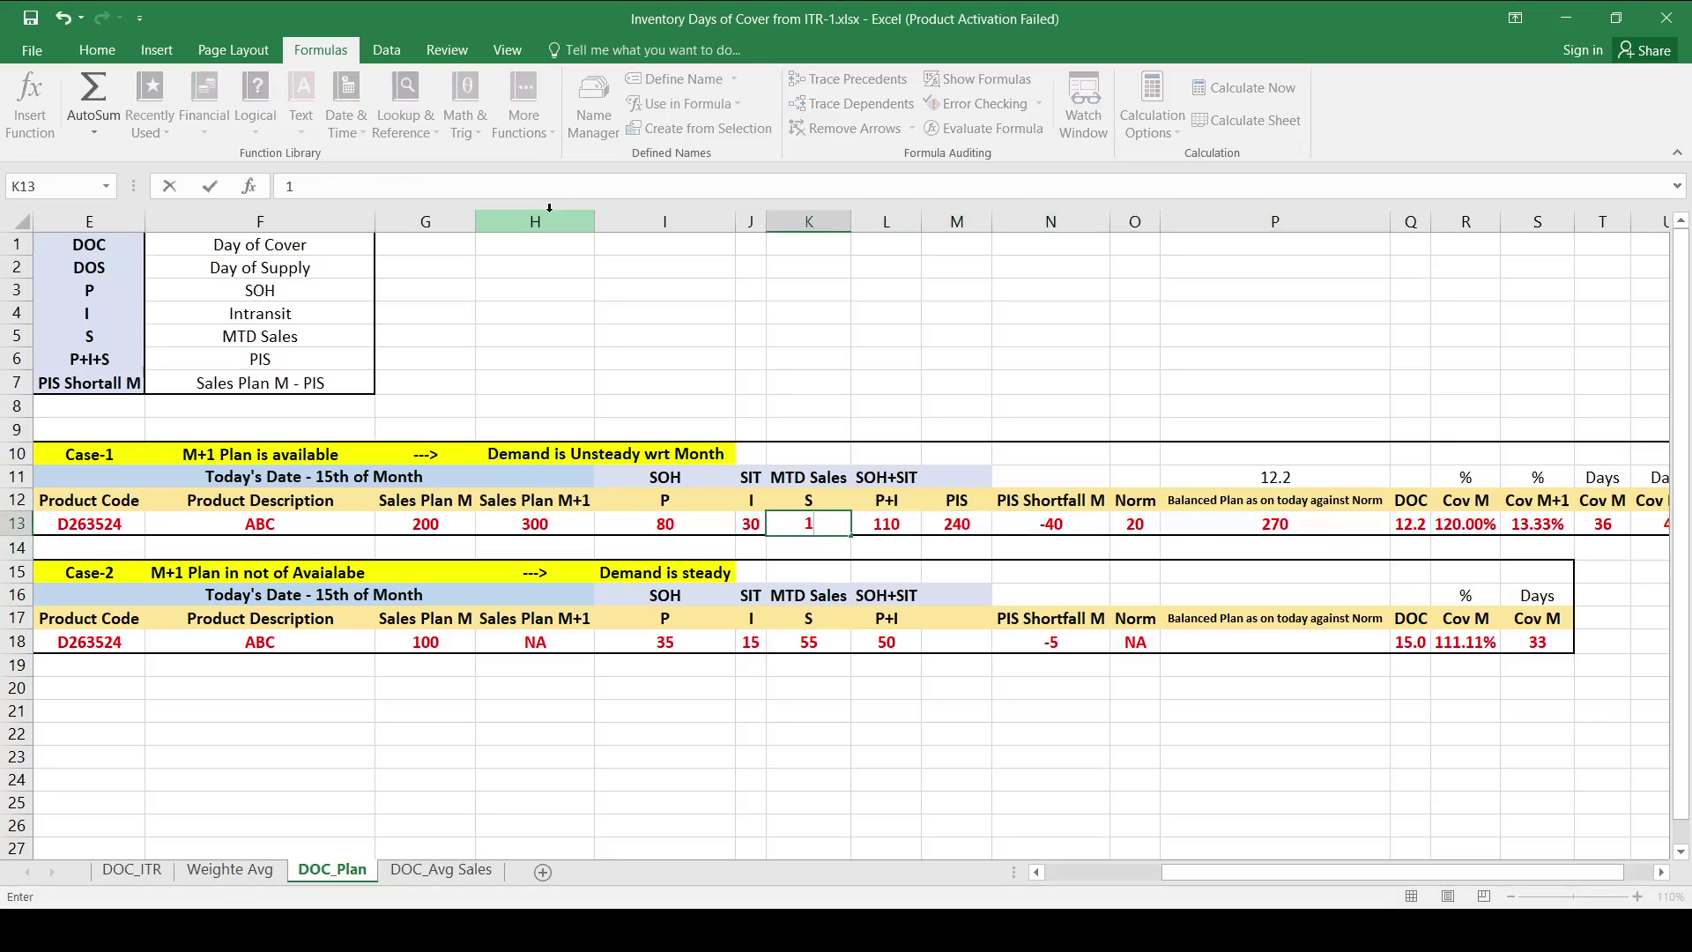
text(50)
key(Up)
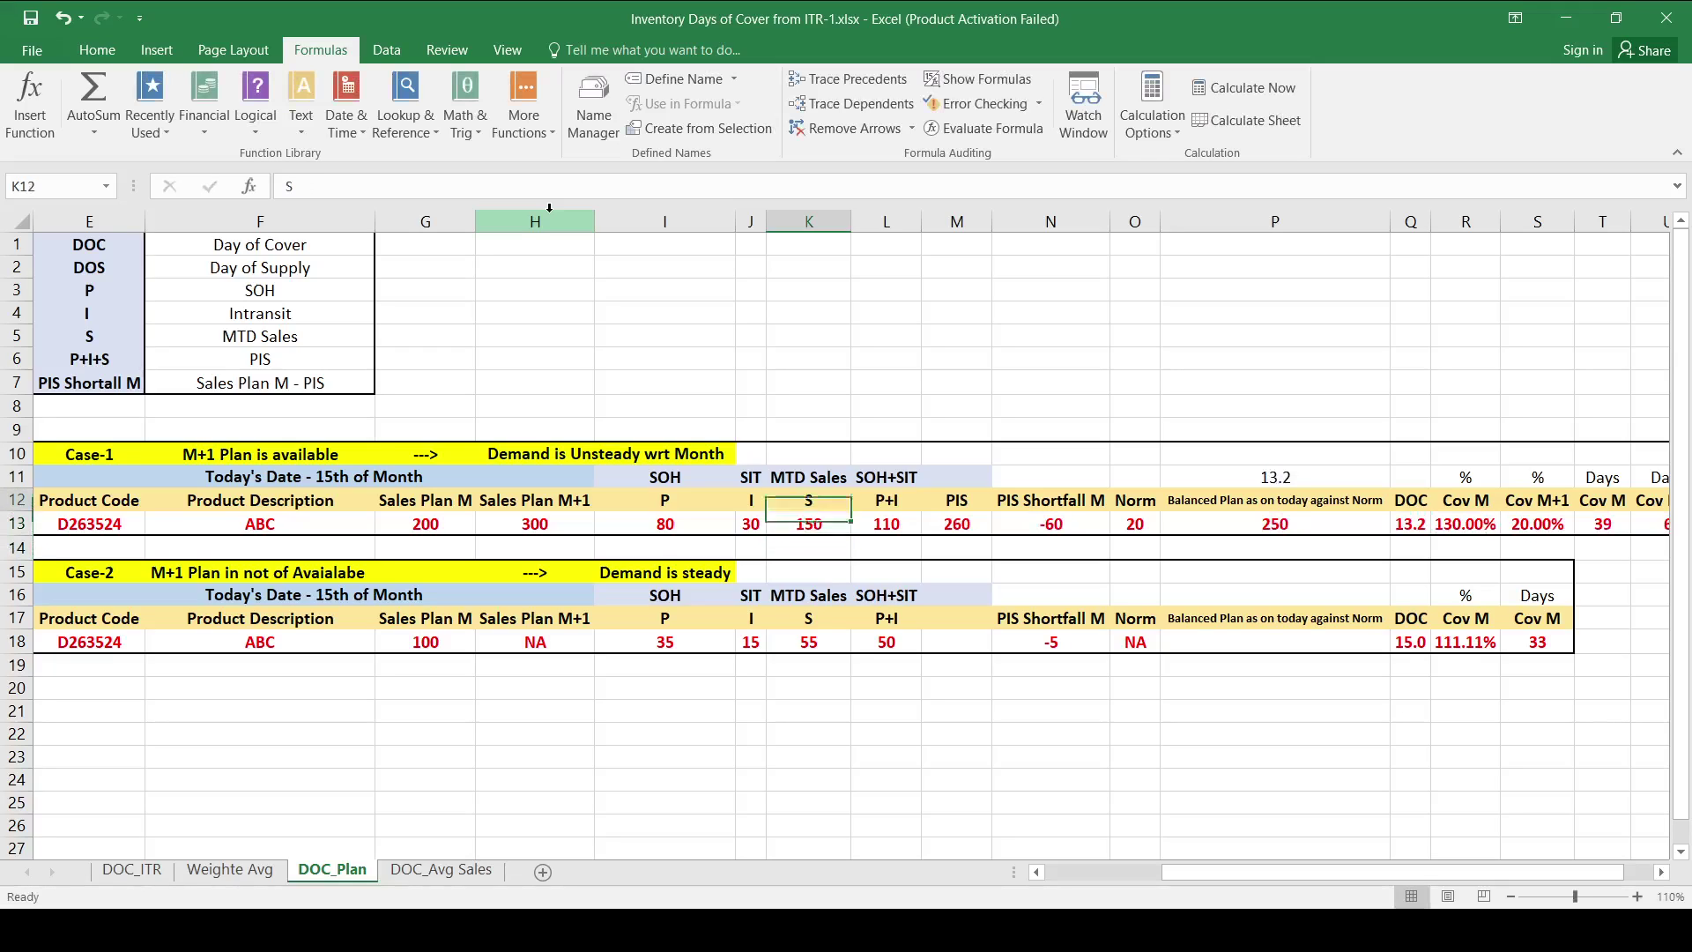
key(Down)
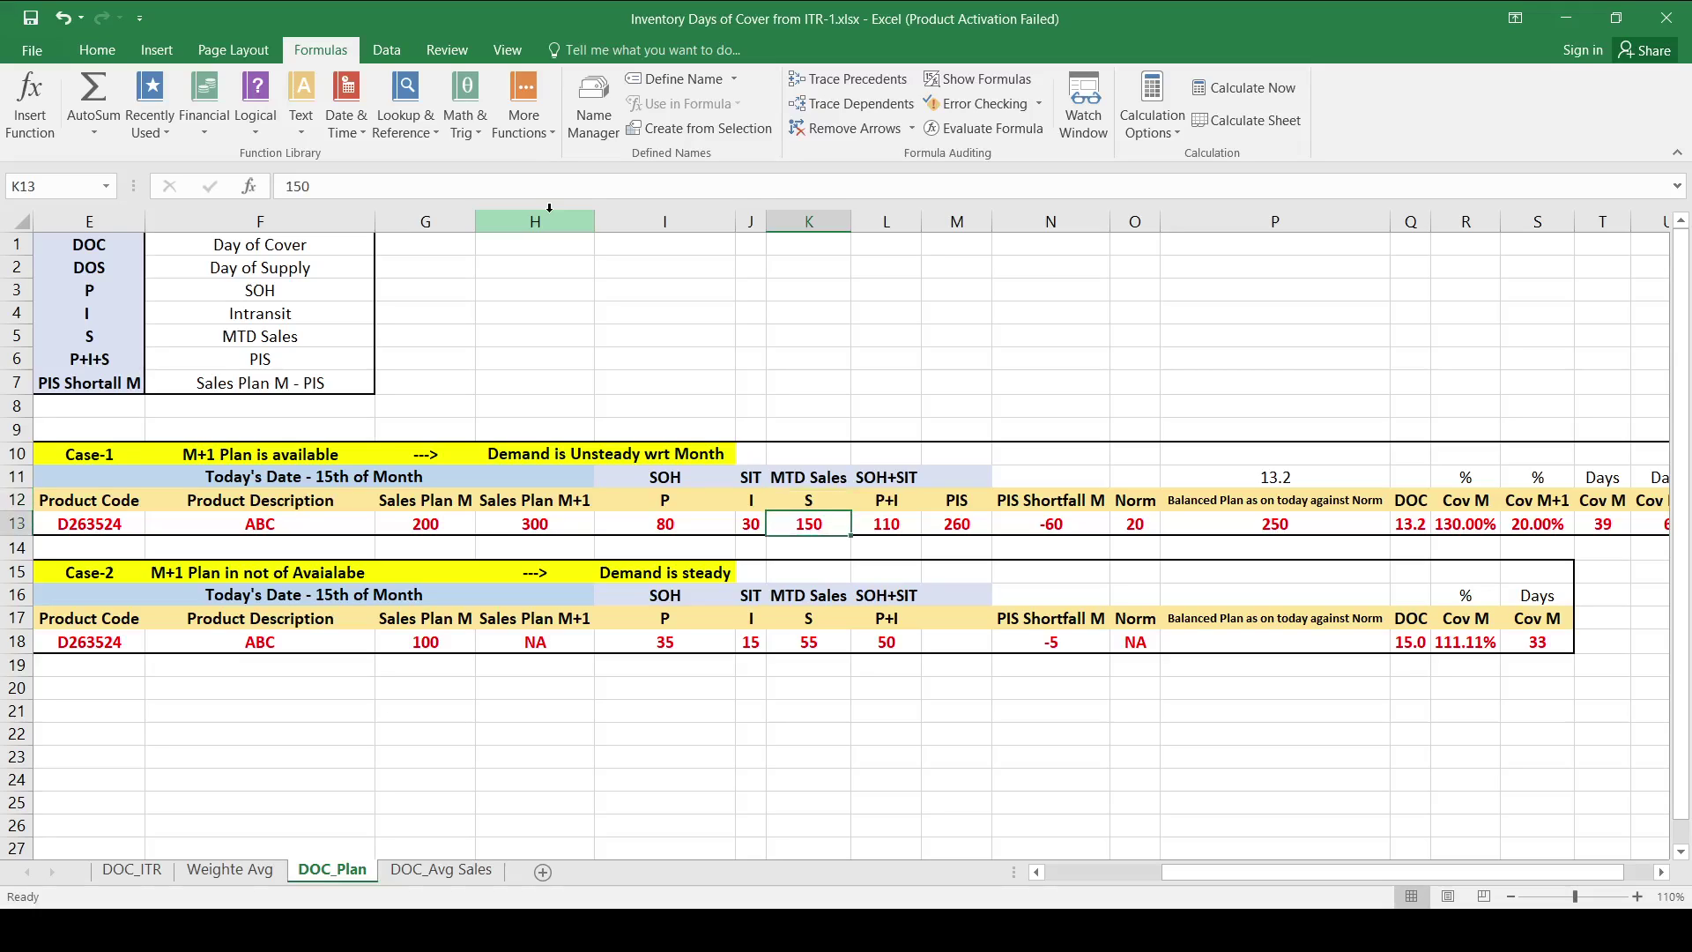
Step: Undo and redo the last MTD Sales change in K13 to compare the Case-1 results
text(1)
key(Escape)
click(65, 21)
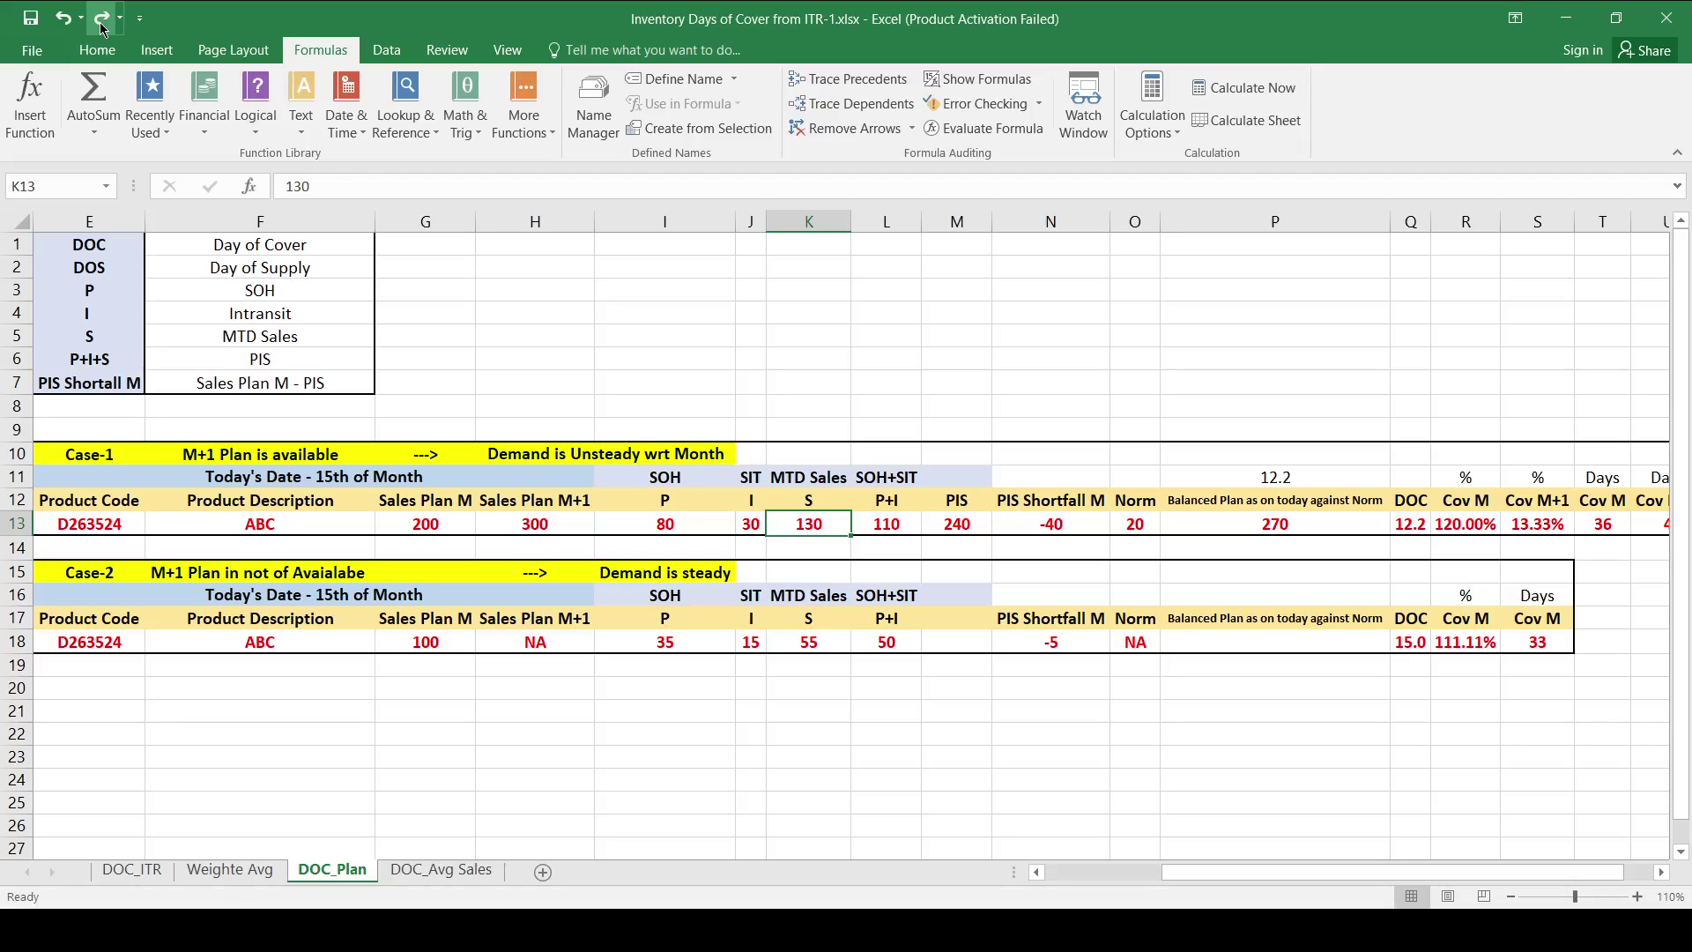
click(101, 21)
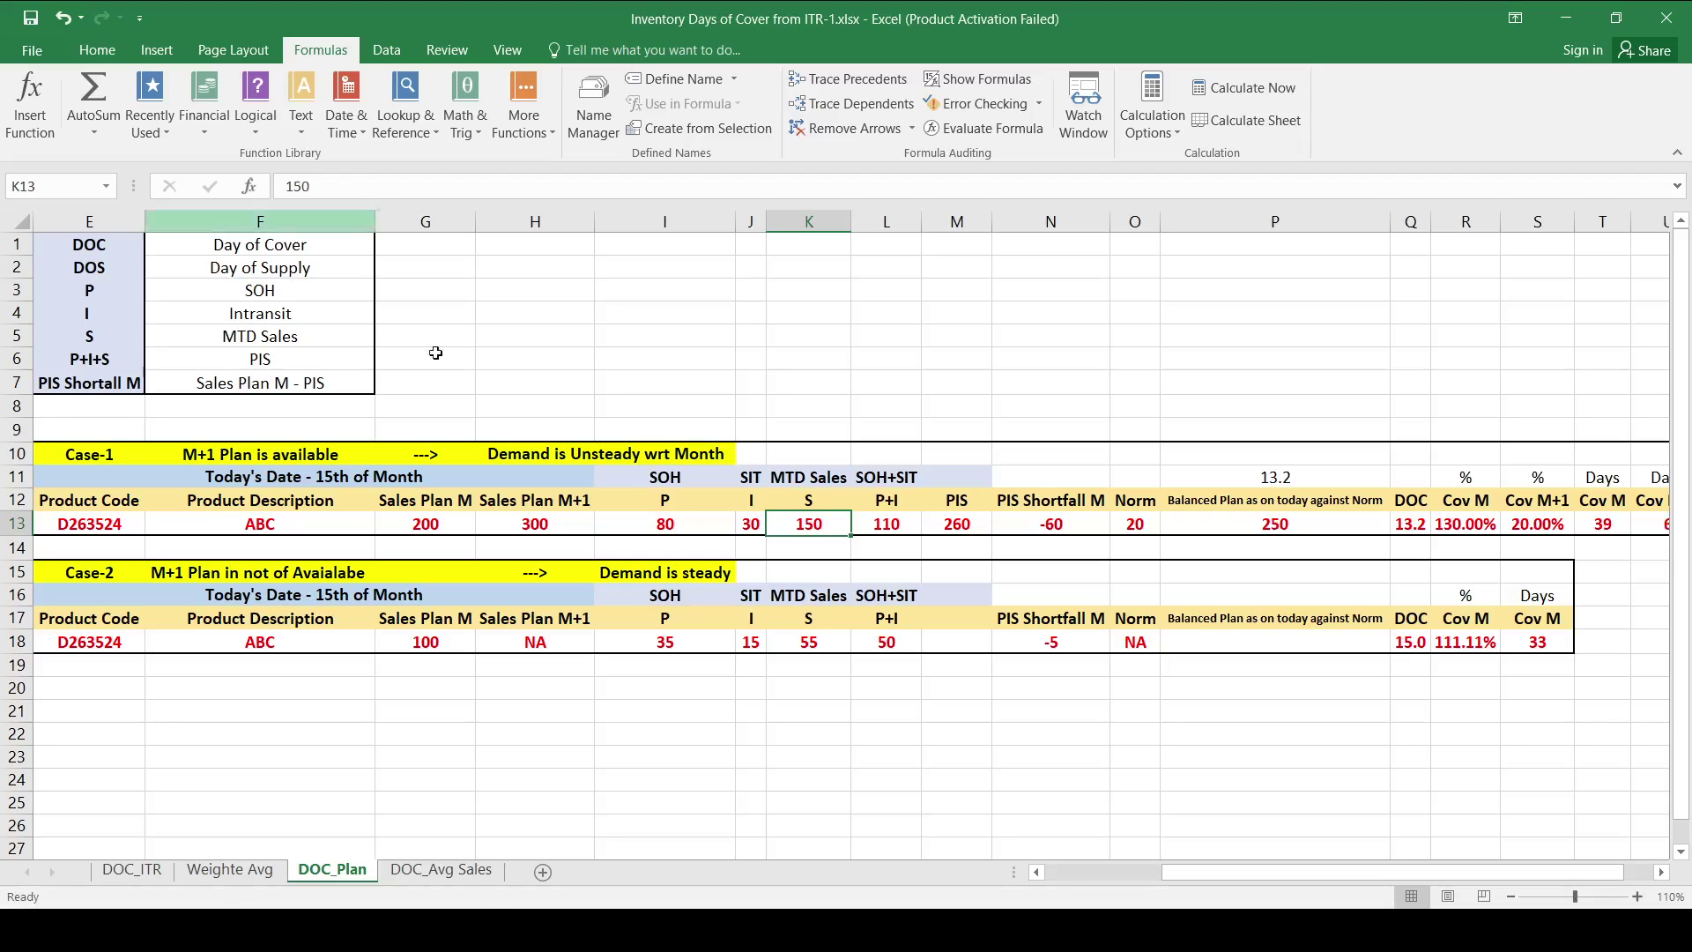
Step: Check the formulas in P13 and P11, and compare them by undoing and reapplying the MTD Sales change
click(1221, 526)
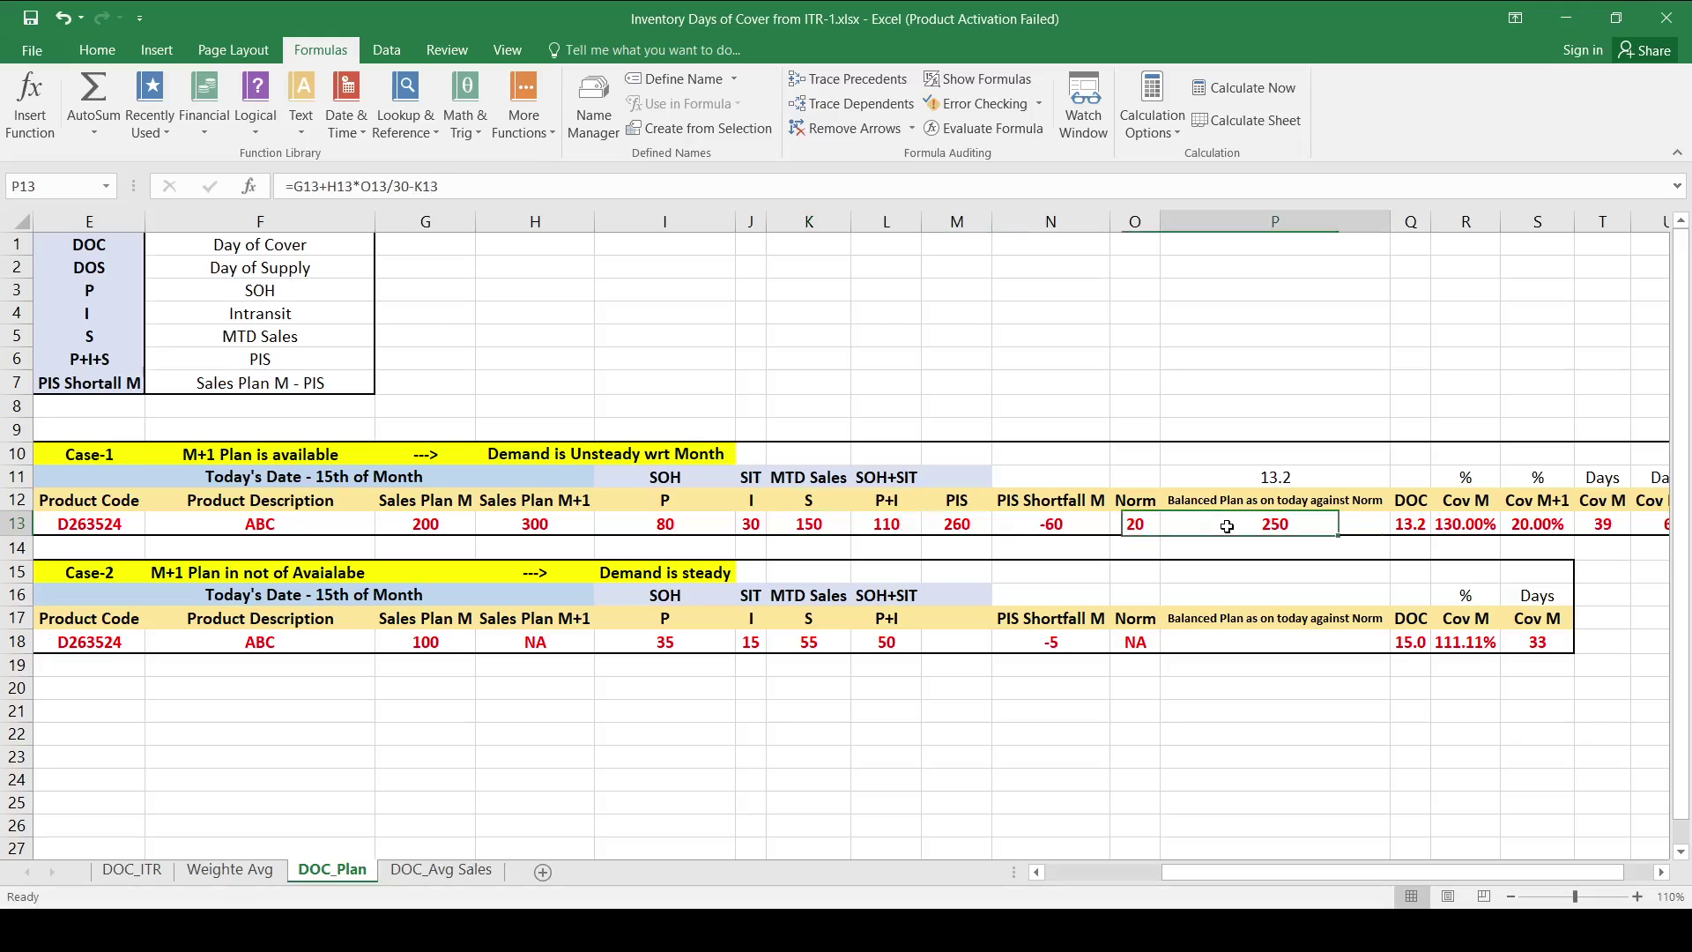
click(1258, 479)
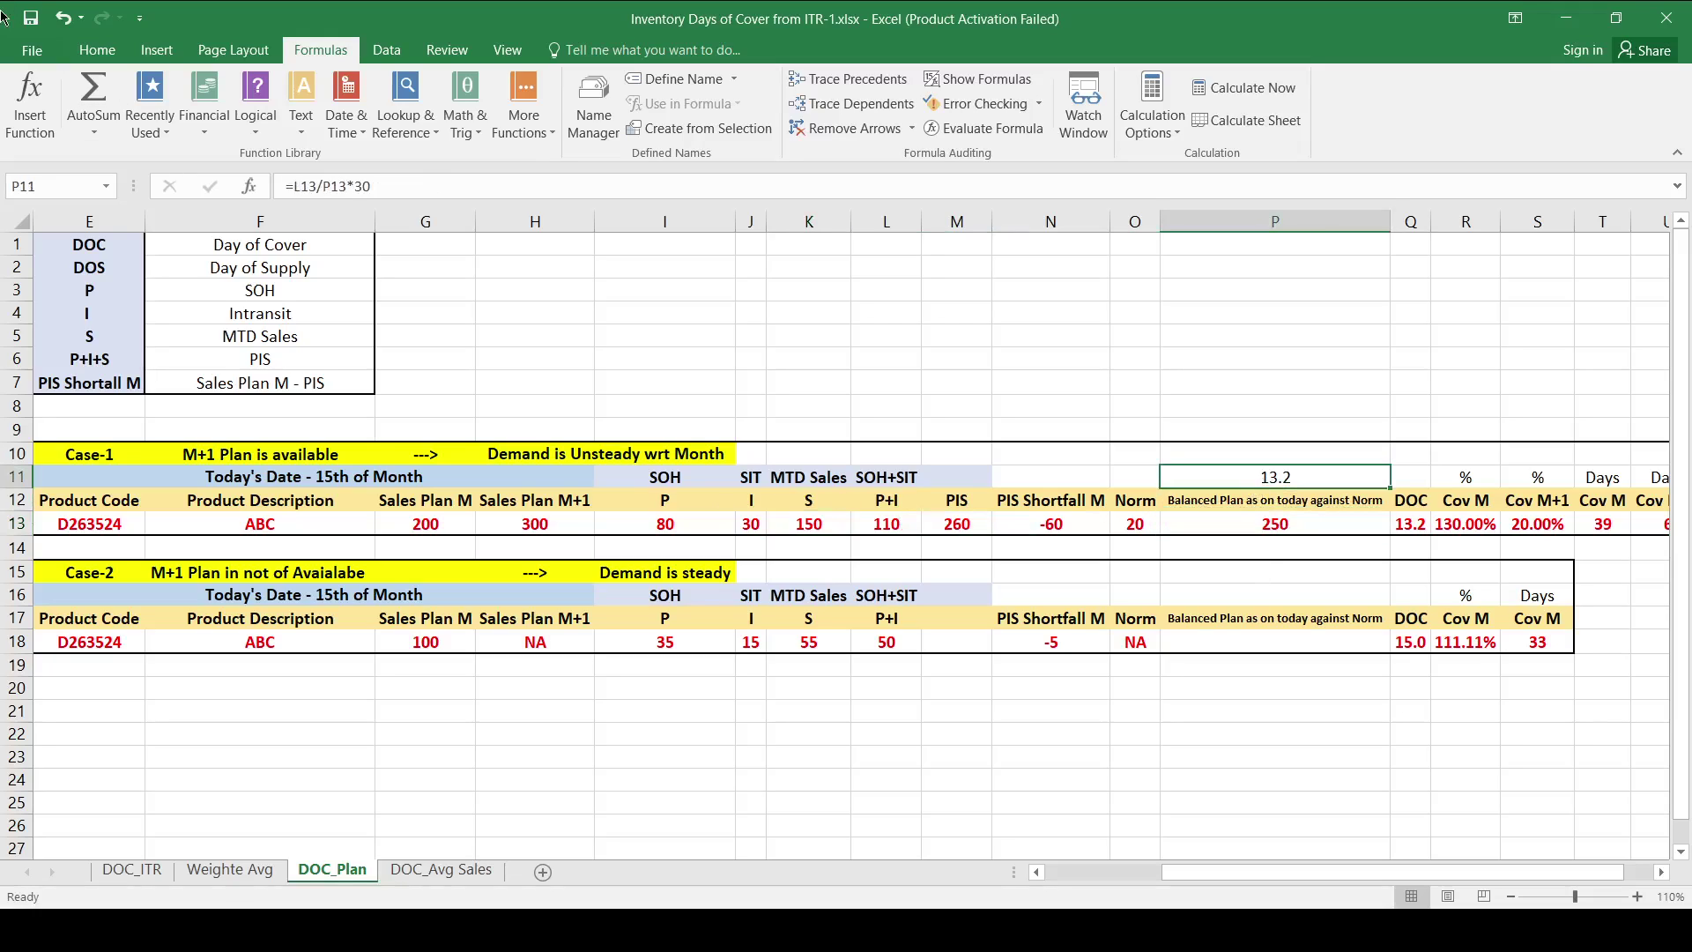
click(69, 27)
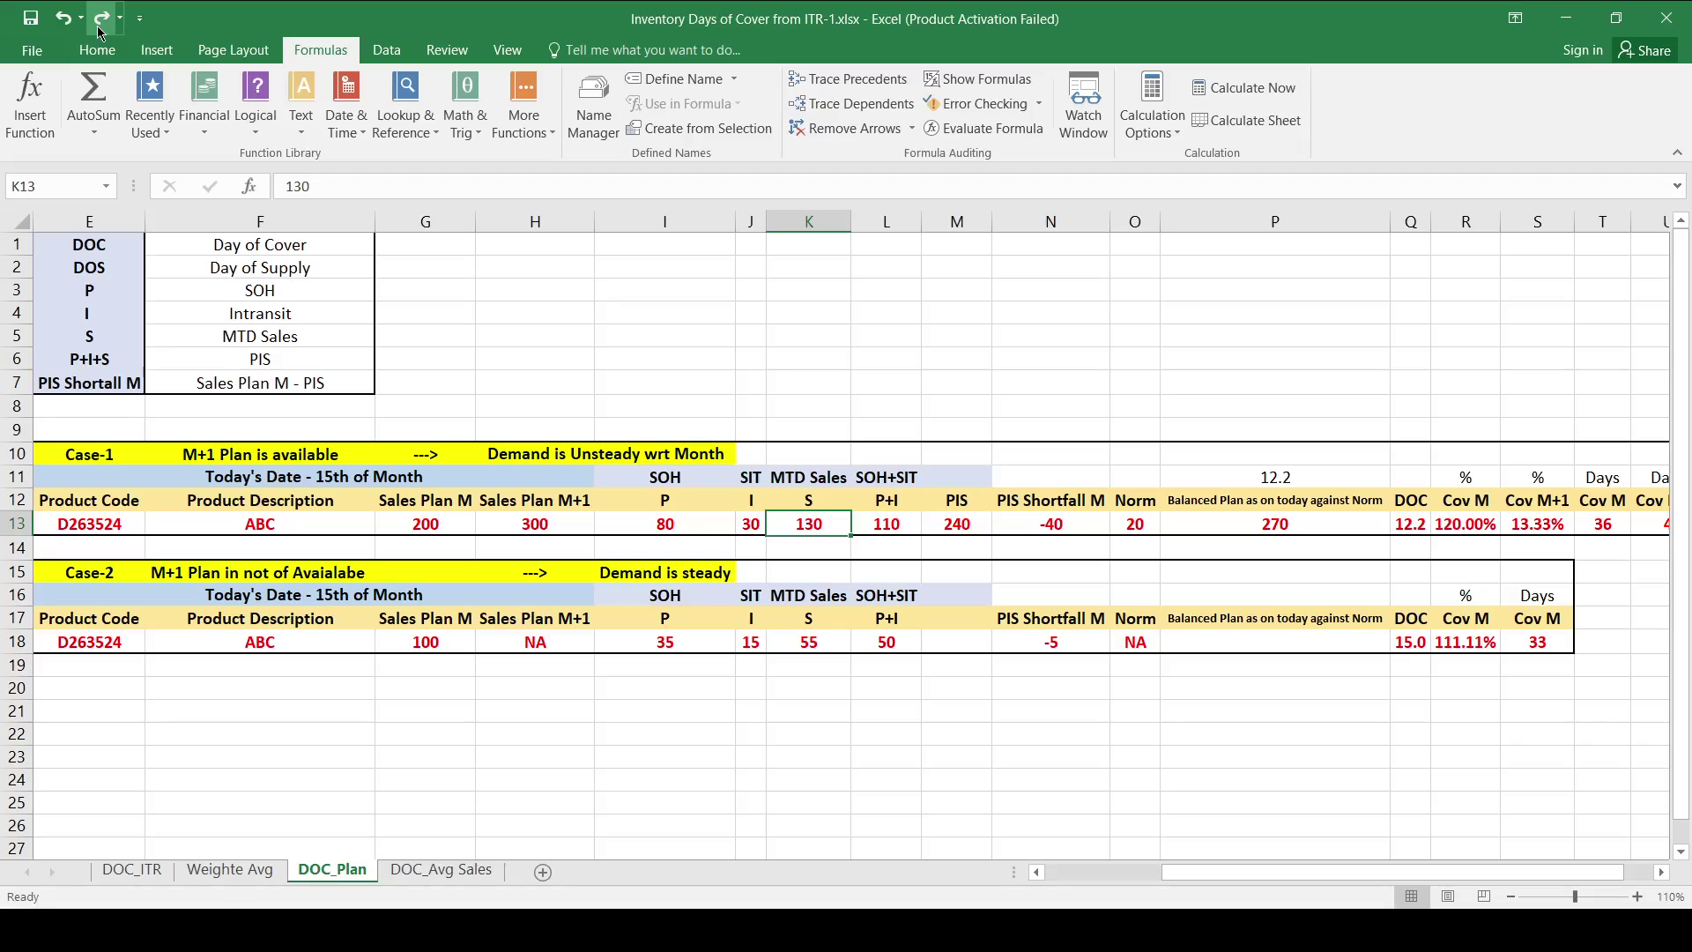
click(102, 28)
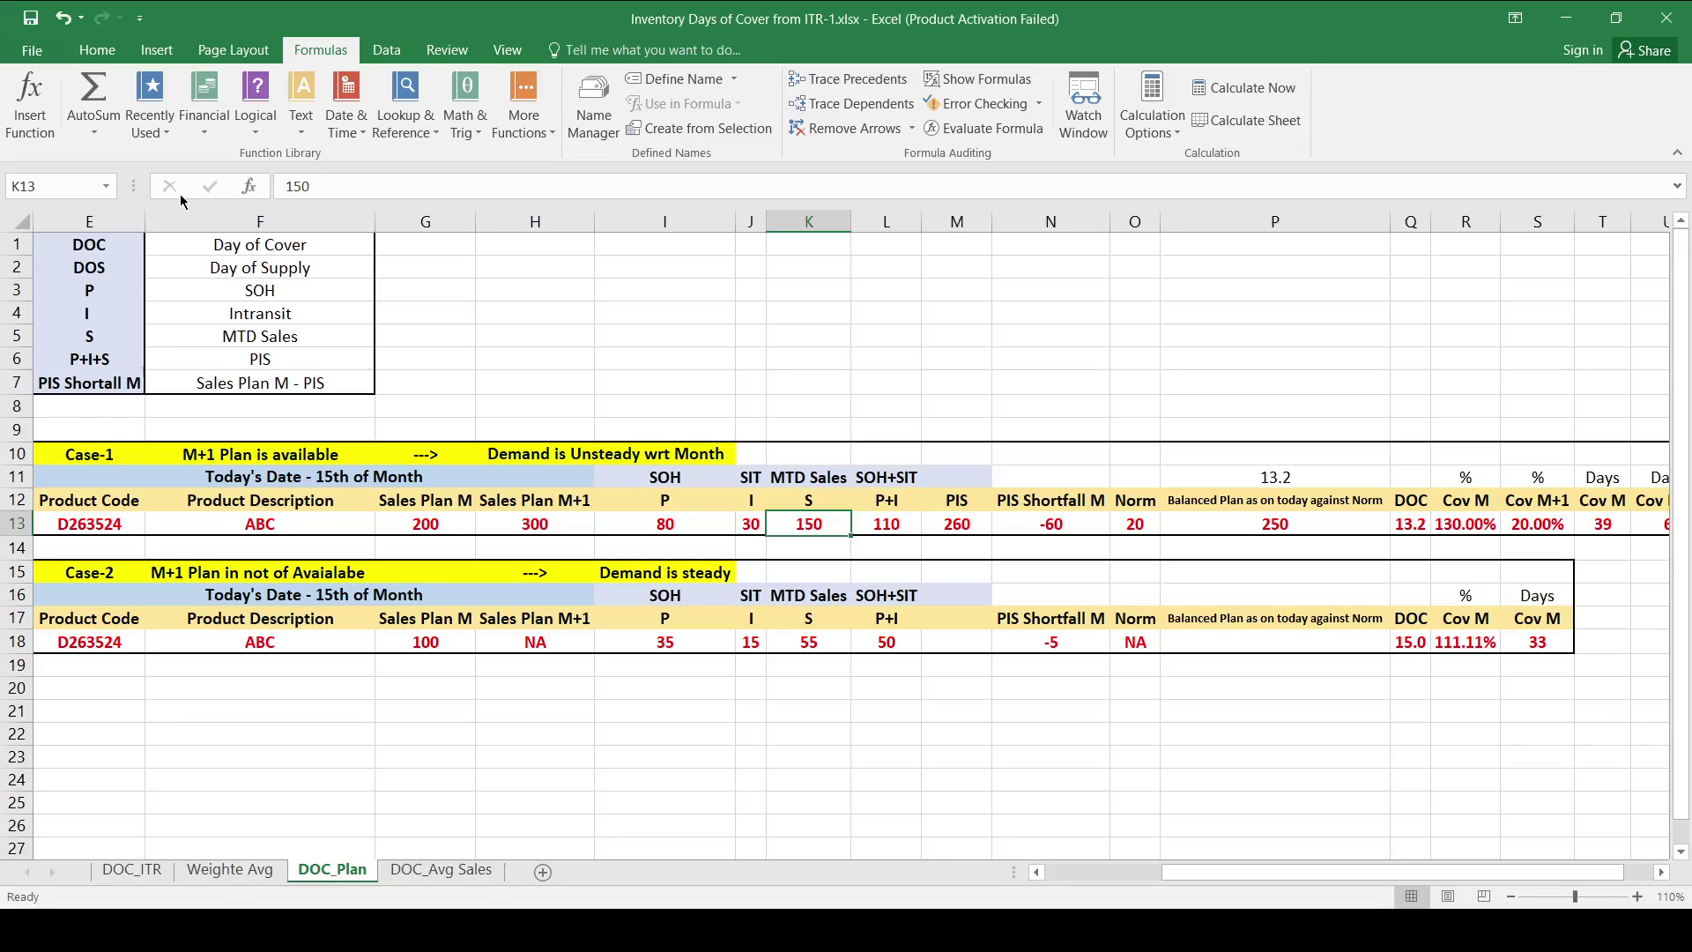
Step: Check the Case-1 Balanced Plan formula in P13 and the DOC formula in Q13
click(1304, 529)
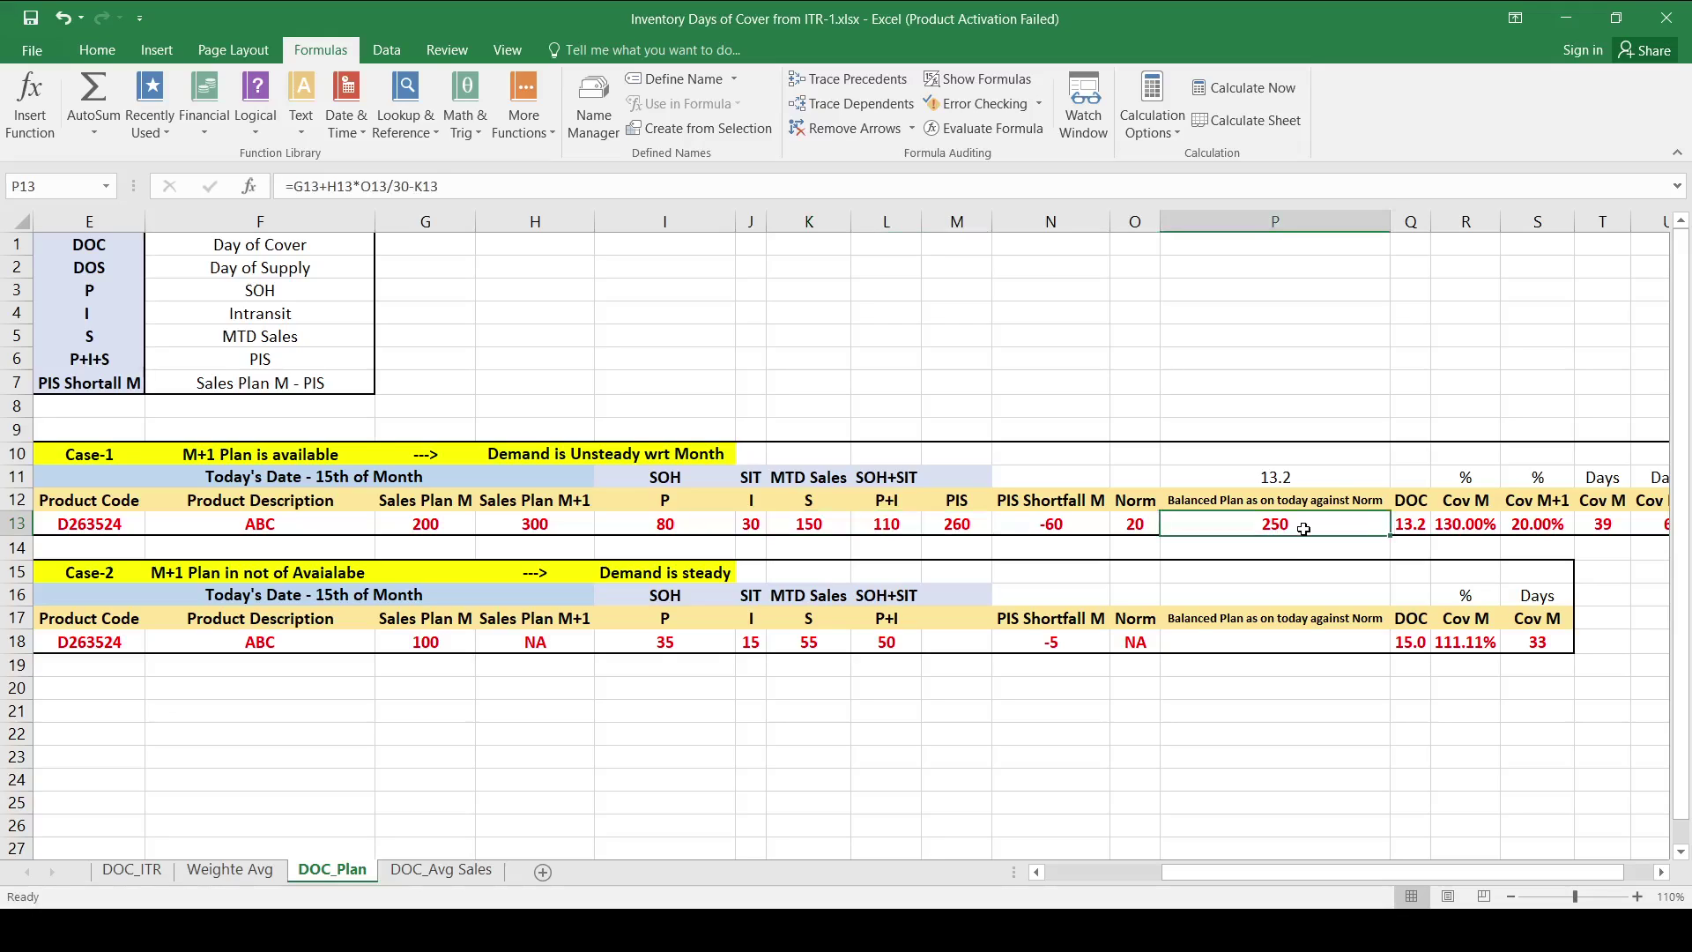
key(Left)
key(Left)
key(Left)
key(Right)
key(Right)
key(Right)
key(Right)
key(Right)
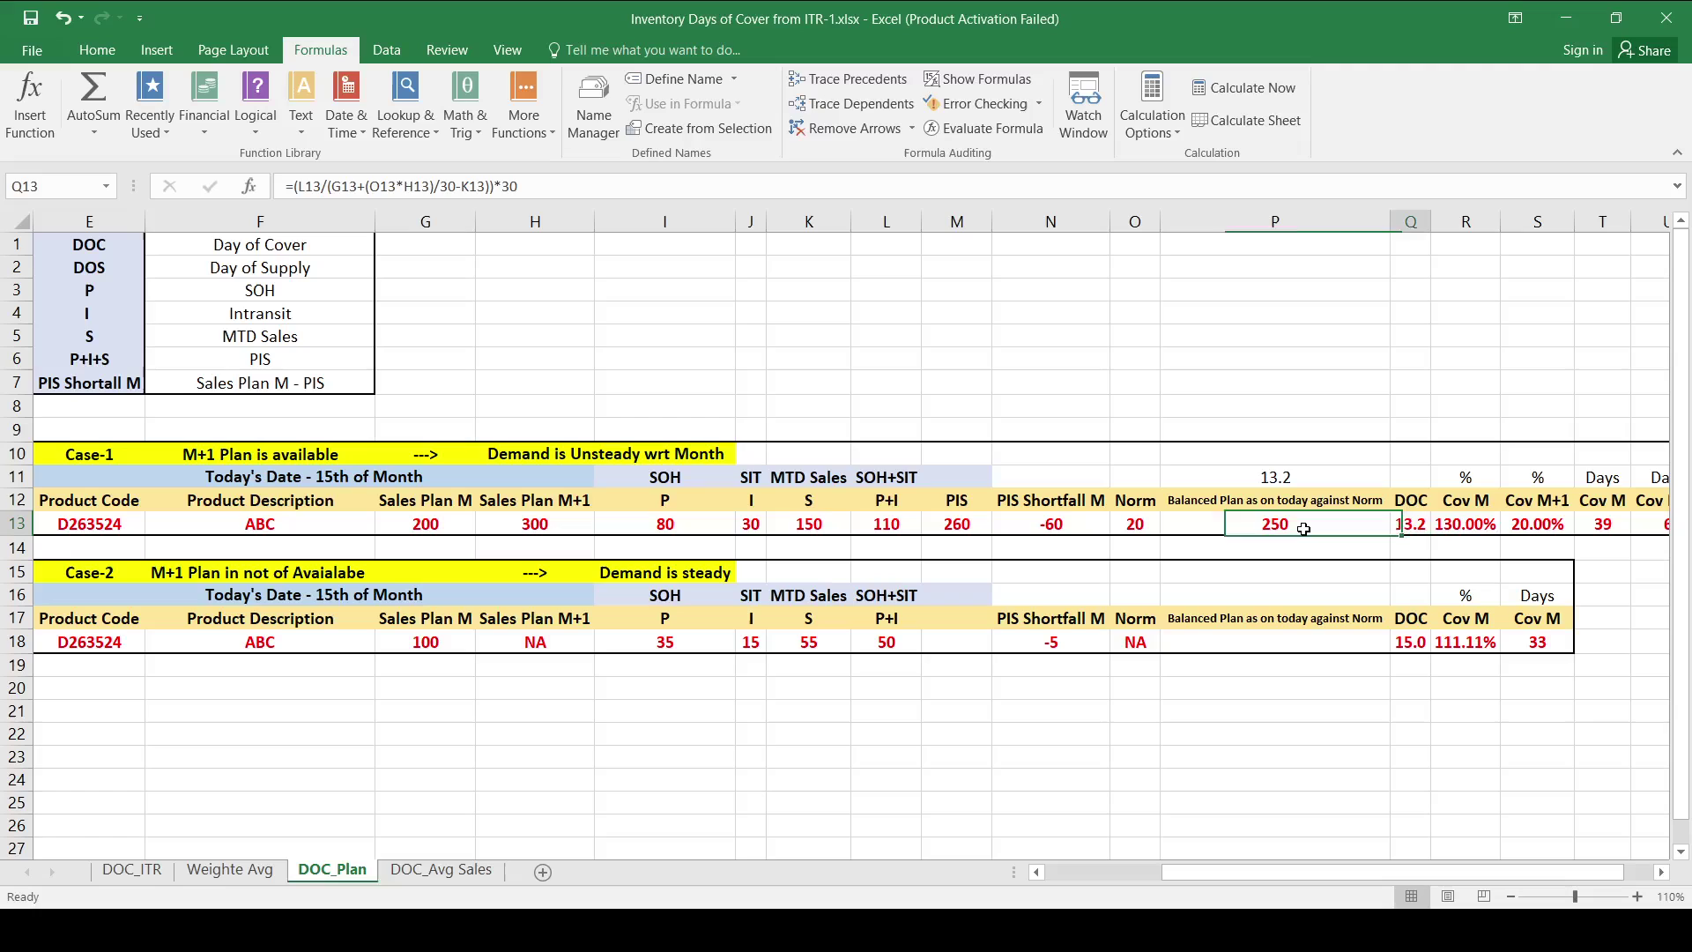
key(Up)
key(Down)
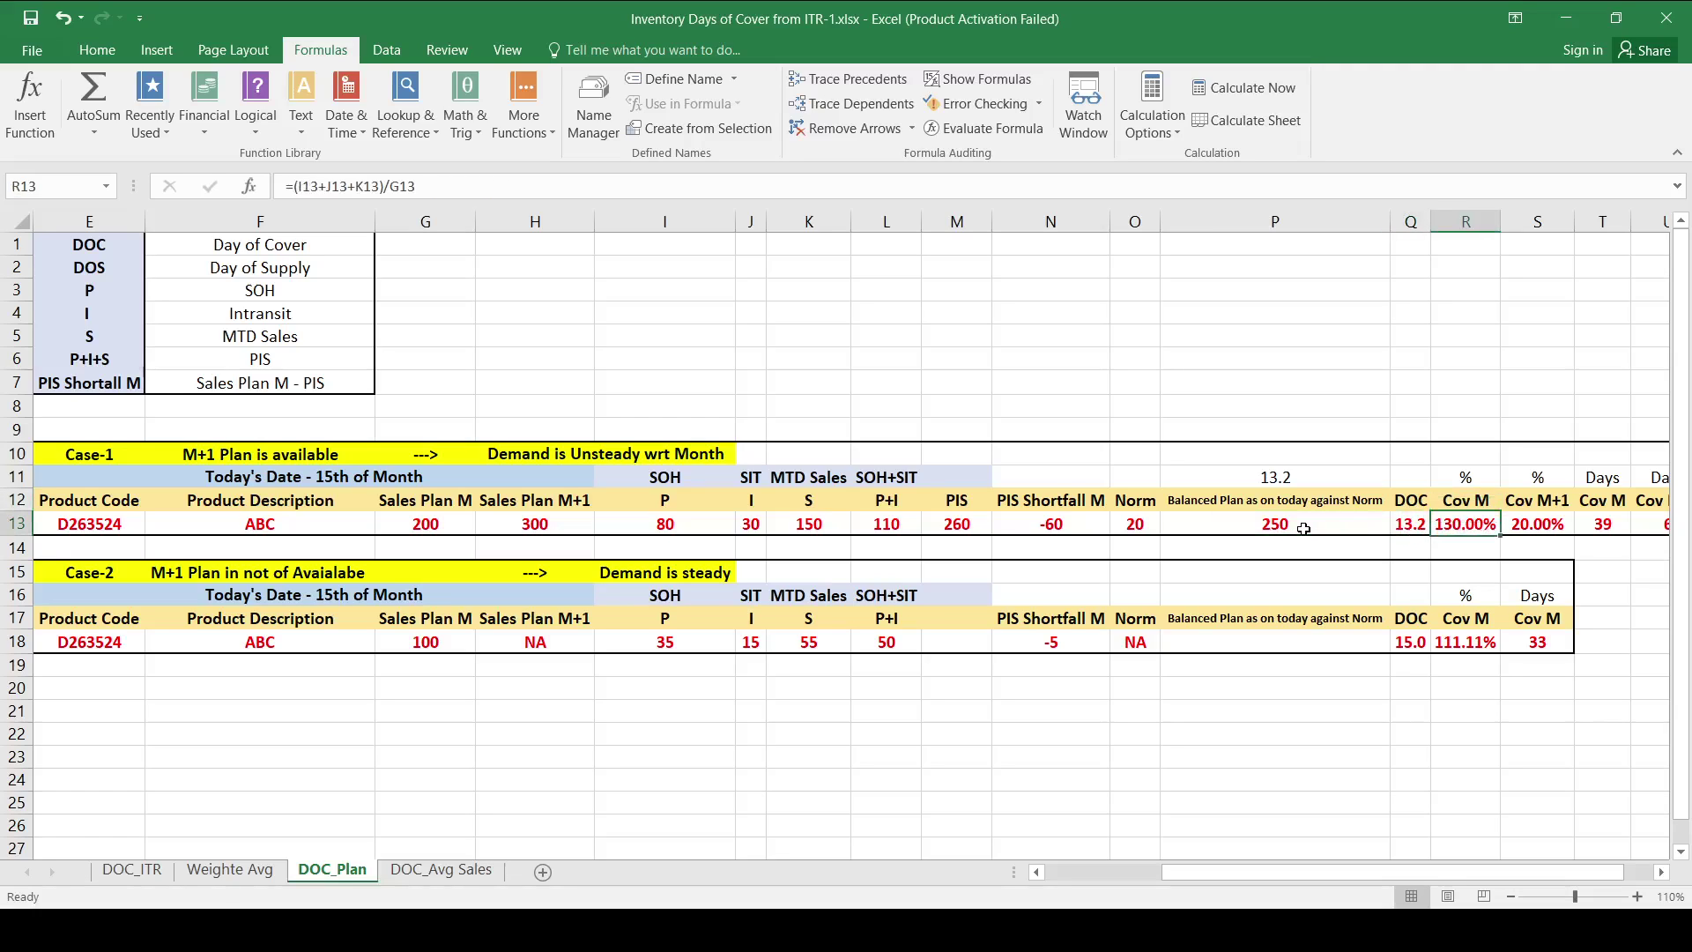
Step: Review the Case-1 Cov M and Cov M+1 columns, in percent and in days, across R12:U13
key(Up)
key(Right)
key(Right)
key(Right)
key(Left)
key(Left)
key(Left)
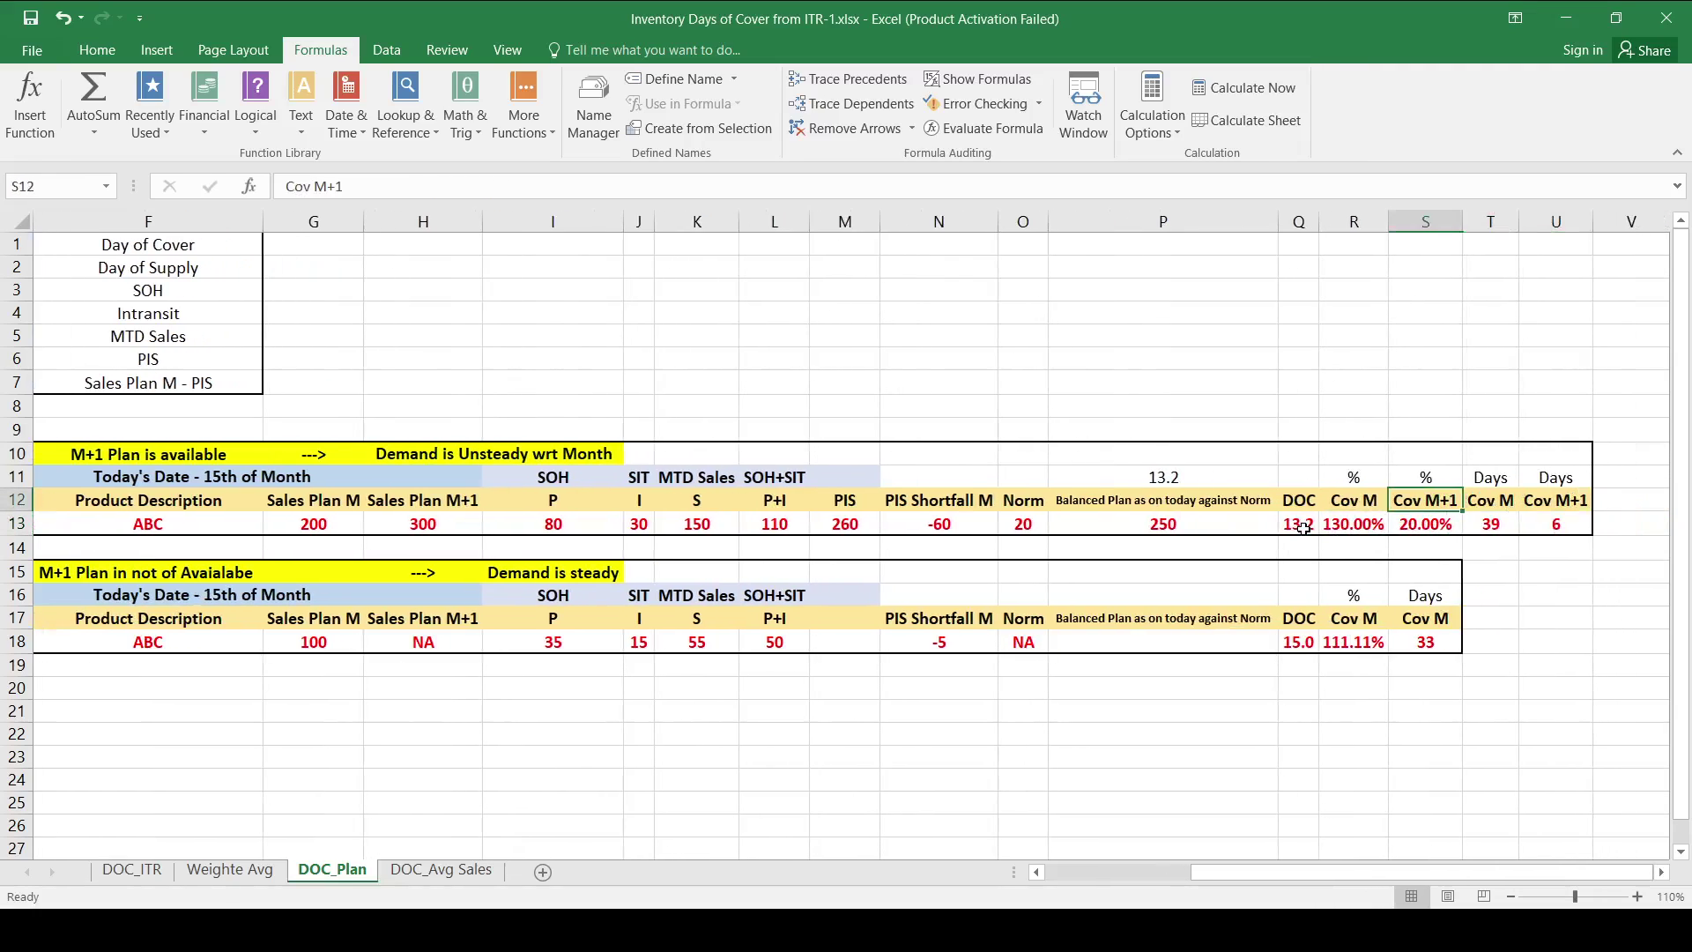
key(Down)
key(Up)
key(Down)
key(Up)
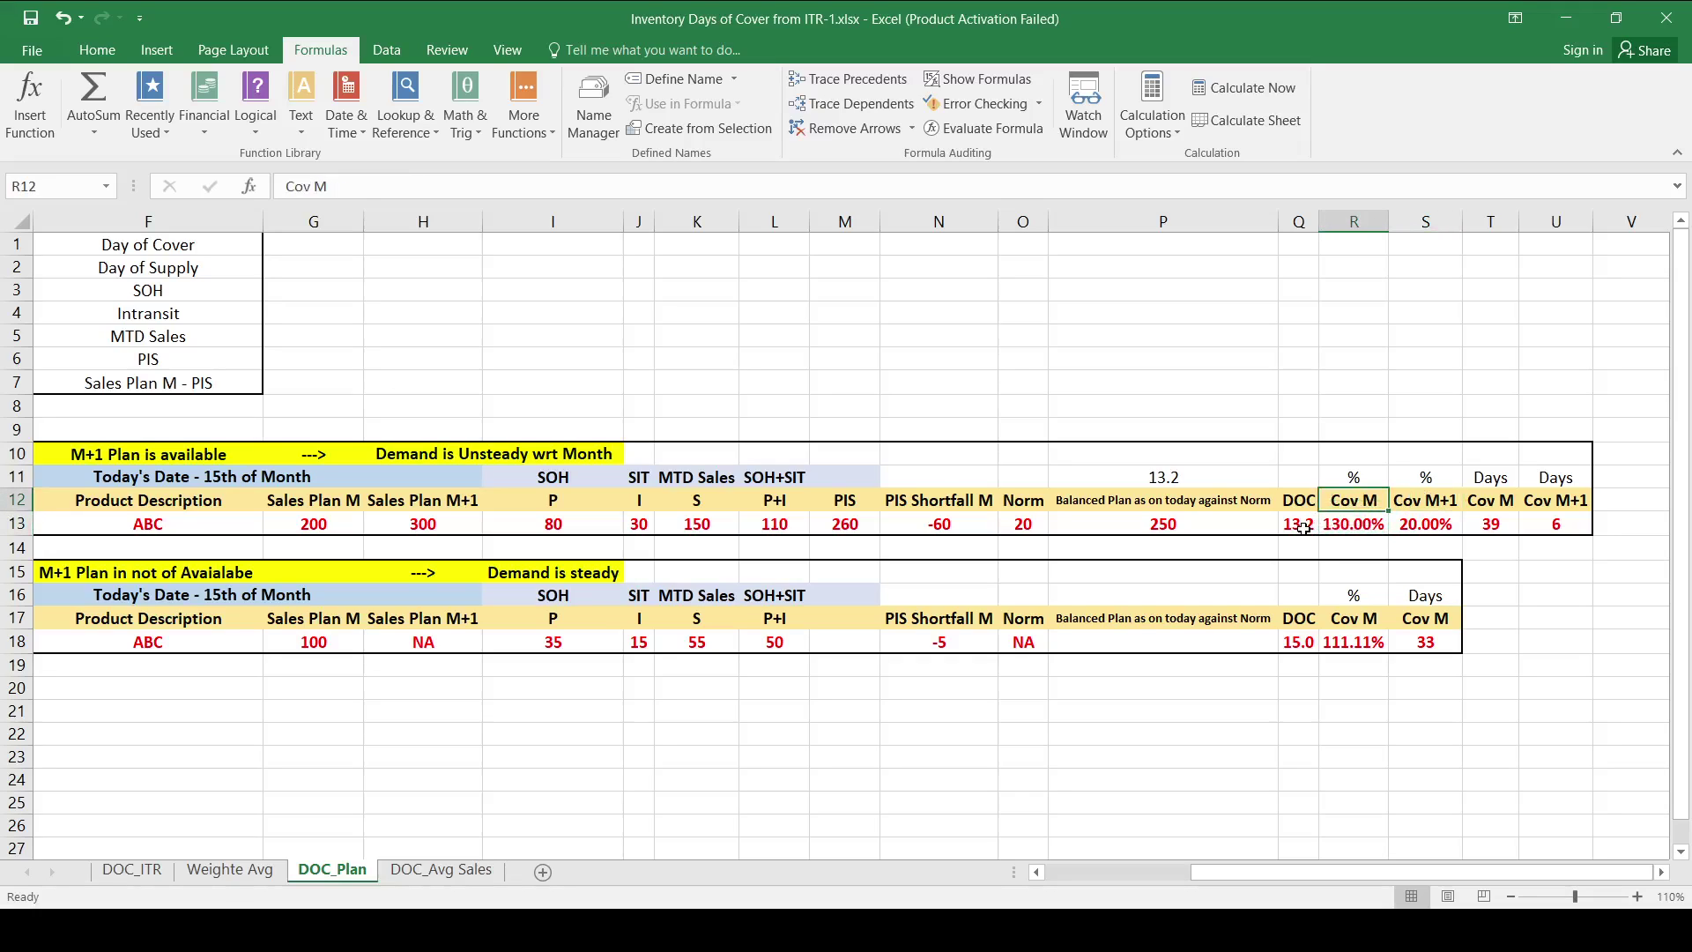
Step: Check the PIS formula in M13 and relate it to the Cov M percentage formula in R13
key(Down)
key(Left)
key(Left)
key(Left)
key(Left)
key(Left)
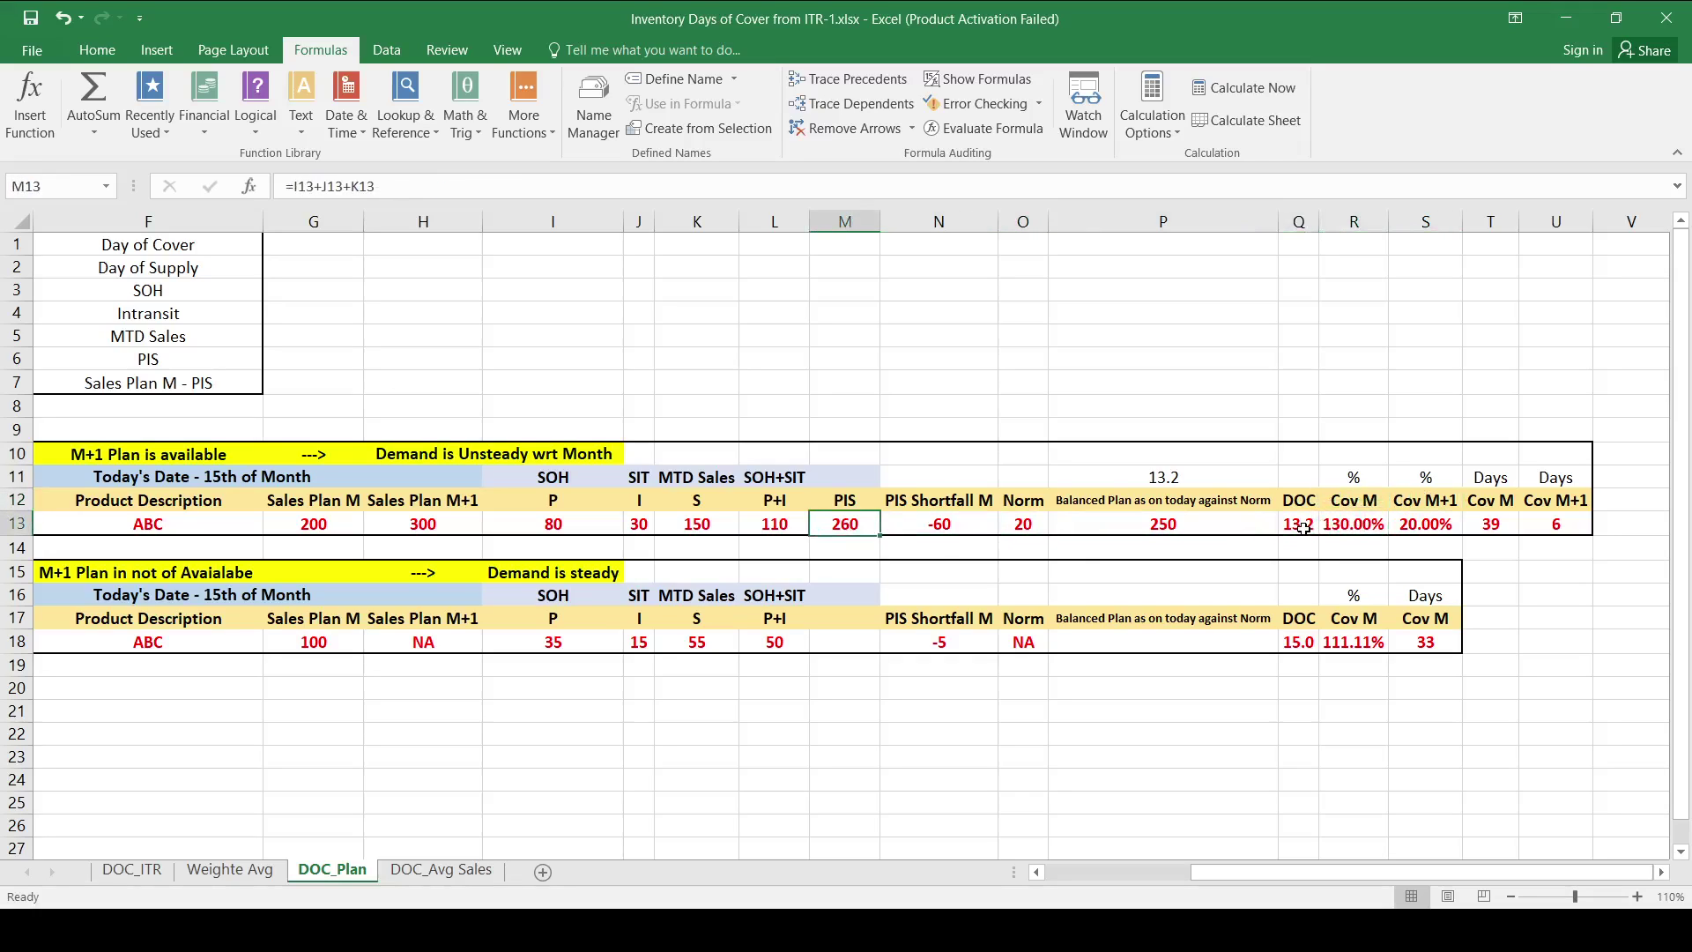
key(Right)
key(Right)
key(Right)
key(Right)
key(Right)
key(Up)
key(Down)
key(Up)
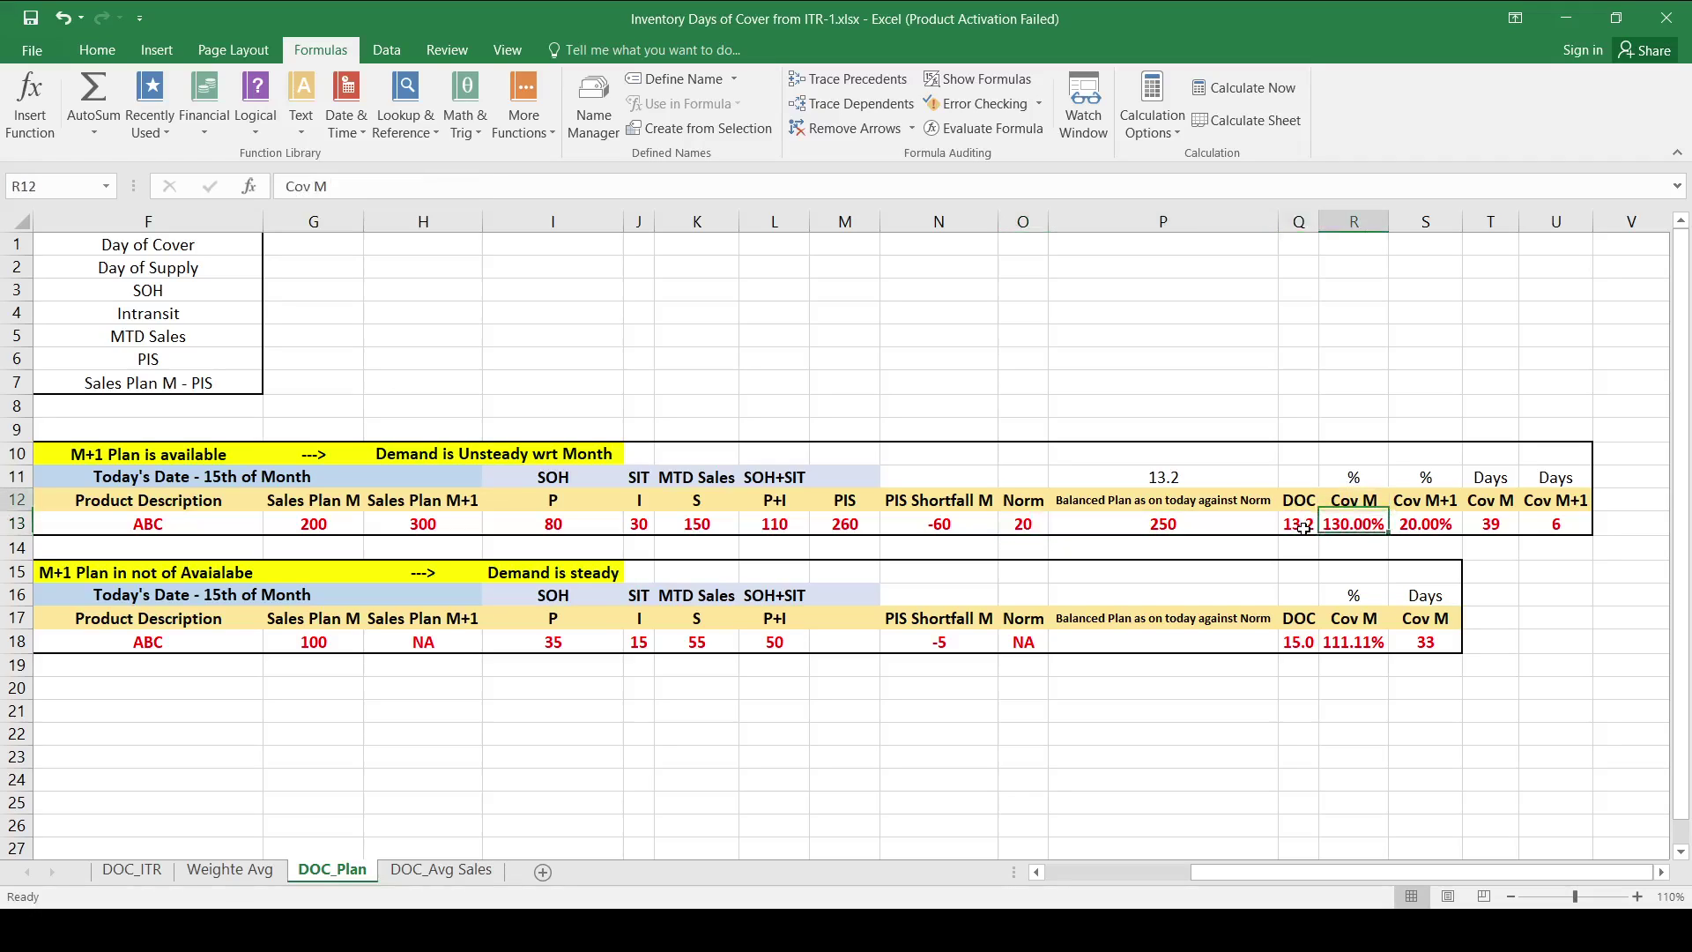
key(Down)
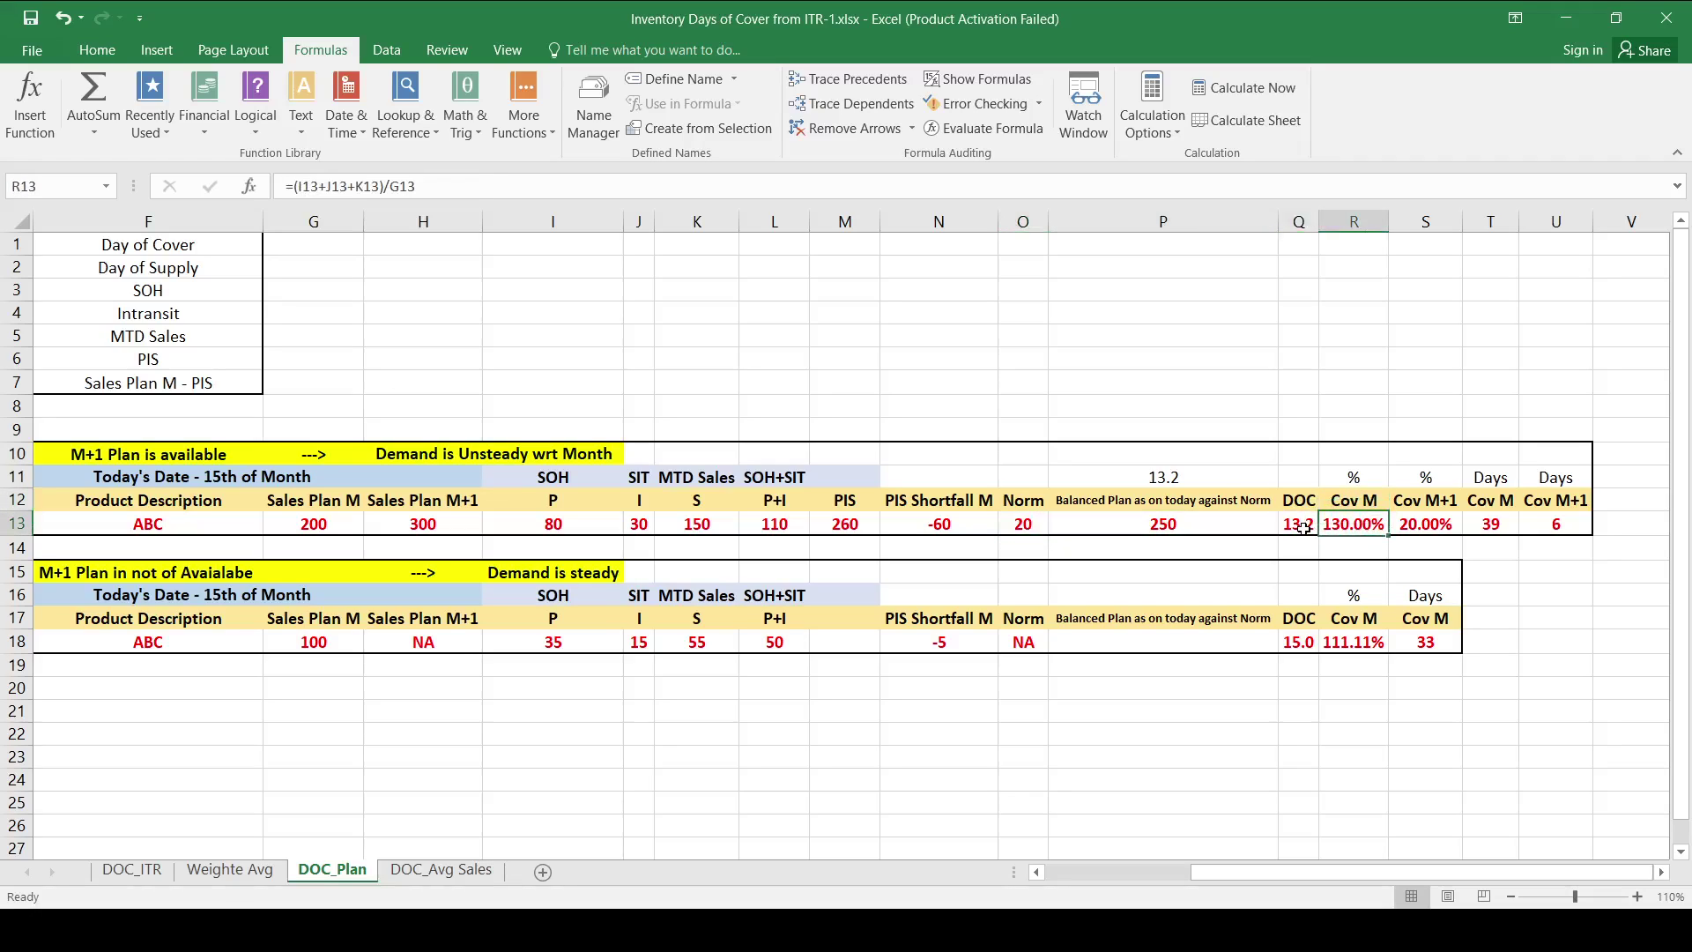
Step: Review SOH, SIT and MTD Sales, and select I13:K13 to read their combined sum
key(Left)
key(Left)
key(Left)
key(Left)
key(Left)
key(Left)
key(Left)
key(Left)
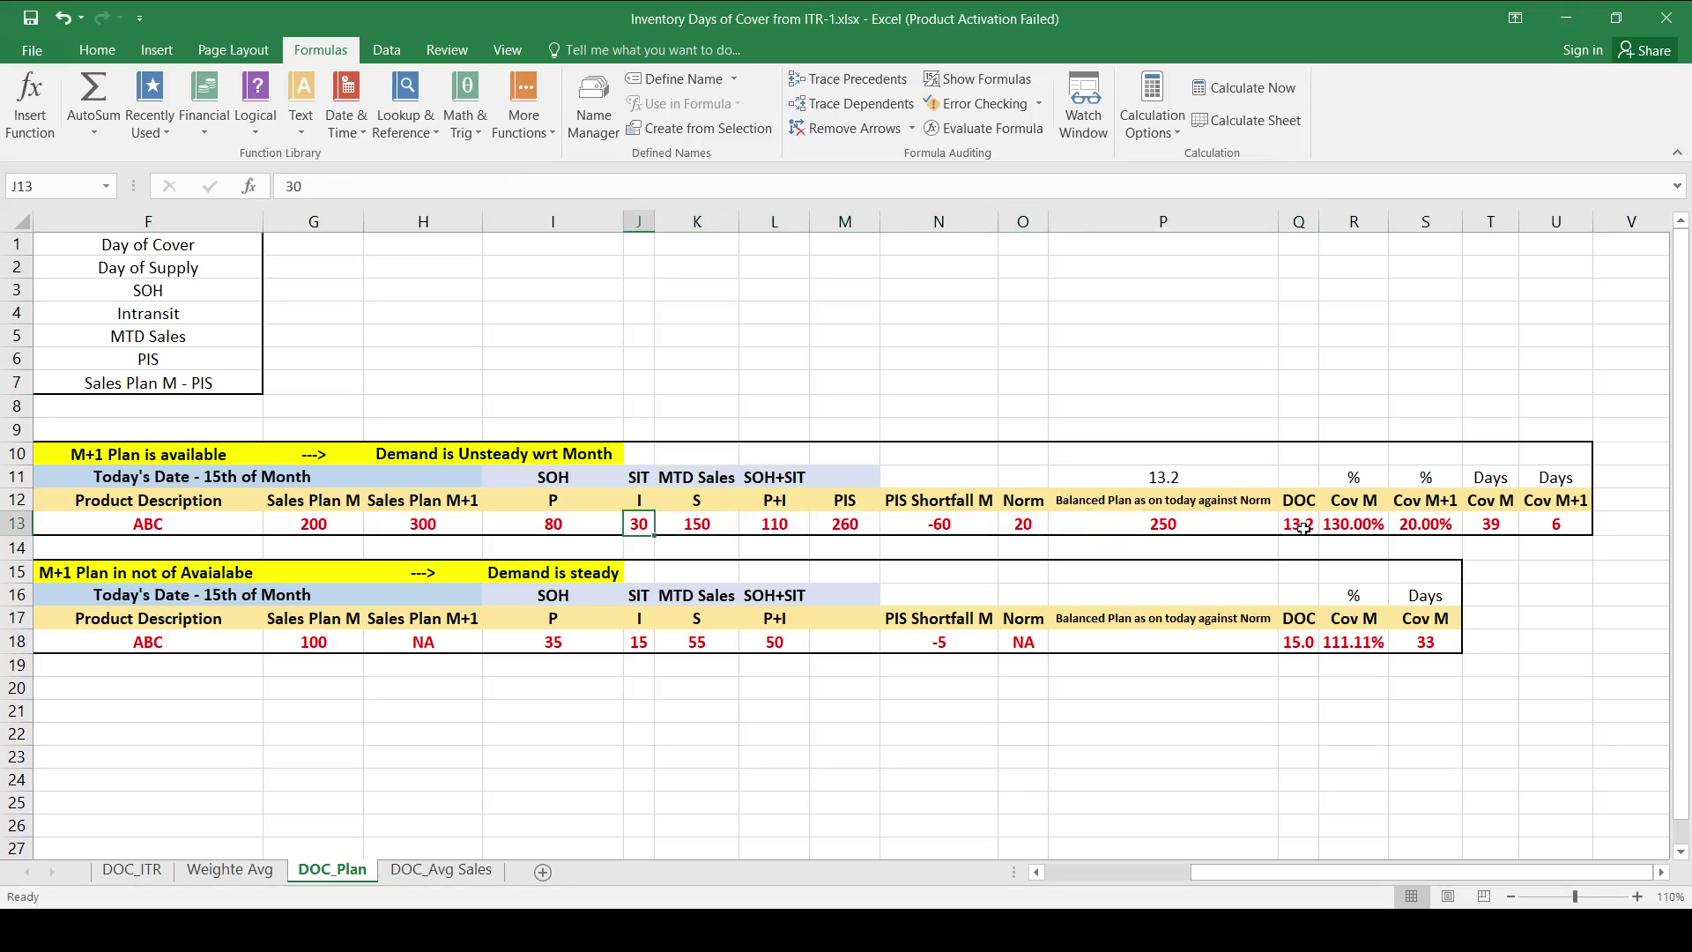
key(Left)
key(Right)
key(Right)
key(Left)
key(Left)
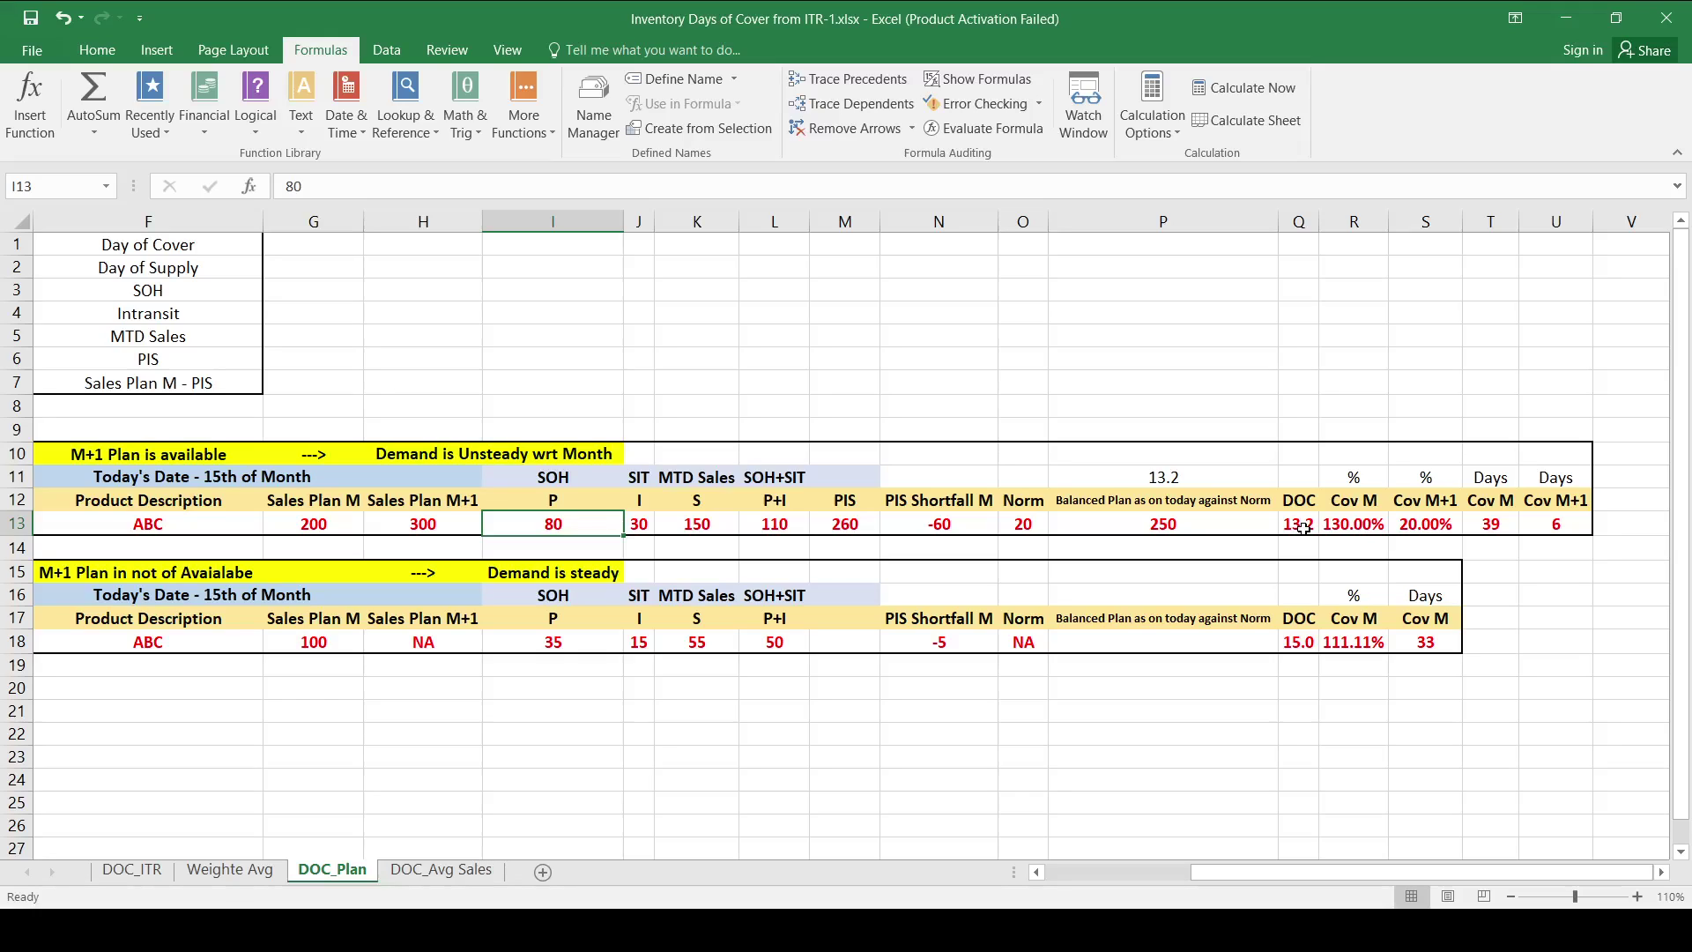
key(Right)
key(Right)
key(Left)
key(Left)
key(shift+Right)
key(shift+Right)
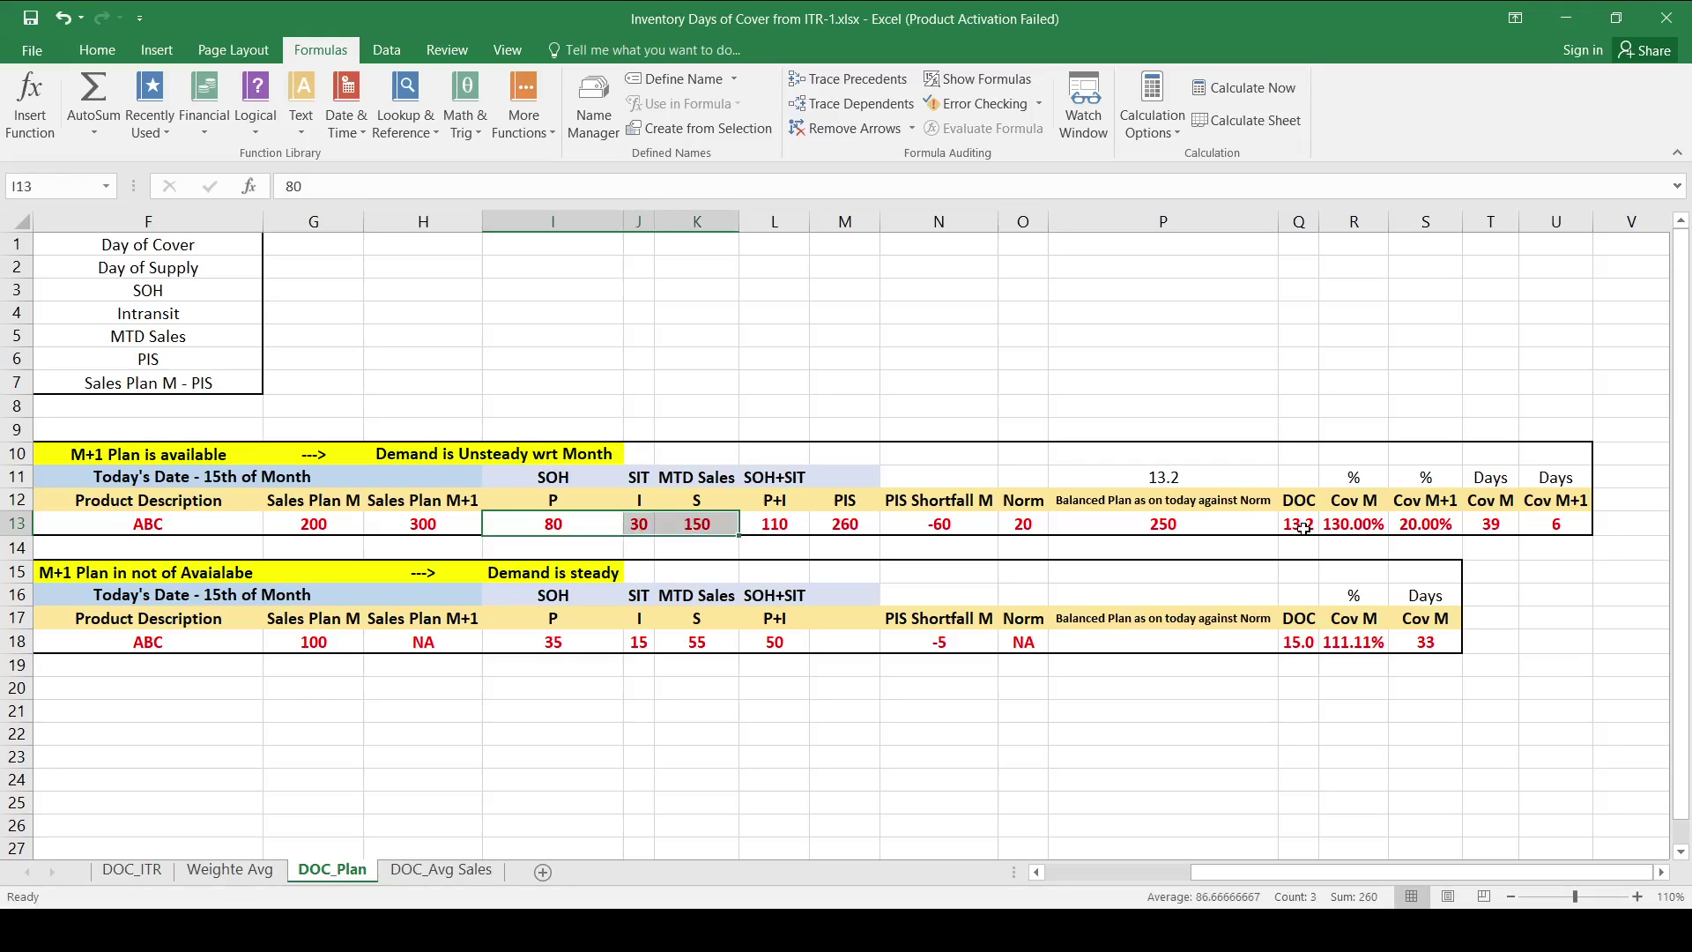
Step: Check Sales Plan M in G13, and inspect the cells referenced by the Cov M formula in R13 without changing it
key(Left)
key(Left)
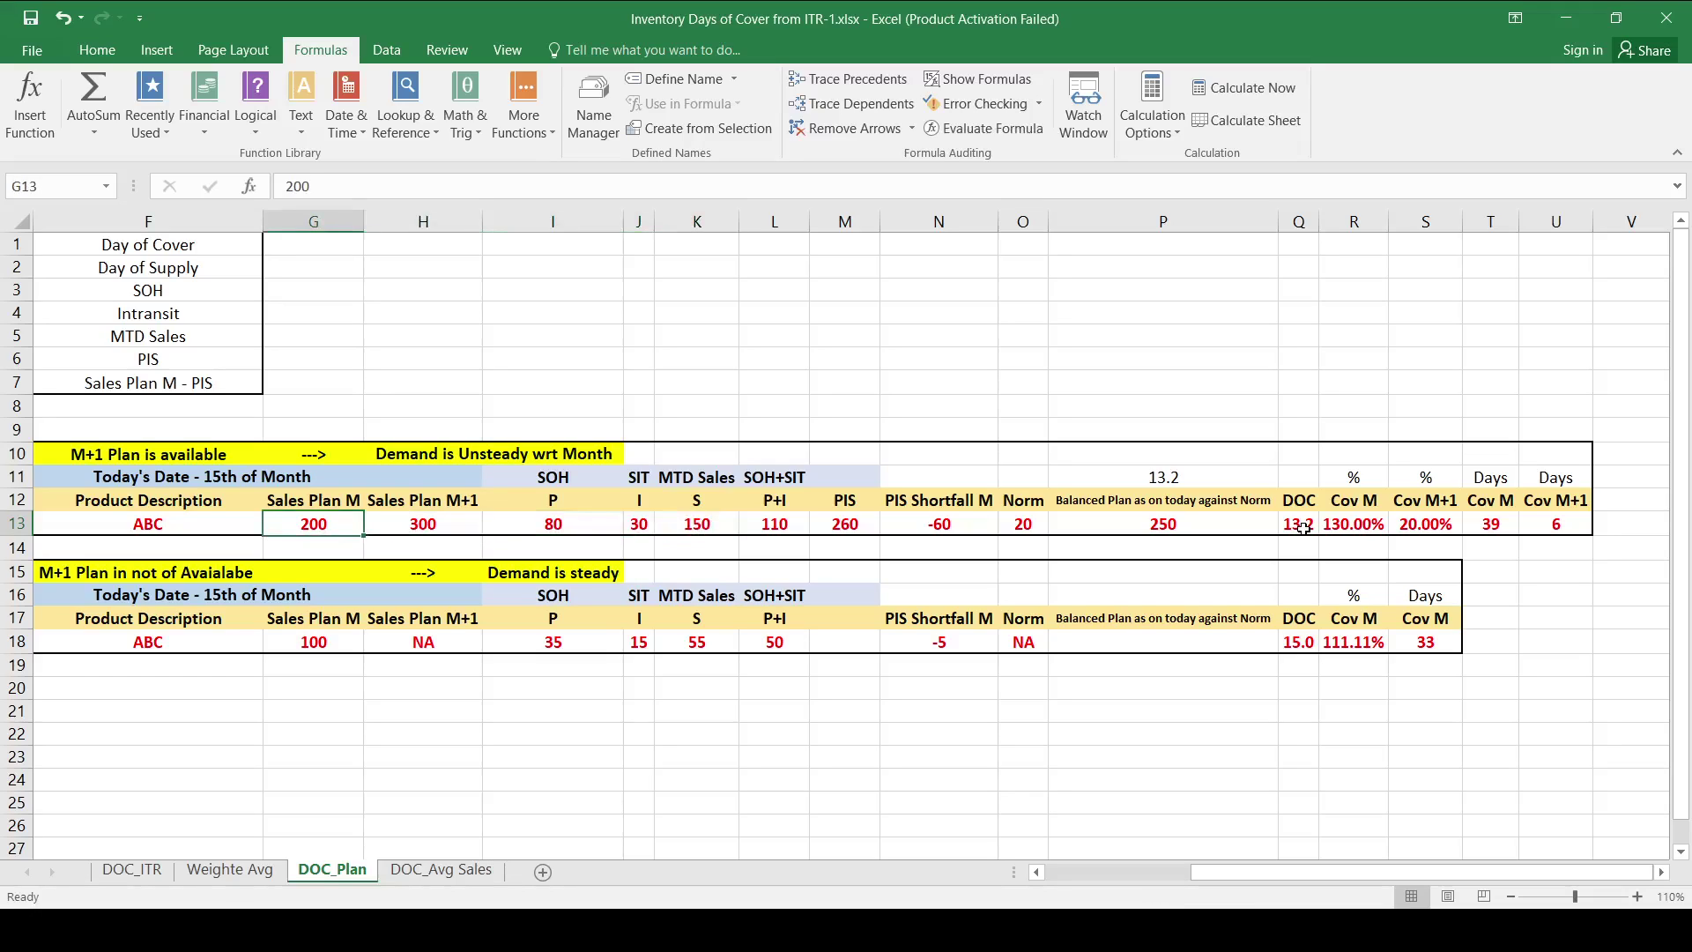
key(Right)
key(Right)
key(Right)
key(Right)
key(Right)
key(Right)
key(Right)
key(Right)
key(Right)
key(Right)
key(Right)
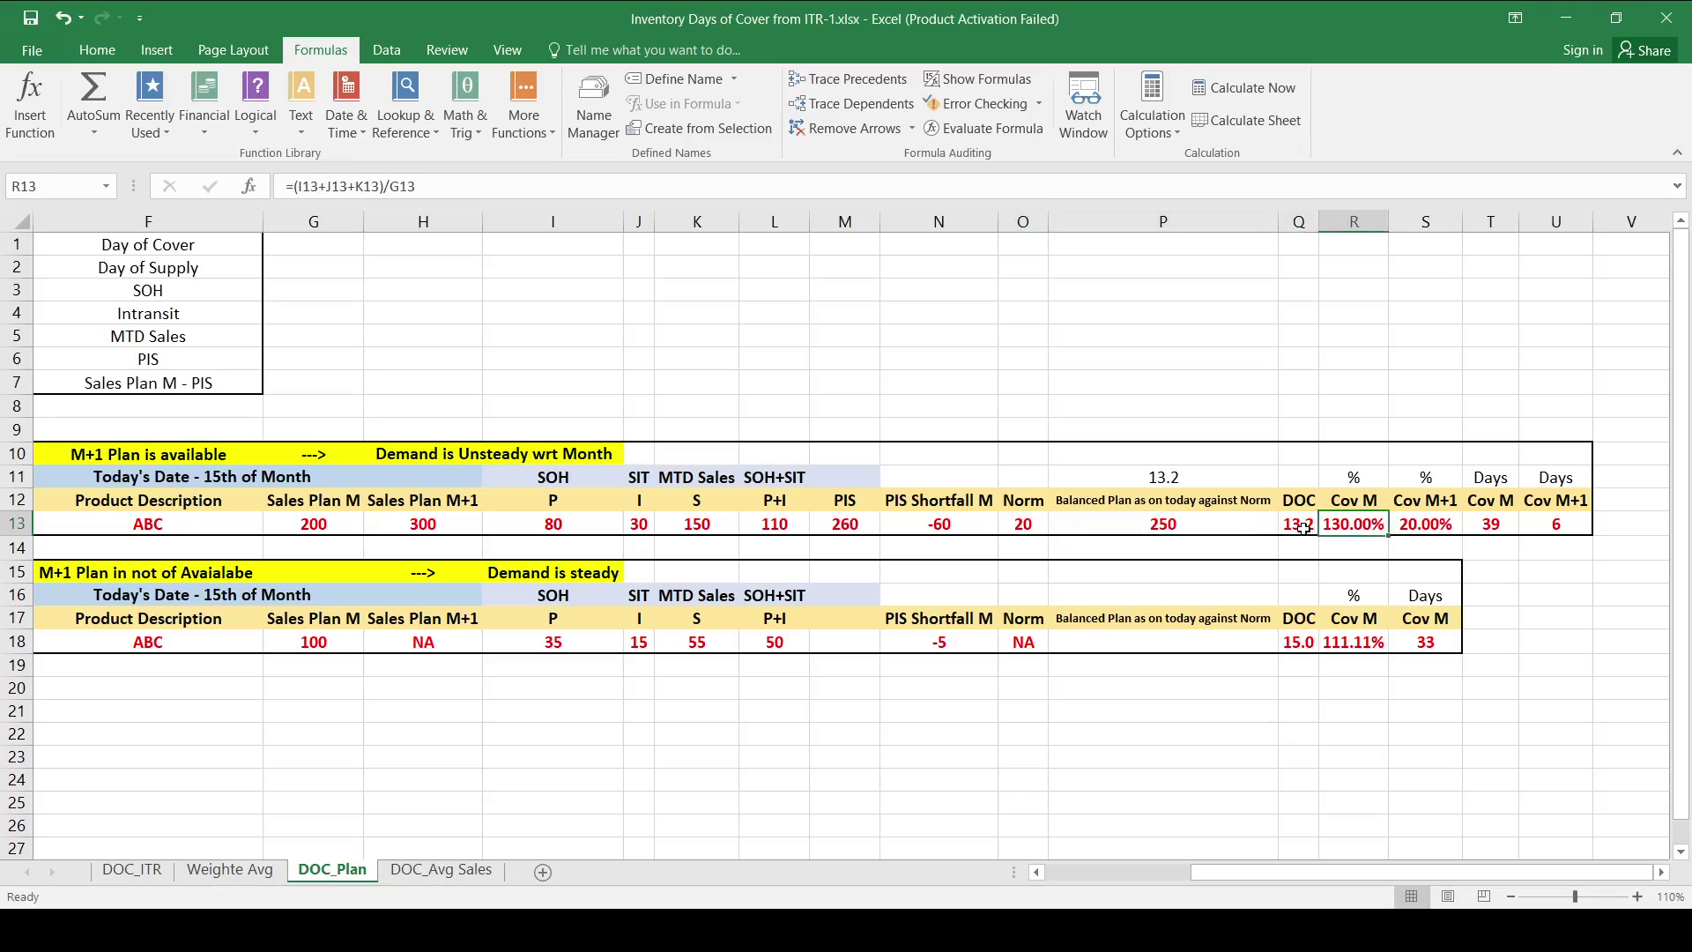
key(F2)
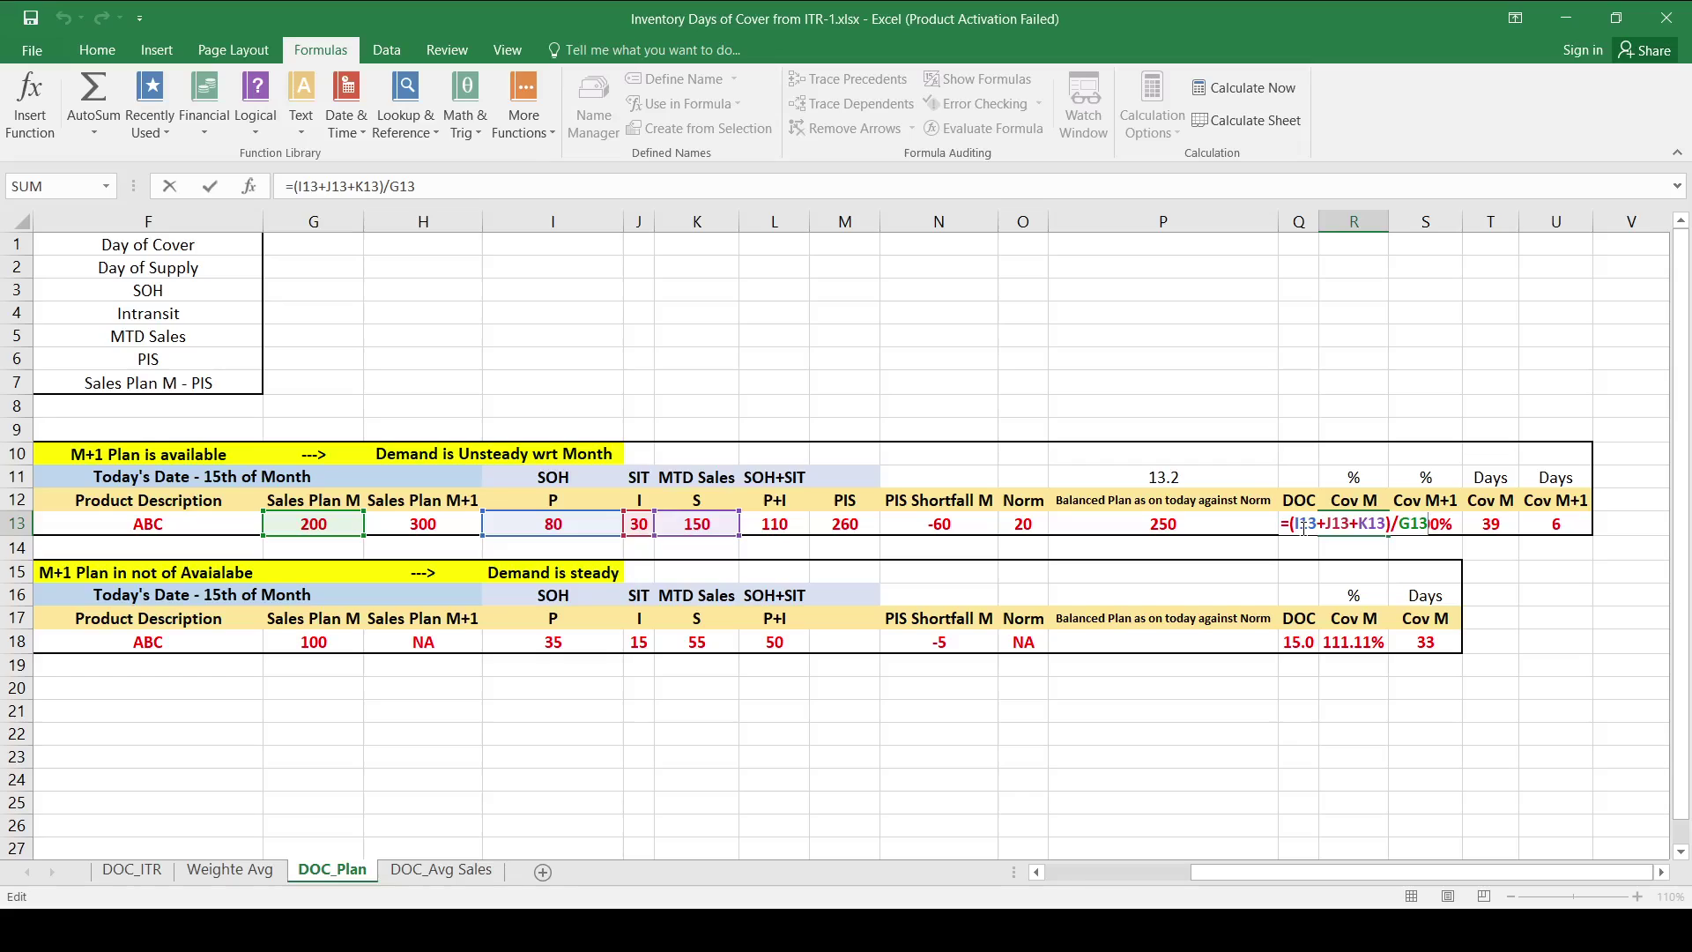
key(Escape)
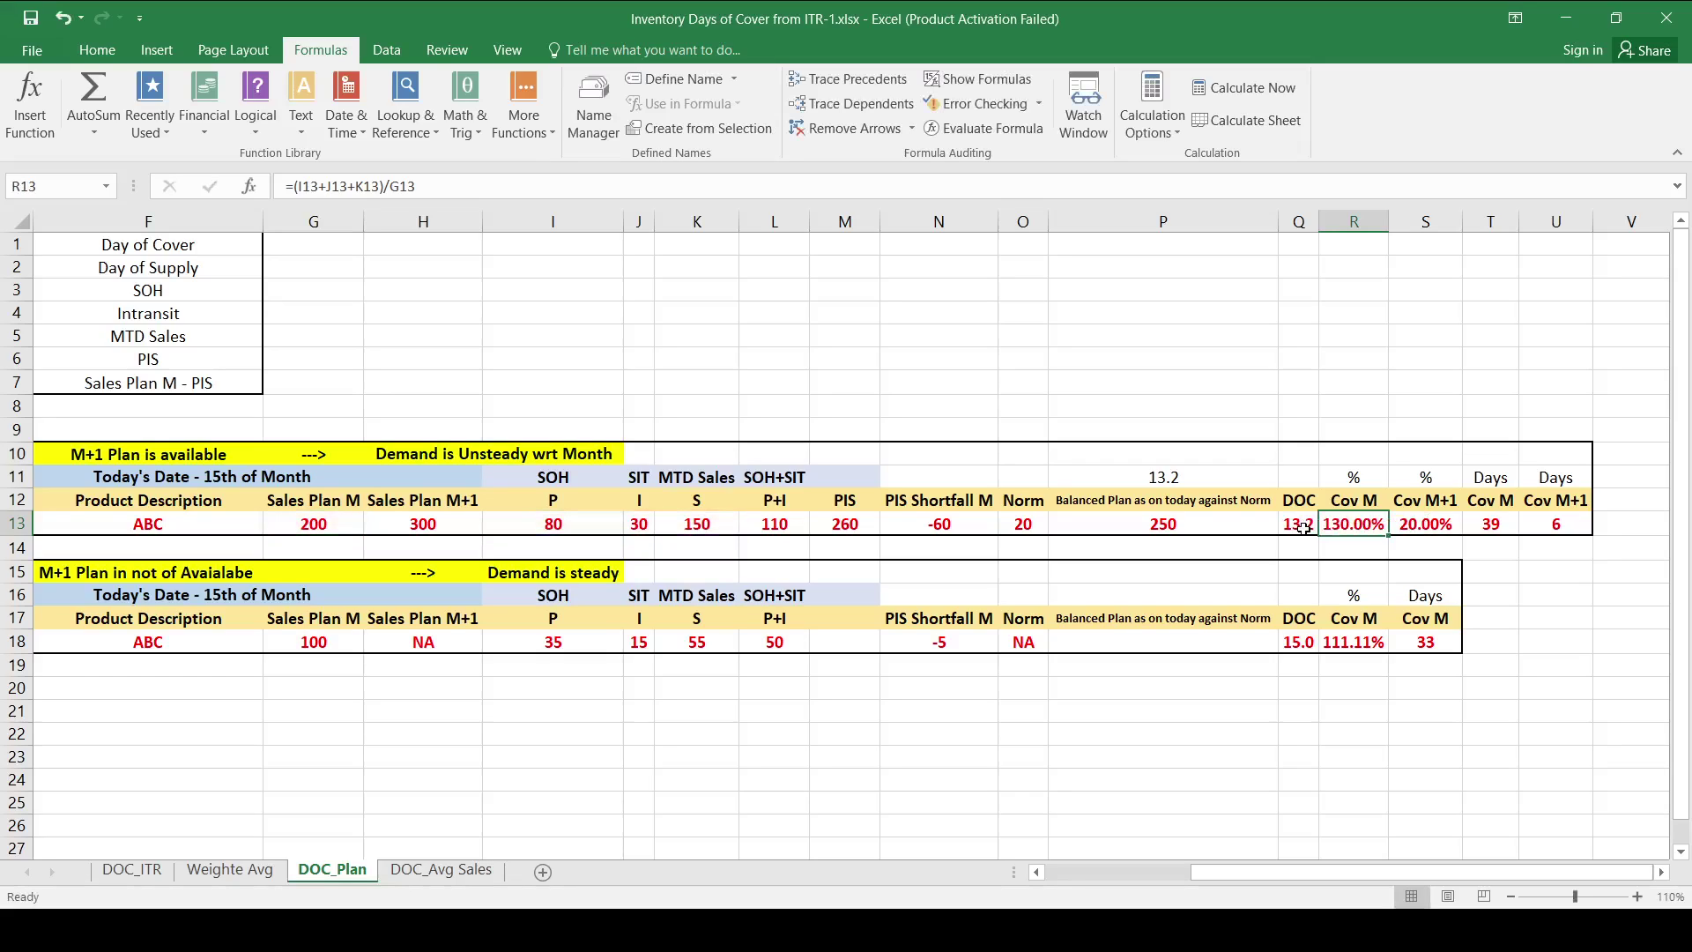
Step: Compare the Cov M+1 formula in S13 with the PIS Shortfall in N13 and Sales Plan M in G13
key(Right)
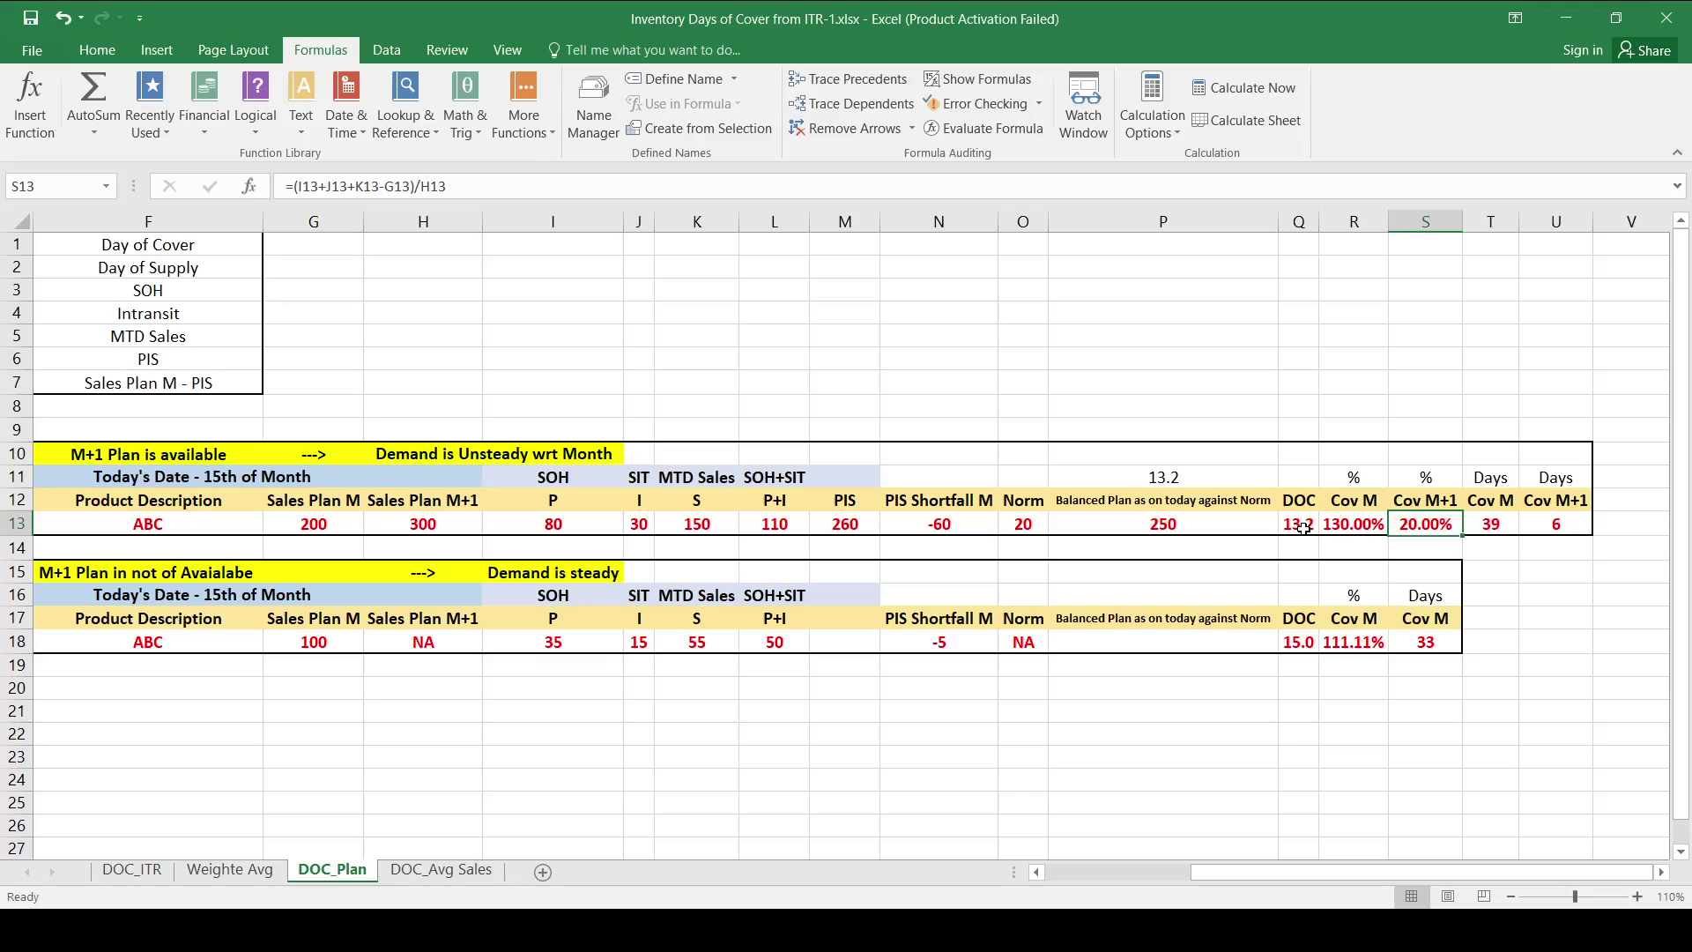
key(Left)
key(Left)
key(Left)
key(Left)
key(Left)
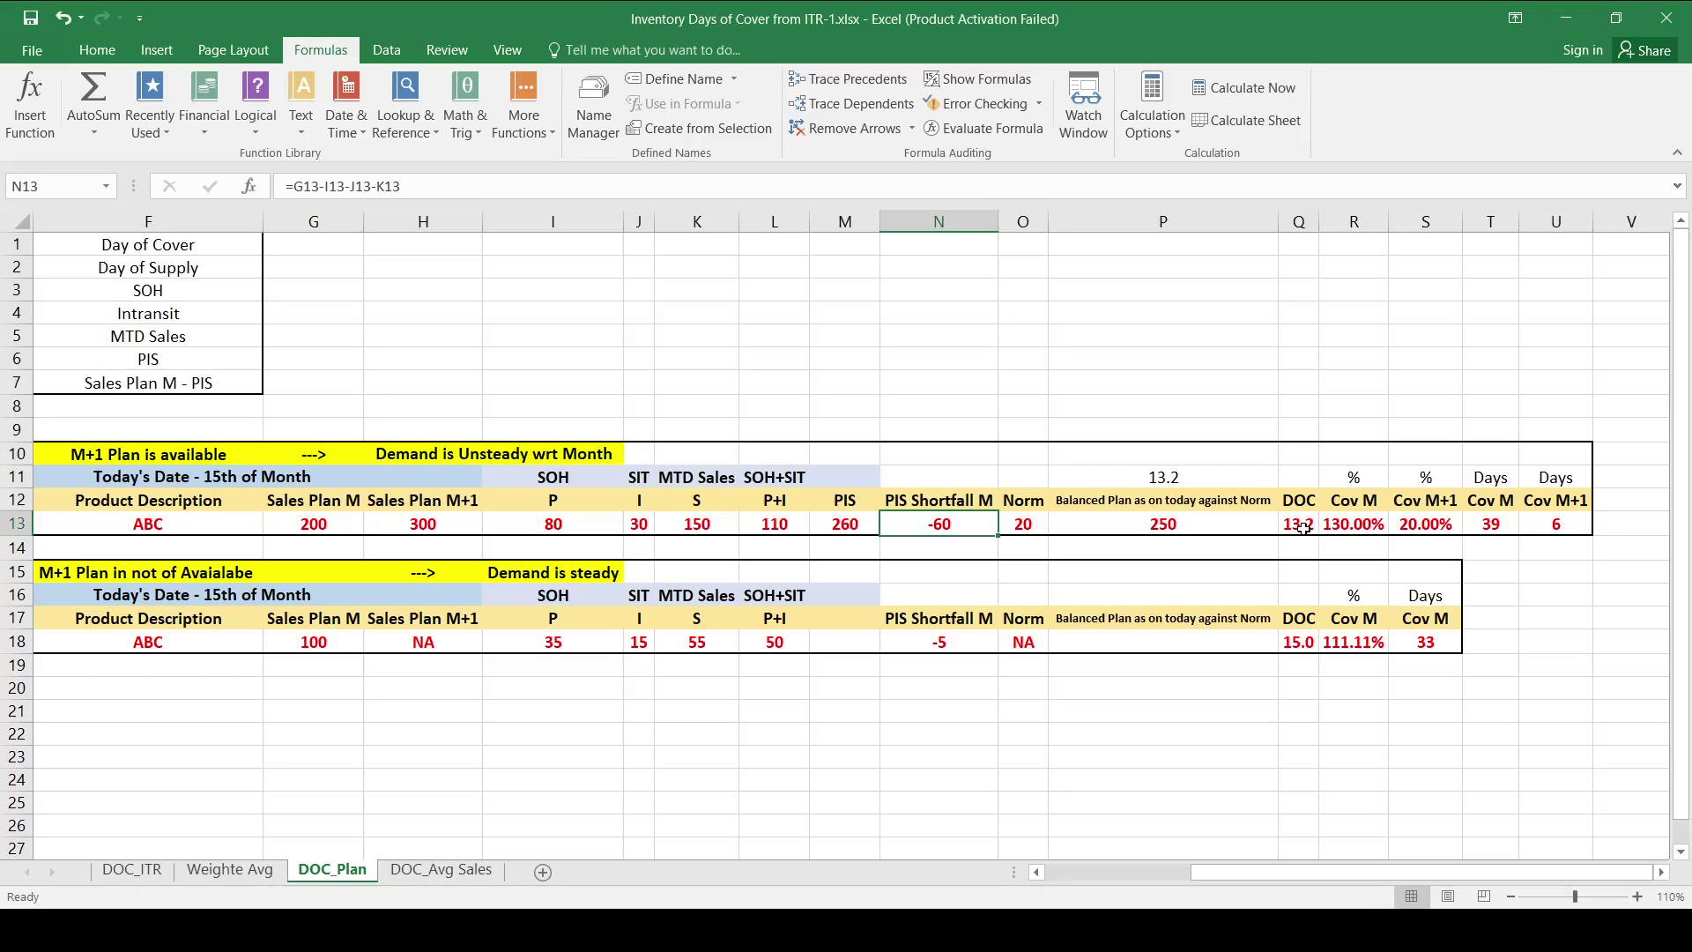
key(Right)
key(Right)
key(Right)
key(Left)
key(Left)
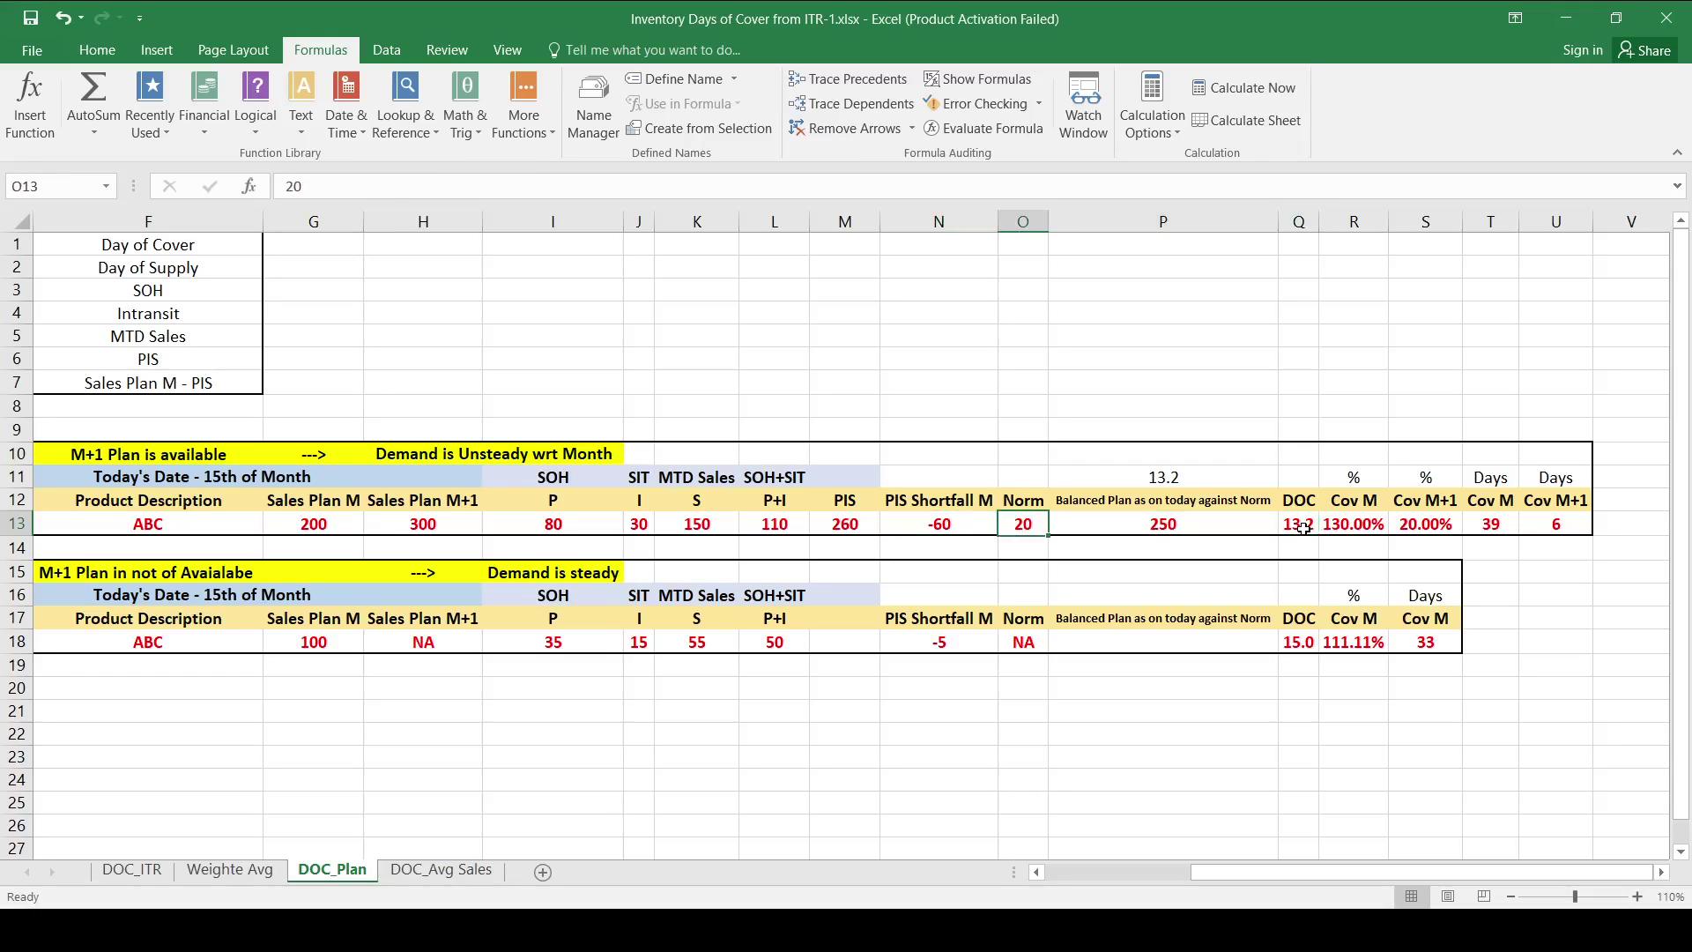
key(Left)
key(Left)
scroll(1304, 527, left, 1)
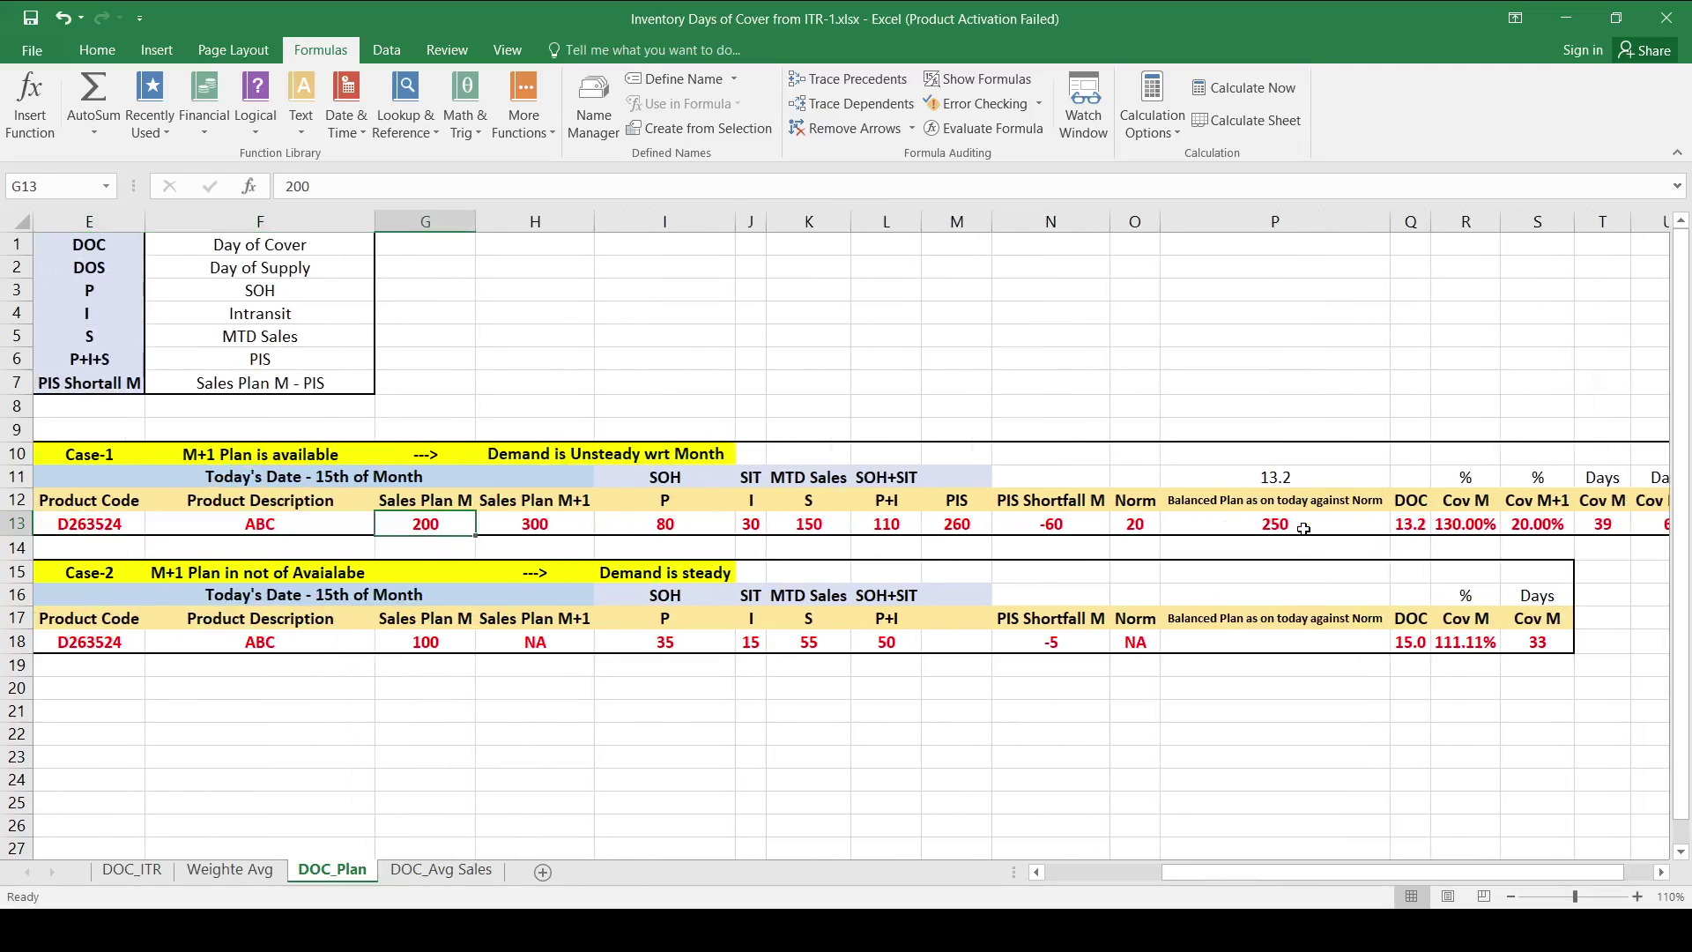
key(Right)
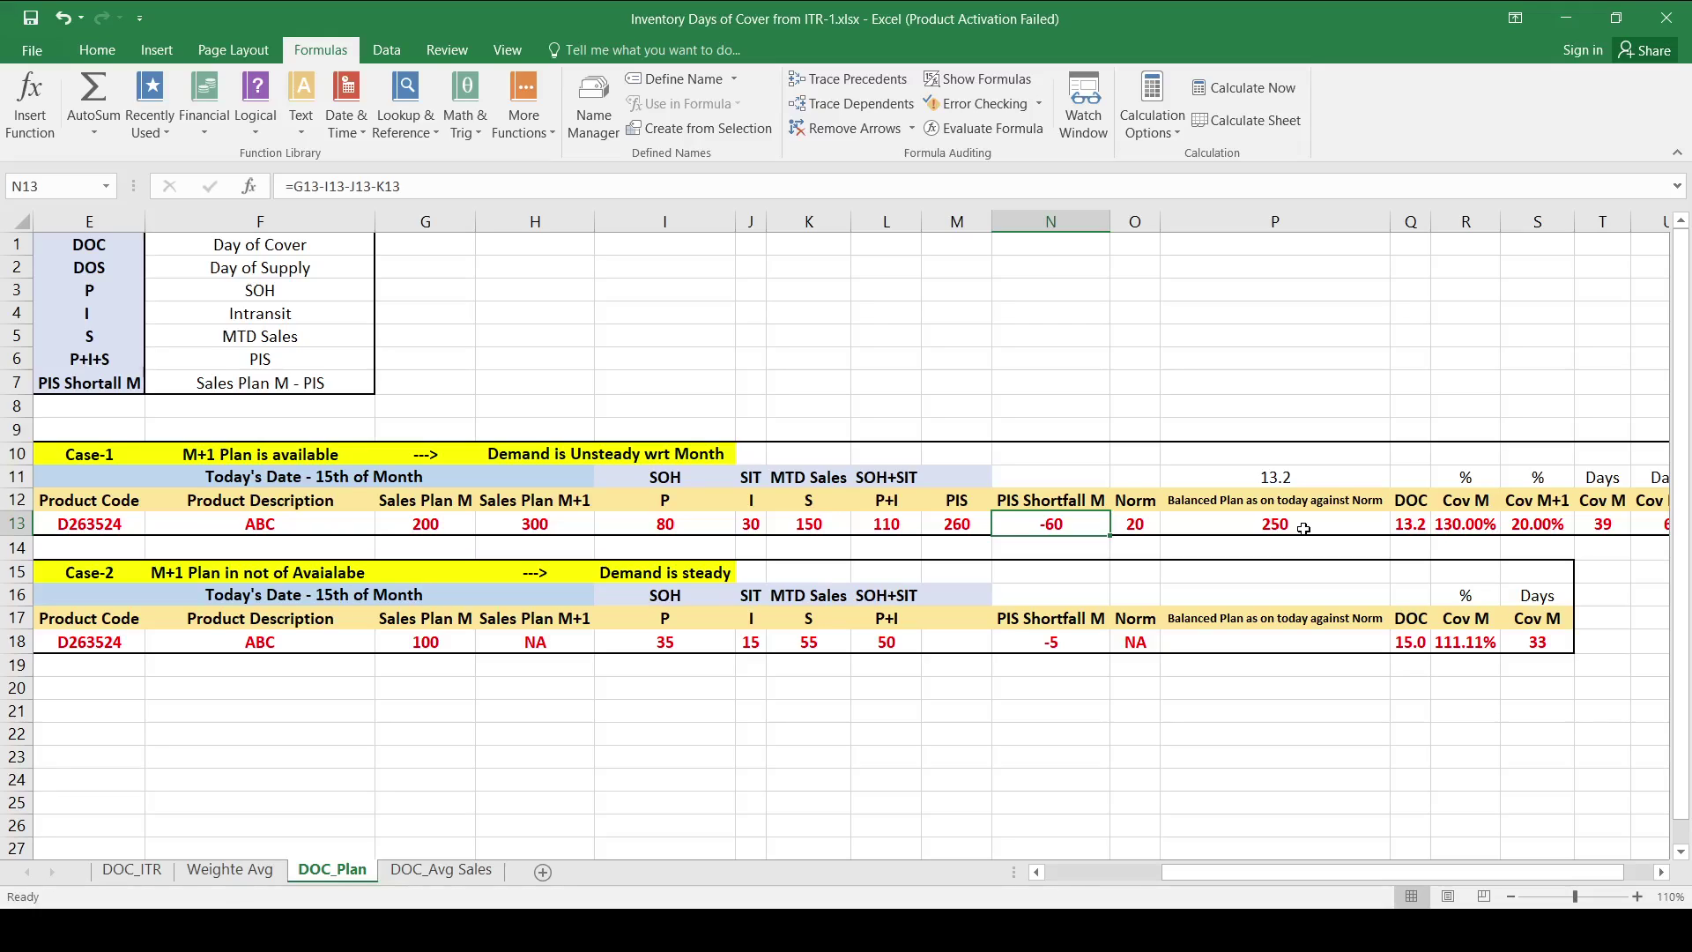
Step: Trace the Cov M+1 percentage in S13 back to Sales Plan M+1 in H13 and the stock and sales inputs
key(Left)
key(Left)
key(Left)
key(Left)
key(Left)
key(Left)
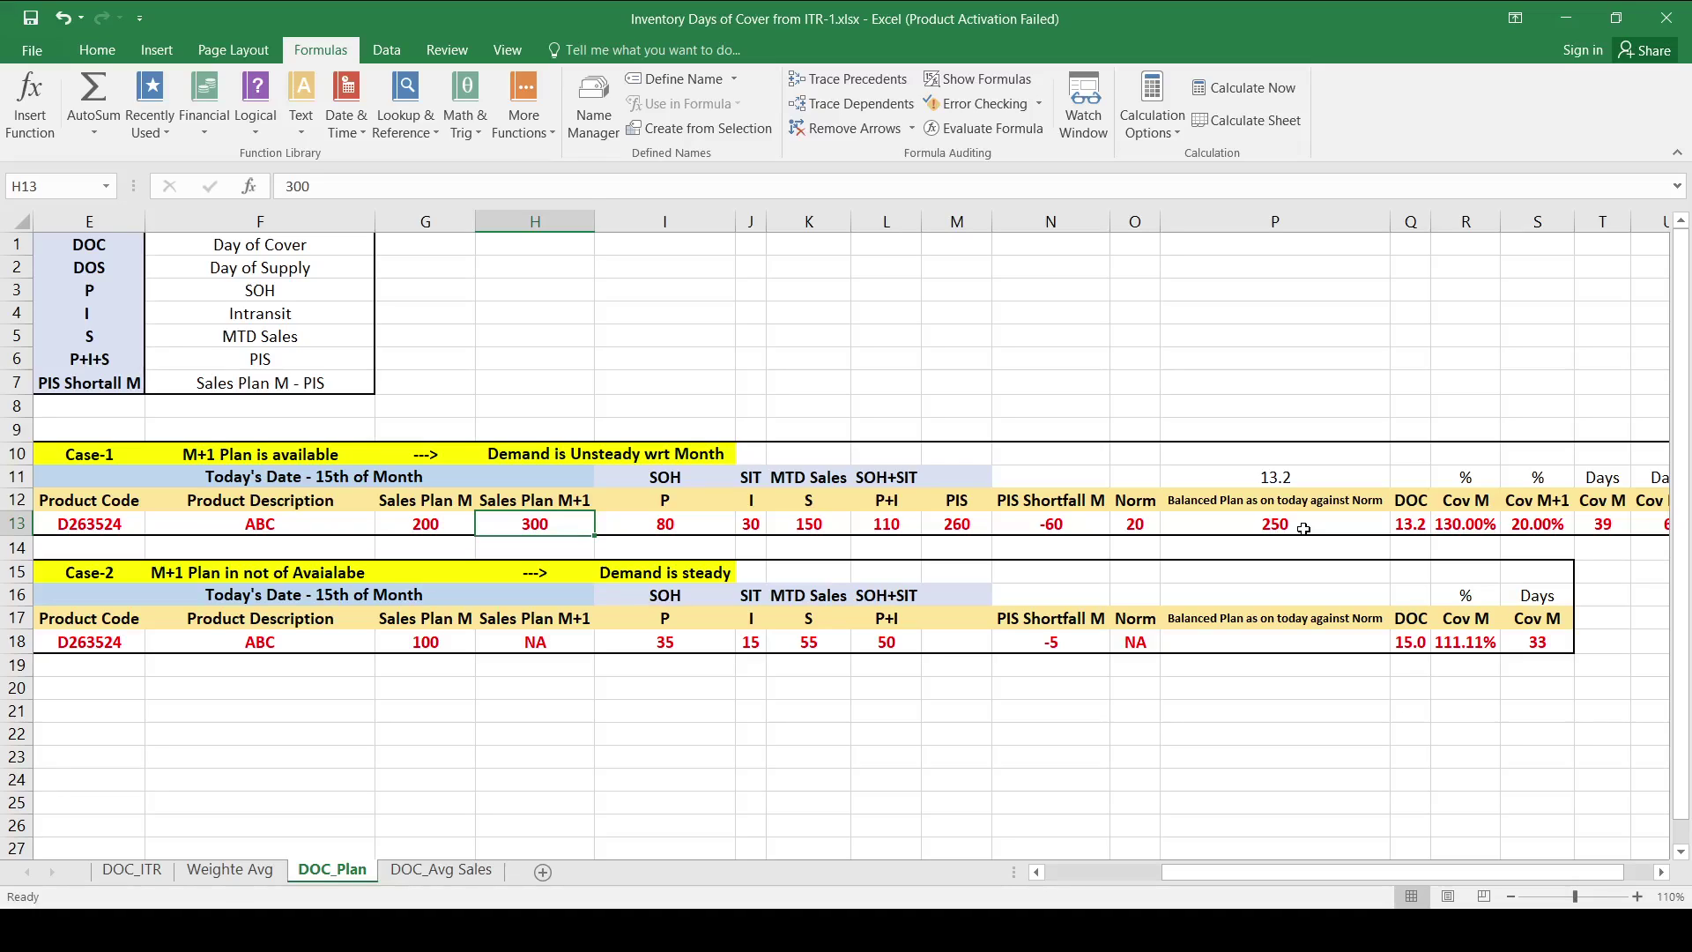
key(Right)
key(Left)
key(Right)
key(Right)
key(Right)
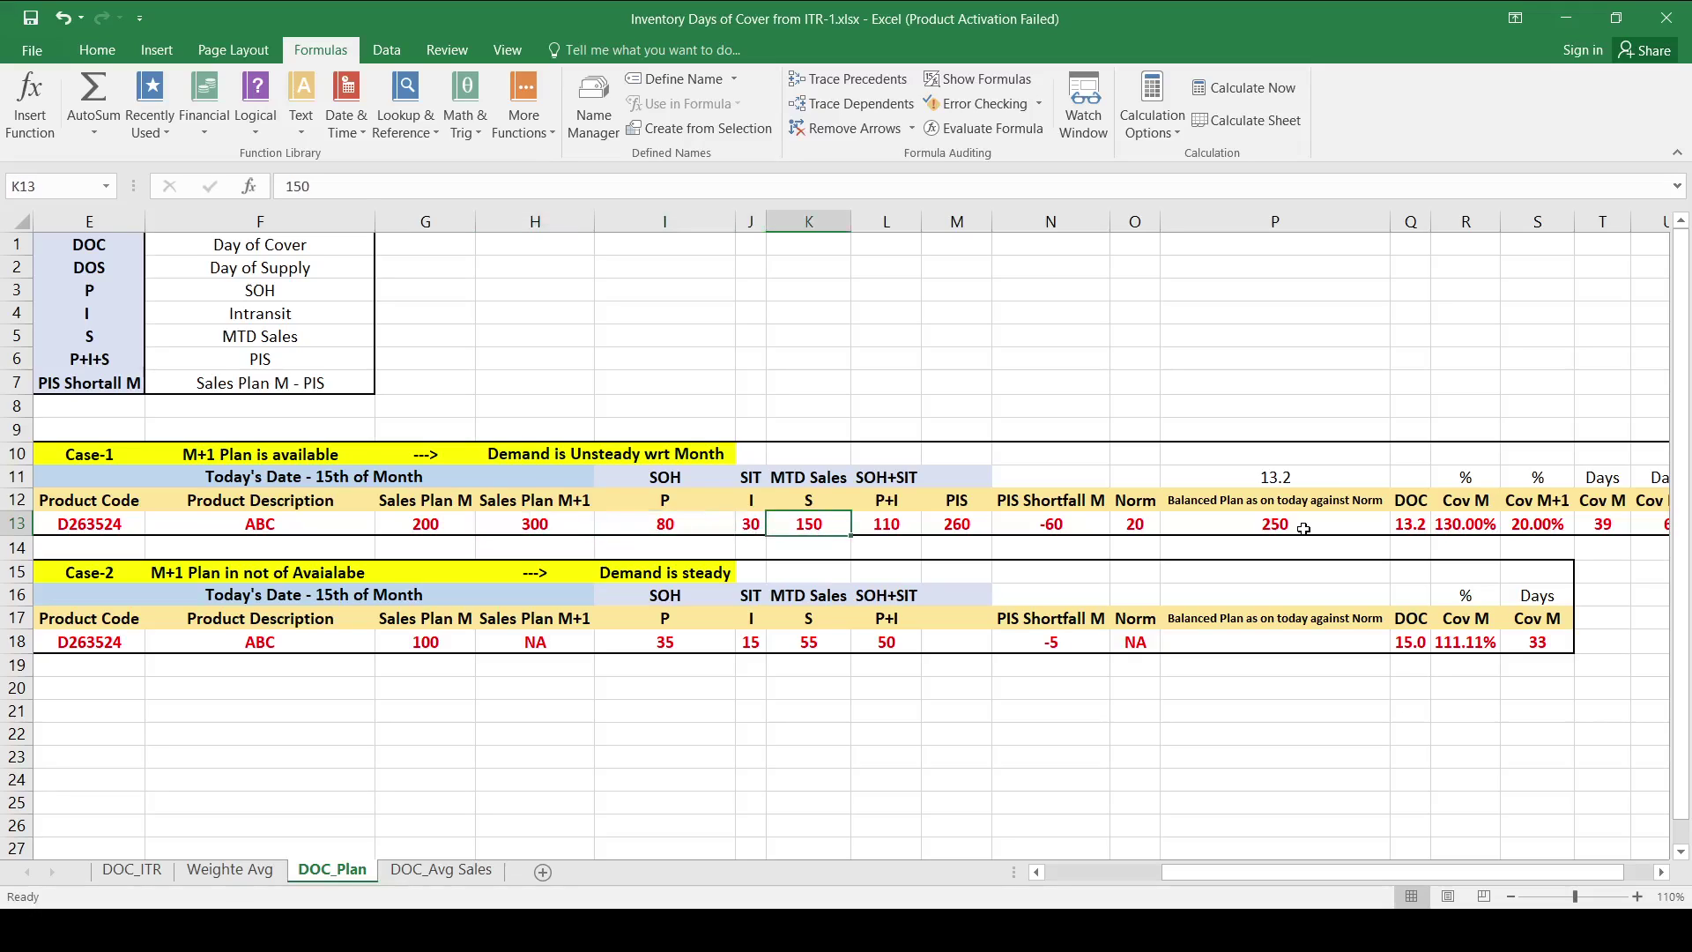
key(Right)
key(Right)
key(Right)
key(Right)
key(Right)
key(Right)
key(Right)
key(Right)
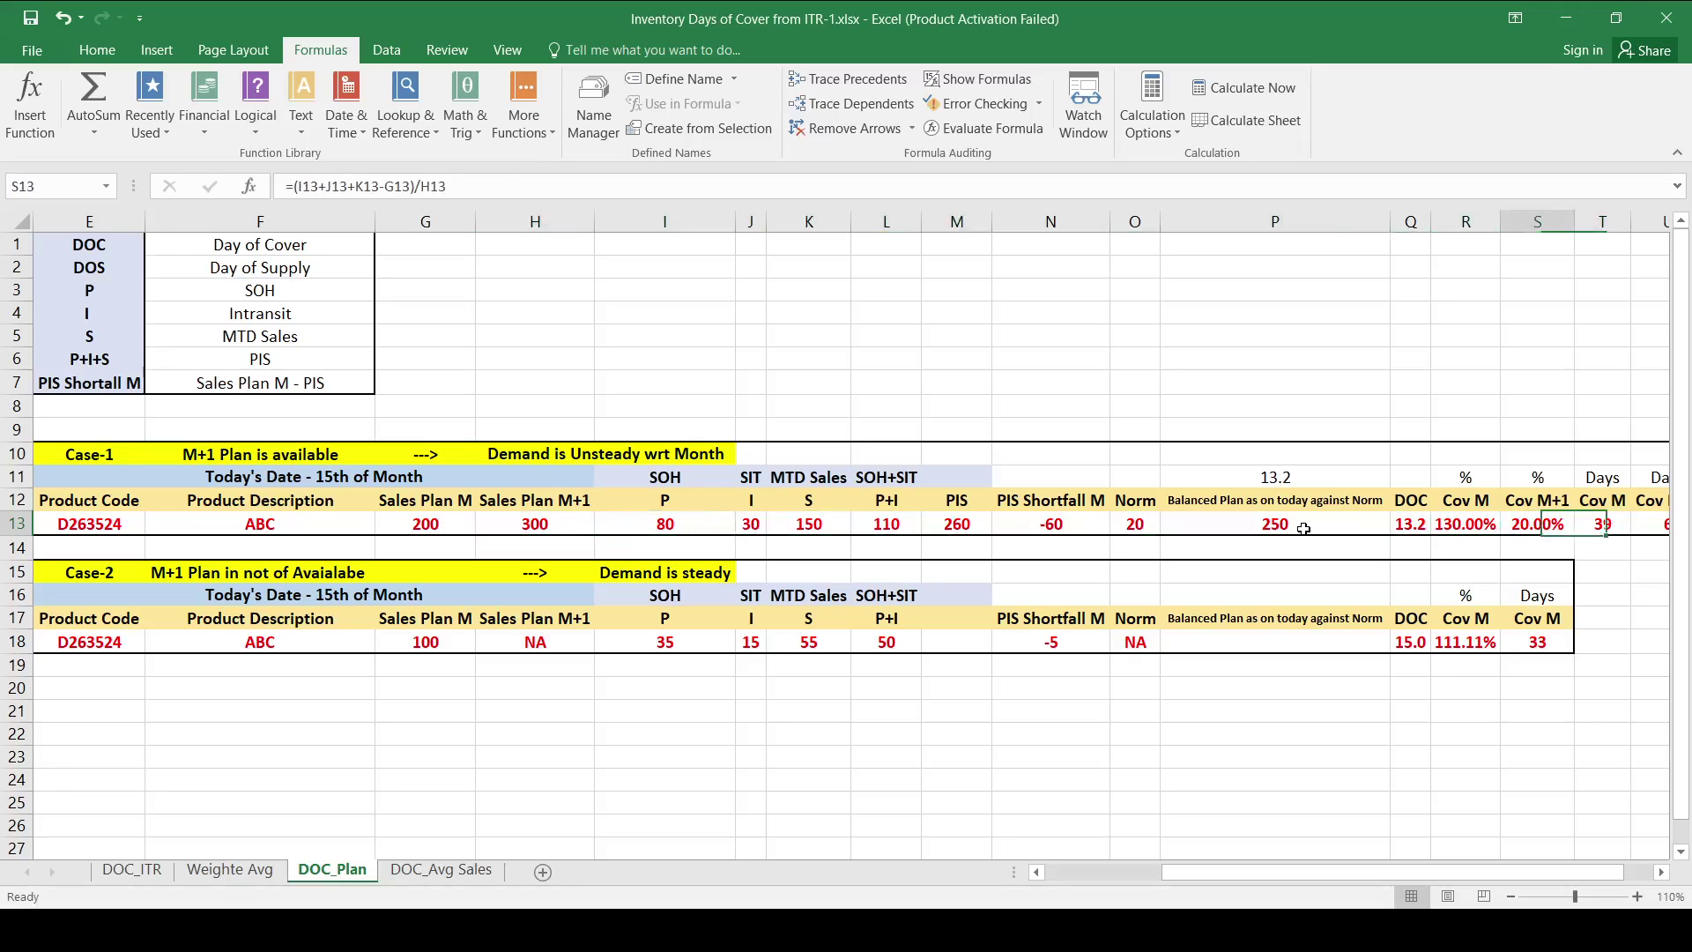
Step: Check how T13 and U13 convert the coverage percentages in R13 and S13 into days
key(Right)
key(Right)
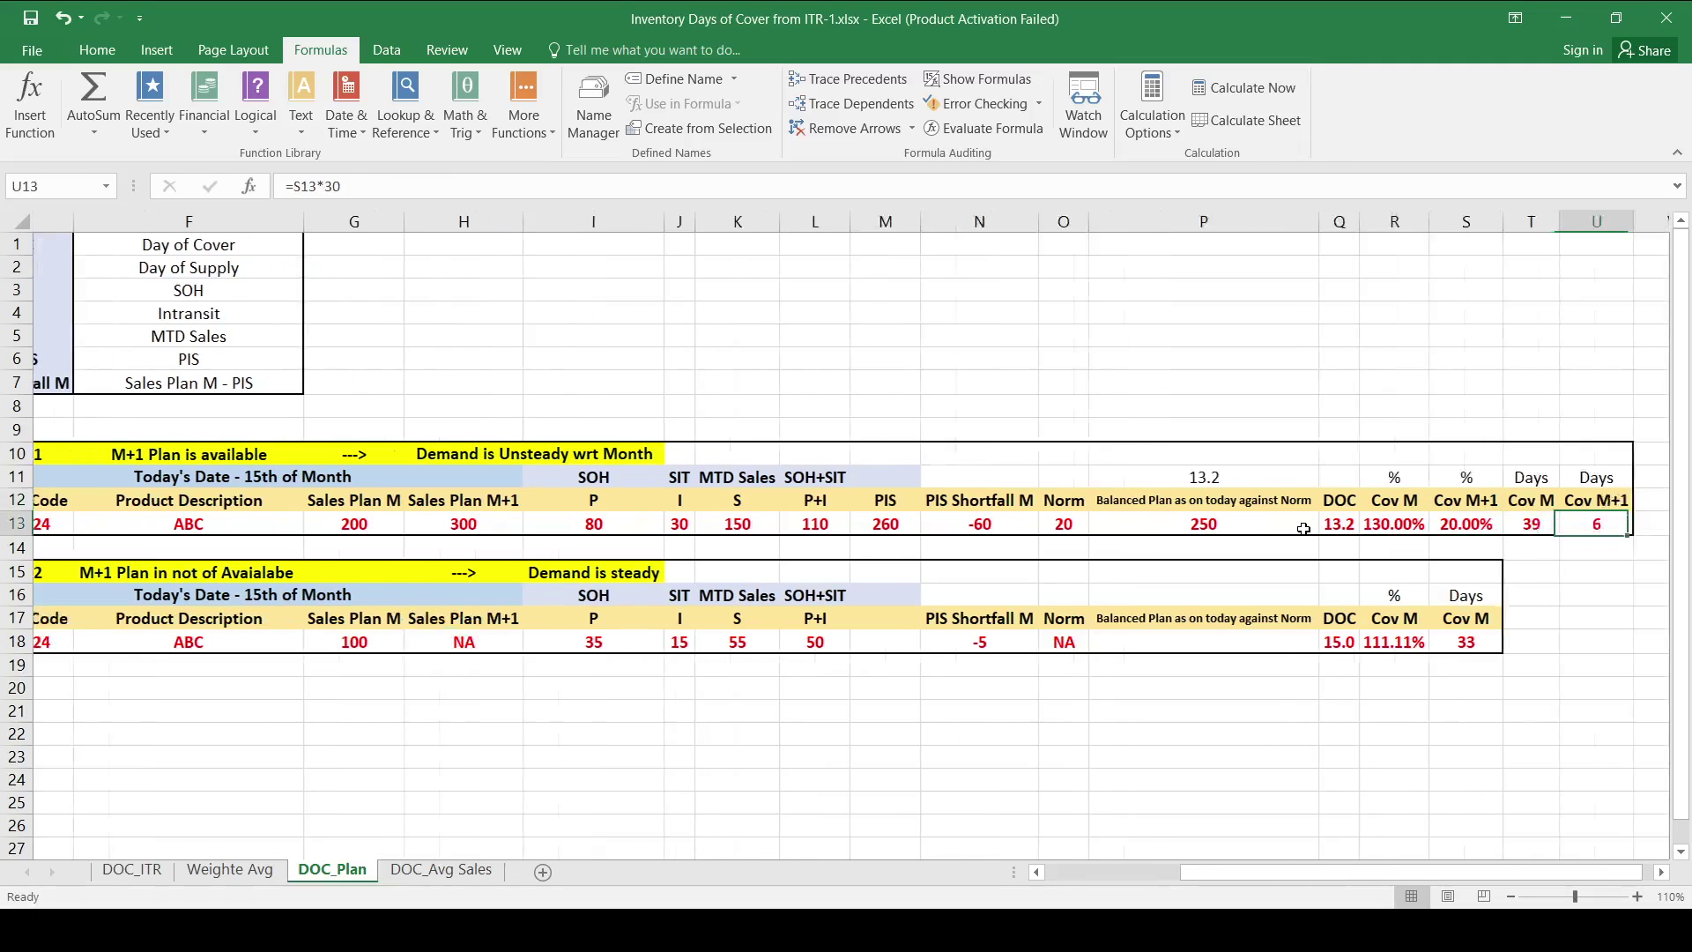
key(Left)
key(Left)
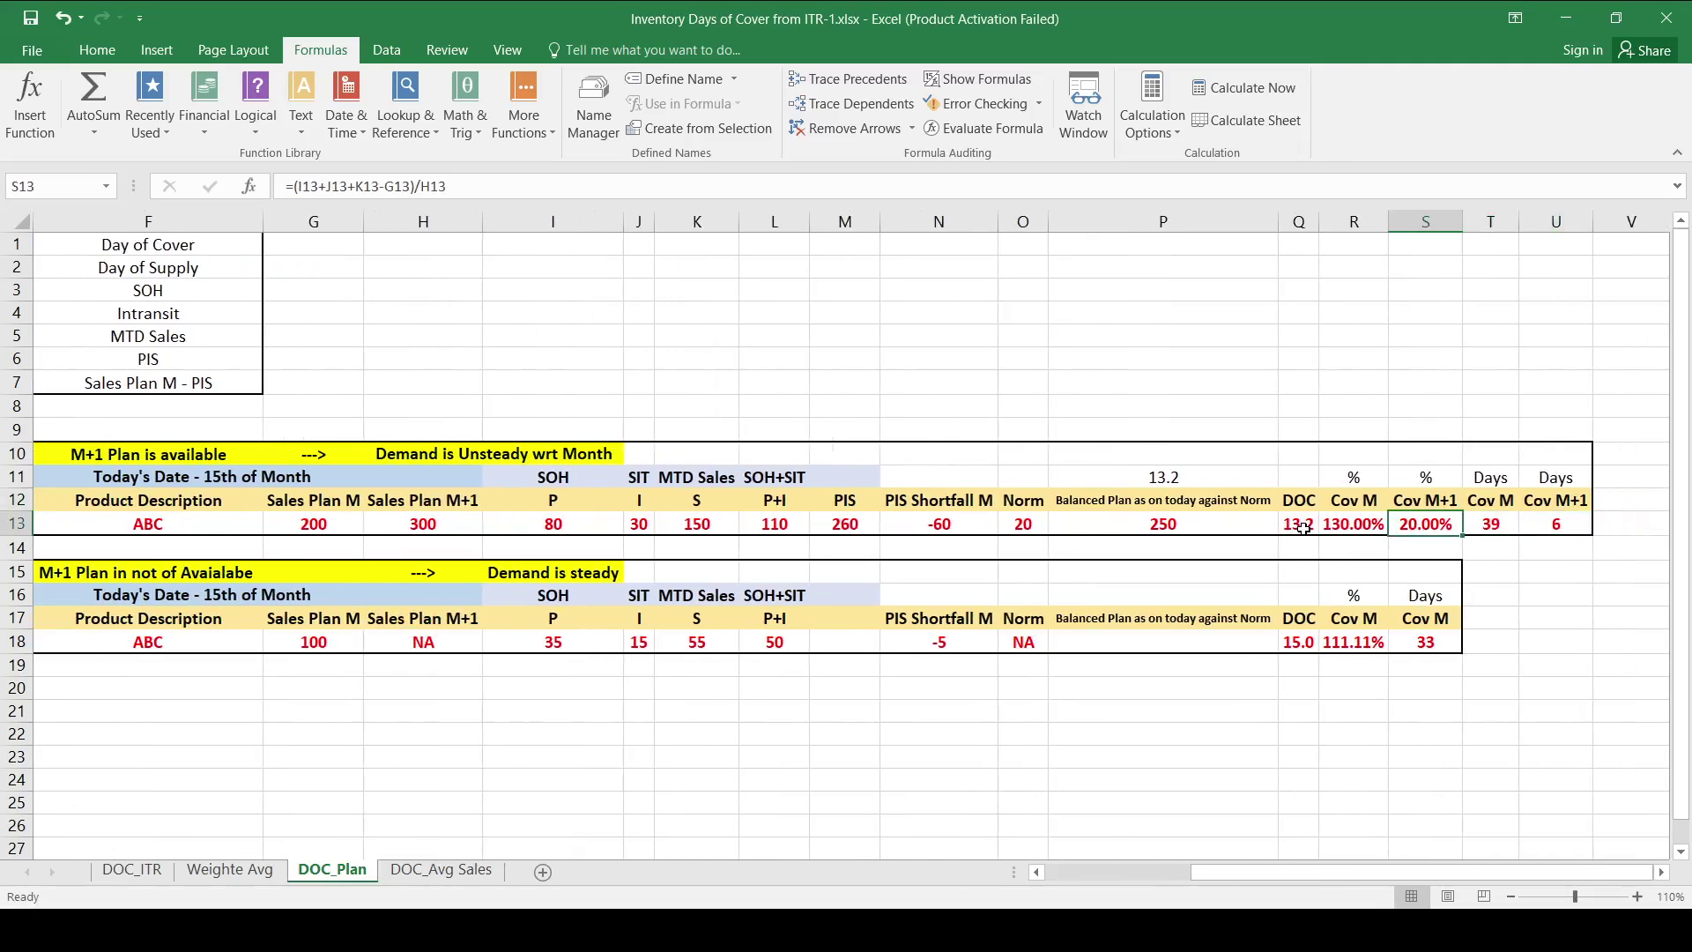
key(Right)
key(Right)
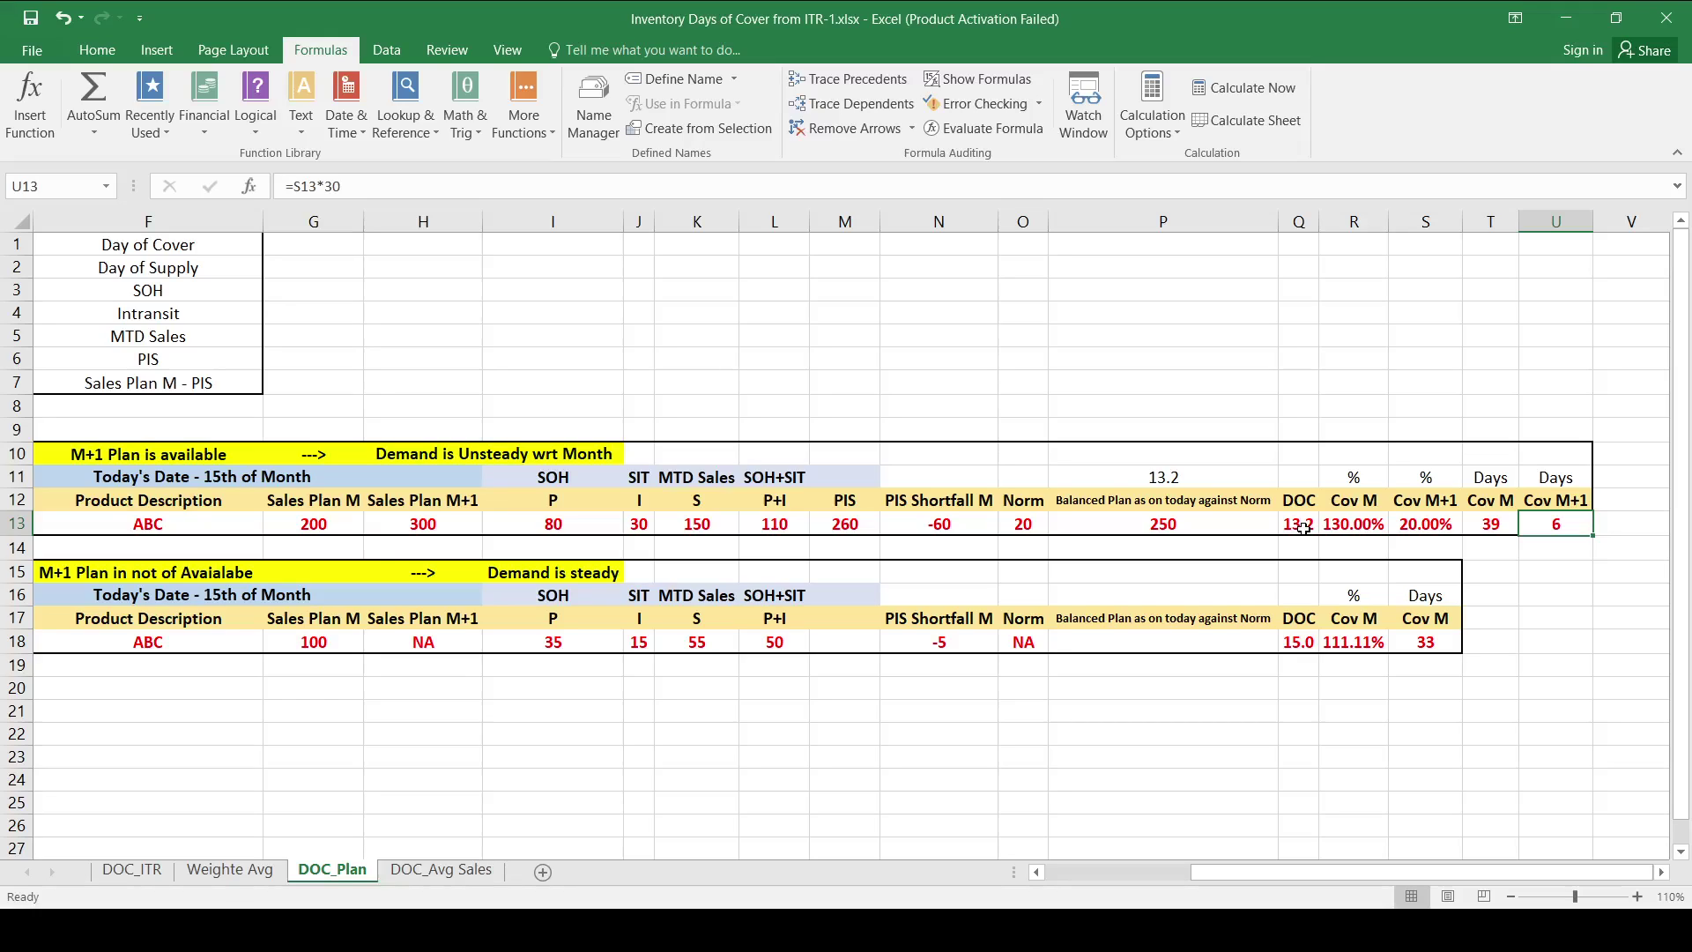
key(Left)
key(Left)
key(Right)
key(Left)
key(Left)
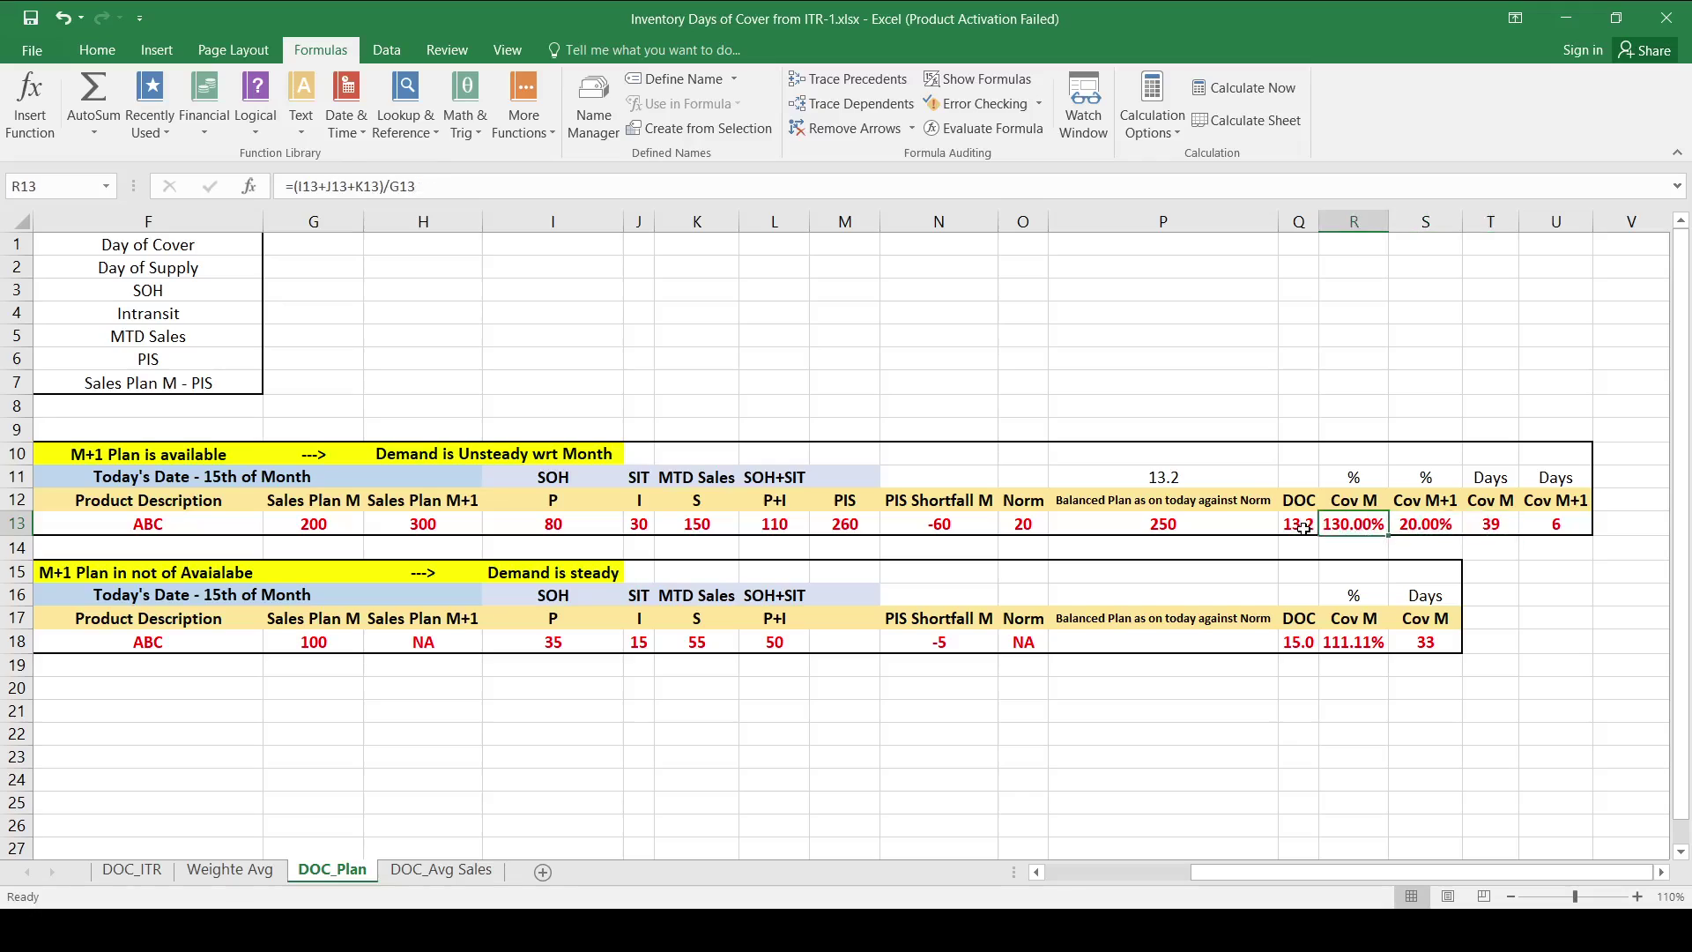
key(Left)
key(Right)
key(Right)
key(Right)
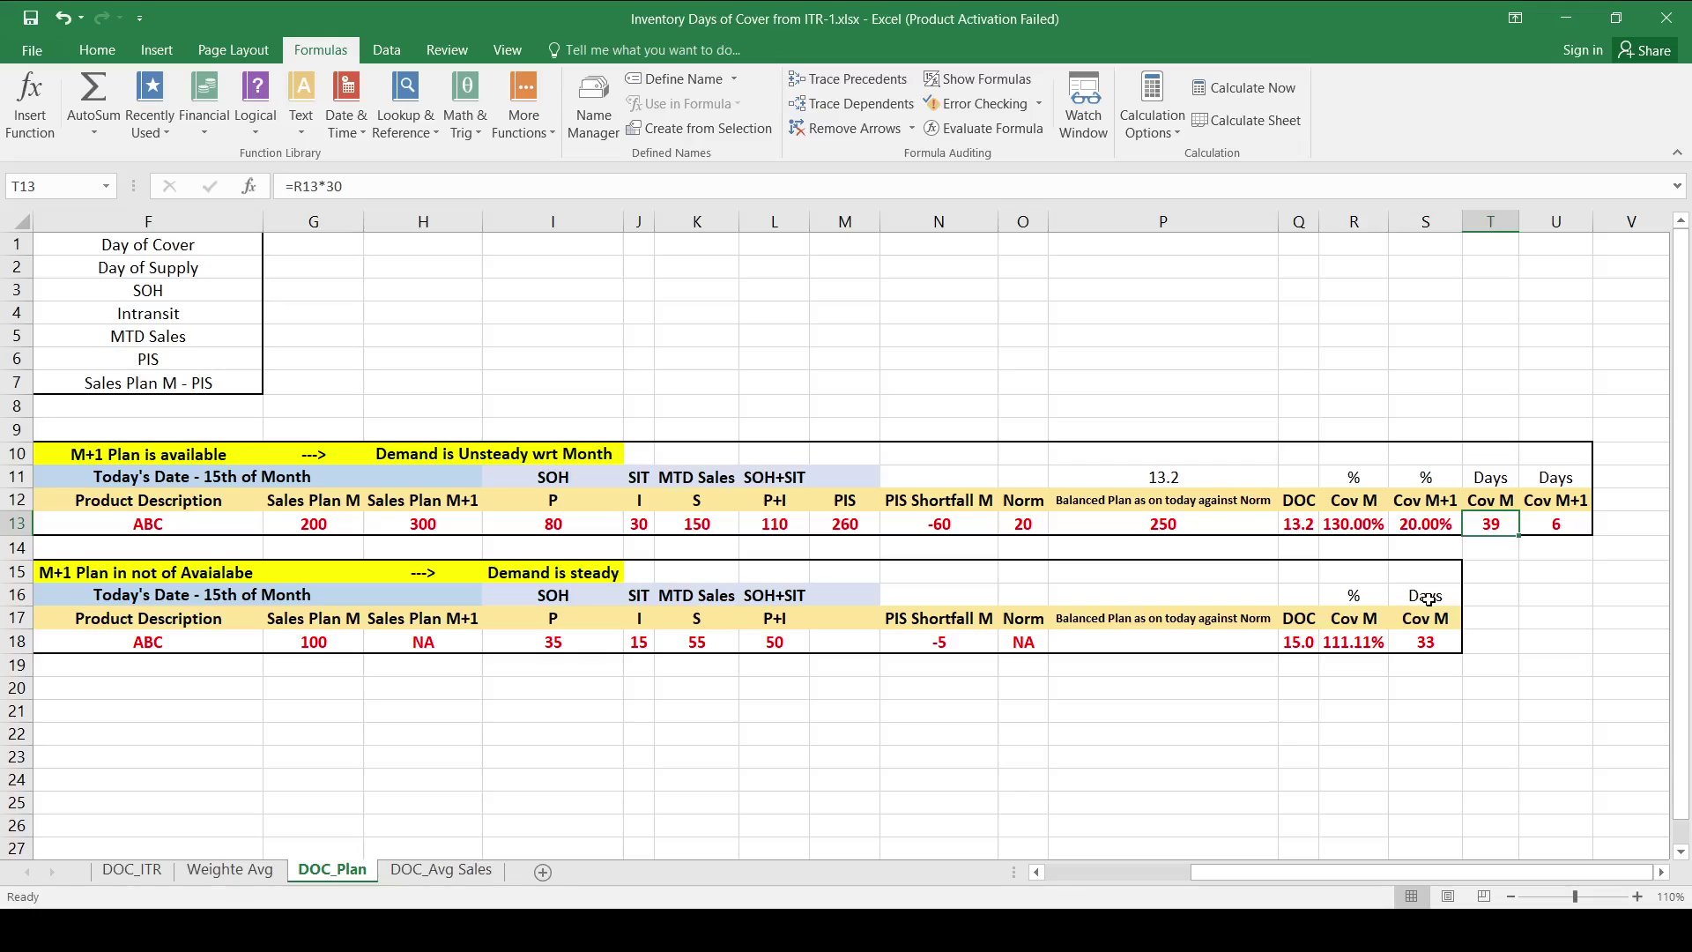
Step: Review the Cov M+1 days in U13 against Sales Plan M+1 in H13
key(Down)
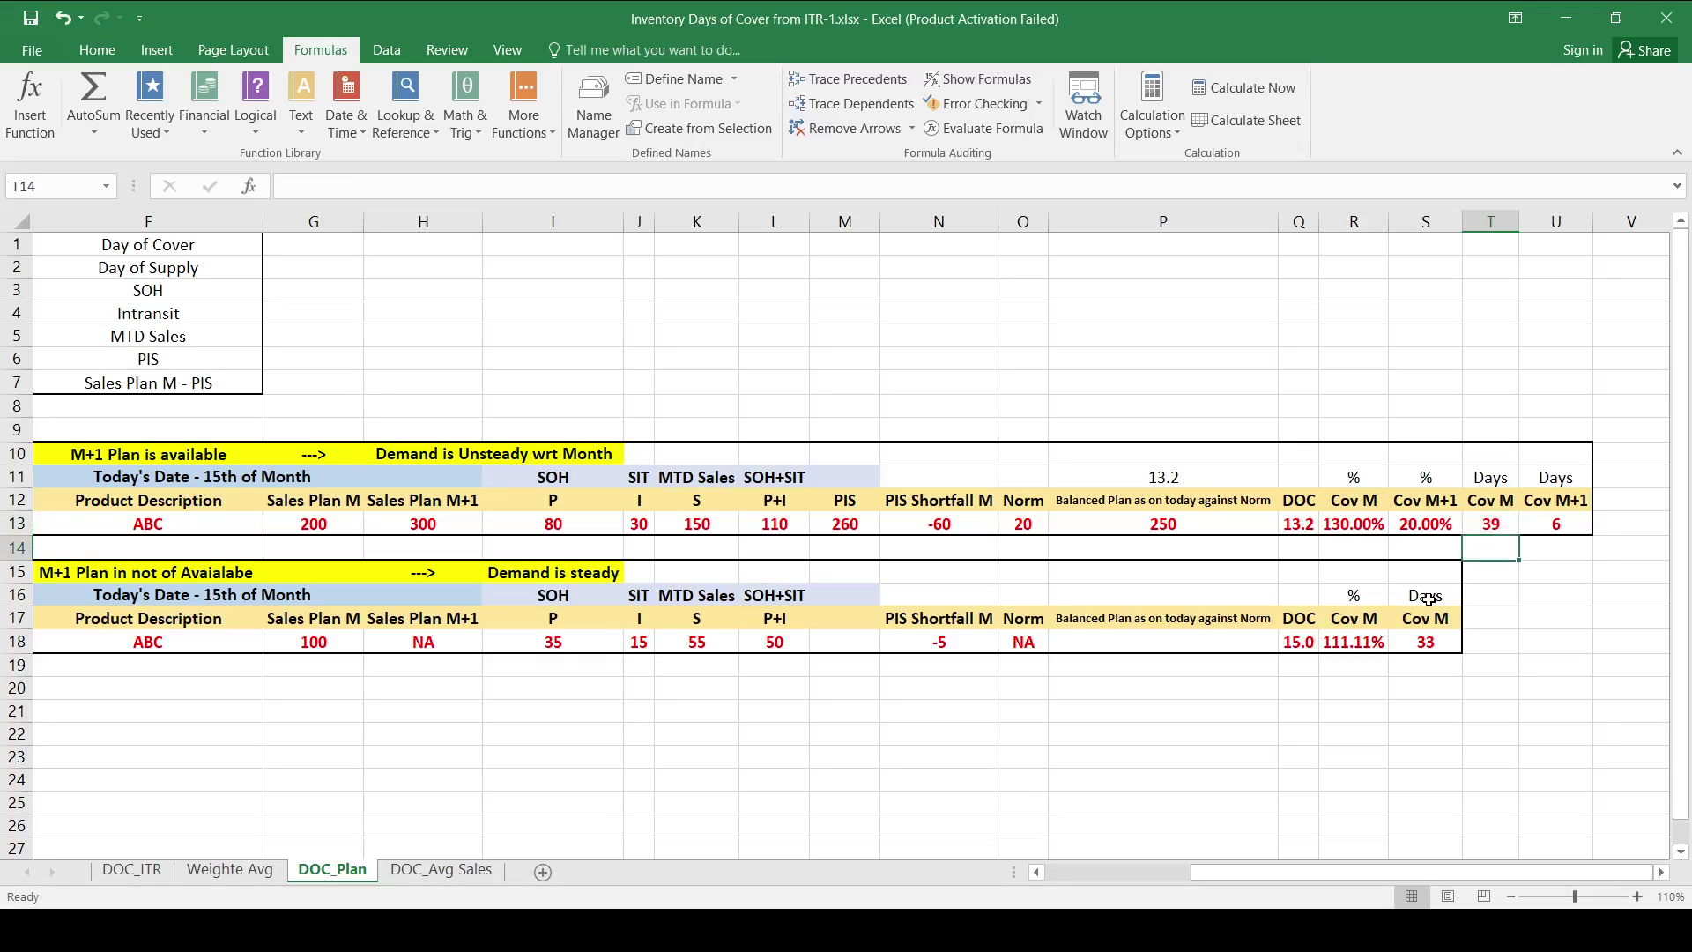
key(Up)
key(Right)
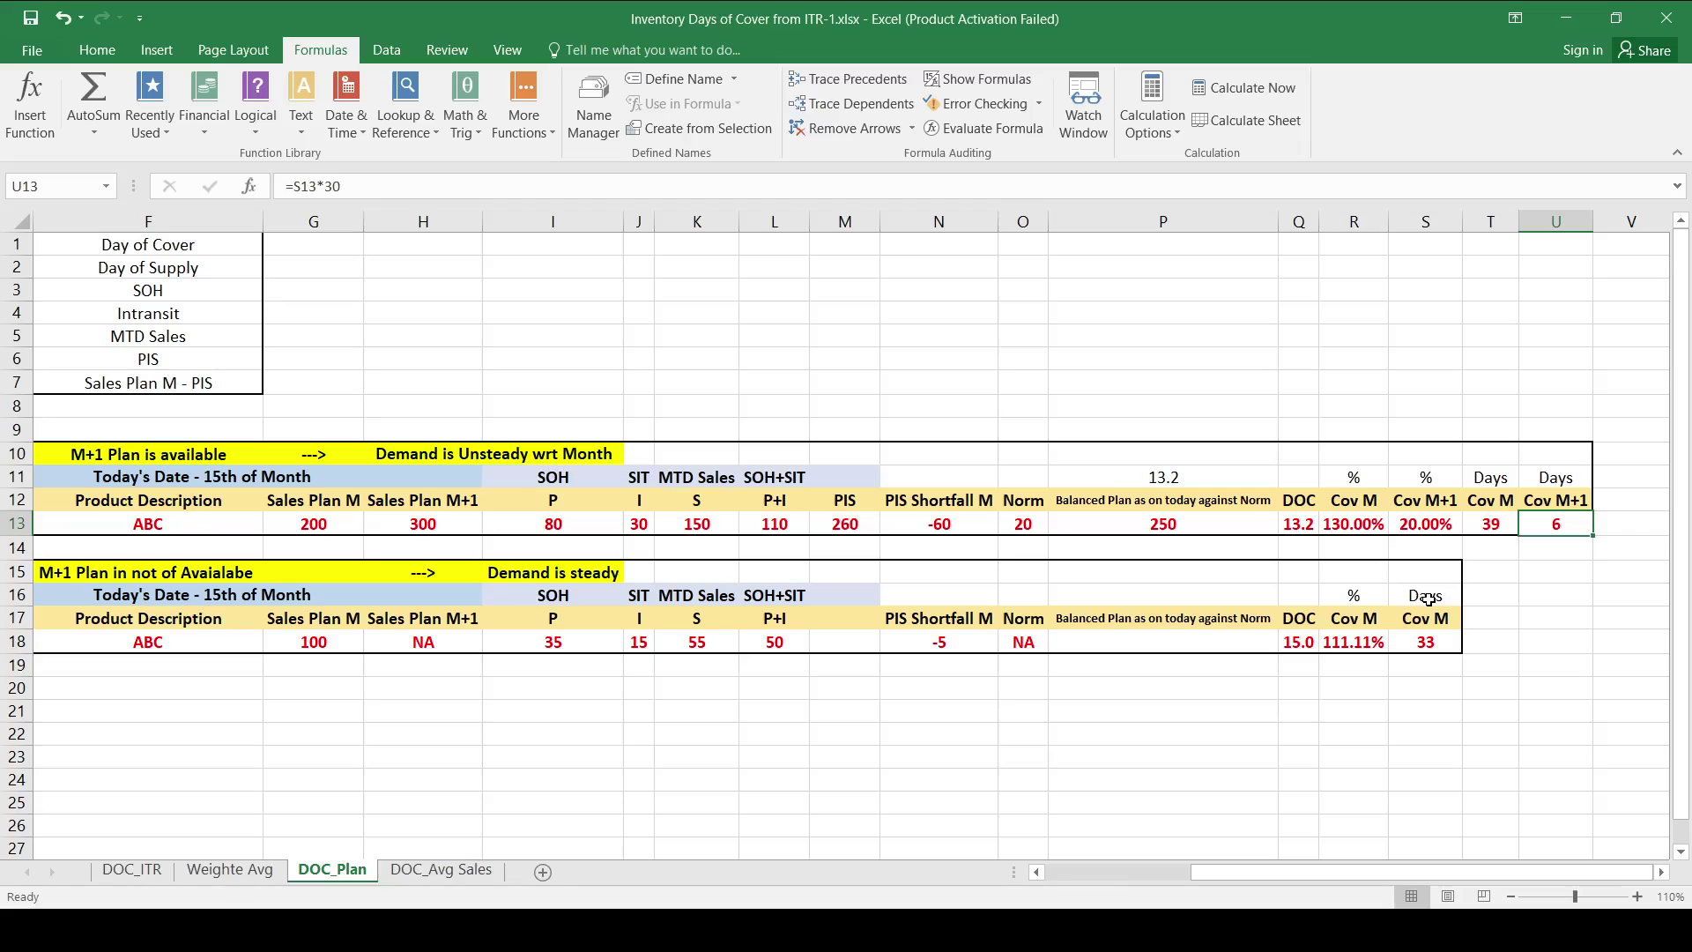
key(Left)
key(Left)
key(Left)
key(Left)
key(Left)
key(Left)
key(Left)
key(Left)
key(Left)
key(Left)
key(Left)
key(Left)
key(Left)
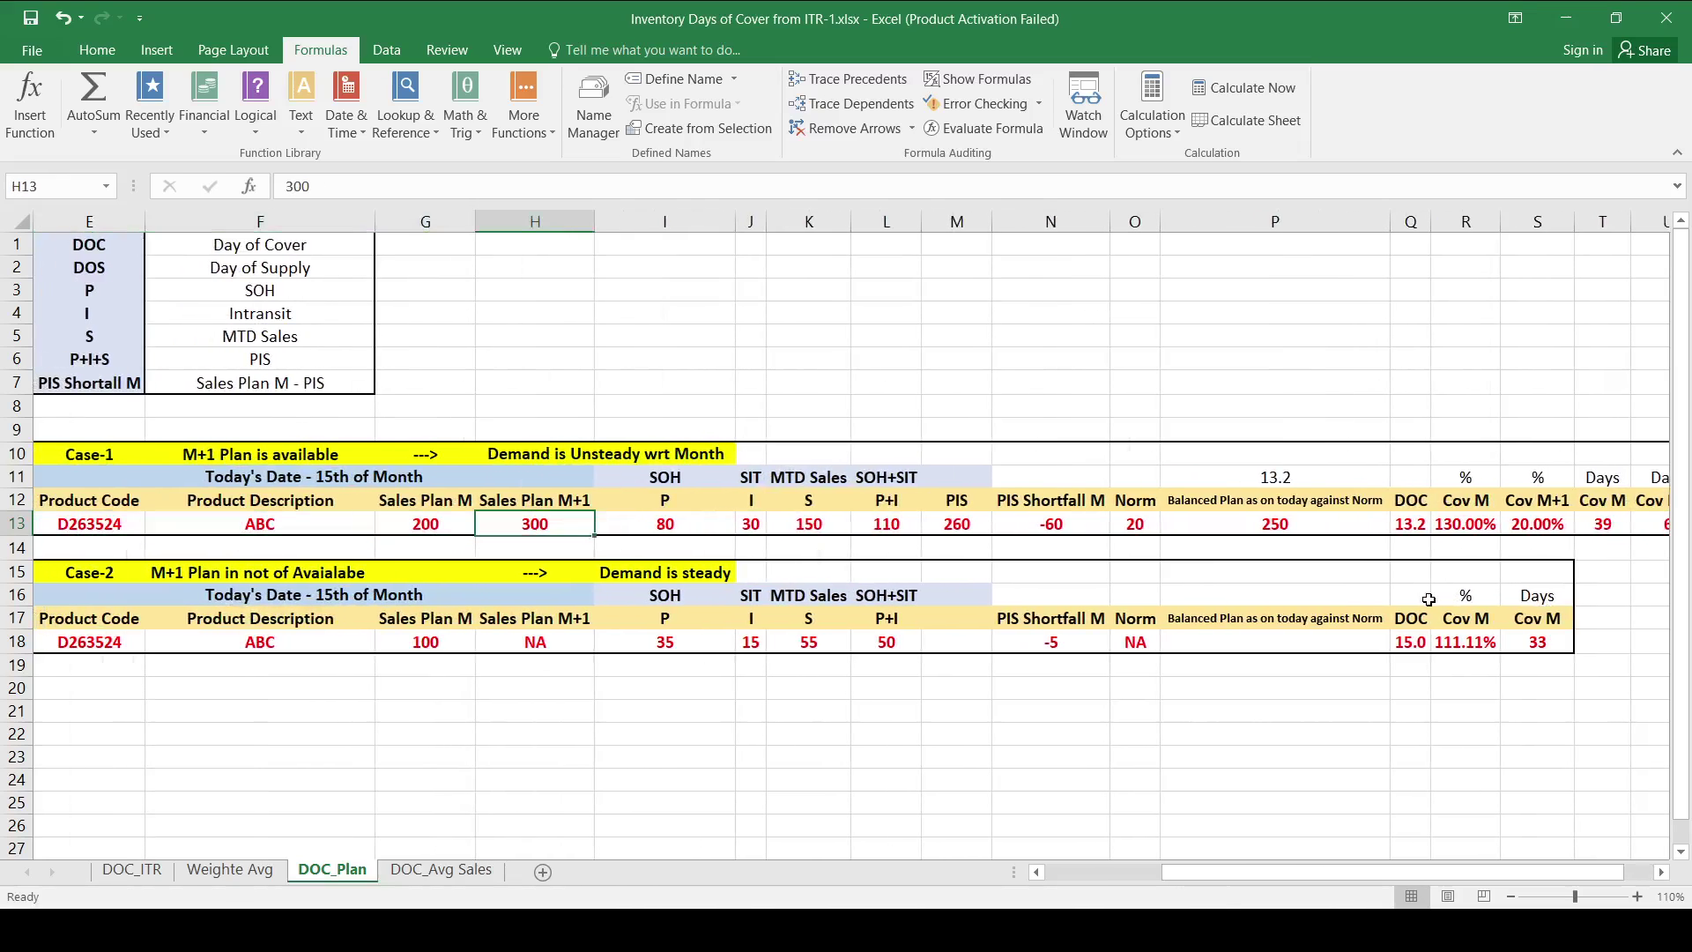
Step: Go back across row 13 from Sales Plan M+1 to the Cov M days formula in T13
key(Right)
key(Right)
key(Right)
key(Right)
key(Right)
key(Right)
key(Right)
key(Right)
key(Right)
key(Right)
key(Right)
key(Right)
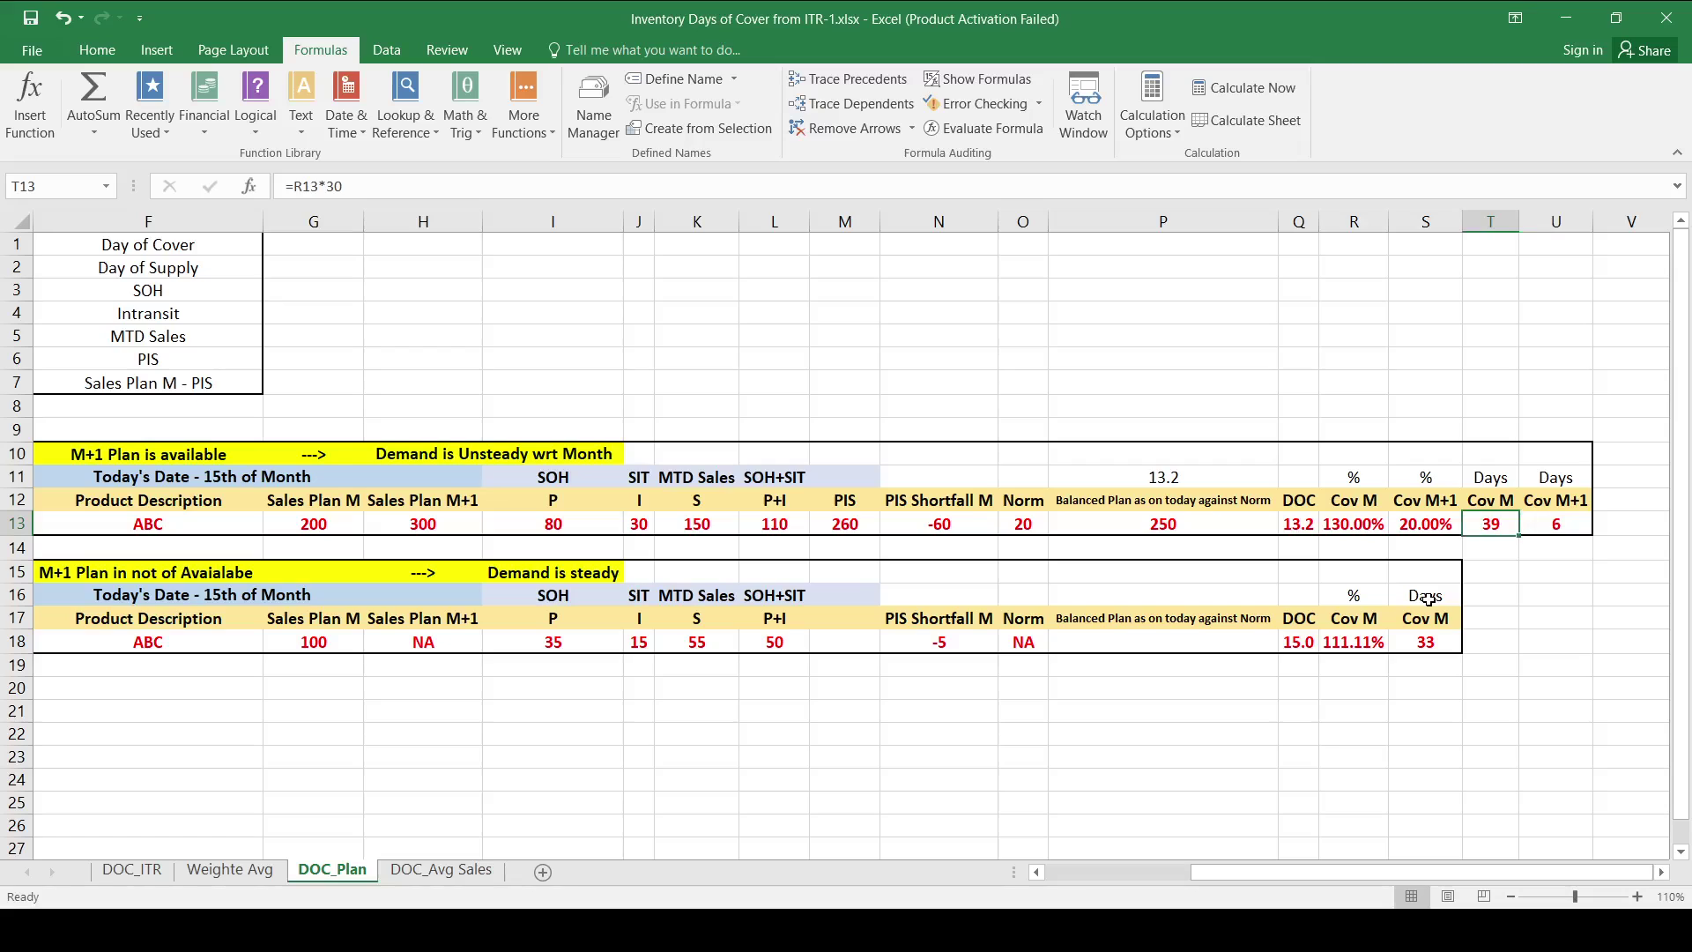
Step: Review the Case-1 figures across row 13, from the product description in F13 to the Cov M days in T13
key(Left)
key(Left)
key(Left)
key(Left)
key(Left)
key(Left)
key(Left)
key(Left)
key(Left)
key(Left)
key(Left)
key(Left)
key(Left)
key(Left)
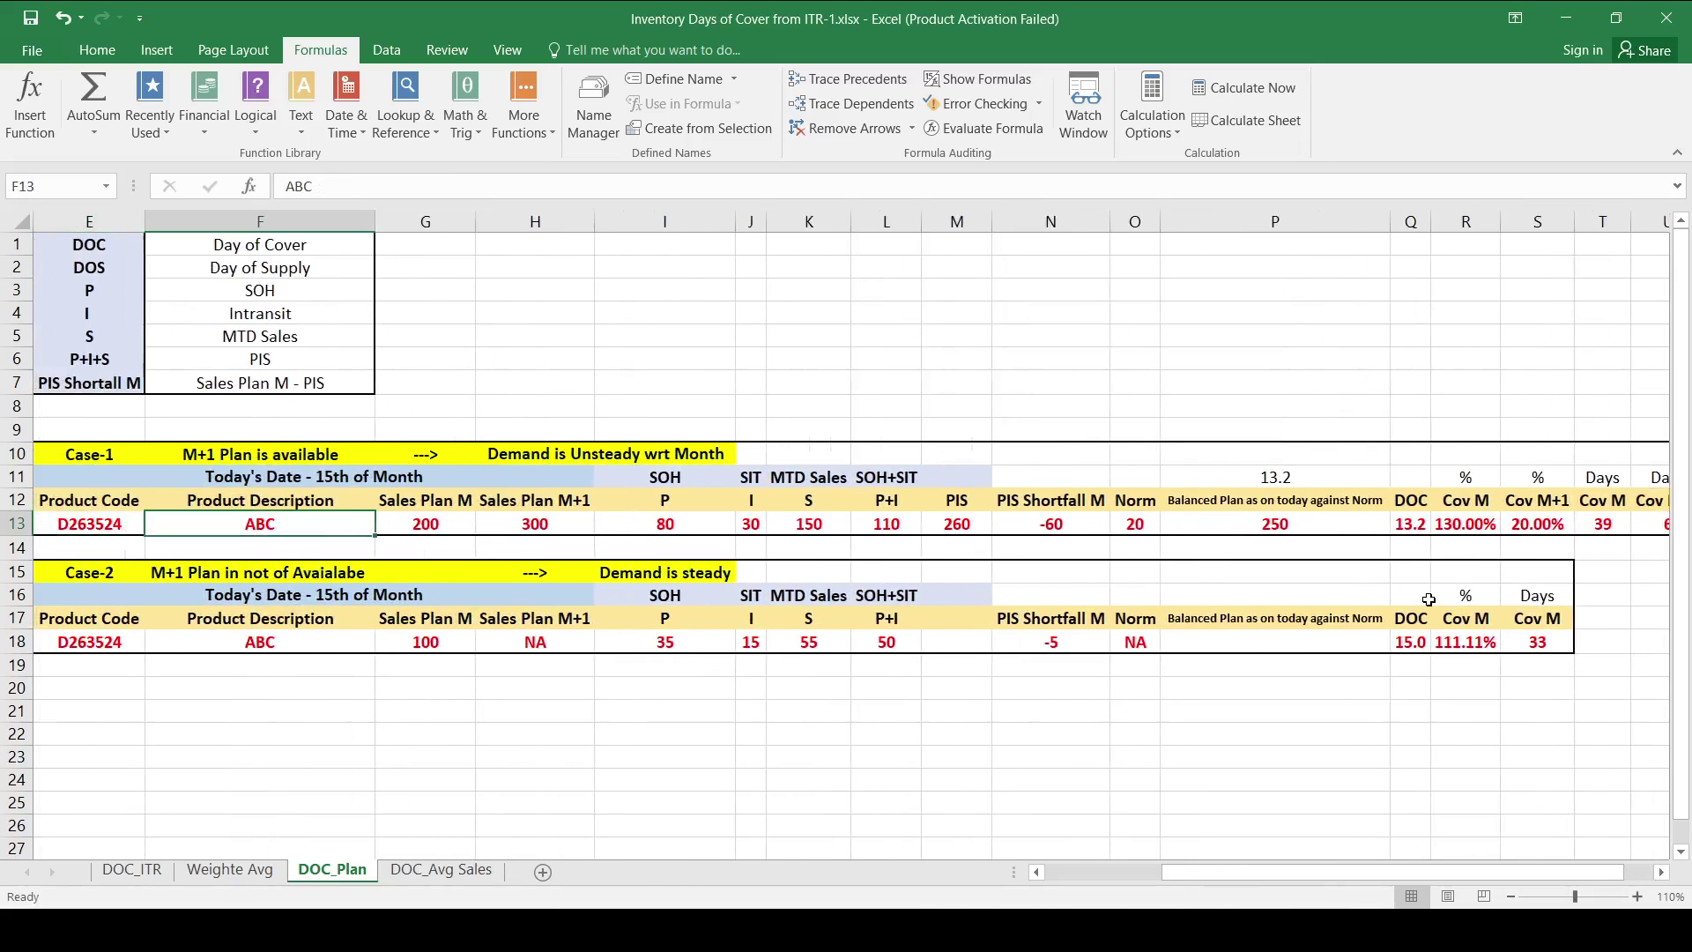
key(Right)
key(Right)
key(Right)
key(Right)
key(Right)
key(Right)
key(Right)
key(Right)
key(Right)
key(Right)
key(Right)
key(Right)
key(Right)
key(Right)
key(Left)
key(Left)
key(Left)
key(Left)
key(Left)
key(Left)
key(Left)
key(Left)
key(Left)
key(Left)
key(Left)
key(Left)
key(Left)
key(Left)
key(Left)
key(Right)
key(Right)
key(Right)
key(Right)
key(Right)
key(Right)
key(Right)
key(Right)
key(Right)
key(Right)
key(Right)
key(Right)
key(Right)
key(Right)
key(Right)
key(Left)
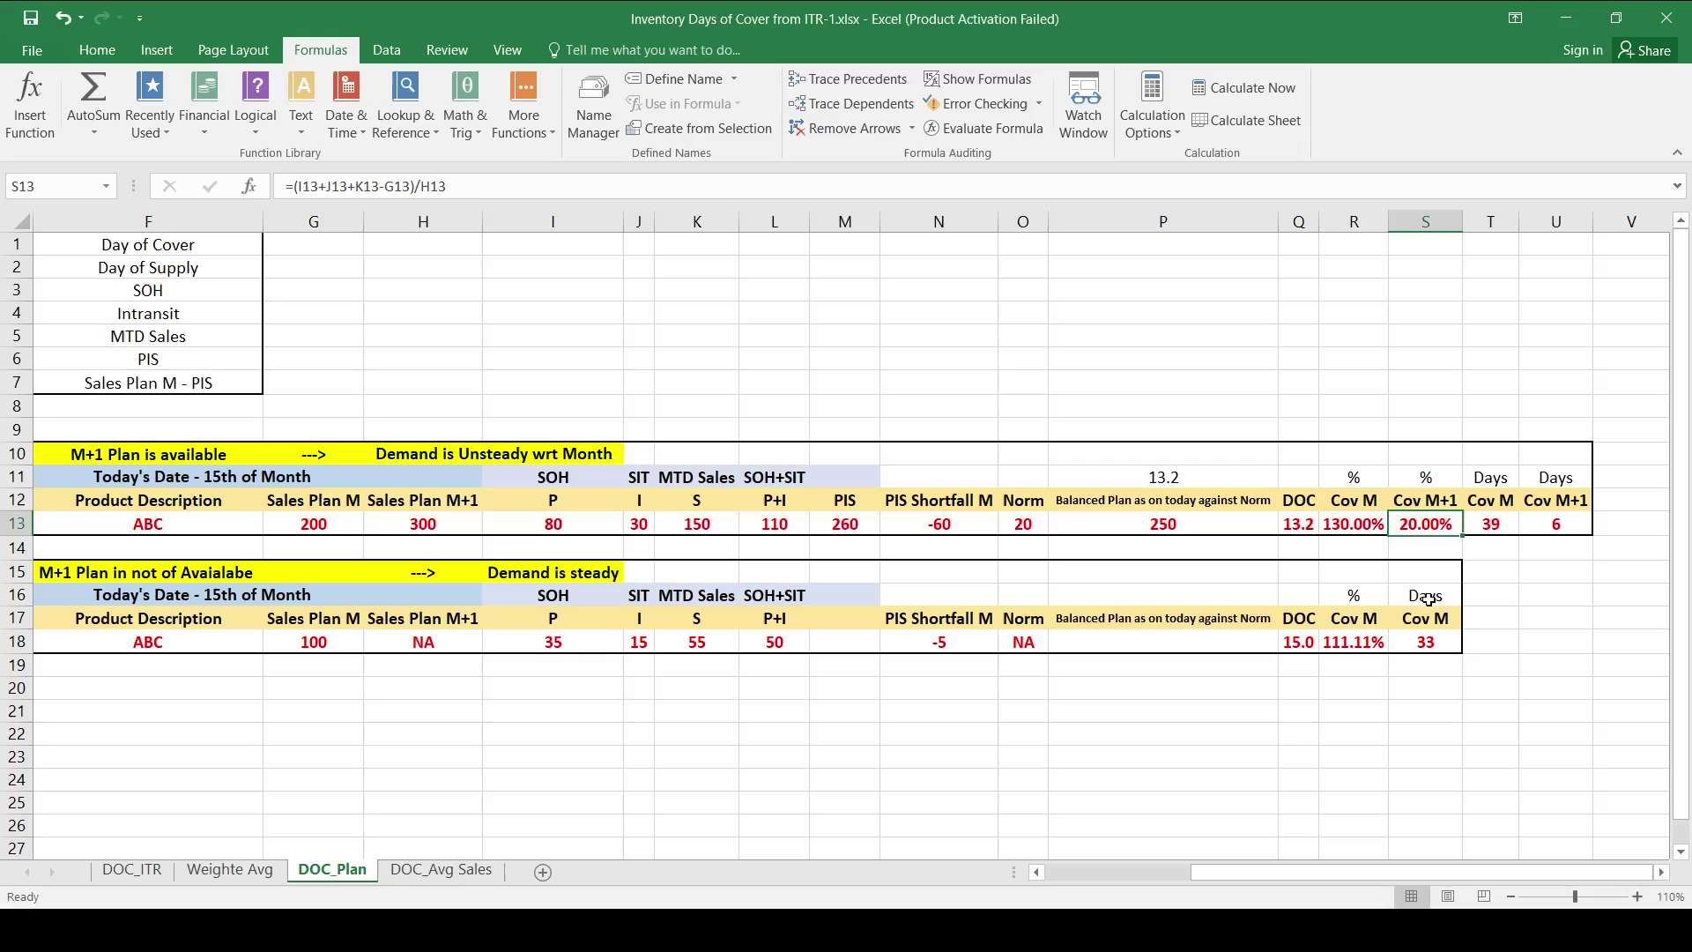
key(Right)
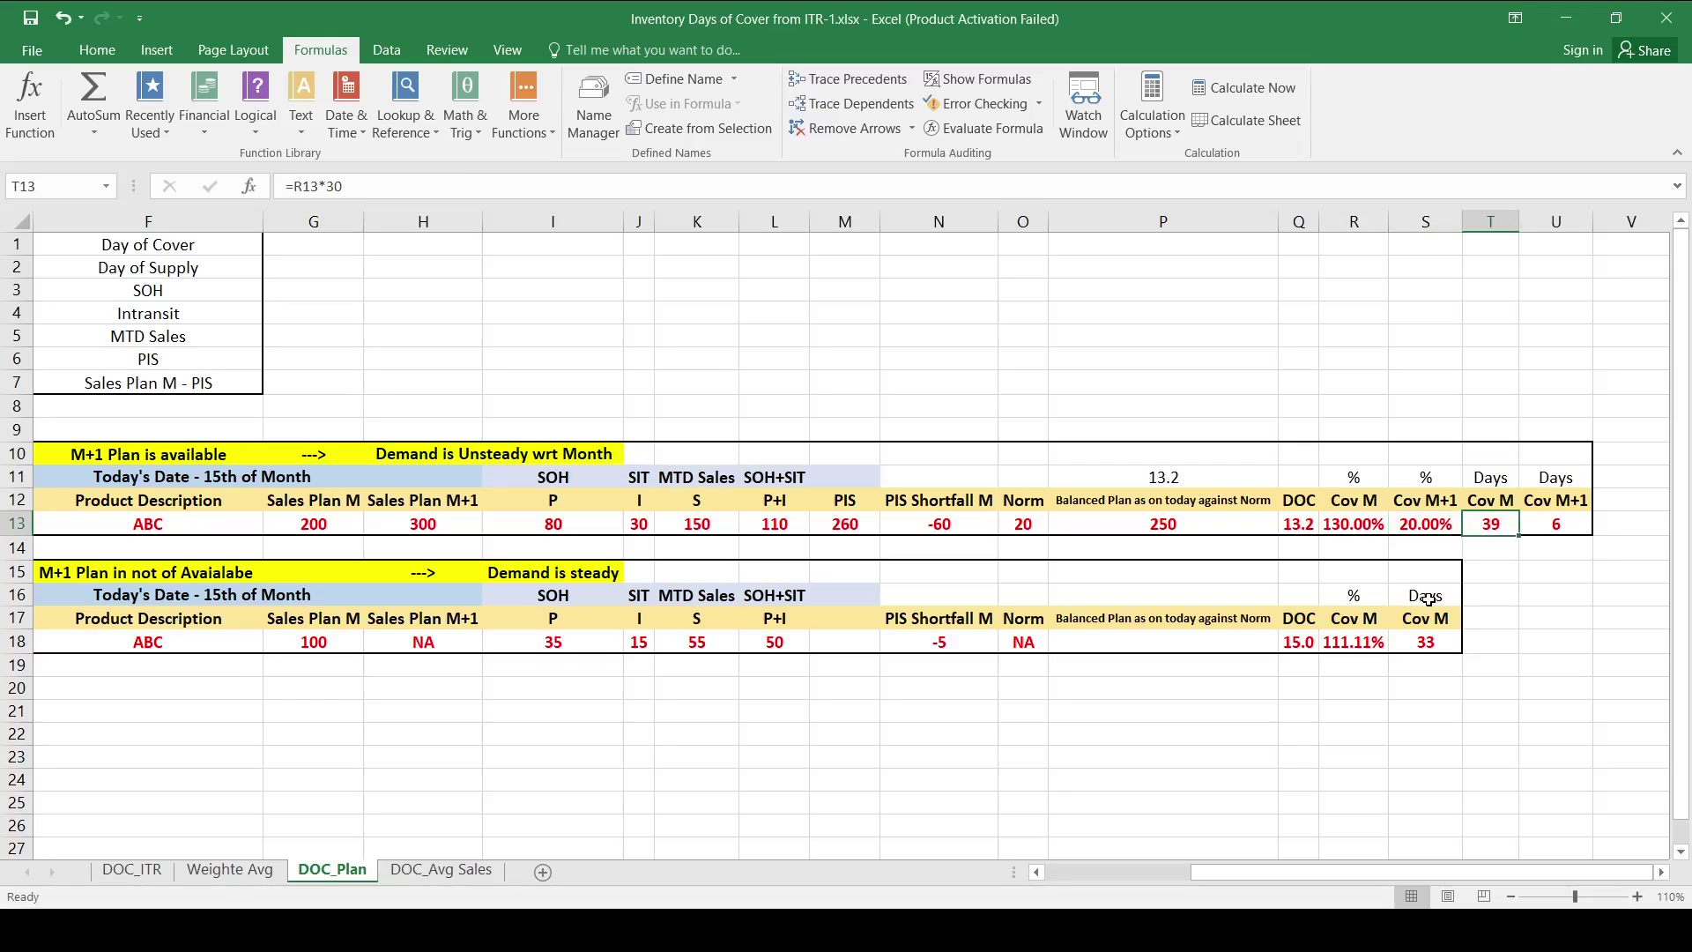
Step: Compare the Cov M and Cov M+1 days formulas in T13 and U13
key(Right)
key(Left)
key(Right)
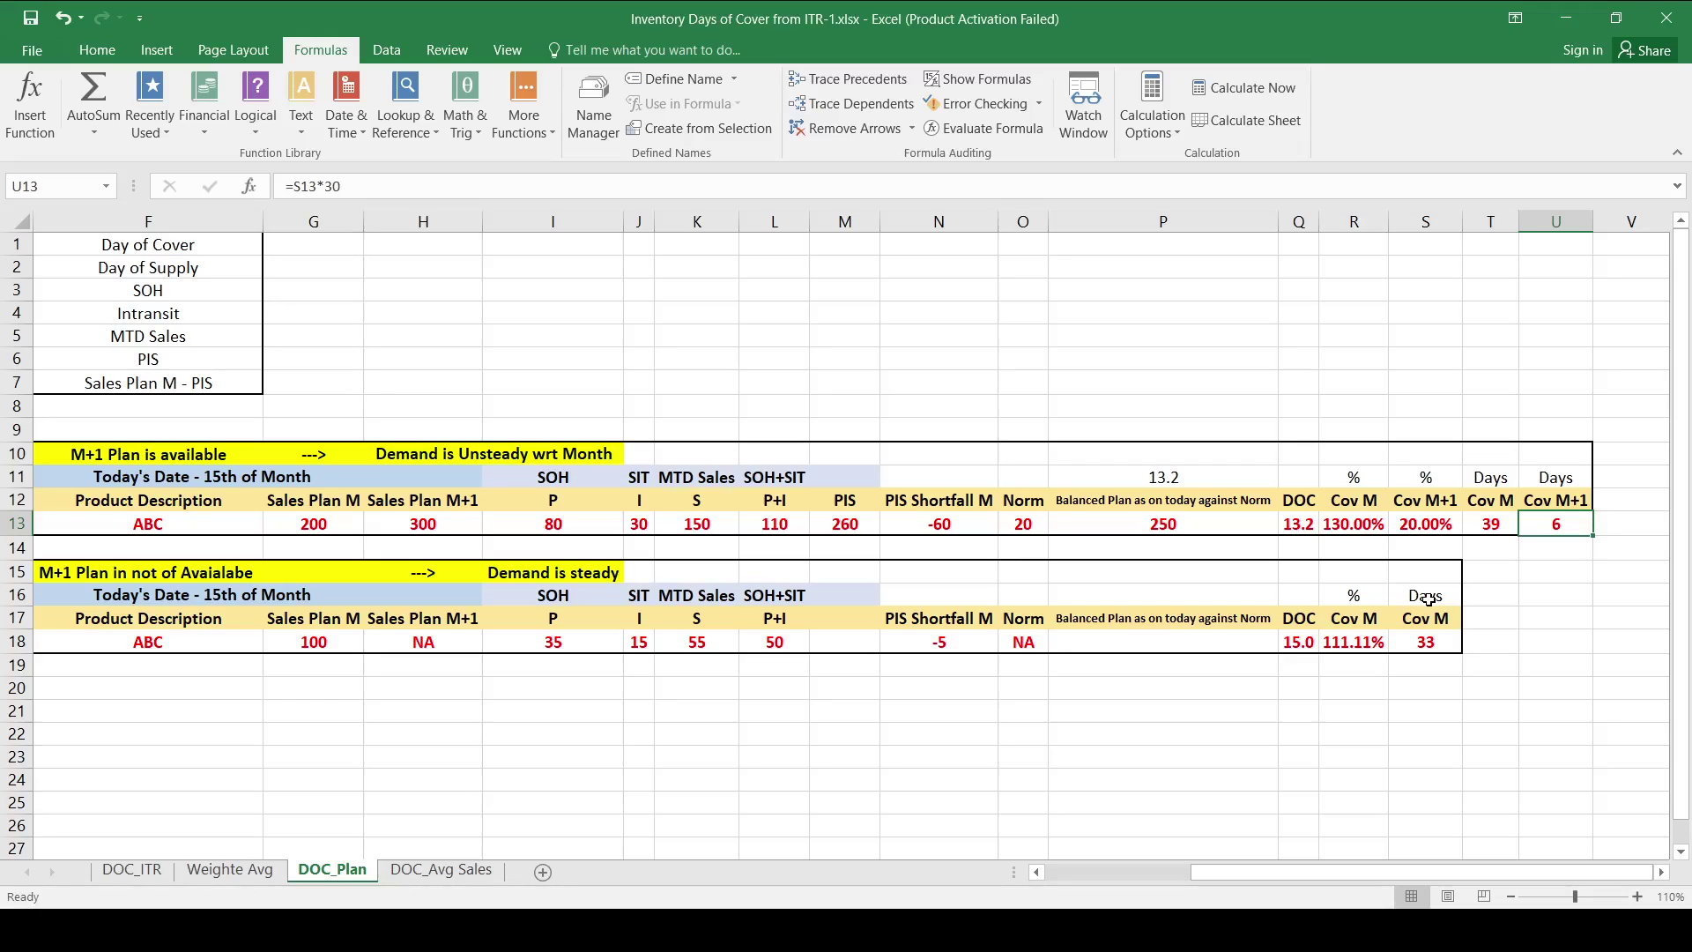
key(Left)
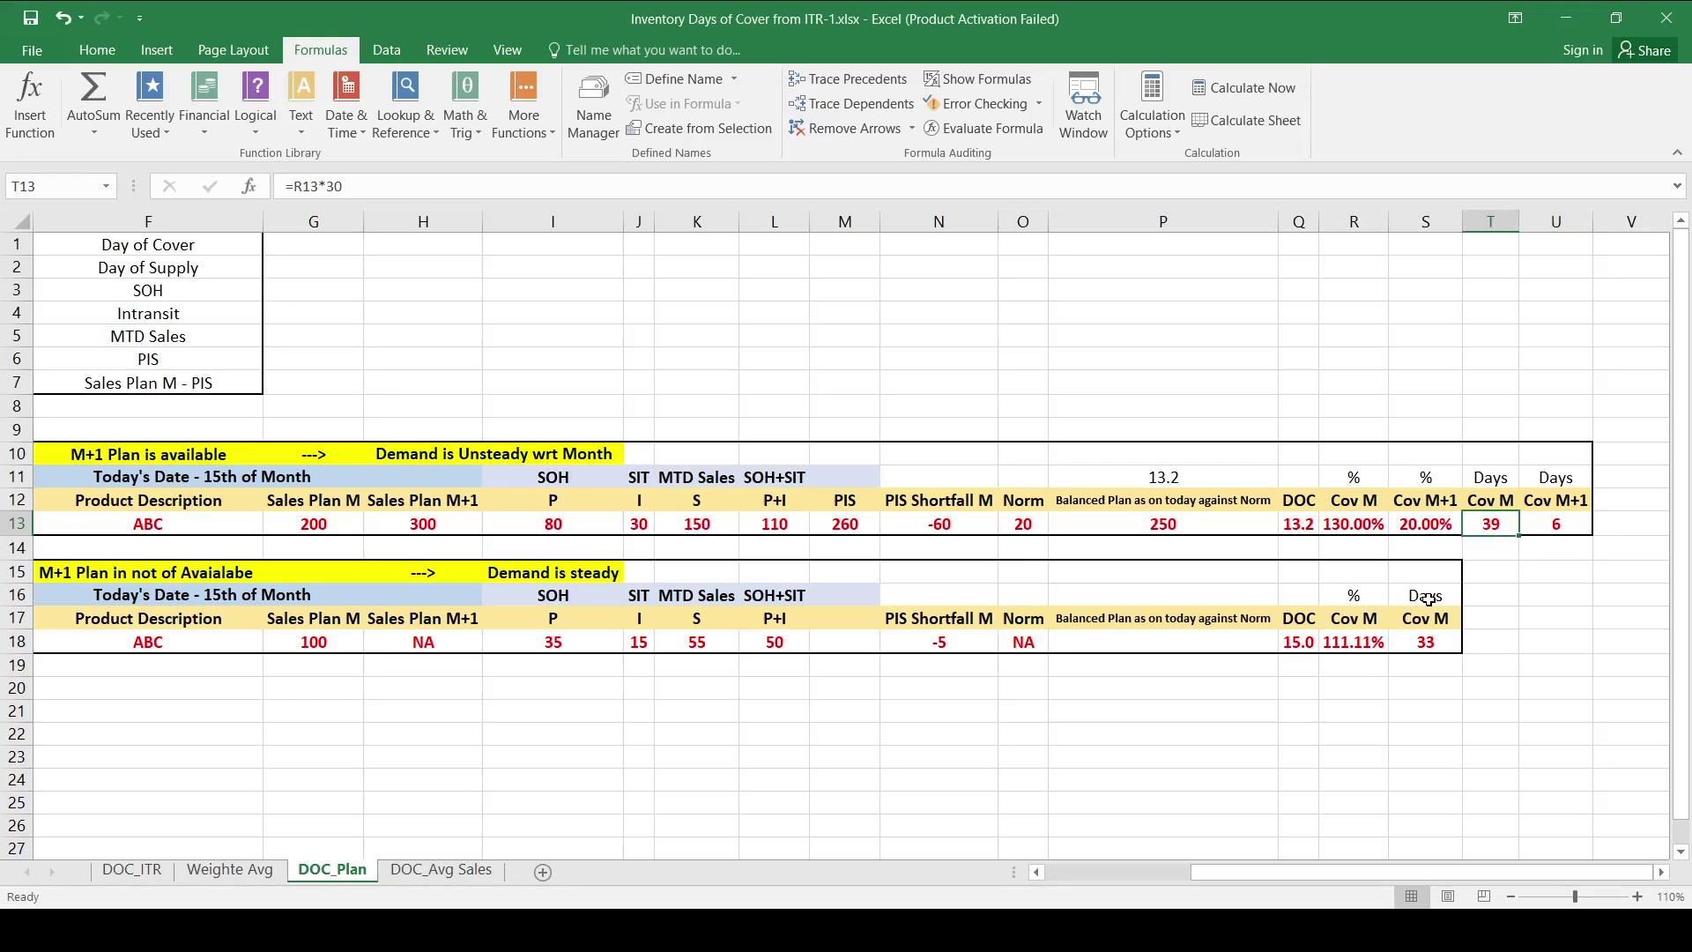
key(Right)
key(Left)
key(Left)
key(Right)
key(Right)
key(Left)
key(Right)
Step: Set the Case-1 Sales Plan M+1 in H13 to 200
key(ctrl+Left)
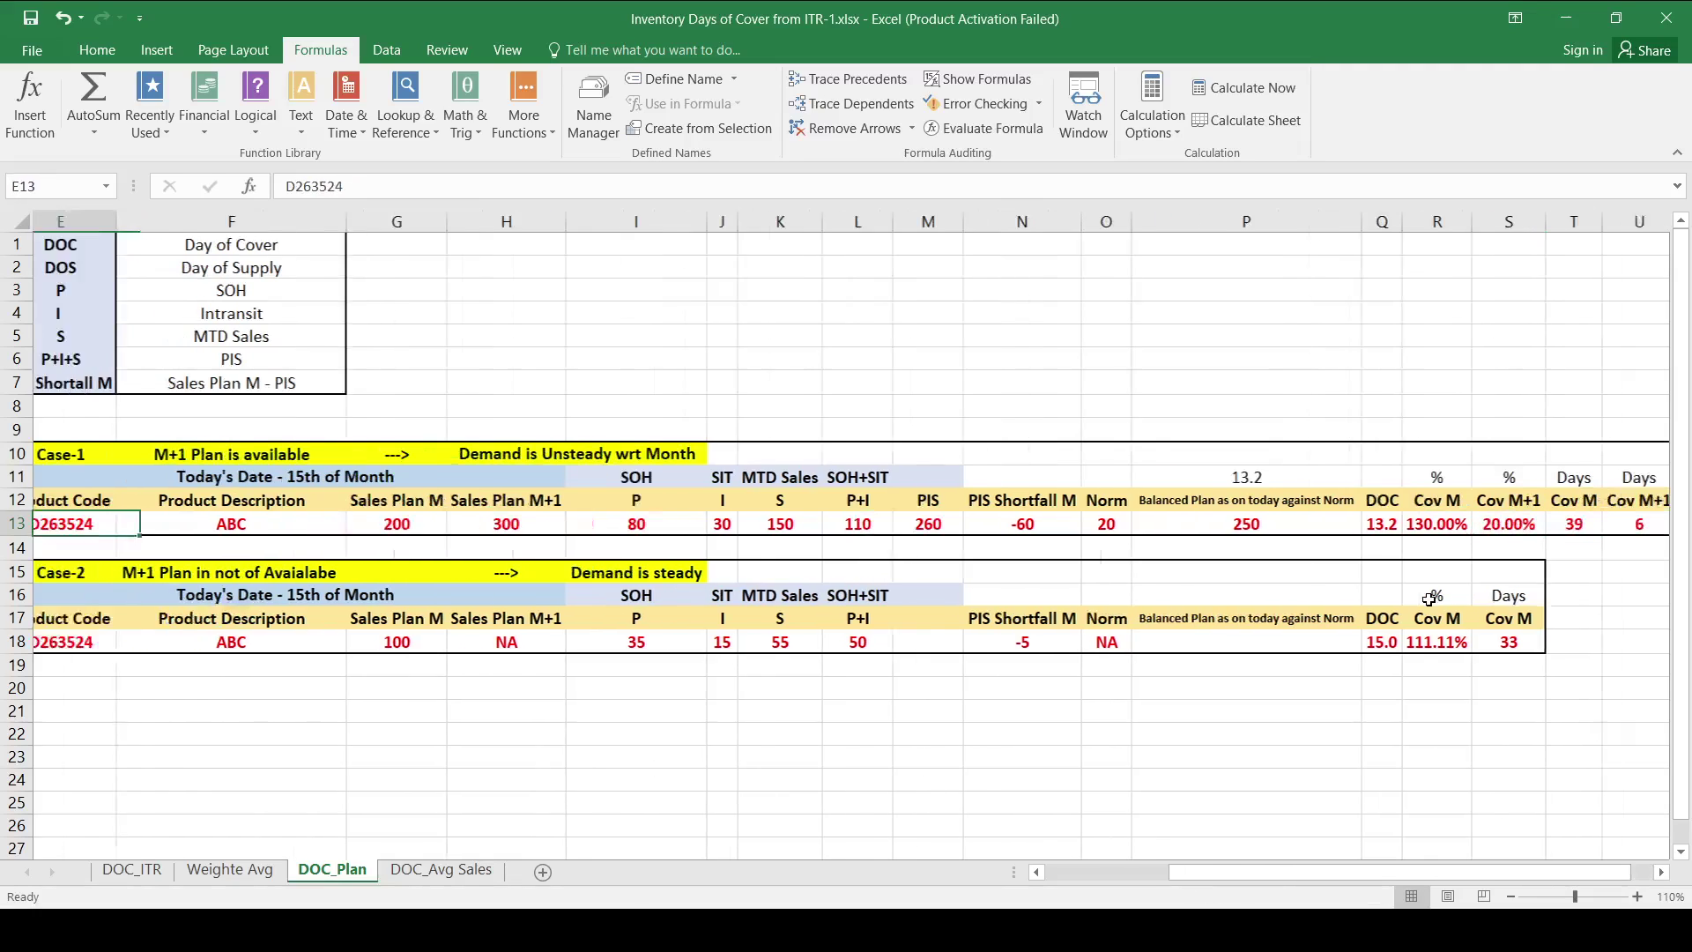
key(Right)
key(Right)
key(Right)
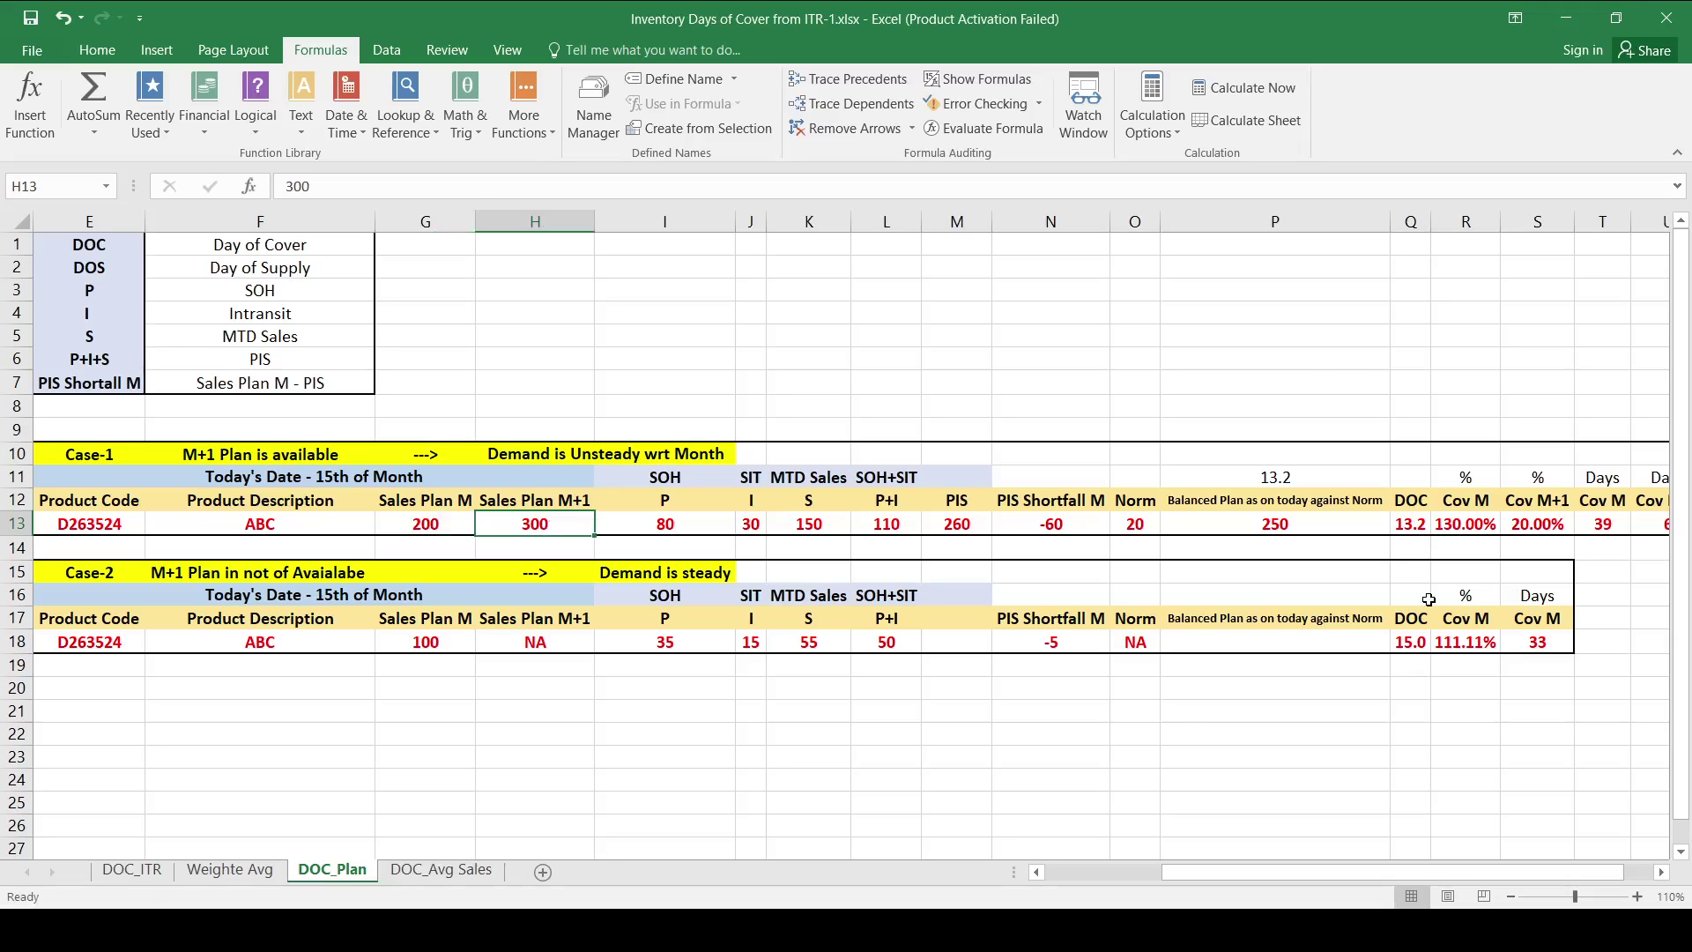
text(200)
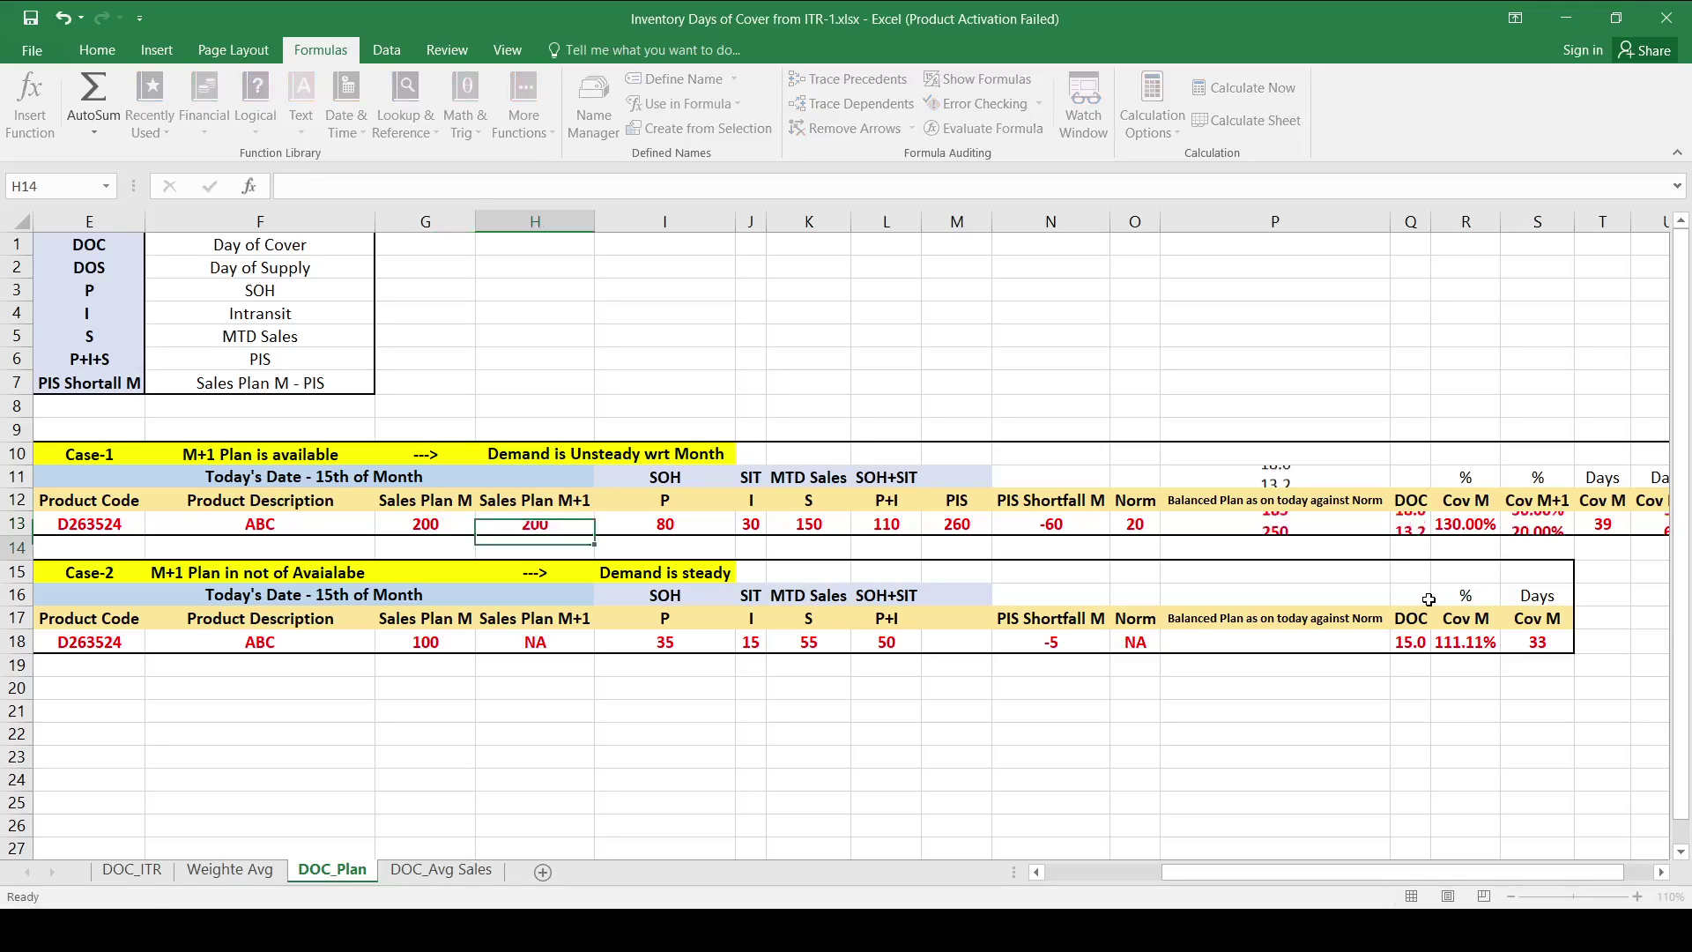
key(Return)
Step: Check how the changed Sales Plan M+1 affects the Cov M and Cov M+1 days in columns T and U
key(Up)
key(ctrl+Right)
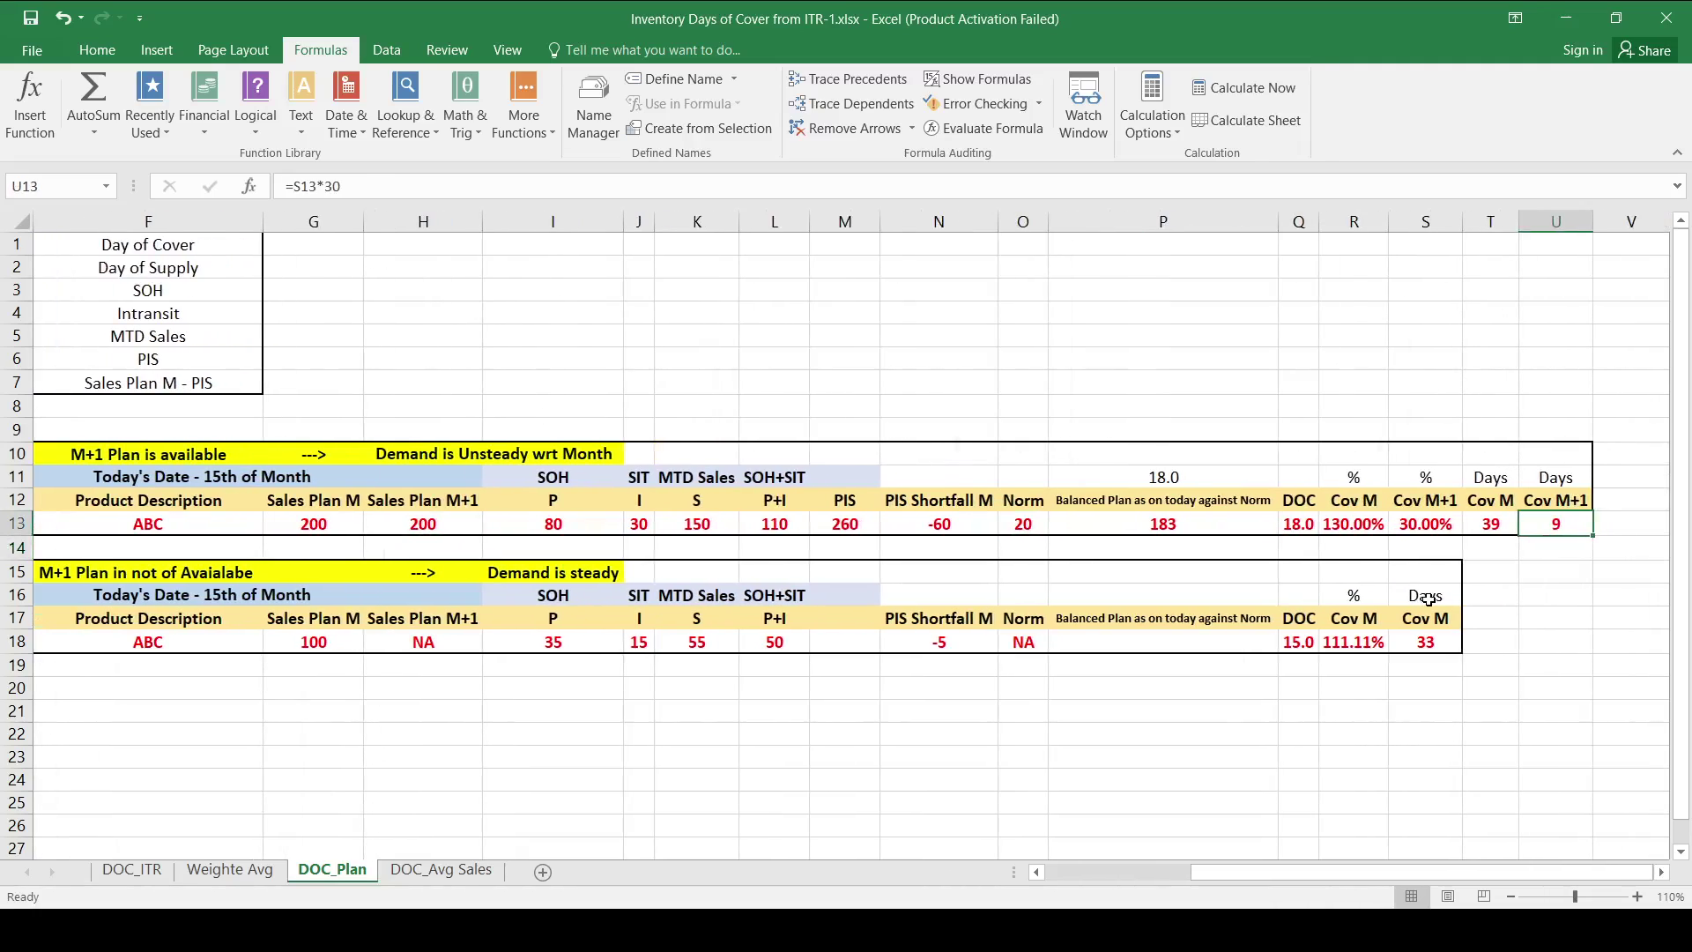
key(Left)
key(shift+Right)
key(Right)
key(Left)
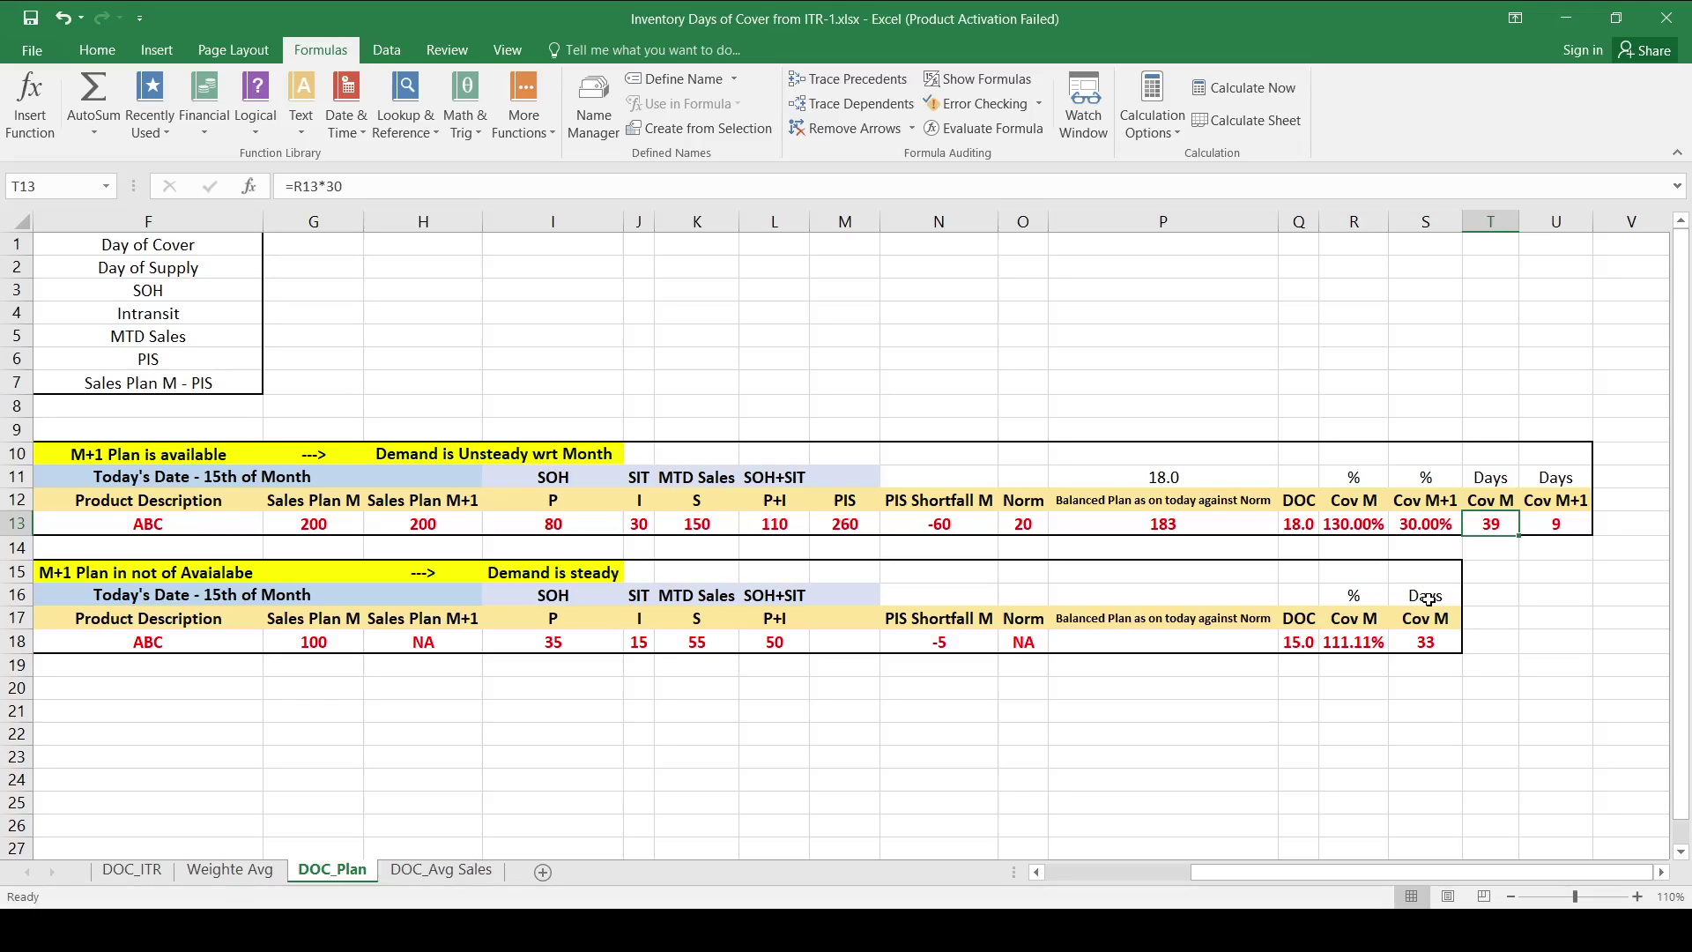
key(ctrl+space)
key(Right)
key(ctrl+space)
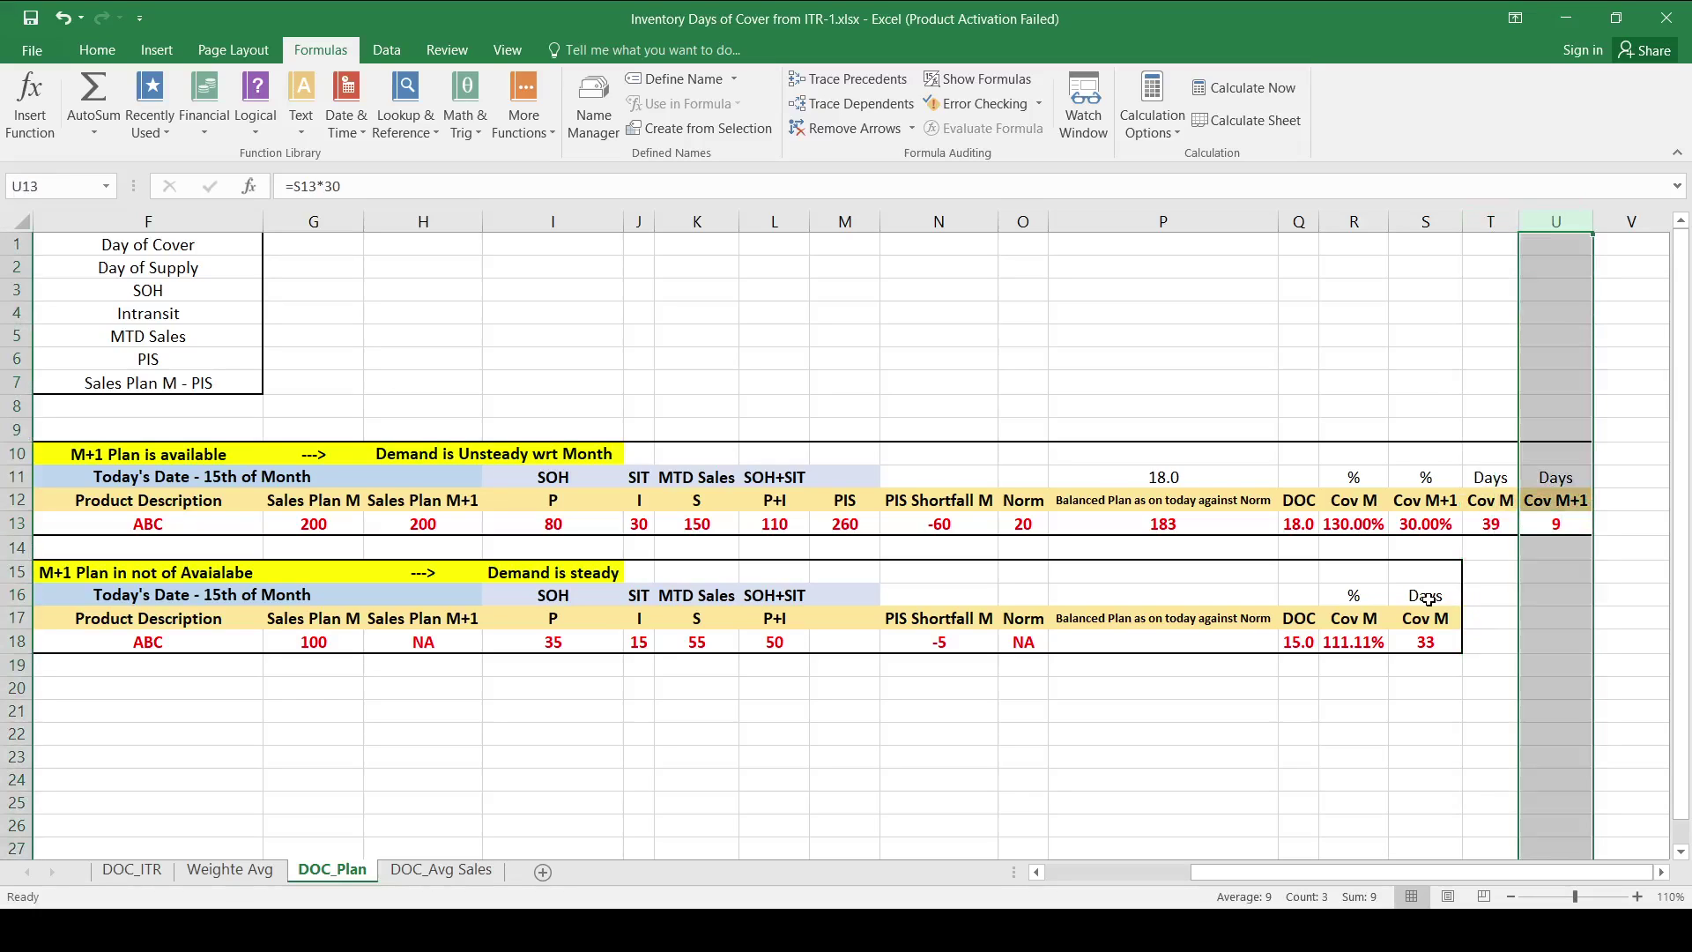
Step: Set the Case-1 Sales Plan M+1 in H13 to 400
key(Left)
key(ctrl+Left)
key(Right)
key(Right)
key(Right)
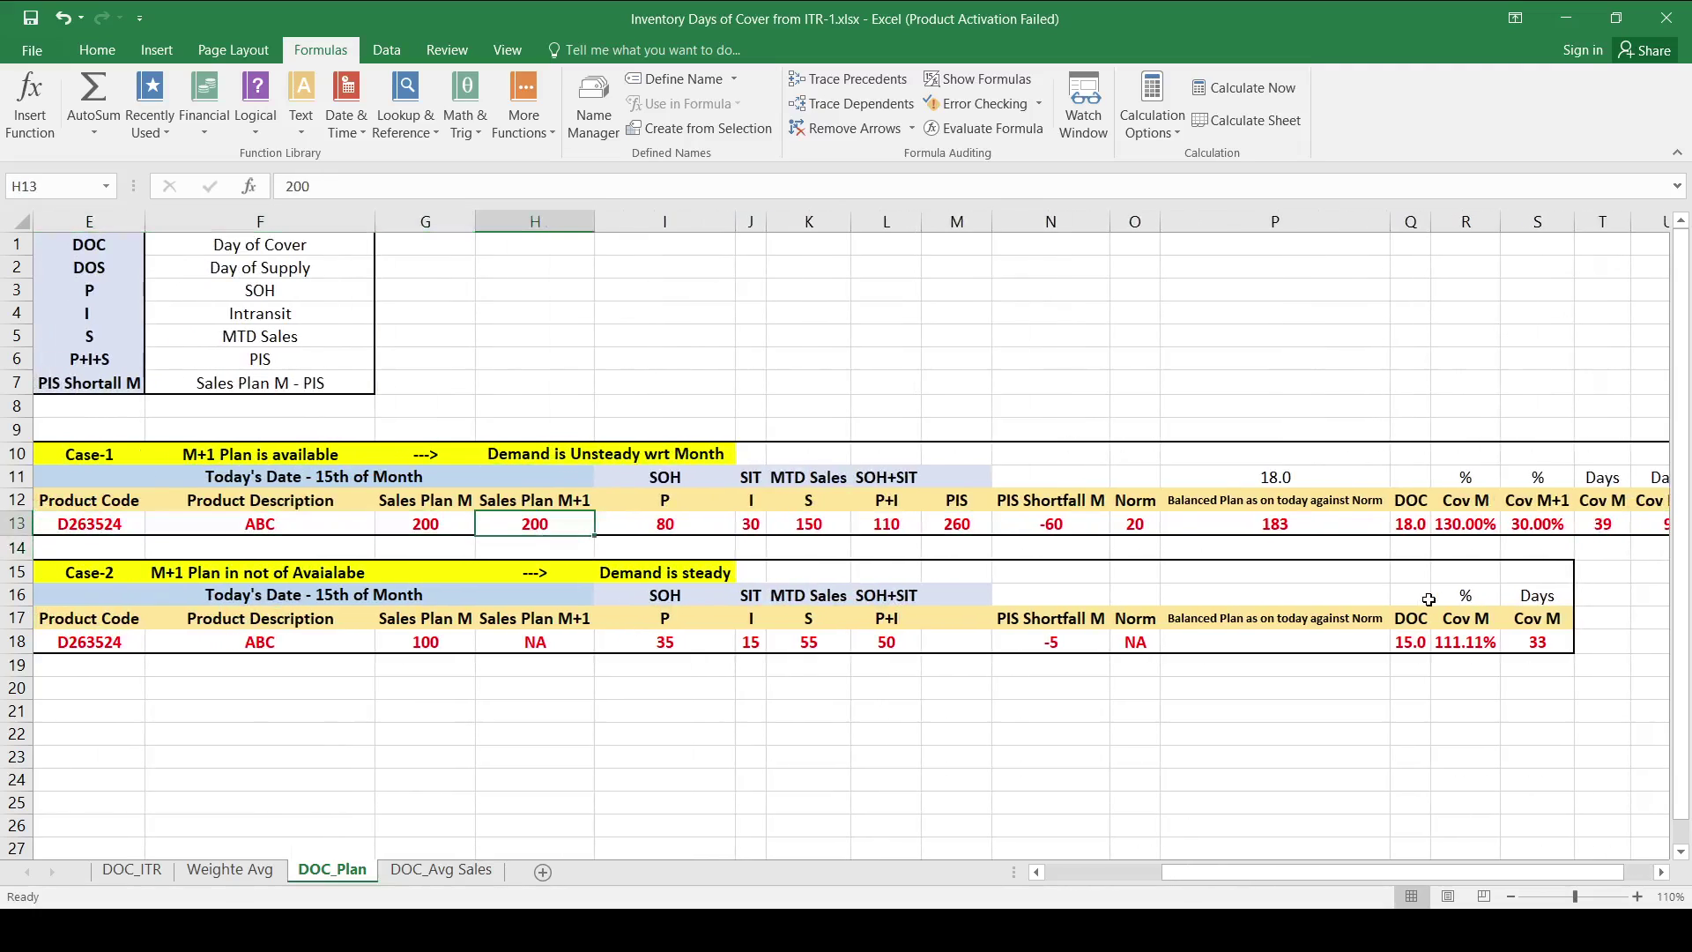
text(400)
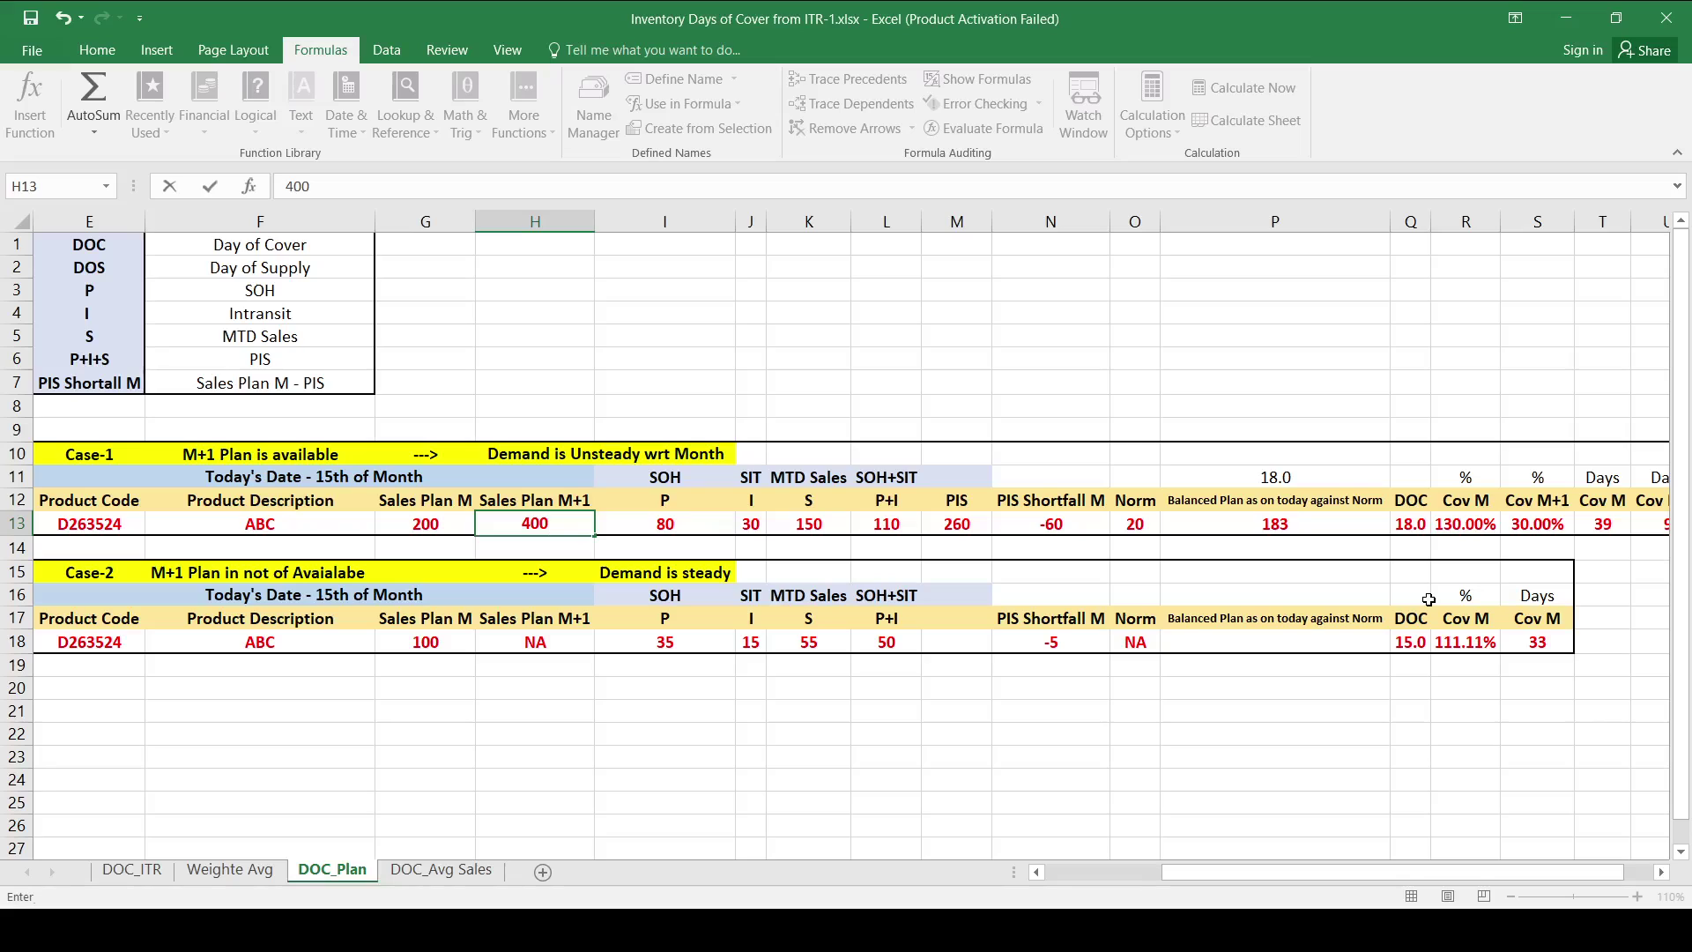
key(Return)
Step: Format the Case-1 Cov M+1 days in U13 to show one decimal place
key(Up)
key(Right)
key(Right)
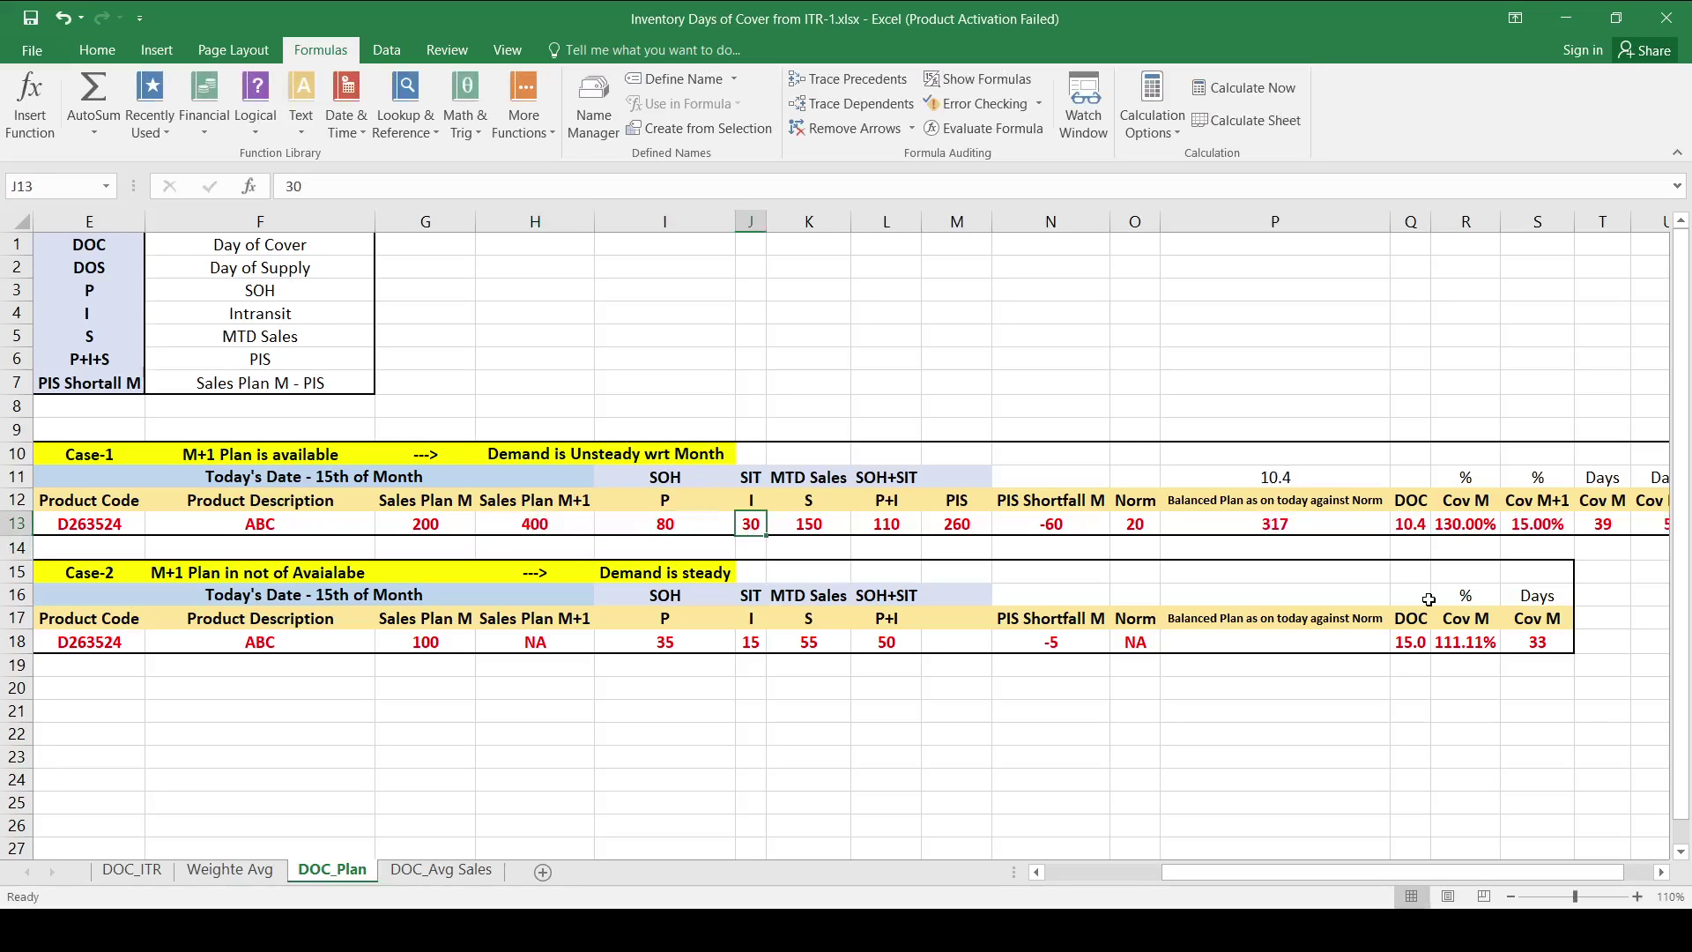
key(ctrl+Right)
key(Left)
key(Right)
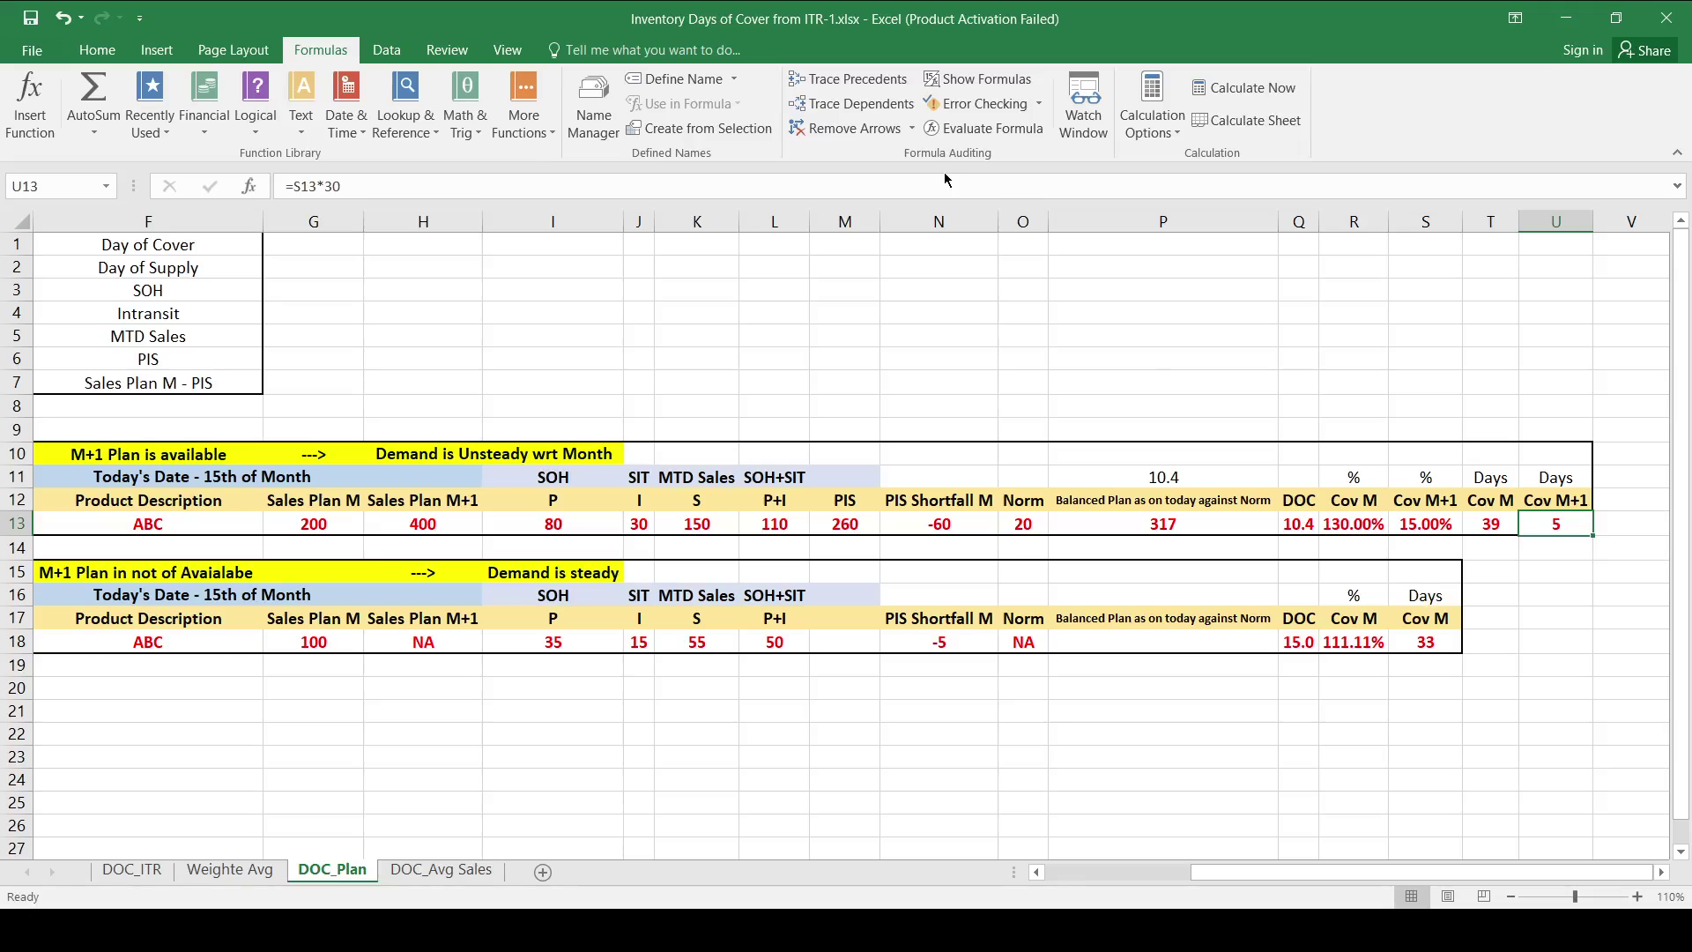
click(97, 49)
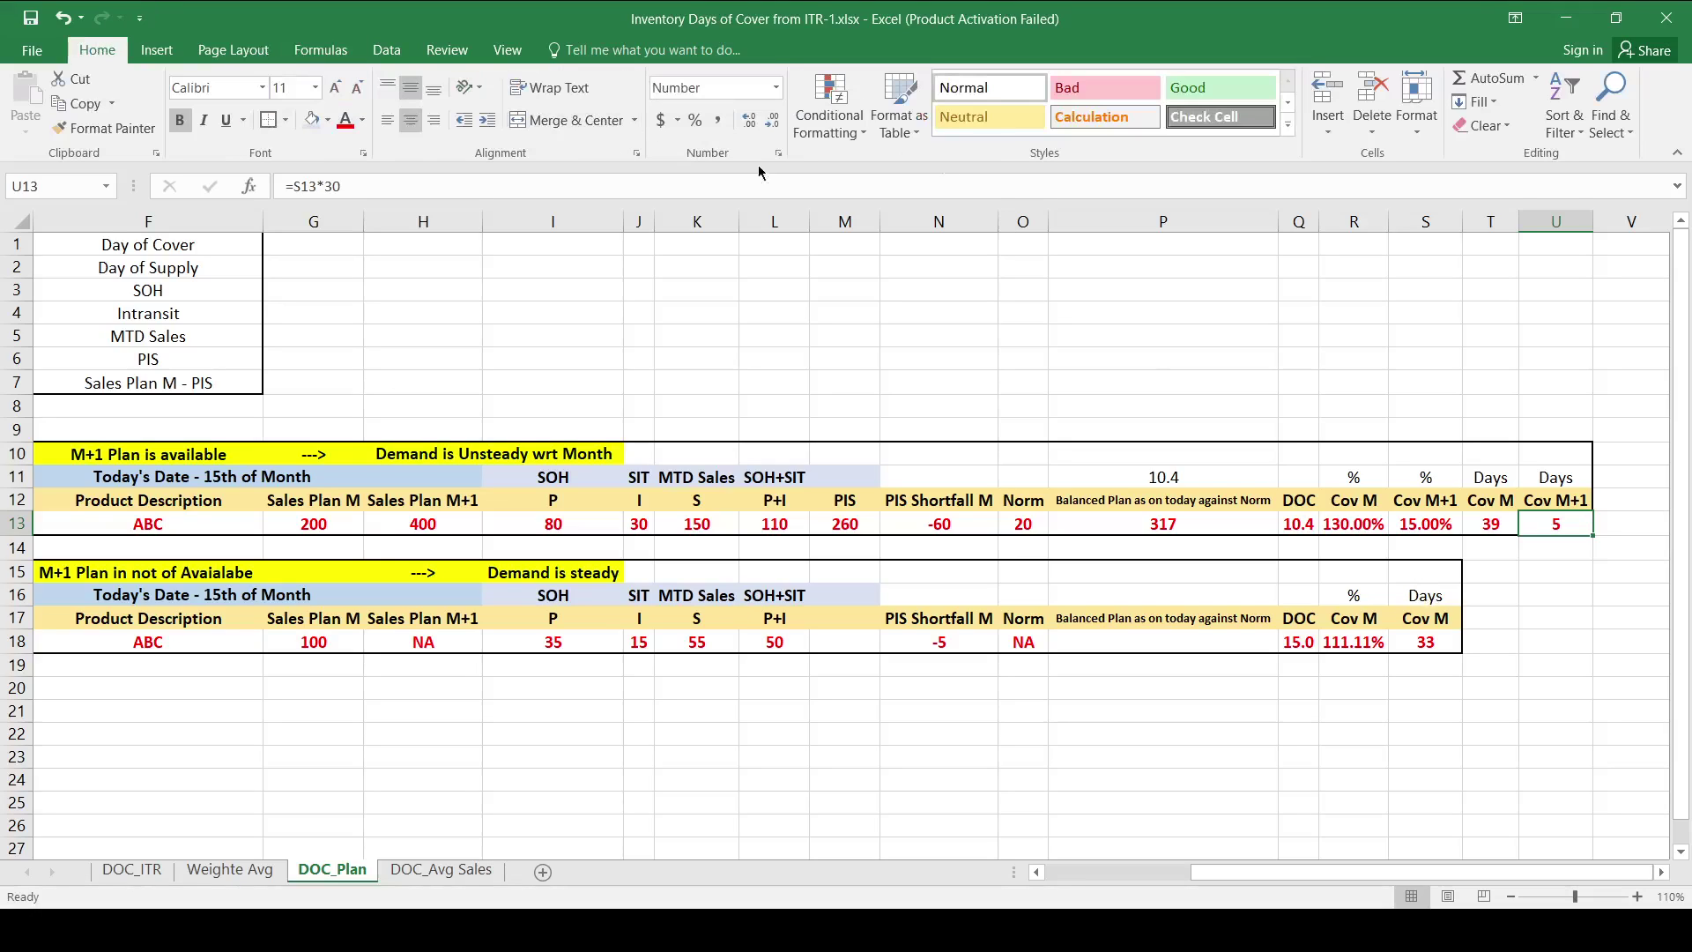
click(756, 121)
key(Down)
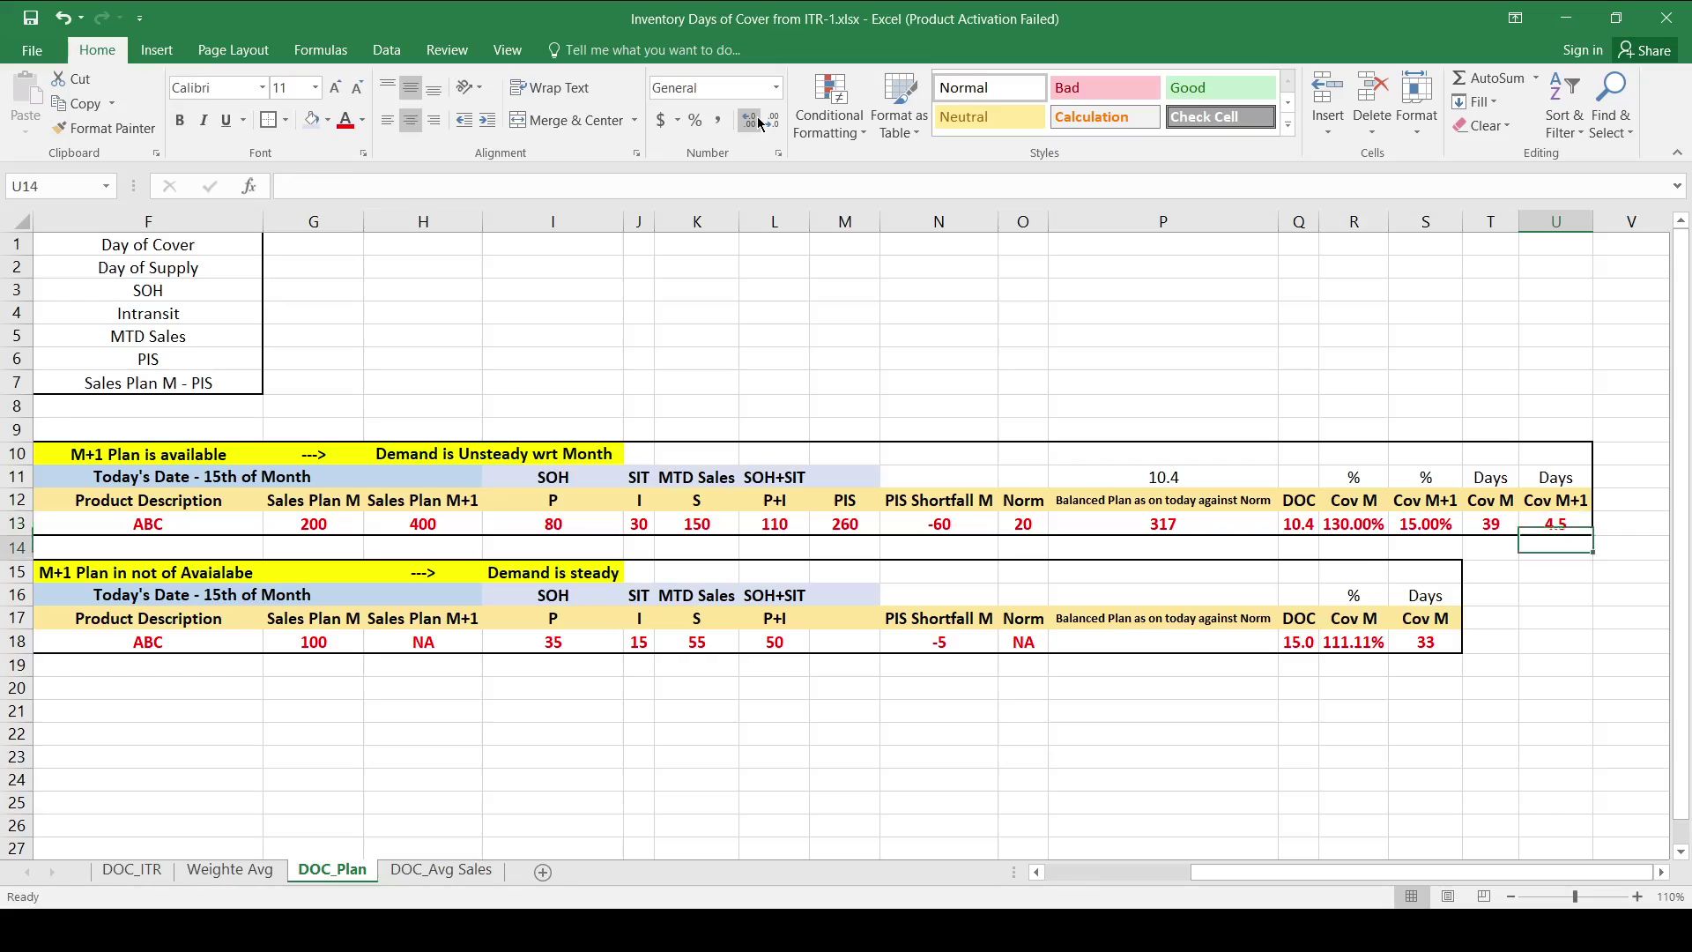
Step: Go from the Case-1 sales plan columns down to the Case-2 block and review its headings in rows 15 to 17
key(Up)
key(Up)
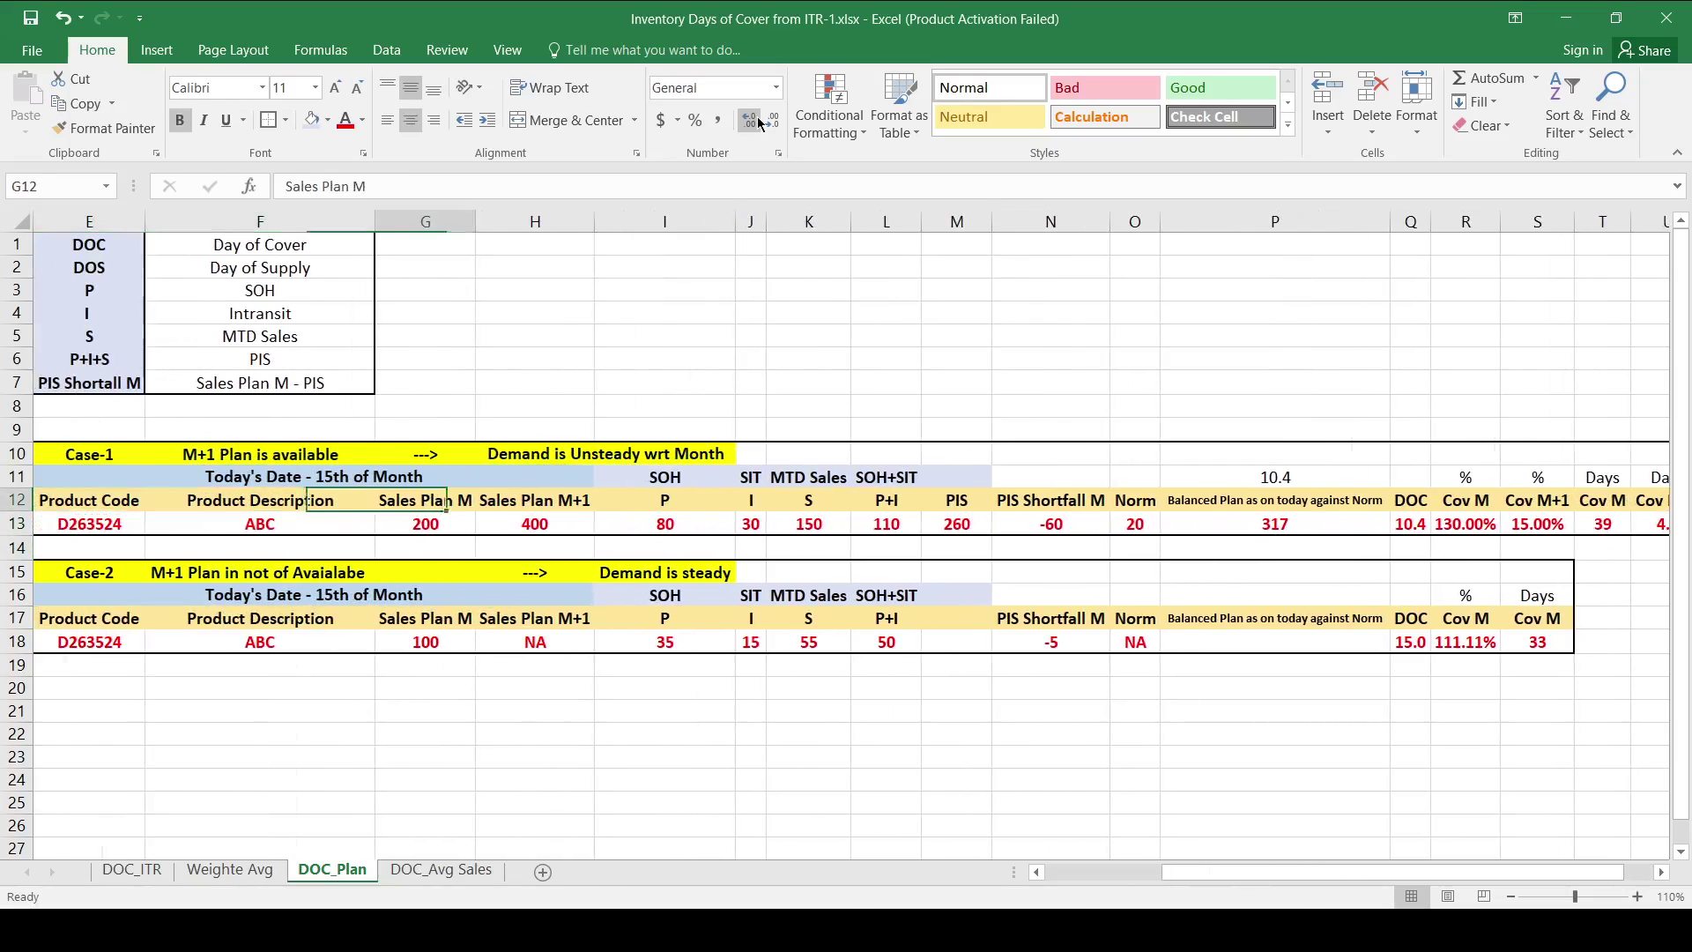
key(Right)
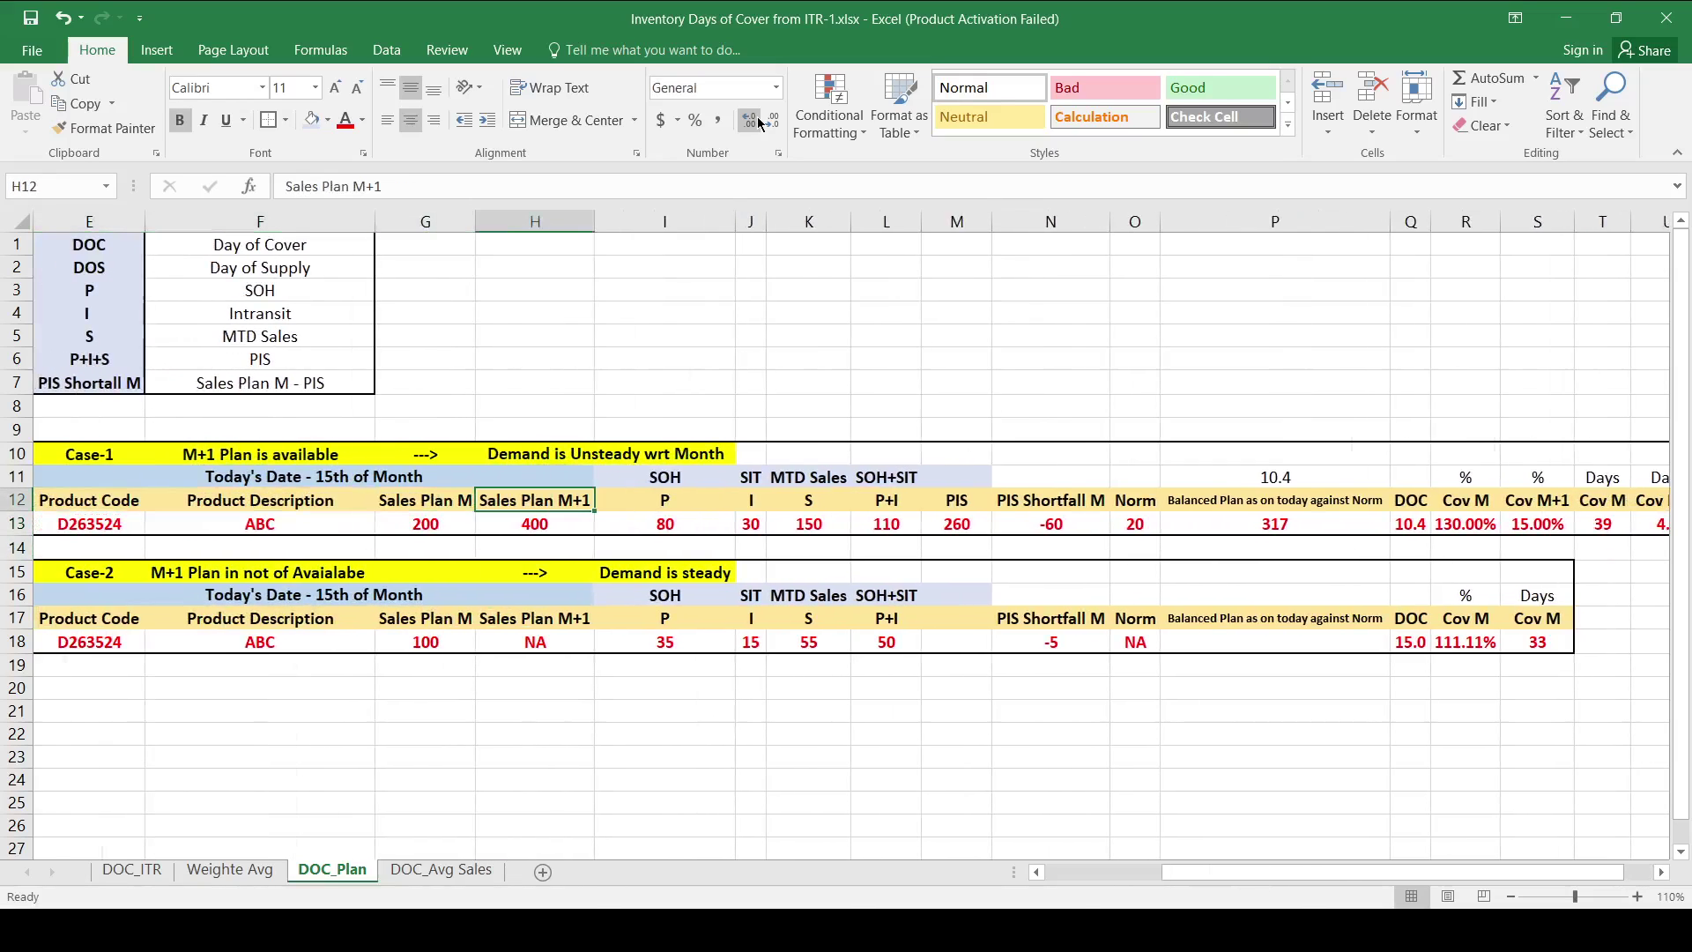
key(Down)
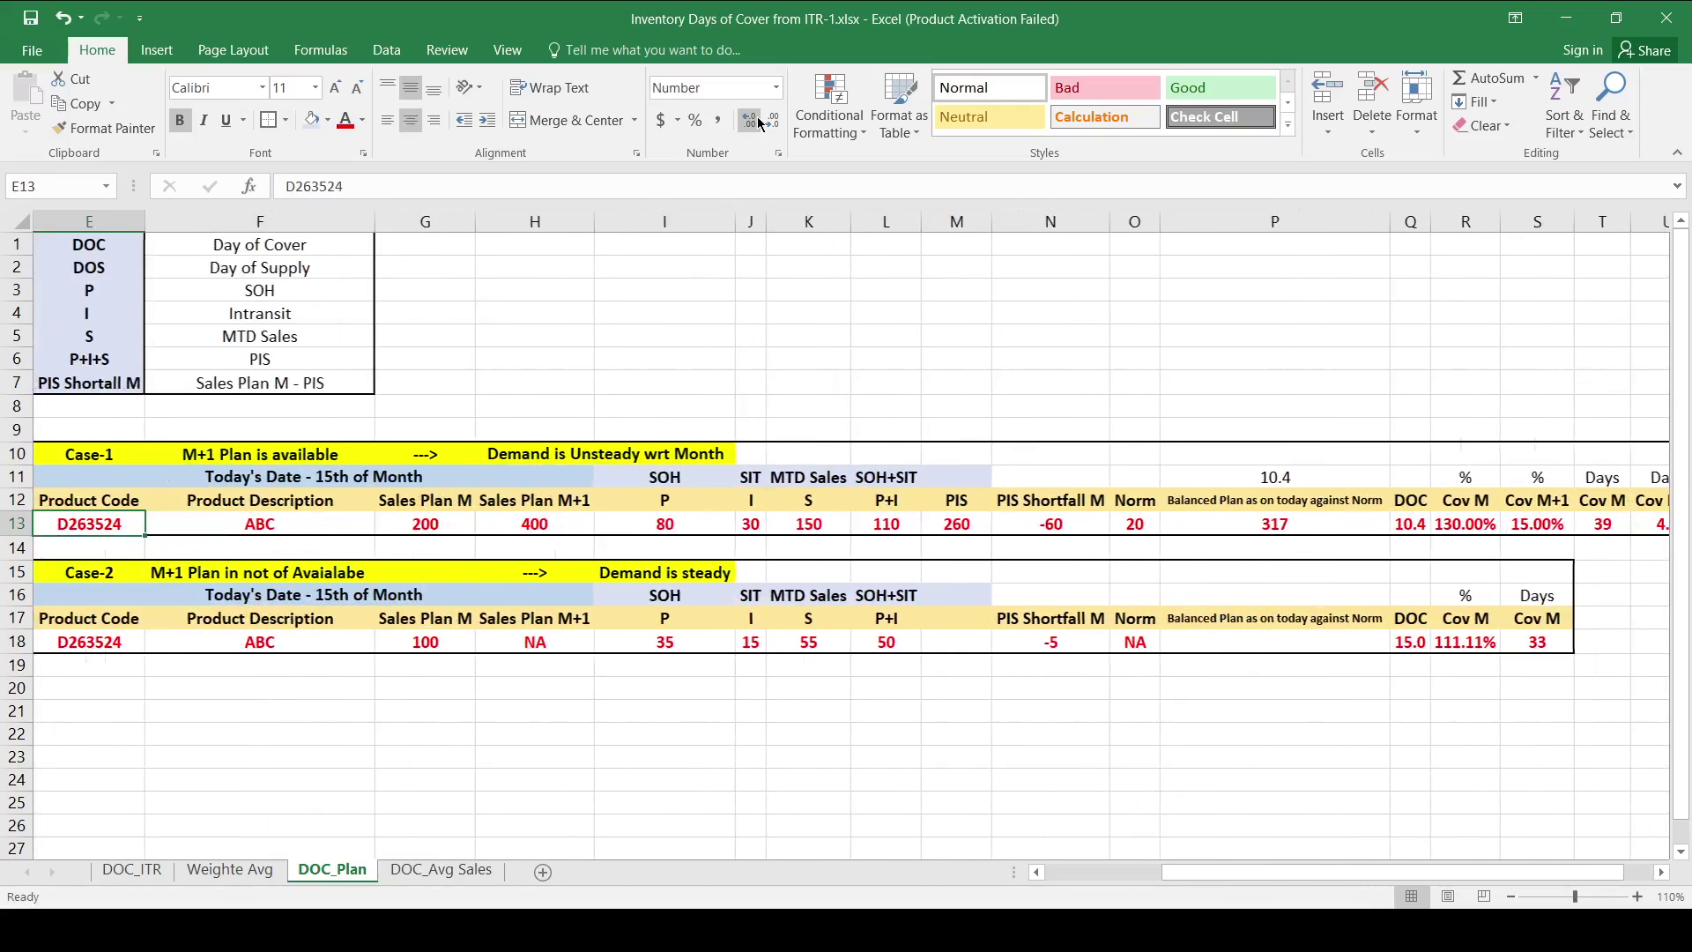
key(Down)
key(Down)
key(Down)
key(Up)
key(Right)
key(Up)
key(Up)
key(Up)
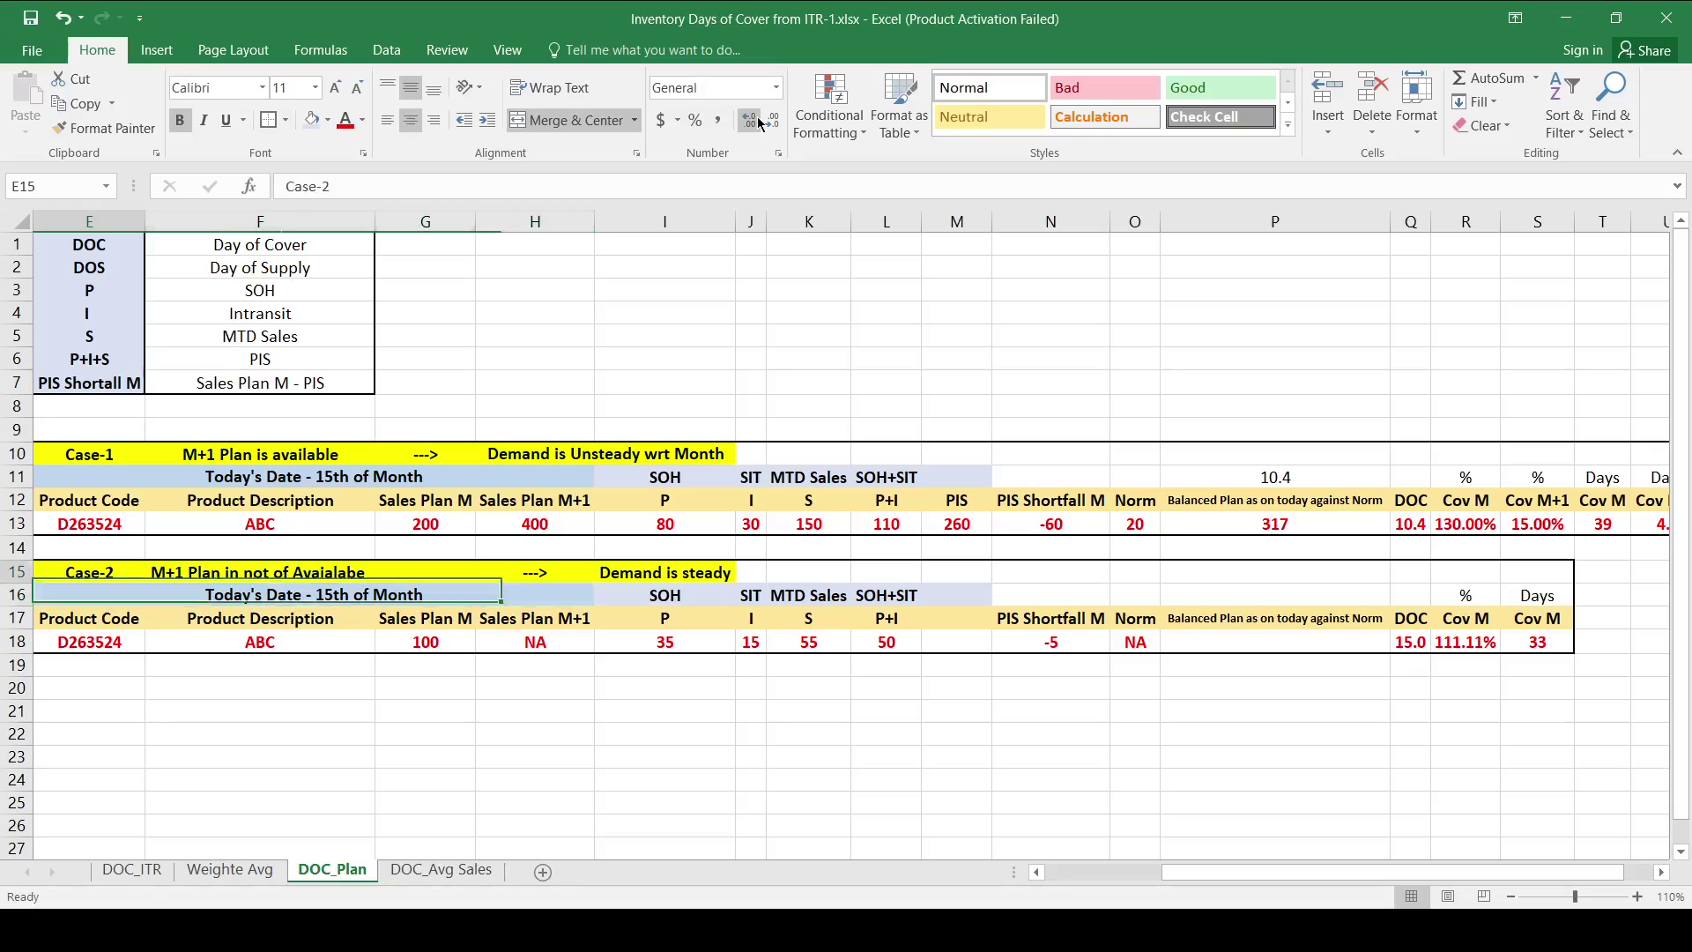
key(Down)
key(Down)
key(Down)
key(Down)
key(Down)
key(Down)
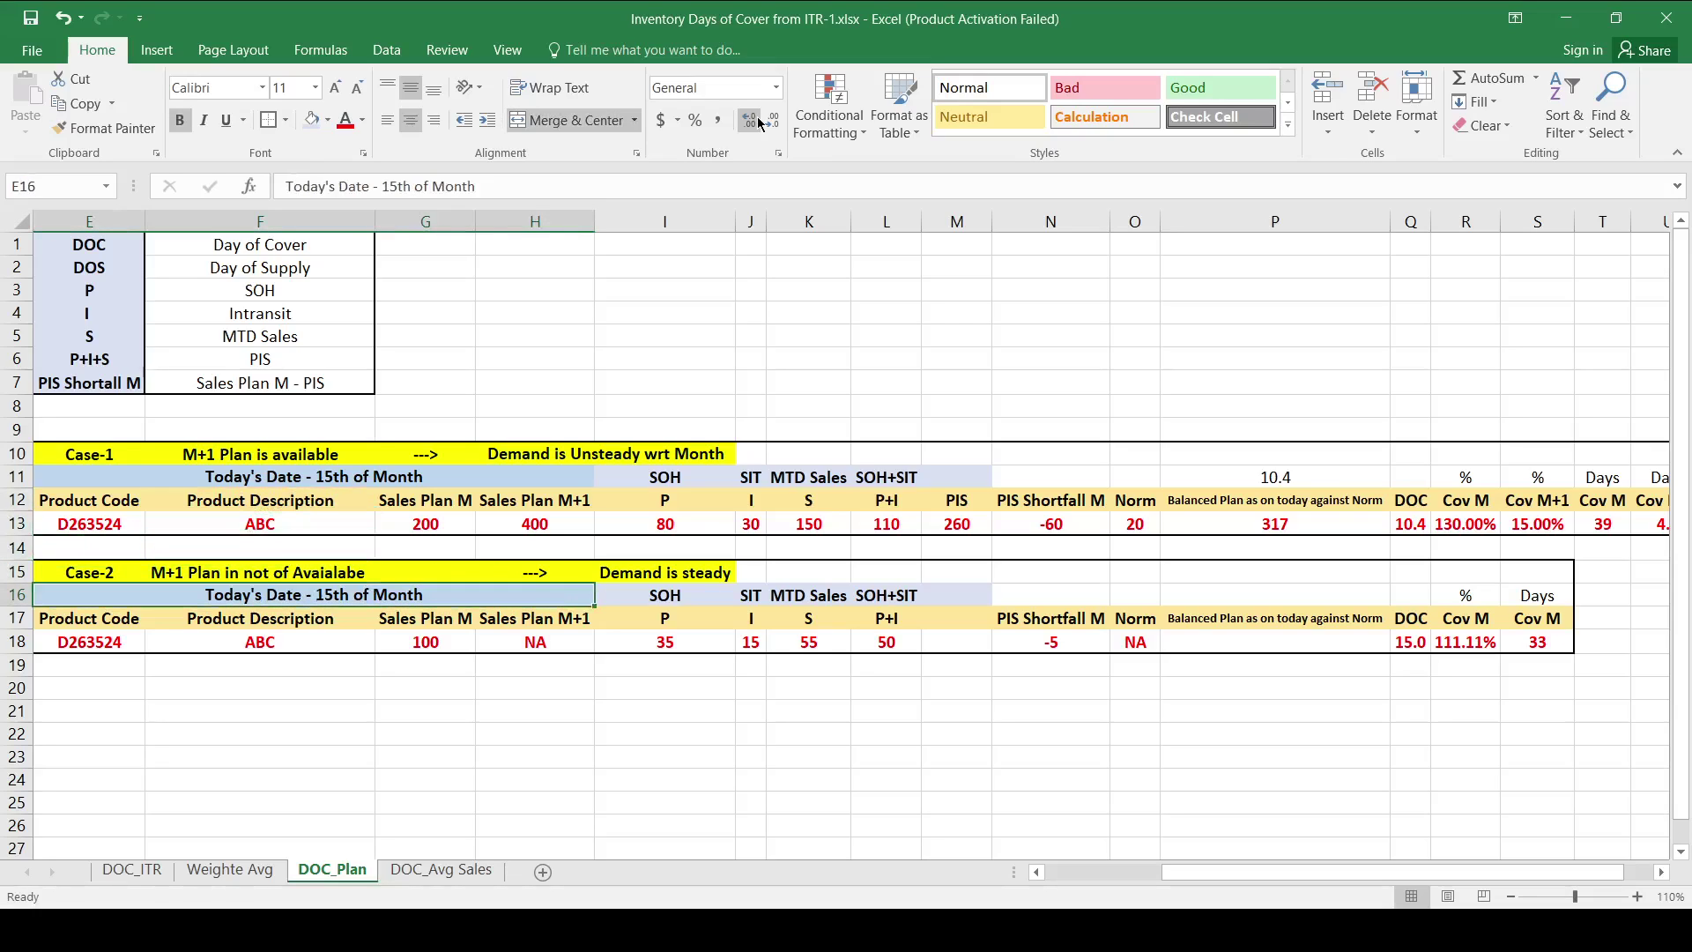
Step: Check the Case-2 Sales Plan M and Sales Plan M+1 entries in G18 and H18
key(Left)
key(Right)
key(Right)
key(Right)
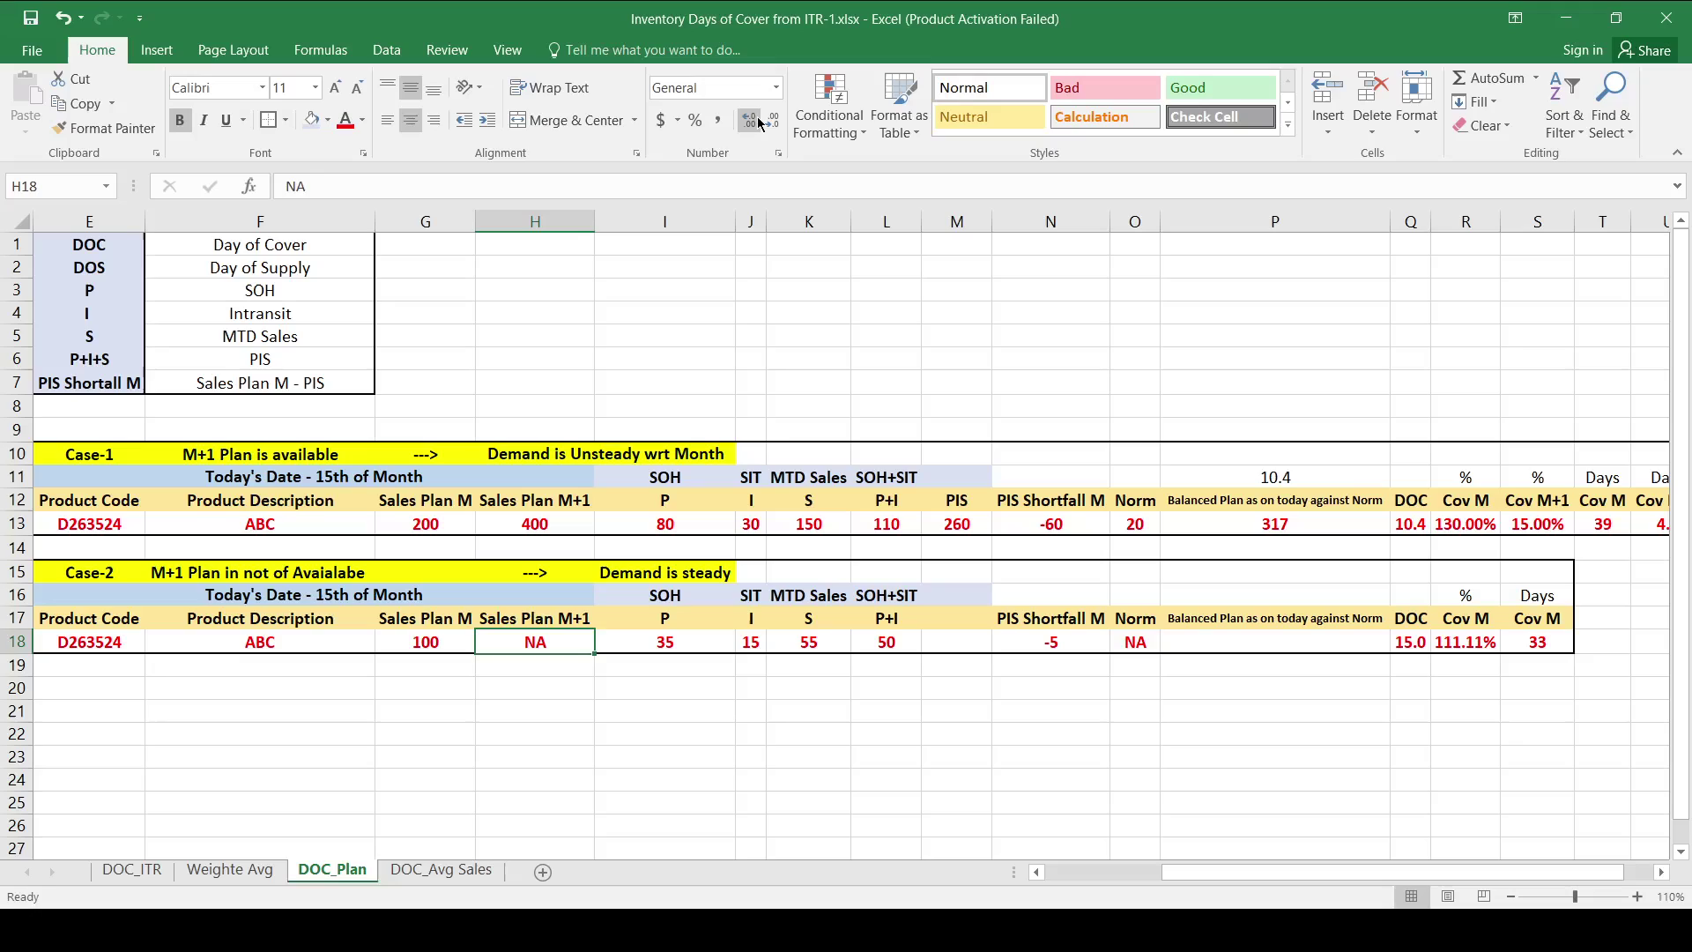
key(Up)
key(Left)
key(Down)
key(Up)
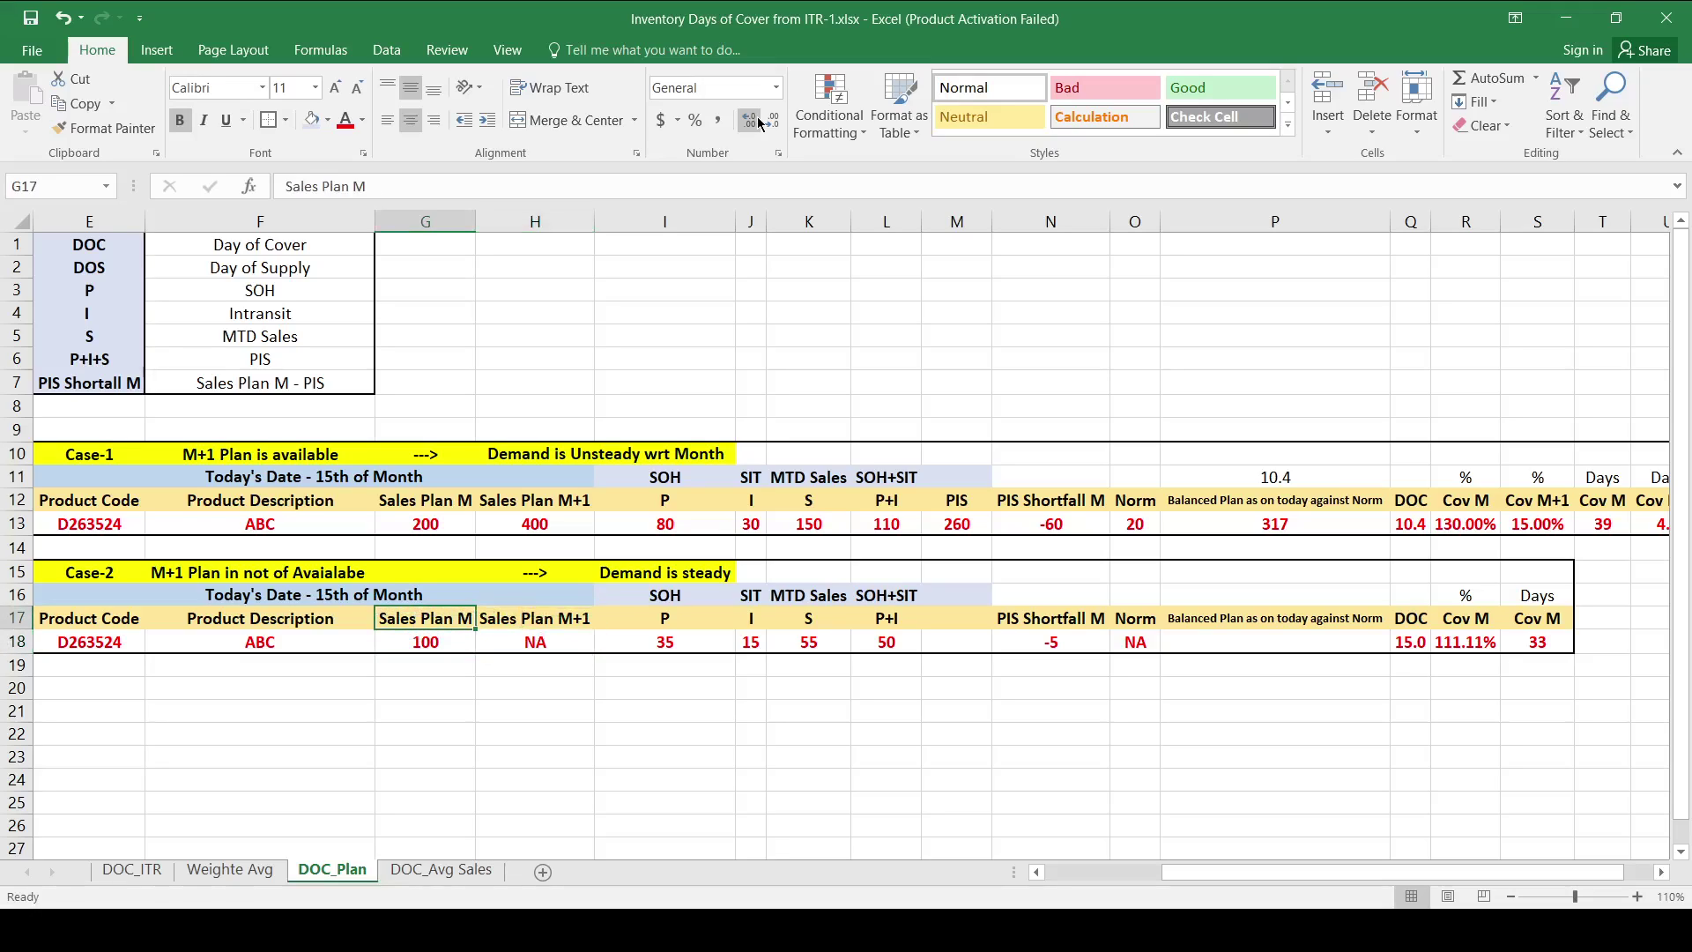
key(Down)
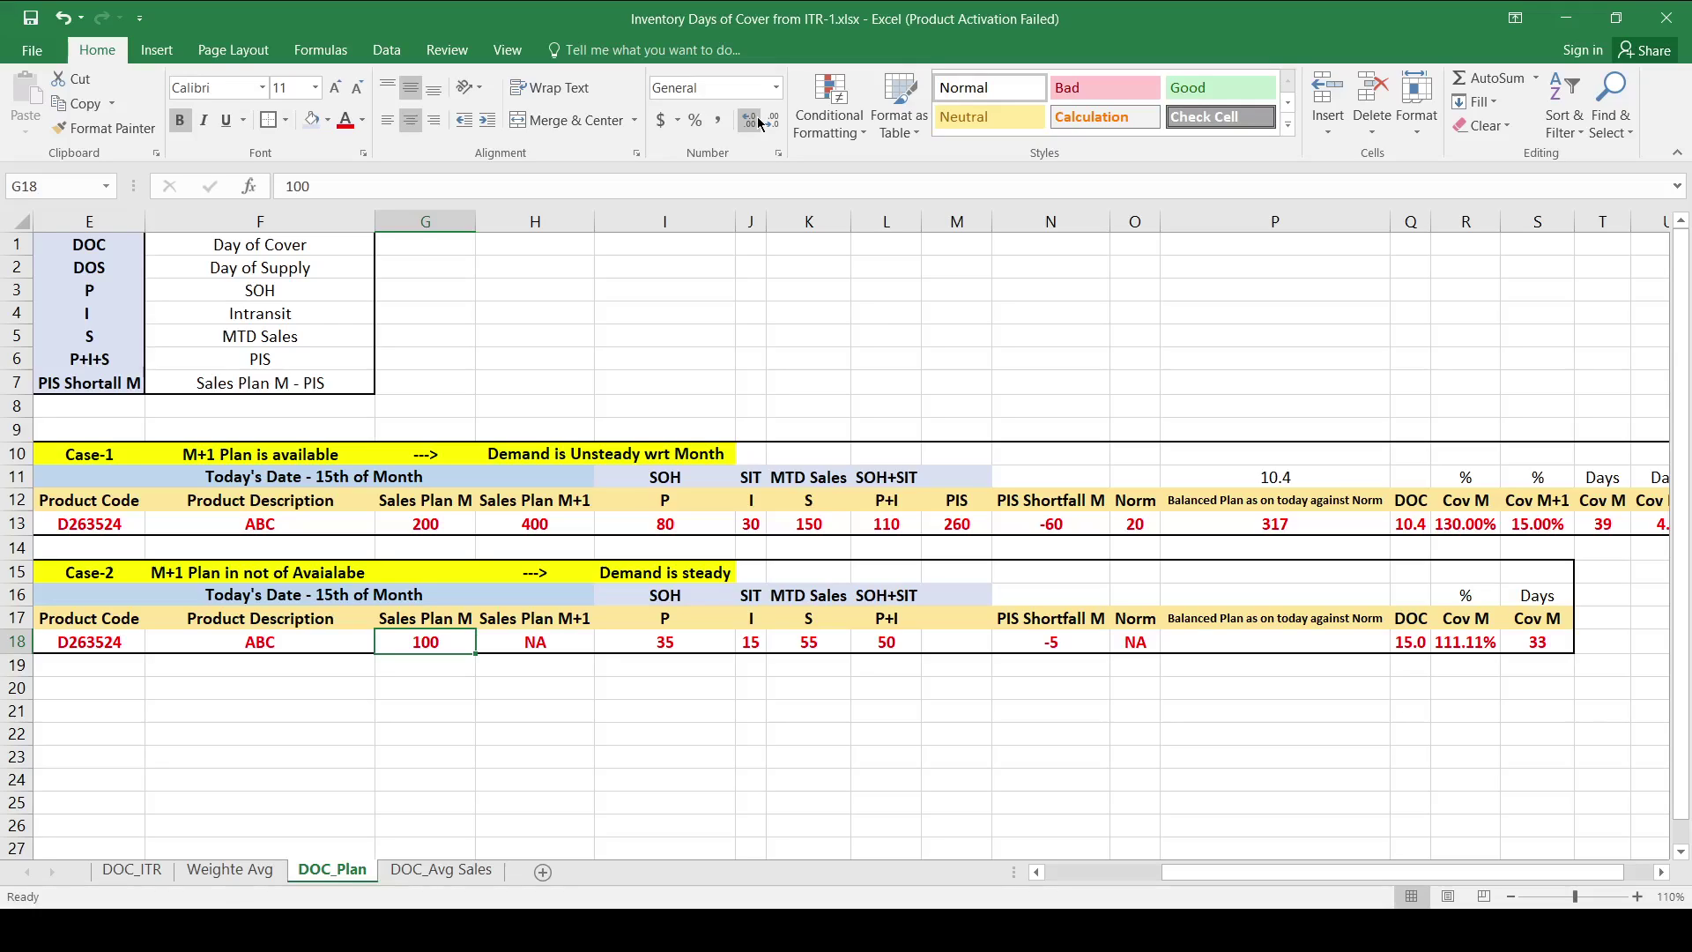
Step: Review the Case-2 column headings along row 17 and return to the Sales Plan M value in G18
key(Up)
key(Right)
key(Right)
key(Right)
key(Right)
key(Right)
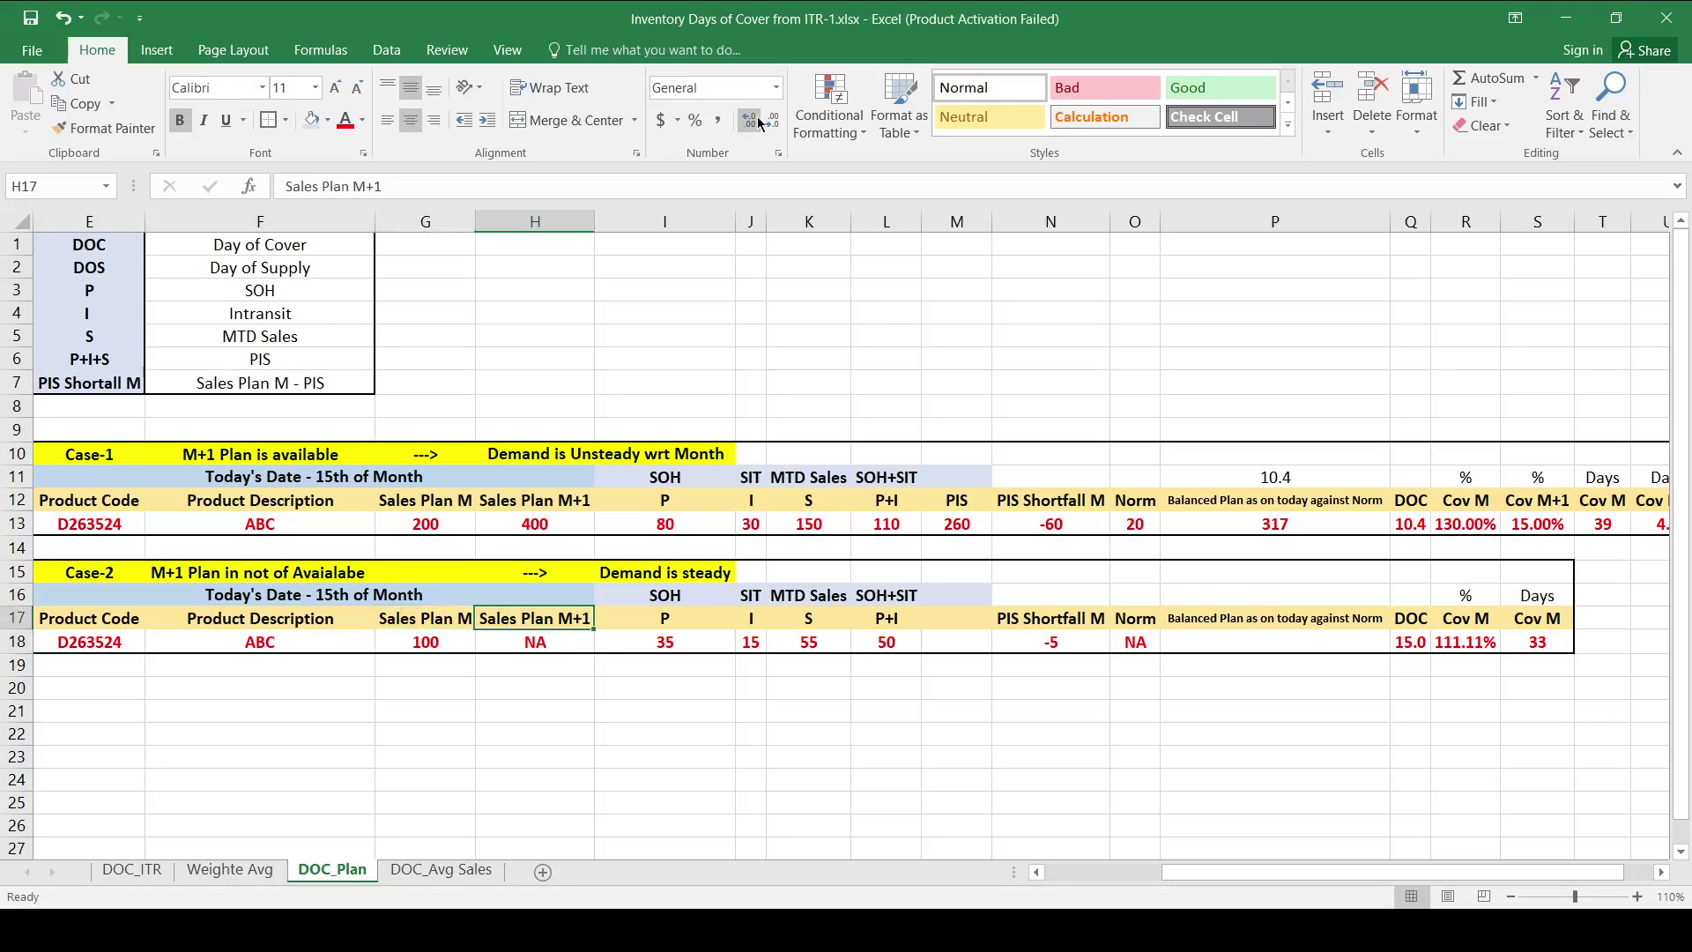
key(Left)
key(Left)
key(Left)
key(Left)
key(Left)
key(Left)
key(Right)
key(Right)
key(Down)
key(Left)
key(Up)
key(Down)
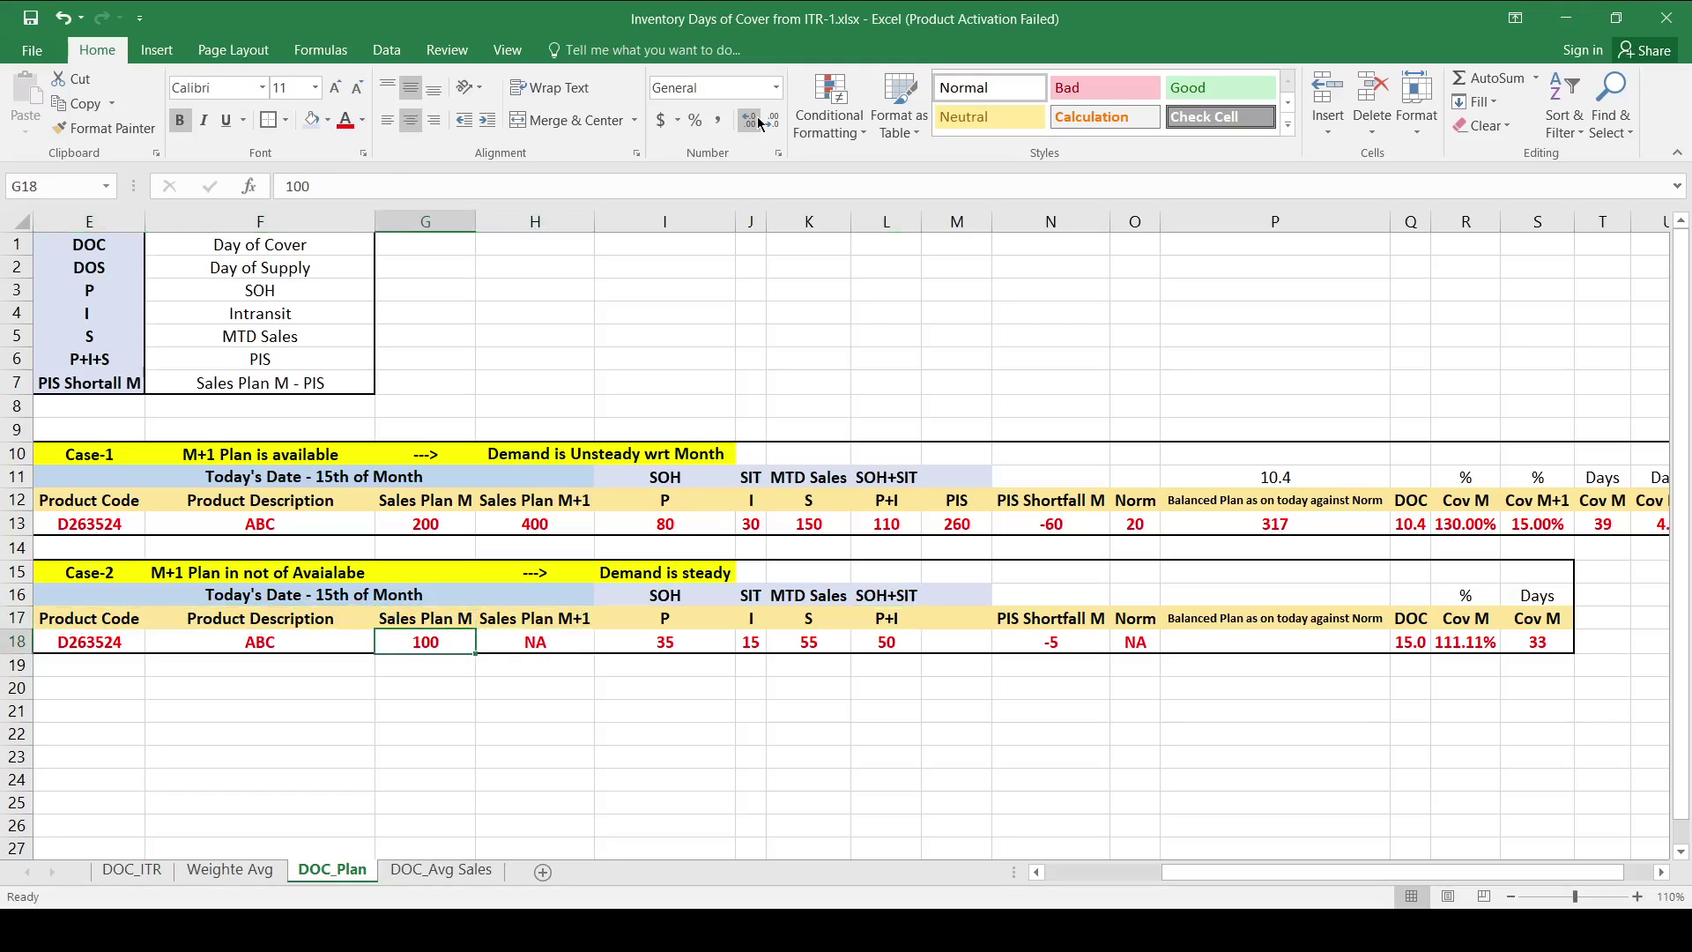
Step: Select the Case-2 SOH, SIT and MTD Sales values in I18:K18 to view their sum
key(Up)
key(Down)
key(Up)
key(Right)
key(Right)
key(Right)
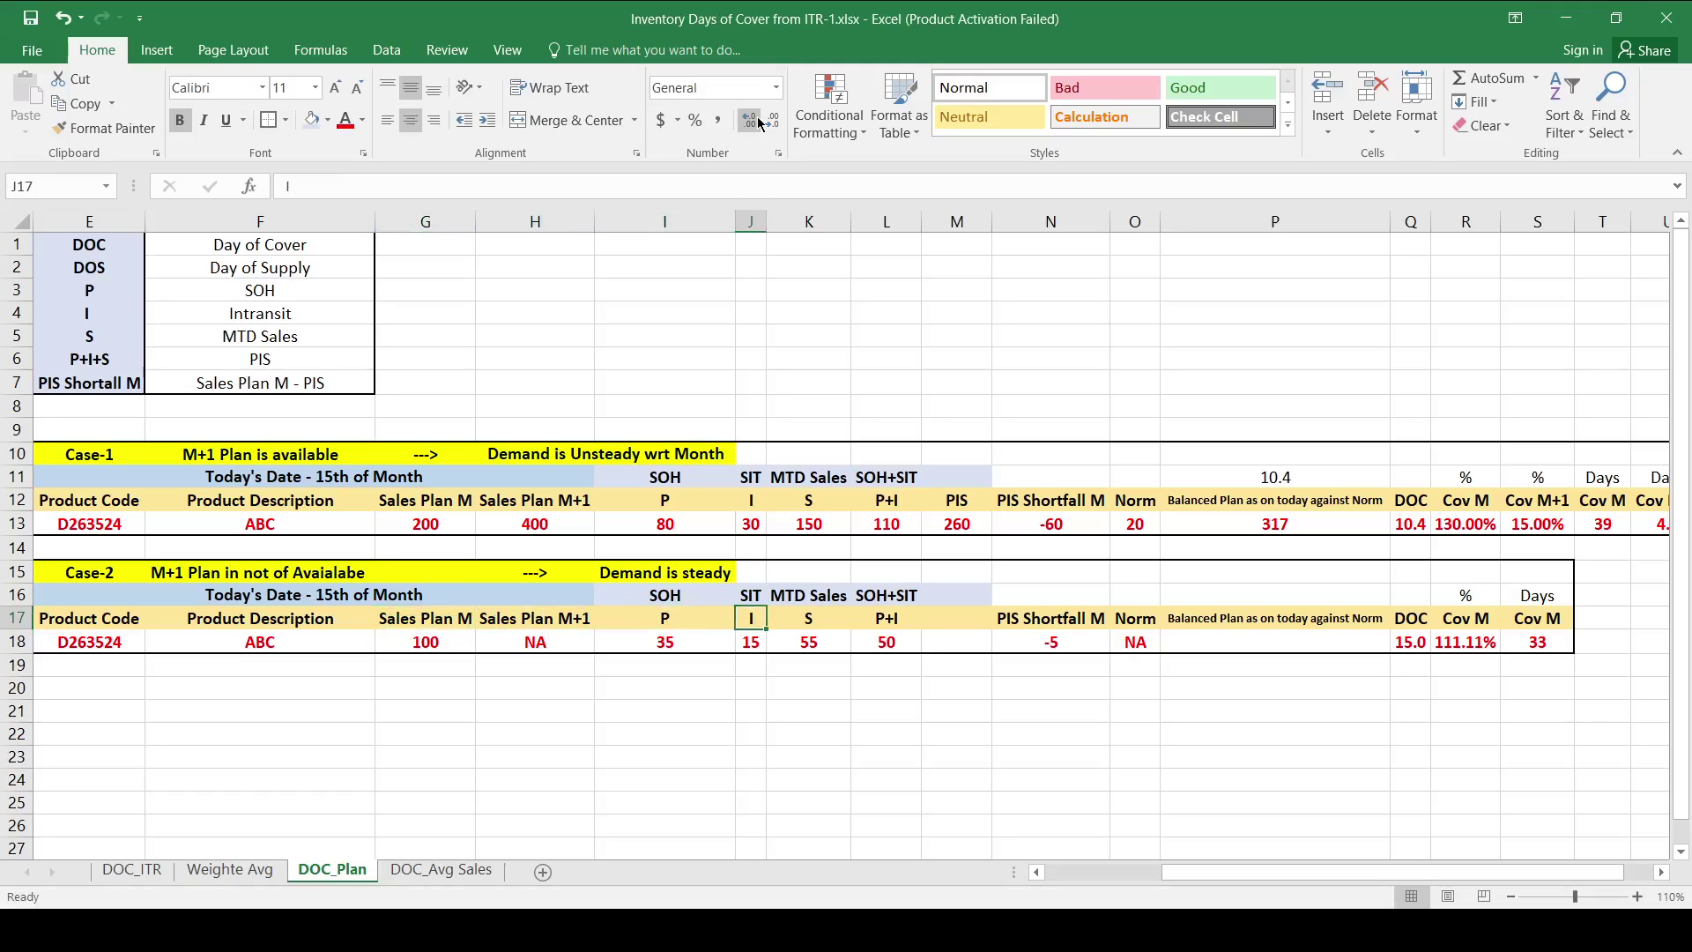
key(Left)
key(Down)
key(shift+Right)
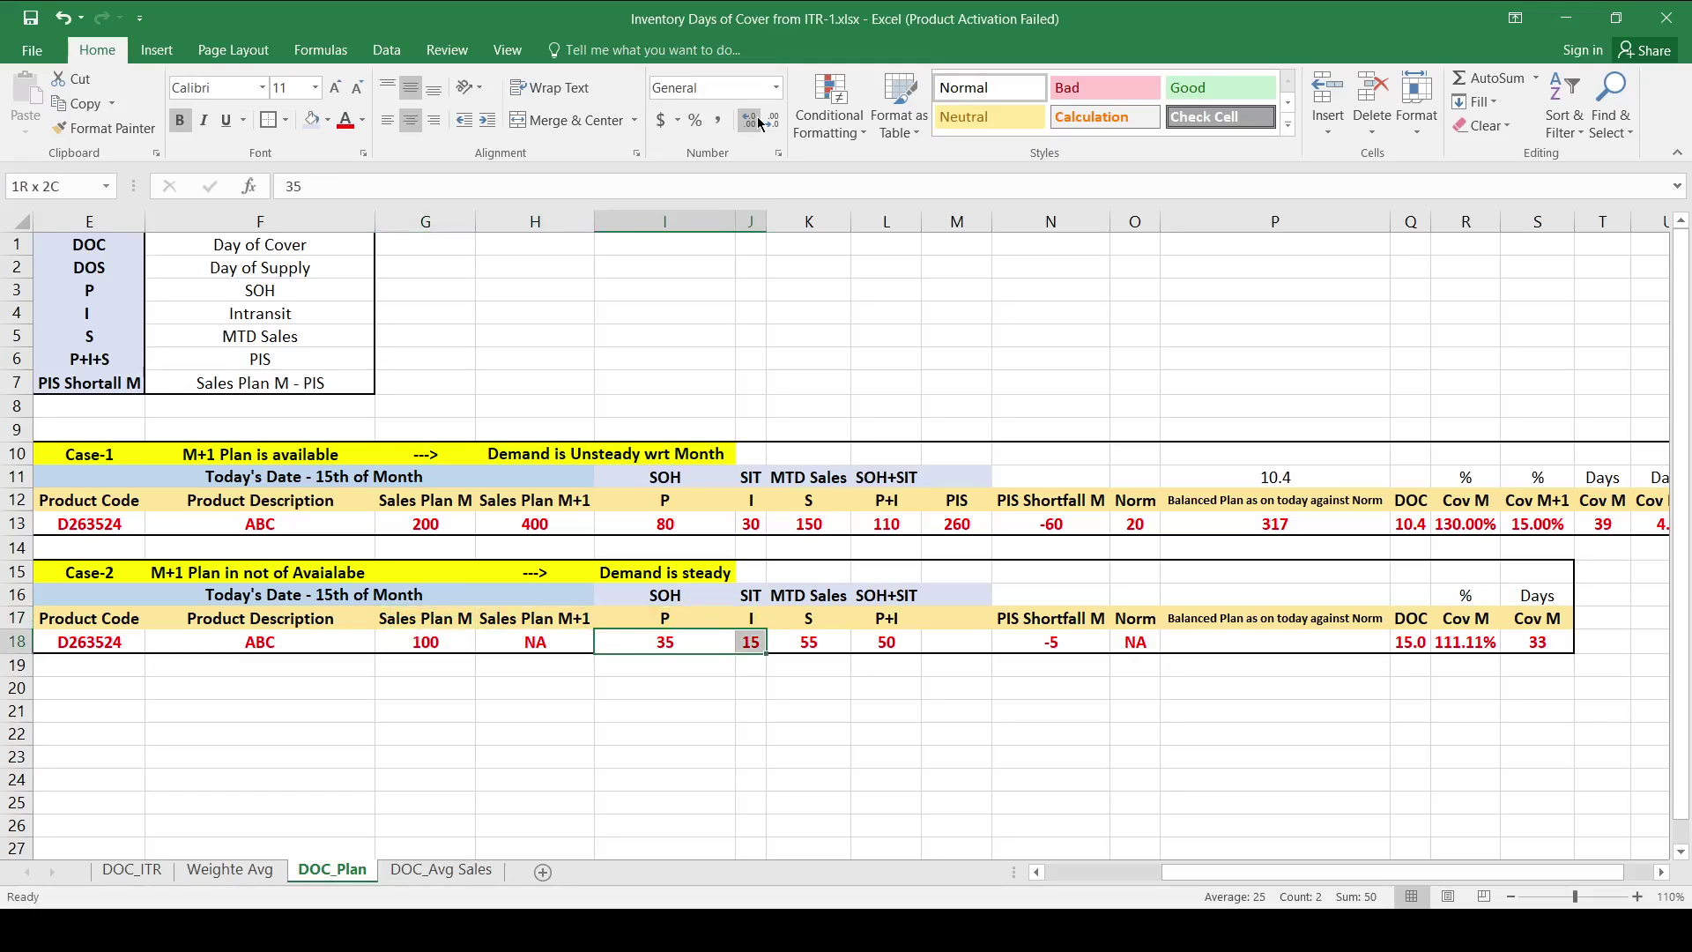
key(shift+Right)
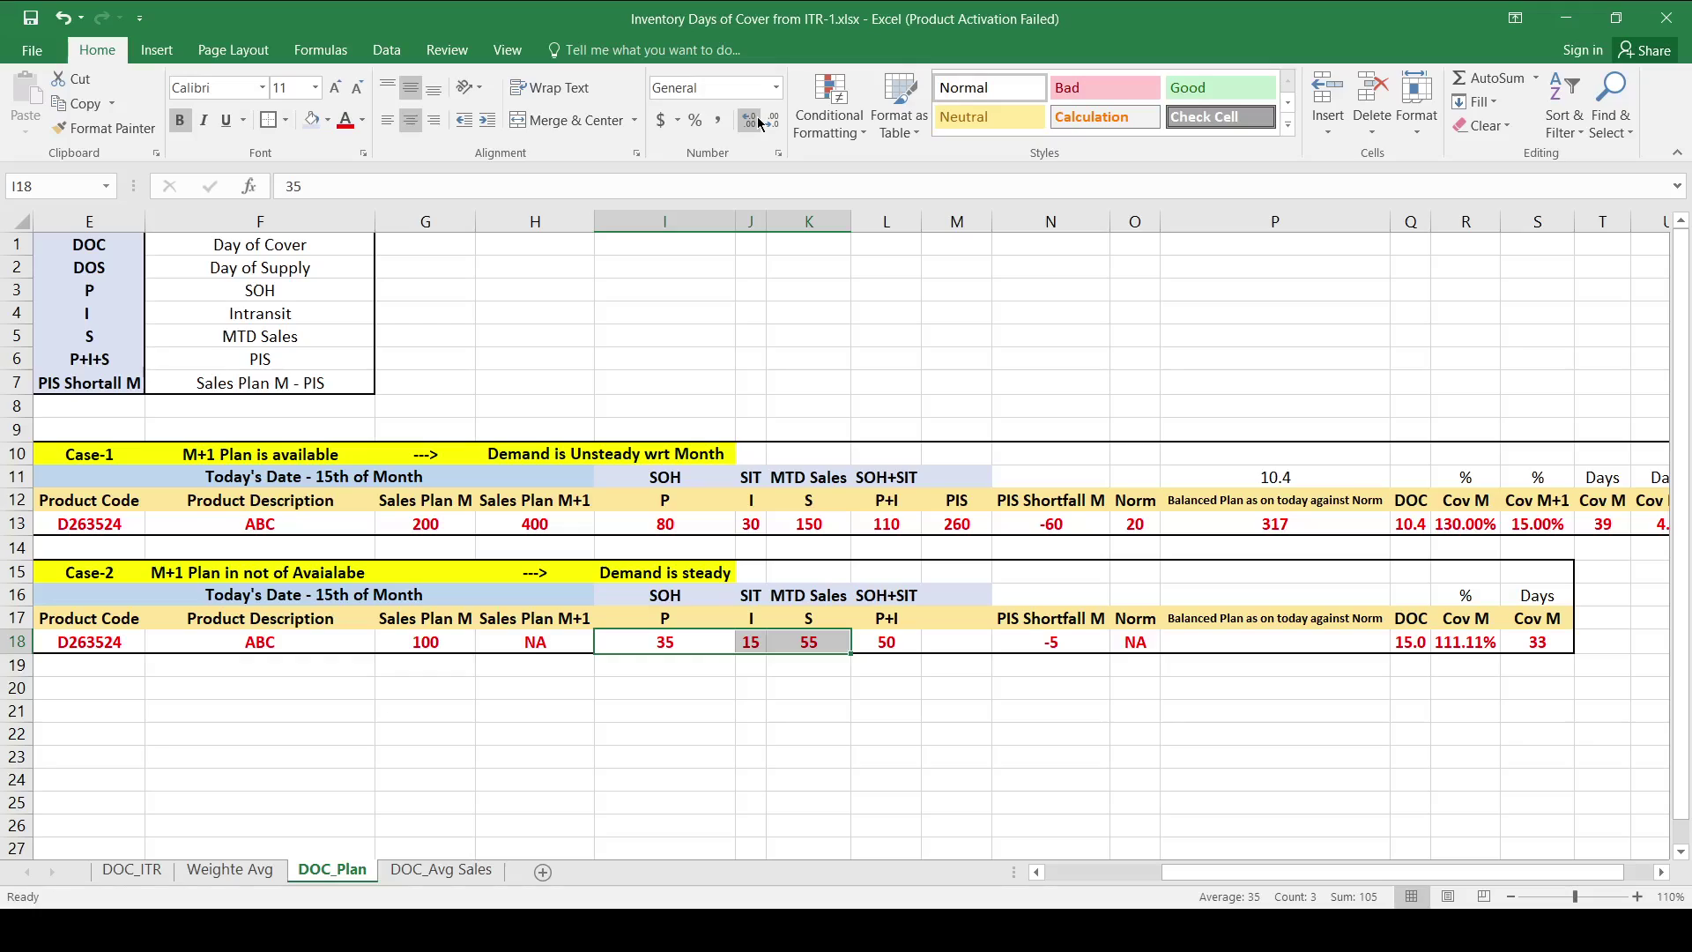
Step: Move along the Case-2 values in row 18 and return to the Sales Plan M value in G18
key(Right)
key(Right)
key(Right)
key(Right)
key(Left)
key(Home)
key(Right)
key(Right)
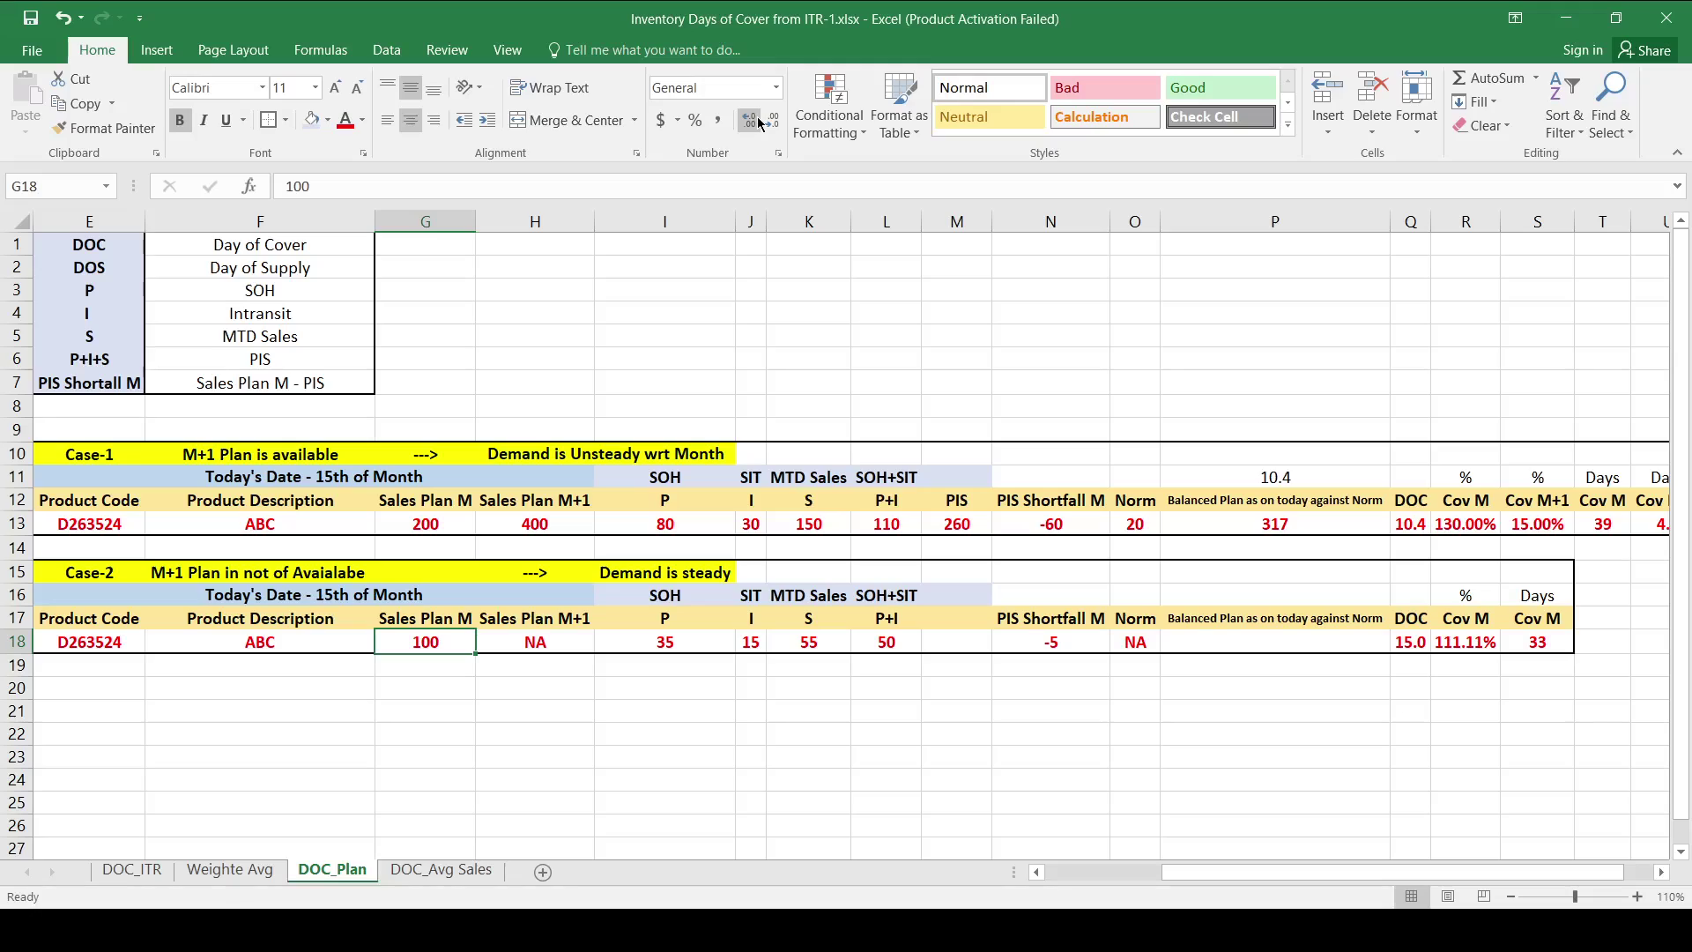
Step: Check the Case-2 PIS Shortfall M formula in N18 and the Norm entry in O18
key(Right)
key(Right)
key(Right)
key(Right)
key(Right)
key(Right)
key(Right)
key(ctrl+space)
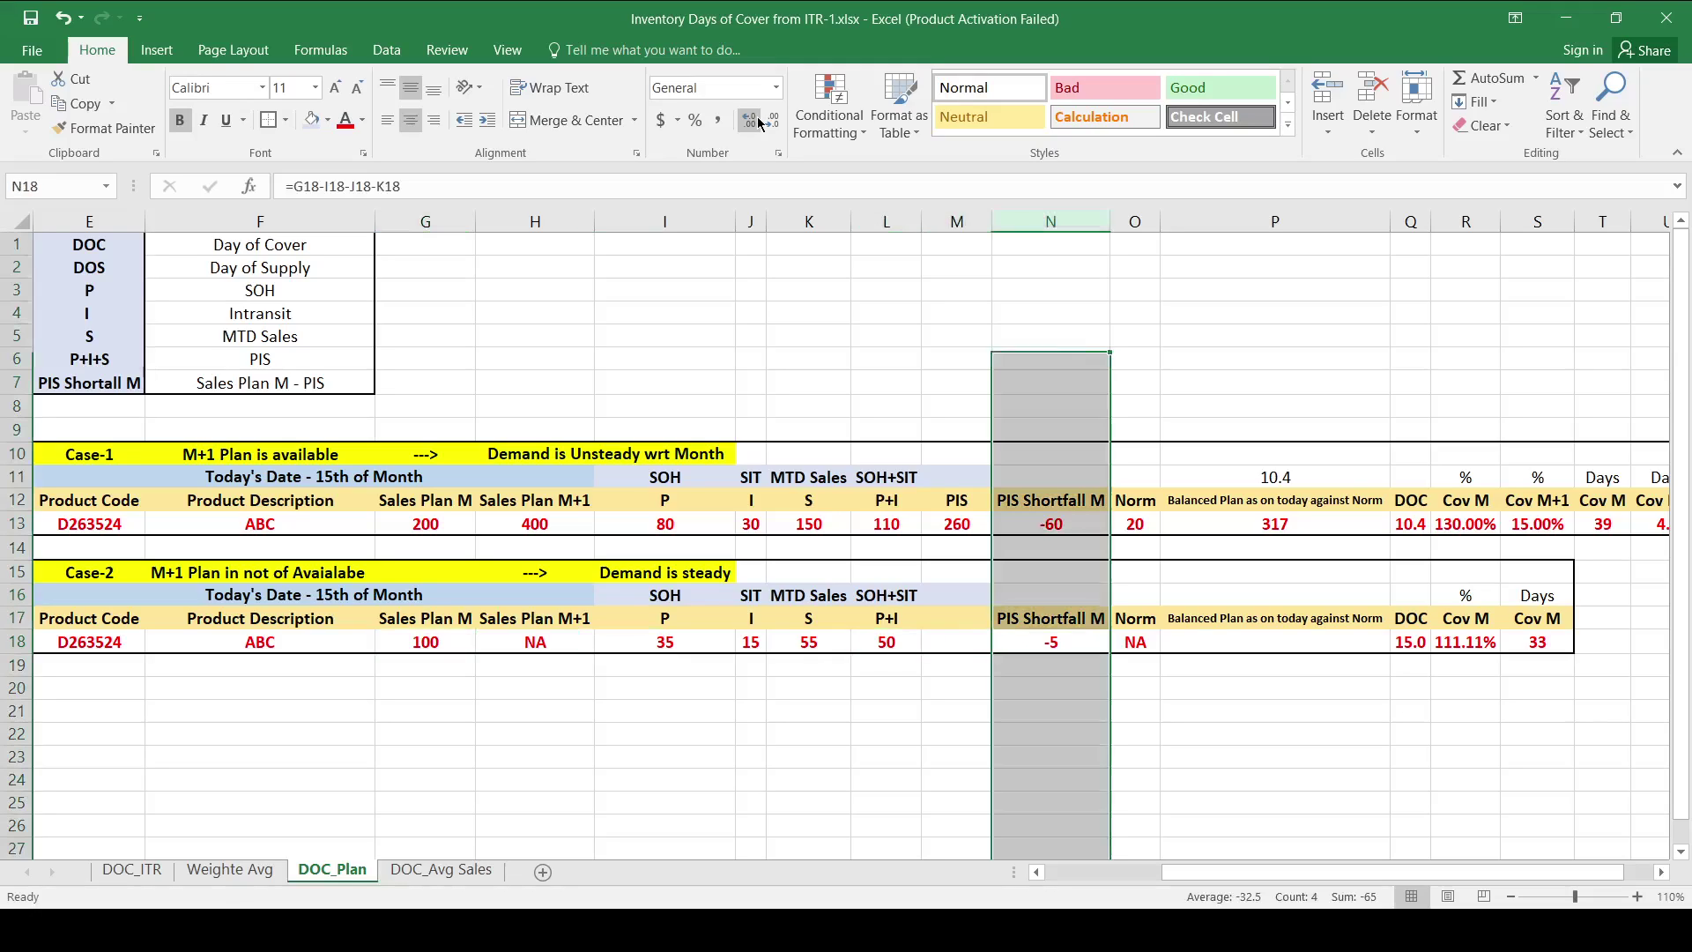
key(Right)
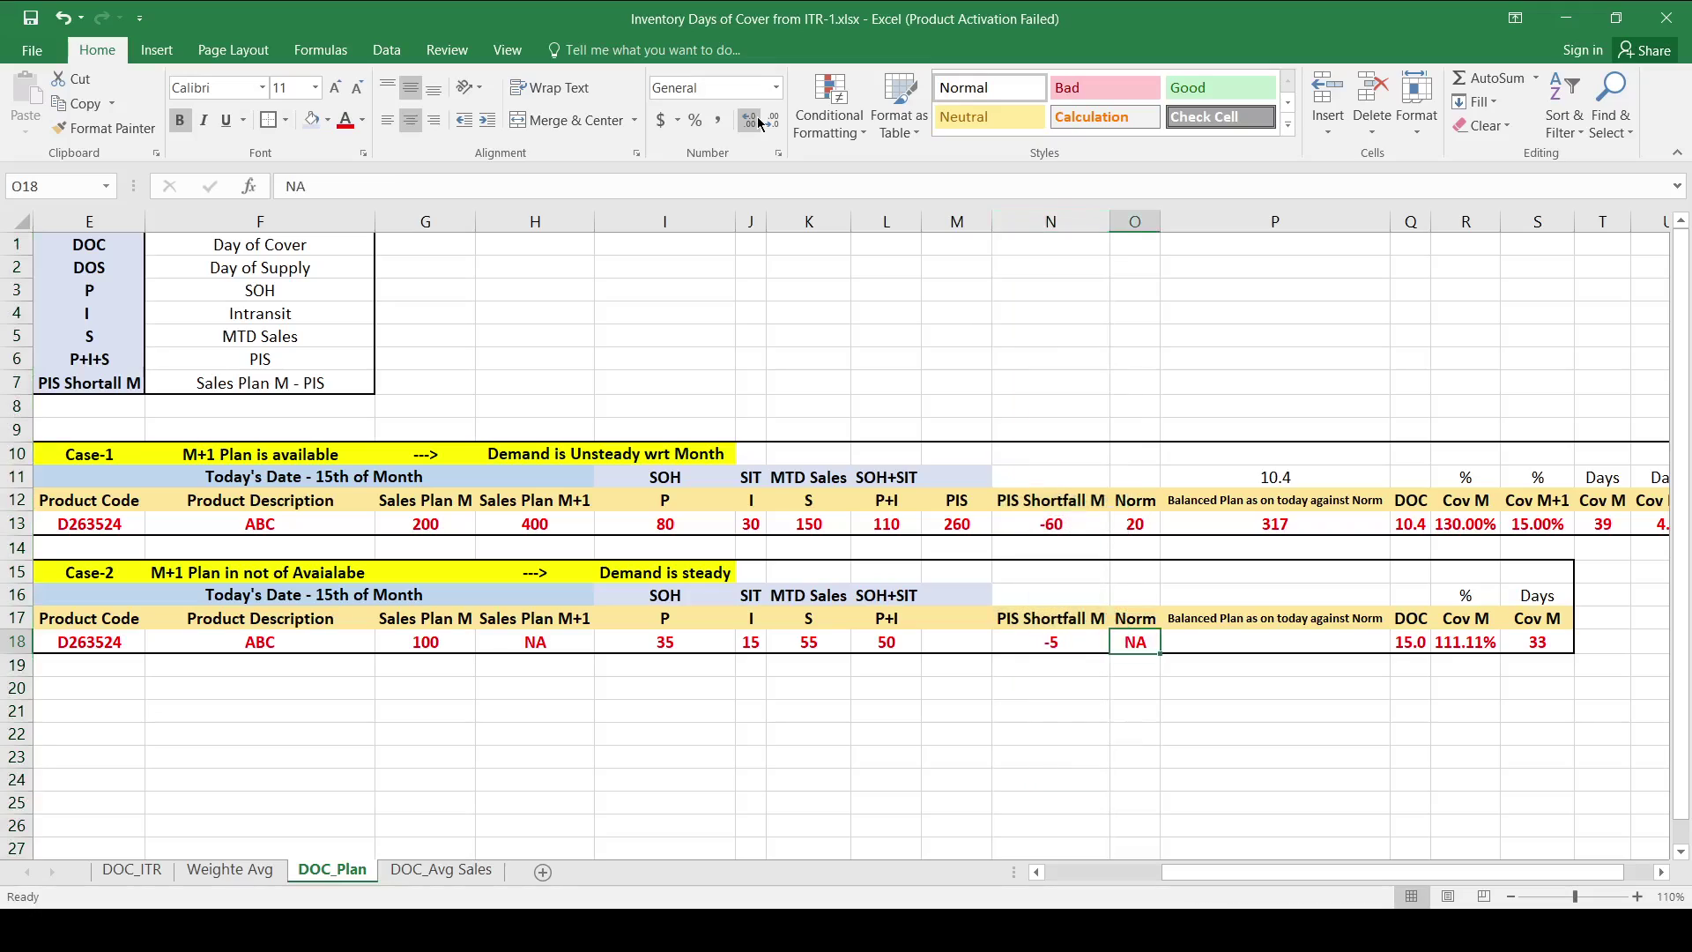
Step: Check the Balanced Plan heading in P17 and inspect the Case-2 DOC formula in Q18
key(Right)
key(Up)
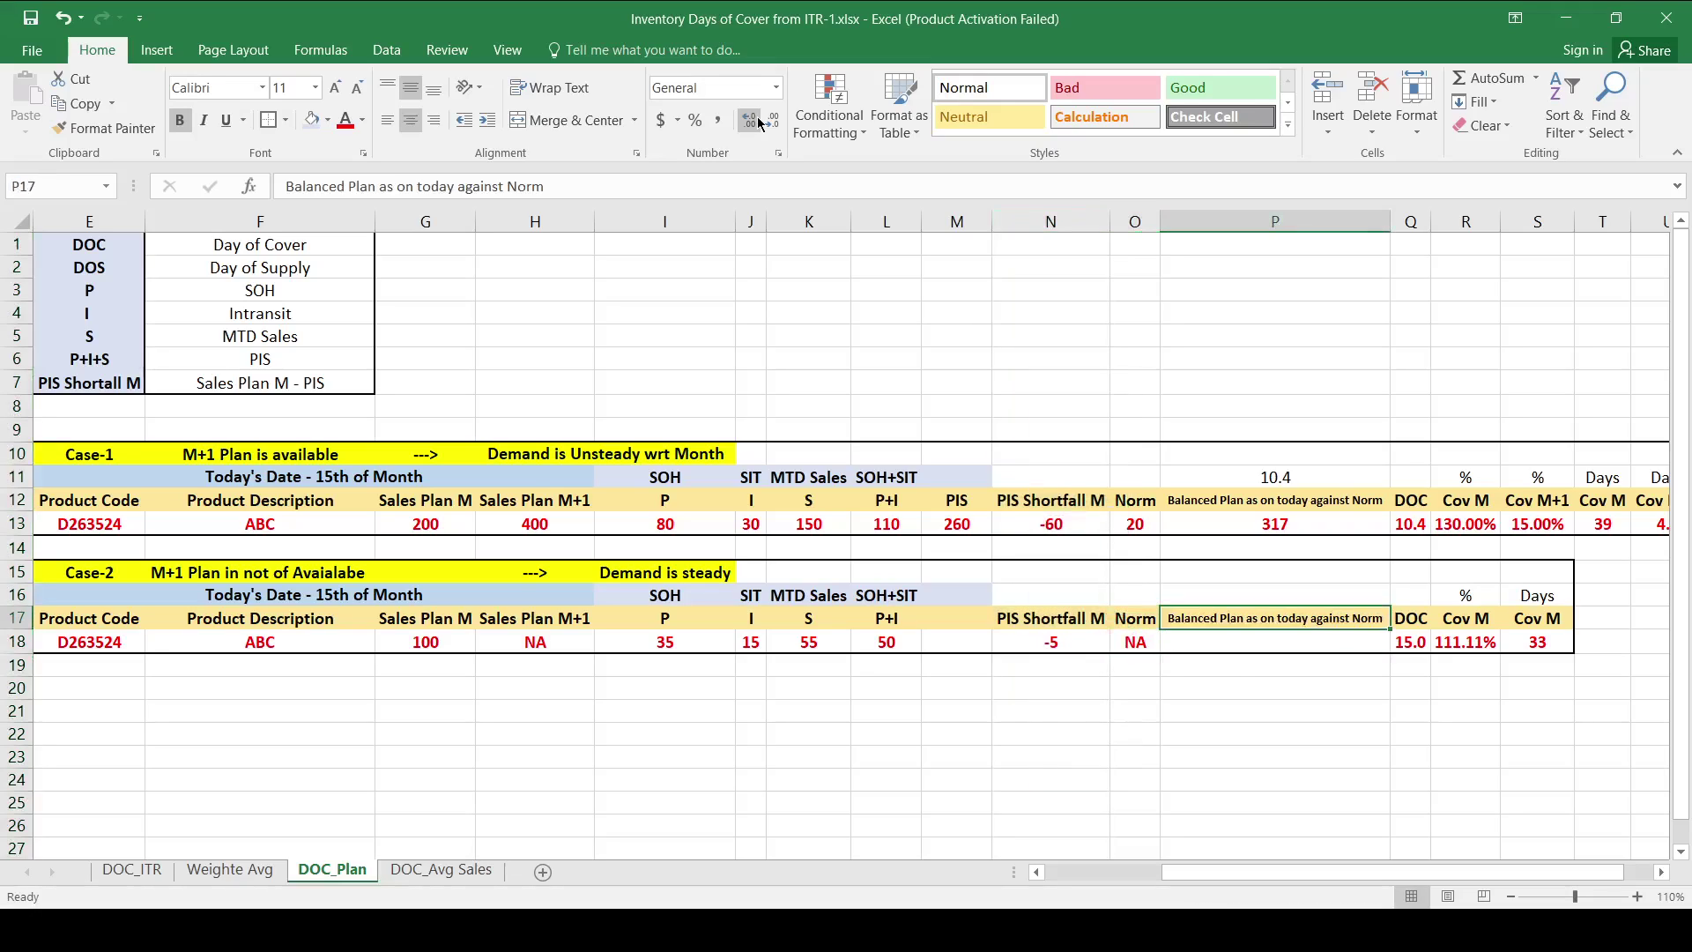
key(Down)
key(Right)
key(Up)
key(Down)
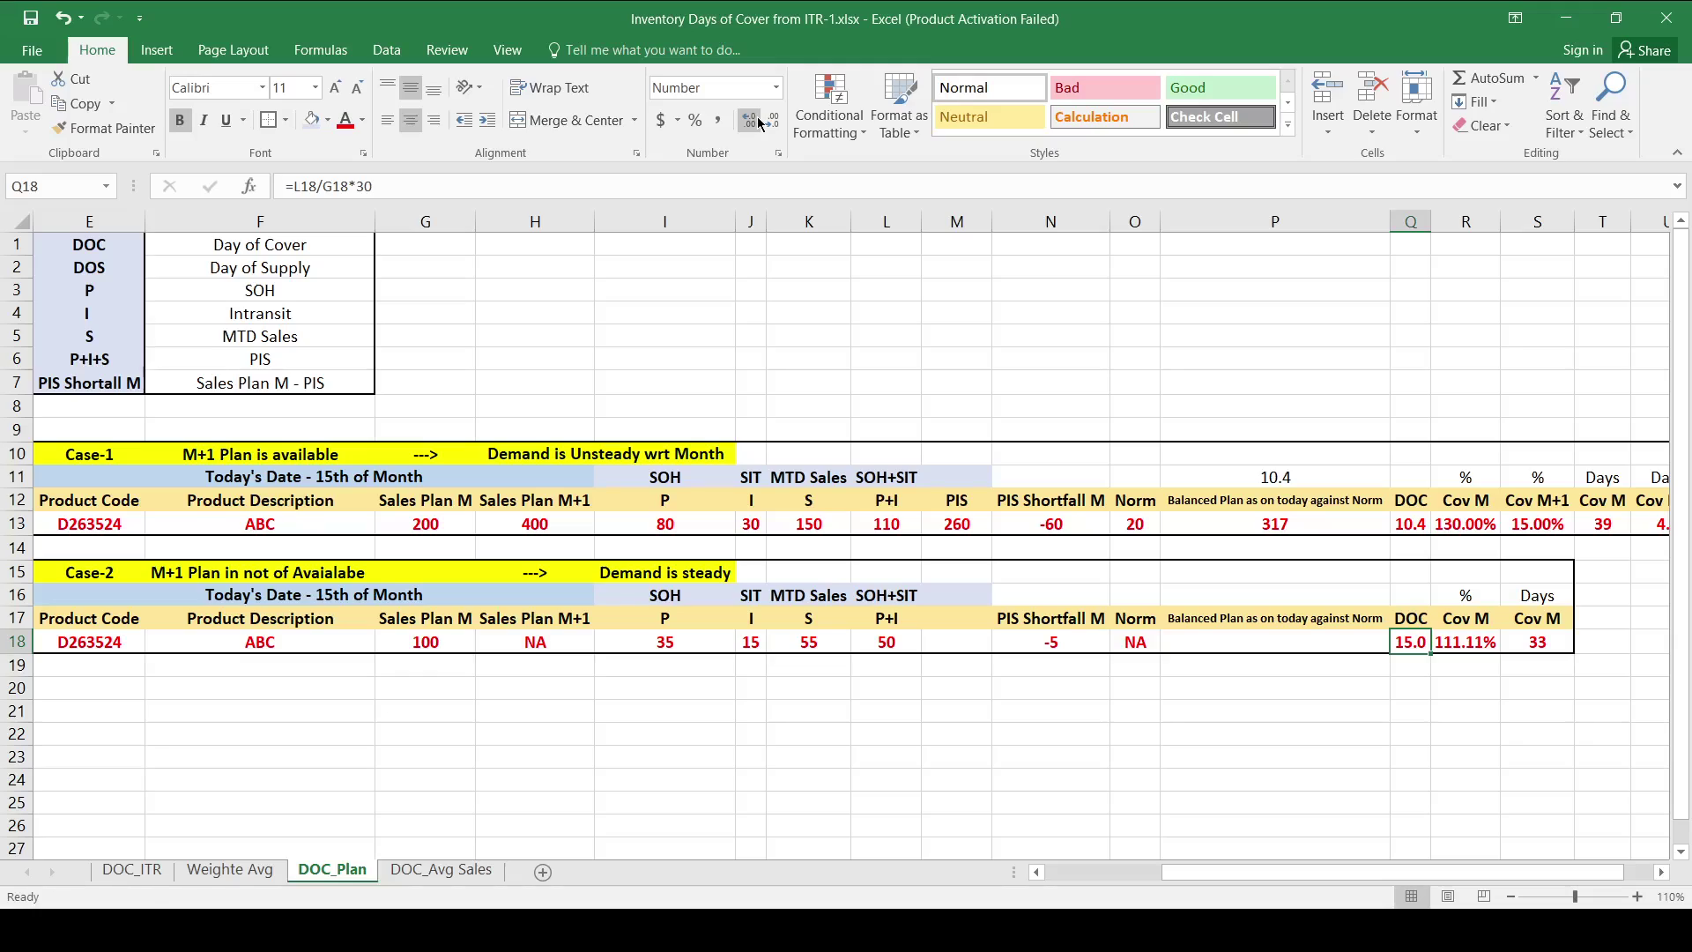
key(F2)
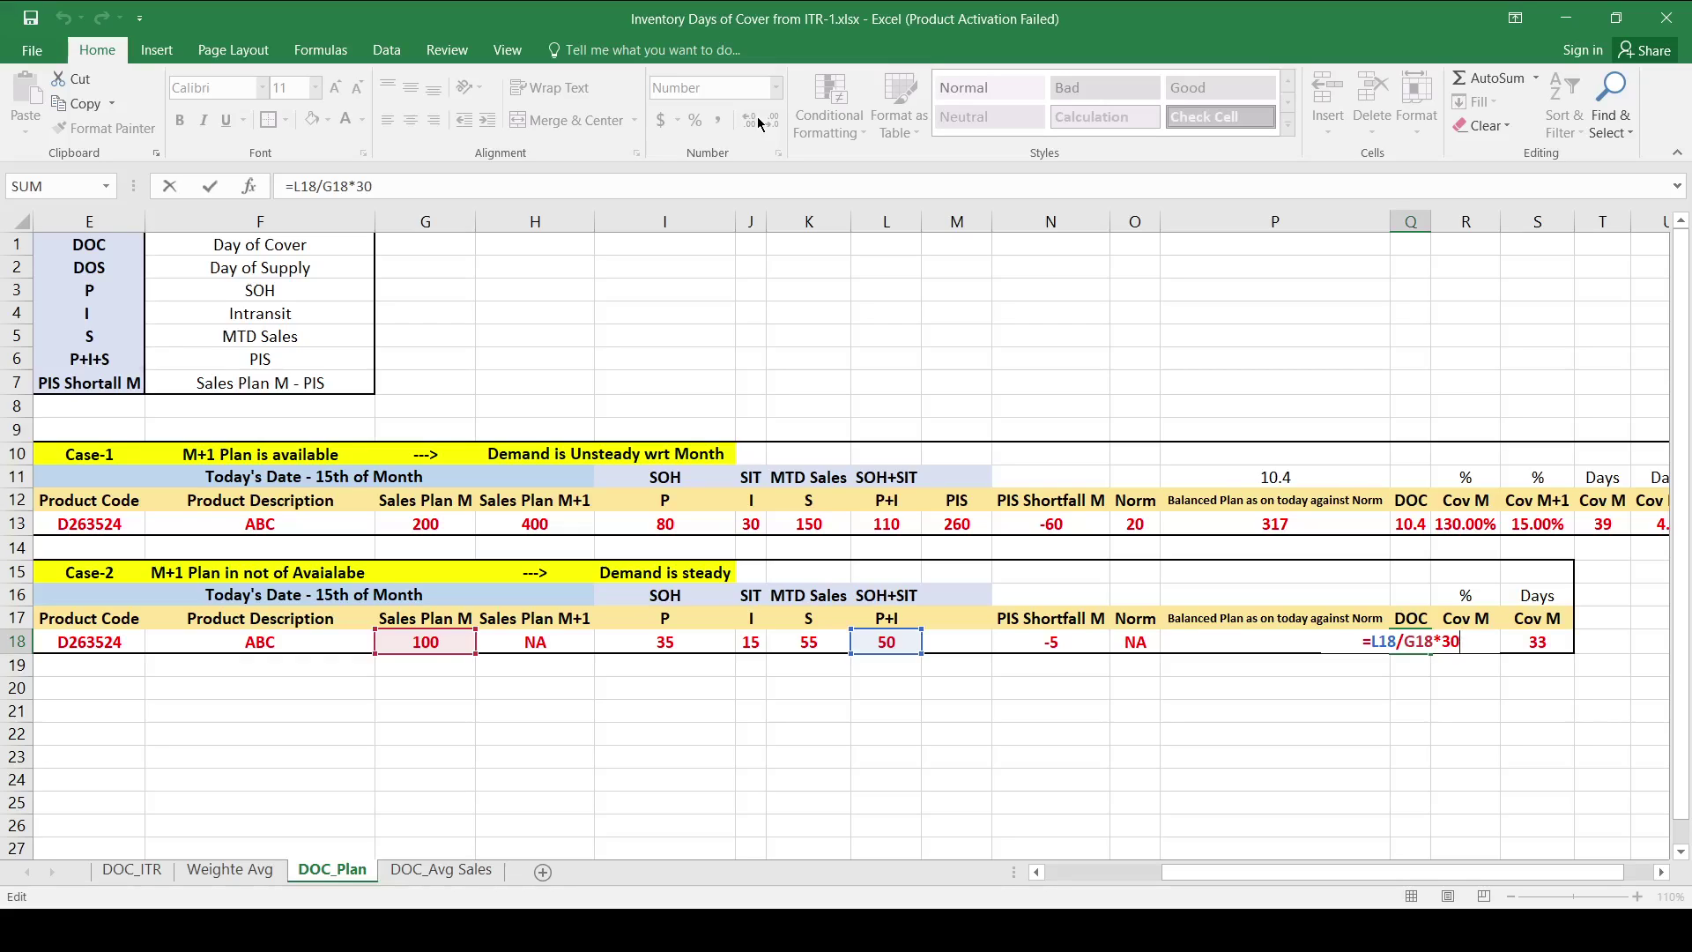
key(ctrl+Return)
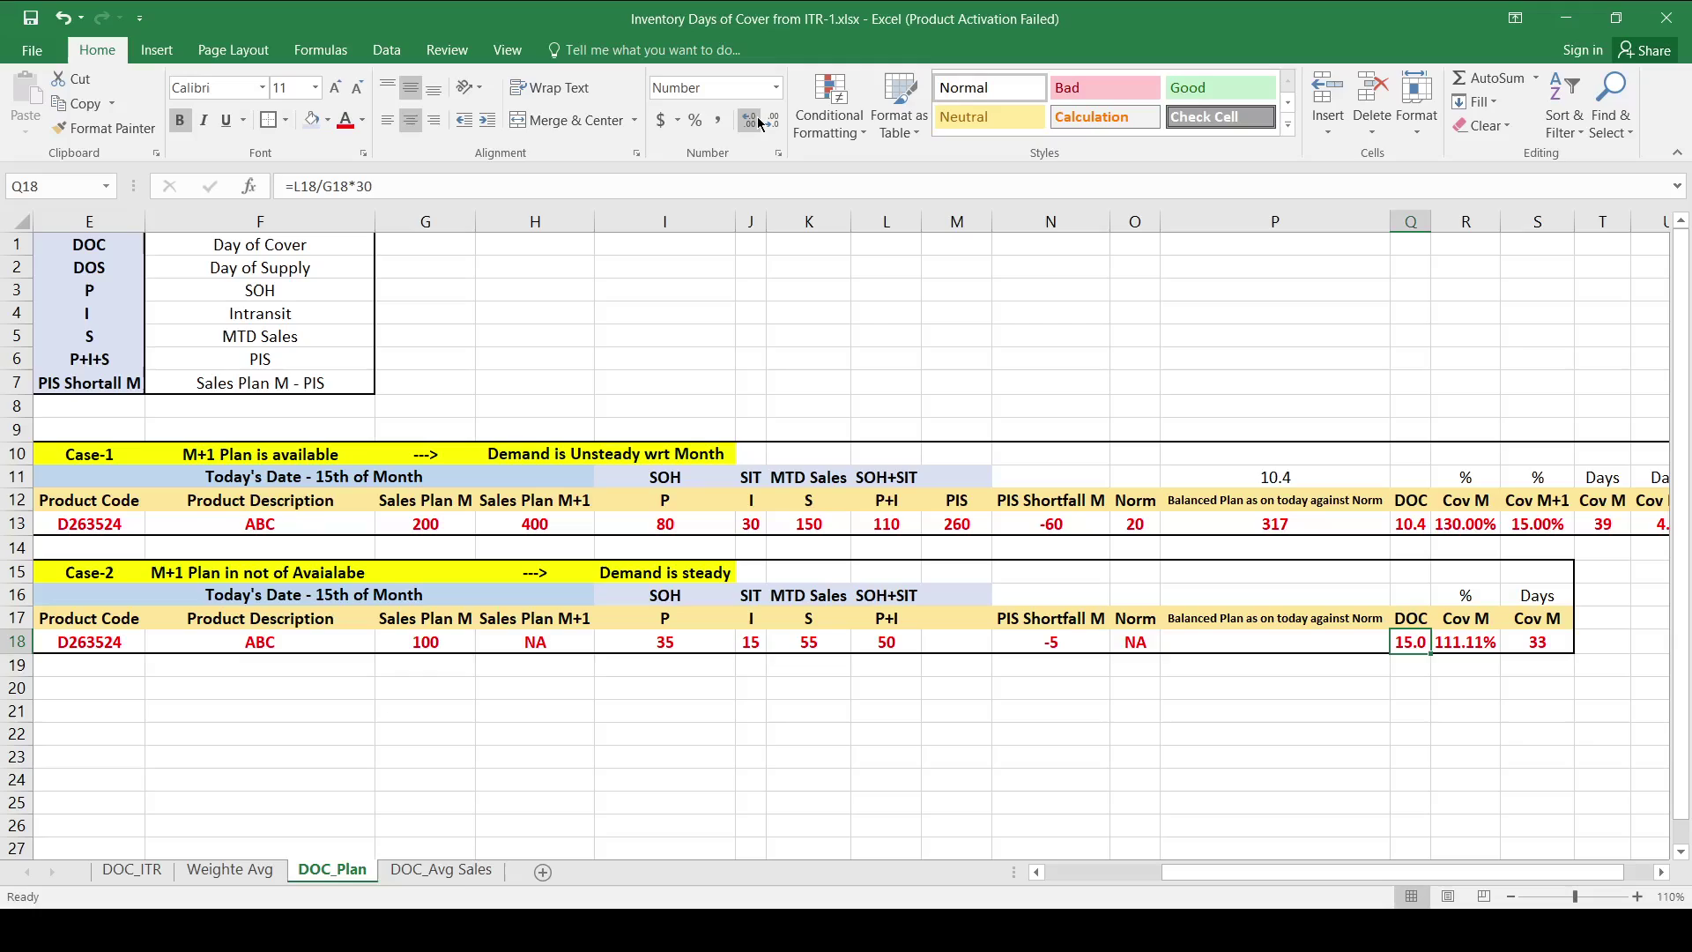
Step: Review the Case-2 stock and sales headings in row 16 and the MTD Sales value in K18
key(Up)
key(Up)
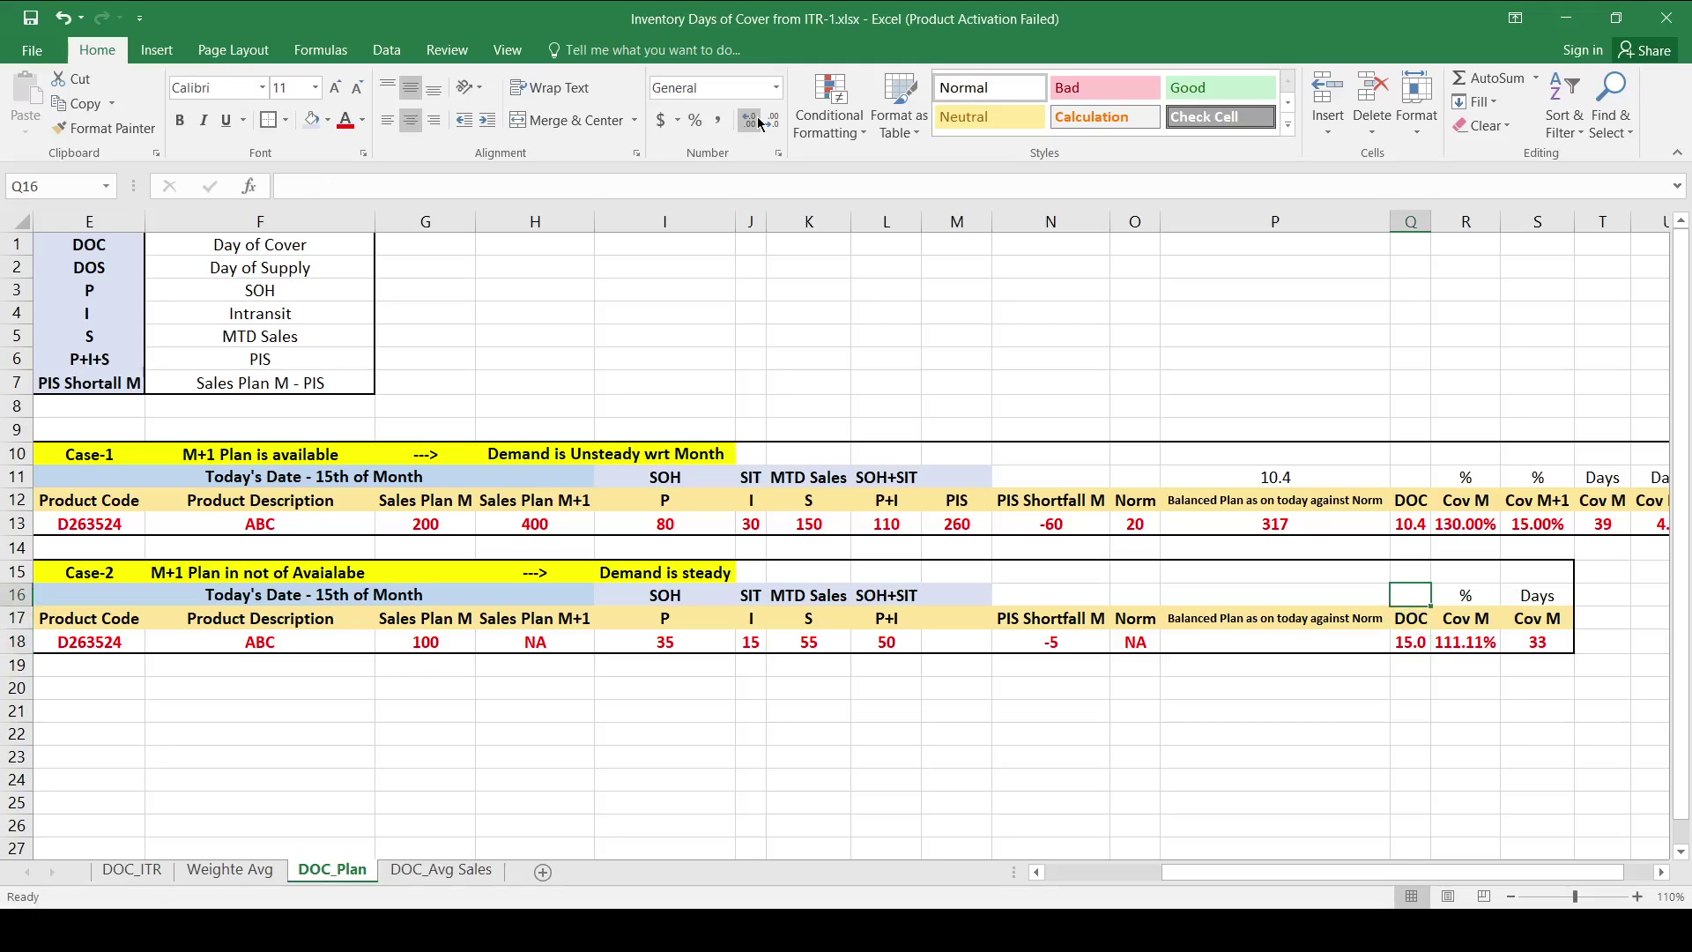
key(ctrl+Left)
key(Right)
key(Left)
key(ctrl+Left)
key(Right)
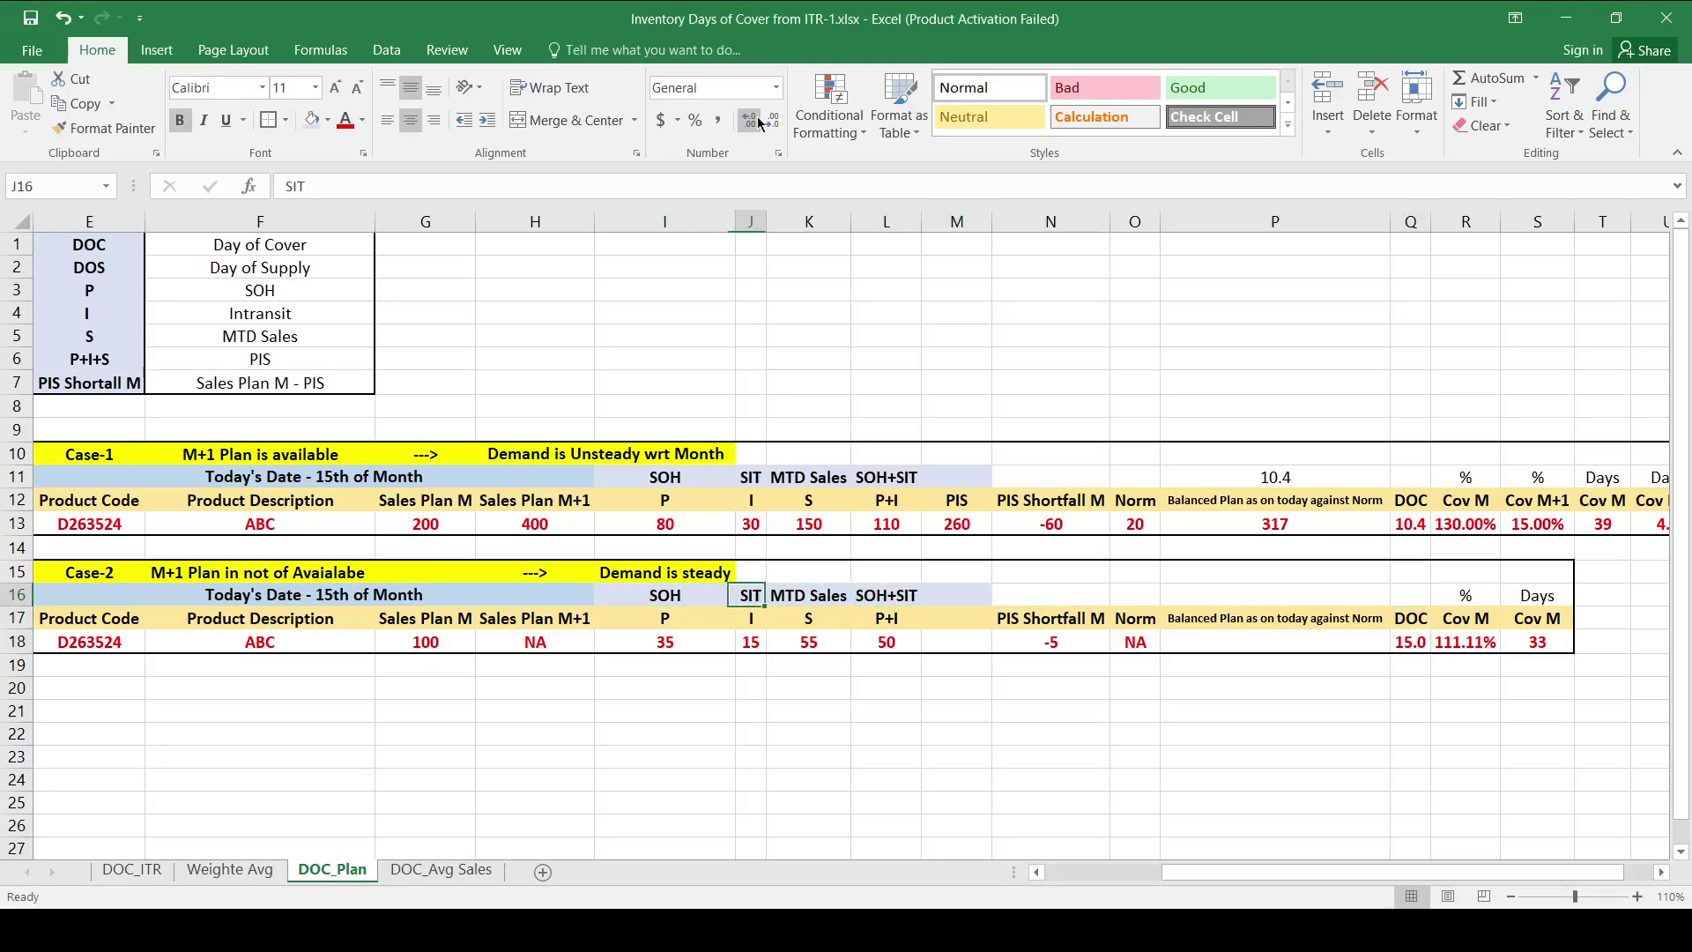
key(Down)
key(Down)
key(Right)
key(Right)
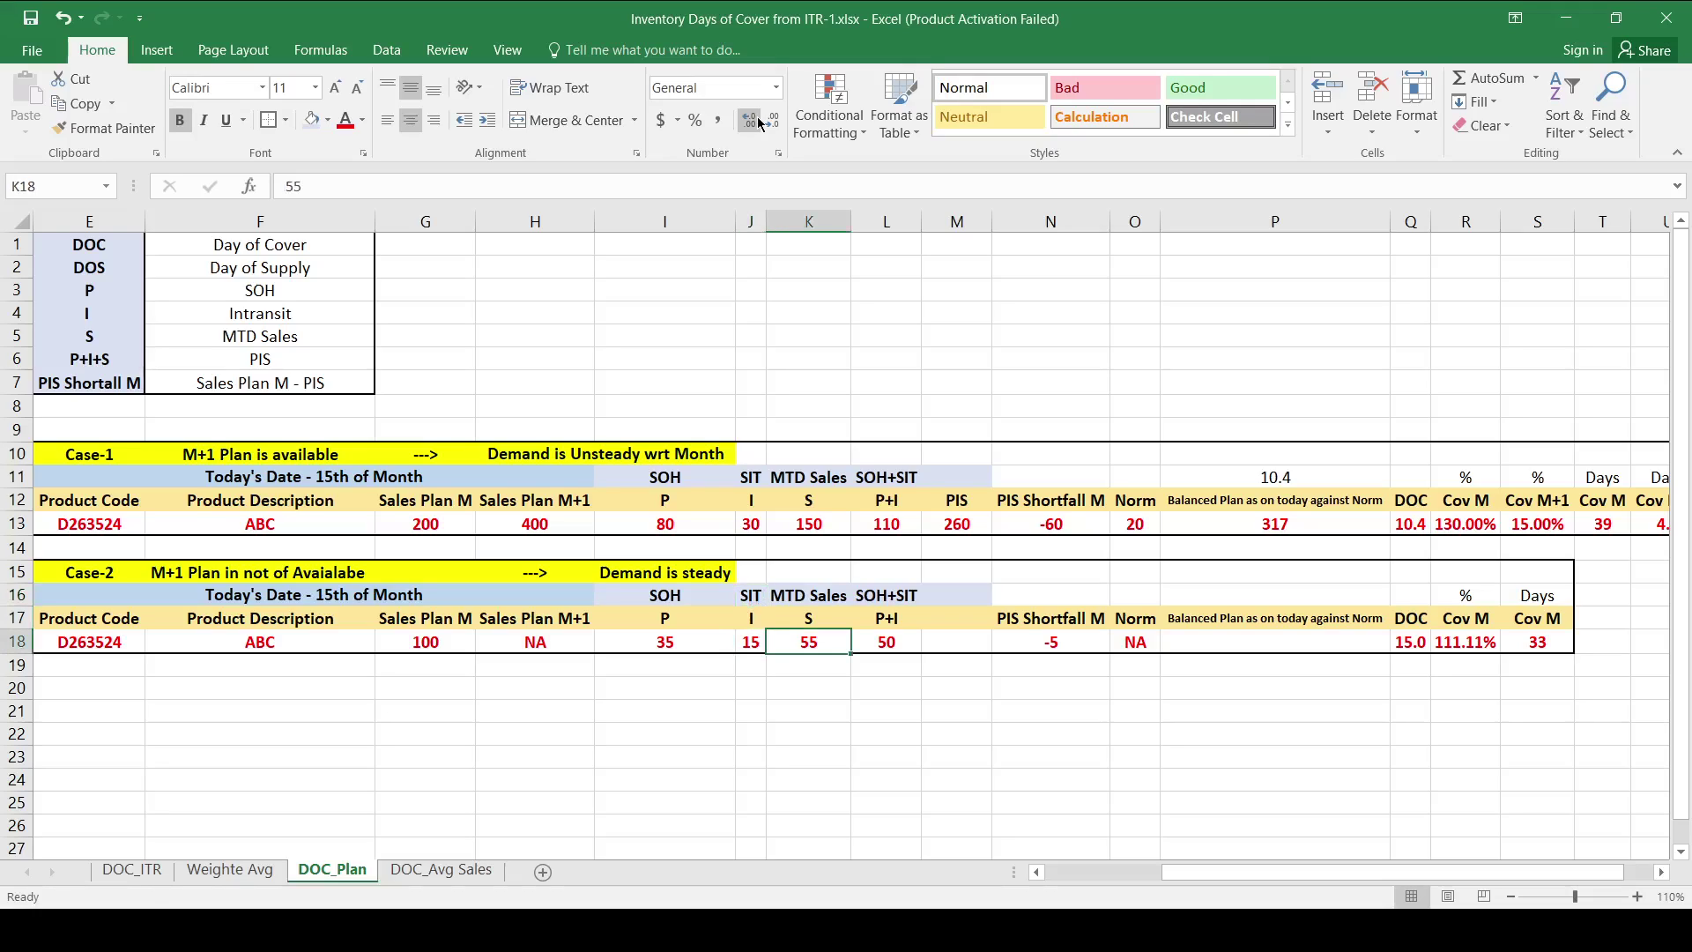
Step: Go over the Case-2 entries in row 18 from the product description to the SIT value in J18
key(ctrl+Left)
key(Right)
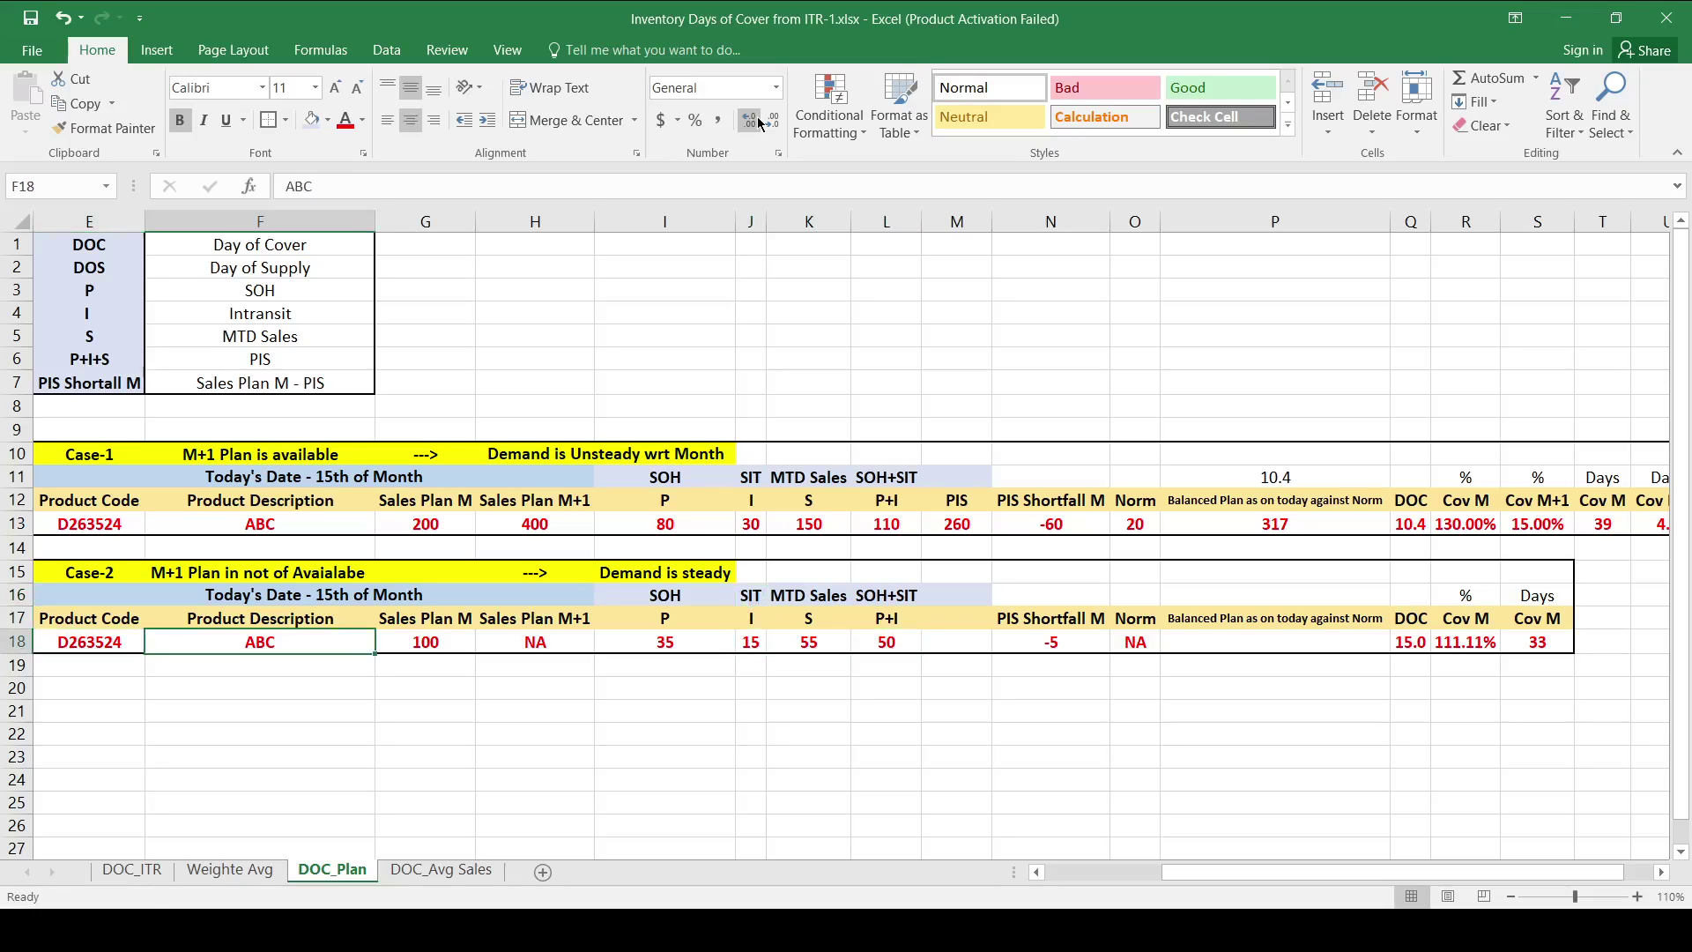
key(Right)
key(Right)
key(Right)
key(Right)
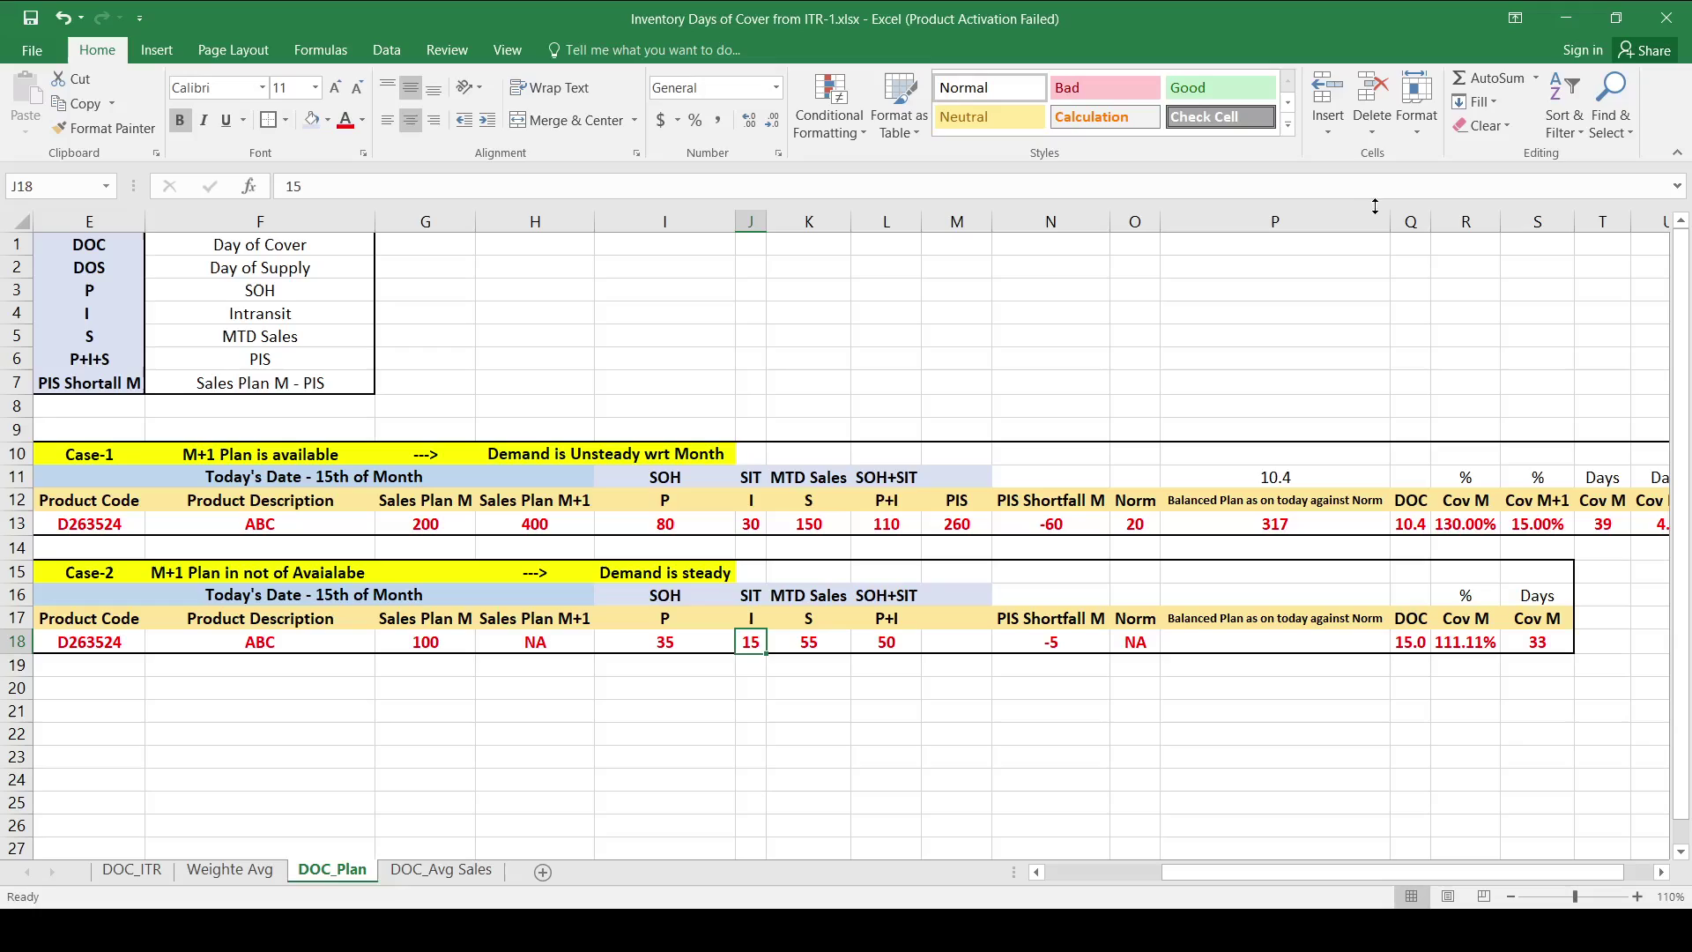
Step: Highlight the DOC column Q and inspect the cells referenced by the Case-2 DOC formula in Q18
click(1412, 221)
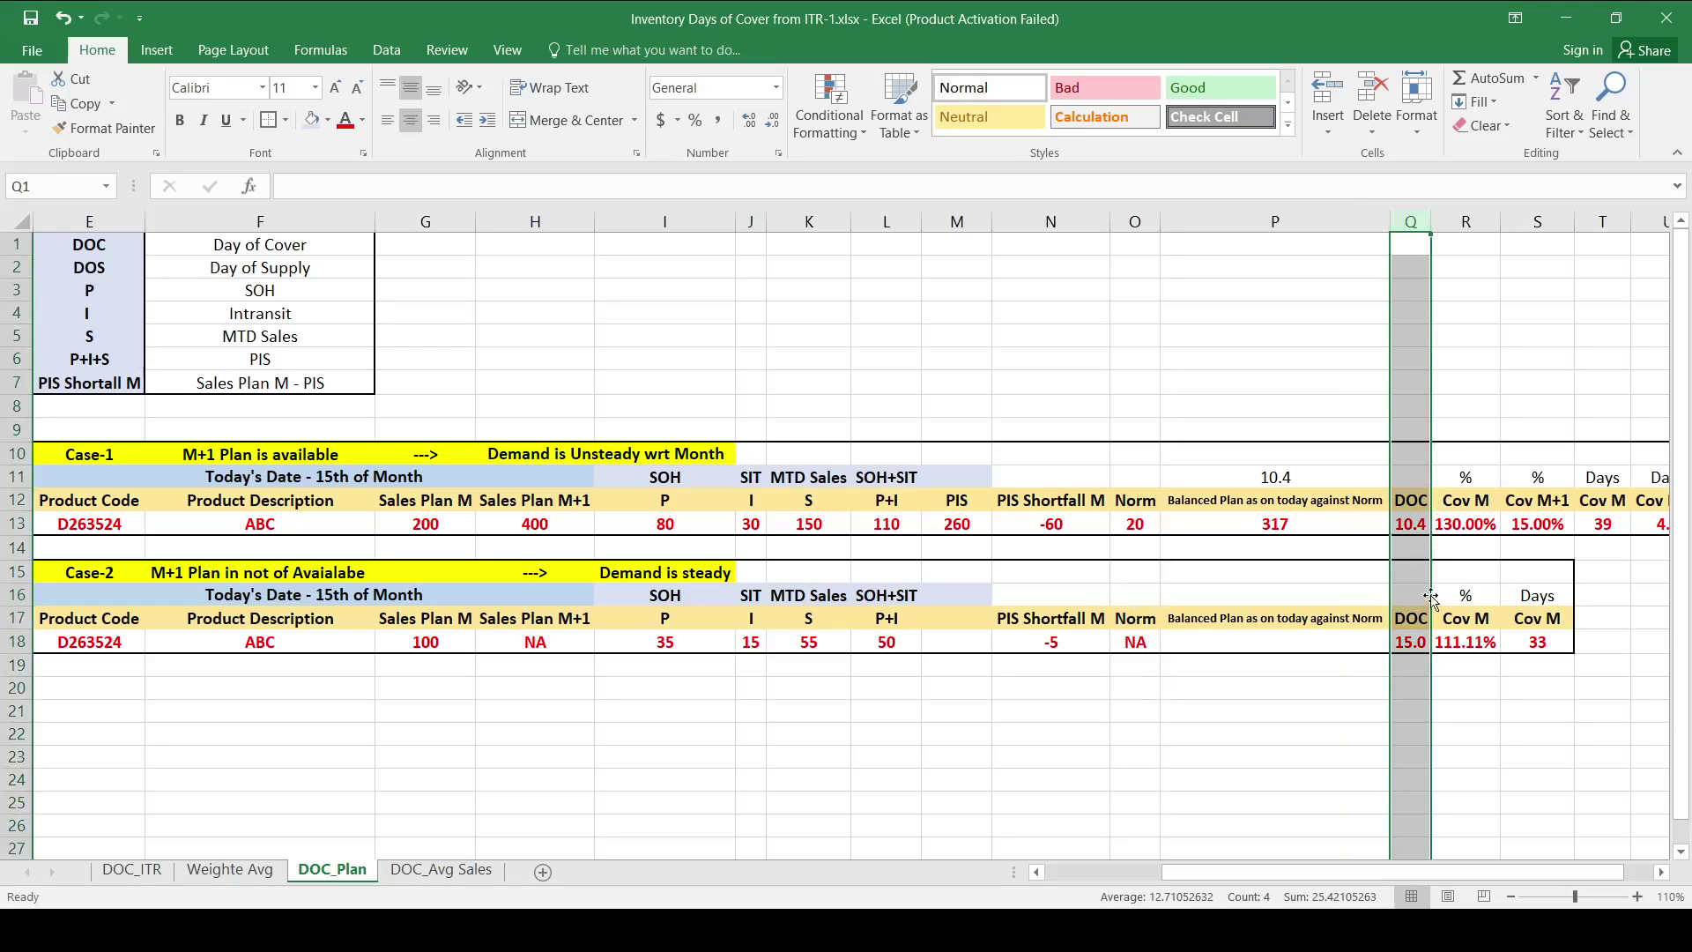
click(1419, 619)
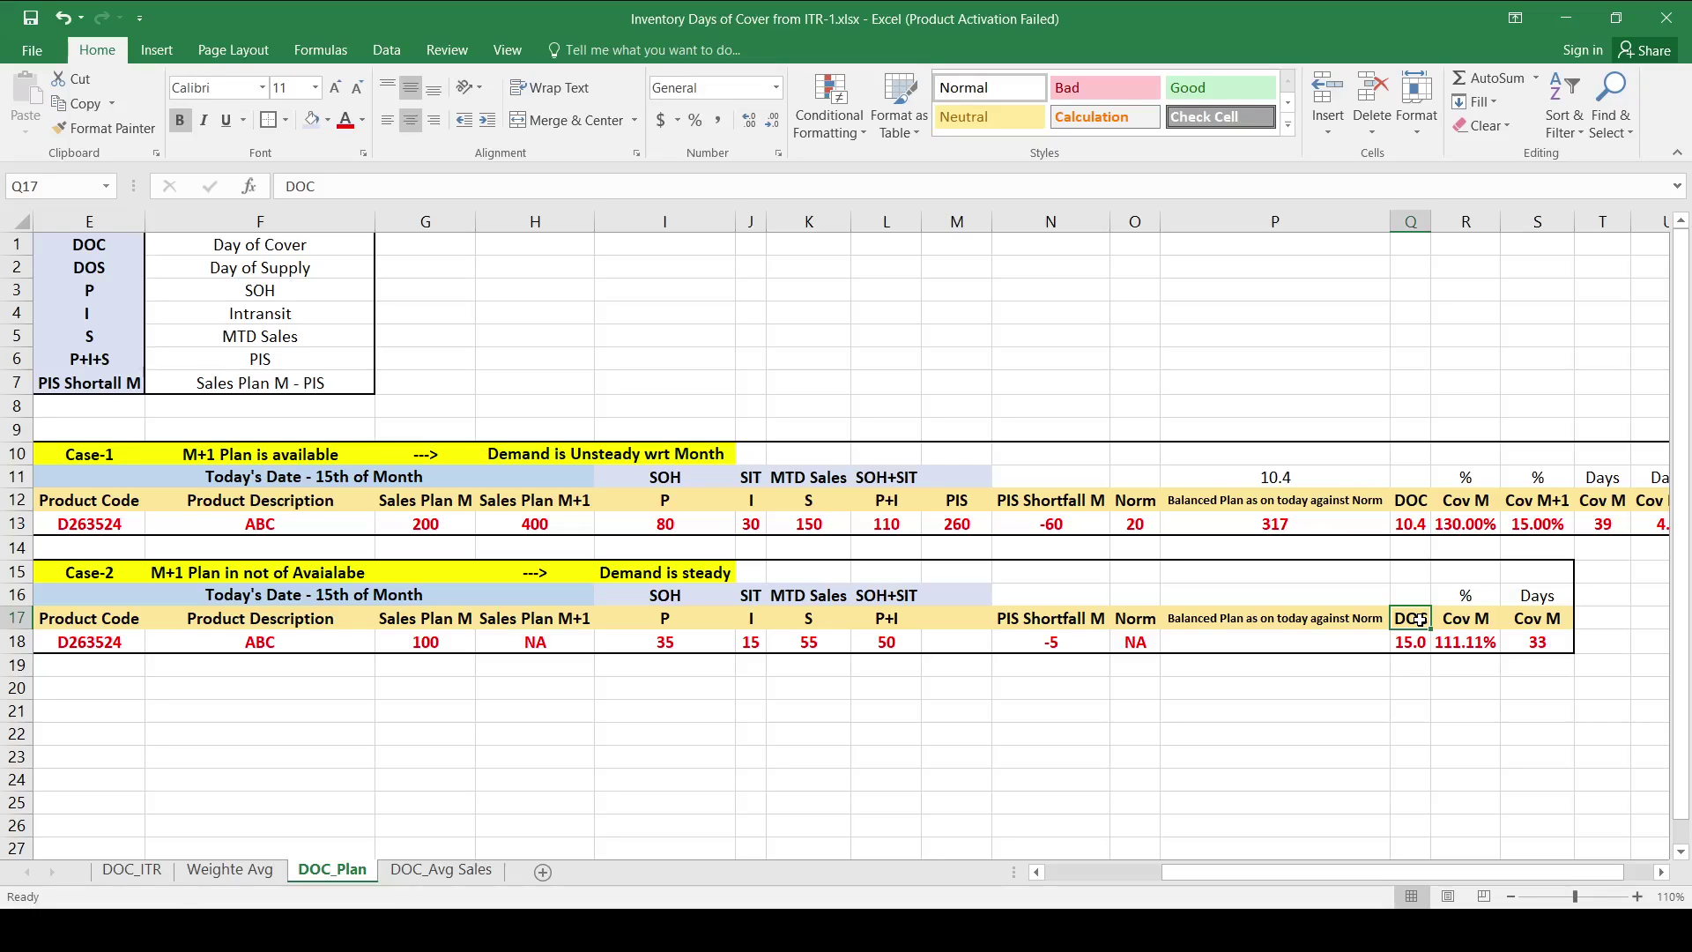
key(Down)
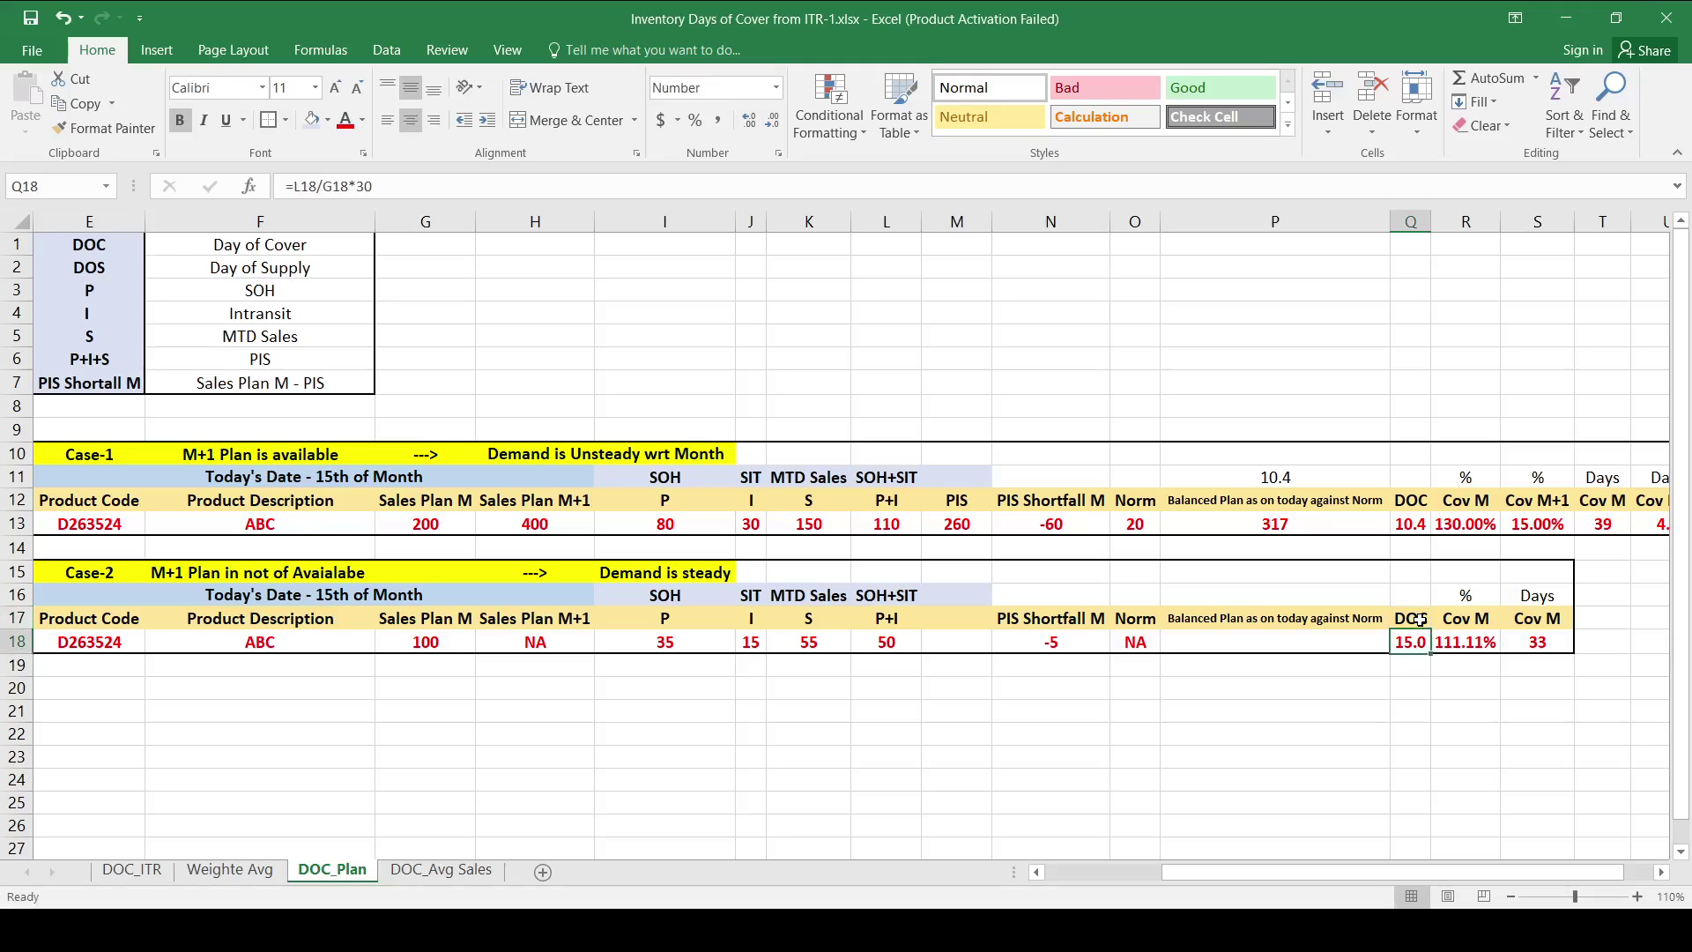
key(F2)
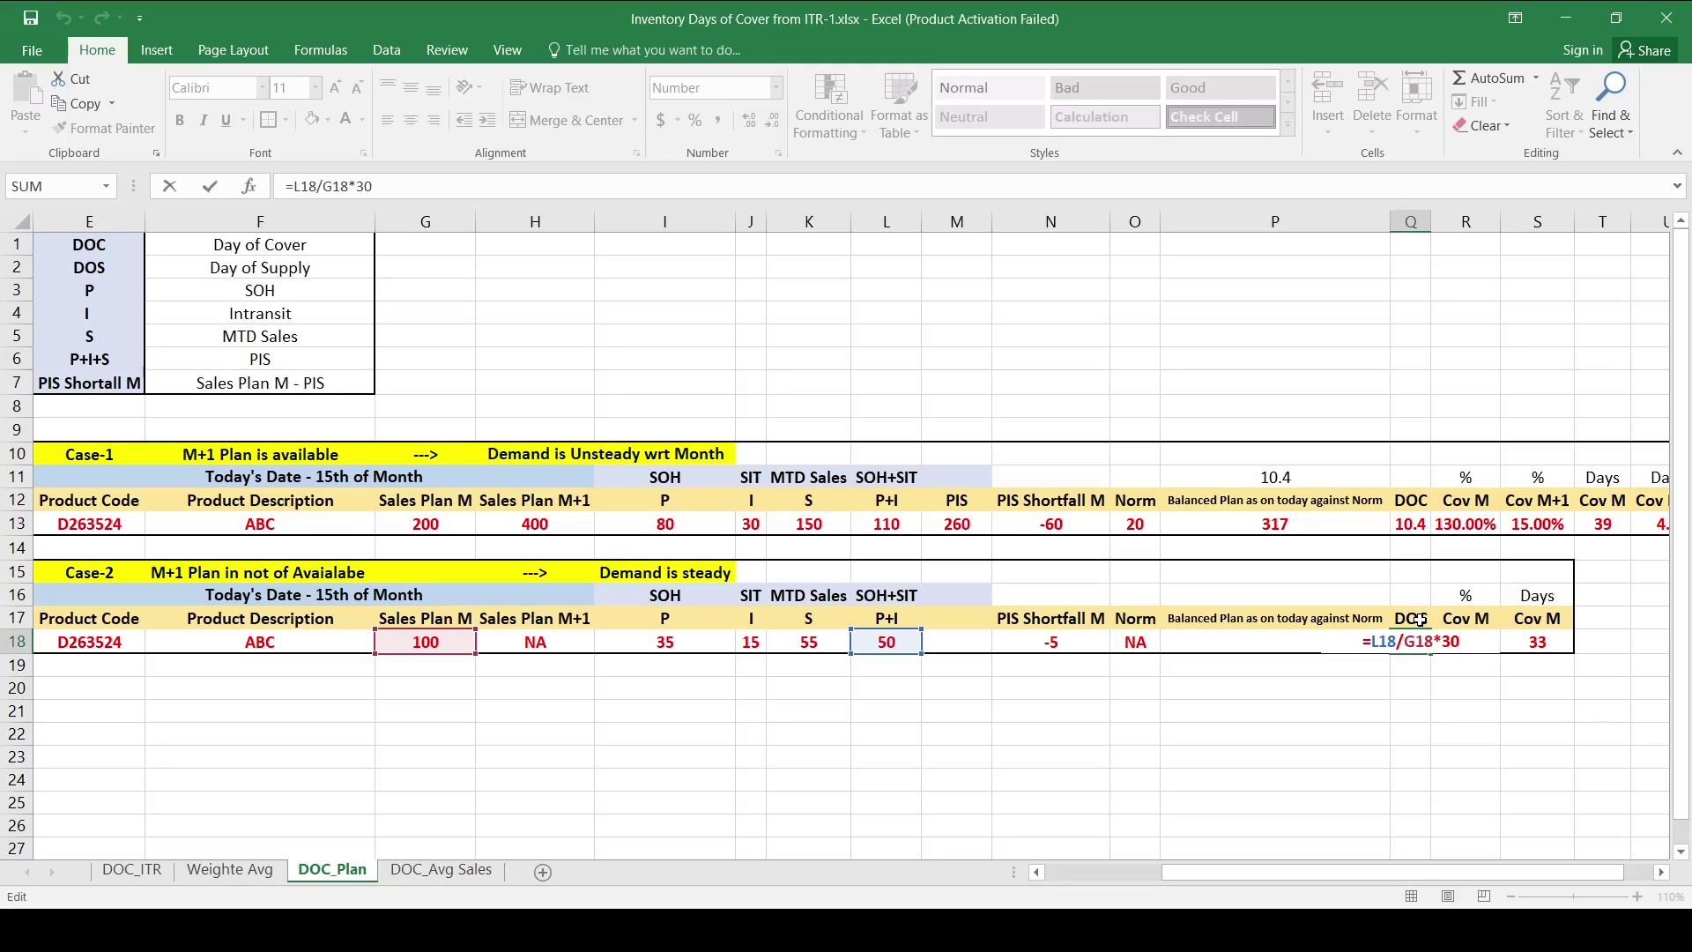
key(Escape)
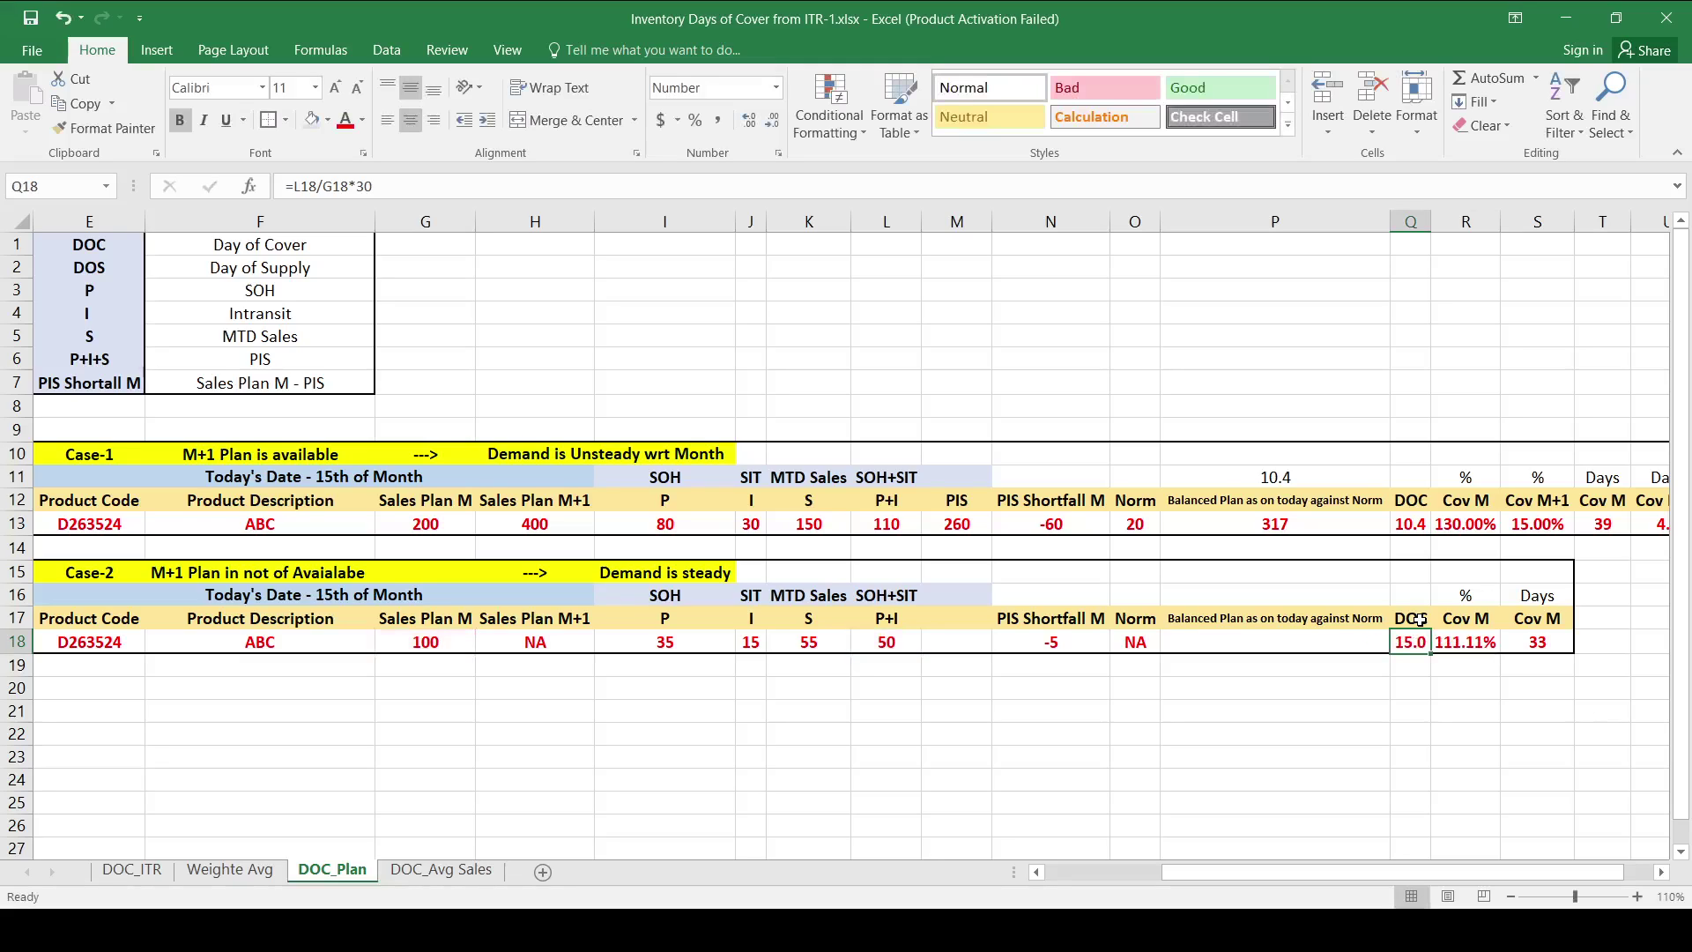
Step: Inspect the cell references in the Case-2 Cov M percentage formula in R18
key(Right)
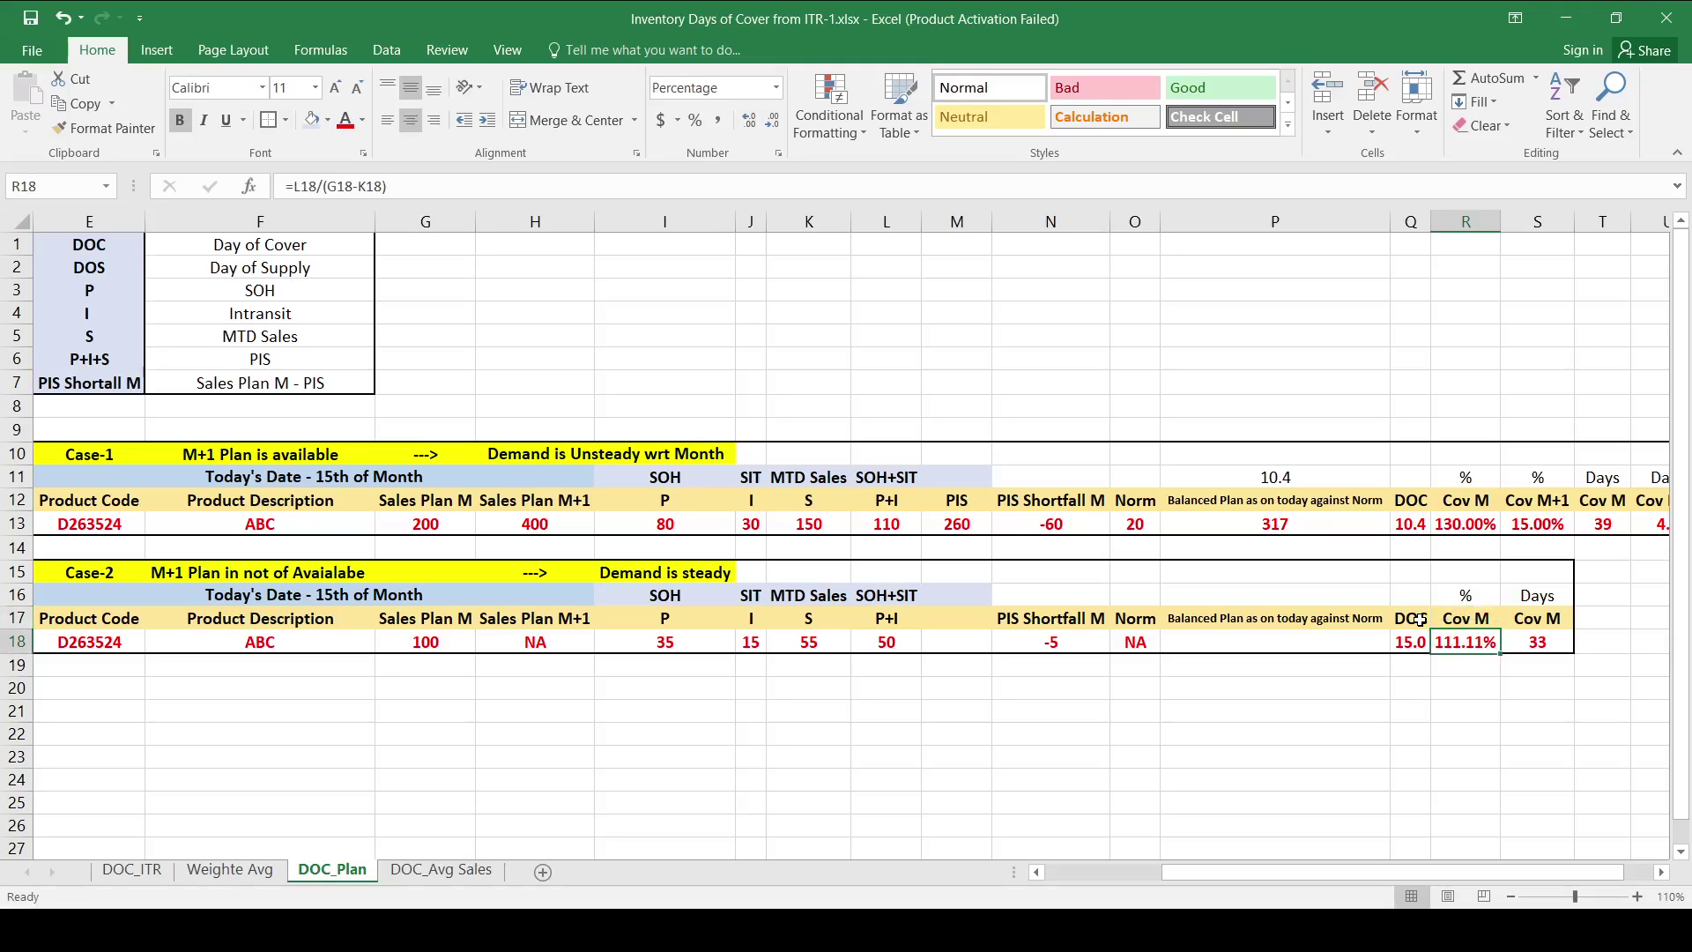
key(F2)
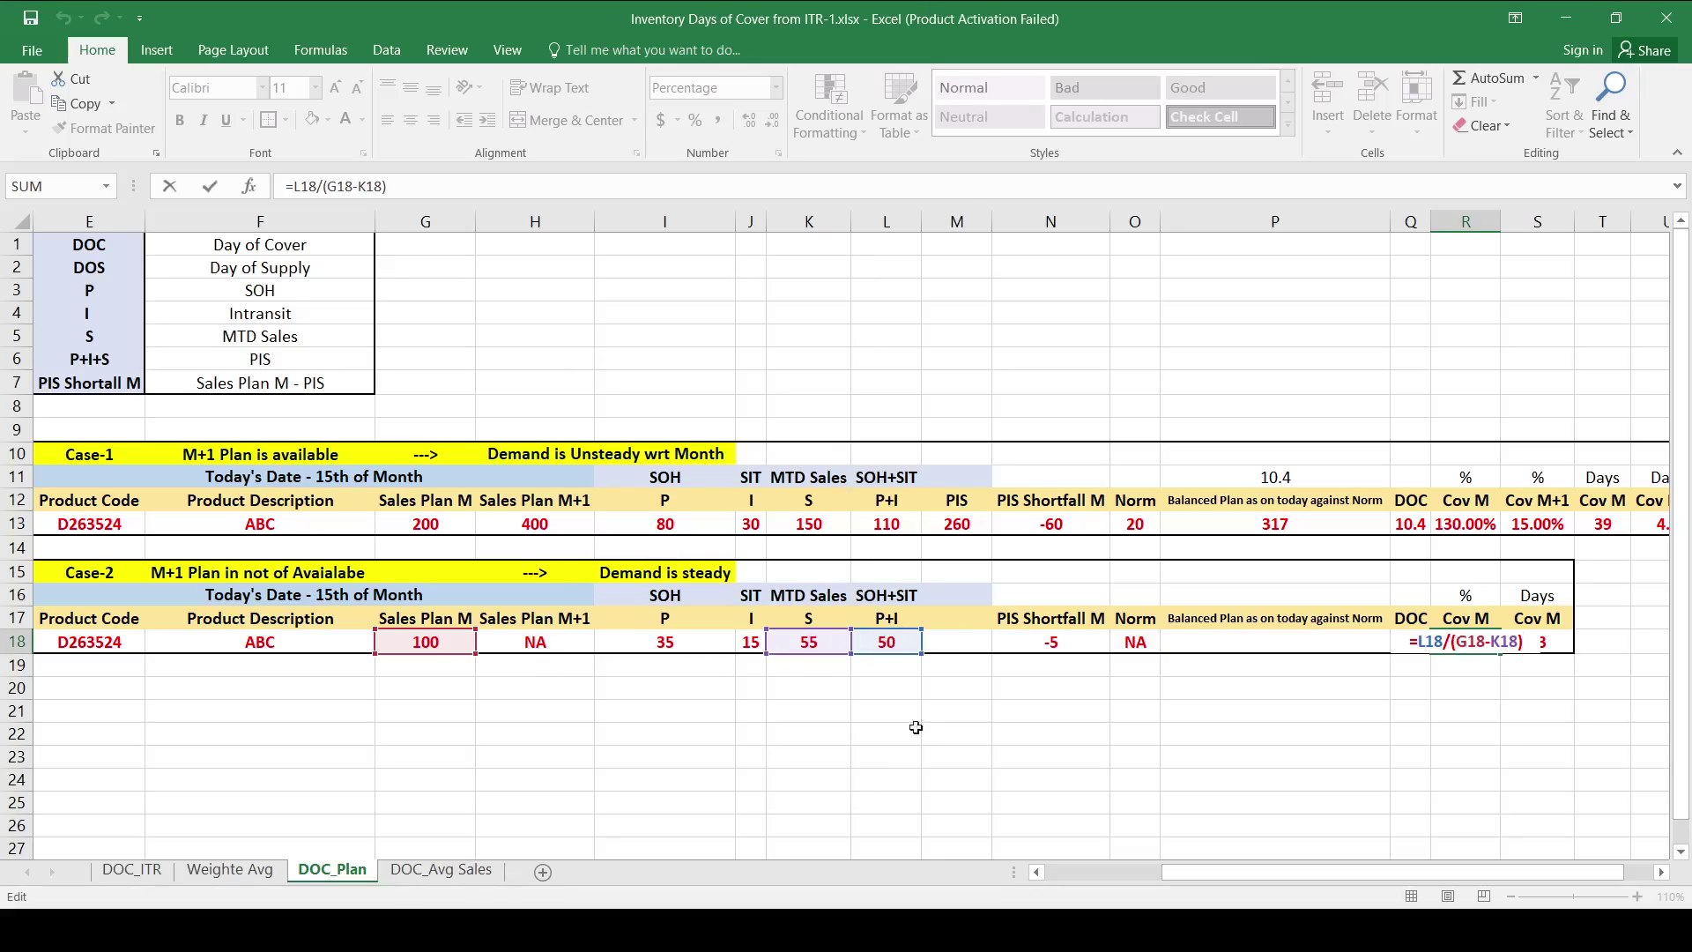
key(ctrl+Return)
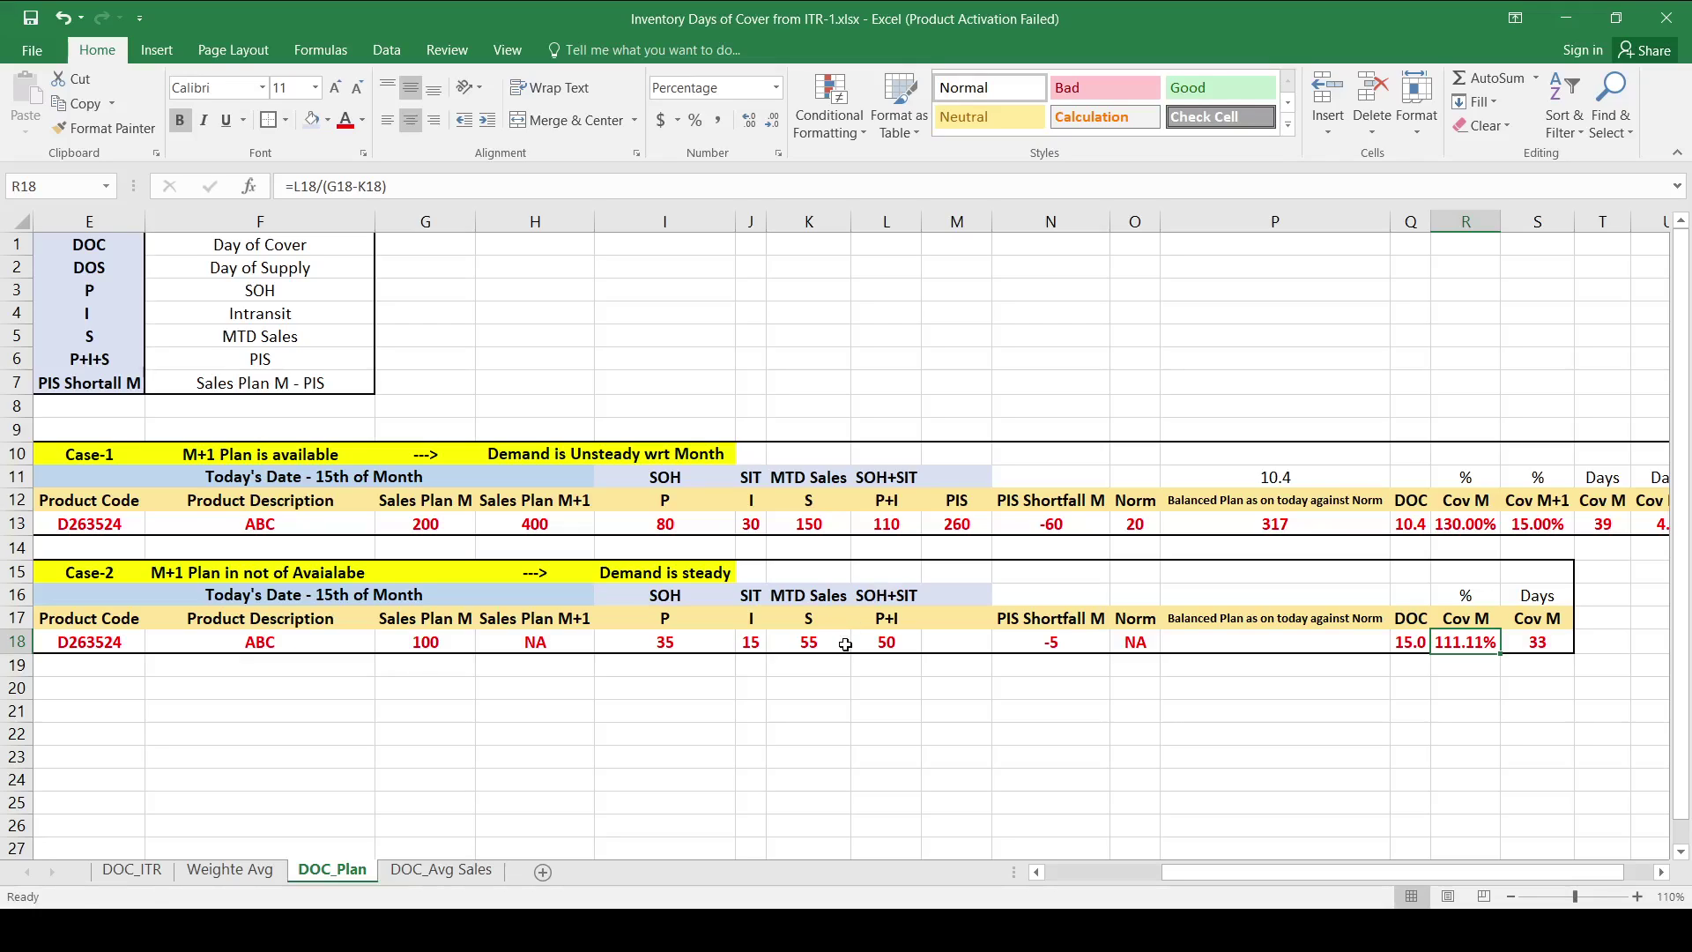
Step: Compare the Case-2 P+I value in L18 with the Cov M results in R18:S18 and MTD Sales in K18
click(890, 646)
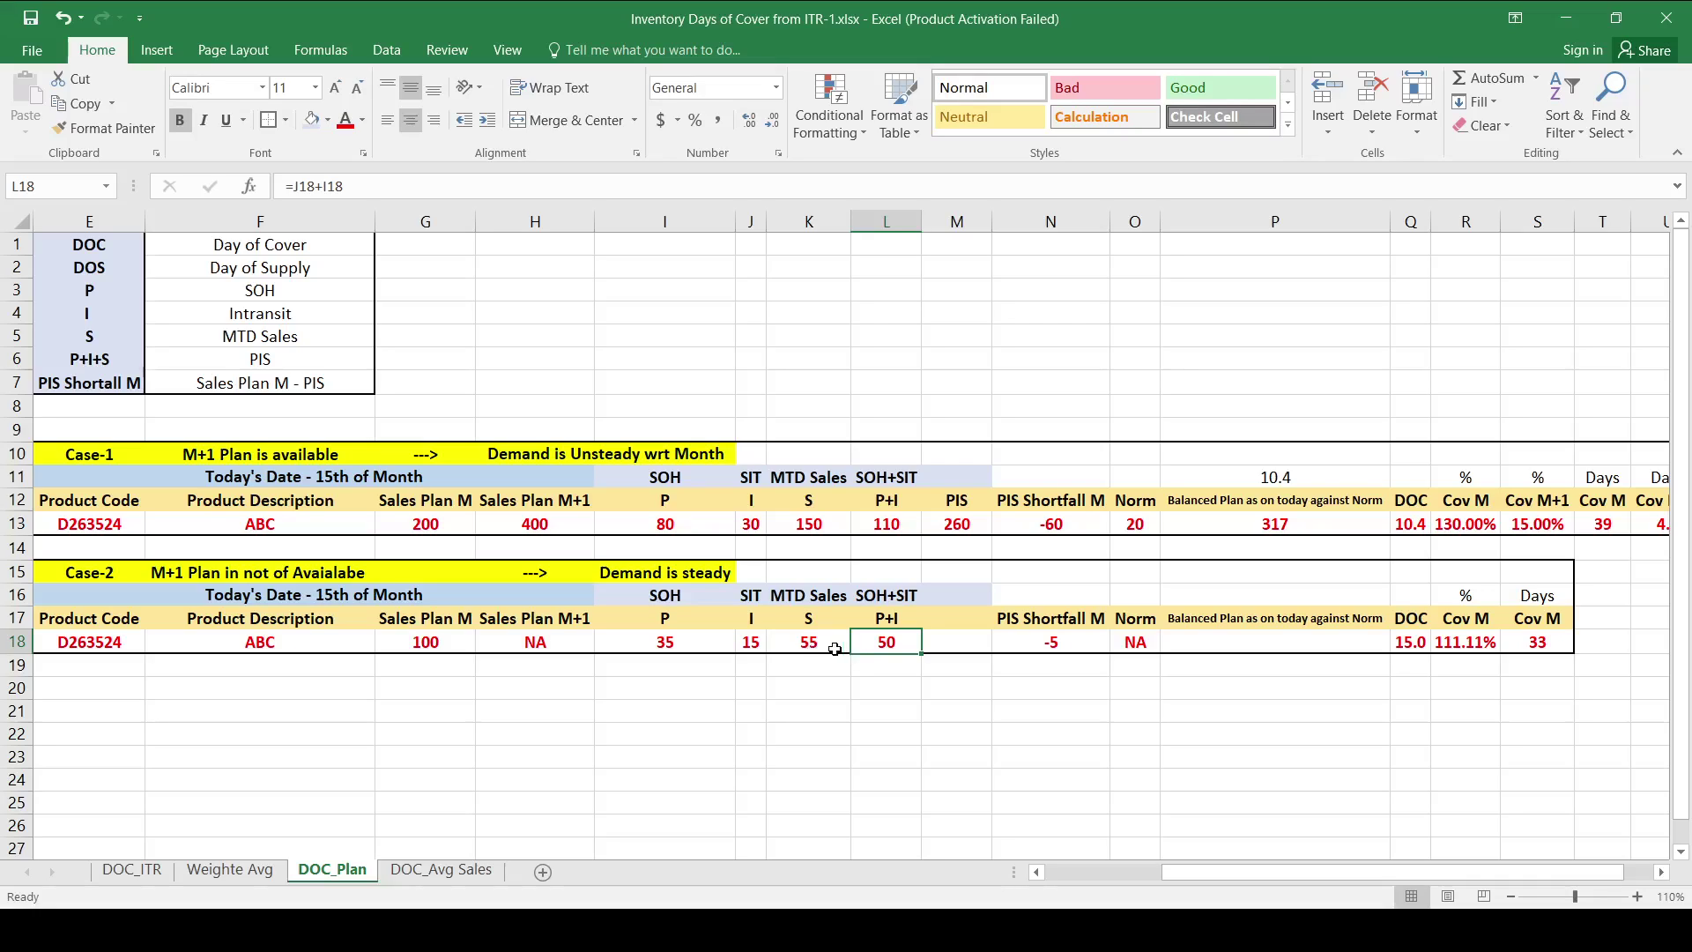
click(1446, 635)
click(1547, 641)
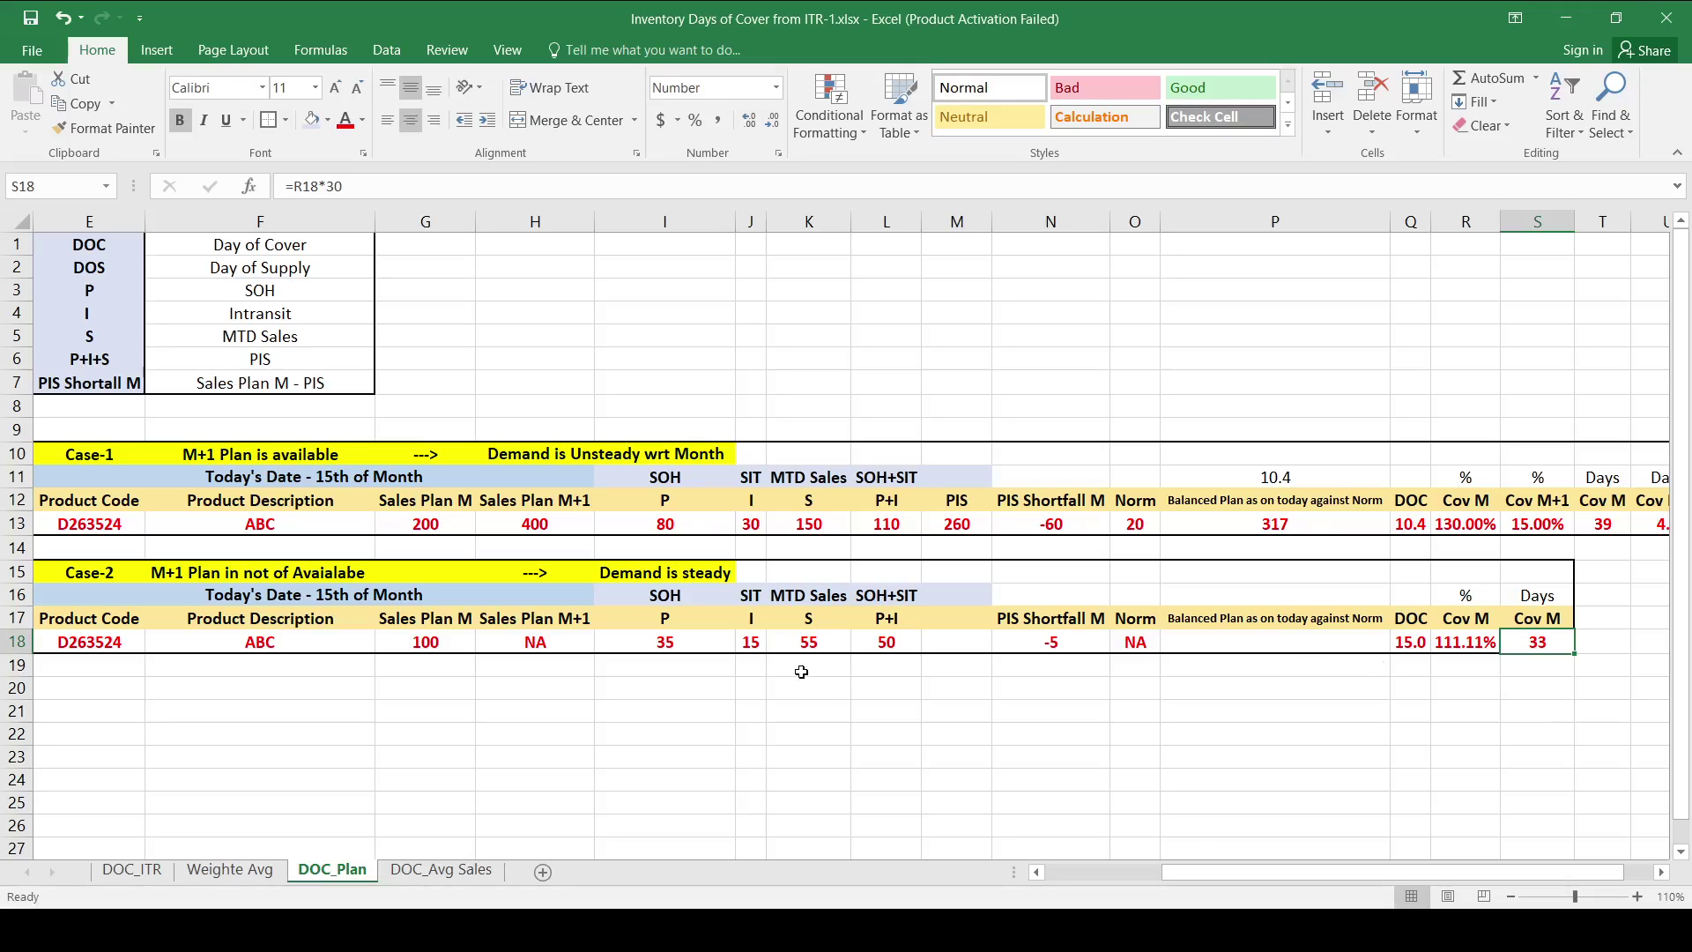
click(808, 643)
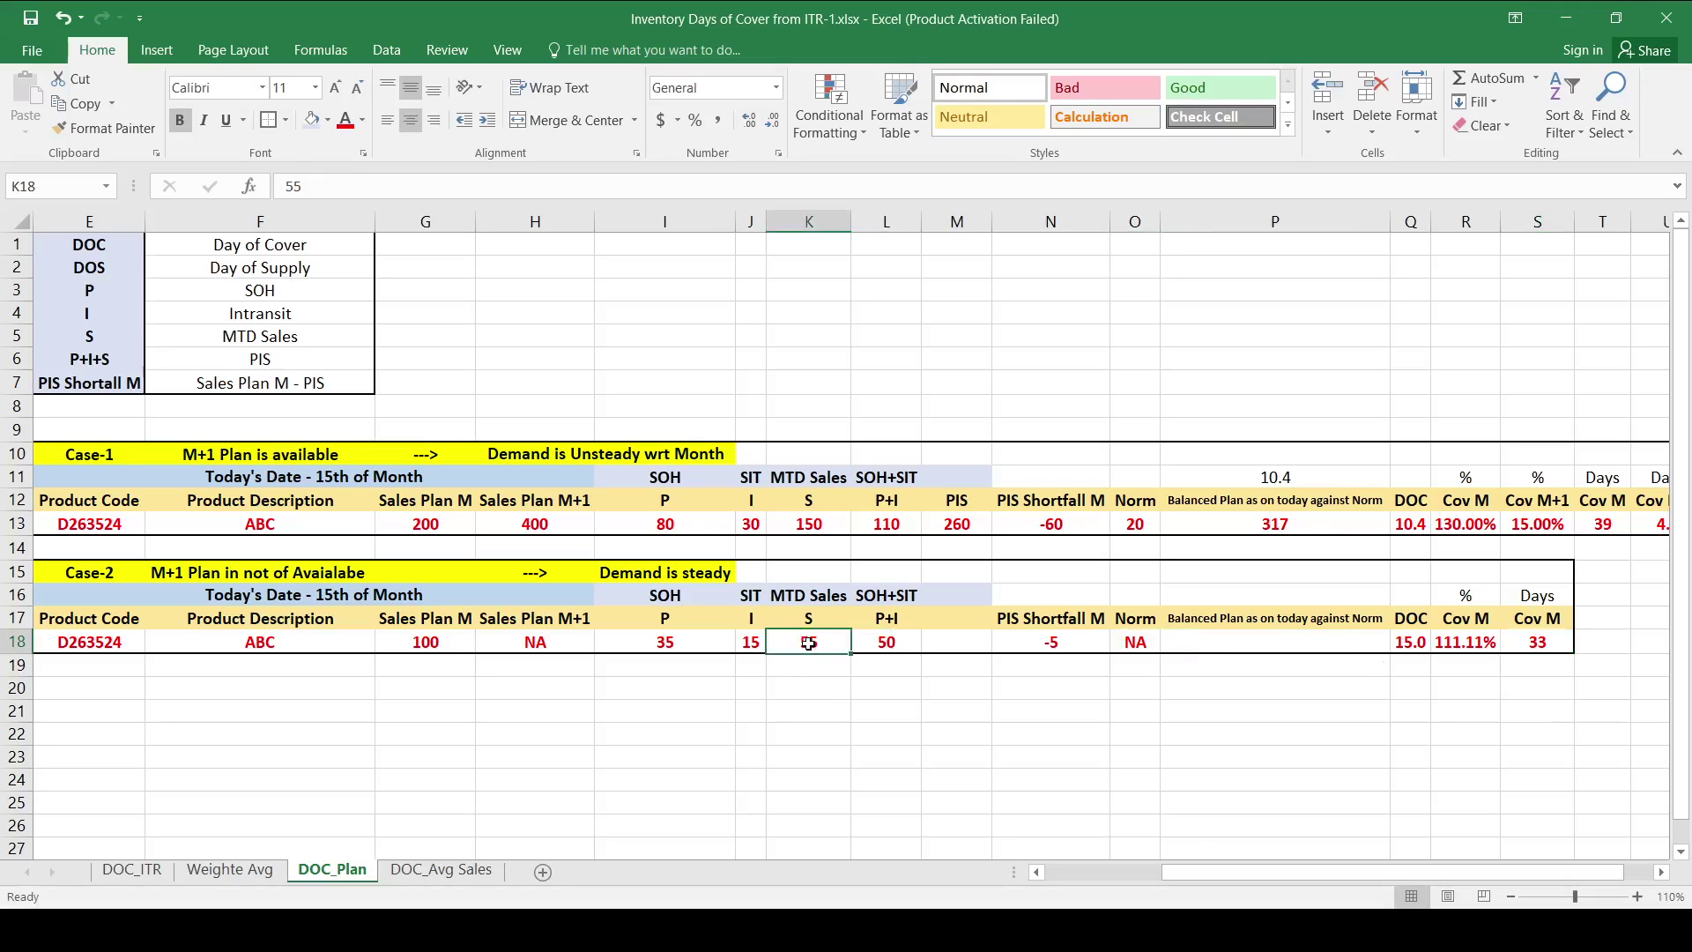
Step: Copy the Case-2 Cov M percentage and days block R16:S18 into the adjacent columns starting at T16
click(1435, 625)
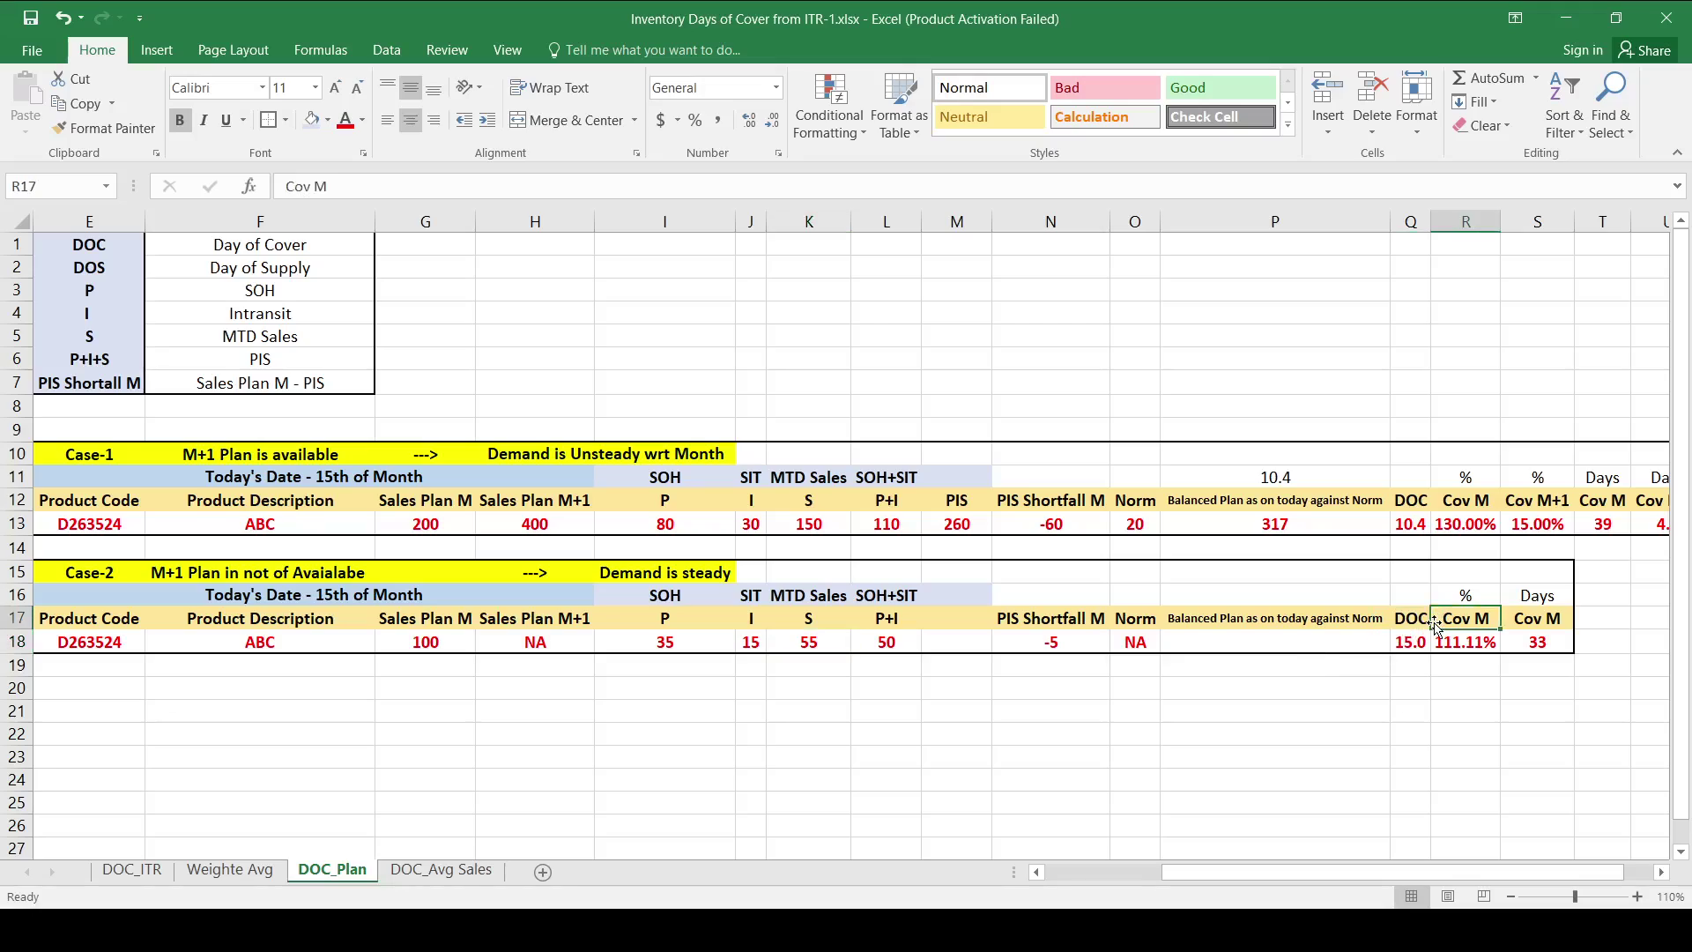
key(Up)
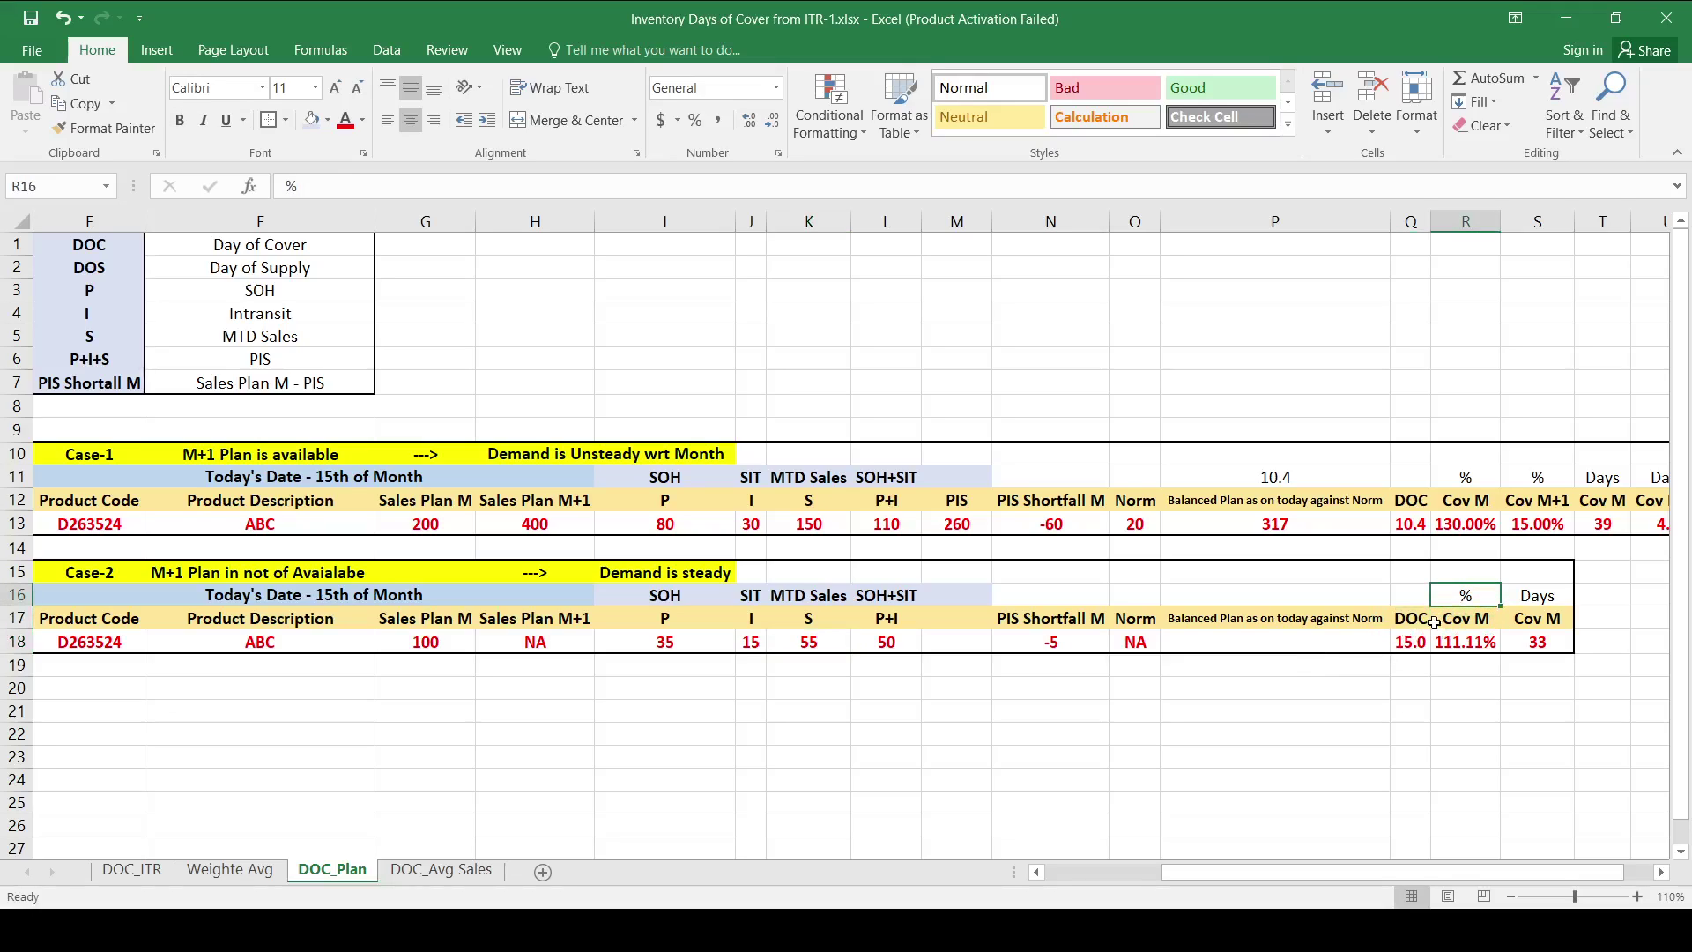
key(shift+Right)
key(shift+Down)
key(shift+Down)
key(Tab)
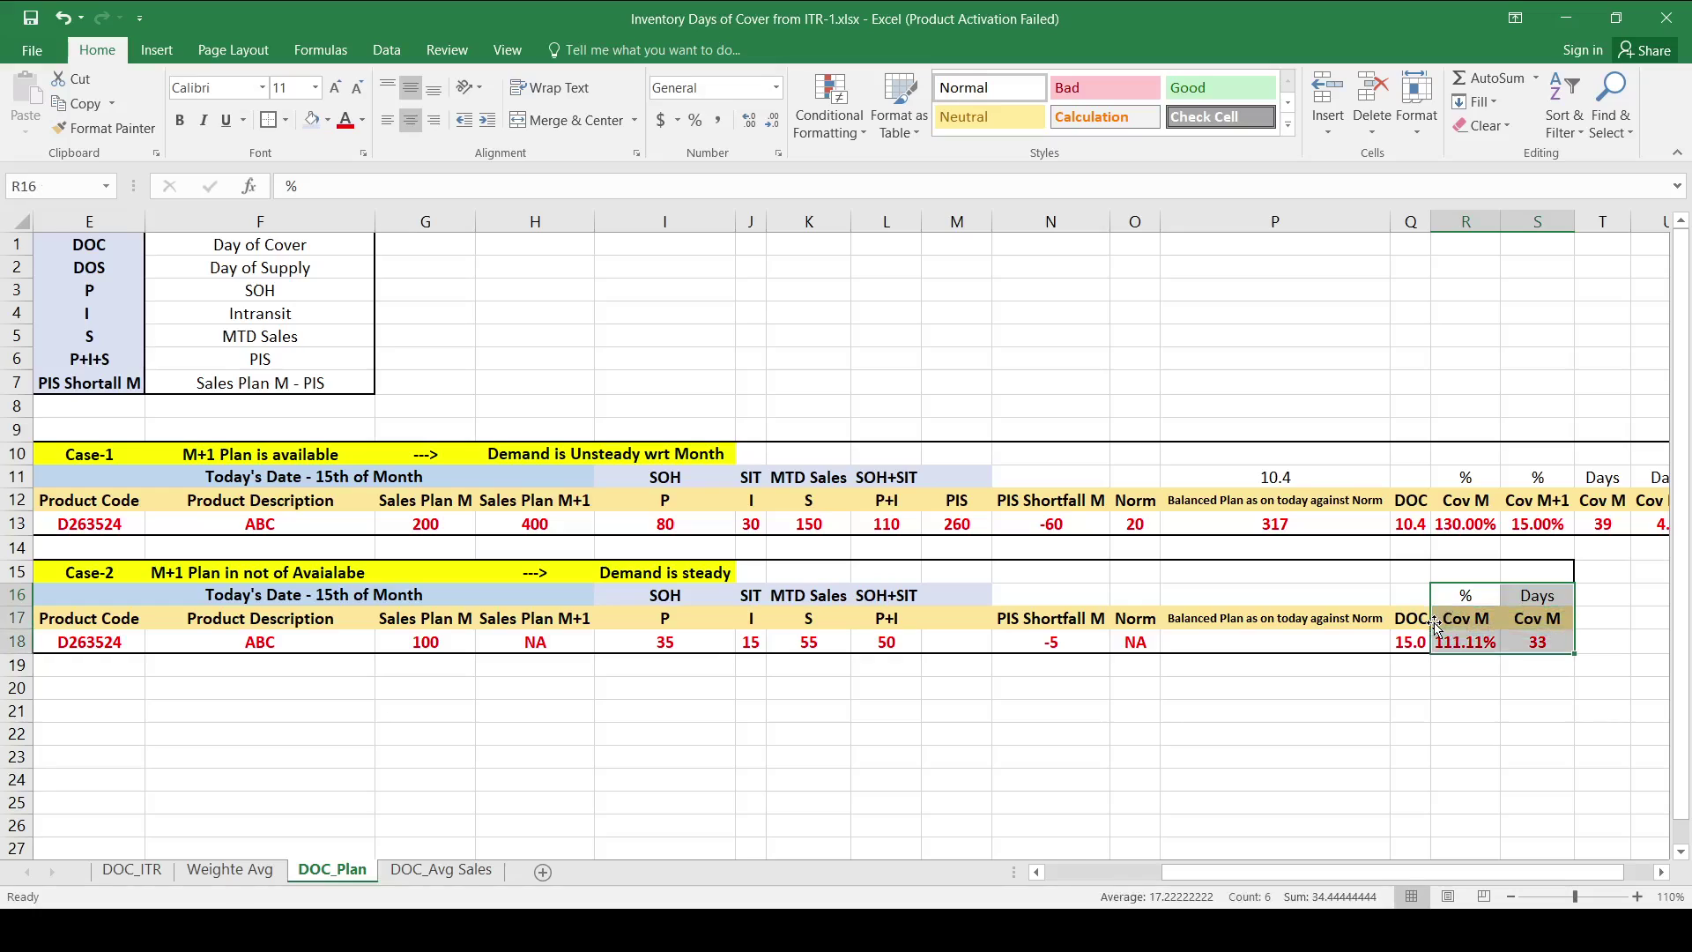
key(ctrl+c)
key(Right)
key(ctrl+v)
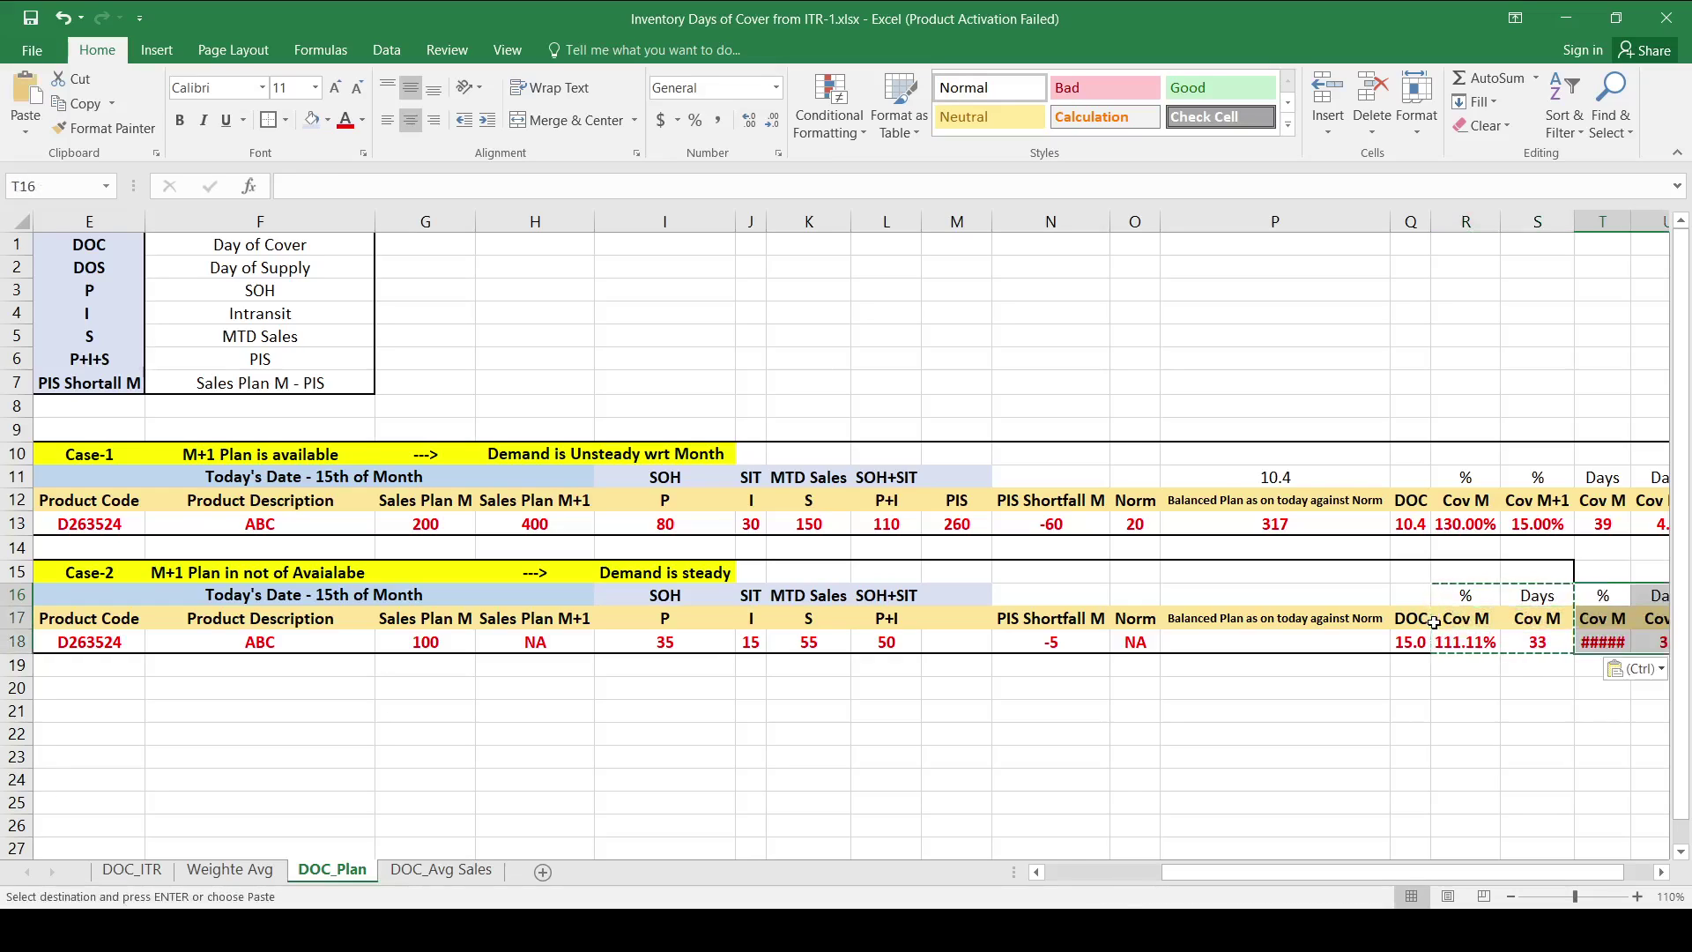
Step: Replace the copied Cov M percentage formula in T18 with =L18/G18
key(Right)
key(Right)
key(Left)
key(Left)
key(Down)
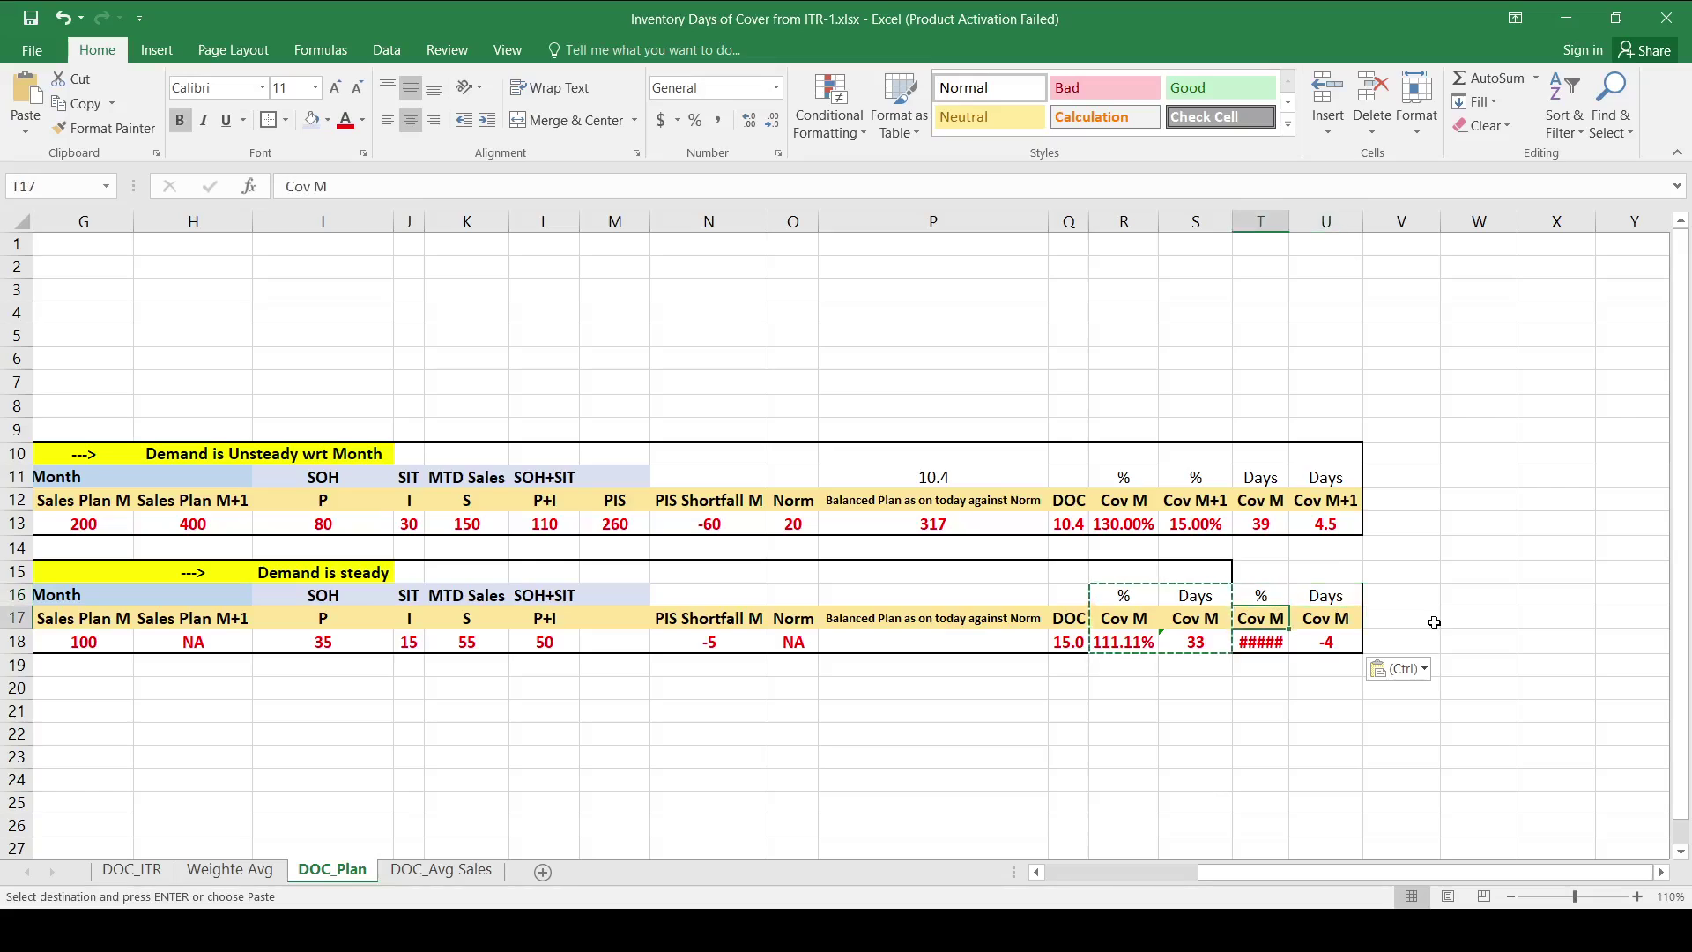
key(Down)
key(Escape)
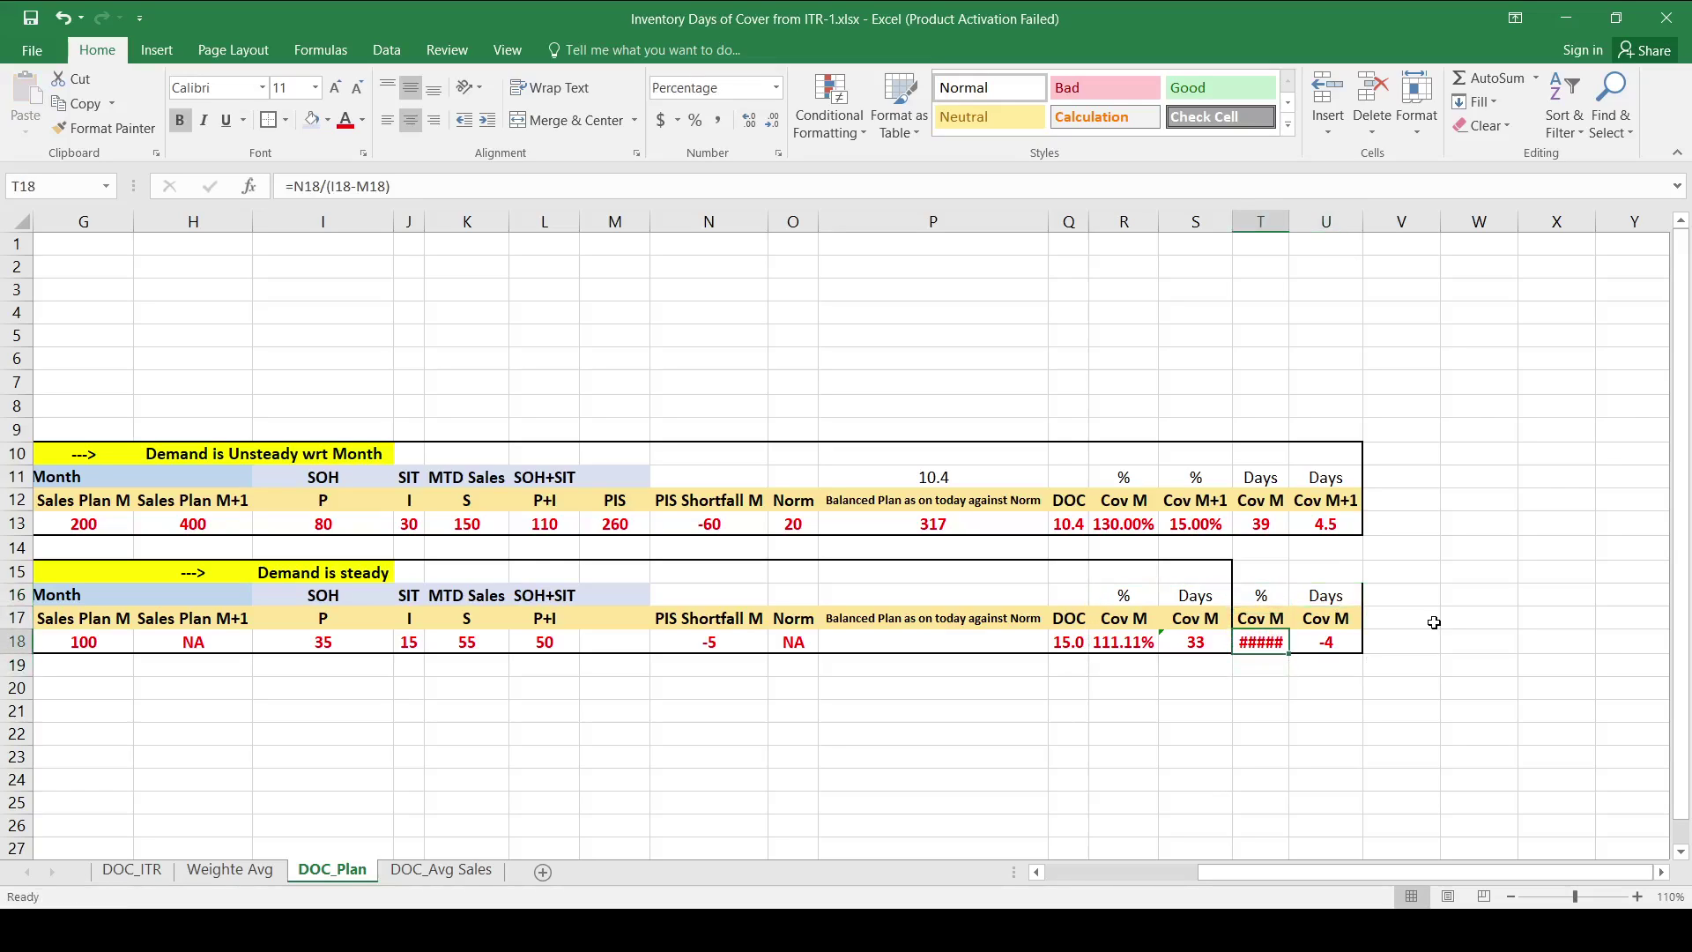
text(=)
key(Left)
key(Left)
key(Left)
key(Left)
key(Left)
key(Left)
key(Left)
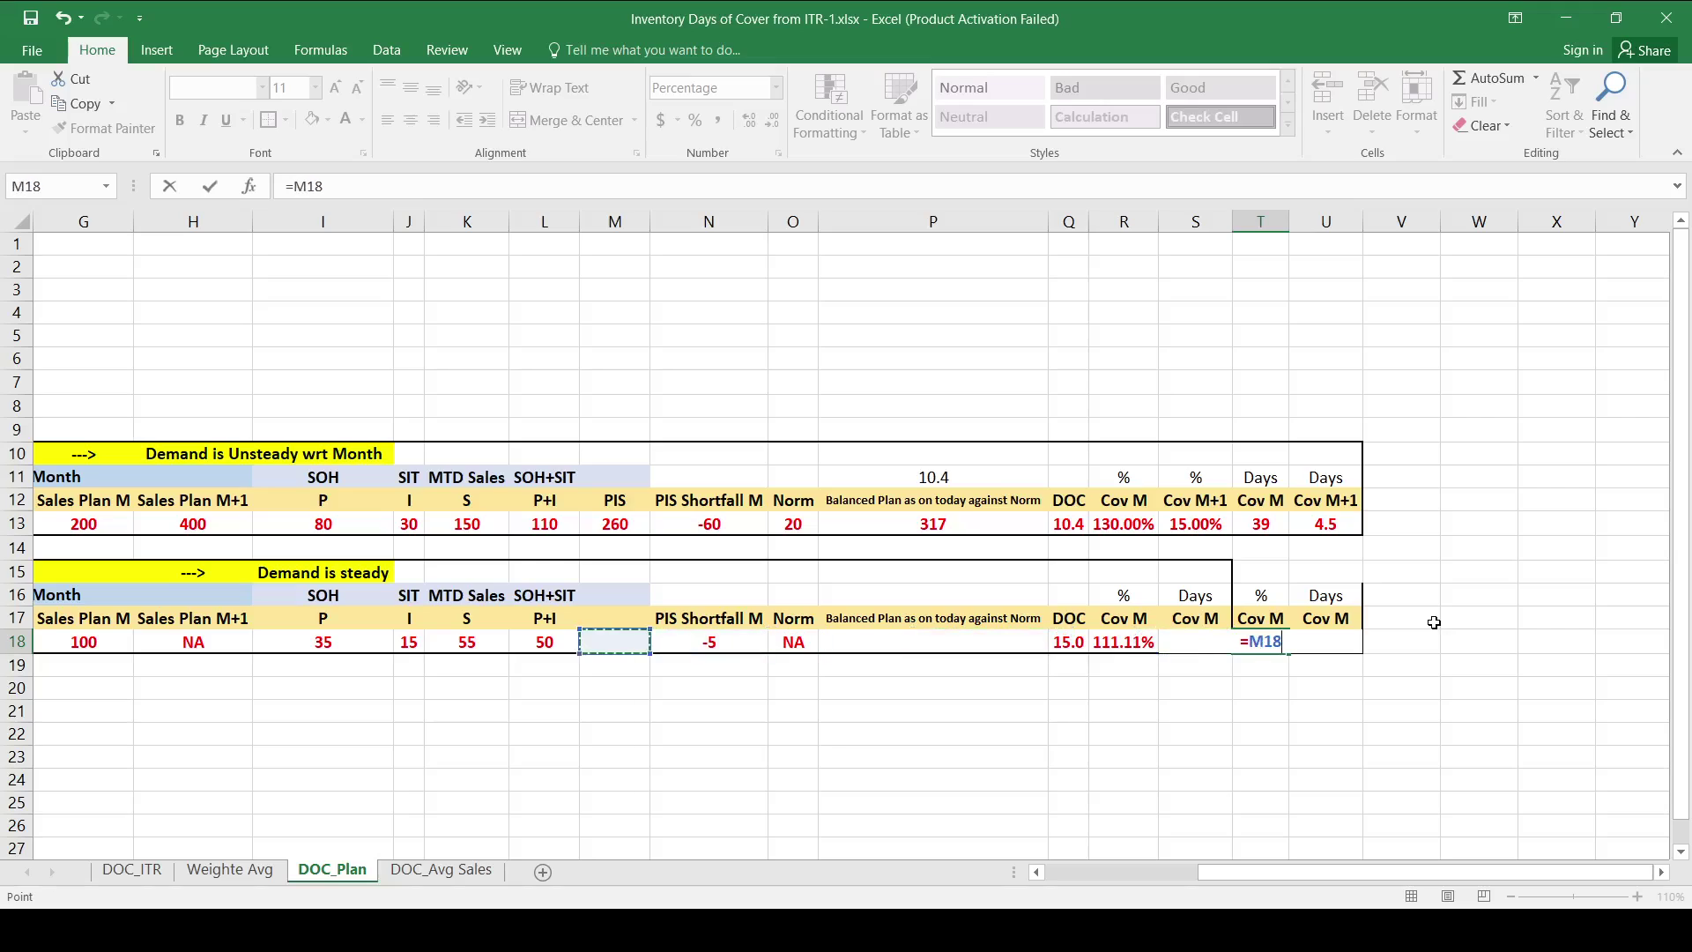
text(/)
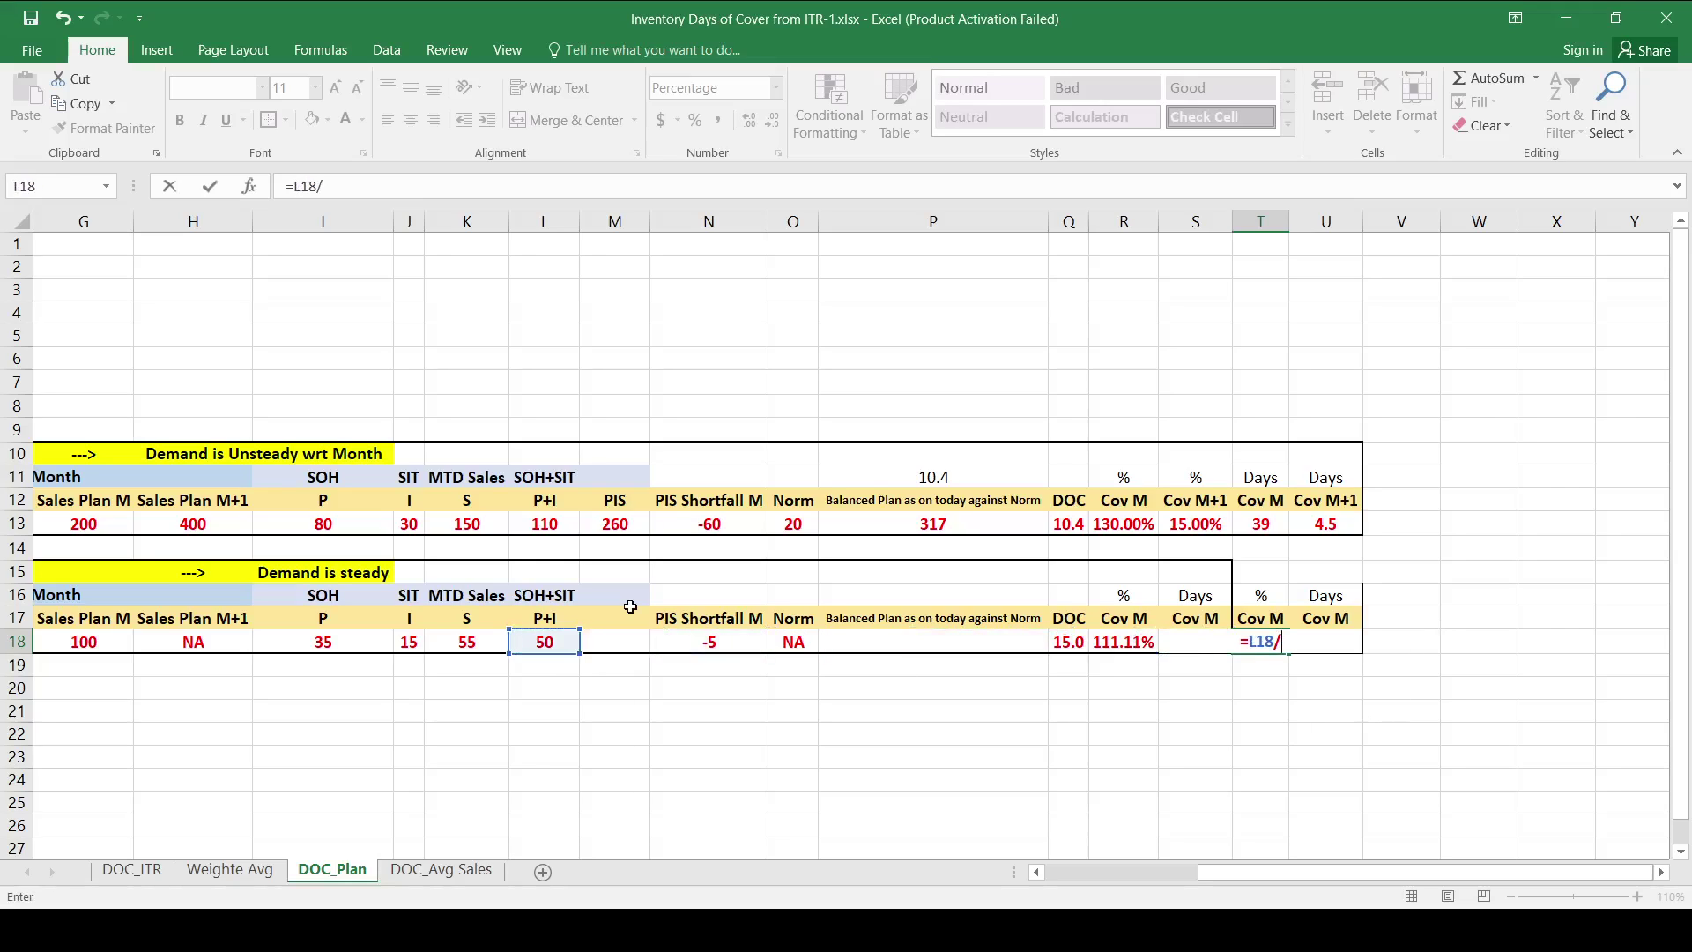
click(118, 635)
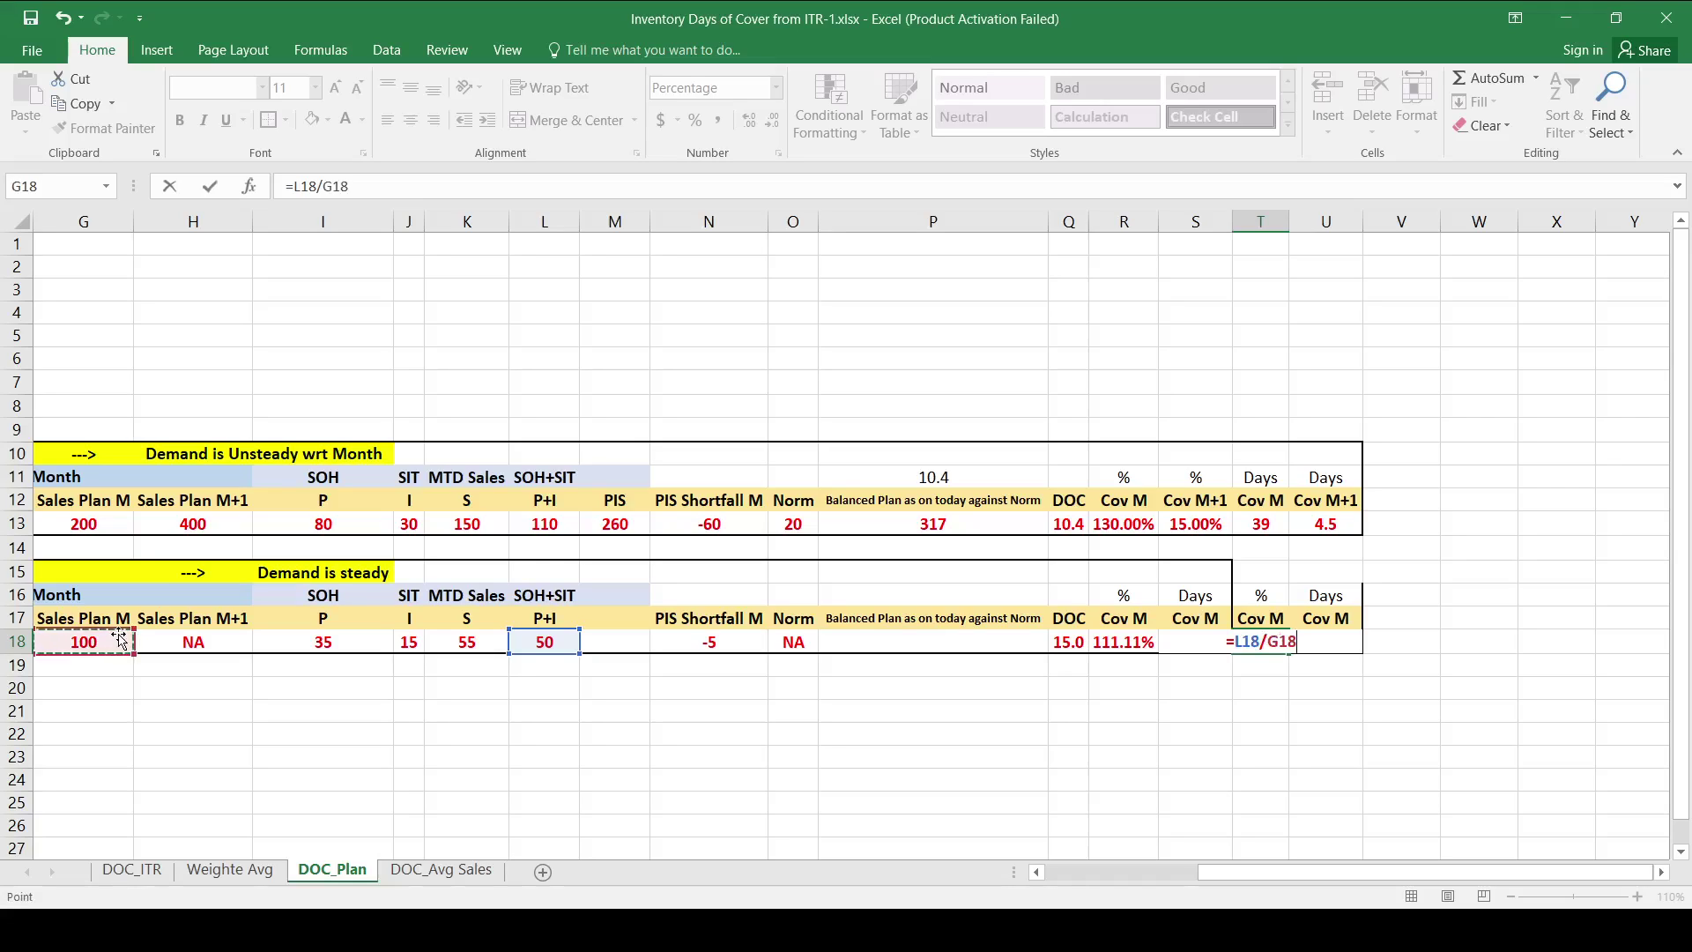
key(ctrl+Return)
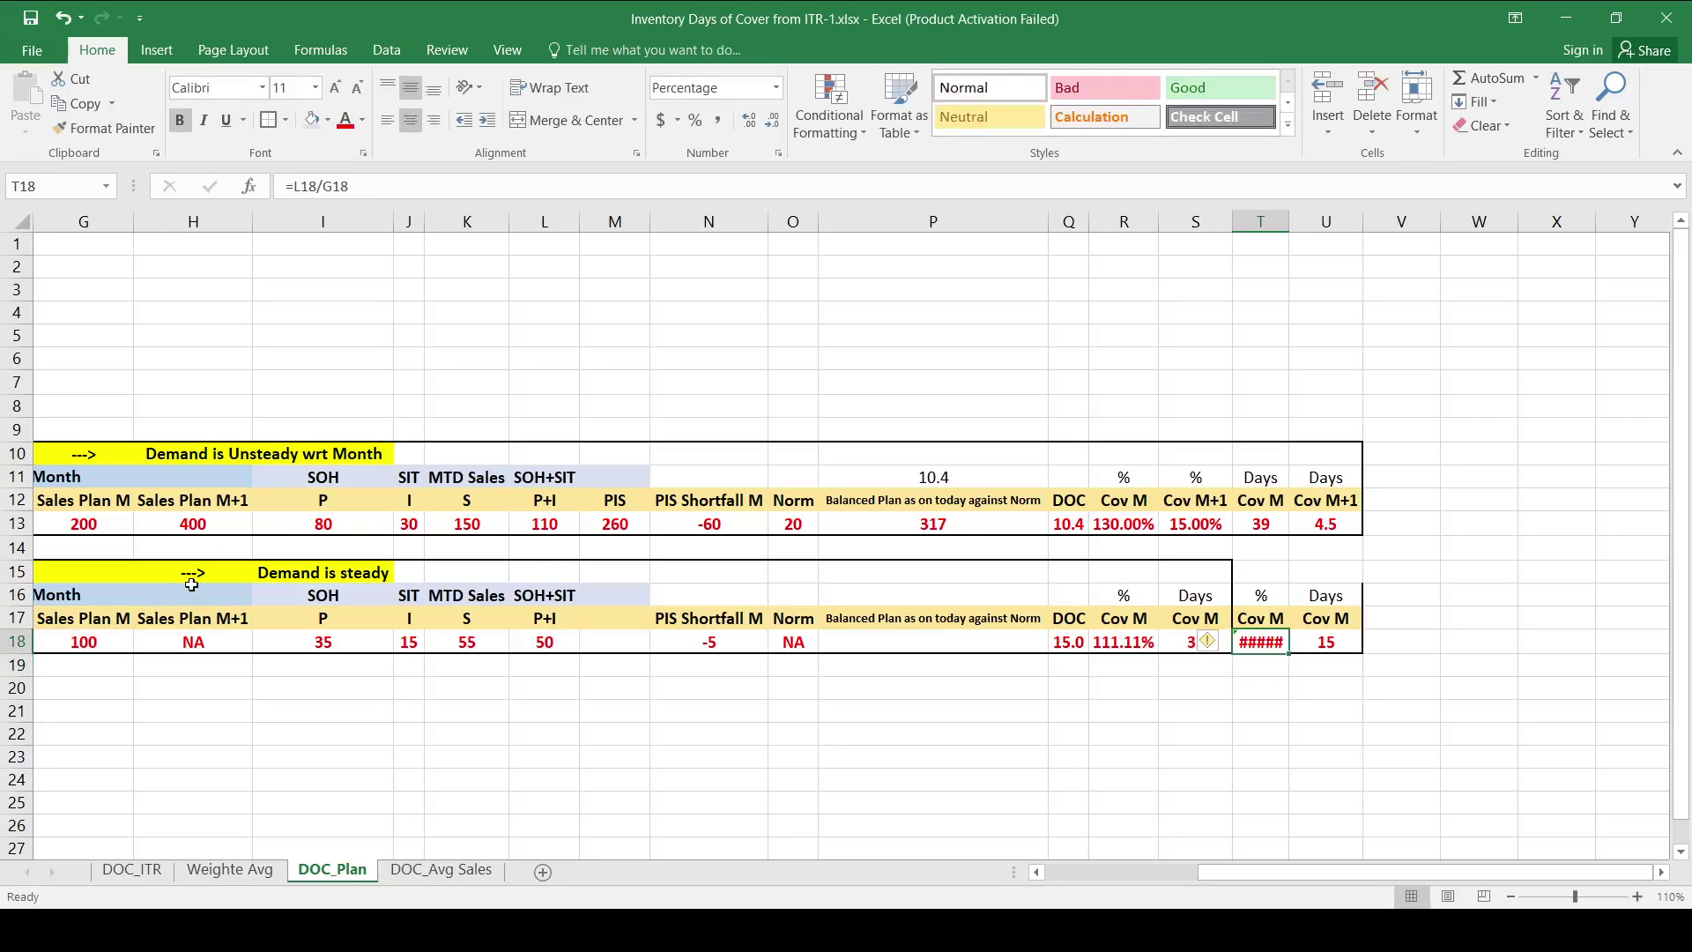
Step: Auto-fit the width of column T and check the copied Cov M formulas in T18 and U18
double_click(1286, 220)
key(Right)
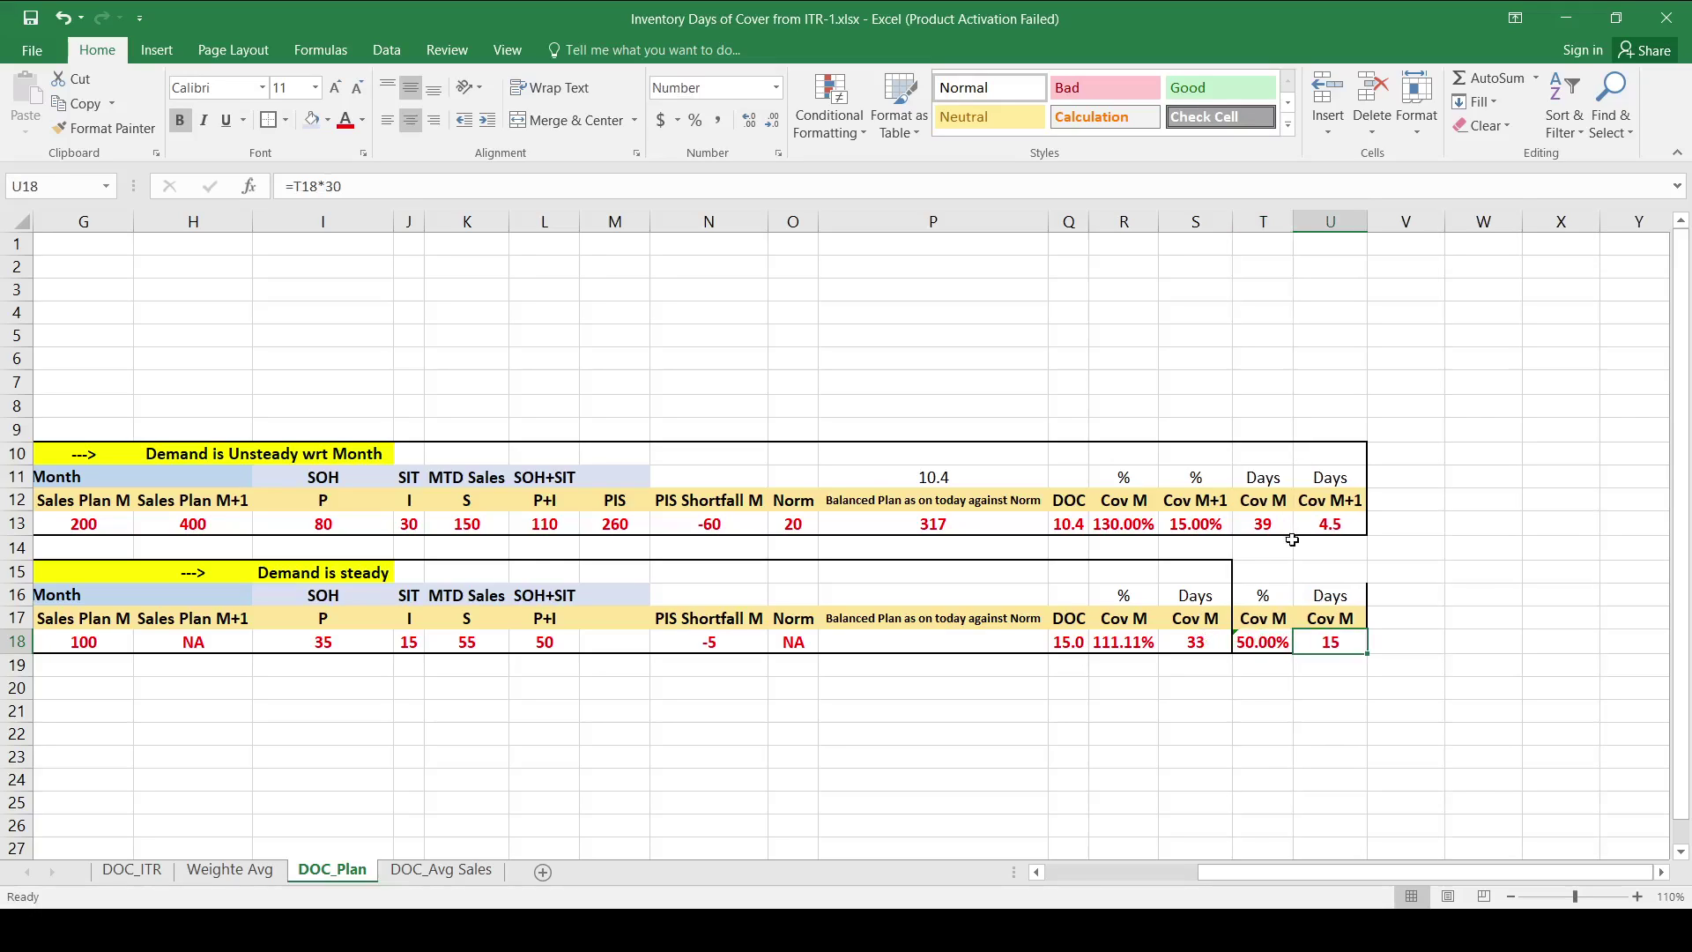
key(Left)
key(Left)
key(Left)
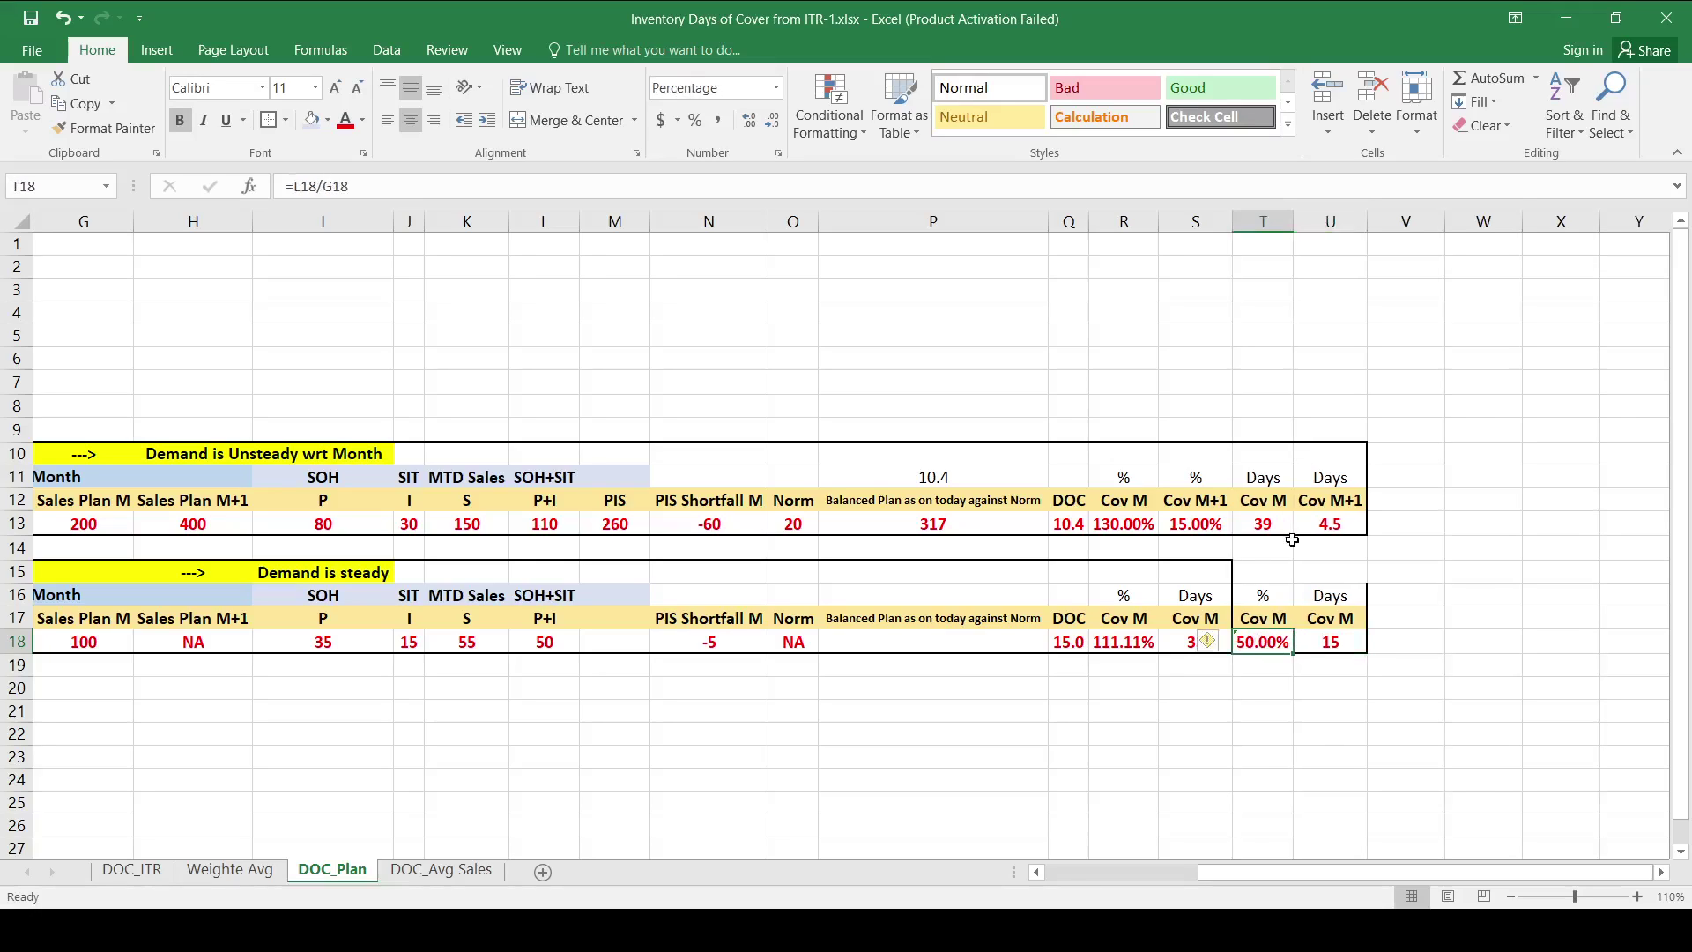
Step: Compare the Case-2 DOC formula in Q18 with the Cov M percentage and days formulas in R18:S18
key(Left)
key(Right)
key(Right)
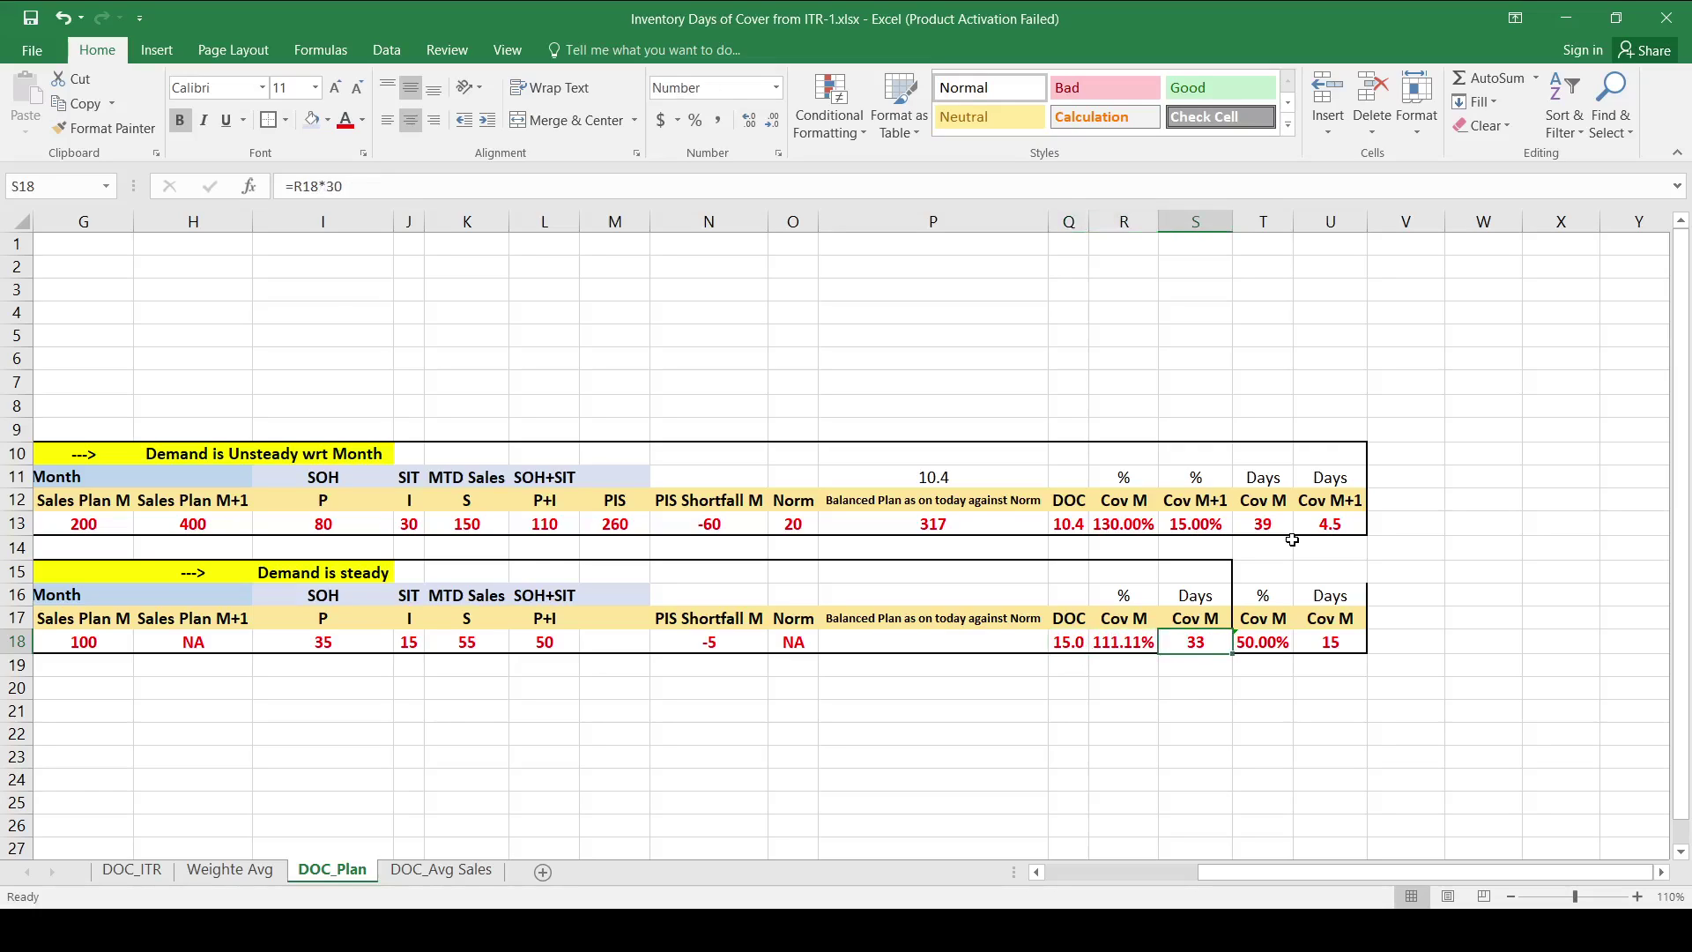
key(Left)
key(Right)
key(Left)
key(Left)
key(Right)
key(Right)
key(Left)
key(Left)
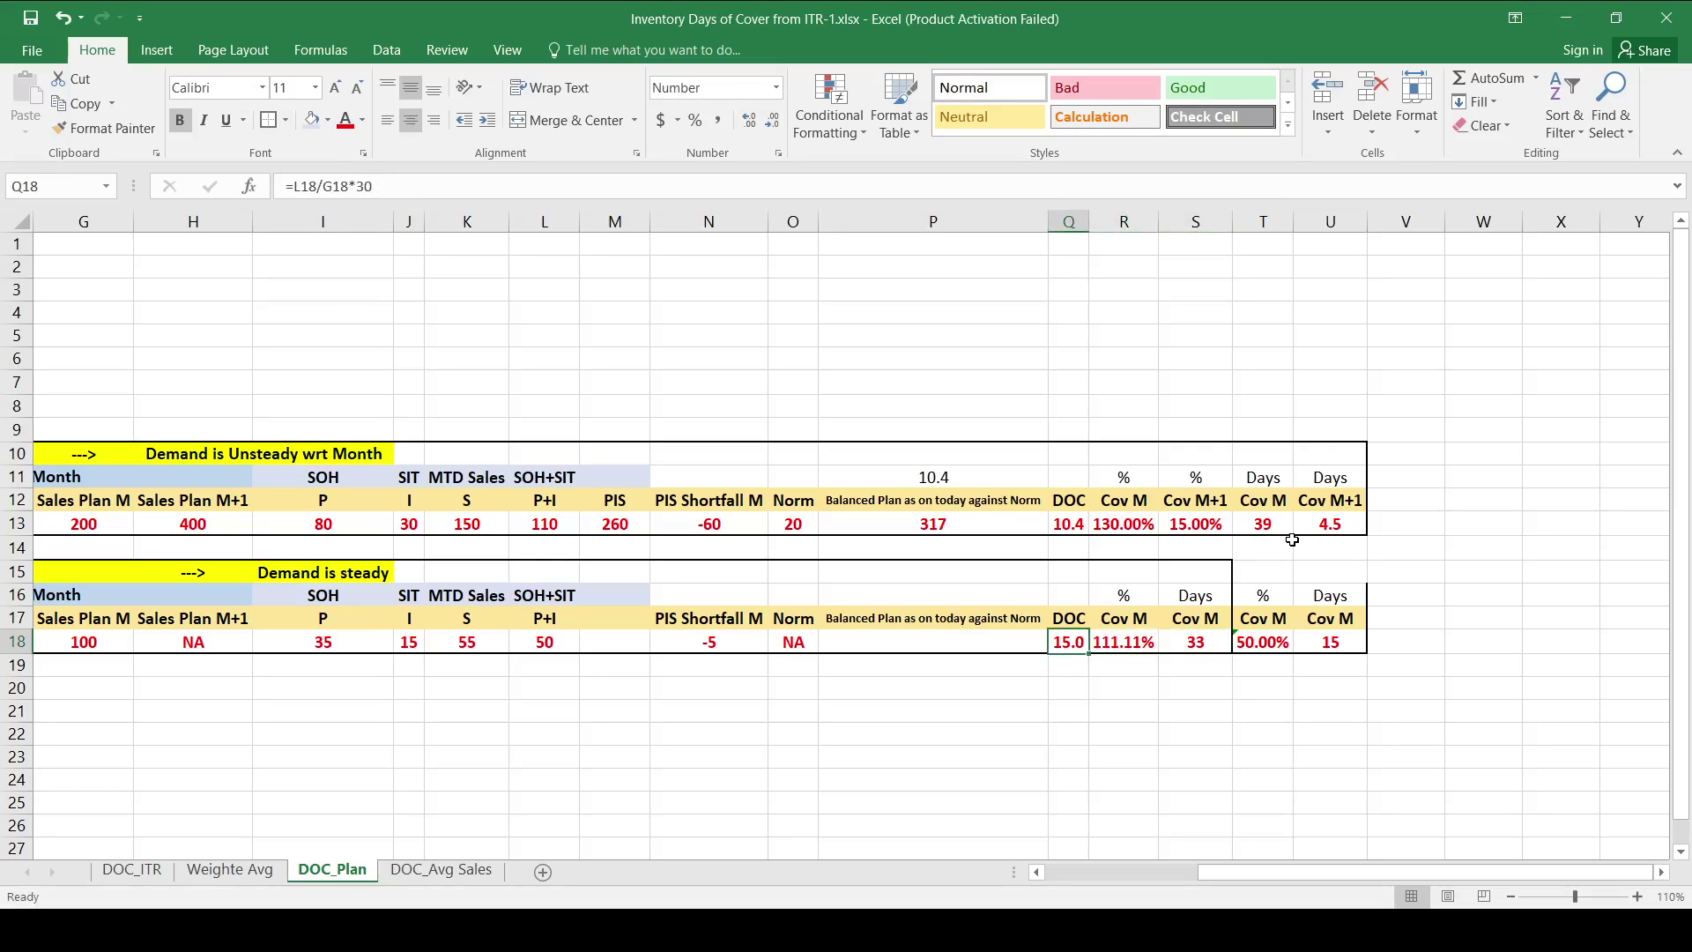
key(Right)
key(Left)
key(Right)
key(Right)
Step: Review the Case-2 source values for Sales Plan M+1 in H18, MTD Sales in K18 and P+I in L18
key(Left)
key(Left)
key(Left)
key(Left)
key(Left)
key(Left)
key(Left)
key(Left)
key(Left)
key(Left)
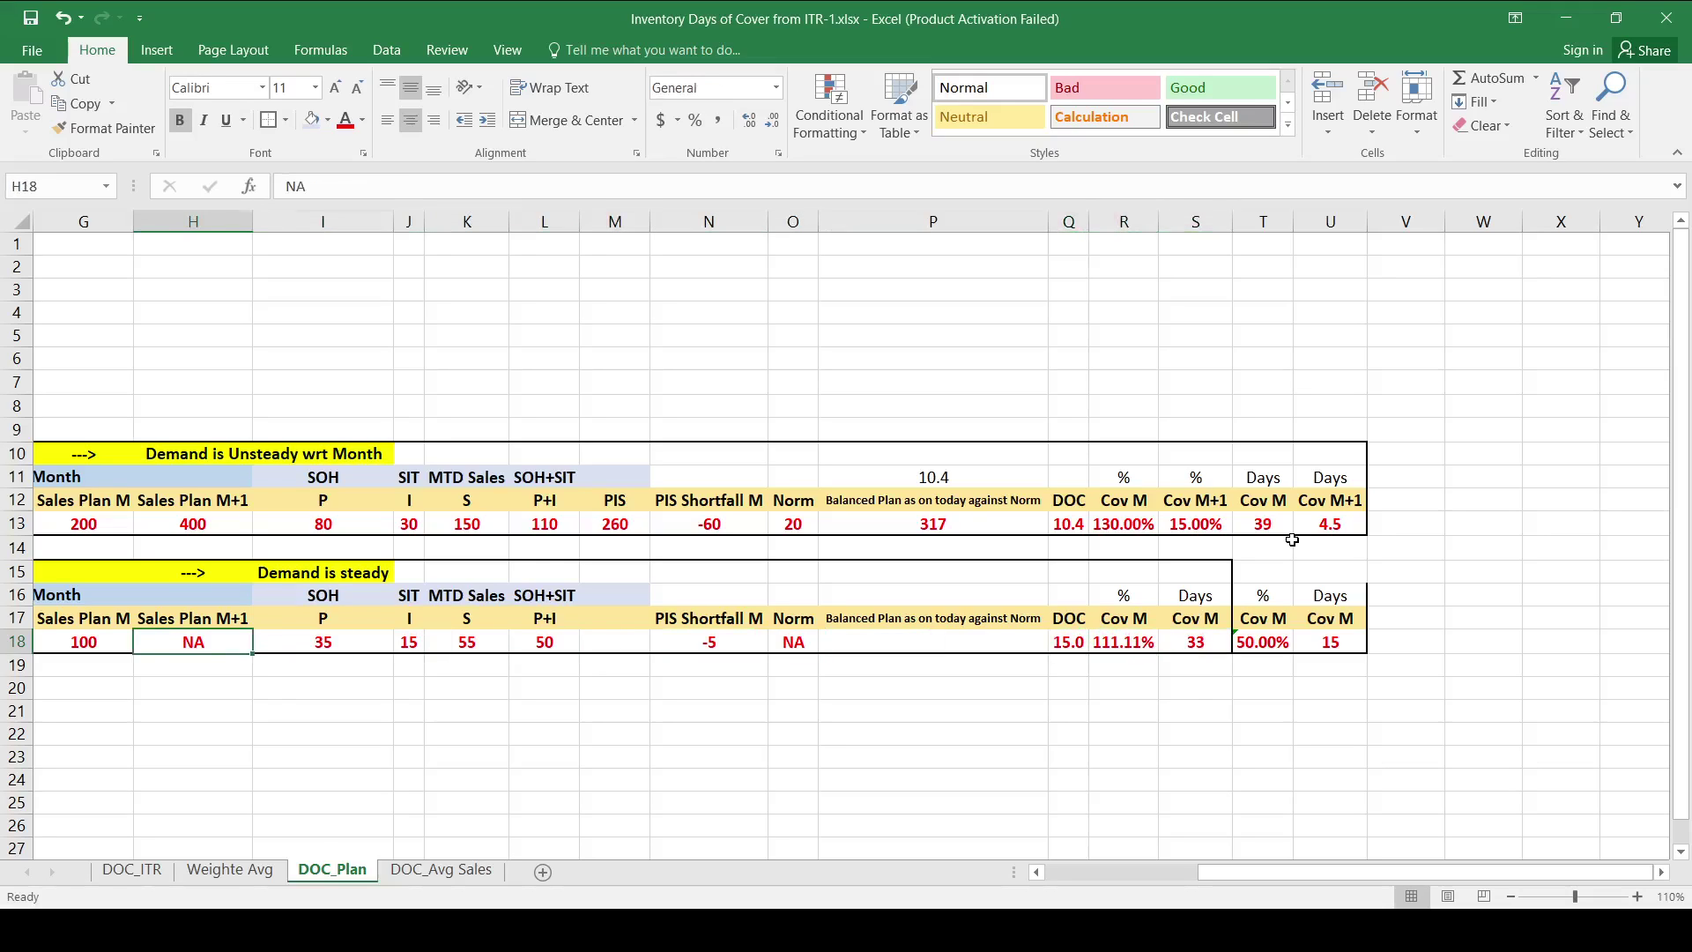
key(Right)
key(Right)
key(Right)
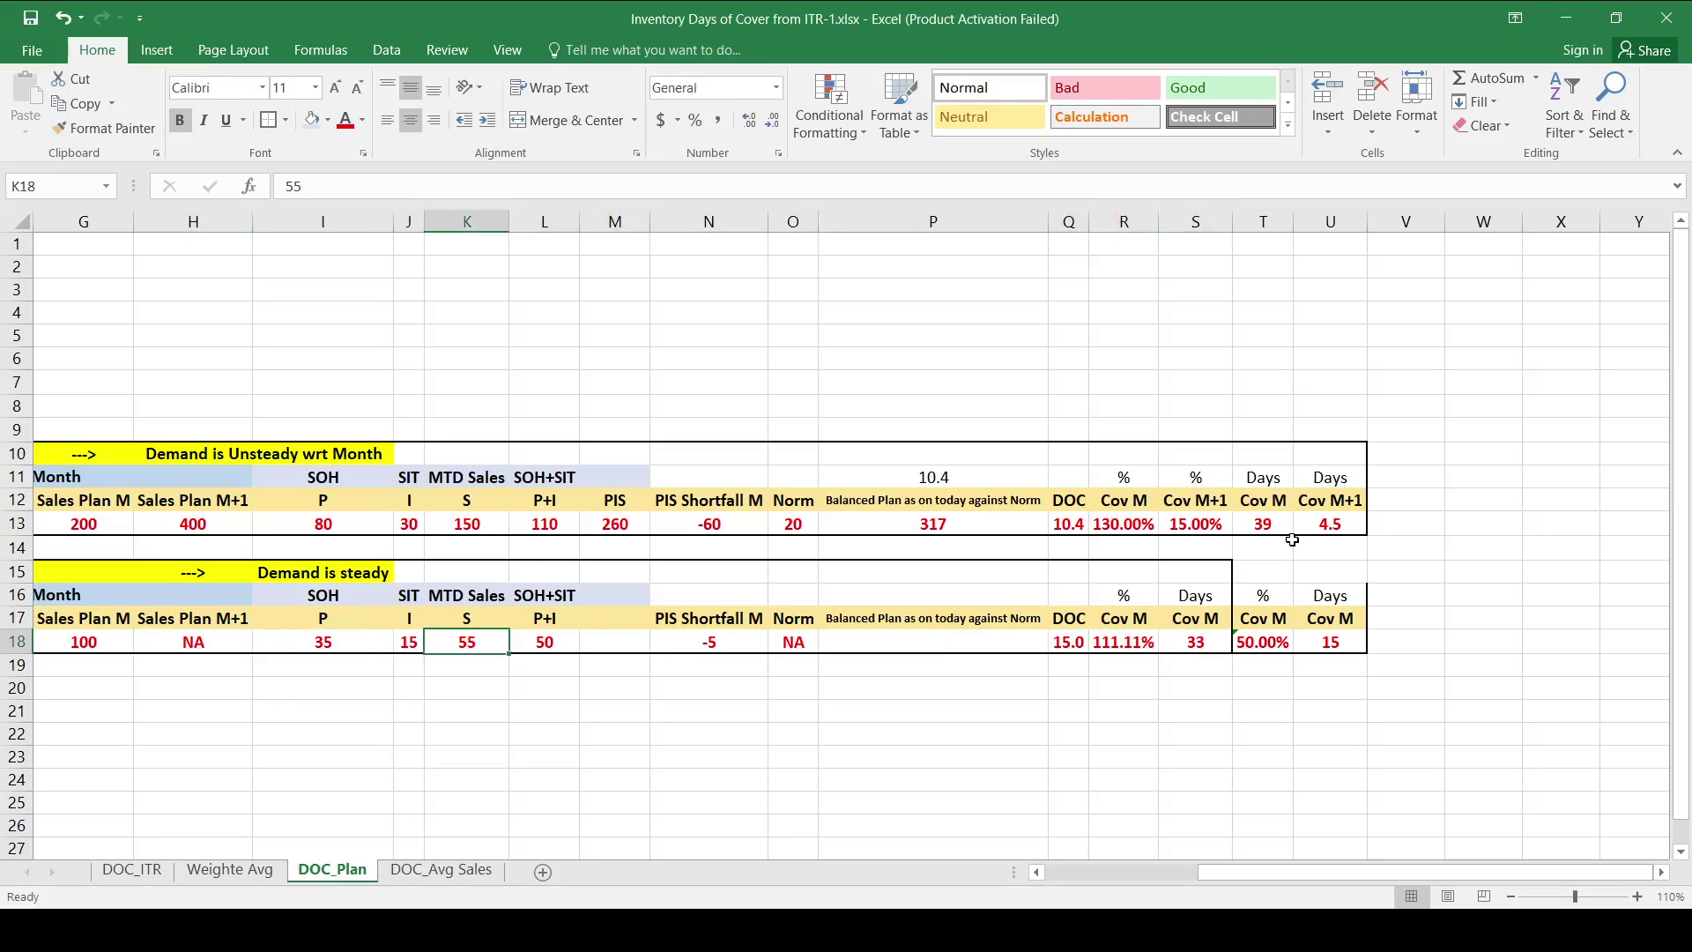
key(Right)
key(Left)
key(Right)
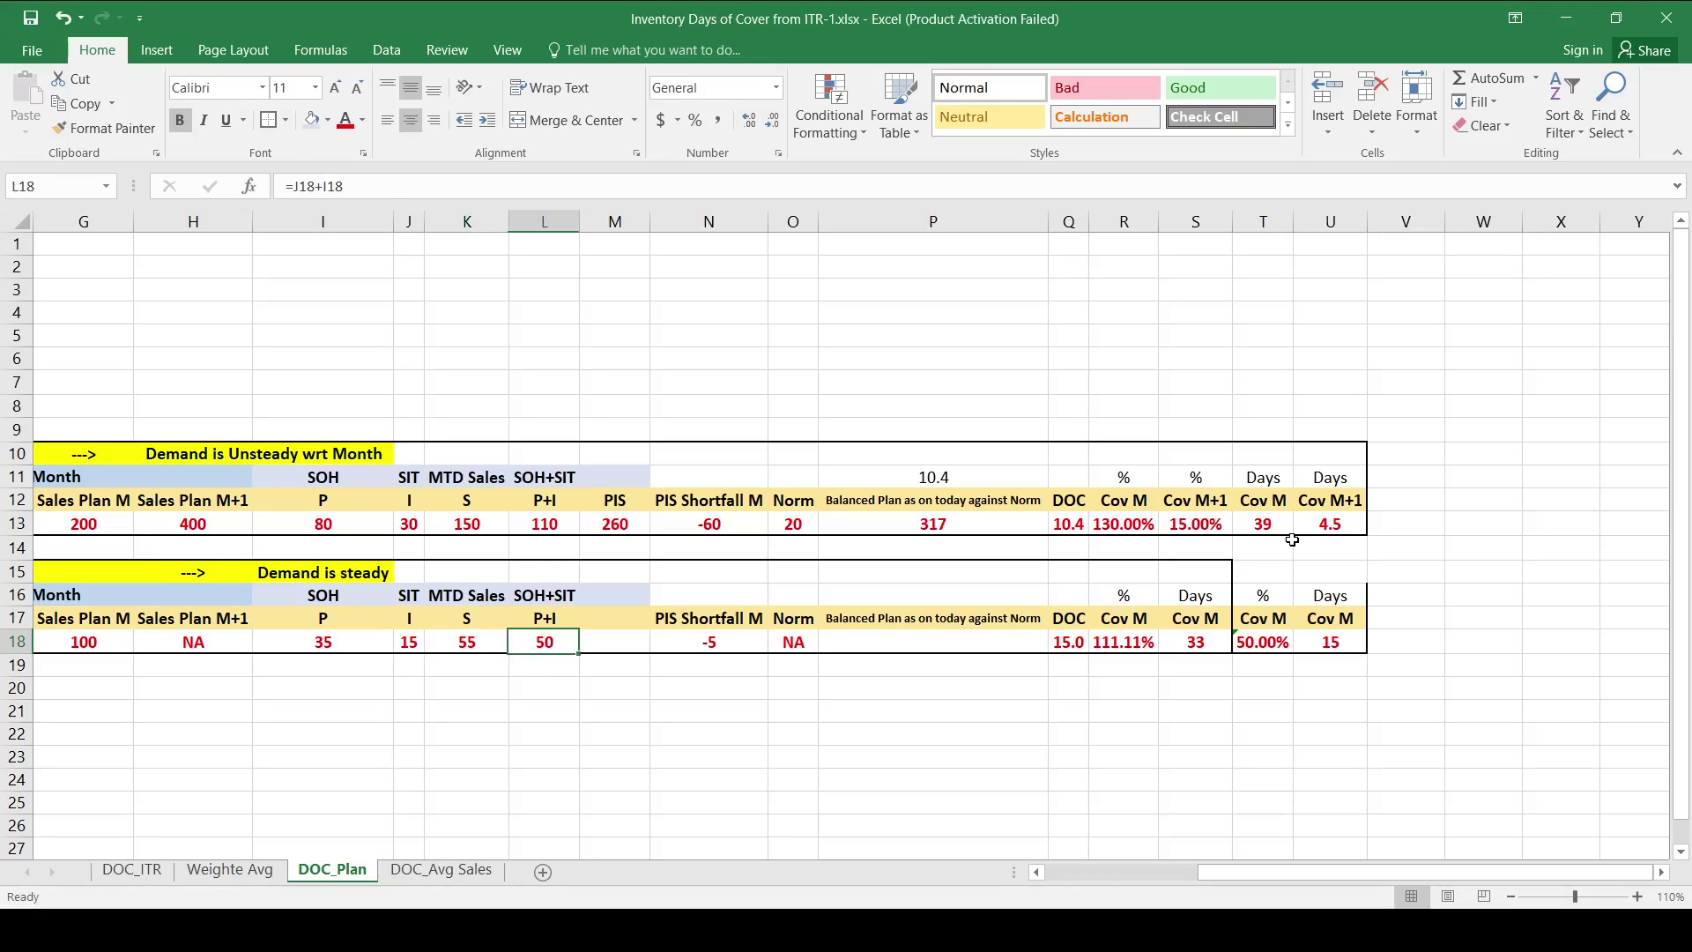
Step: Examine the plan-based Cov M days formula in U18 and the percentage formula in T18
key(Right)
key(Right)
key(Right)
key(Right)
key(Right)
key(Right)
key(Right)
key(Right)
key(Right)
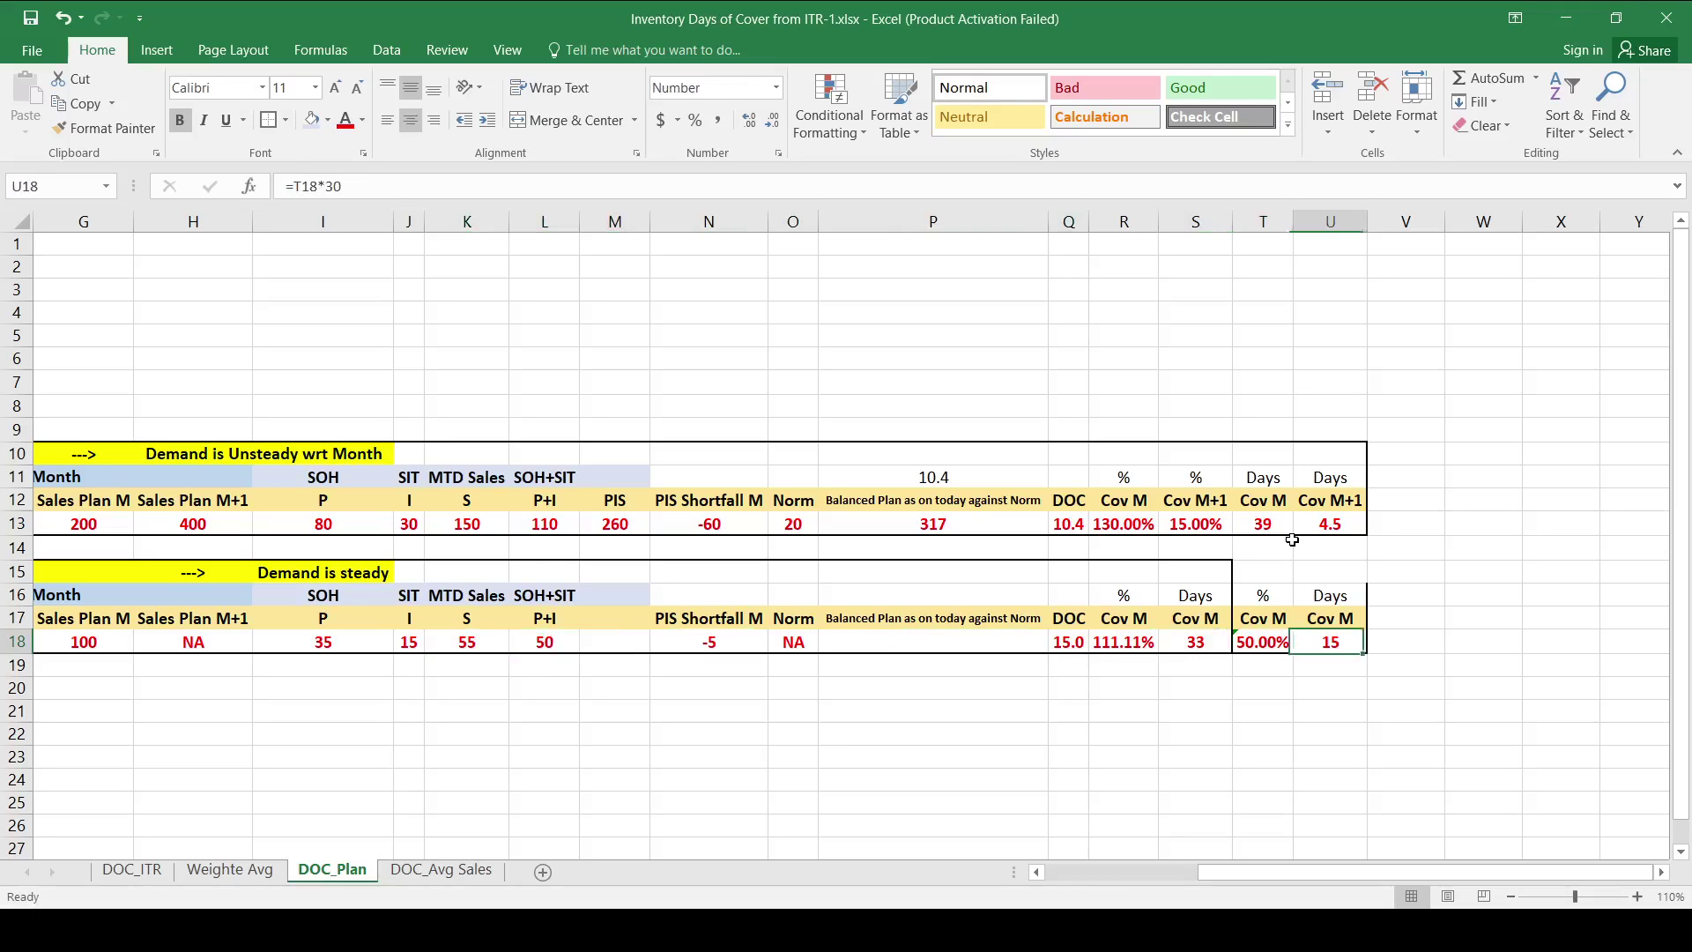
key(Left)
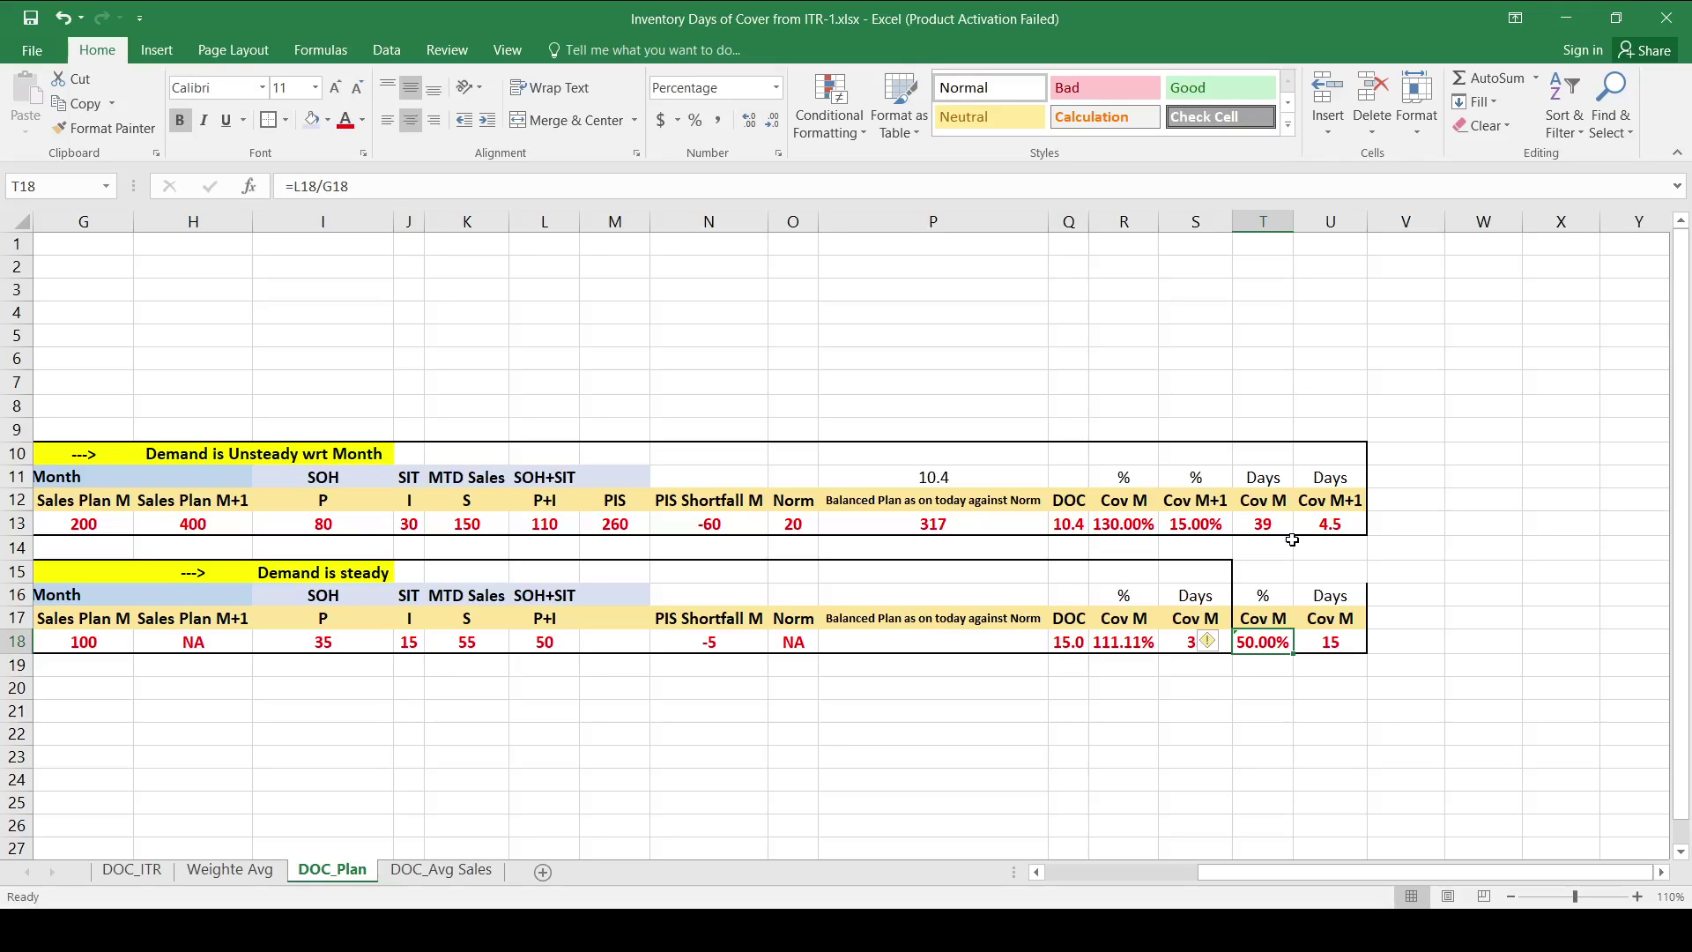
key(Right)
key(Left)
Step: Check the Case-2 Cov M and unit headings around S16:T17 and the P+I heading in L17
key(Up)
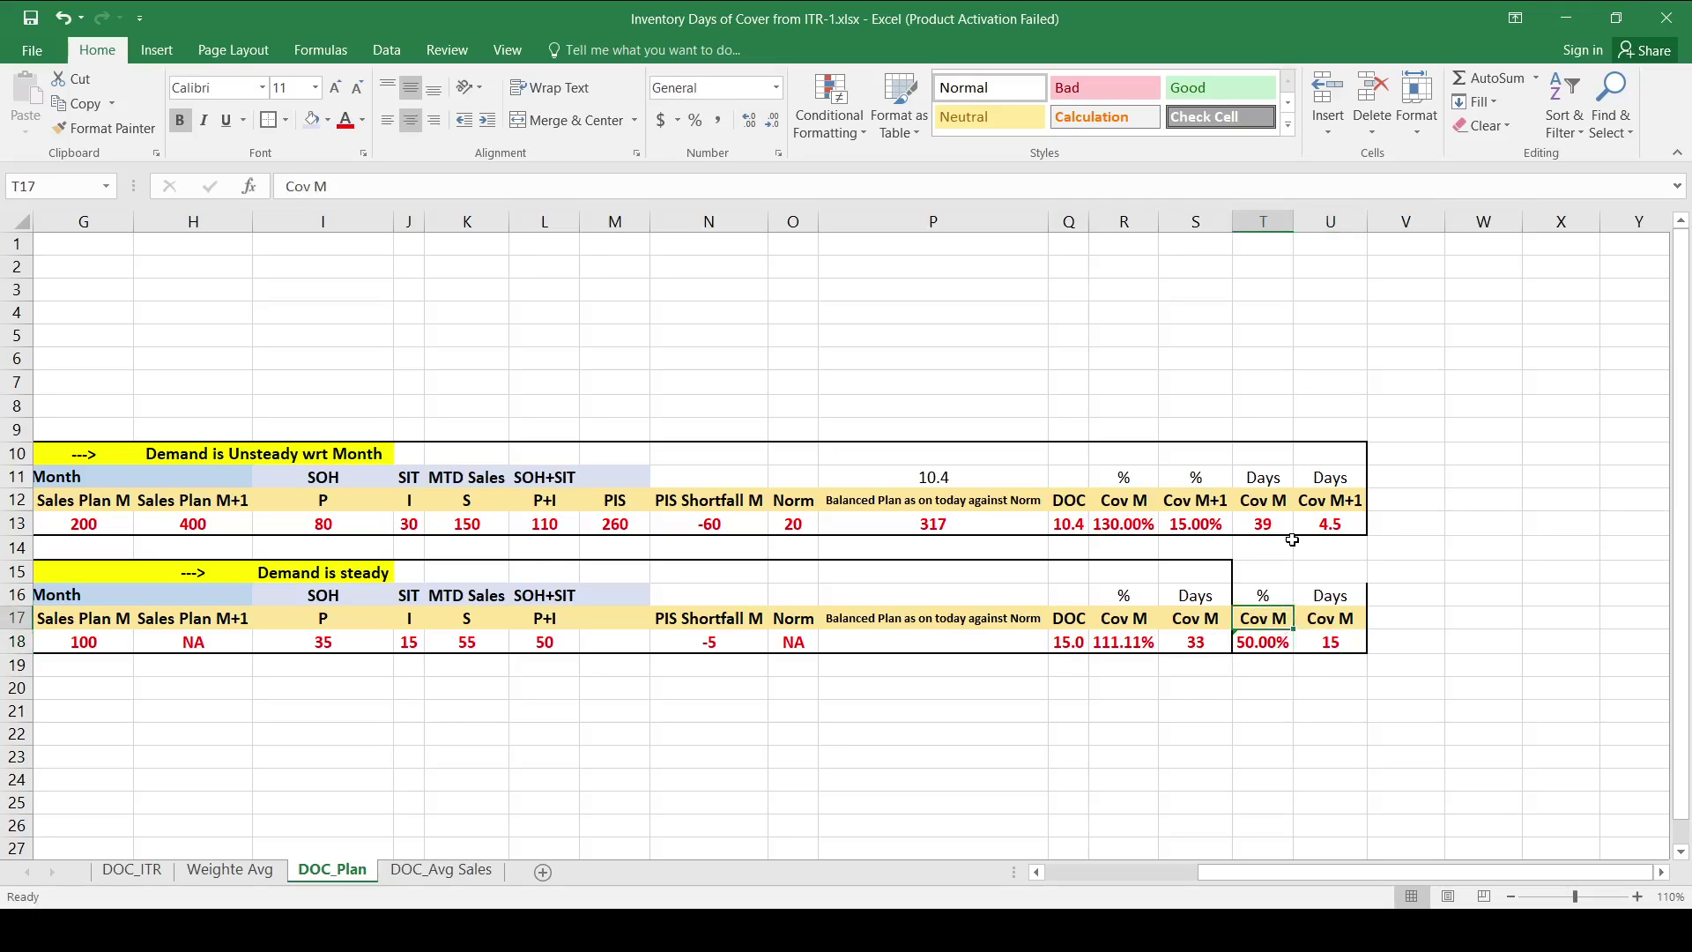
key(Up)
key(Left)
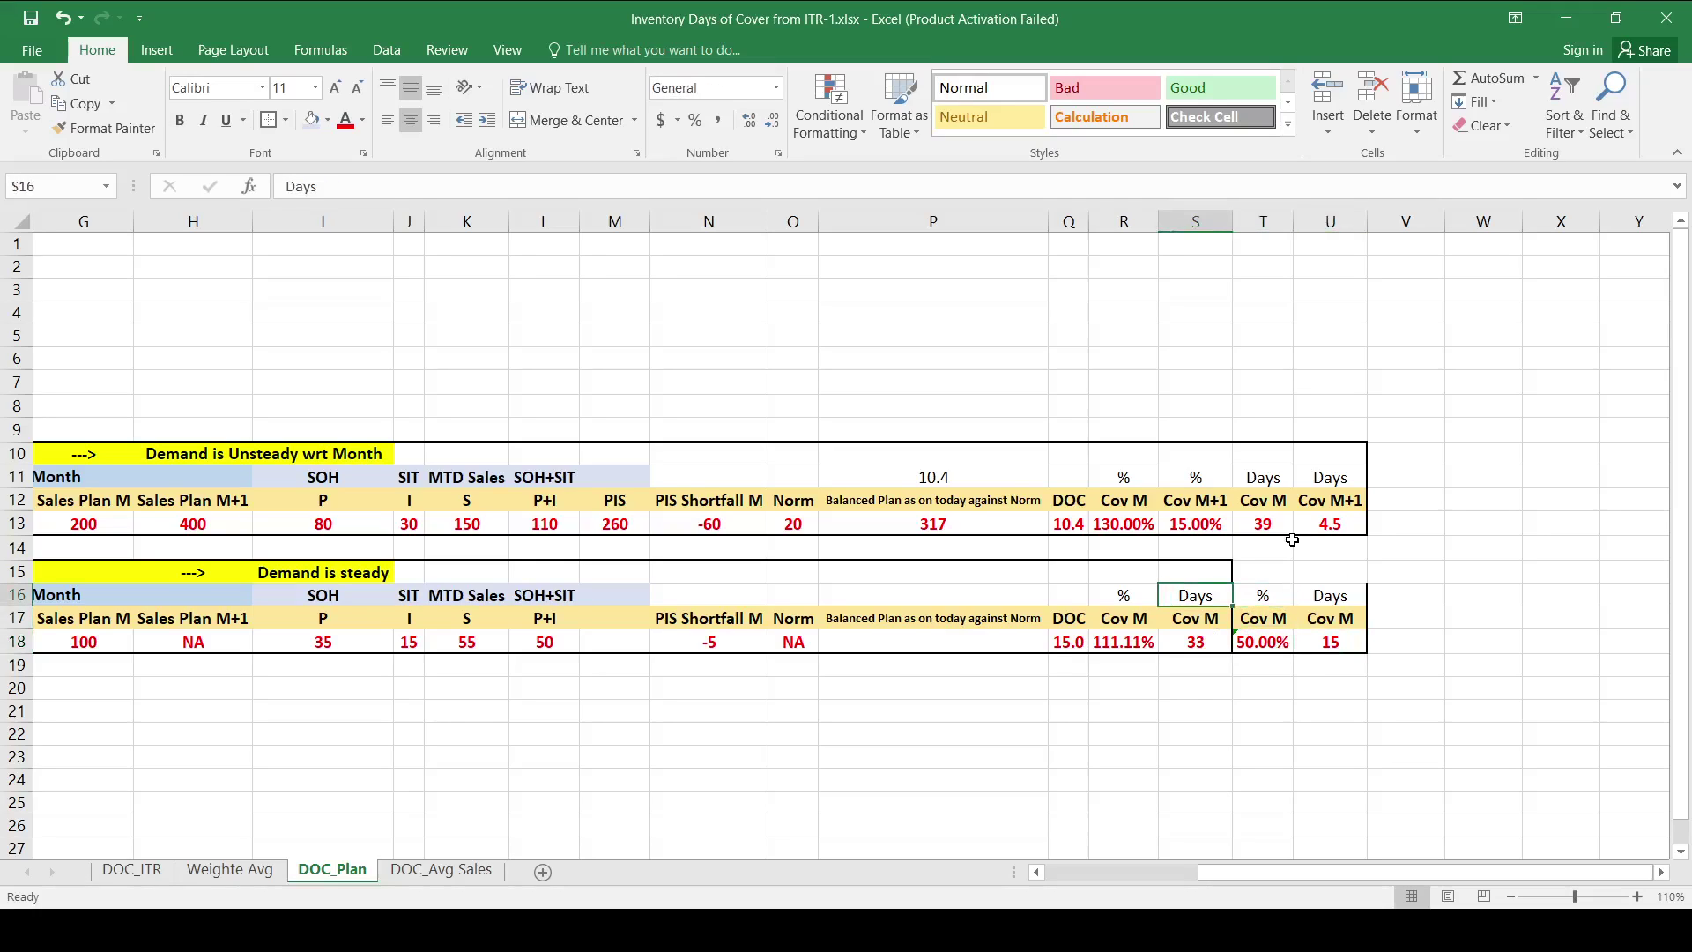
key(Down)
key(Left)
key(ctrl+Left)
key(ctrl+Left)
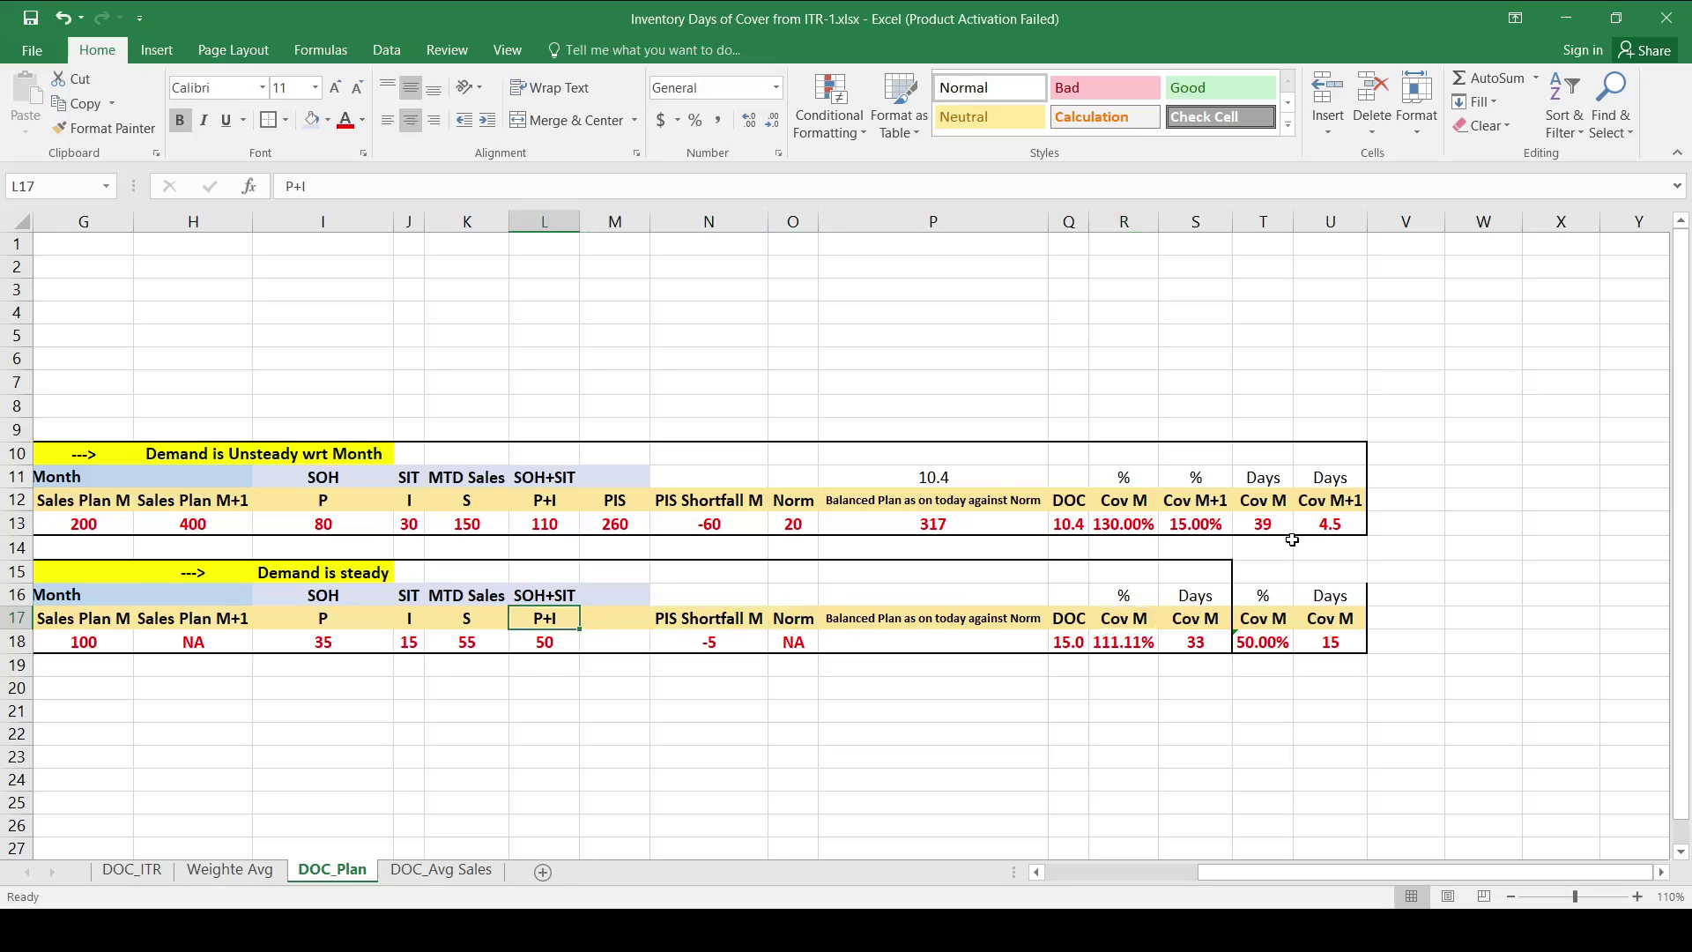
Step: Return to the start of the tables and select the Case-1 heading in E10
key(ctrl+Left)
key(Left)
key(Up)
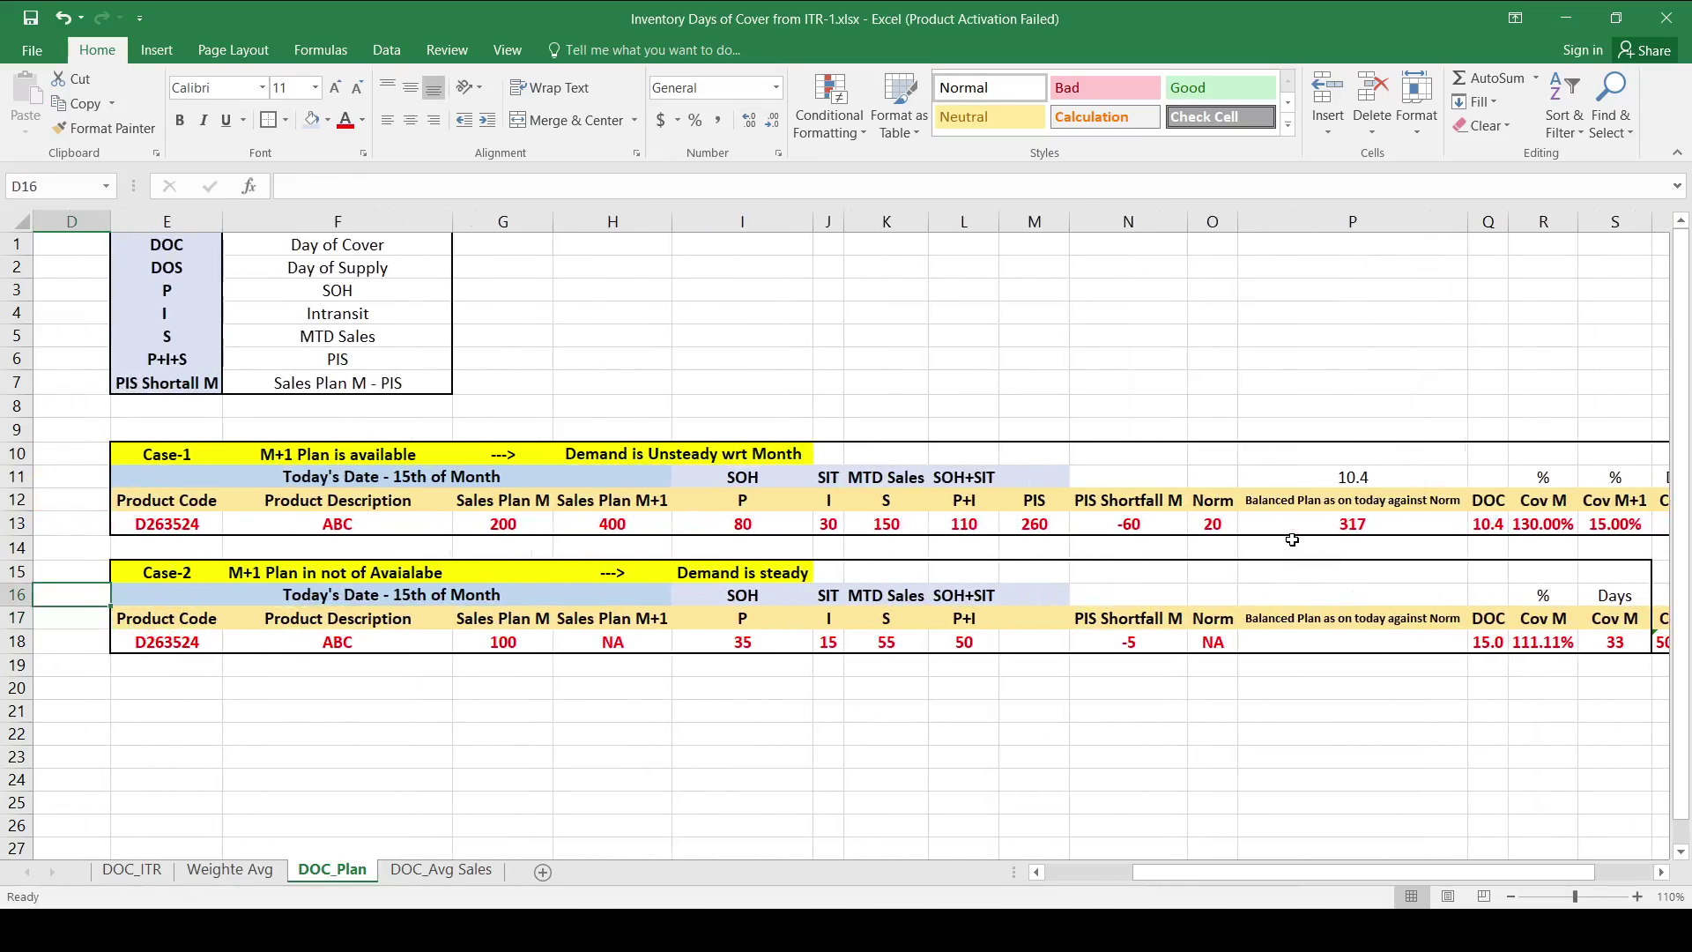
key(Right)
key(Up)
key(Up)
key(Up)
key(Up)
key(Up)
key(Up)
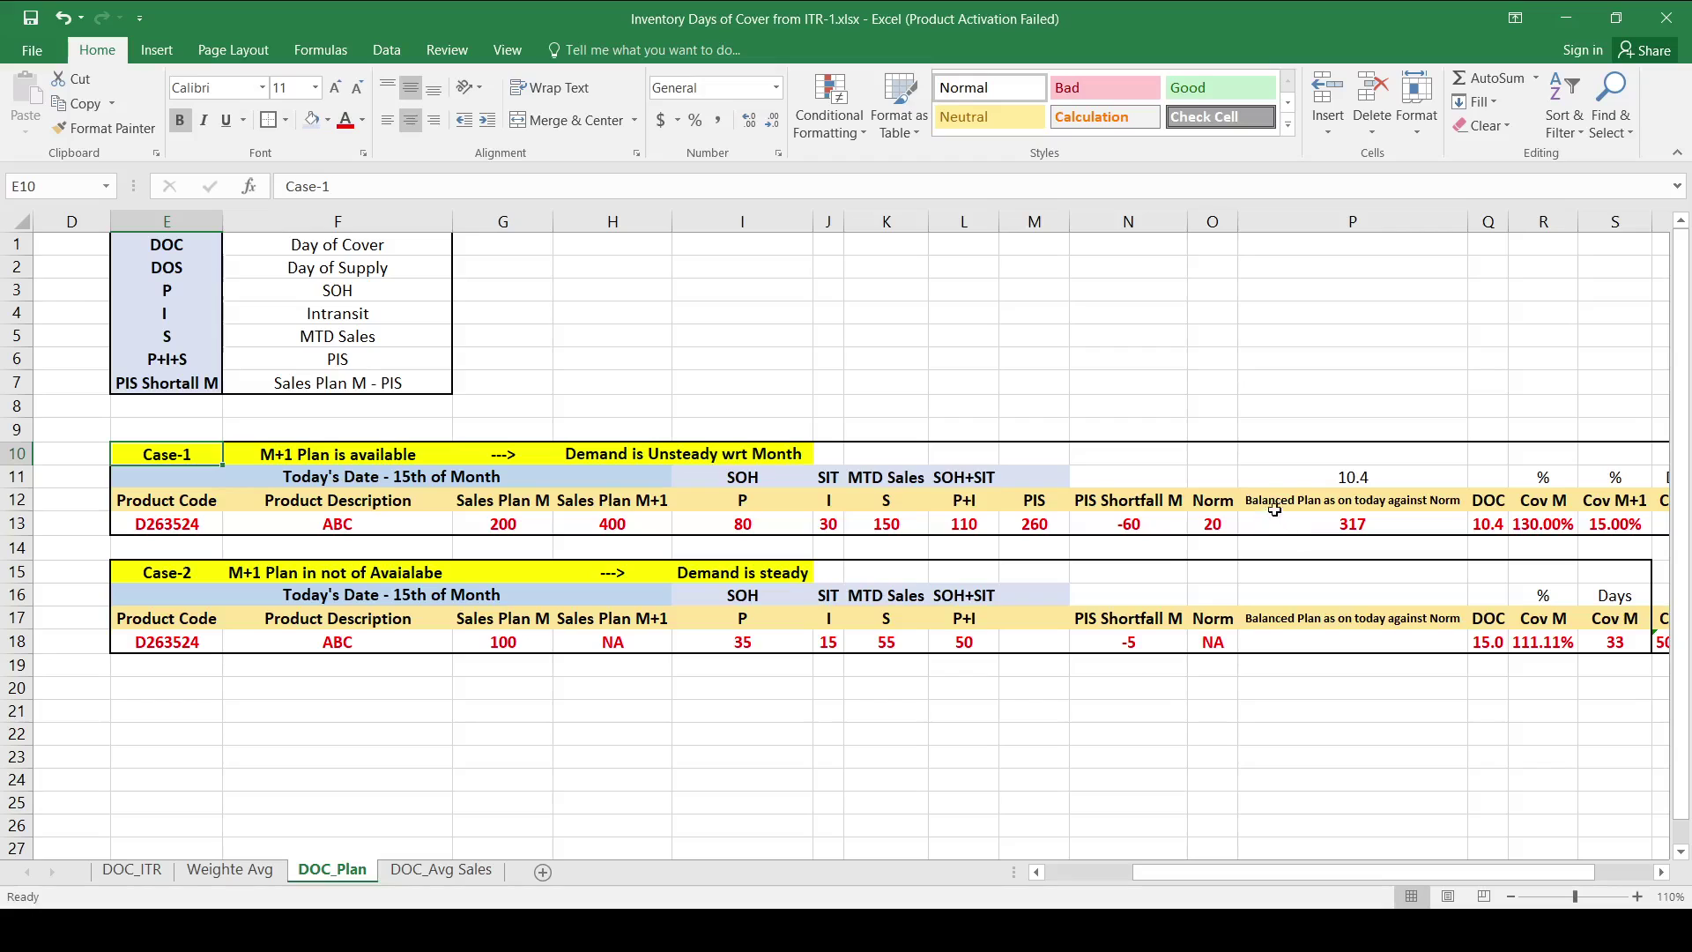
Step: Look across the Case-1 and Case-2 tables, from the product columns to the coverage columns and back
scroll(1221, 476, right, 4)
scroll(1220, 476, left, 4)
scroll(1221, 473, right, 4)
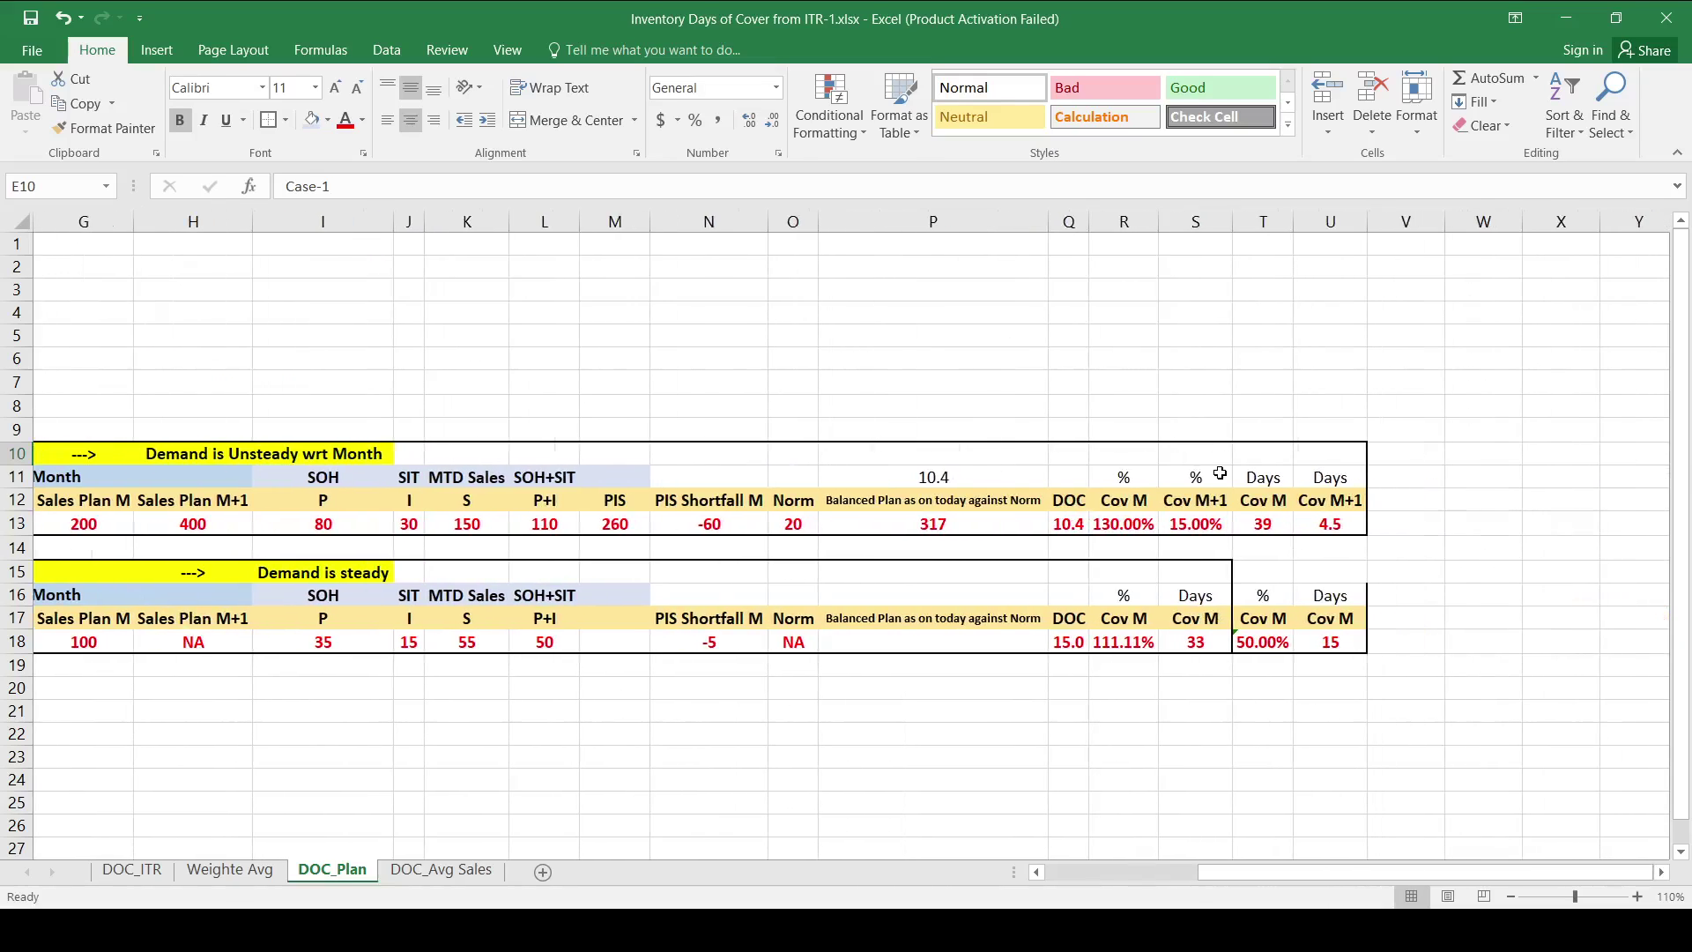
scroll(1220, 473, left, 2)
scroll(1221, 473, left, 2)
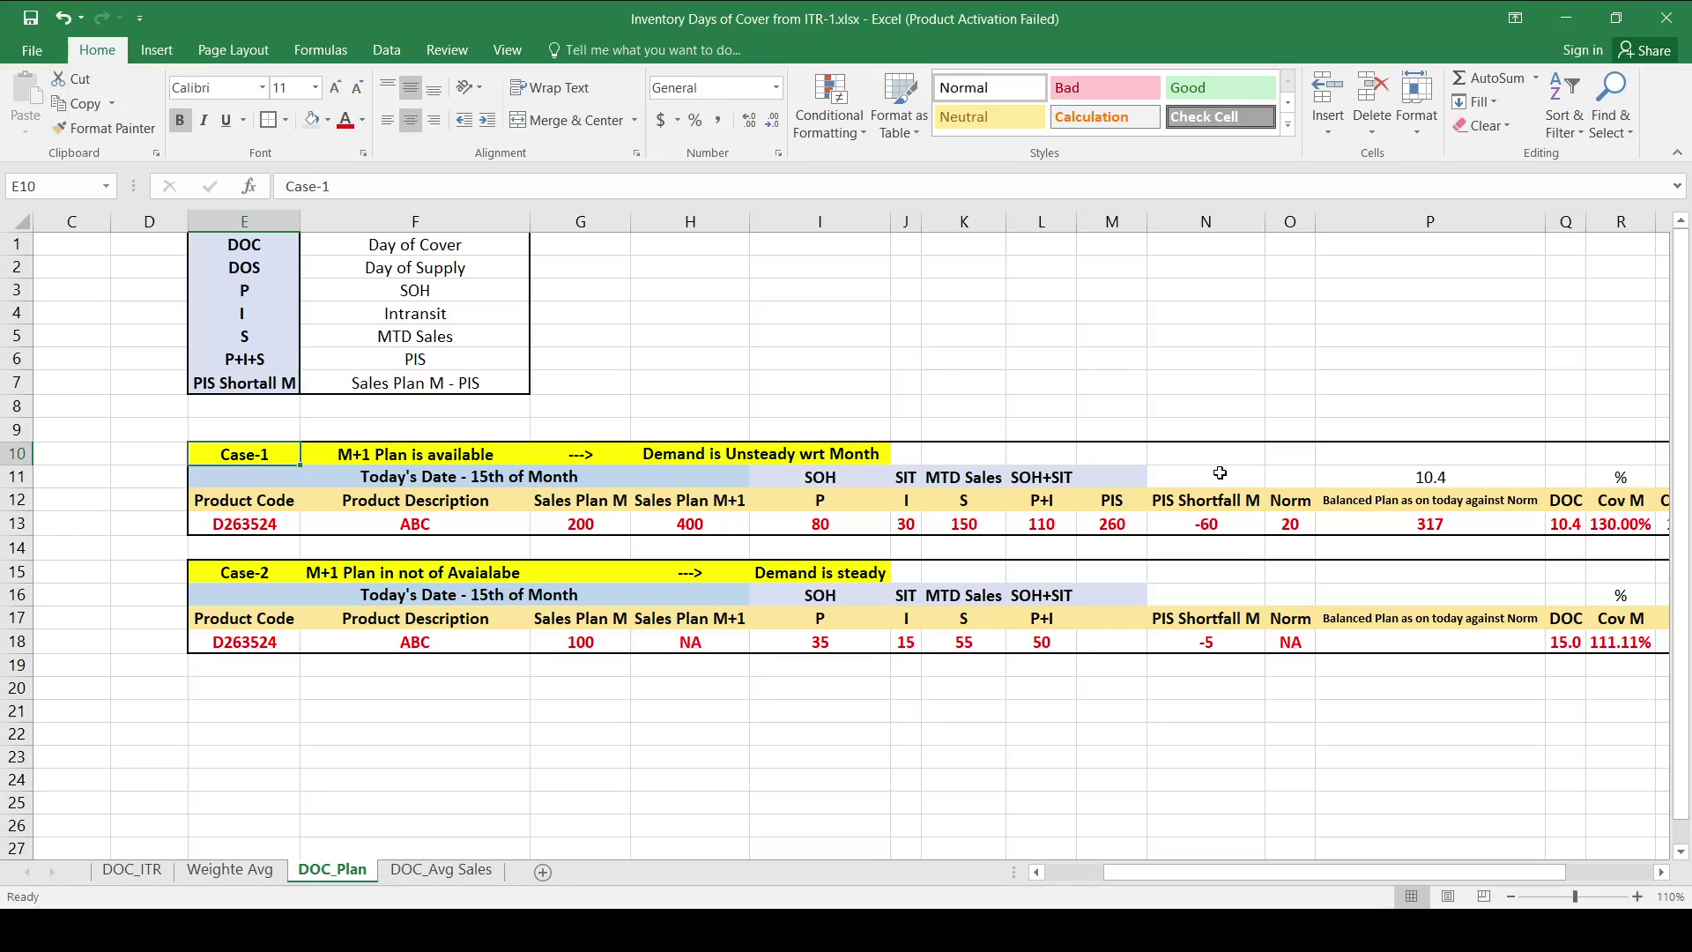
scroll(1221, 473, left, 1)
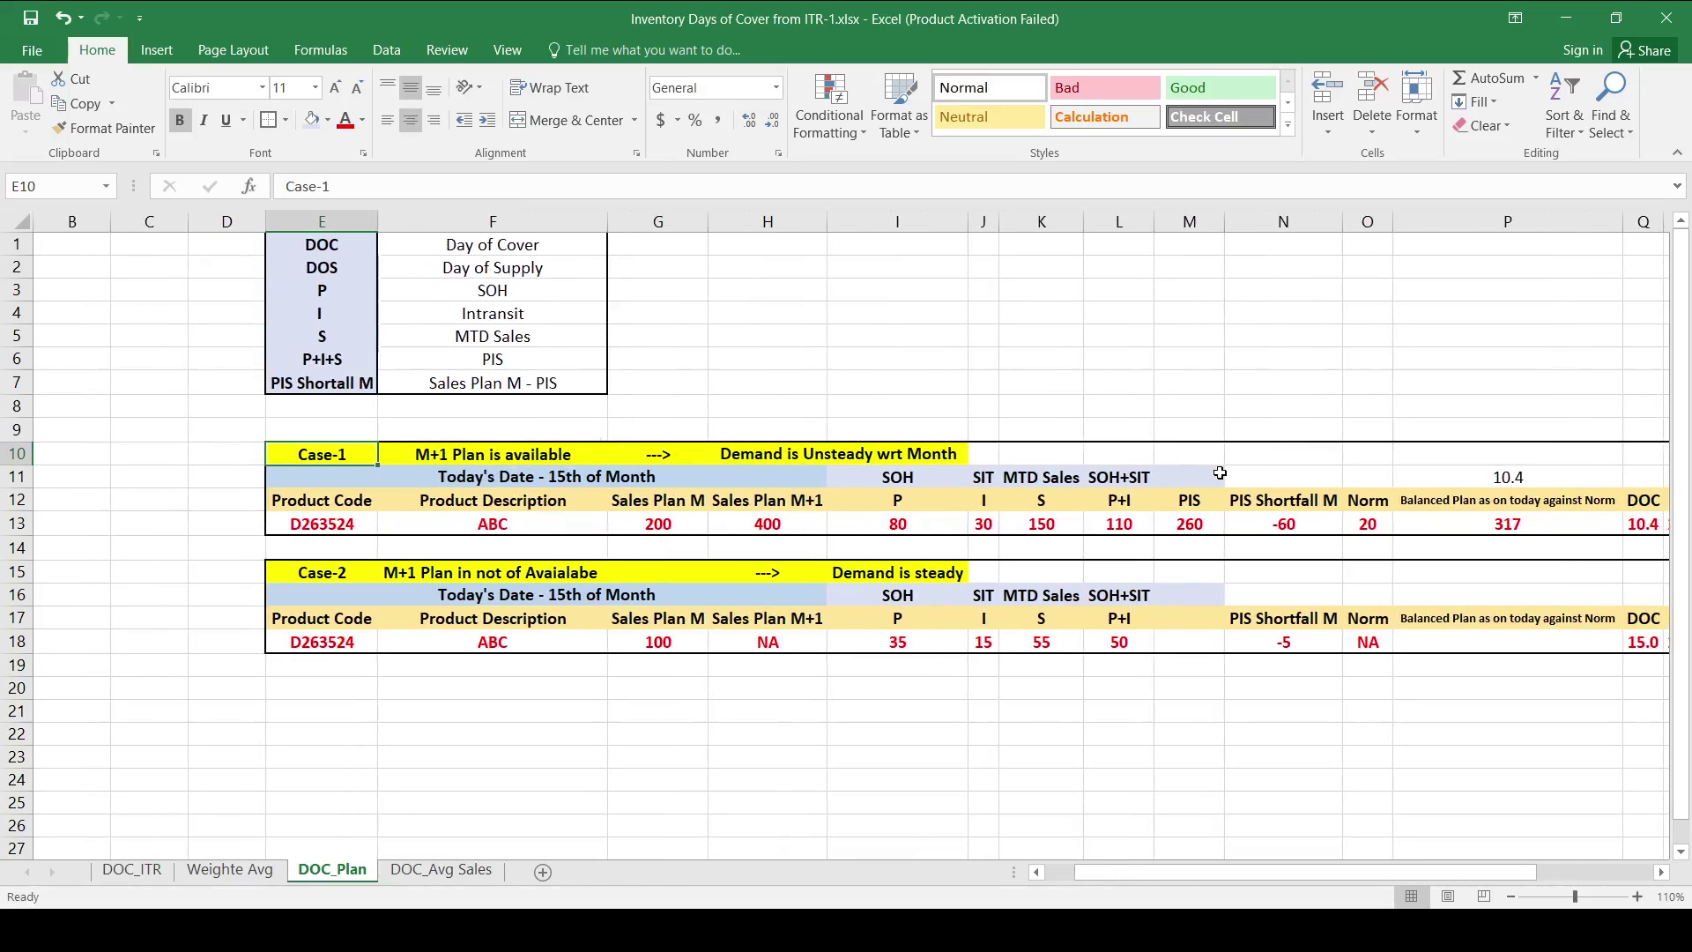